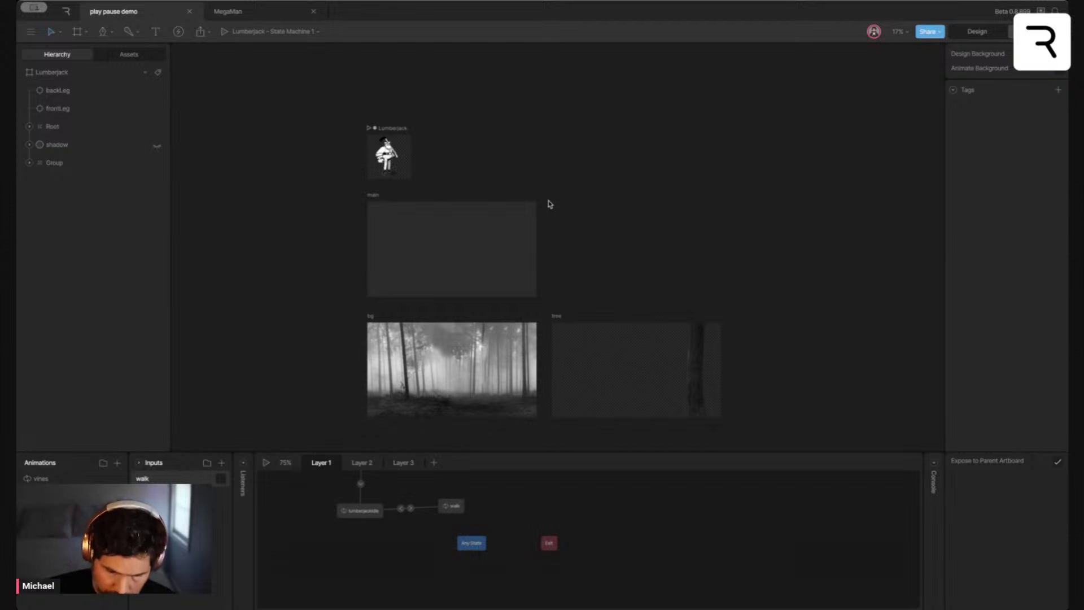
Preview the Lumberjack artboard's state machine, switching the walk input on and off before stopping playback
{"action": "scroll", "coordinate": [549, 204], "scroll_direction": "up", "scroll_amount": 5}
{"action": "scroll", "coordinate": [806, 443], "scroll_direction": "up", "scroll_amount": 5}
{"action": "left_click_drag", "start_coordinate": [776, 357], "coordinate": [802, 372]}
{"action": "left_click", "coordinate": [508, 270]}
{"action": "scroll", "coordinate": [663, 258], "scroll_direction": "up", "scroll_amount": 3}
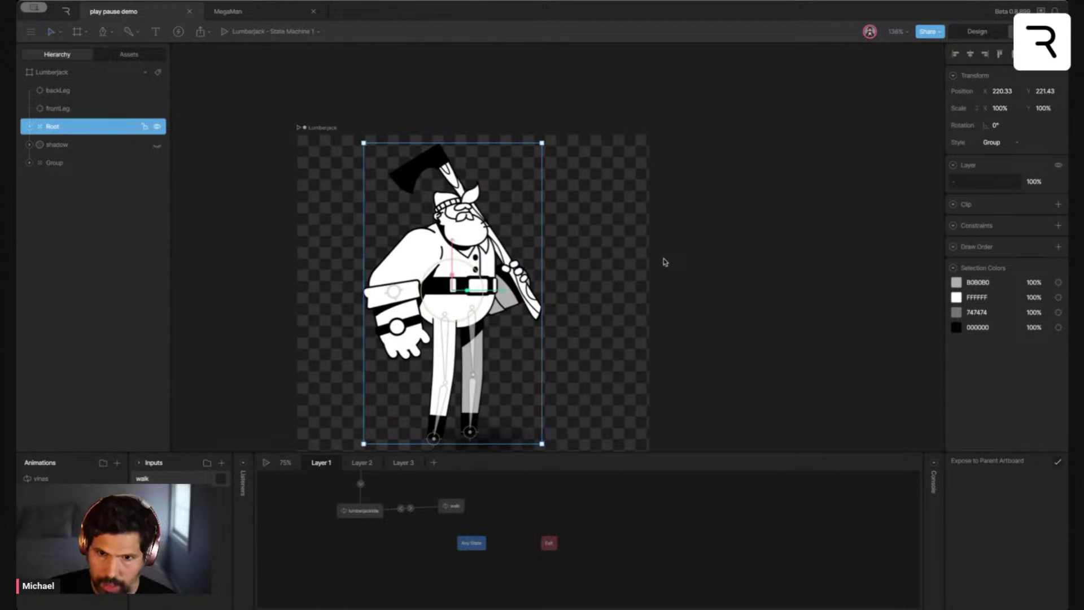
{"action": "left_click", "coordinate": [267, 461]}
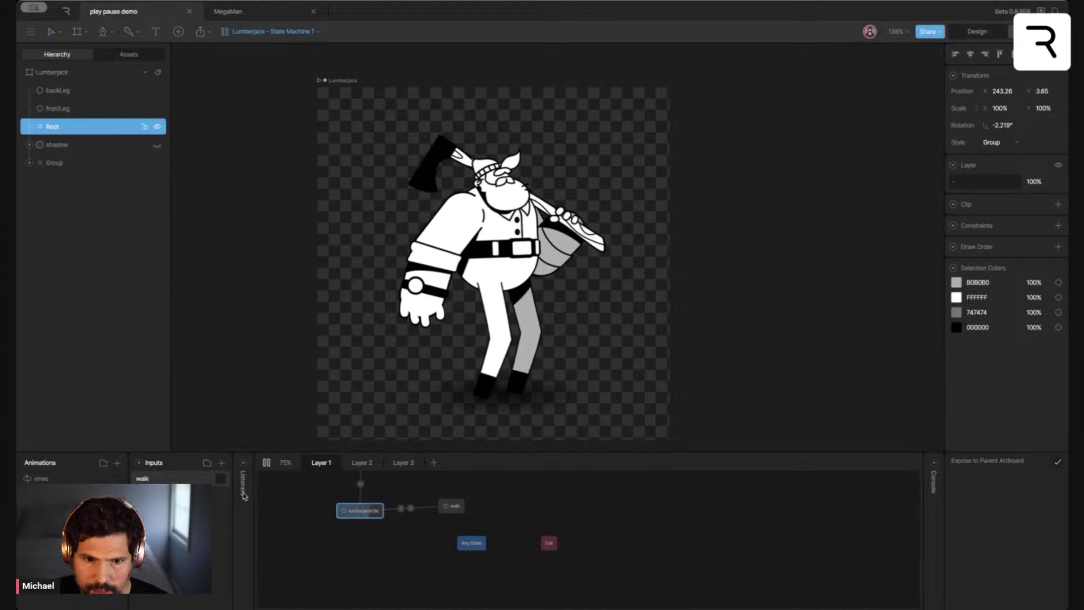
{"action": "left_click", "coordinate": [220, 480]}
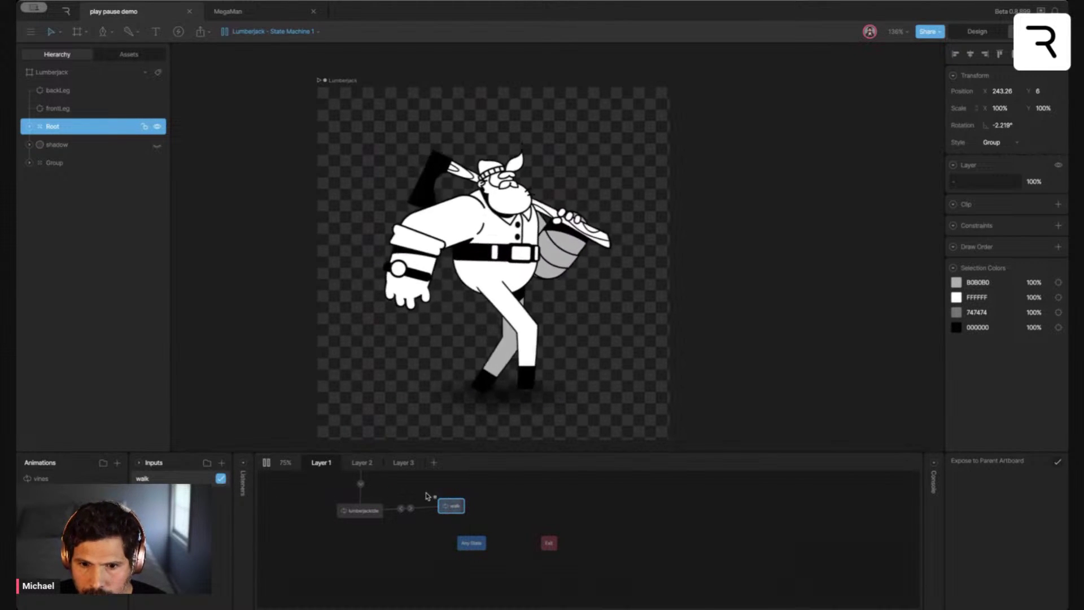
{"action": "left_click", "coordinate": [446, 508]}
{"action": "left_click", "coordinate": [220, 478]}
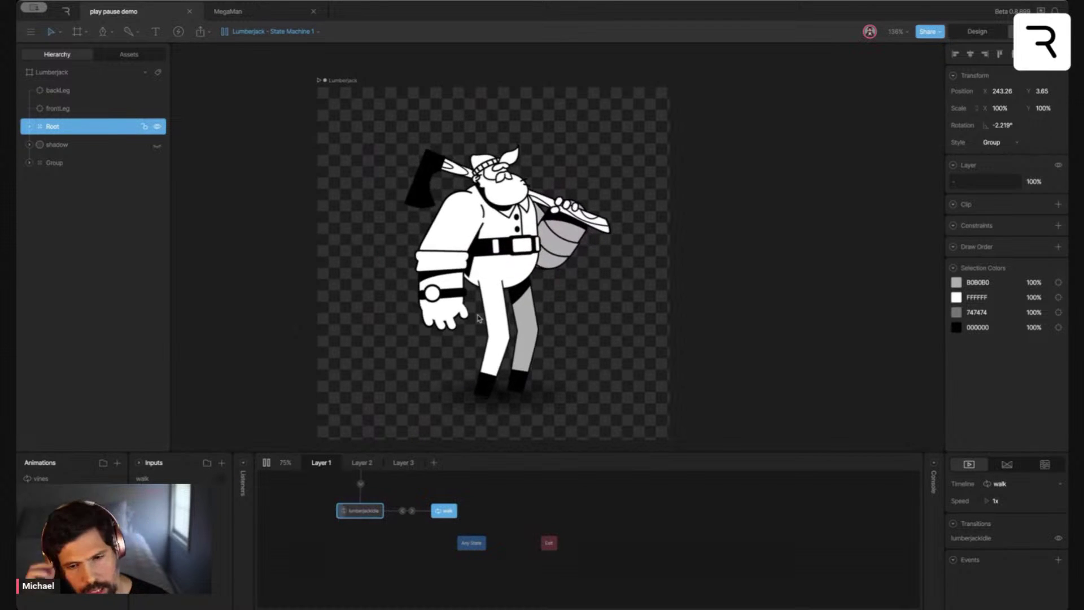
{"action": "key", "text": "space"}
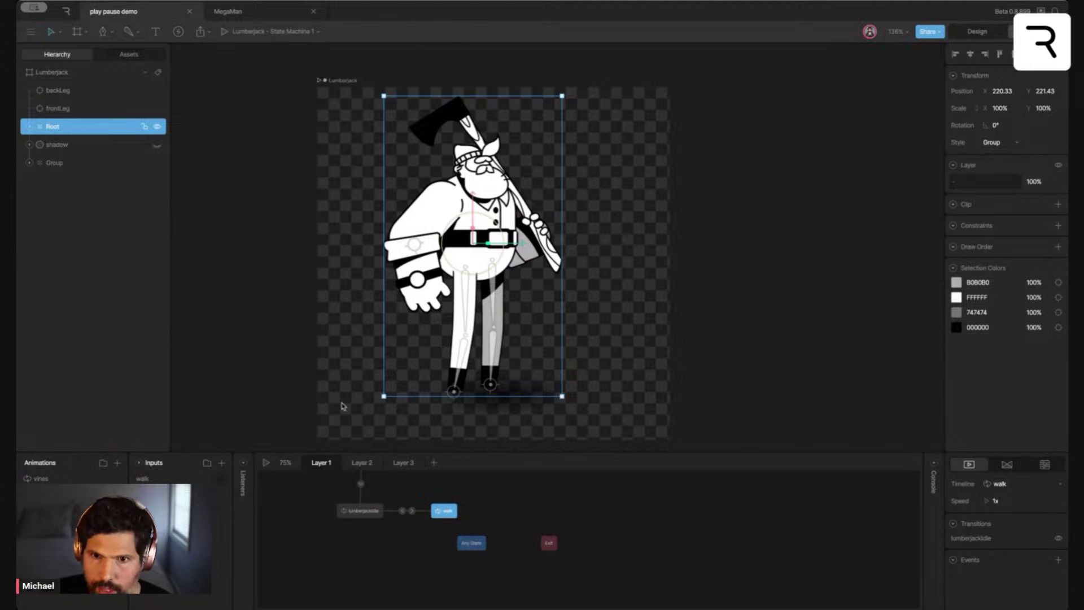
Open the bg artboard with the forest image and play its animation to check the background scroll
{"action": "key", "text": "minus"}
{"action": "left_click_drag", "start_coordinate": [357, 392], "coordinate": [269, 262]}
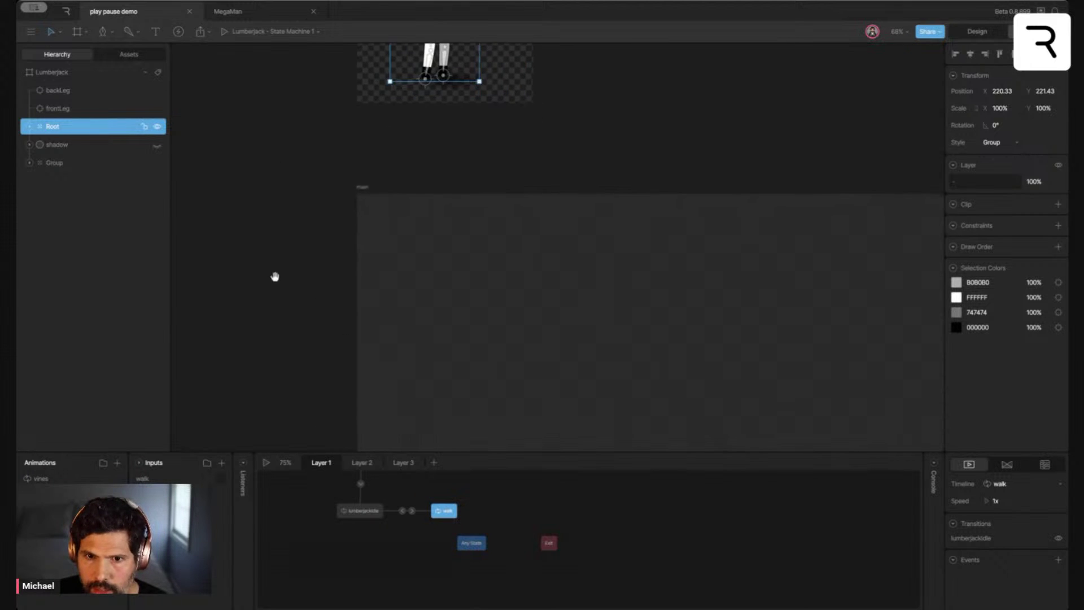
{"action": "scroll", "coordinate": [270, 261], "scroll_direction": "down", "scroll_amount": 3}
{"action": "scroll", "coordinate": [374, 171], "scroll_direction": "up", "scroll_amount": 5}
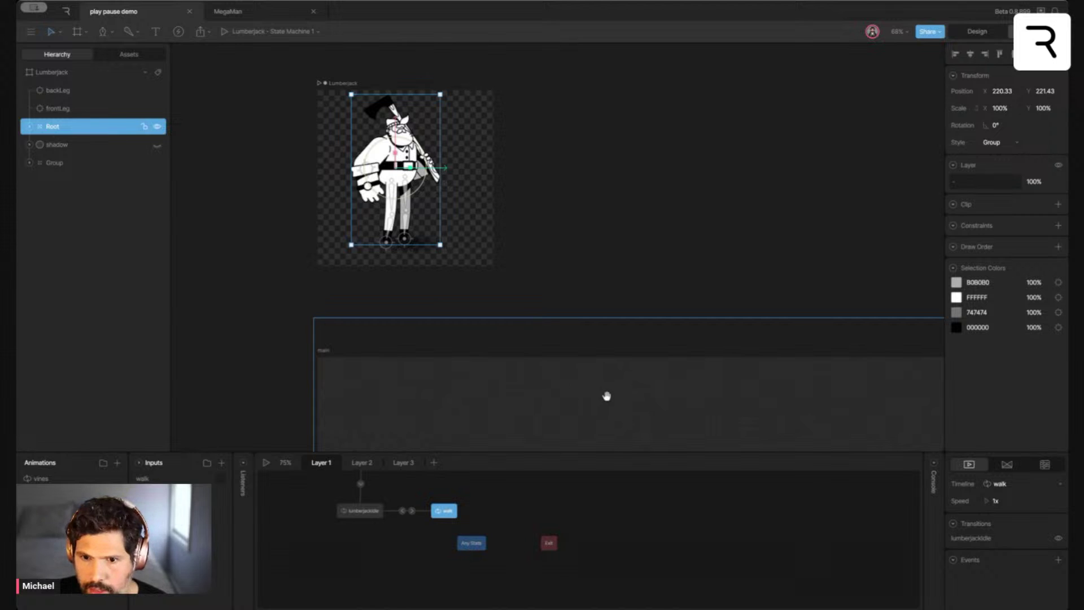
{"action": "scroll", "coordinate": [586, 361], "scroll_direction": "down", "scroll_amount": 8}
{"action": "scroll", "coordinate": [601, 220], "scroll_direction": "down", "scroll_amount": 5}
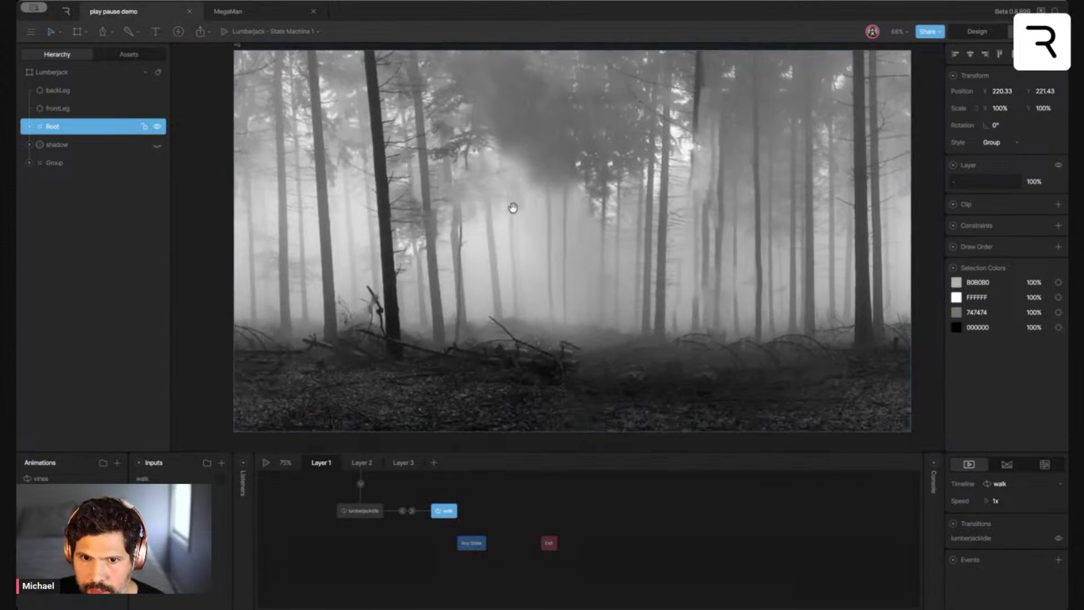
{"action": "left_click", "coordinate": [484, 224]}
{"action": "key", "text": "space"}
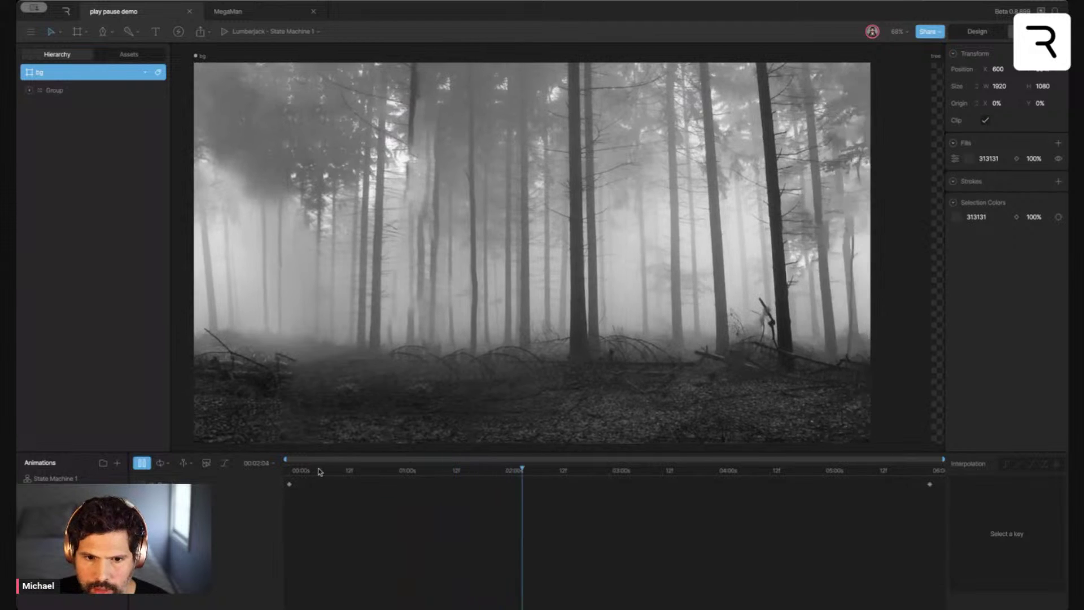
{"action": "key", "text": "space"}
Play the tree artboard's animation to check the tree's movement and return the playhead to the start
{"action": "key", "text": "minus"}
{"action": "left_click", "coordinate": [768, 235]}
{"action": "scroll", "coordinate": [769, 235], "scroll_direction": "right", "scroll_amount": 10}
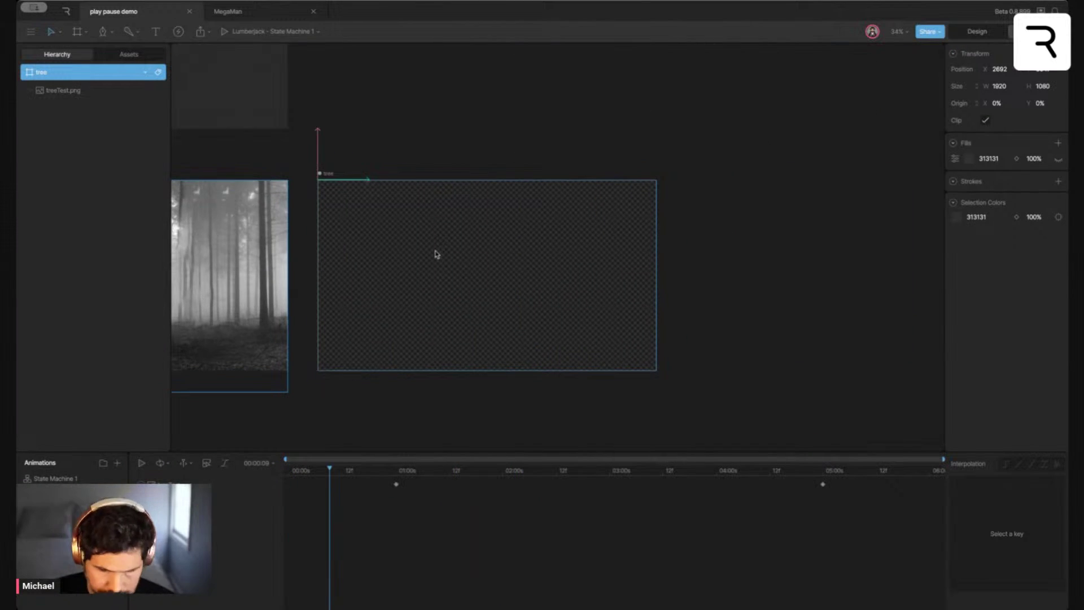
{"action": "key", "text": "f"}
{"action": "key", "text": "space"}
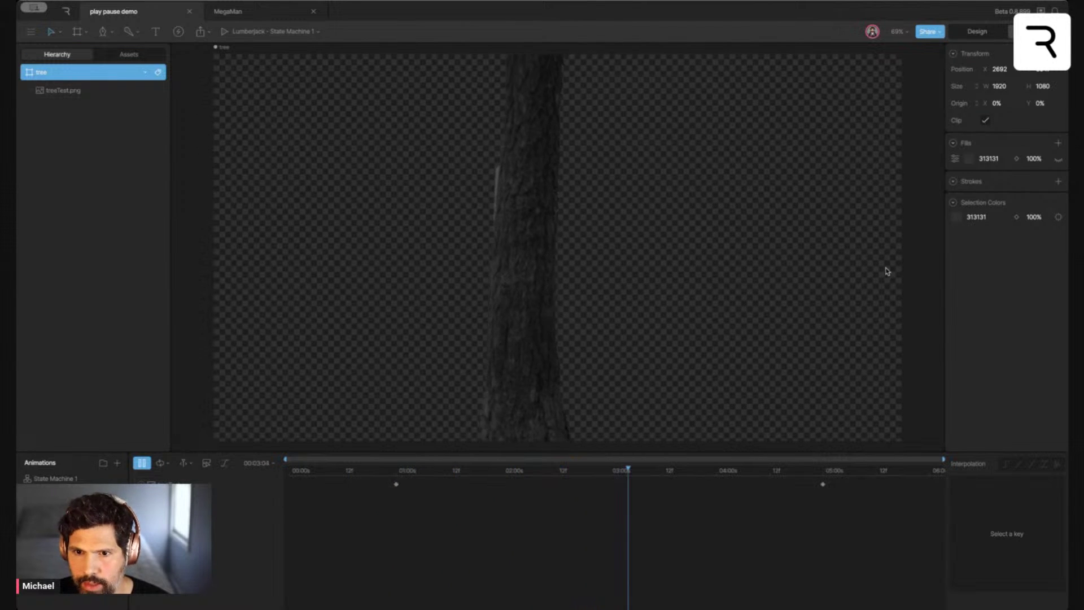
{"action": "left_click", "coordinate": [299, 471]}
{"action": "left_click_drag", "start_coordinate": [299, 472], "coordinate": [280, 475]}
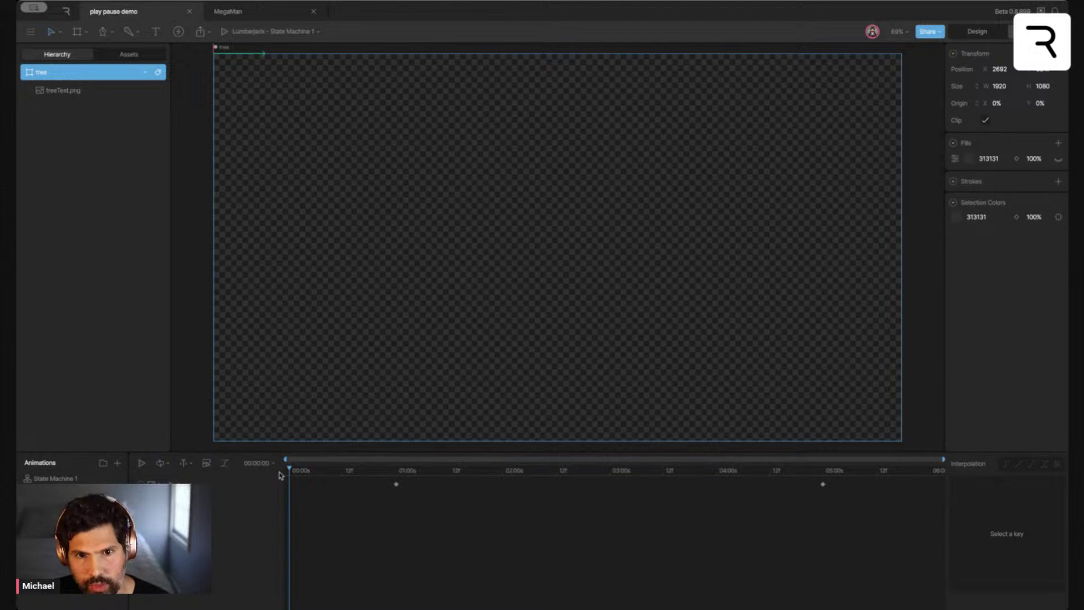
Return to the Lumberjack artboard and examine the rigged character up close
{"action": "key", "text": "ctrl+minus"}
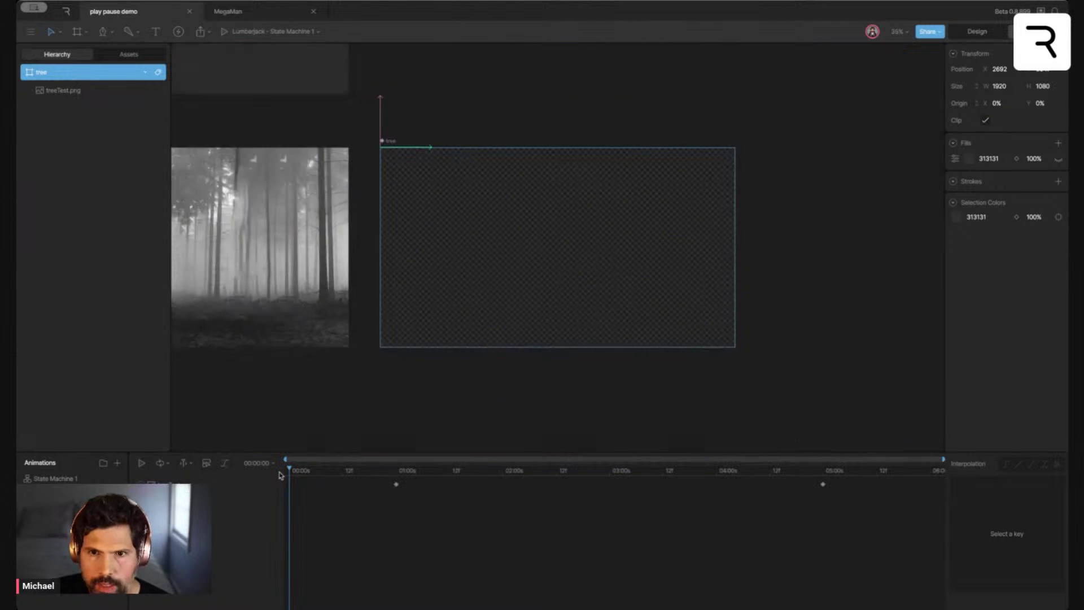
{"action": "left_click", "coordinate": [393, 113]}
{"action": "scroll", "coordinate": [433, 94], "scroll_direction": "up", "scroll_amount": 5}
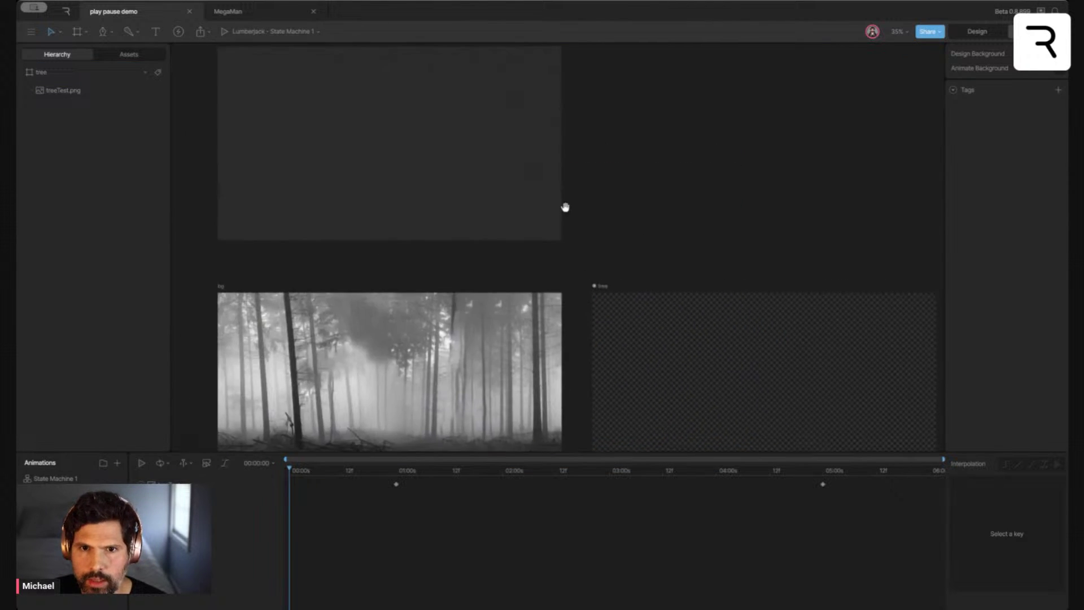
{"action": "scroll", "coordinate": [580, 283], "scroll_direction": "left", "scroll_amount": 3}
{"action": "left_click", "coordinate": [505, 201]}
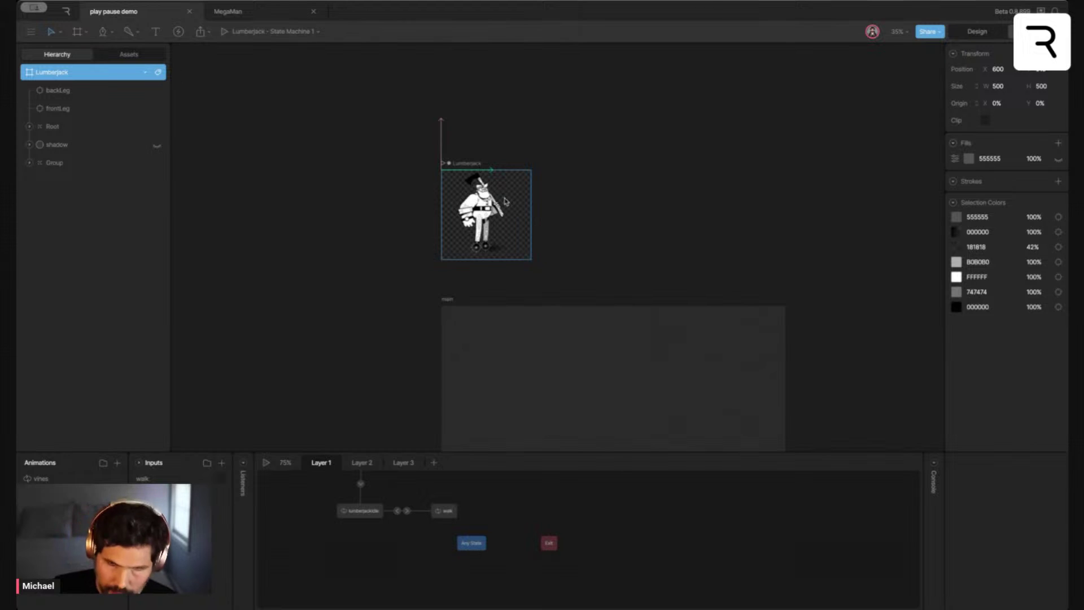
{"action": "key", "text": "ctrl+plus"}
{"action": "scroll", "coordinate": [581, 231], "scroll_direction": "up", "scroll_amount": 2}
{"action": "scroll", "coordinate": [639, 264], "scroll_direction": "left", "scroll_amount": 1}
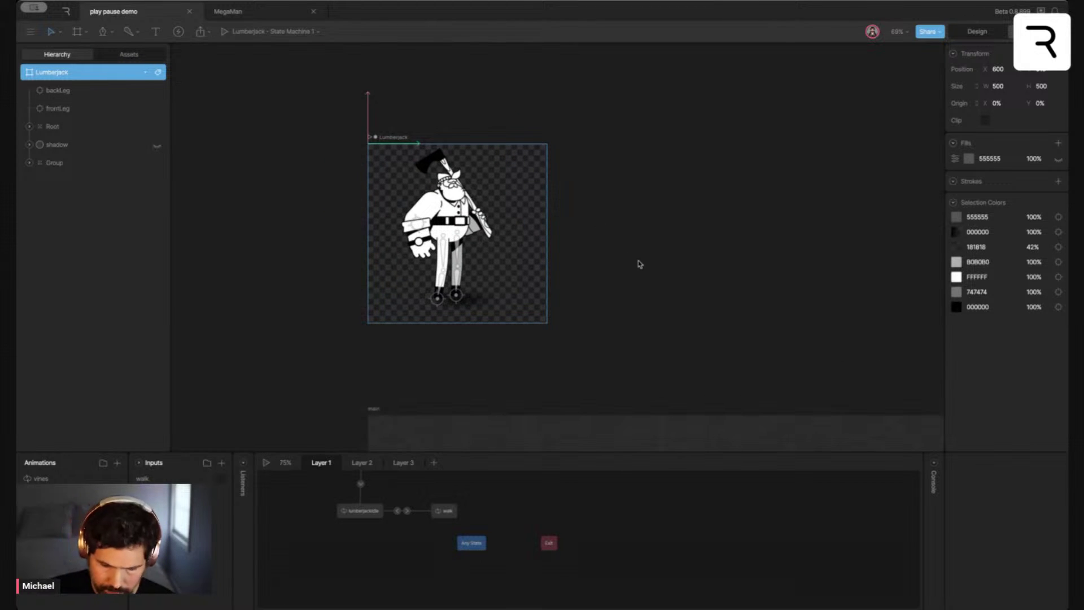
{"action": "key", "text": "ctrl+plus"}
{"action": "scroll", "coordinate": [653, 278], "scroll_direction": "left", "scroll_amount": 2}
{"action": "scroll", "coordinate": [677, 285], "scroll_direction": "up", "scroll_amount": 1}
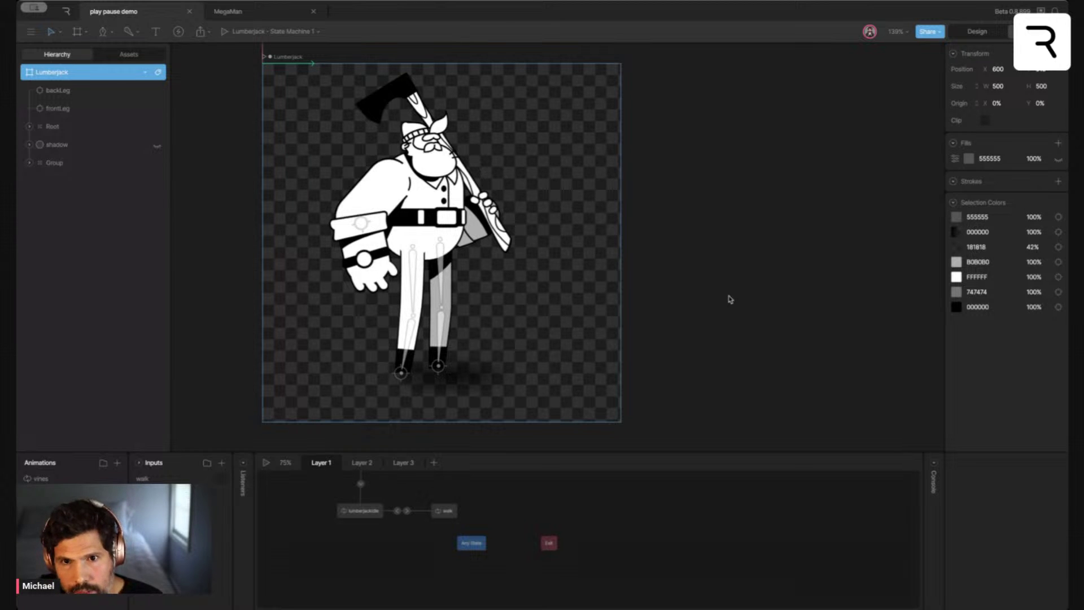
{"action": "left_click", "coordinate": [733, 251]}
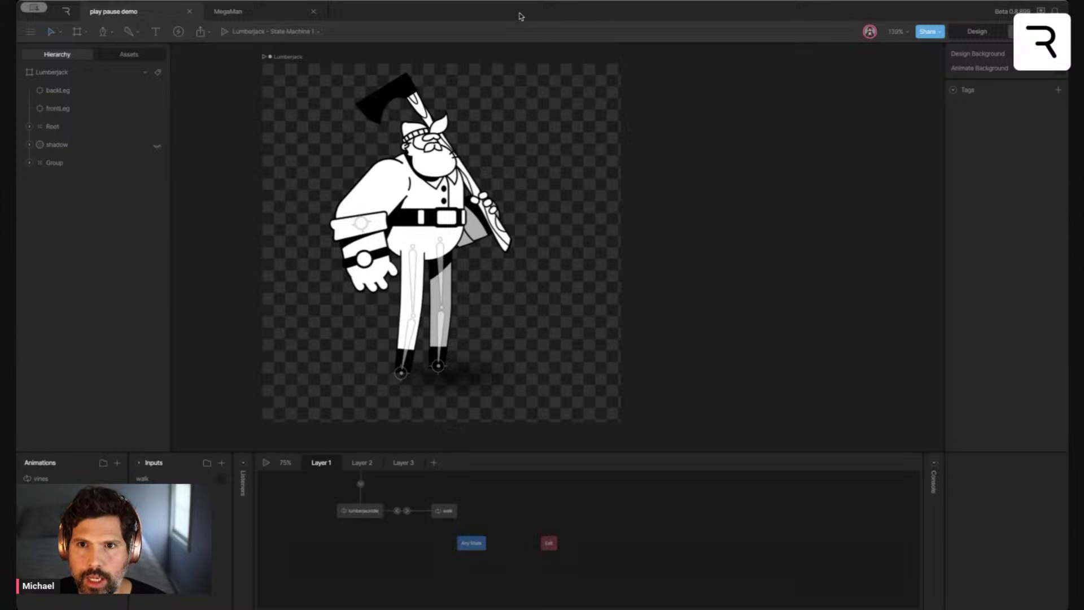
{"action": "left_click_drag", "start_coordinate": [695, 232], "coordinate": [757, 247]}
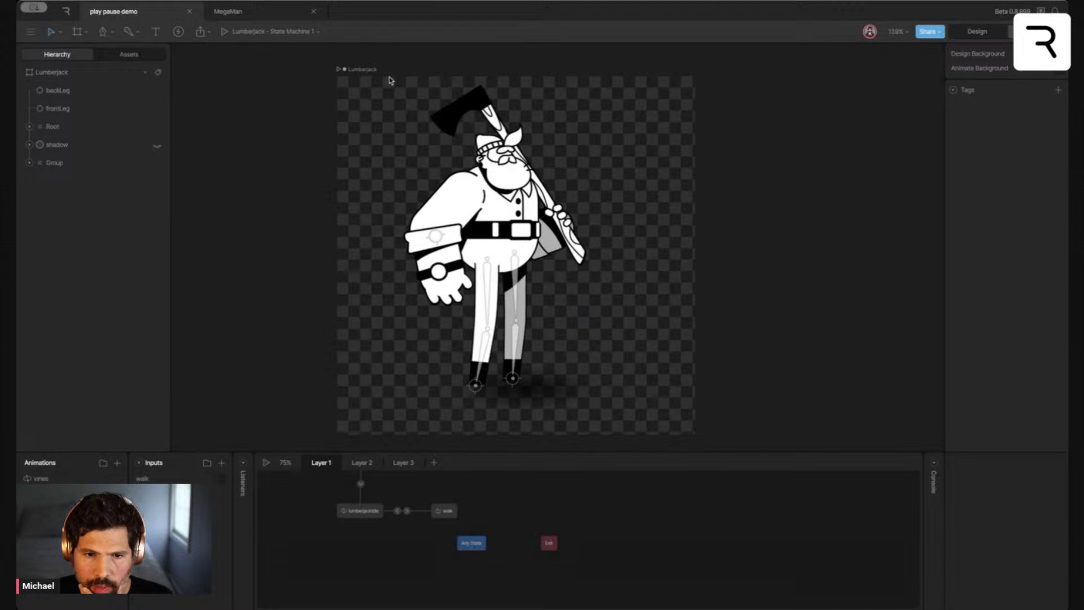
Replay the Lumberjack state machine with walk on and off, stop it, and inspect the walk input's settings
{"action": "key", "text": "space"}
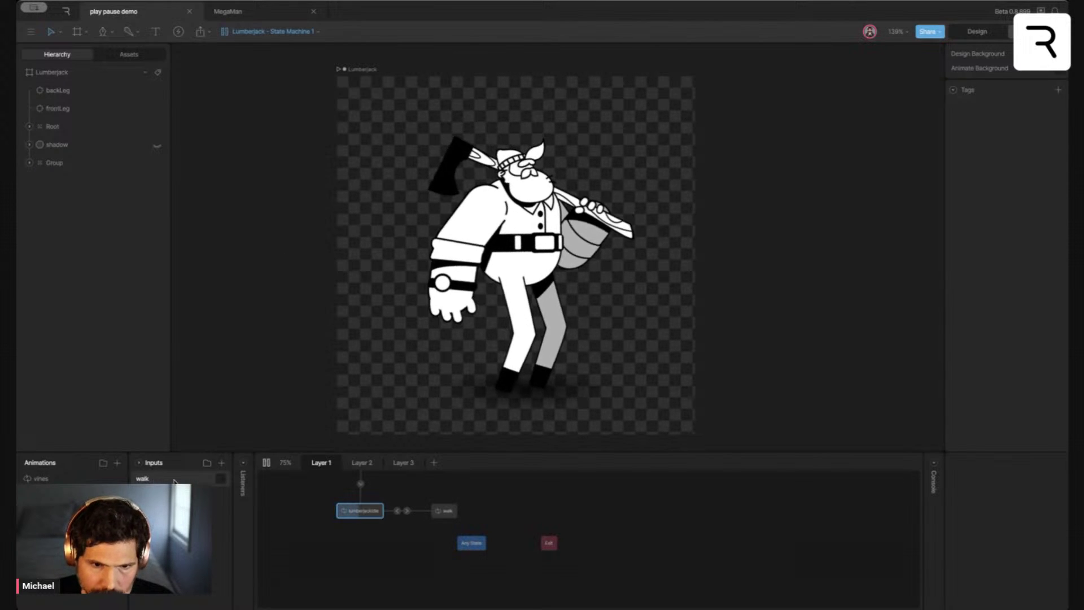
{"action": "left_click", "coordinate": [221, 480]}
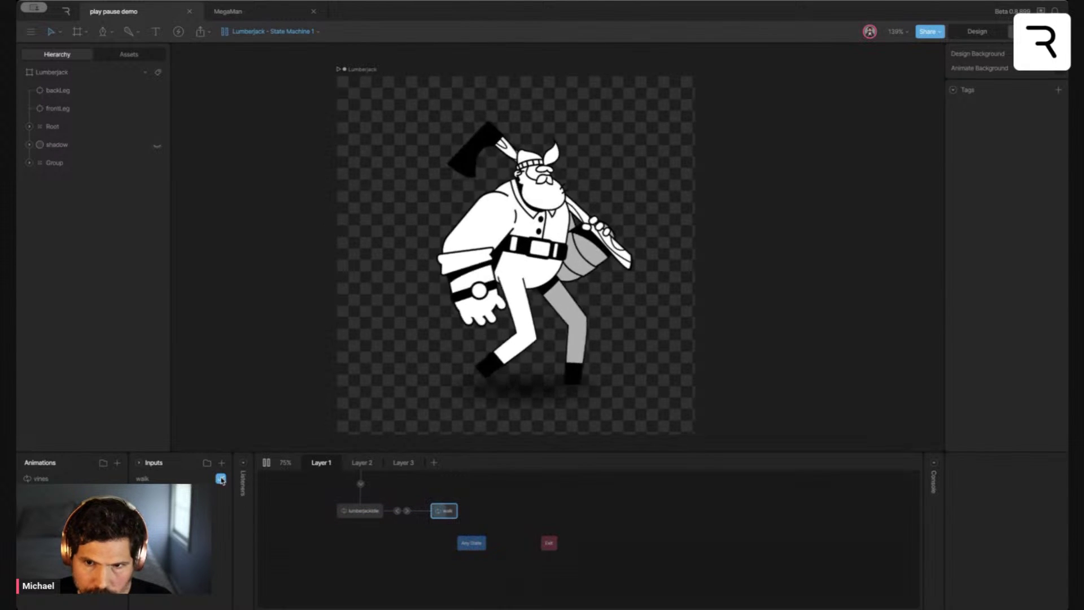
{"action": "left_click", "coordinate": [220, 480]}
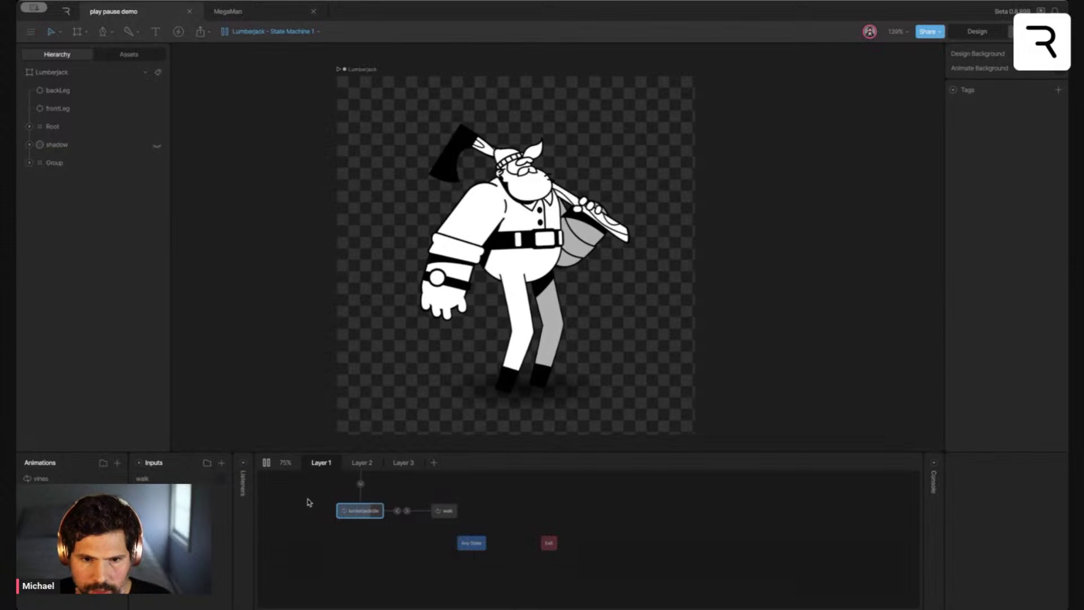
{"action": "left_click", "coordinate": [266, 462]}
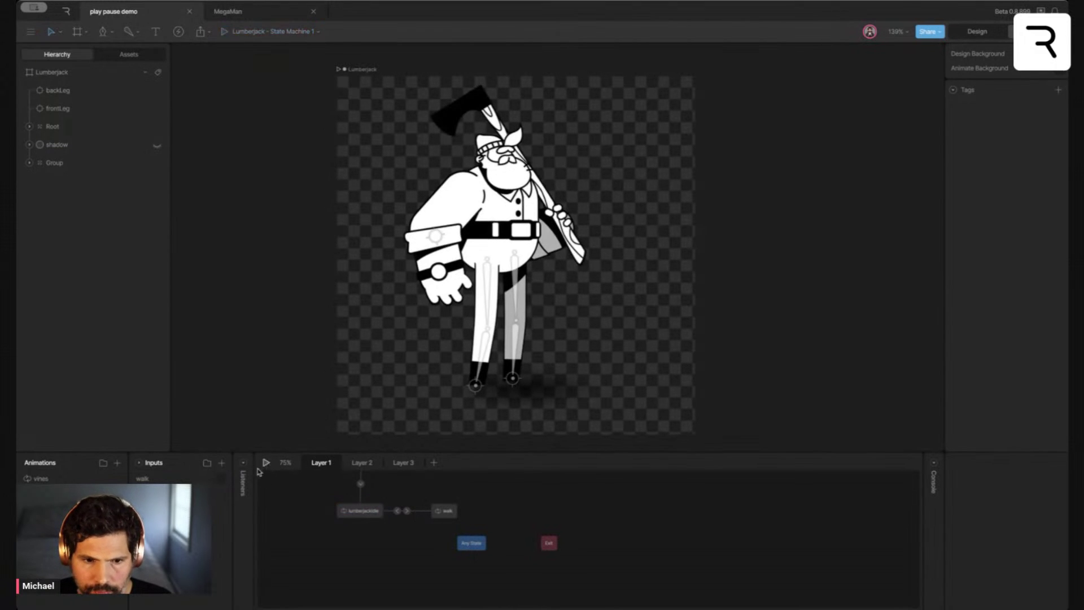
{"action": "left_click", "coordinate": [183, 479]}
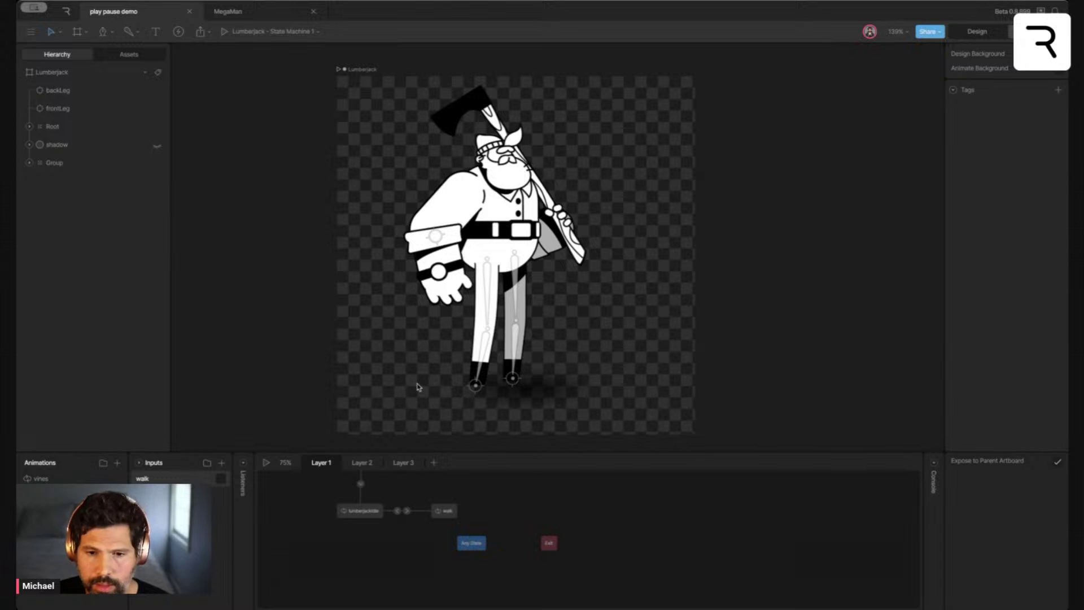
Activate the main artboard and lock its noise.jpg image in the hierarchy
{"action": "scroll", "coordinate": [418, 387], "scroll_direction": "down", "scroll_amount": 5}
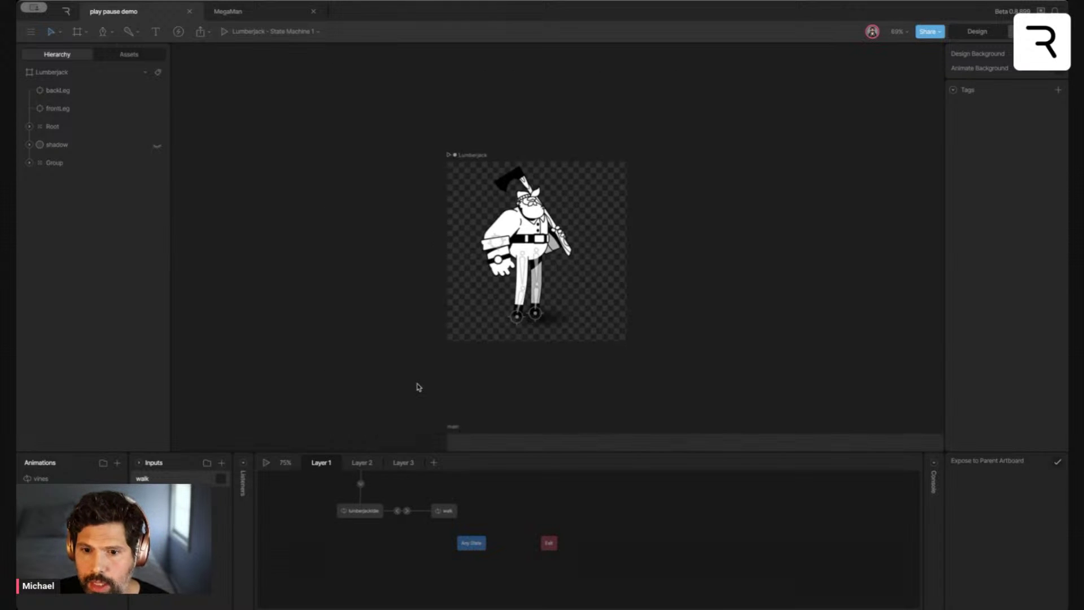
{"action": "scroll", "coordinate": [429, 316], "scroll_direction": "down", "scroll_amount": 5}
{"action": "left_click", "coordinate": [403, 285]}
{"action": "scroll", "coordinate": [403, 285], "scroll_direction": "down", "scroll_amount": 5}
{"action": "scroll", "coordinate": [403, 285], "scroll_direction": "right", "scroll_amount": 3}
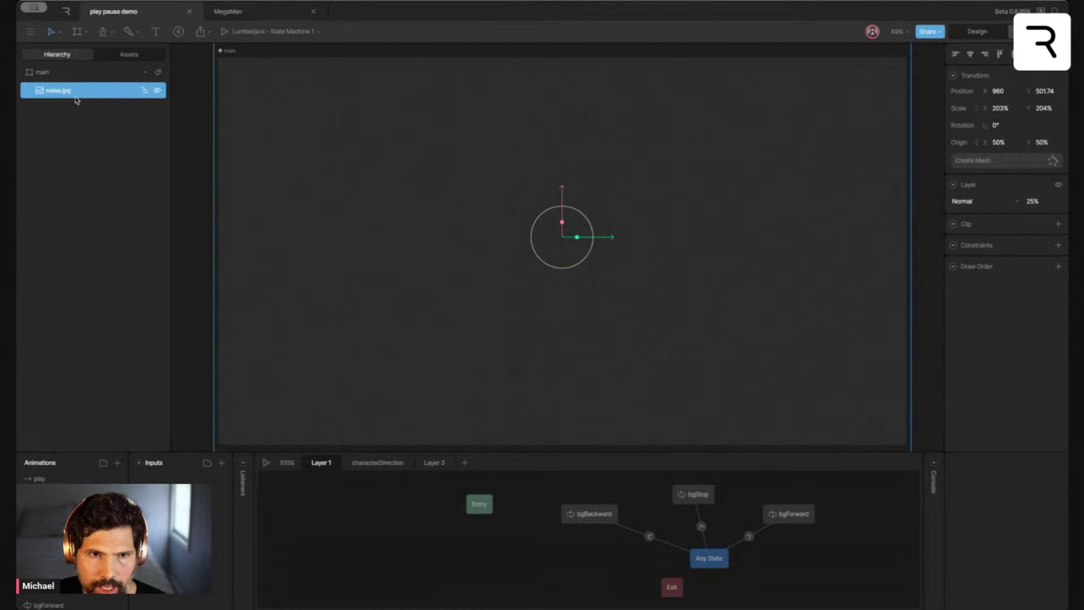
{"action": "left_click", "coordinate": [183, 134]}
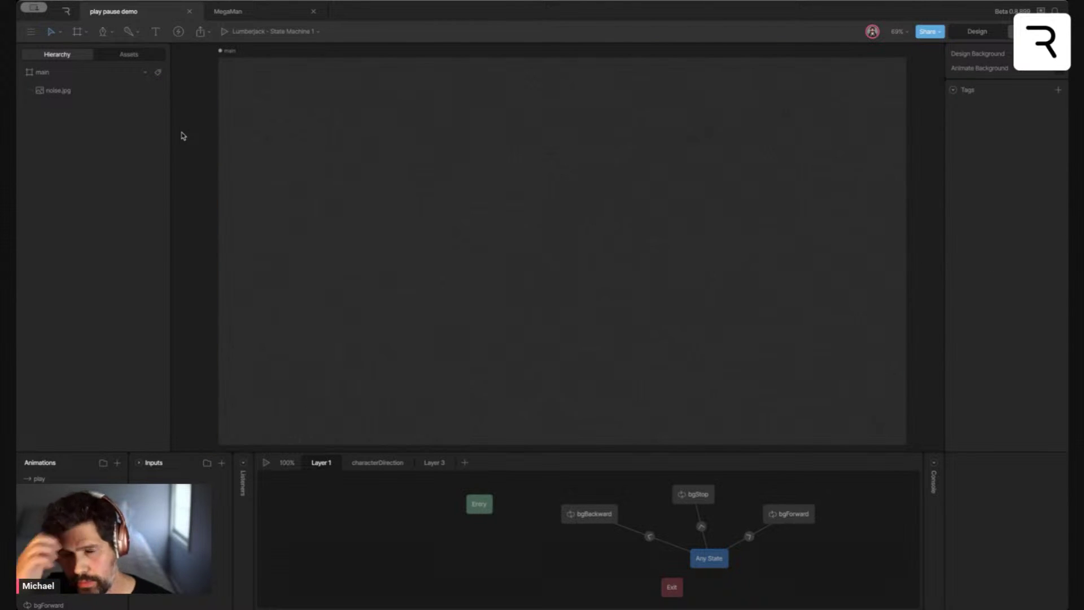
{"action": "left_click", "coordinate": [144, 91]}
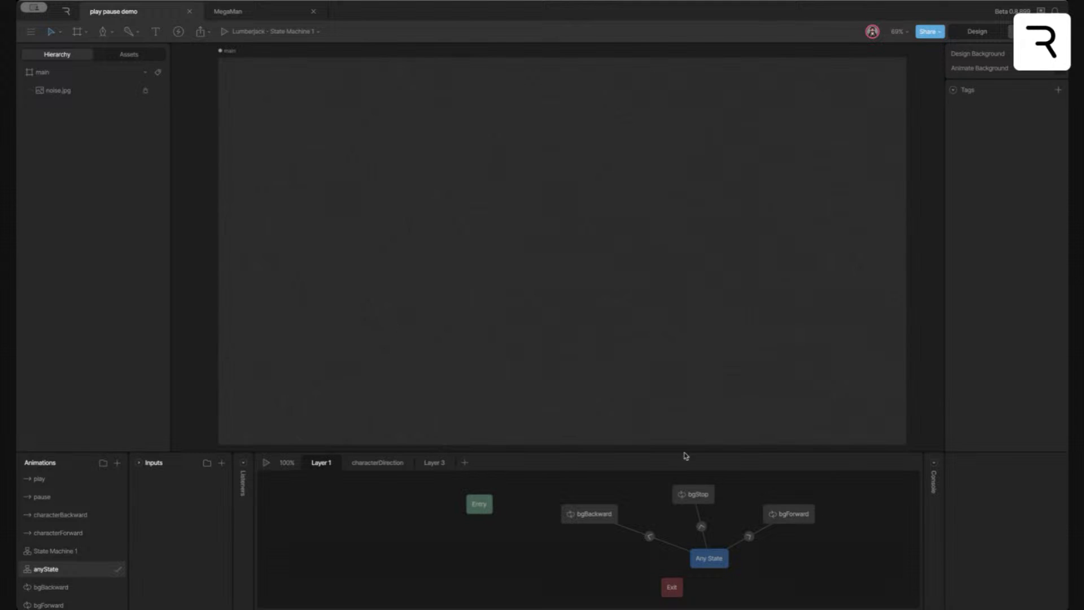
Delete Layer 1, characterDirection and Layer 3 from the main artboard's anyState state machine
{"action": "left_click", "coordinate": [387, 464]}
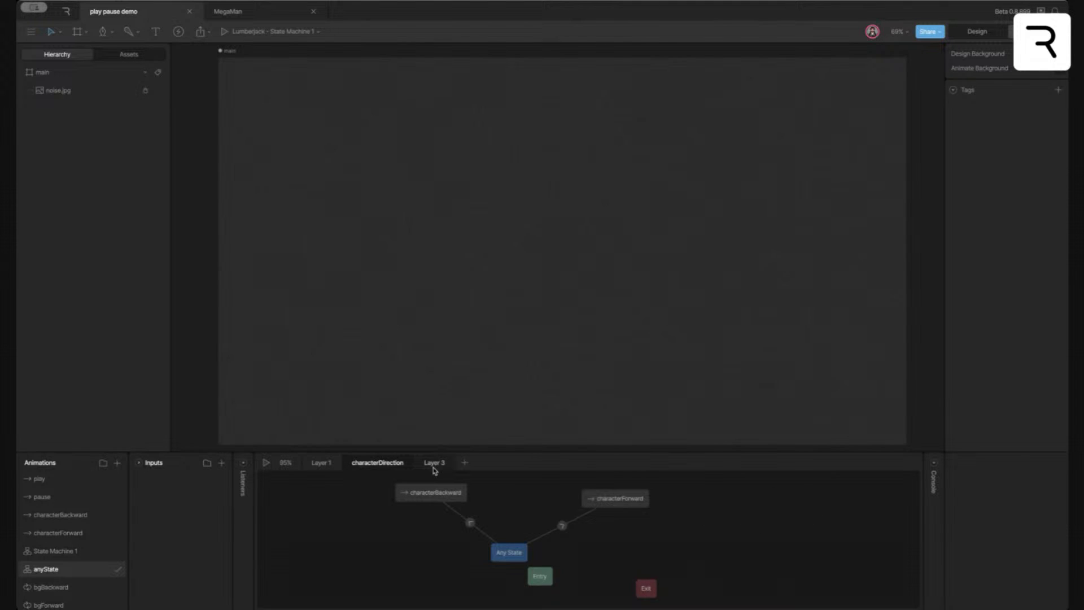
{"action": "left_click", "coordinate": [433, 468]}
{"action": "left_click", "coordinate": [383, 469]}
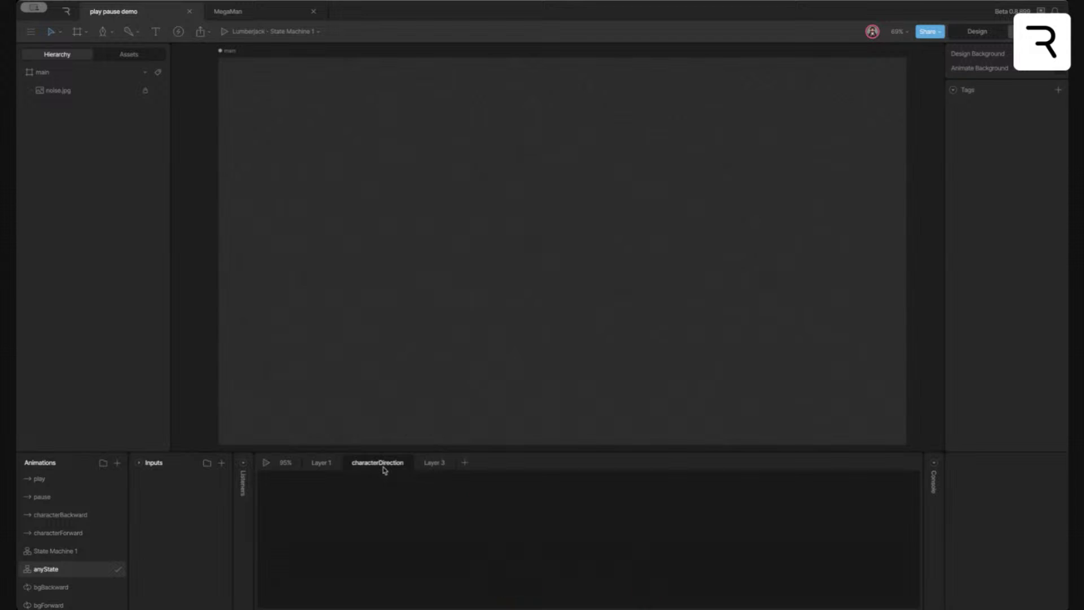
{"action": "left_click", "coordinate": [330, 468]}
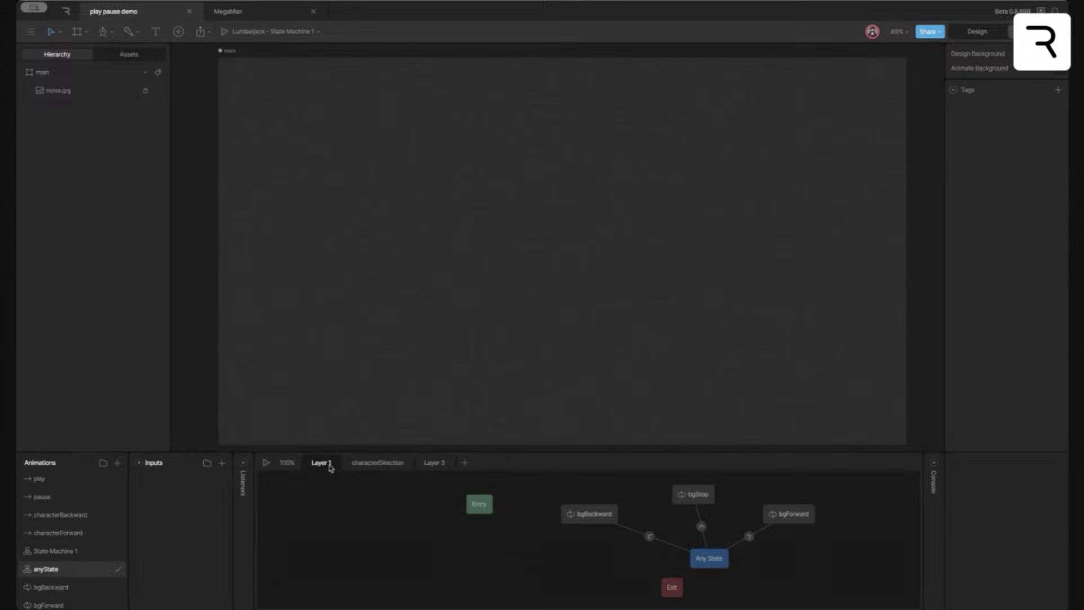
{"action": "right_click", "coordinate": [329, 465]}
{"action": "left_click", "coordinate": [365, 481]}
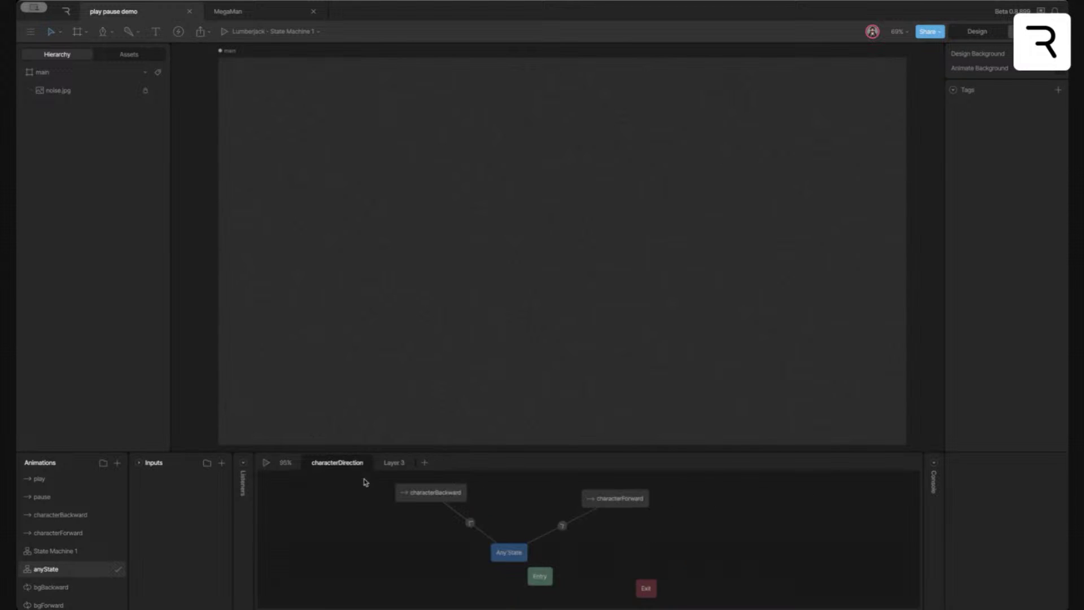
{"action": "right_click", "coordinate": [340, 468]}
{"action": "left_click", "coordinate": [368, 479]}
{"action": "right_click", "coordinate": [337, 471]}
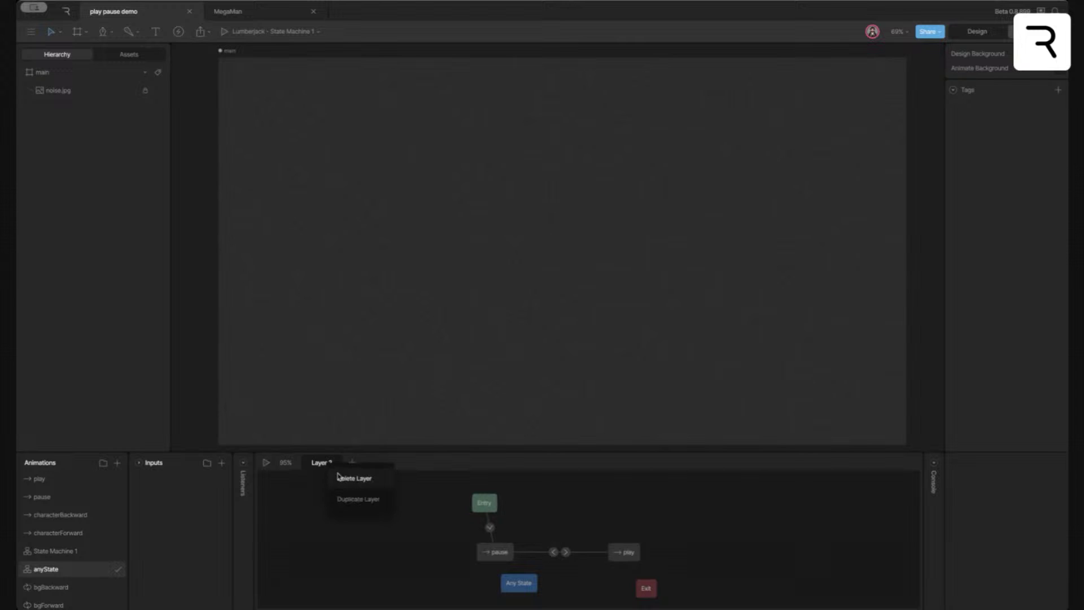
{"action": "left_click", "coordinate": [339, 478]}
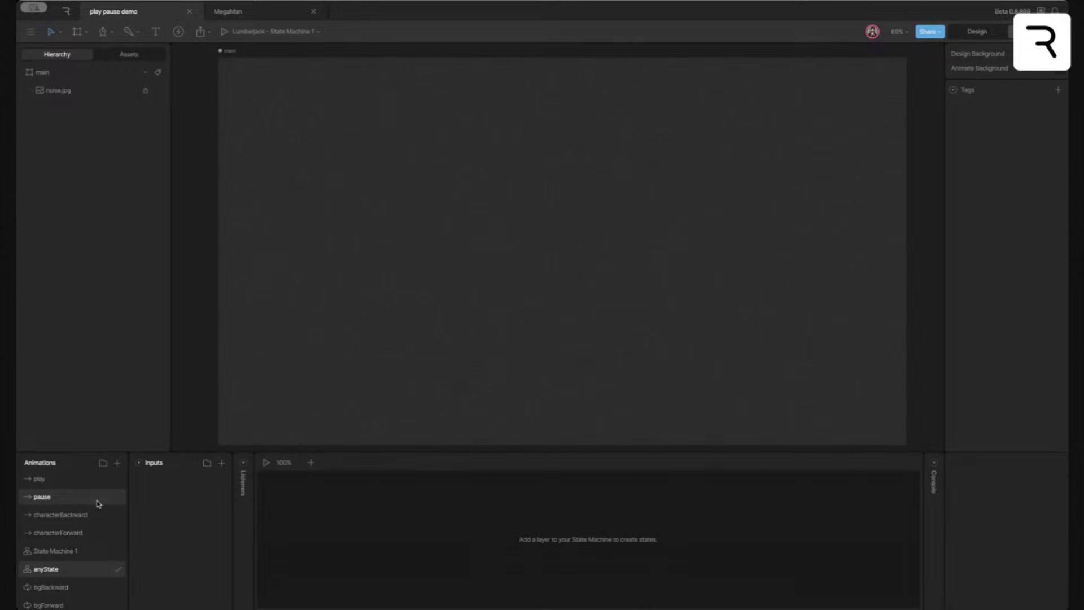
Move State Machine 1 to the top of the main artboard's animation list
{"action": "left_click_drag", "start_coordinate": [75, 552], "coordinate": [60, 473]}
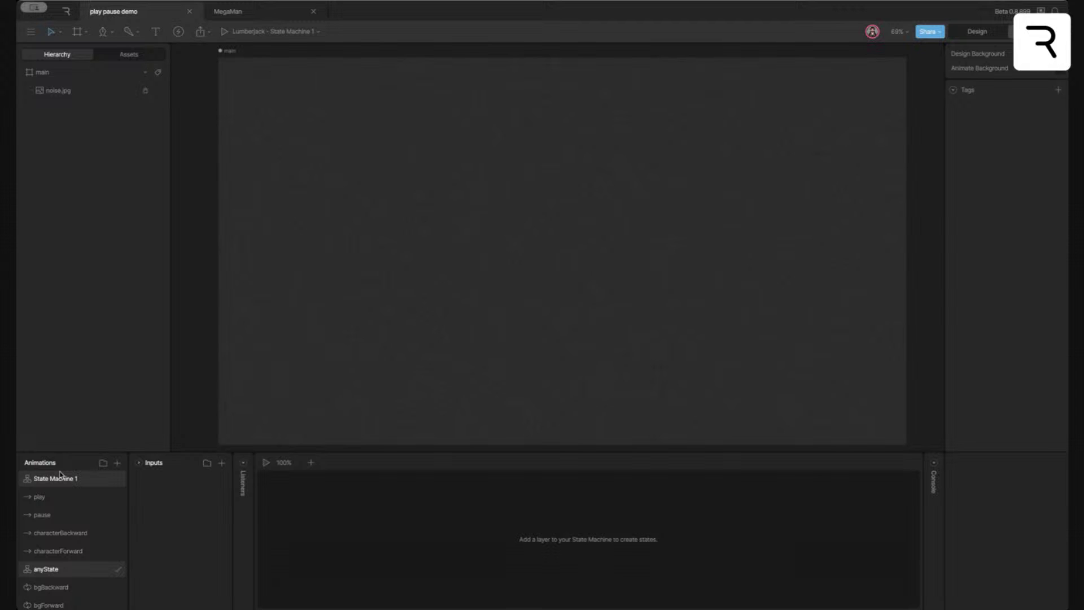
Delete the main artboard's old animations from play through bgStop, including the anyState state machine
{"action": "left_click", "coordinate": [56, 532]}
{"action": "left_click", "coordinate": [71, 569]}
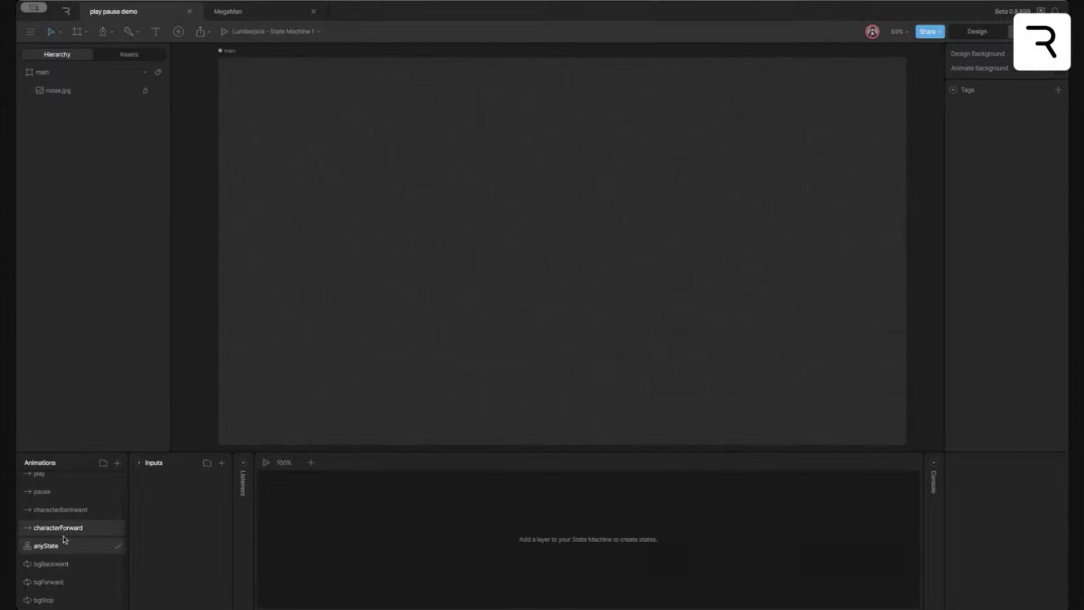
{"action": "left_click", "coordinate": [60, 501]}
{"action": "scroll", "coordinate": [73, 587], "scroll_direction": "down", "scroll_amount": 1}
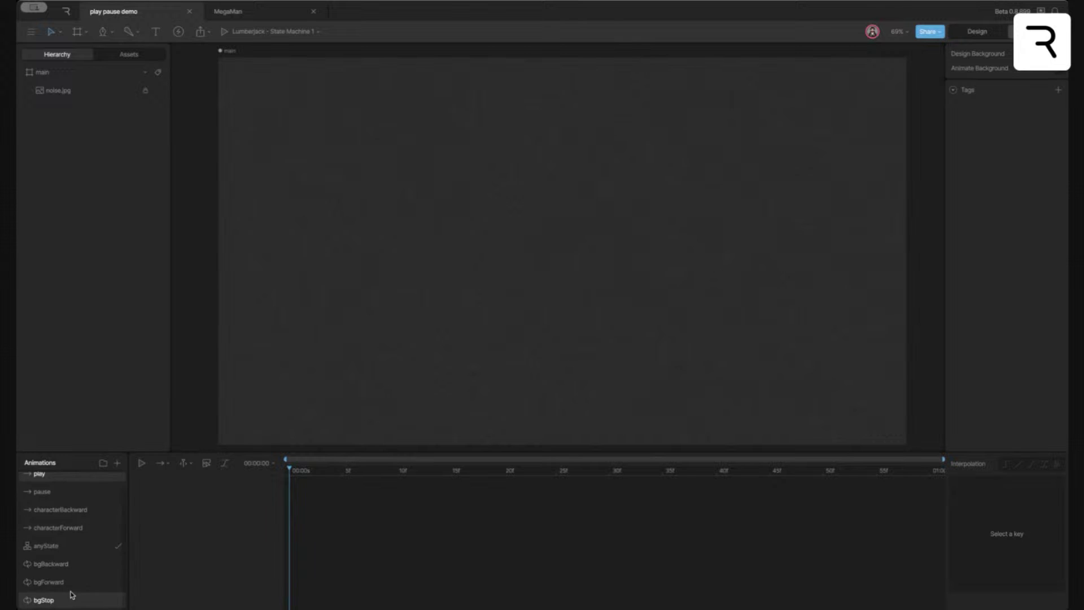
{"action": "left_click", "coordinate": [70, 597], "text": "shift"}
{"action": "right_click", "coordinate": [64, 543]}
{"action": "left_click", "coordinate": [83, 552]}
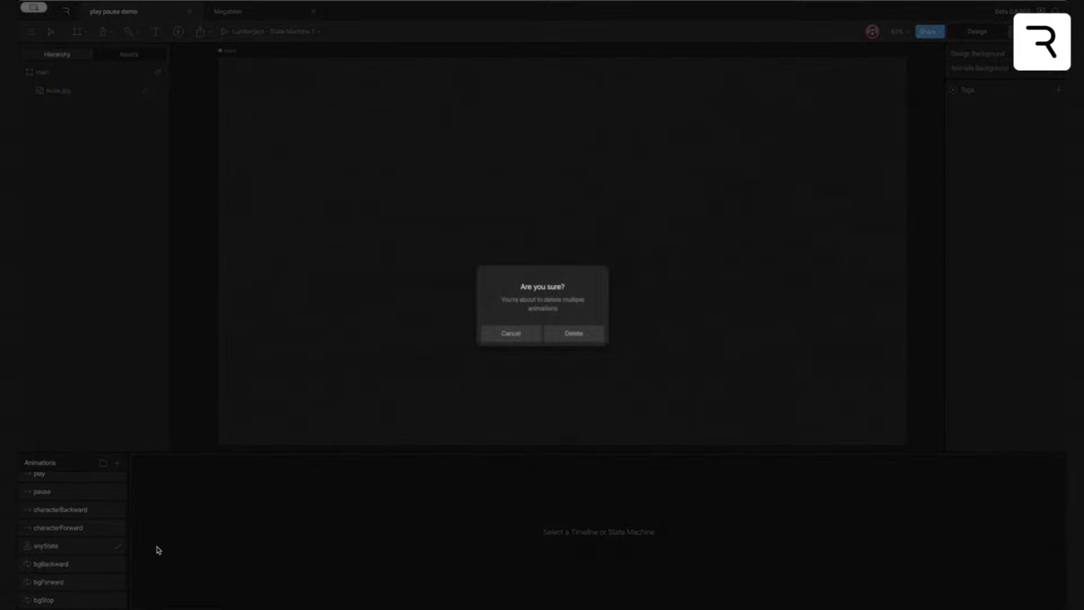
{"action": "left_click", "coordinate": [580, 335]}
Add a new timeline to the main artboard and place State Machine 1 above it in the animation list
{"action": "left_click", "coordinate": [118, 463]}
{"action": "left_click", "coordinate": [135, 494]}
{"action": "left_click", "coordinate": [99, 490]}
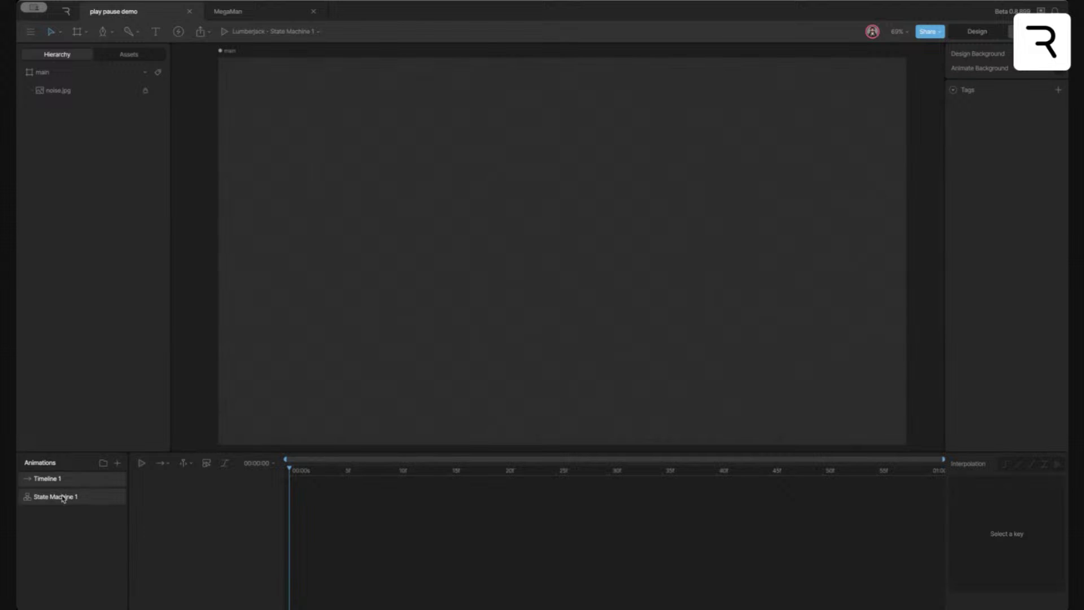
{"action": "left_click_drag", "start_coordinate": [68, 495], "coordinate": [62, 476]}
Delete the remaining layer and the flipDirection and startStop inputs from State Machine 1
{"action": "right_click", "coordinate": [320, 466]}
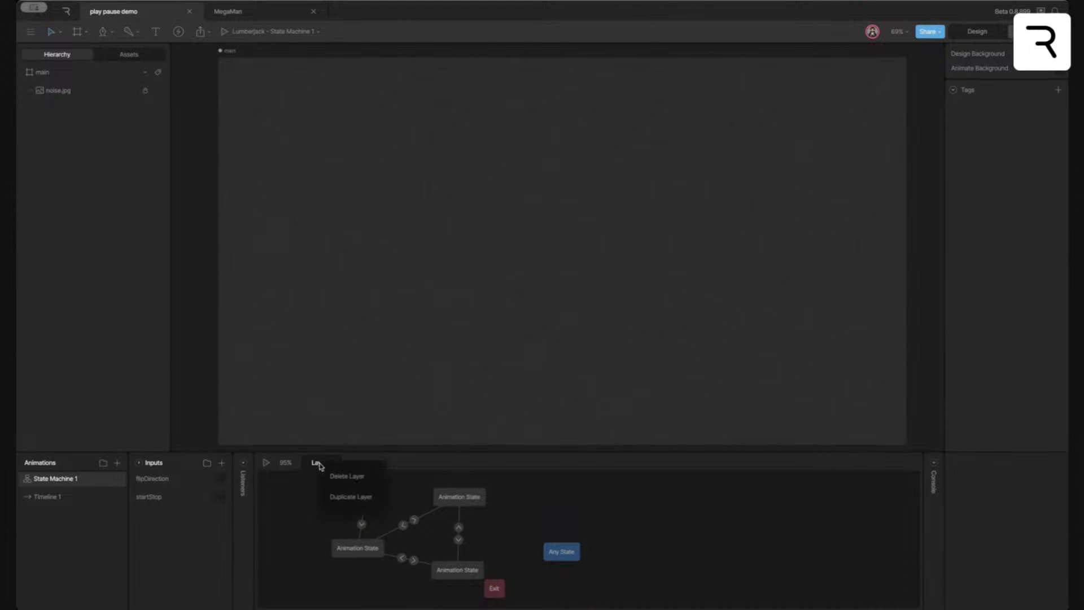
{"action": "left_click", "coordinate": [337, 476]}
{"action": "left_click", "coordinate": [223, 478]}
{"action": "left_click", "coordinate": [224, 478]}
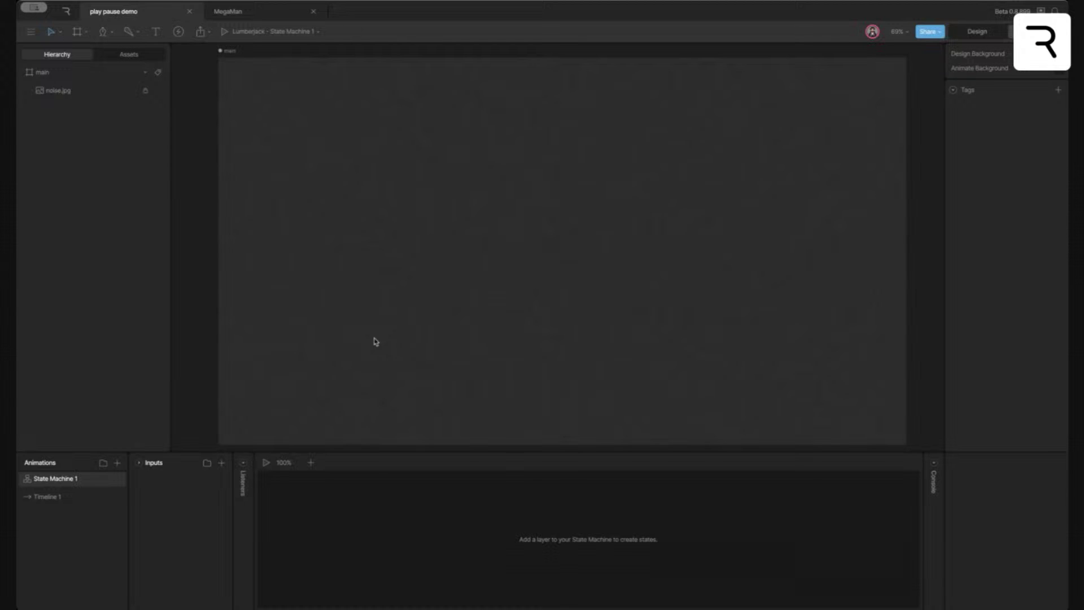
Look at the bg artboard and its bgLoop timeline, and reselect the main artboard
{"action": "key", "text": "super+minus"}
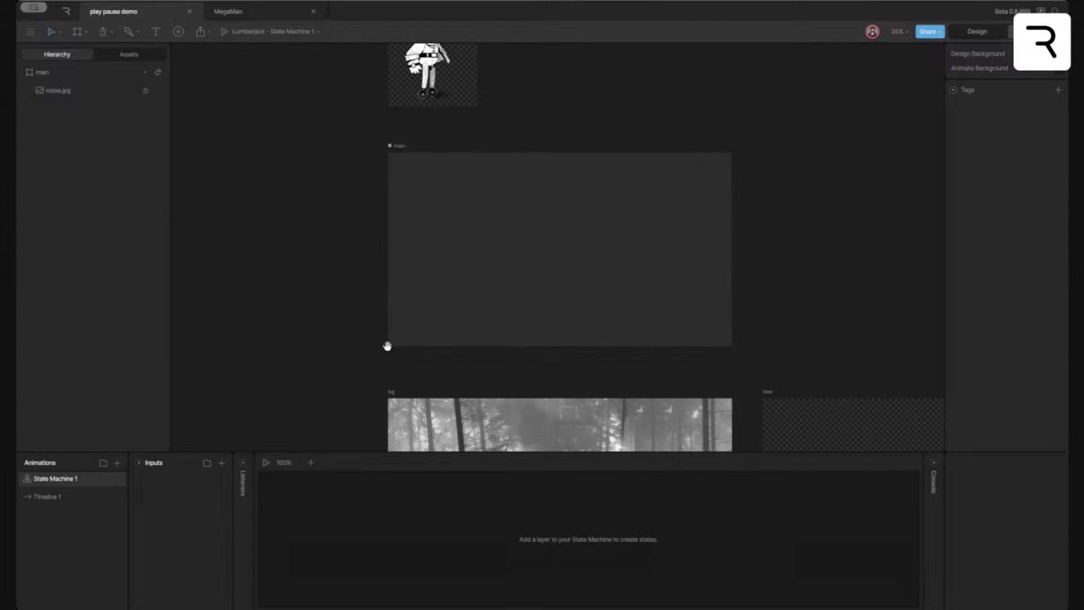
{"action": "scroll", "coordinate": [378, 339], "scroll_direction": "down", "scroll_amount": 5}
{"action": "left_click", "coordinate": [403, 351]}
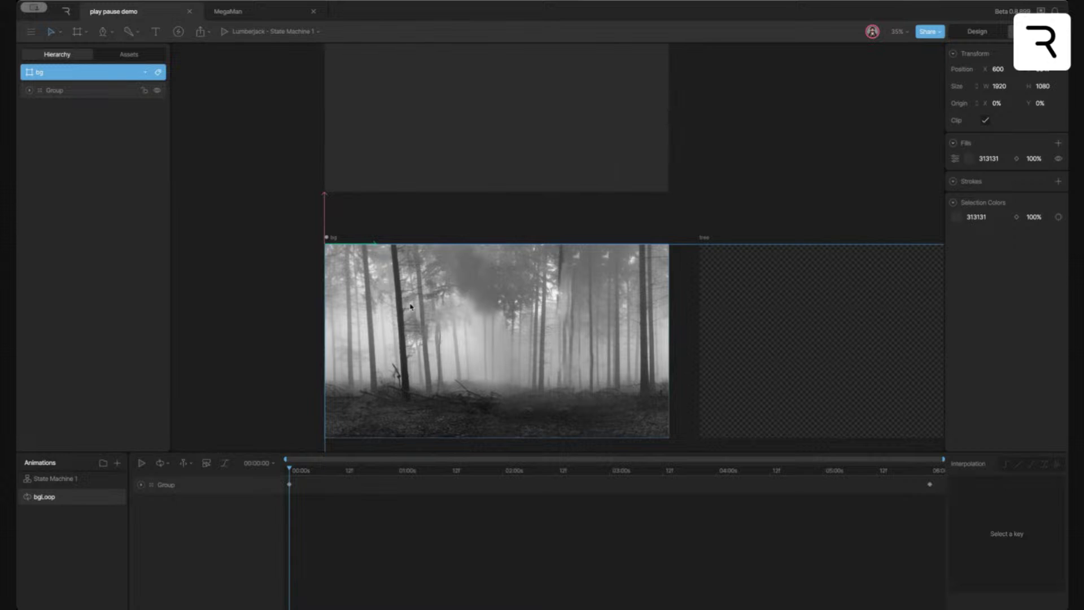
{"action": "scroll", "coordinate": [381, 223], "scroll_direction": "up", "scroll_amount": 3}
{"action": "left_click", "coordinate": [387, 208]}
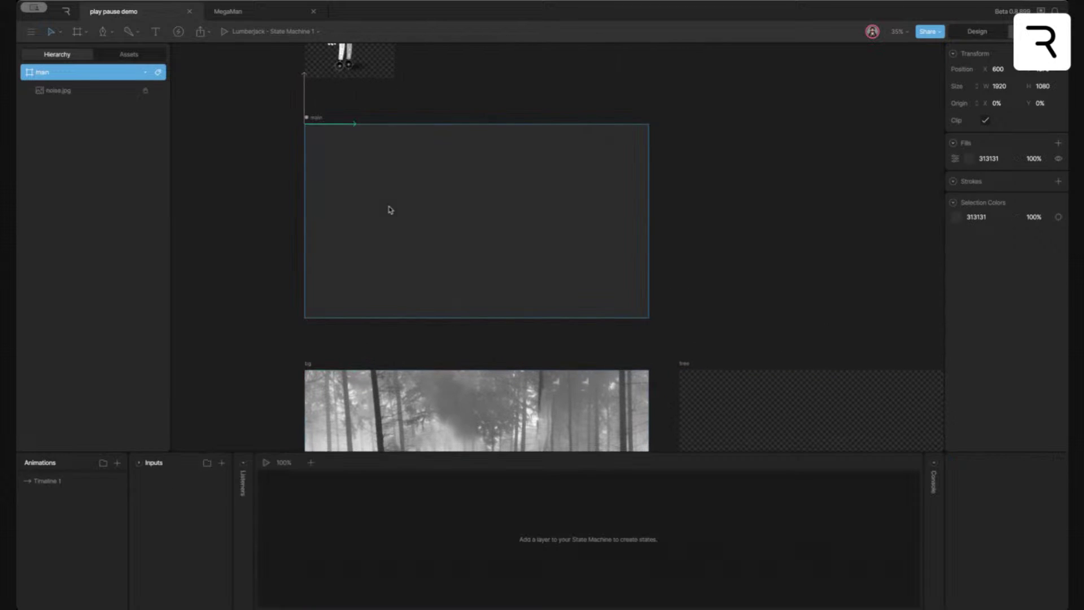
Add a nested artboard to main, assign the bg artboard to it and align it to main at position 0, 0
{"action": "left_click", "coordinate": [72, 34]}
{"action": "left_click", "coordinate": [109, 85]}
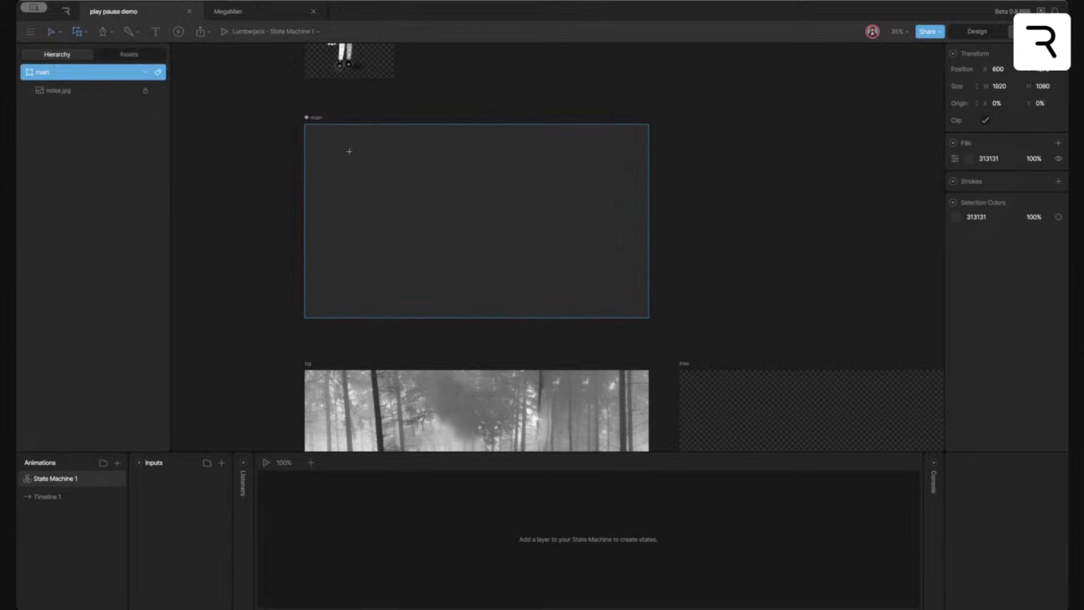
{"action": "left_click", "coordinate": [310, 132]}
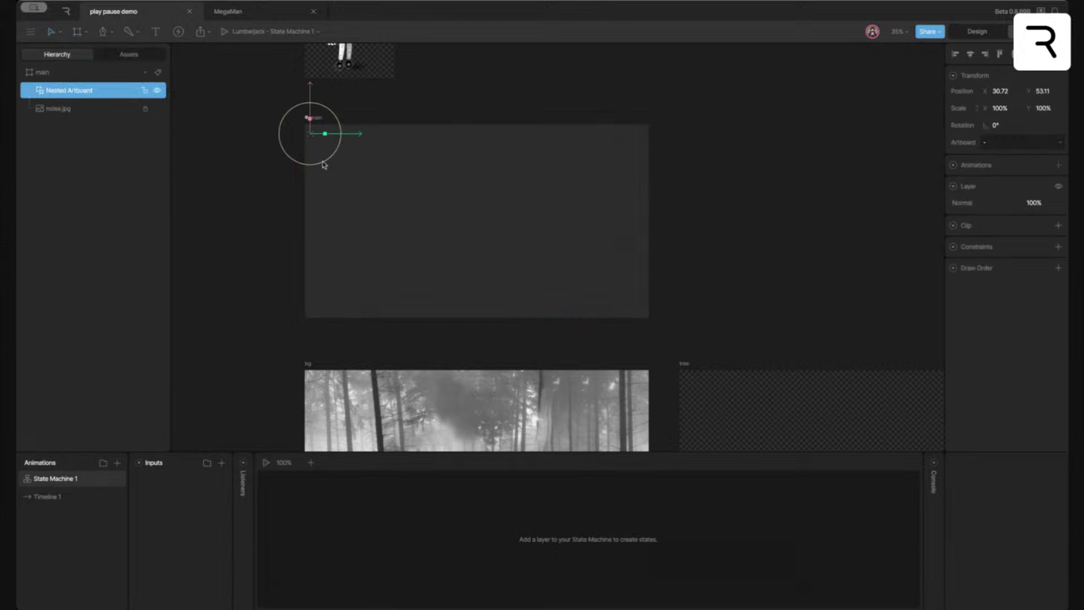
{"action": "left_click", "coordinate": [1014, 144]}
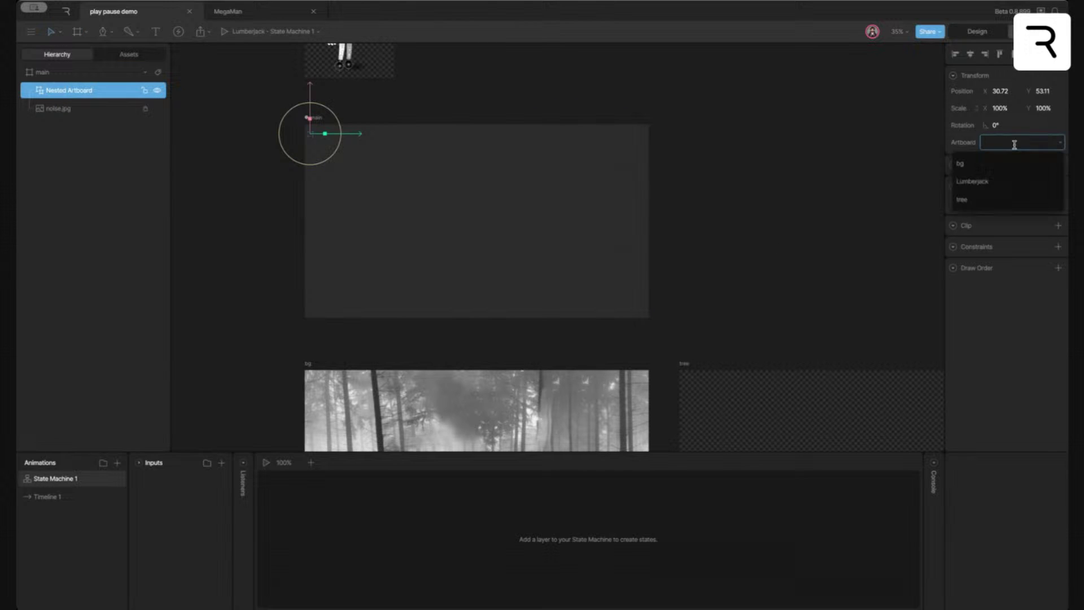
{"action": "left_click", "coordinate": [981, 169]}
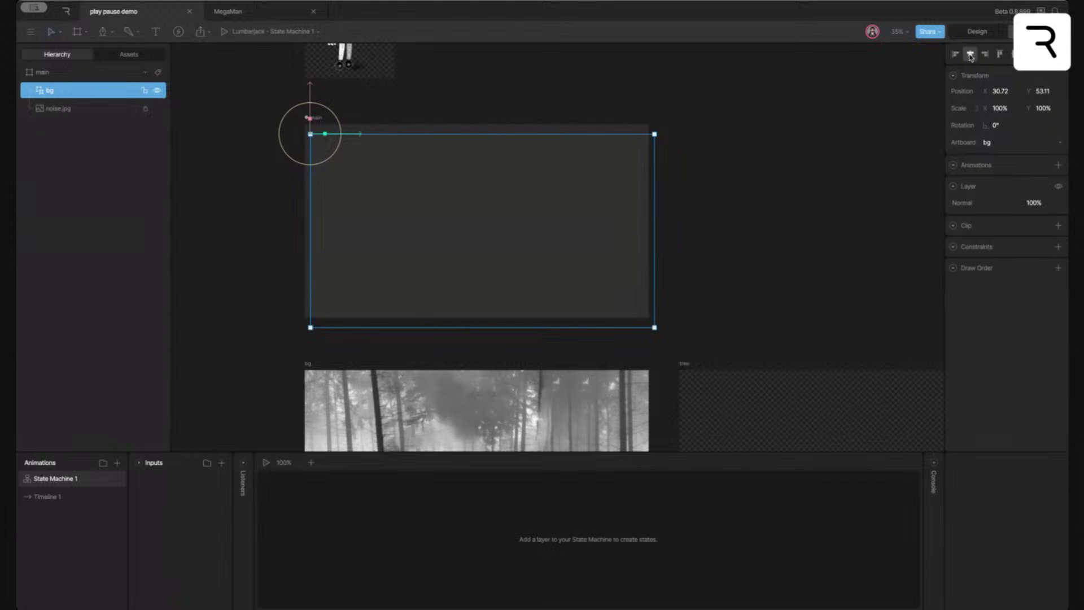
{"action": "left_click", "coordinate": [869, 166]}
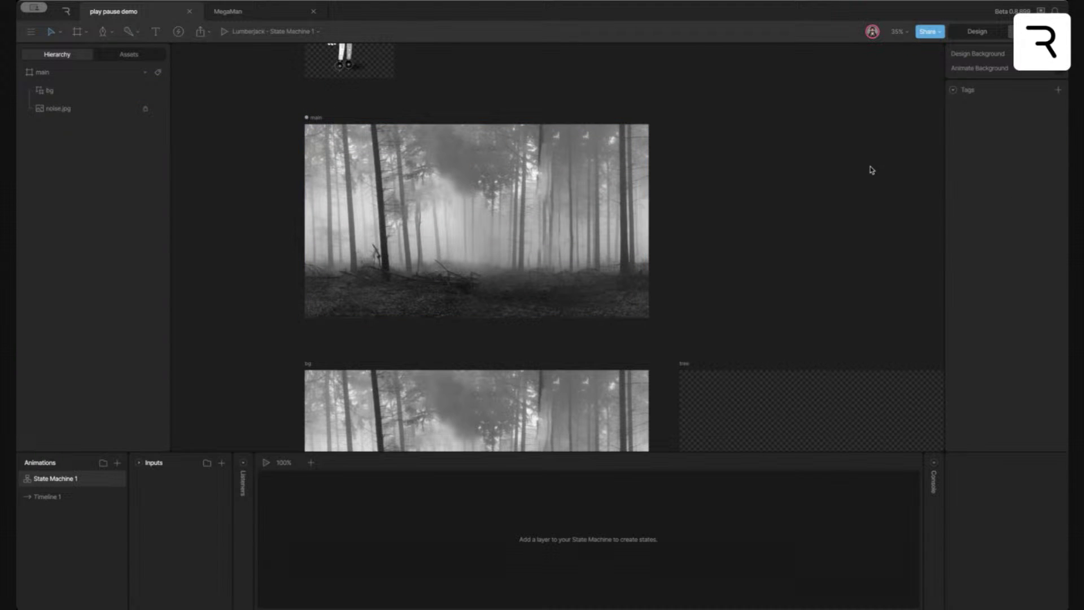
Add bgLoop to the nested bg artboard as a simple animation with Playing enabled, and preview State Machine 1
{"action": "left_click", "coordinate": [386, 158]}
{"action": "key", "text": "f"}
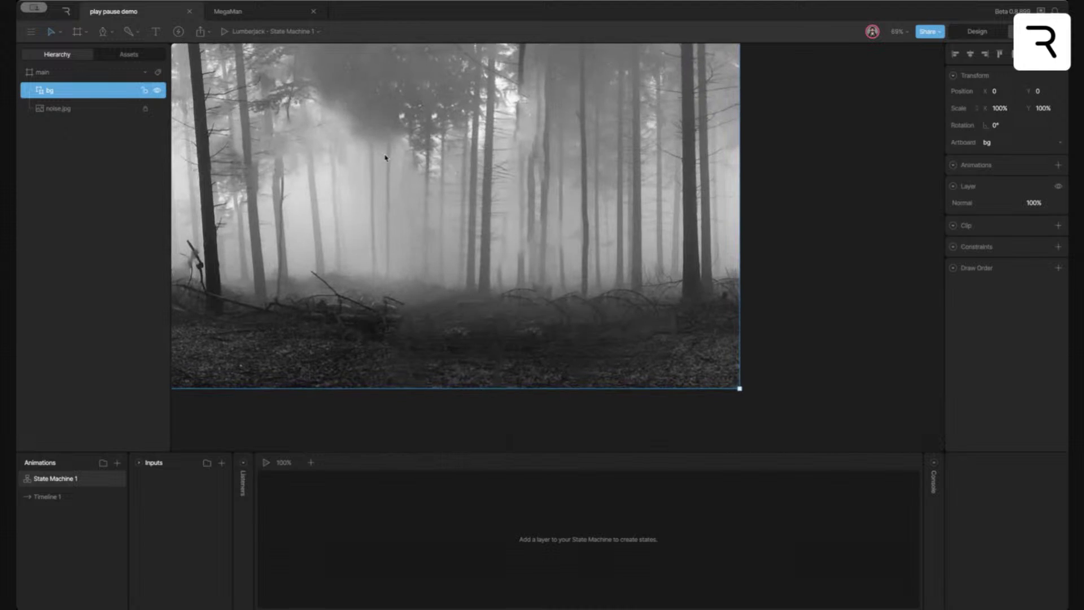
{"action": "left_click", "coordinate": [1057, 170]}
{"action": "mouse_move", "coordinate": [1007, 219]}
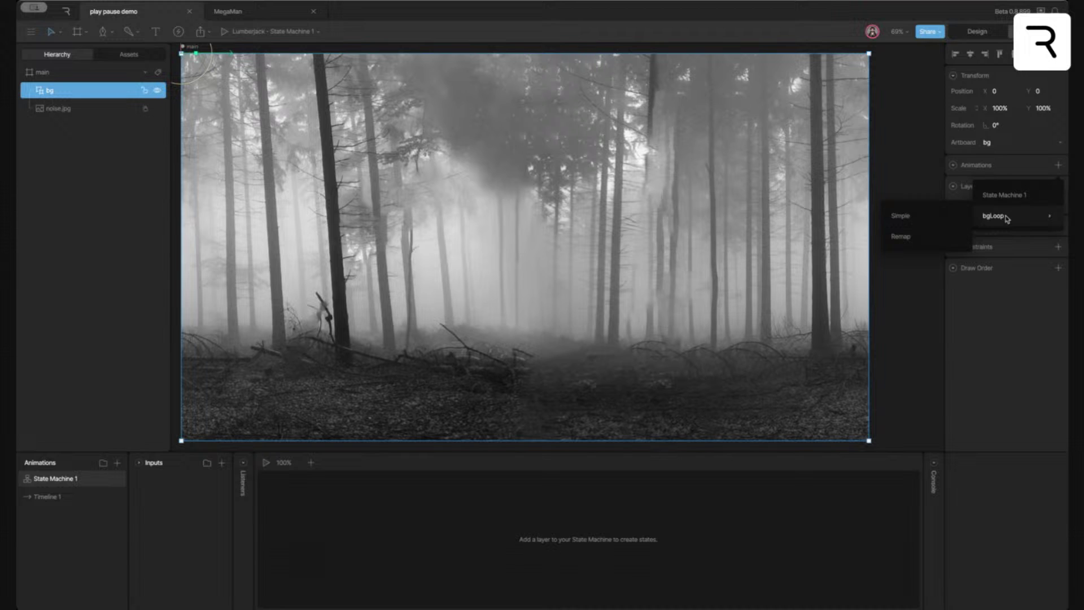
{"action": "left_click", "coordinate": [921, 217]}
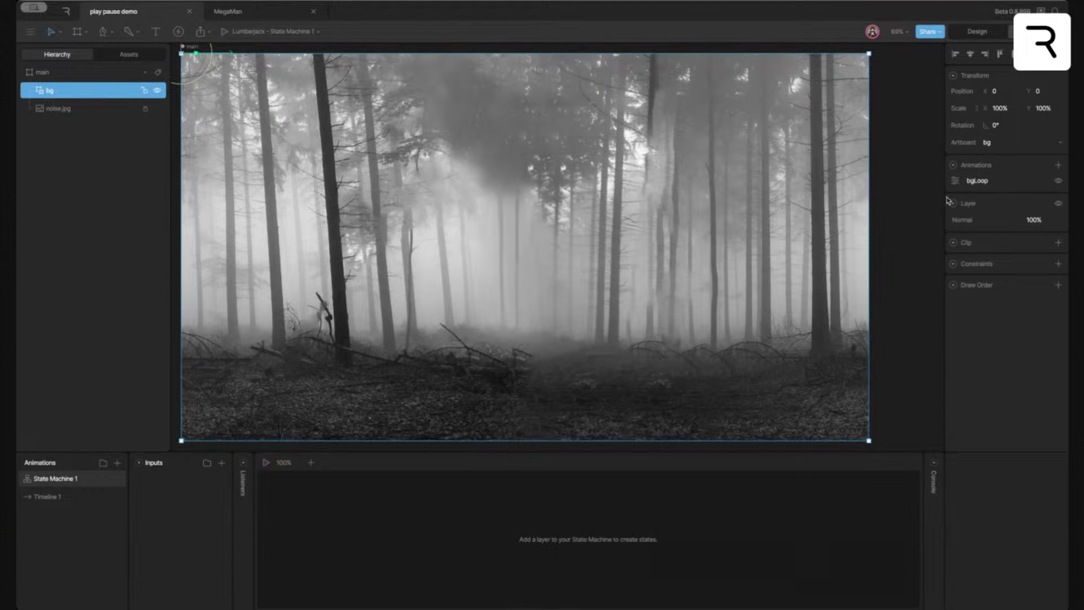
{"action": "left_click", "coordinate": [955, 181]}
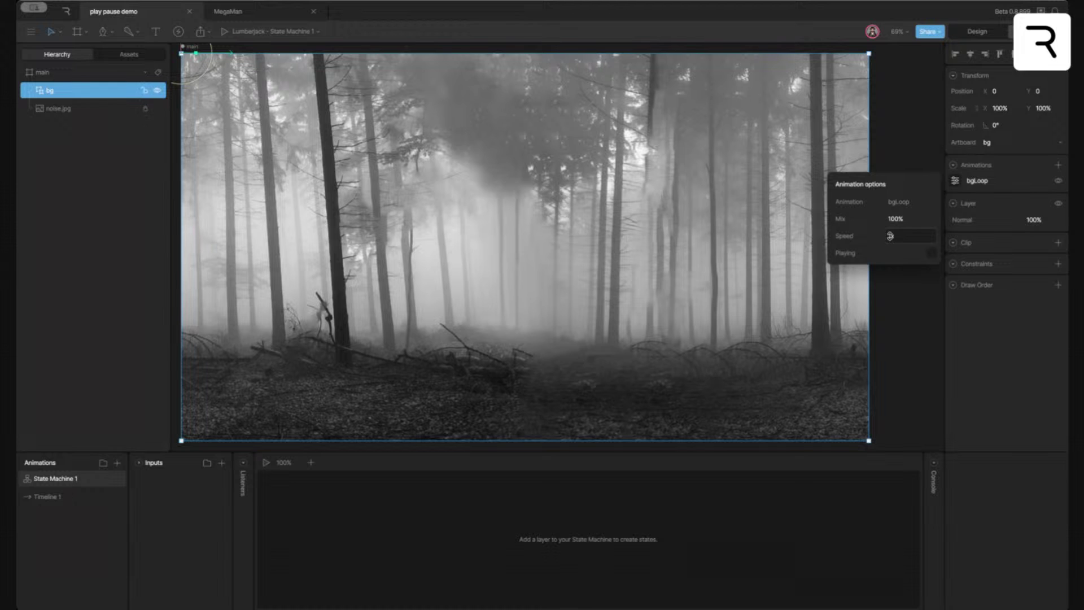
{"action": "left_click", "coordinate": [931, 254]}
{"action": "key", "text": "Escape"}
{"action": "left_click", "coordinate": [266, 462]}
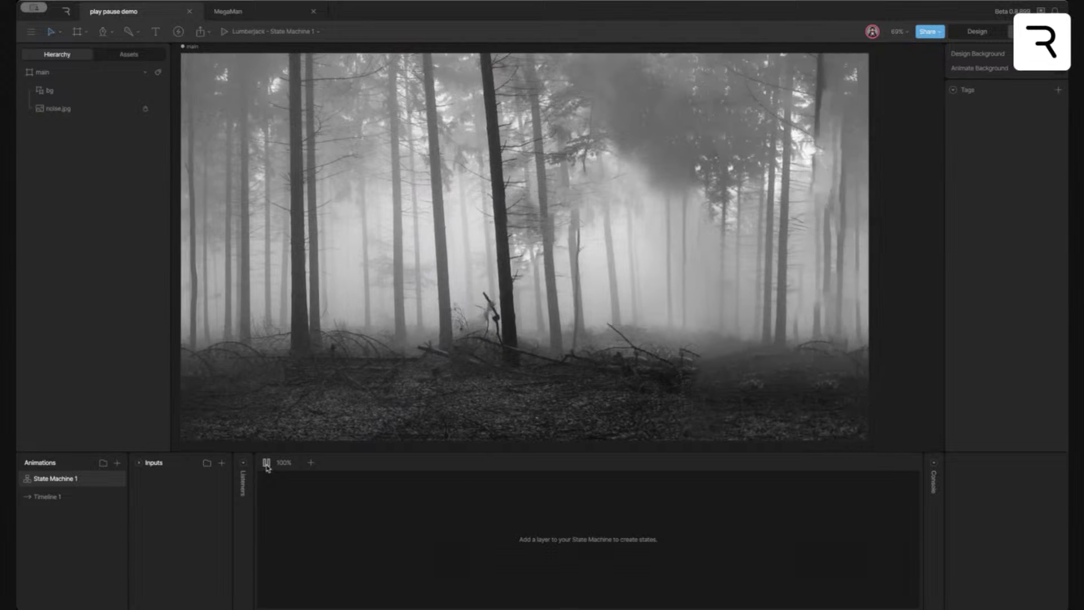
{"action": "left_click", "coordinate": [266, 462]}
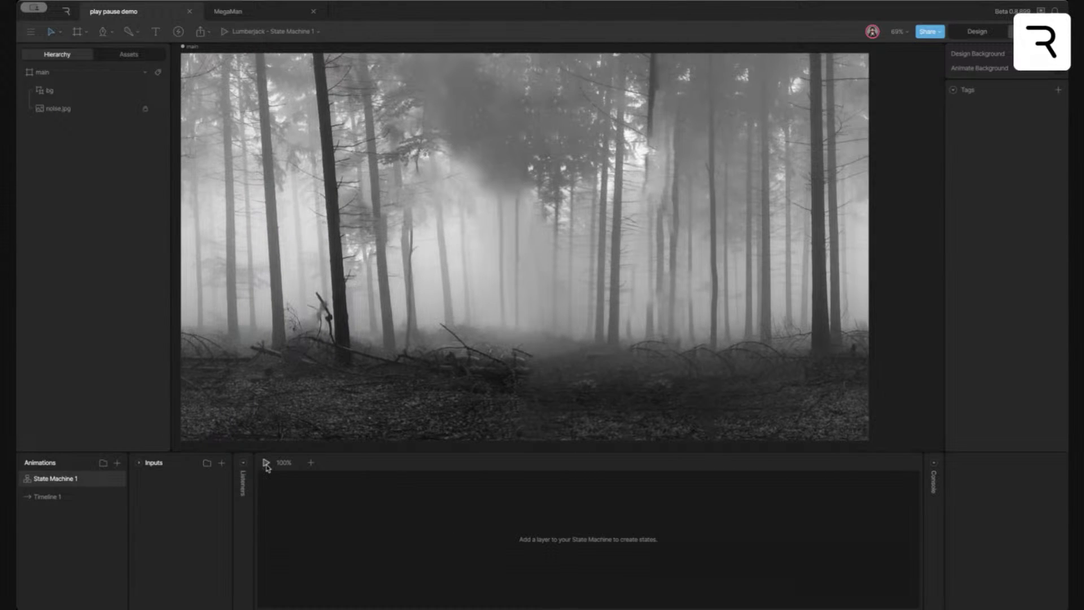
Rename the Timeline 1 animation as bgForward
{"action": "left_click", "coordinate": [79, 496]}
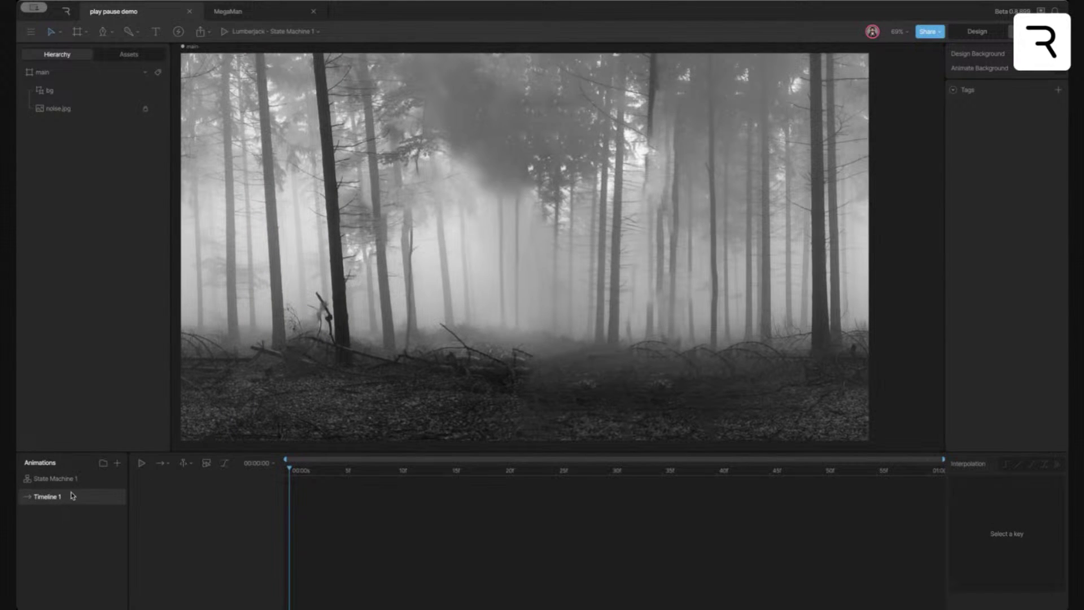
{"action": "double_click", "coordinate": [52, 497]}
{"action": "type", "text": "bgForward"}
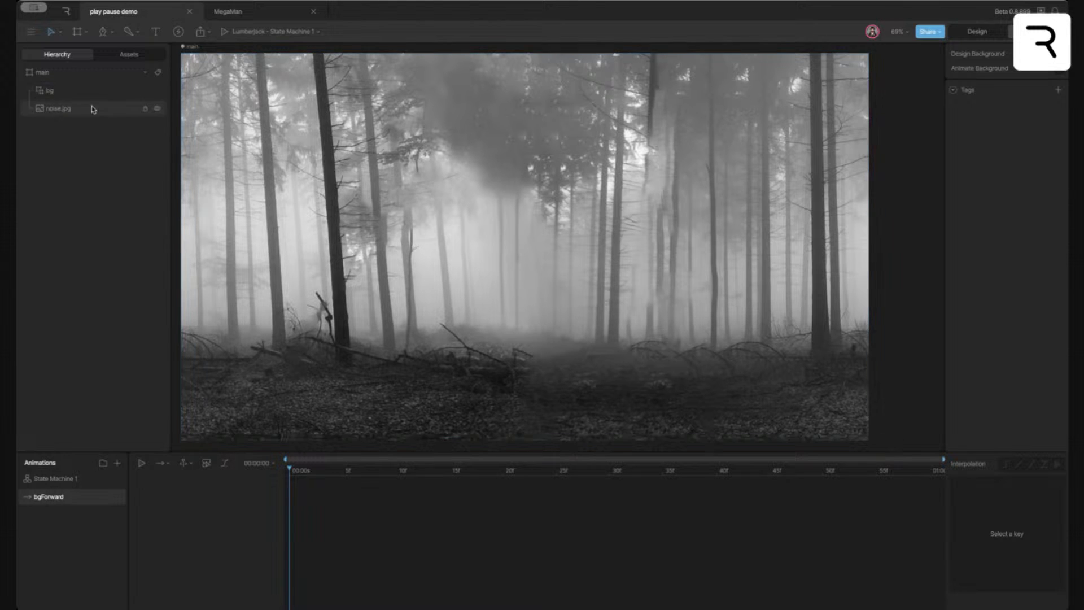
Key bgLoop's 1x speed at the start of bgForward and place bg below noise.jpg in the hierarchy
{"action": "left_click", "coordinate": [77, 100]}
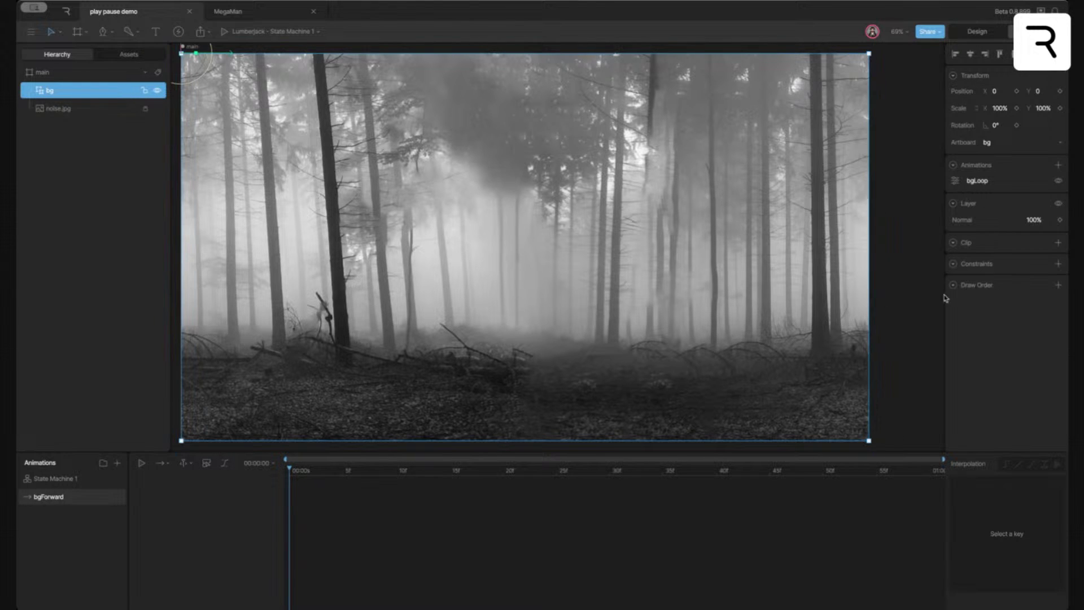
{"action": "left_click", "coordinate": [956, 183]}
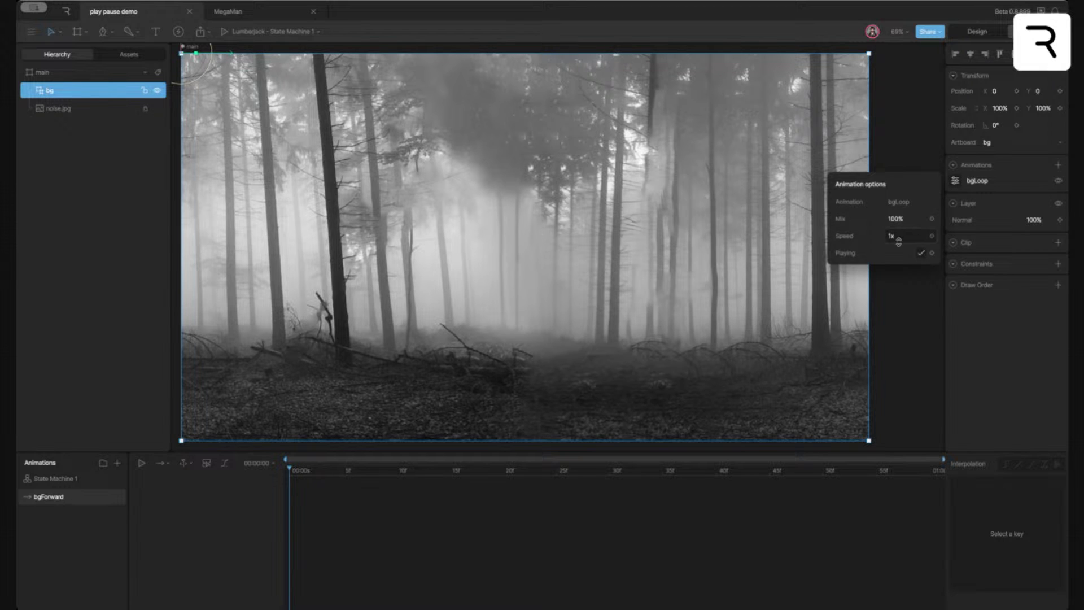
{"action": "left_click", "coordinate": [932, 237]}
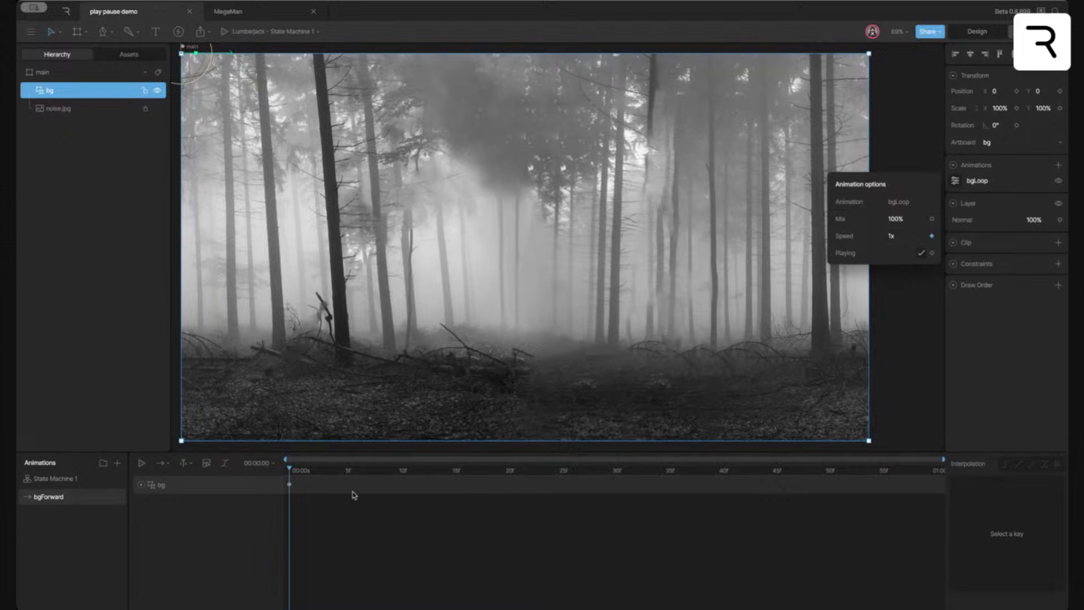
{"action": "left_click_drag", "start_coordinate": [81, 110], "coordinate": [69, 119]}
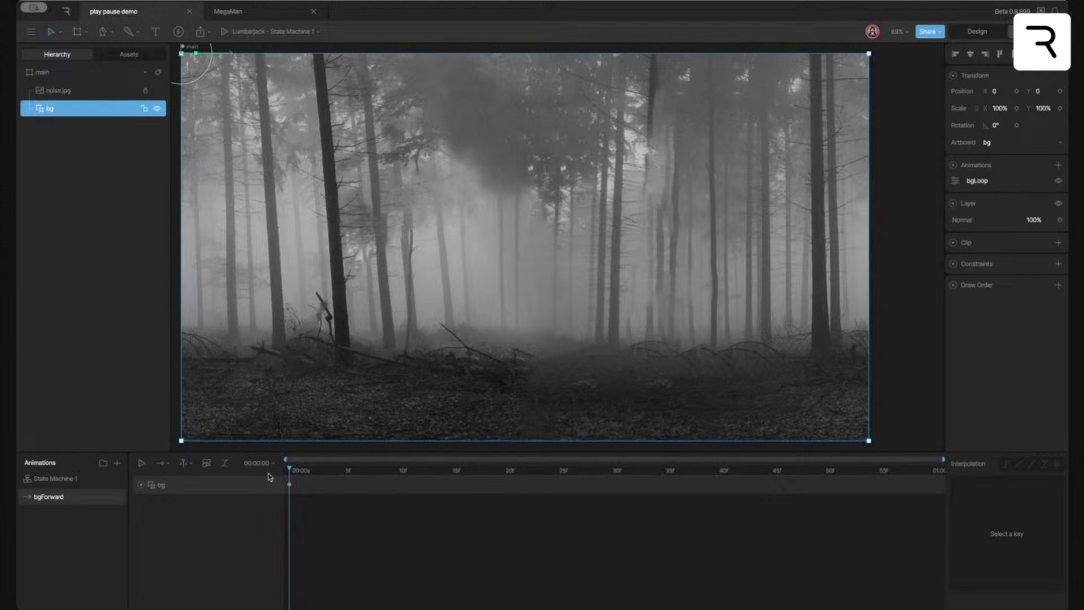
Set the bgForward timeline to loop, play it back and return the playhead to the start
{"action": "key", "text": "space"}
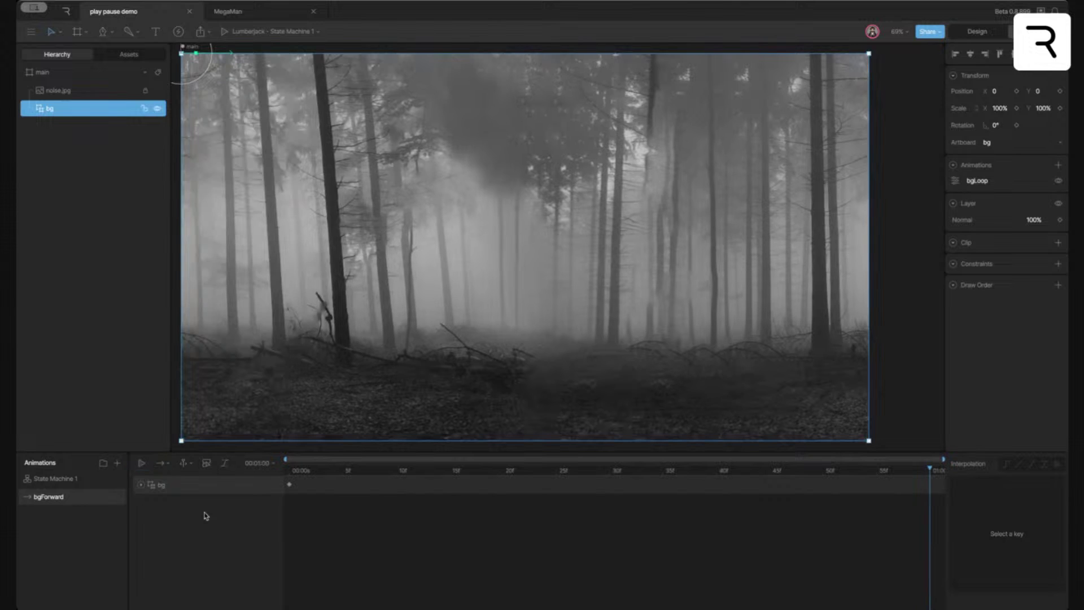
{"action": "left_click", "coordinate": [161, 463]}
{"action": "left_click", "coordinate": [188, 507]}
{"action": "left_click", "coordinate": [295, 472]}
{"action": "key", "text": "space"}
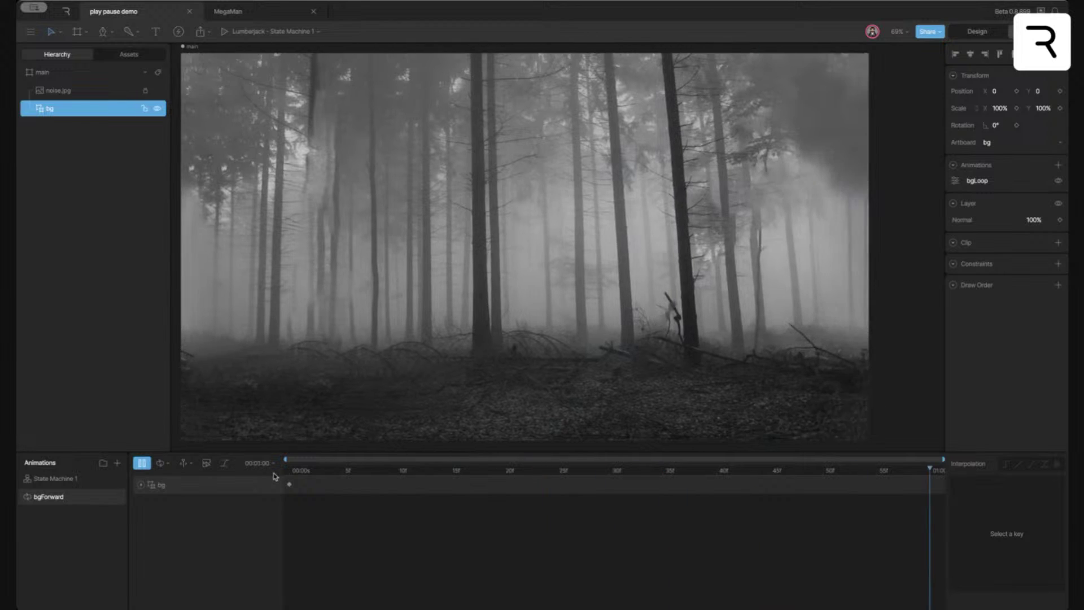
{"action": "left_click", "coordinate": [289, 471]}
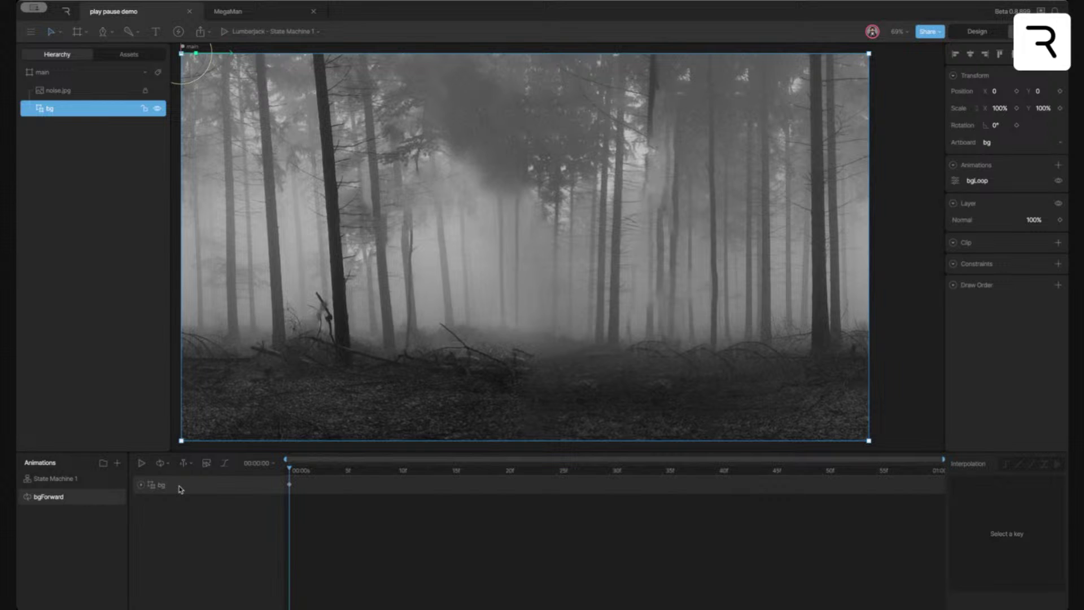
Duplicate the bgForward timeline and name the copy bgPause
{"action": "right_click", "coordinate": [73, 500]}
{"action": "left_click", "coordinate": [85, 528]}
{"action": "double_click", "coordinate": [52, 500]}
{"action": "left_click", "coordinate": [79, 496]}
Set bgLoop's keyed speed to 0x in bgPause, play the timeline and return to the start
{"action": "left_click", "coordinate": [140, 485]}
{"action": "left_click", "coordinate": [151, 502]}
{"action": "left_click", "coordinate": [162, 520]}
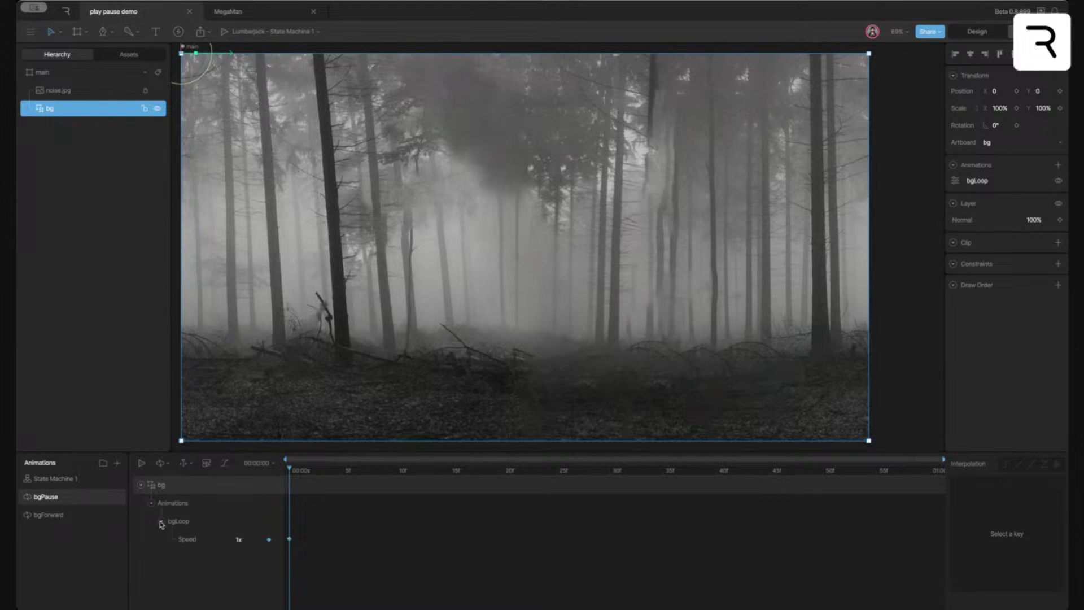
{"action": "left_click", "coordinate": [238, 539]}
{"action": "type", "text": "0"}
{"action": "key", "text": "Return"}
{"action": "key", "text": "space"}
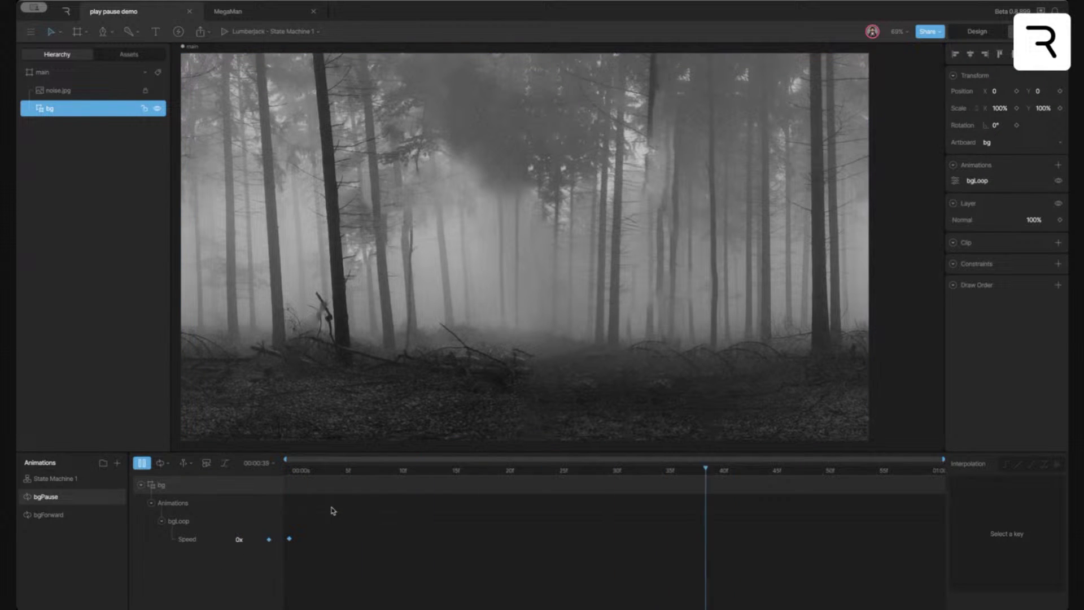
{"action": "left_click", "coordinate": [283, 473]}
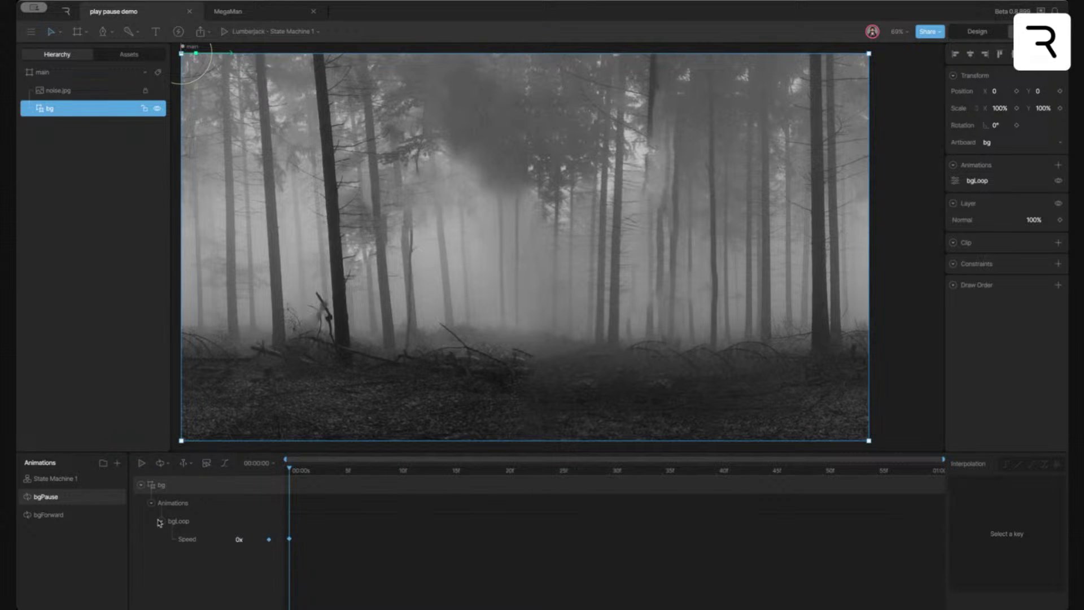
Duplicate the bgPause timeline and name the copy bgBackward
{"action": "right_click", "coordinate": [63, 499]}
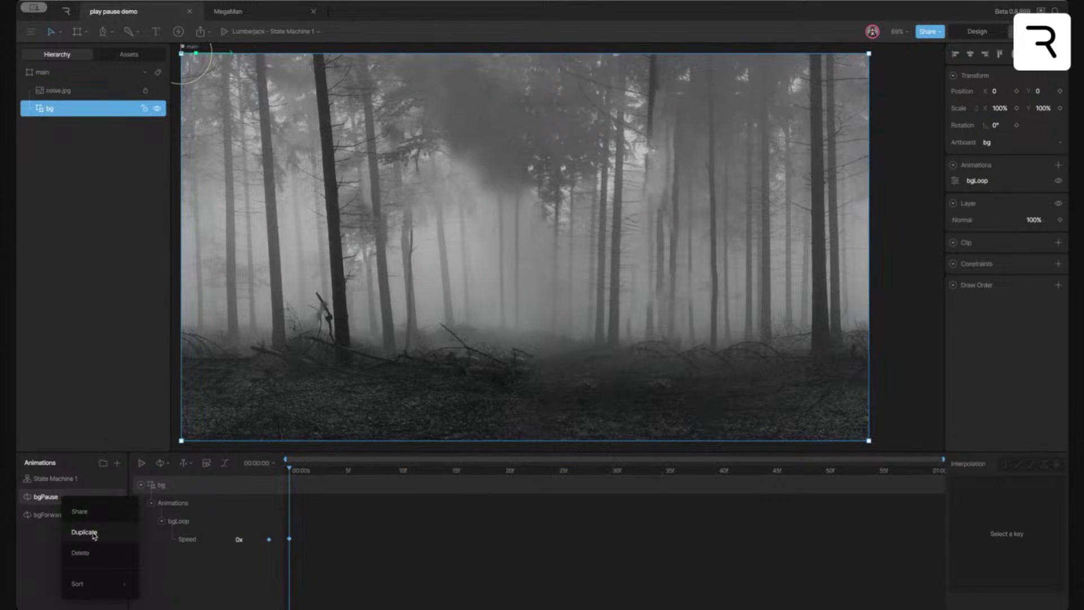
{"action": "left_click", "coordinate": [94, 532]}
{"action": "double_click", "coordinate": [50, 494]}
{"action": "type", "text": "bgBackward"}
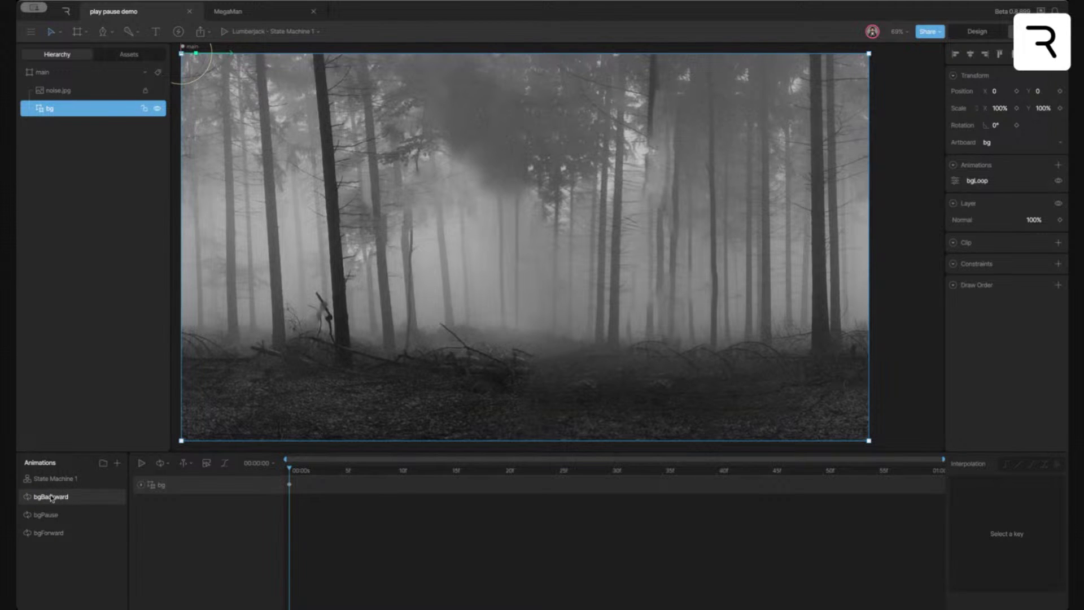
Set bgLoop's keyed speed to -1x in bgBackward and play the timeline
{"action": "left_click", "coordinate": [141, 485]}
{"action": "left_click", "coordinate": [151, 502]}
{"action": "left_click", "coordinate": [162, 521]}
{"action": "left_click", "coordinate": [254, 537]}
{"action": "type", "text": "-1"}
{"action": "key", "text": "Return"}
{"action": "key", "text": "space"}
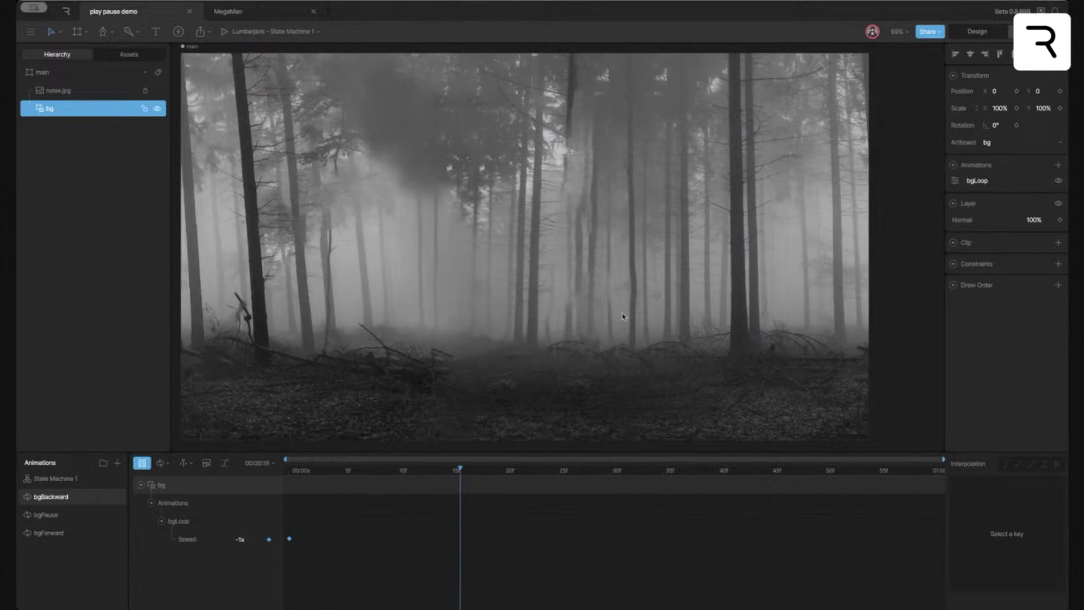
Return the bgBackward timeline to its start, and add a layer to State Machine 1
{"action": "left_click_drag", "start_coordinate": [370, 476], "coordinate": [278, 478]}
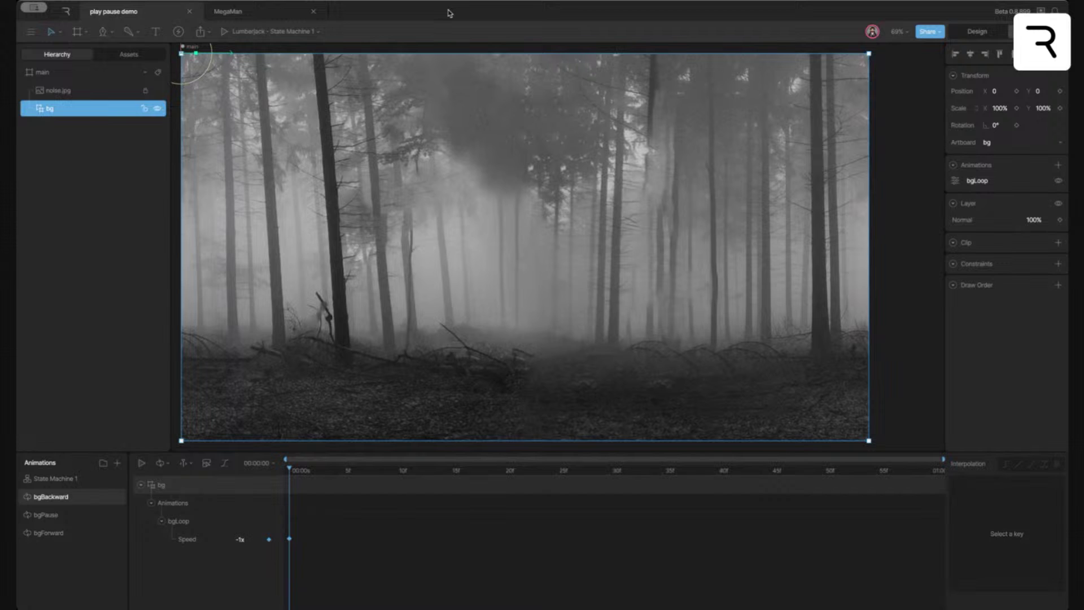
{"action": "left_click", "coordinate": [76, 477]}
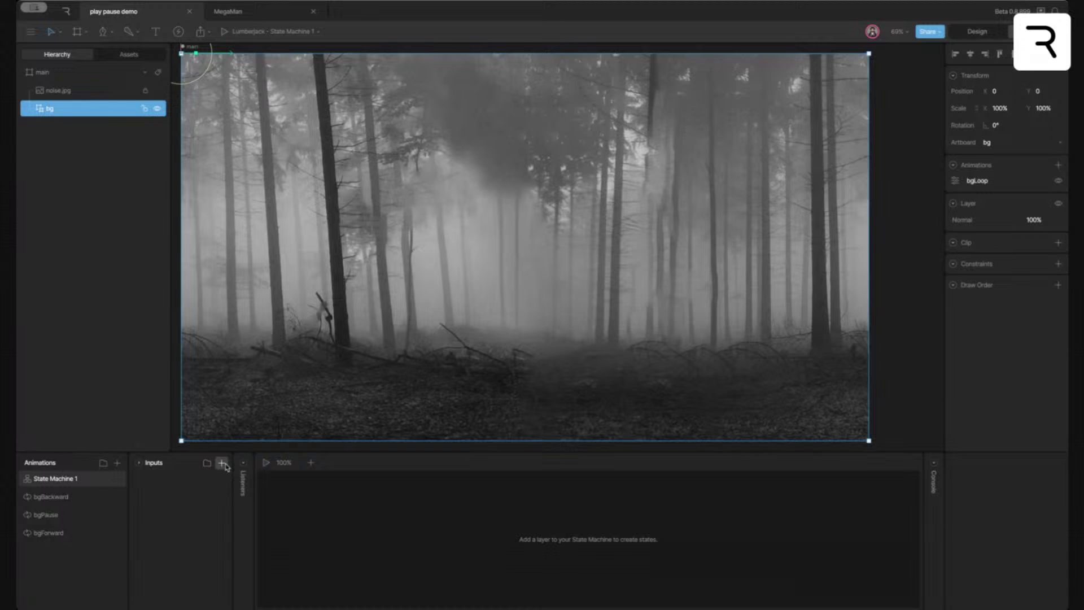
{"action": "left_click", "coordinate": [310, 463]}
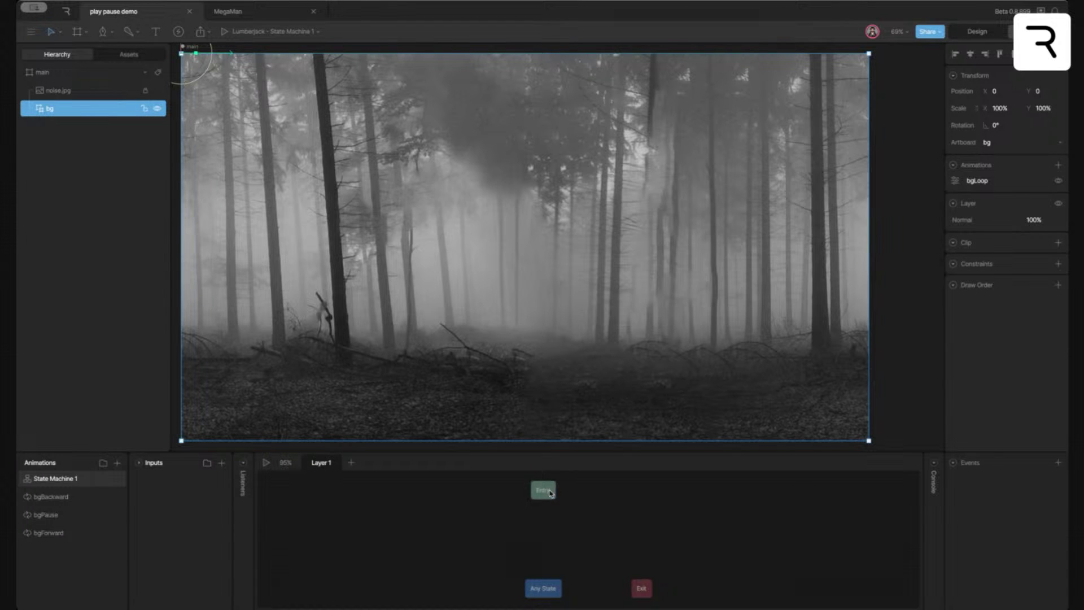
{"action": "left_click_drag", "start_coordinate": [550, 493], "coordinate": [508, 504]}
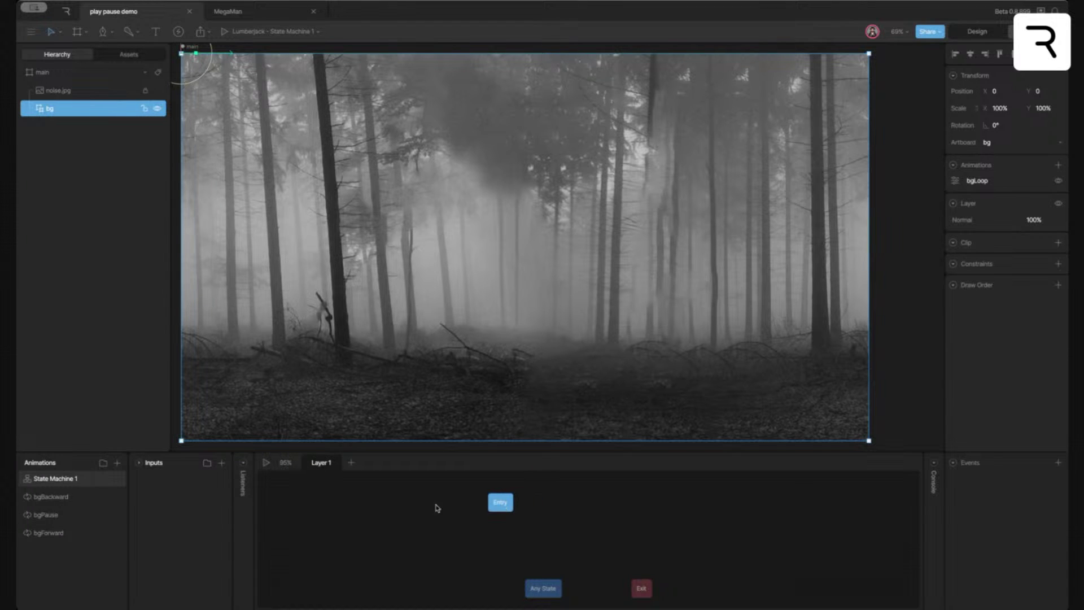
Add a boolean input to the state machine and name it isPlaying
{"action": "left_click", "coordinate": [221, 463]}
{"action": "left_click", "coordinate": [235, 514]}
{"action": "double_click", "coordinate": [160, 480]}
{"action": "type", "text": "playPau"}
{"action": "key", "text": "BackSpace"}
{"action": "key", "text": "BackSpace"}
{"action": "key", "text": "BackSpace"}
{"action": "key", "text": "BackSpace"}
{"action": "key", "text": "BackSpace"}
{"action": "key", "text": "BackSpace"}
{"action": "type", "text": "isPlaying"}
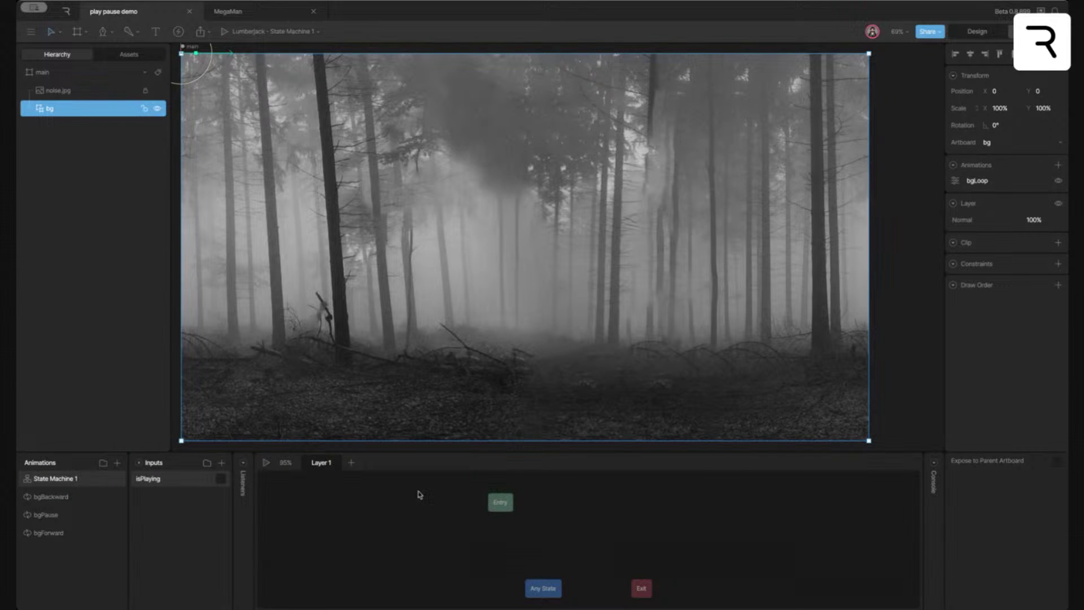
Place the bgPause timeline as a state below Entry and connect Entry to it with a transition
{"action": "left_click_drag", "start_coordinate": [500, 508], "coordinate": [447, 494]}
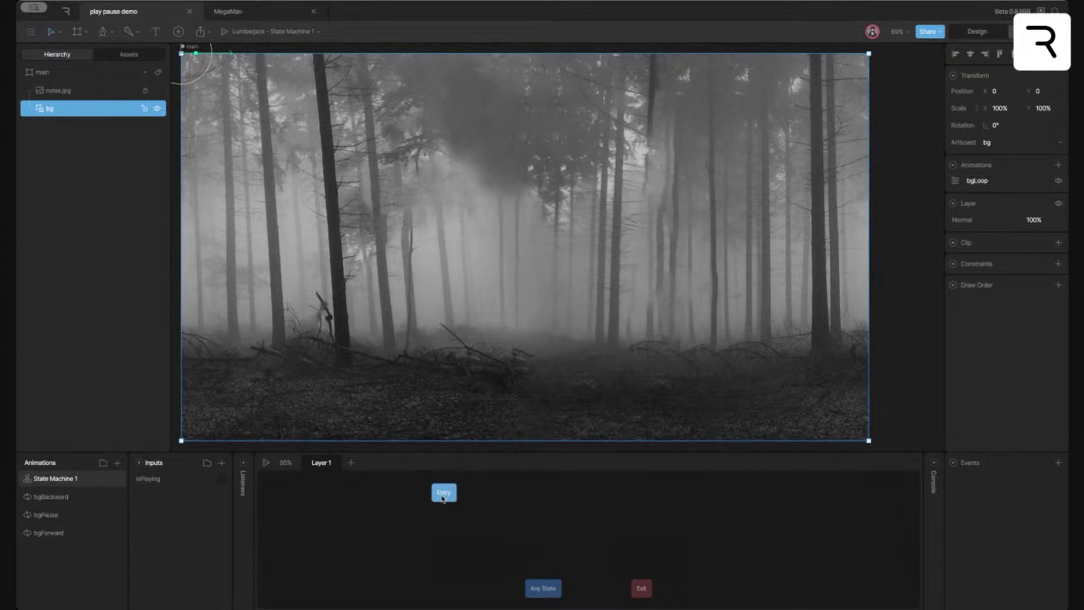
{"action": "left_click_drag", "start_coordinate": [543, 588], "coordinate": [538, 581]}
{"action": "left_click", "coordinate": [445, 499]}
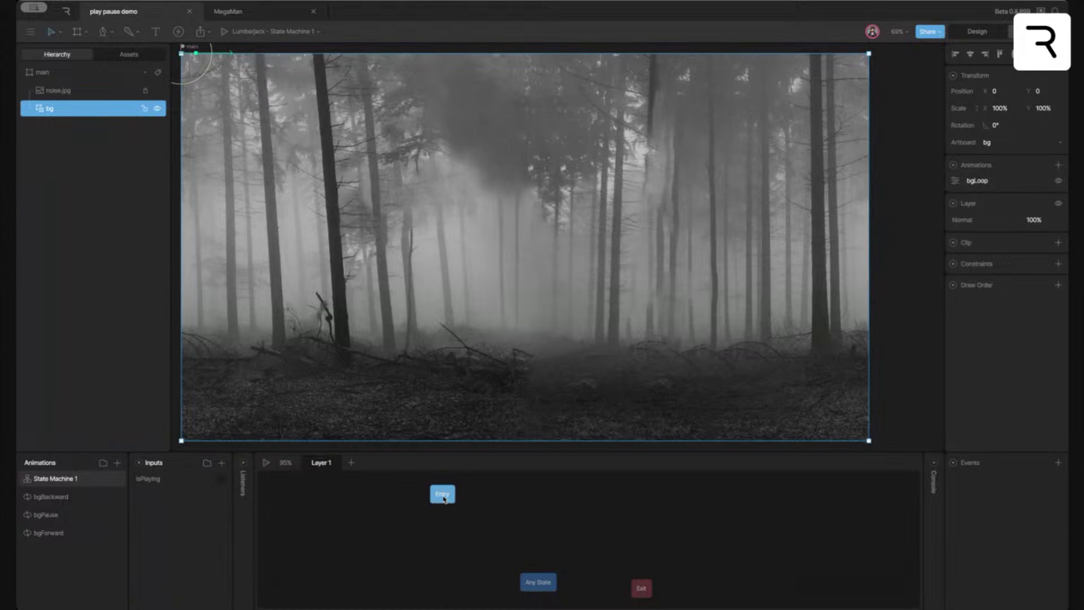
{"action": "left_click_drag", "start_coordinate": [444, 498], "coordinate": [425, 515]}
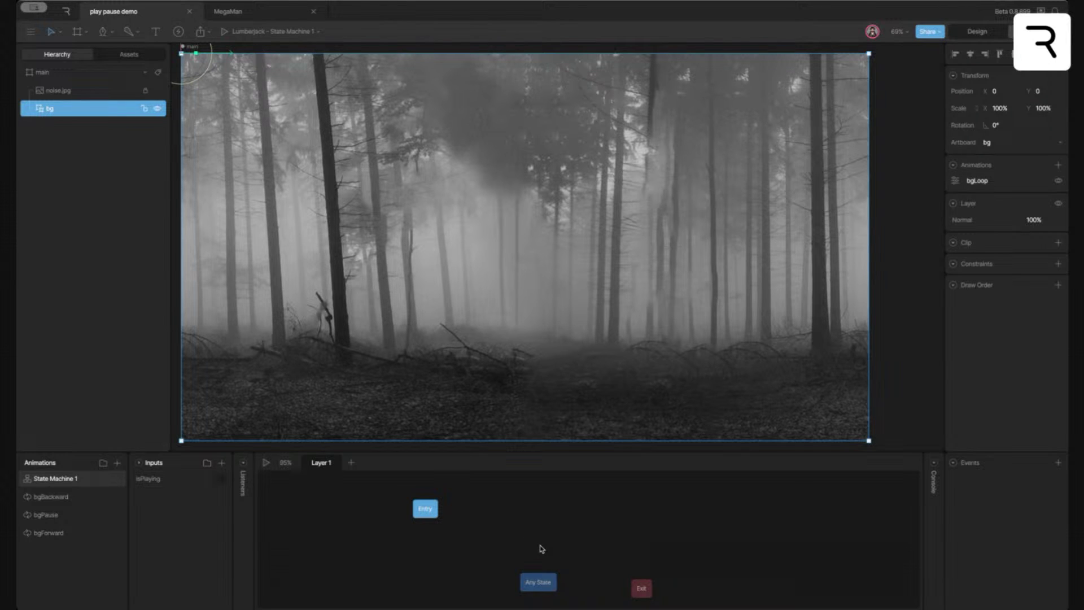
{"action": "left_click_drag", "start_coordinate": [51, 514], "coordinate": [425, 571]}
{"action": "left_click_drag", "start_coordinate": [425, 515], "coordinate": [425, 575]}
{"action": "left_click", "coordinate": [425, 580]}
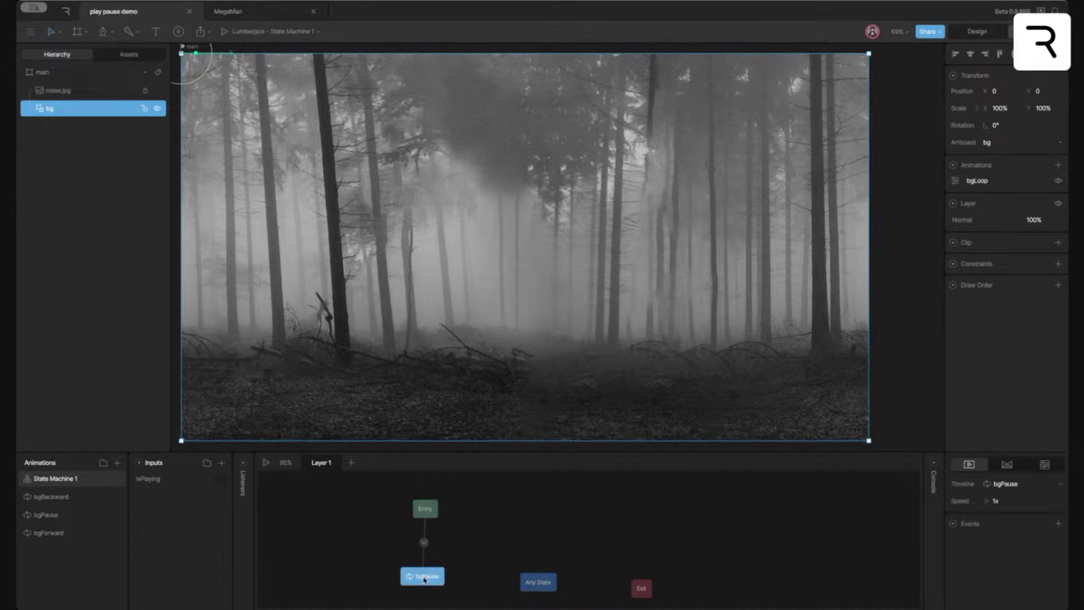
Move Any State and Exit away from the Entry and bgPause nodes, and preview the state machine
{"action": "left_click_drag", "start_coordinate": [425, 508], "coordinate": [413, 504]}
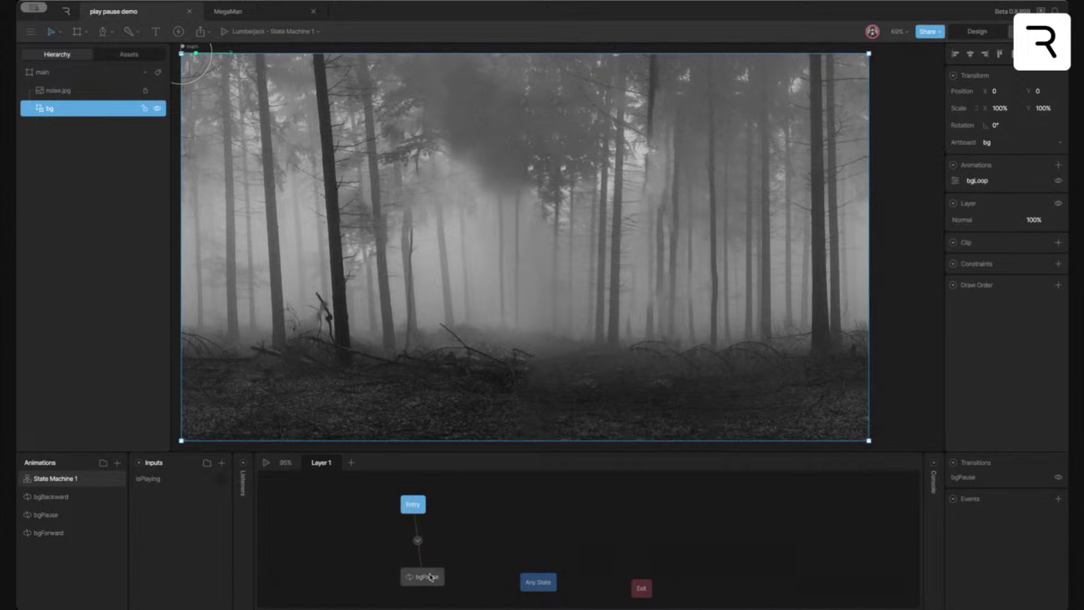
{"action": "left_click_drag", "start_coordinate": [432, 576], "coordinate": [416, 572]}
{"action": "left_click_drag", "start_coordinate": [537, 582], "coordinate": [682, 523]}
{"action": "left_click_drag", "start_coordinate": [642, 593], "coordinate": [719, 585]}
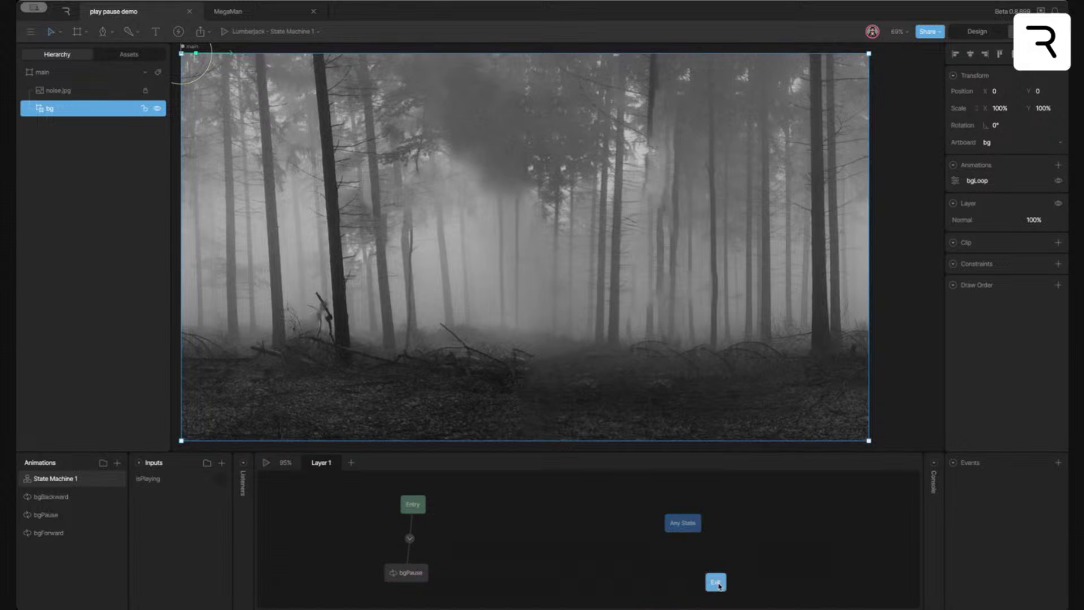
{"action": "left_click", "coordinate": [266, 464]}
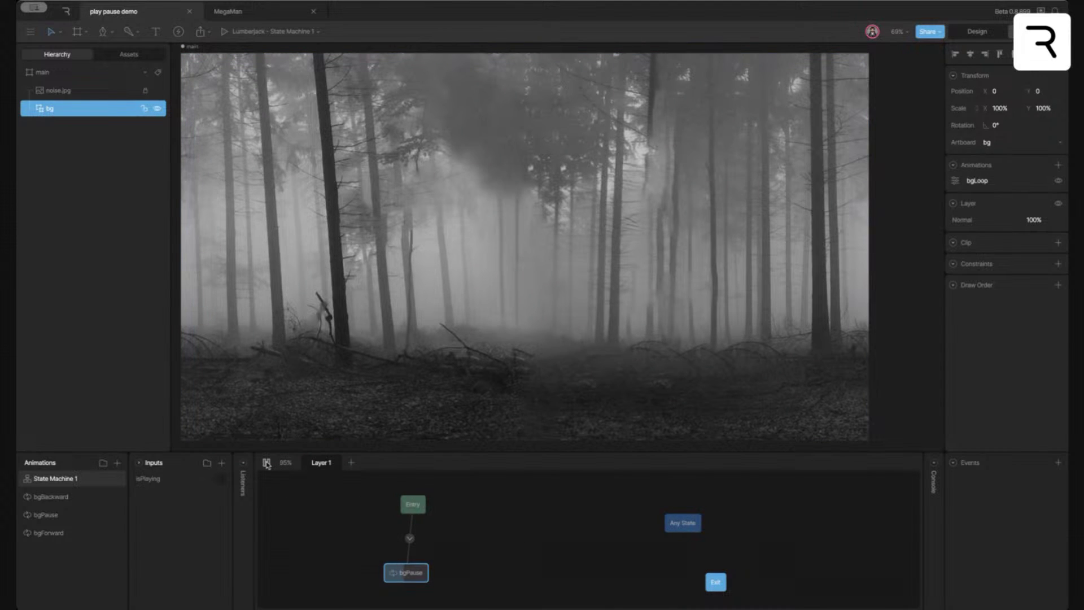
{"action": "left_click", "coordinate": [266, 463]}
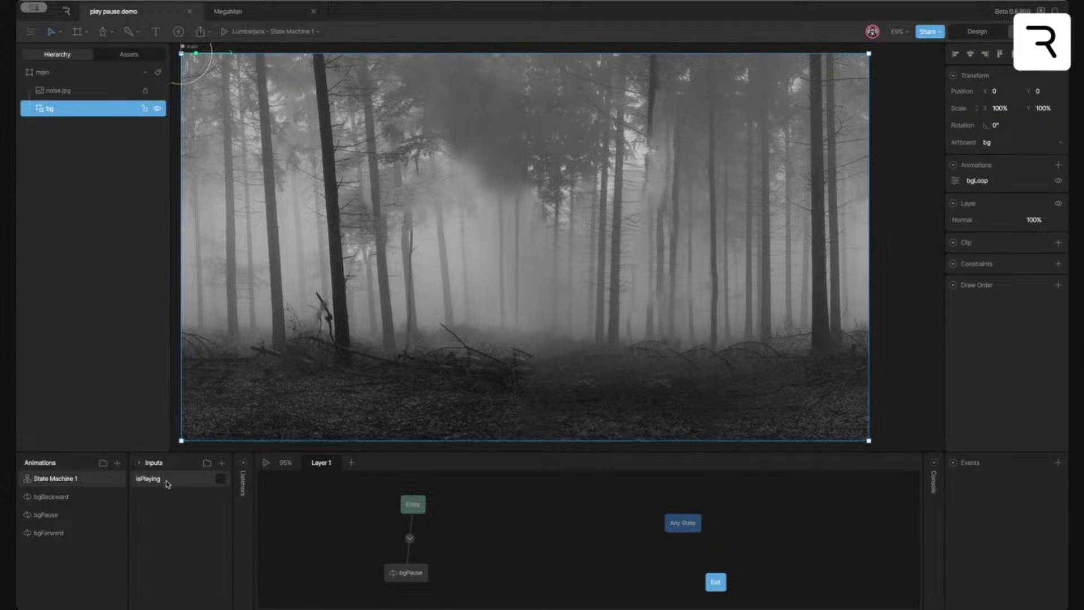
Add bgForward as a state and create a transition from bgPause to it with the condition isPlaying true
{"action": "left_click_drag", "start_coordinate": [75, 534], "coordinate": [496, 560]}
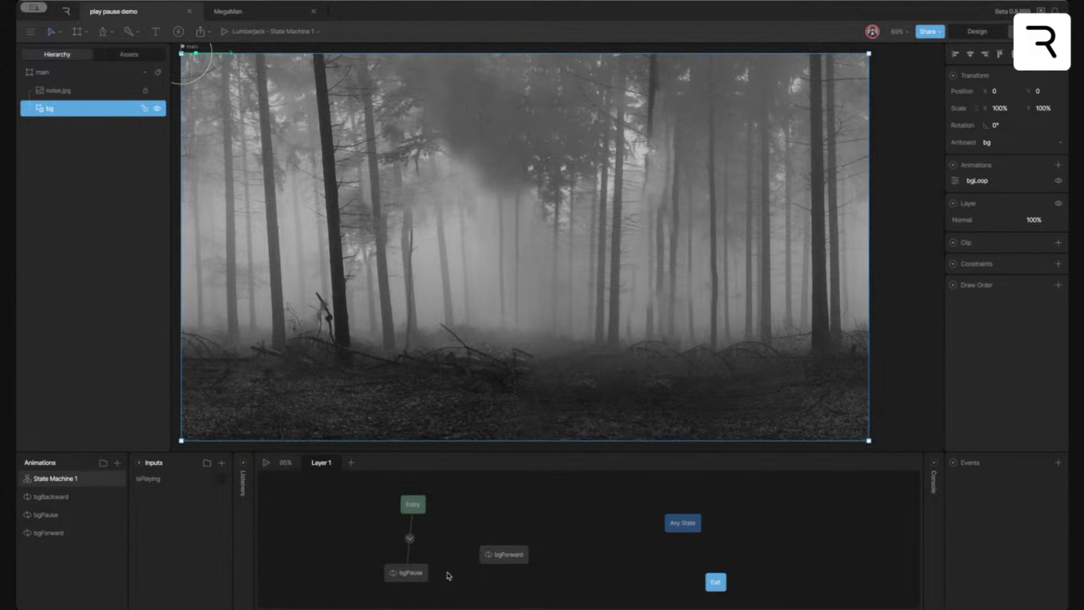
{"action": "left_click_drag", "start_coordinate": [432, 575], "coordinate": [512, 523]}
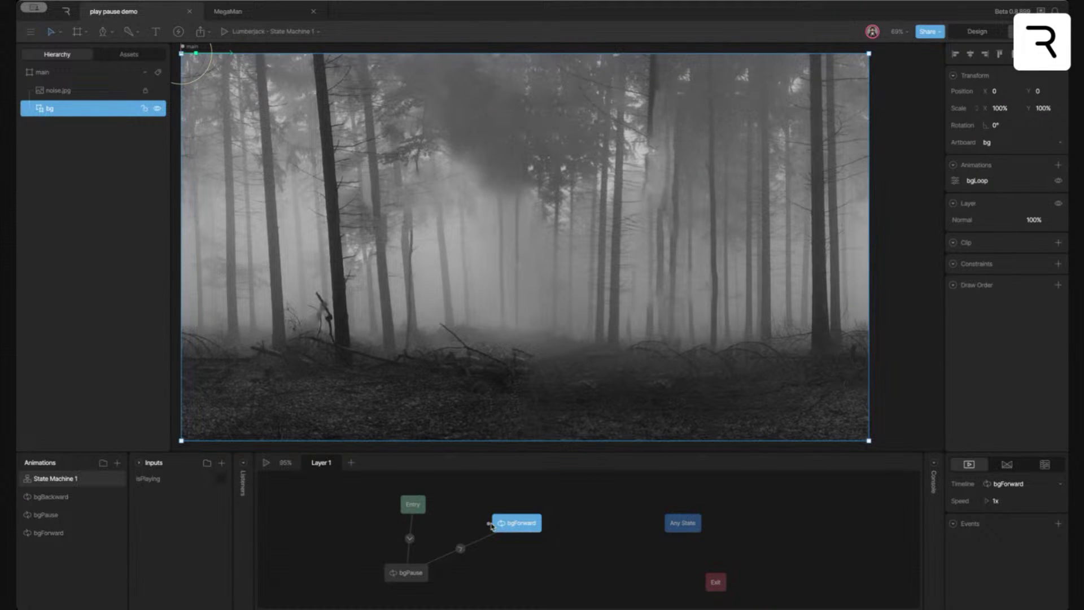
{"action": "left_click", "coordinate": [461, 549]}
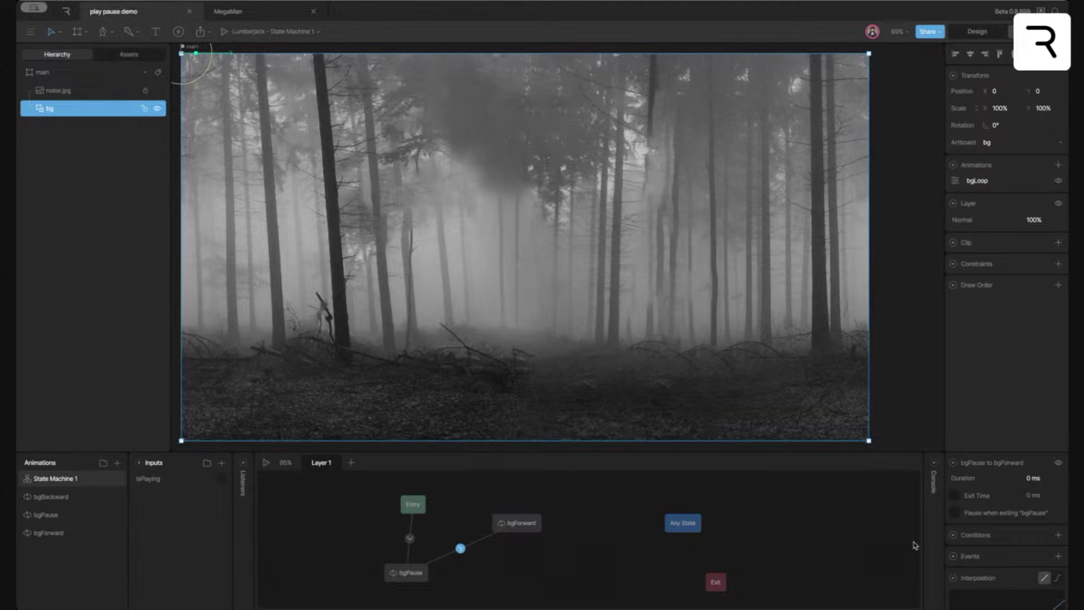
{"action": "left_click", "coordinate": [1057, 534]}
{"action": "left_click", "coordinate": [1023, 551]}
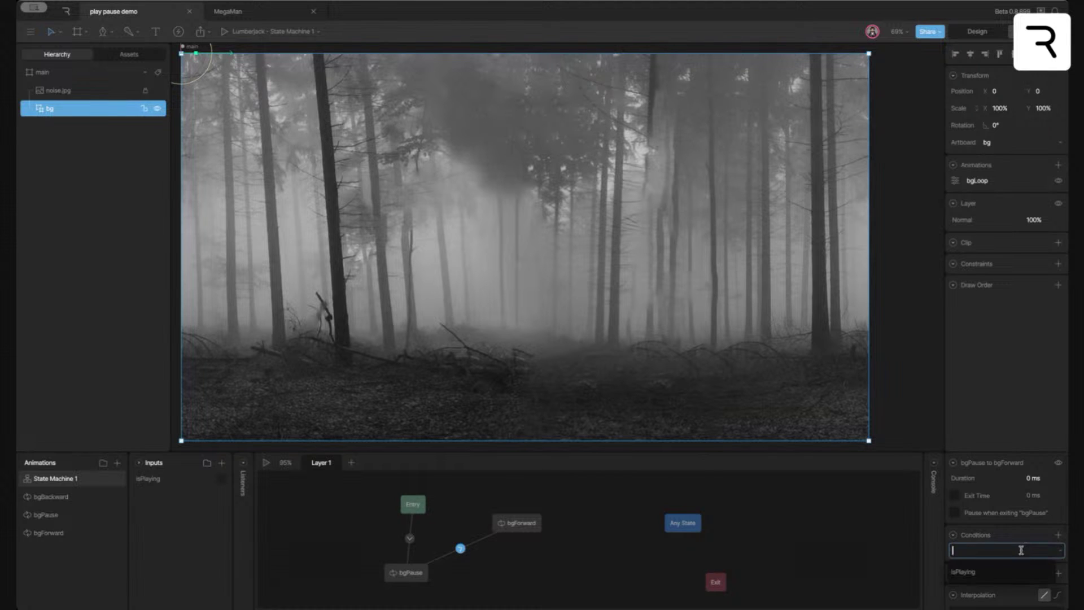
{"action": "left_click", "coordinate": [992, 572]}
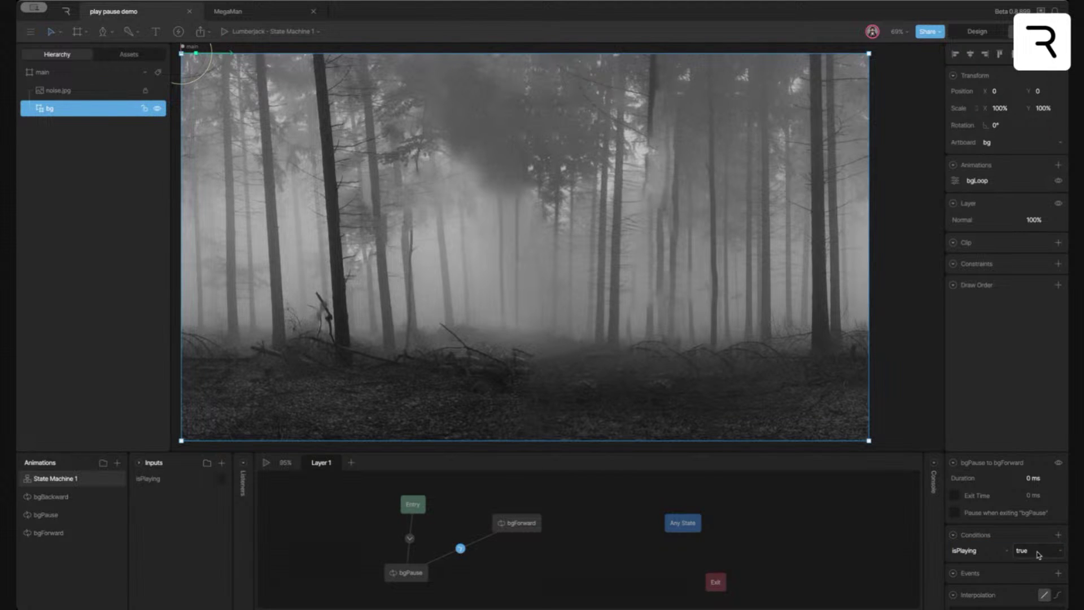
Play the state machine, turn on isPlaying to test the transition to bgForward, and stop playback
{"action": "left_click", "coordinate": [266, 463]}
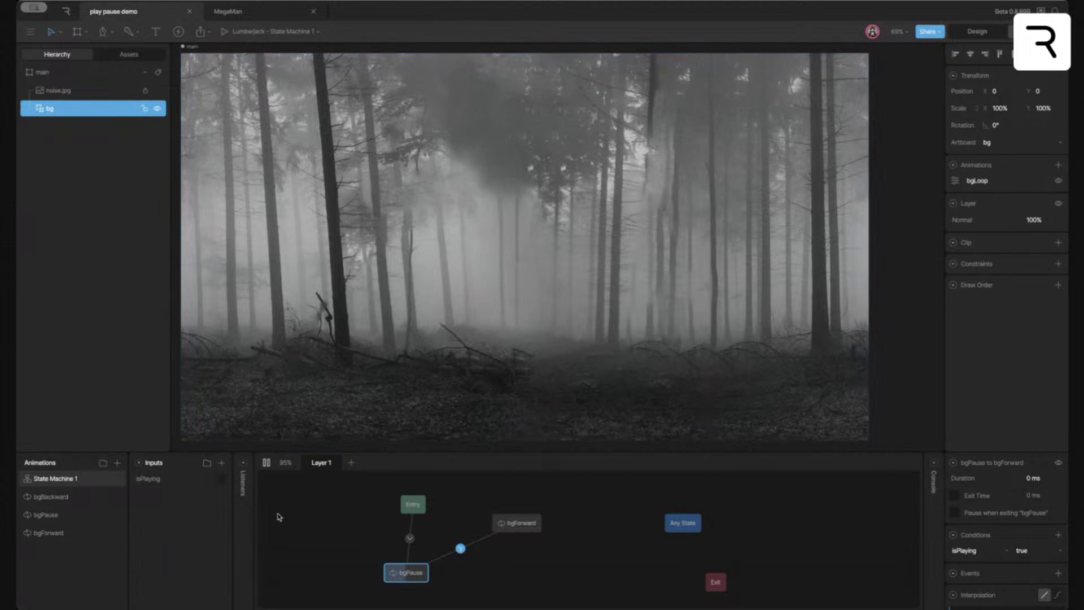
{"action": "left_click", "coordinate": [221, 478]}
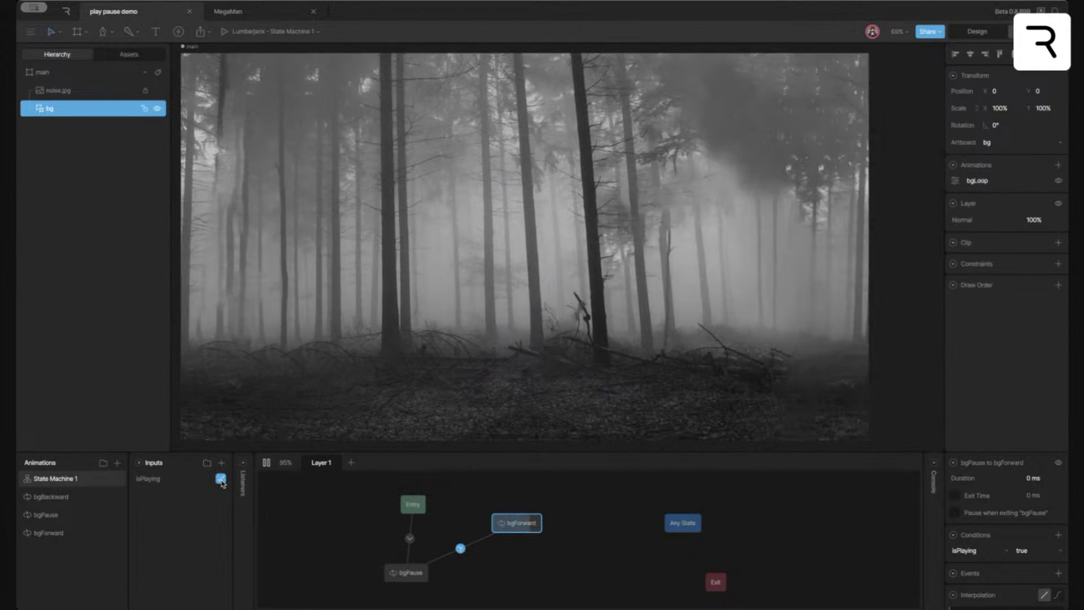
{"action": "left_click", "coordinate": [266, 463]}
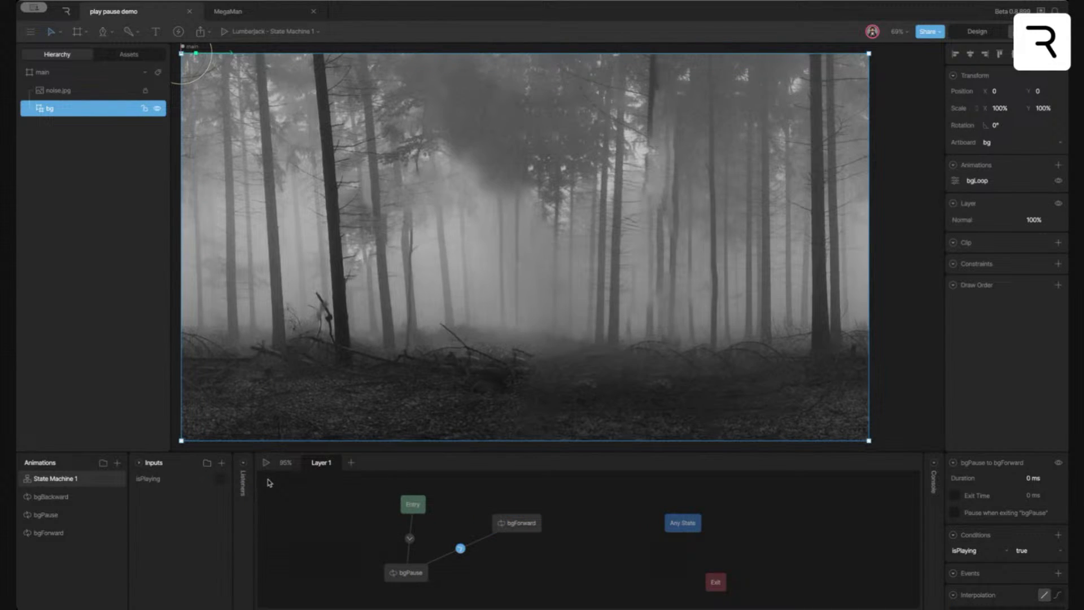
Create a return transition from bgForward to bgPause with the condition isPlaying false
{"action": "left_click_drag", "start_coordinate": [520, 524], "coordinate": [525, 514]}
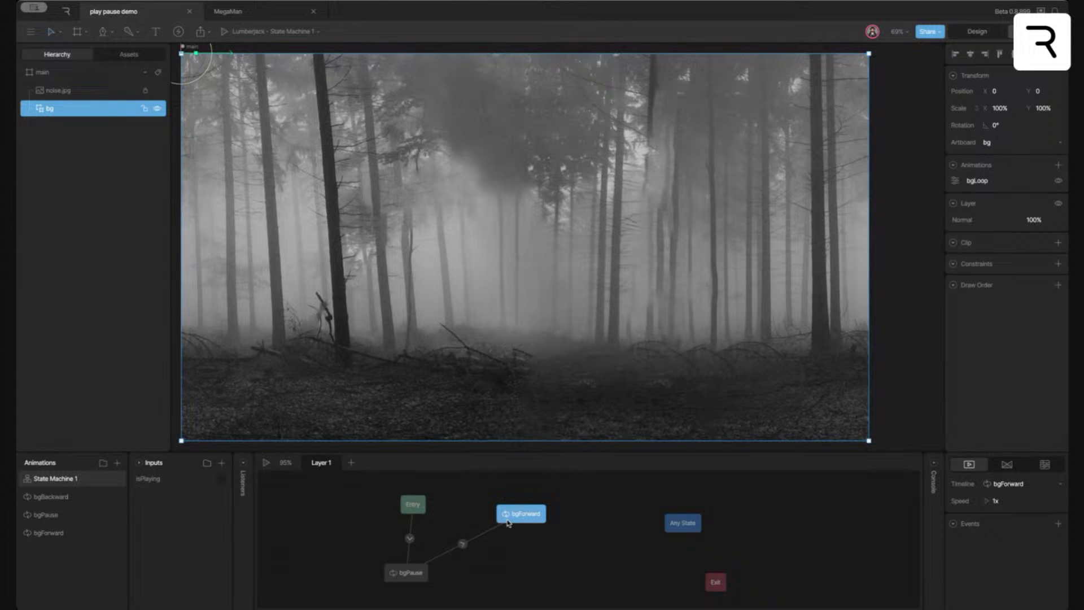
{"action": "left_click", "coordinate": [458, 546]}
{"action": "left_click", "coordinate": [458, 546]}
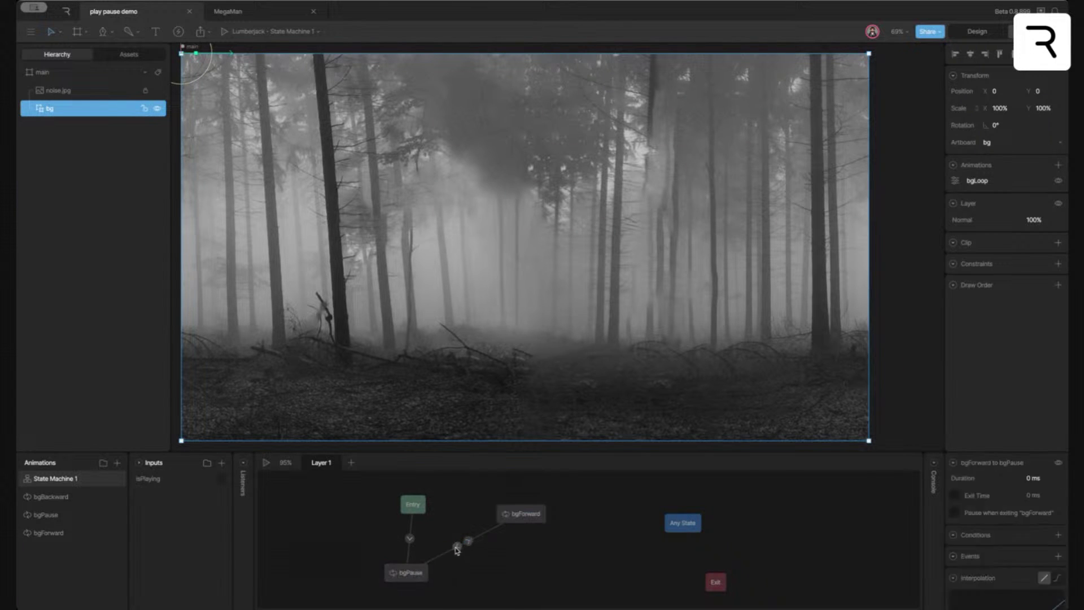
{"action": "left_click", "coordinate": [1024, 555]}
{"action": "left_click", "coordinate": [977, 570]}
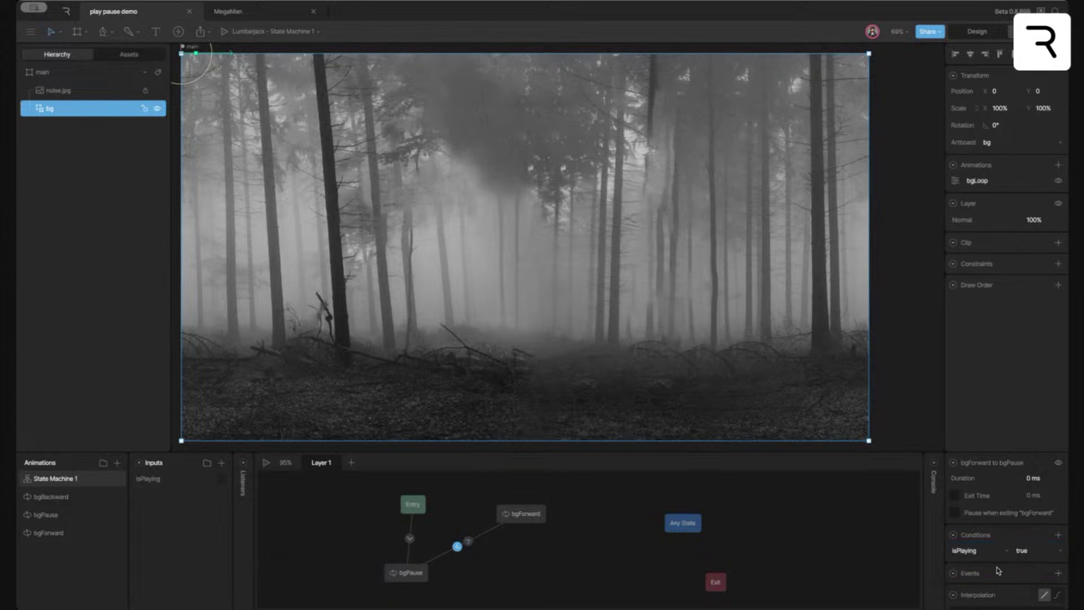
{"action": "left_click", "coordinate": [1033, 550]}
{"action": "left_click", "coordinate": [1029, 569]}
Play the state machine, toggle isPlaying on and off to test both transitions, and stop playback
{"action": "left_click", "coordinate": [266, 462]}
{"action": "left_click", "coordinate": [220, 478]}
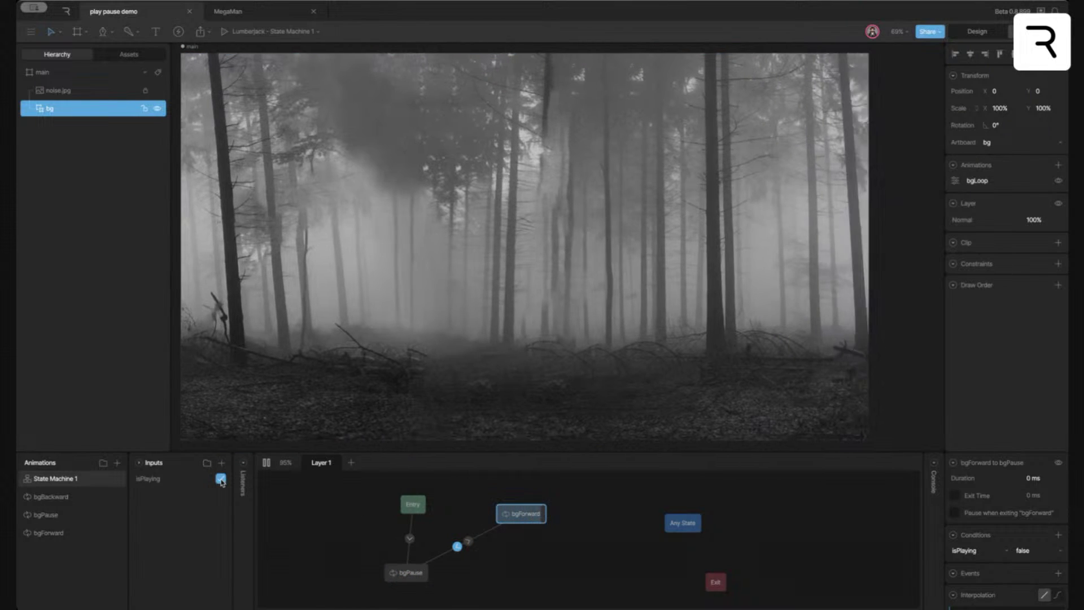
{"action": "left_click", "coordinate": [220, 480]}
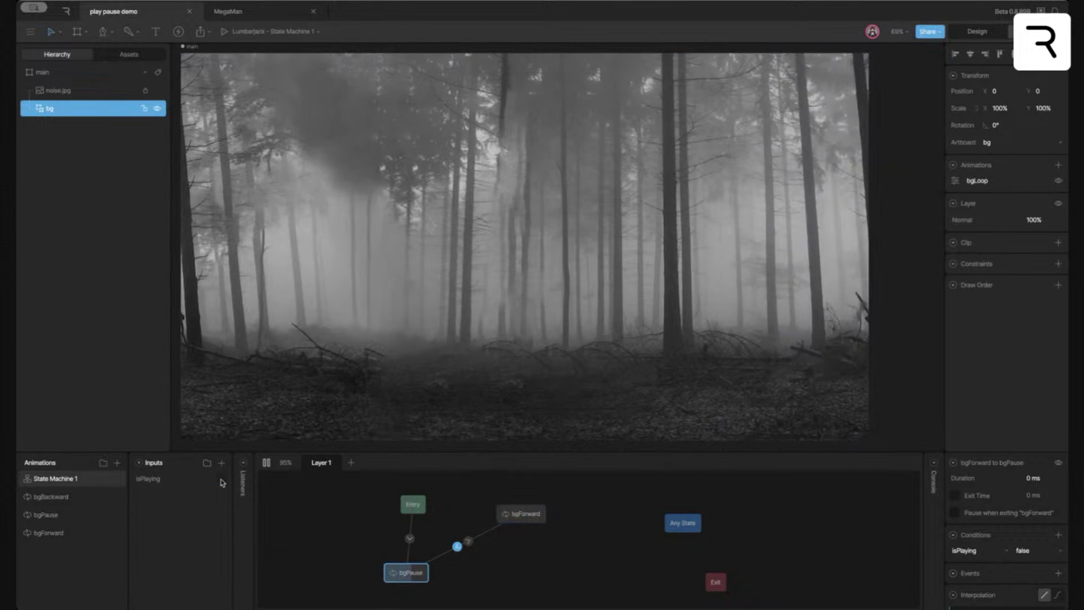
{"action": "left_click", "coordinate": [265, 462]}
Add bgBackward as a state below bgForward, and align the Entry and bgForward nodes with their neighbours
{"action": "left_click_drag", "start_coordinate": [401, 504], "coordinate": [405, 500]}
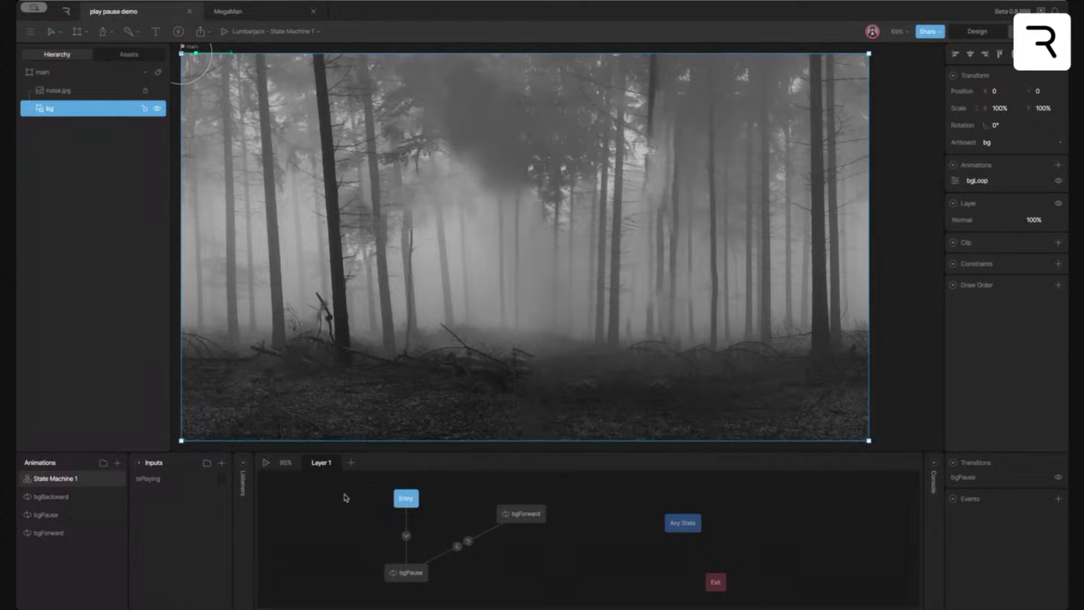
{"action": "left_click_drag", "start_coordinate": [65, 497], "coordinate": [519, 589]}
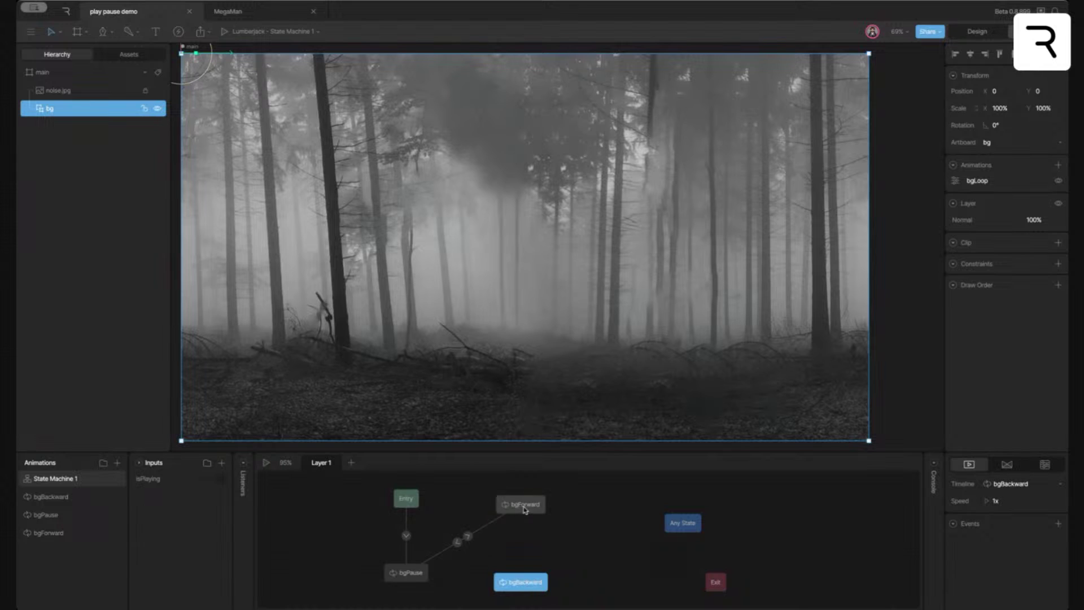
{"action": "left_click_drag", "start_coordinate": [522, 504], "coordinate": [522, 498]}
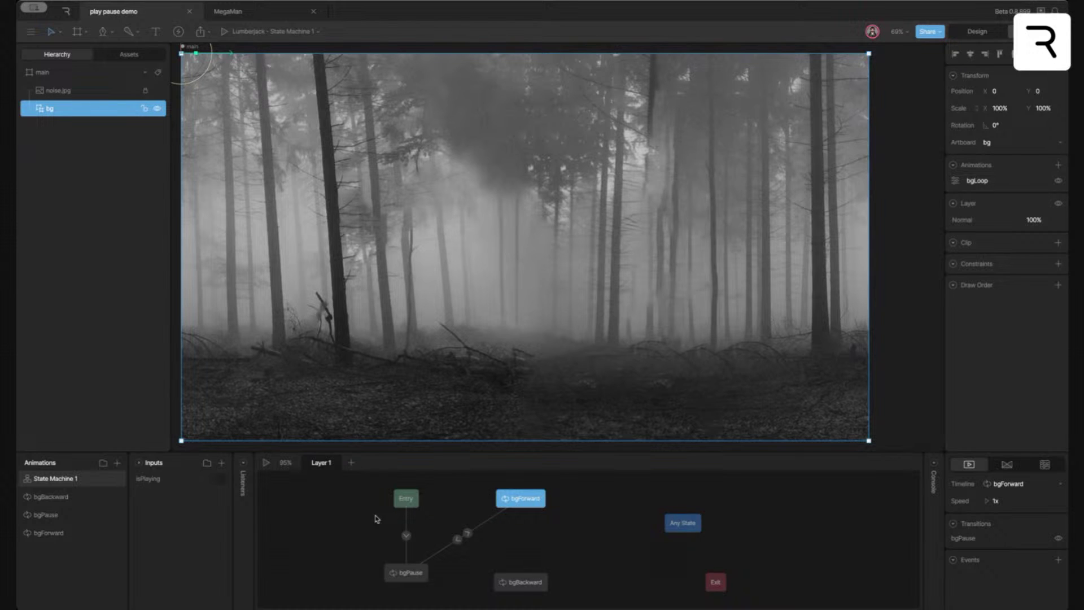
Add a second boolean input to the state machine and name it isFlipped
{"action": "left_click", "coordinate": [222, 463]}
{"action": "left_click", "coordinate": [236, 513]}
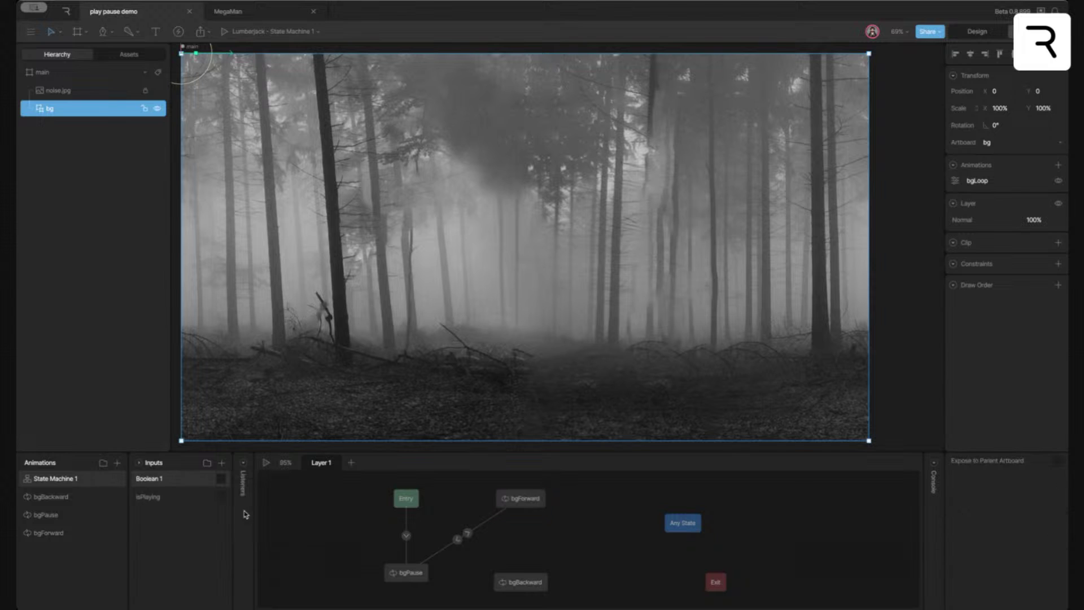
{"action": "double_click", "coordinate": [153, 478]}
{"action": "type", "text": "isFlipped"}
Rearrange the bgForward and bgBackward nodes, lining bgForward up with Entry
{"action": "left_click_drag", "start_coordinate": [531, 499], "coordinate": [528, 494]}
{"action": "left_click_drag", "start_coordinate": [528, 579], "coordinate": [524, 574]}
{"action": "left_click_drag", "start_coordinate": [525, 497], "coordinate": [525, 492]}
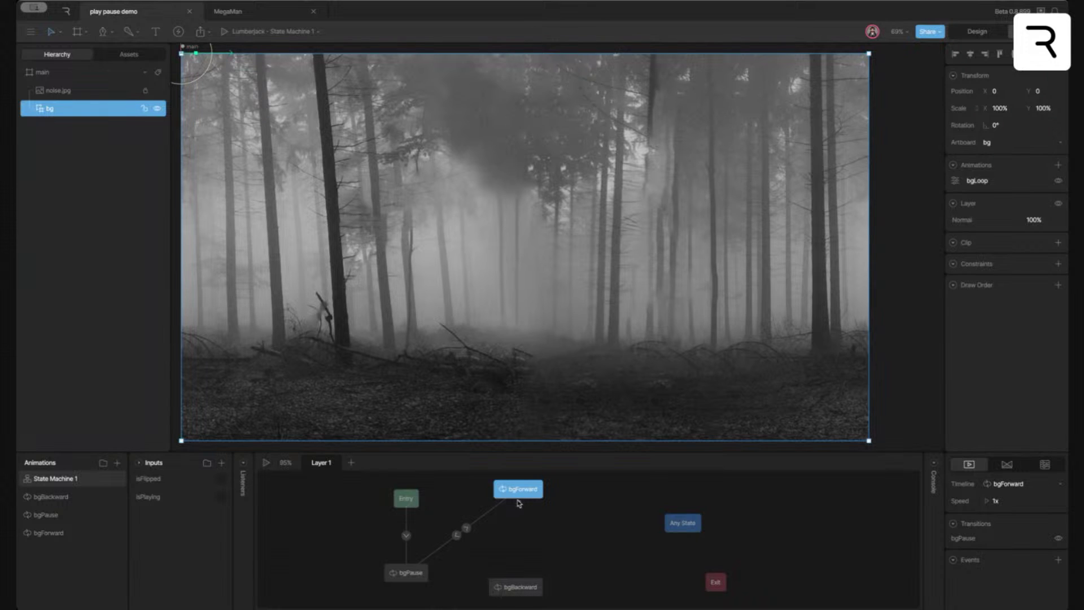
{"action": "left_click_drag", "start_coordinate": [526, 492], "coordinate": [511, 499]}
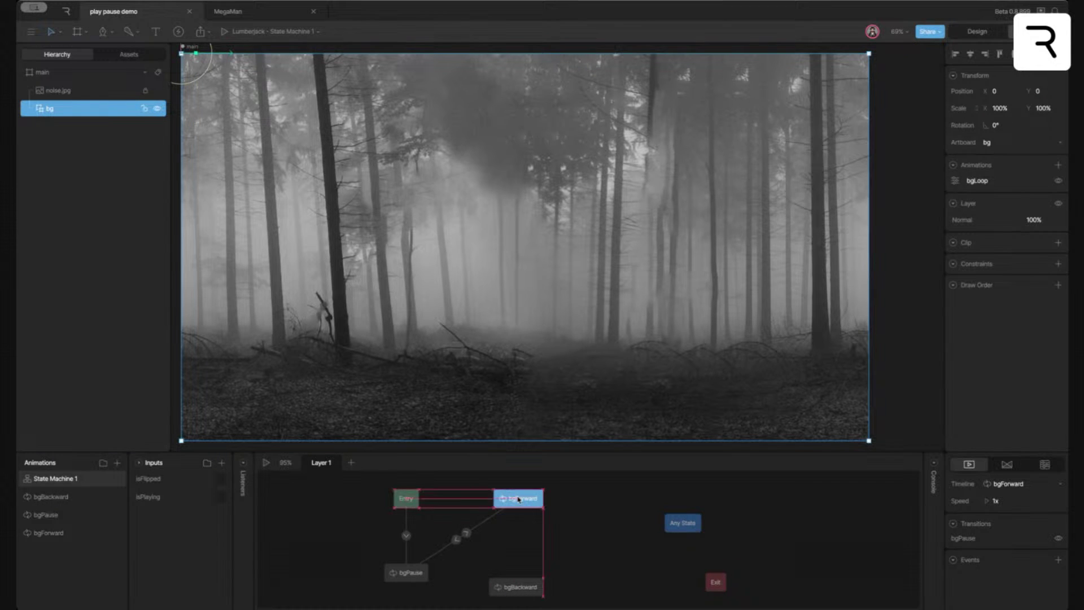
Preview the state machine with isPlaying turned on, then stop playback
{"action": "left_click", "coordinate": [266, 462]}
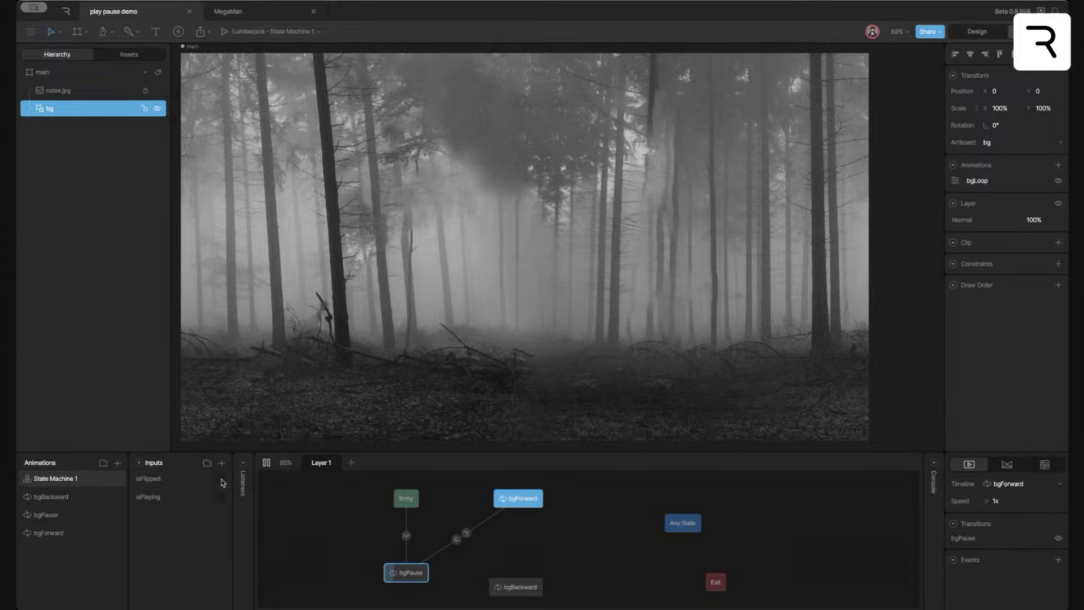
{"action": "left_click", "coordinate": [220, 496]}
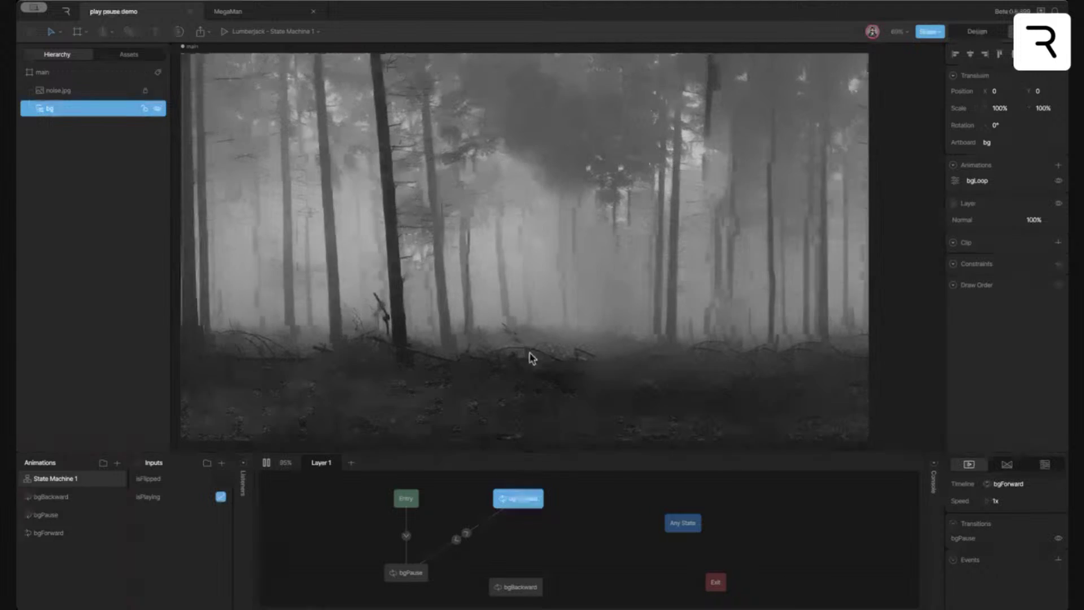
{"action": "left_click", "coordinate": [267, 463]}
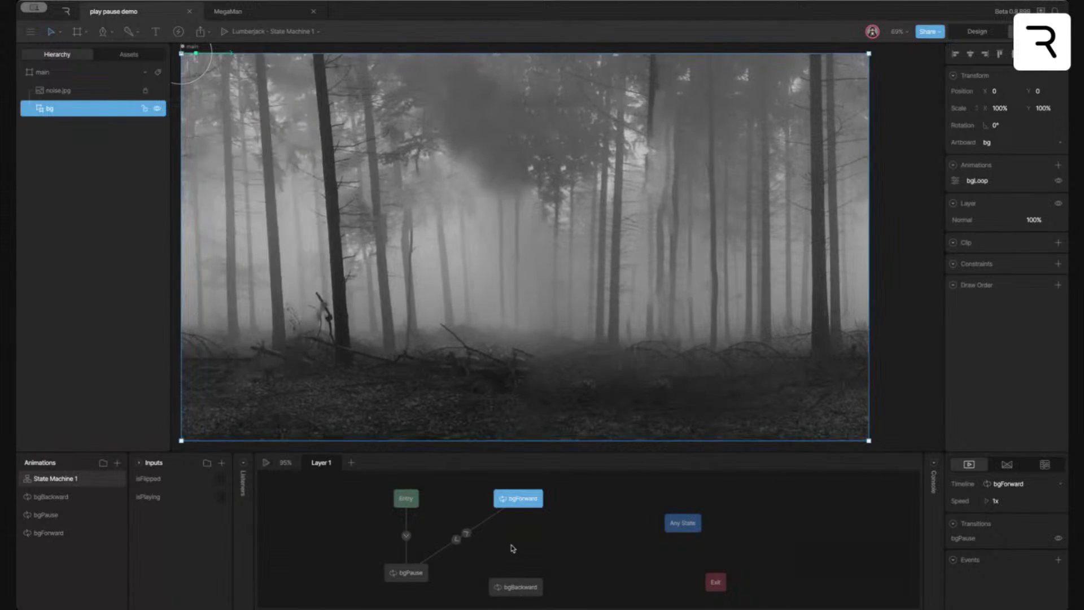
Add a transition from bgForward to bgBackward with the condition isFlipped is true
{"action": "left_click_drag", "start_coordinate": [516, 508], "coordinate": [516, 583]}
{"action": "left_click", "coordinate": [517, 543]}
{"action": "left_click", "coordinate": [1058, 535]}
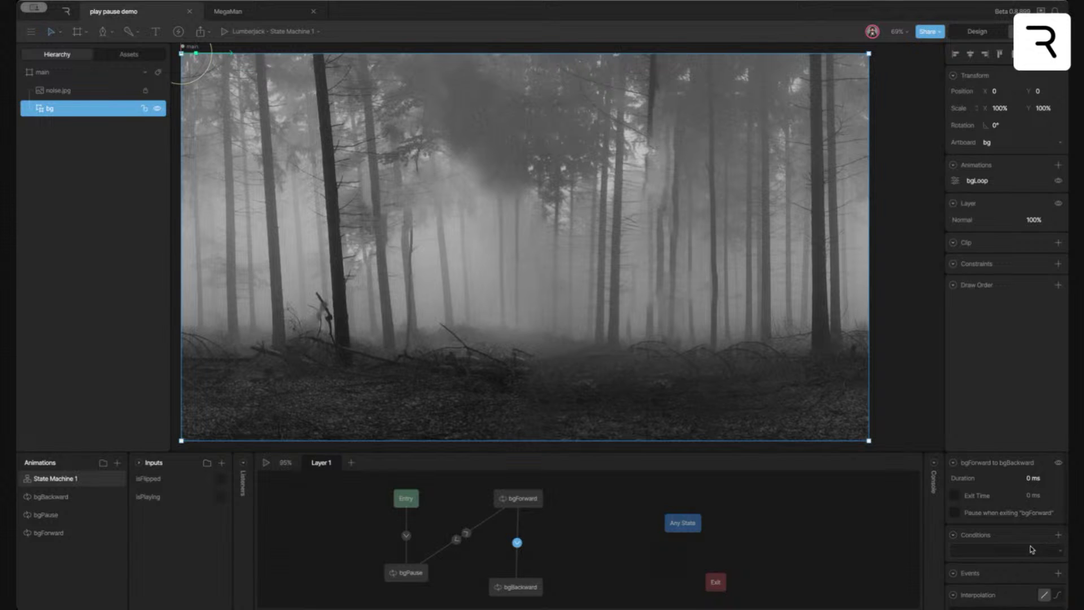
{"action": "left_click", "coordinate": [1032, 550]}
{"action": "left_click", "coordinate": [983, 571]}
Preview the state machine with isPlaying and isFlipped turned on, and stop playback
{"action": "left_click", "coordinate": [265, 463]}
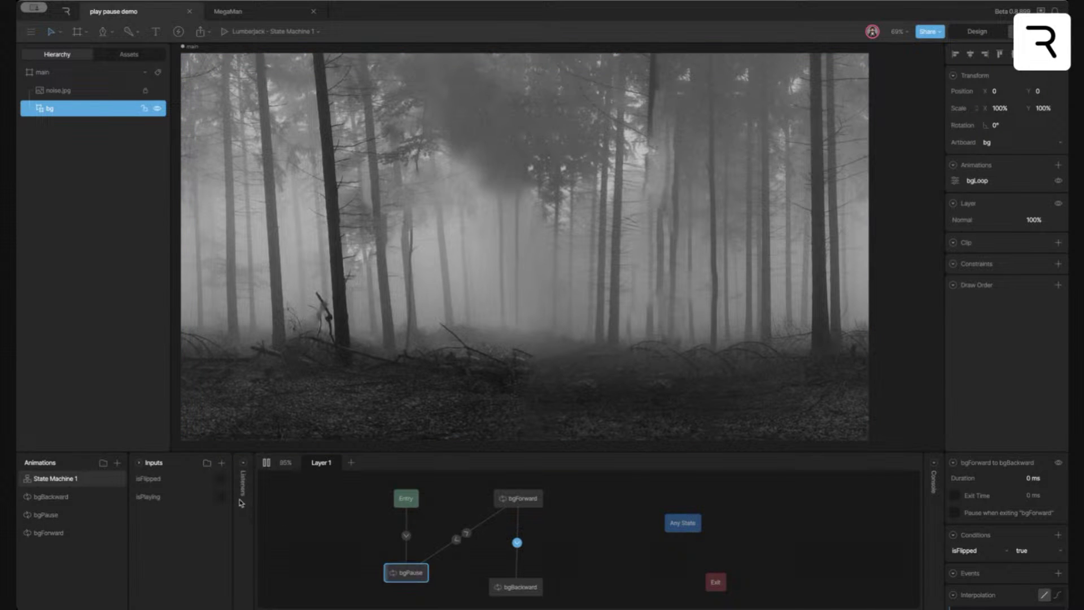
{"action": "left_click", "coordinate": [221, 498]}
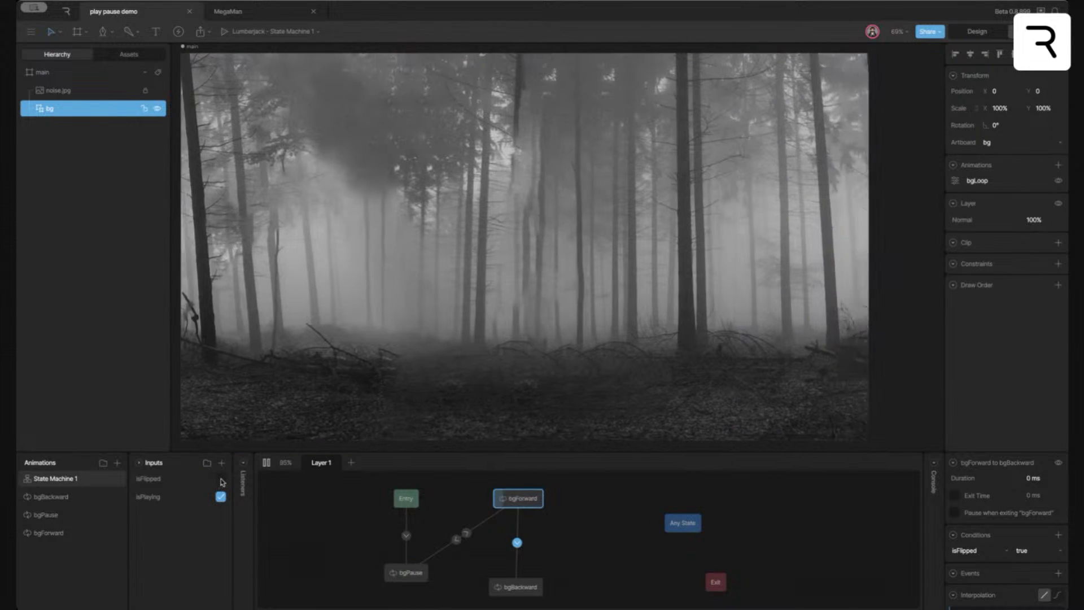
{"action": "left_click", "coordinate": [221, 479]}
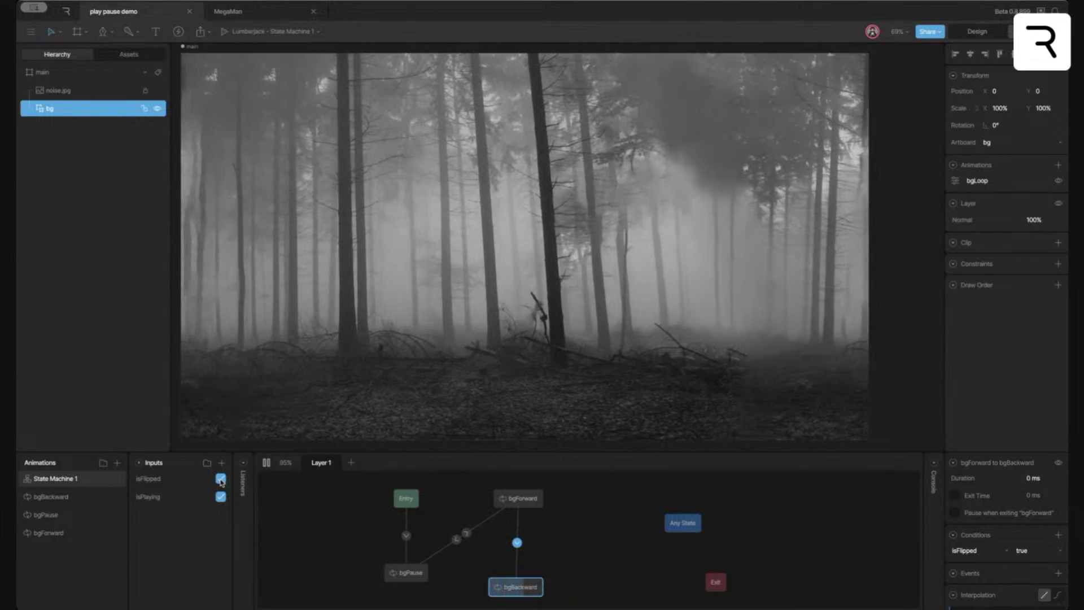
{"action": "left_click", "coordinate": [263, 464]}
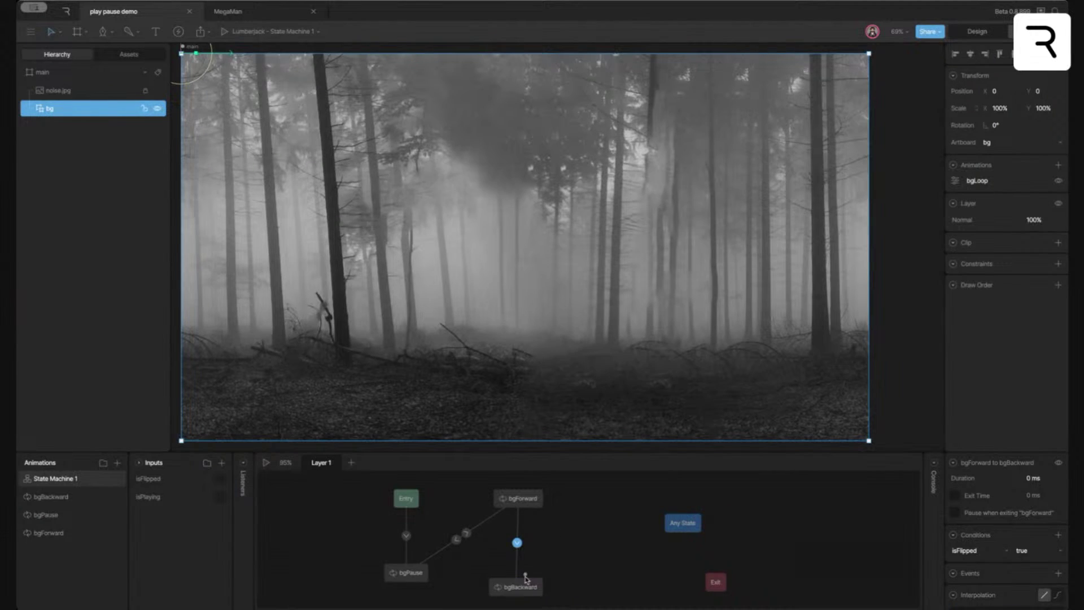
Add a return transition from bgBackward to bgForward with the condition isFlipped is false
{"action": "left_click", "coordinate": [527, 517]}
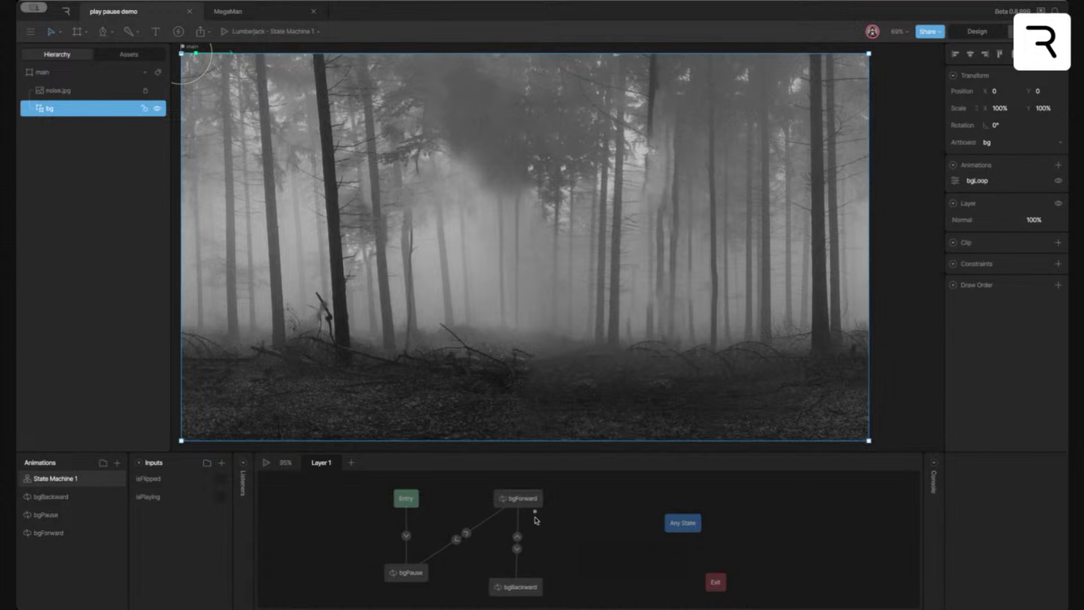
{"action": "left_click", "coordinate": [516, 538]}
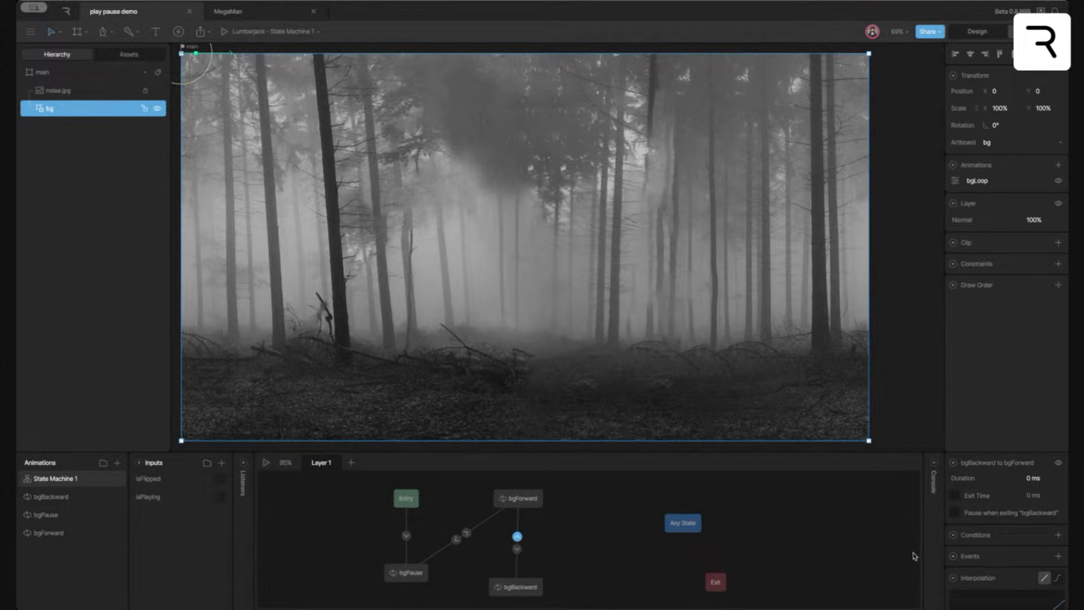
{"action": "left_click", "coordinate": [1057, 534]}
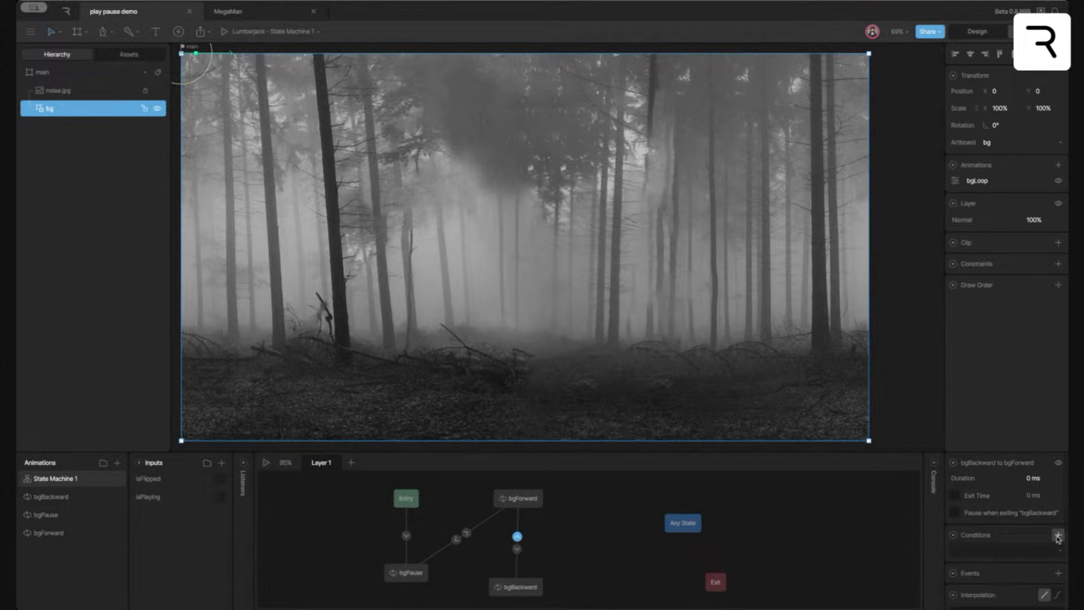
{"action": "left_click", "coordinate": [1021, 555]}
{"action": "left_click", "coordinate": [985, 570]}
{"action": "left_click", "coordinate": [1021, 553]}
{"action": "left_click", "coordinate": [1029, 570]}
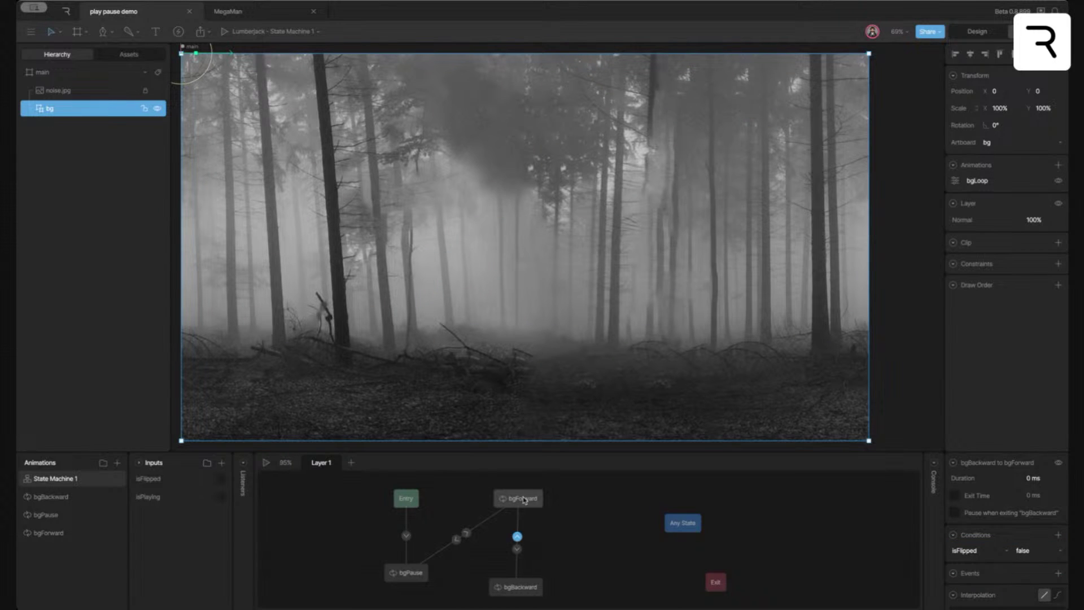
Preview the state machine with isPlaying on while switching isFlipped on and back off, and stop playback
{"action": "left_click", "coordinate": [265, 463]}
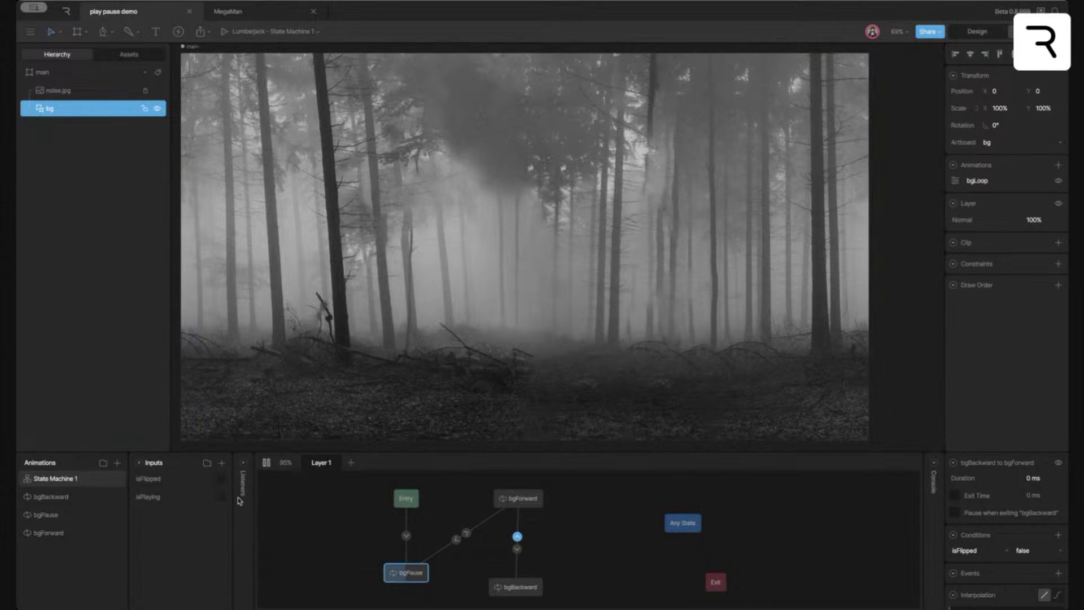
{"action": "left_click", "coordinate": [221, 496]}
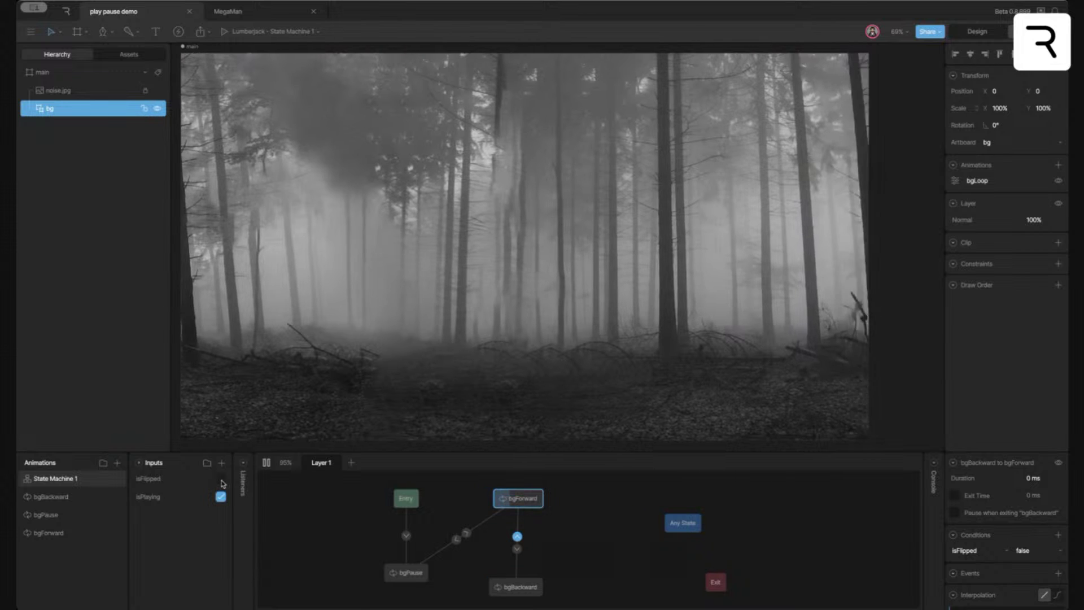
{"action": "left_click", "coordinate": [221, 478]}
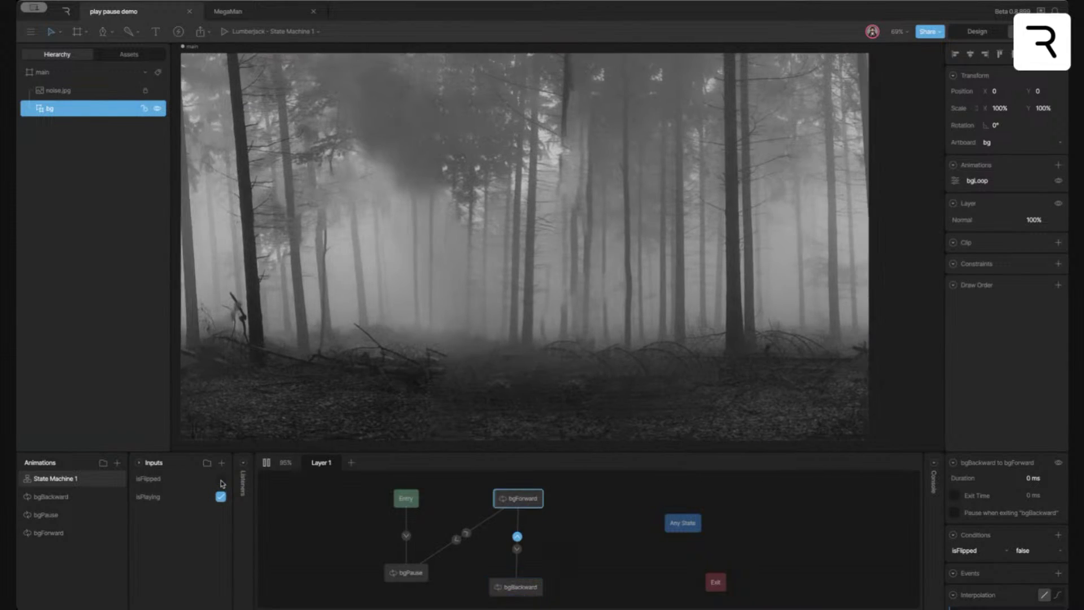
{"action": "left_click", "coordinate": [266, 462]}
Adjust the bgPause and bgBackward nodes, and add a transition from bgBackward to bgPause with the condition isPlaying is false
{"action": "left_click_drag", "start_coordinate": [415, 576], "coordinate": [415, 571]}
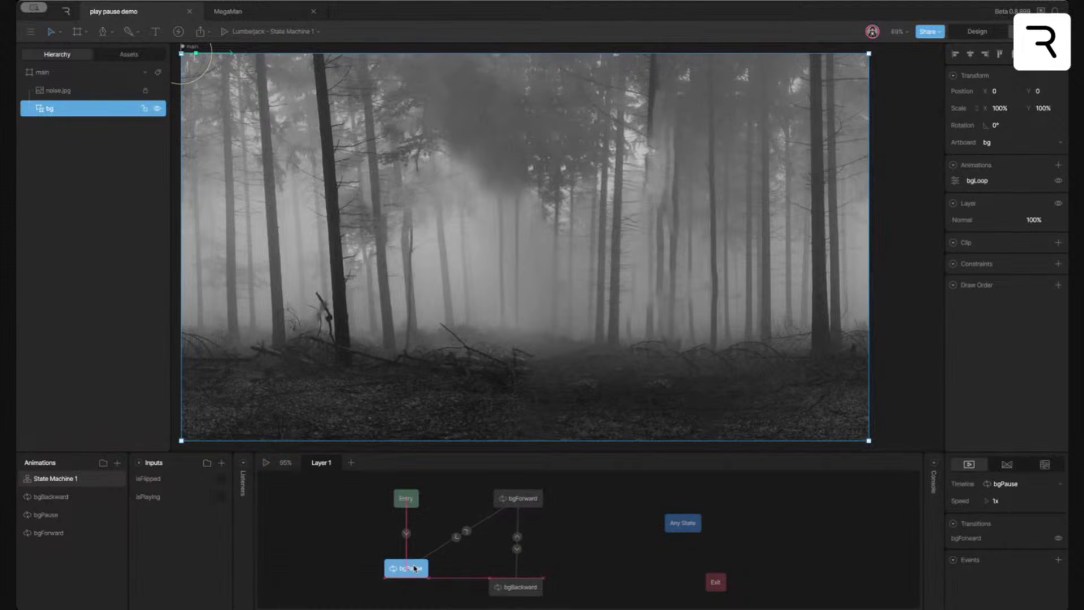
{"action": "left_click", "coordinate": [521, 590]}
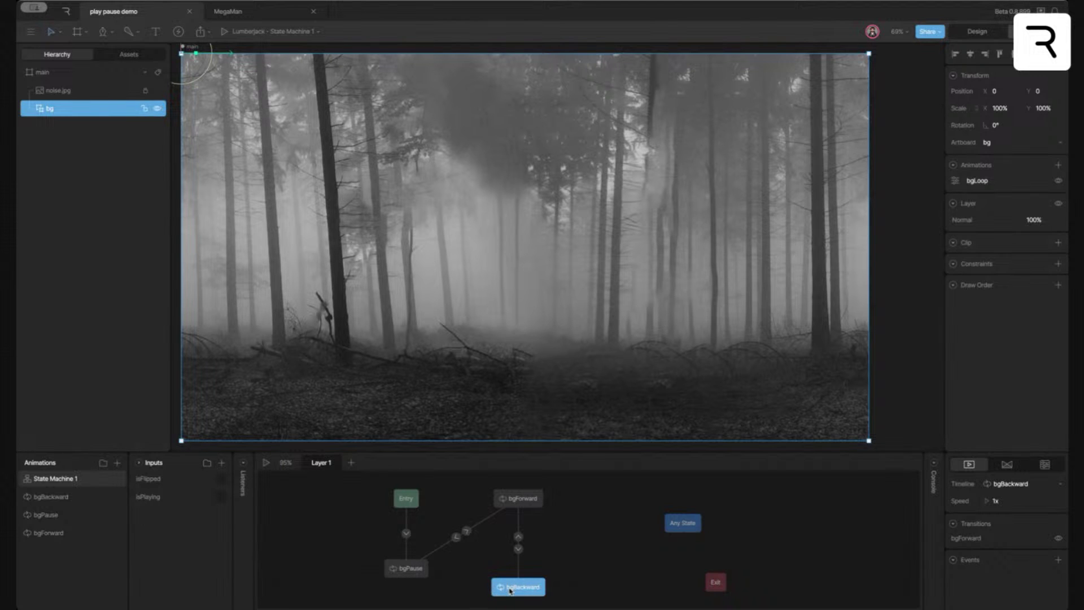
{"action": "left_click_drag", "start_coordinate": [486, 589], "coordinate": [409, 569]}
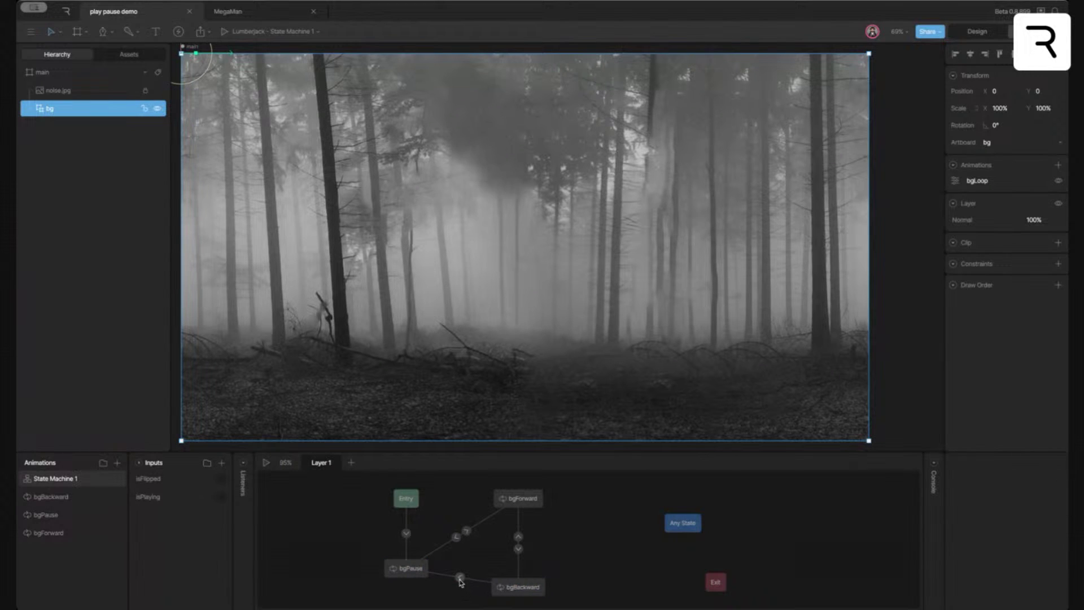
{"action": "left_click", "coordinate": [1058, 534]}
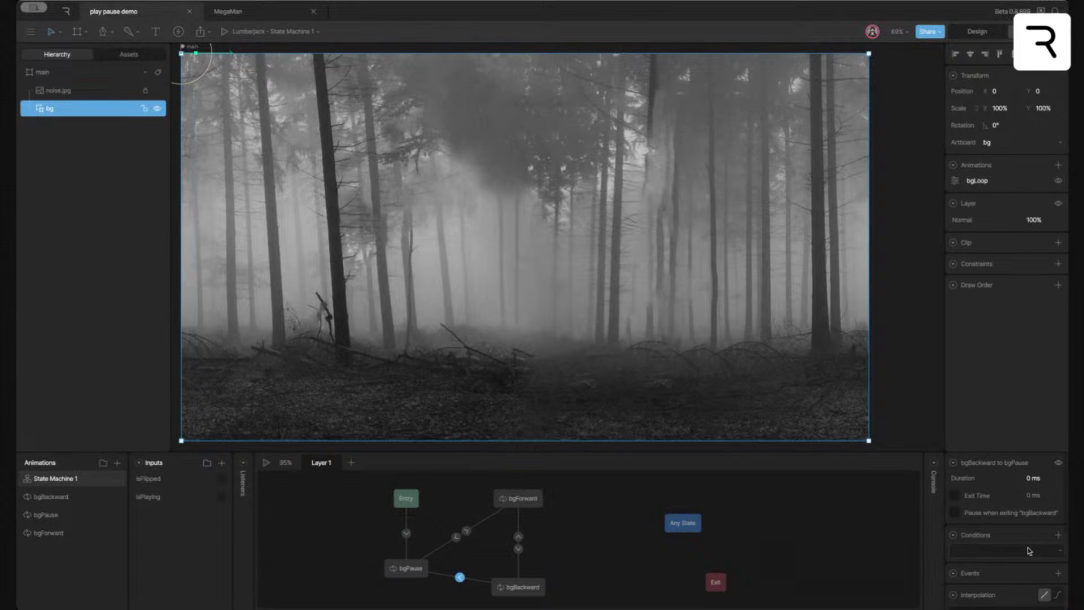
{"action": "left_click", "coordinate": [1028, 550]}
{"action": "left_click", "coordinate": [988, 589]}
{"action": "left_click", "coordinate": [1023, 550]}
{"action": "left_click", "coordinate": [1025, 572]}
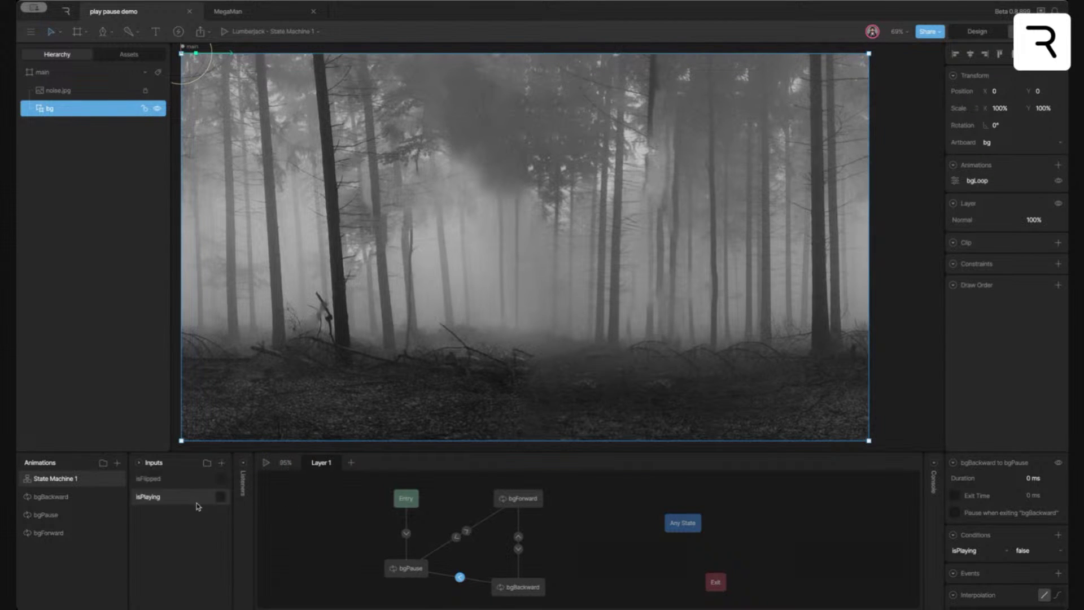
Set isFlipped on as the starting value, and preview the state machine while toggling isPlaying on and off
{"action": "left_click", "coordinate": [220, 479]}
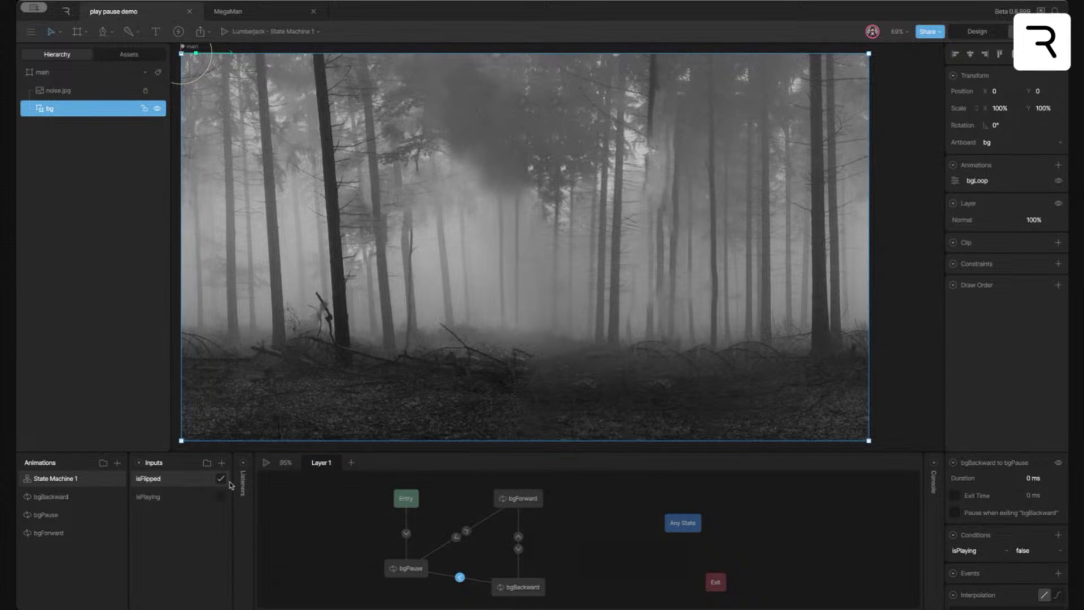
{"action": "left_click", "coordinate": [220, 480]}
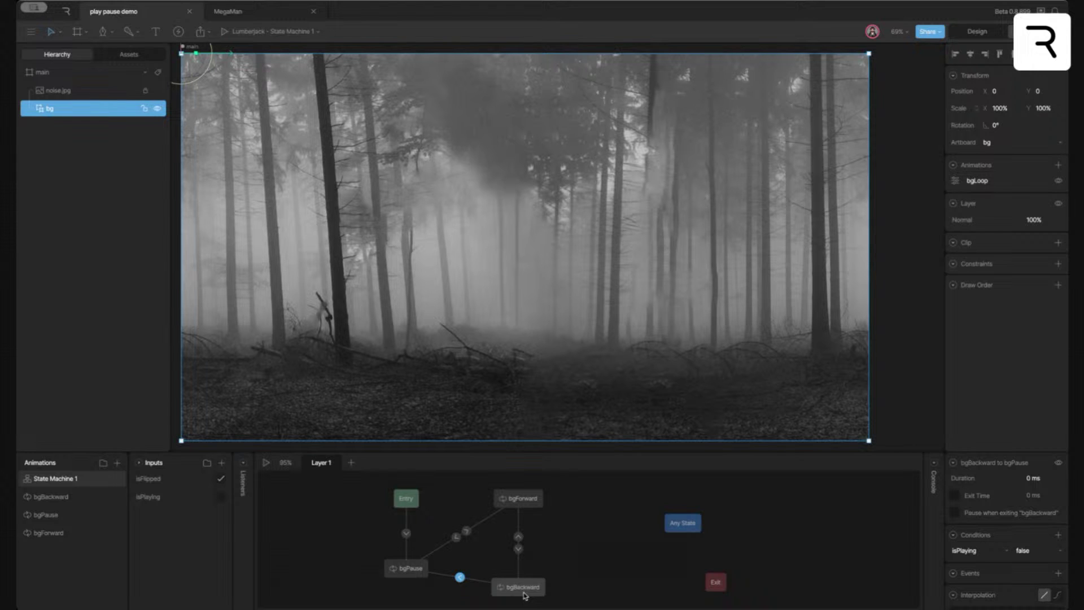
{"action": "left_click", "coordinate": [266, 463]}
{"action": "left_click", "coordinate": [221, 497]}
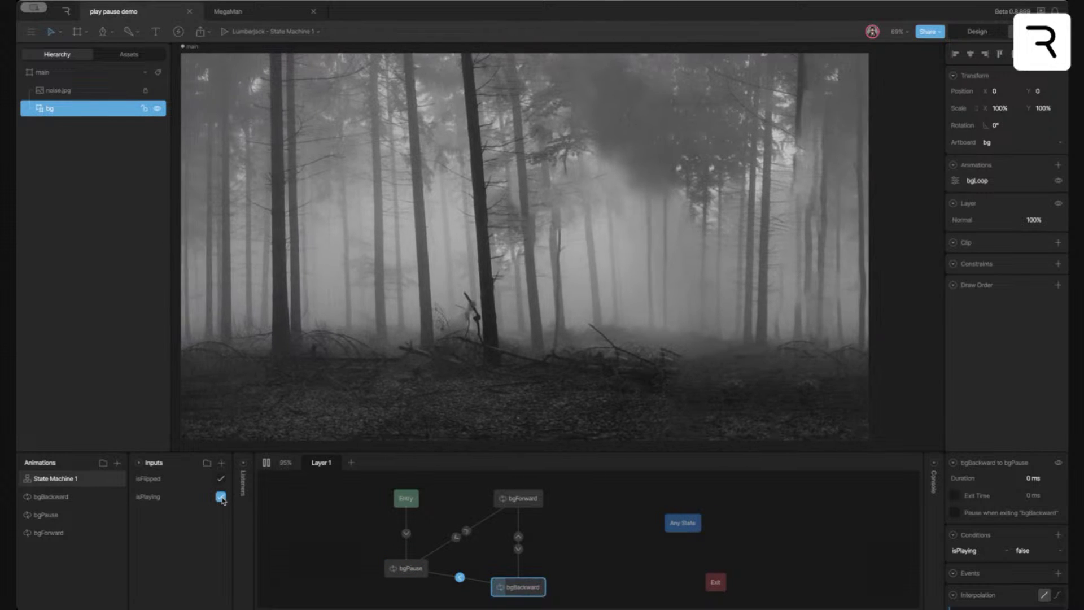
{"action": "left_click", "coordinate": [222, 498]}
{"action": "left_click", "coordinate": [221, 497]}
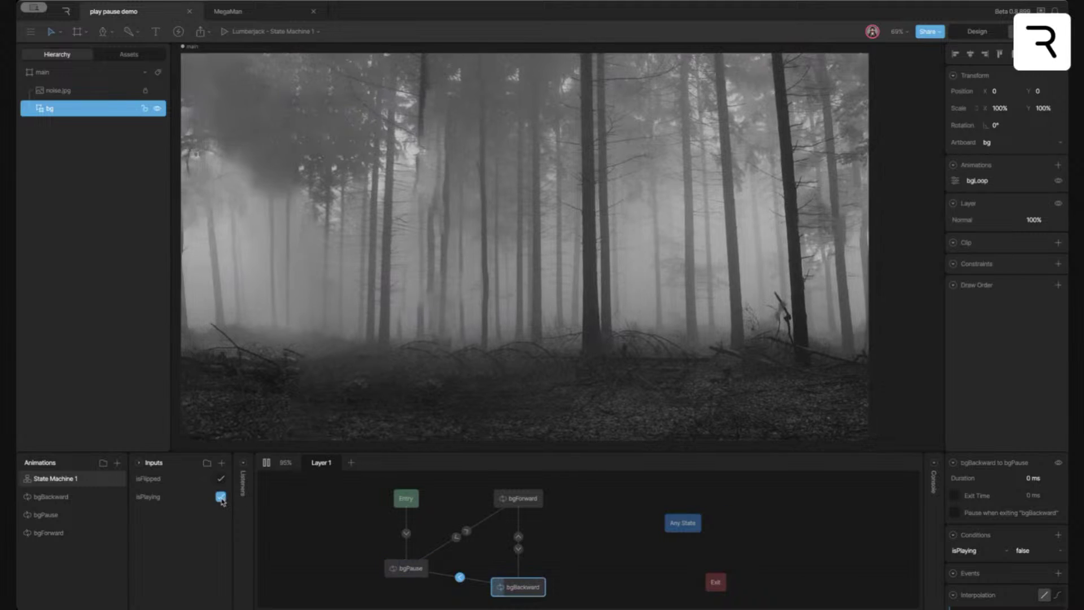
{"action": "left_click", "coordinate": [220, 497]}
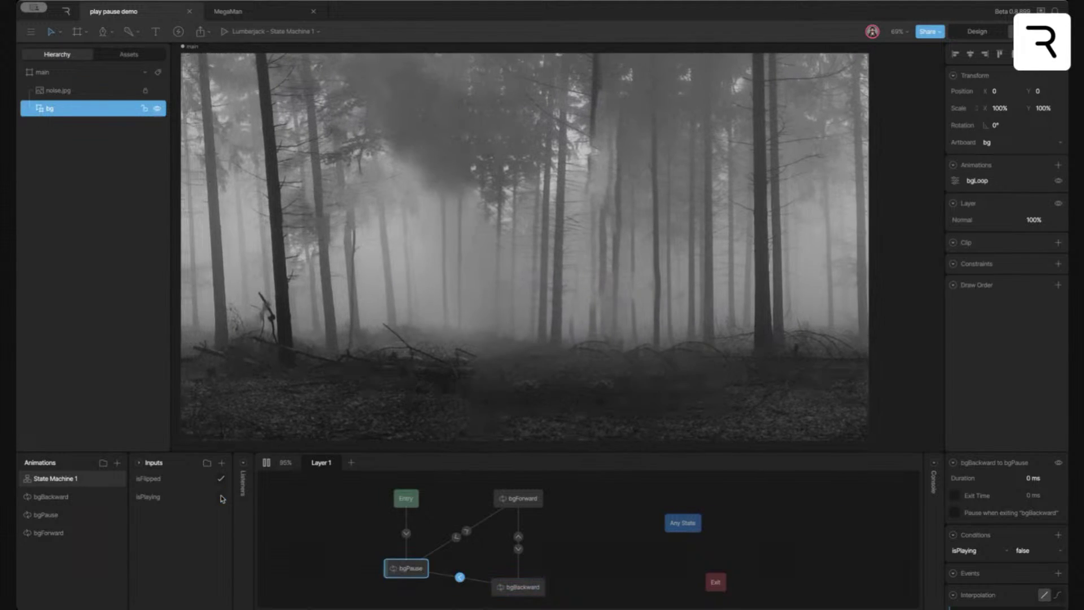
{"action": "left_click", "coordinate": [265, 463]}
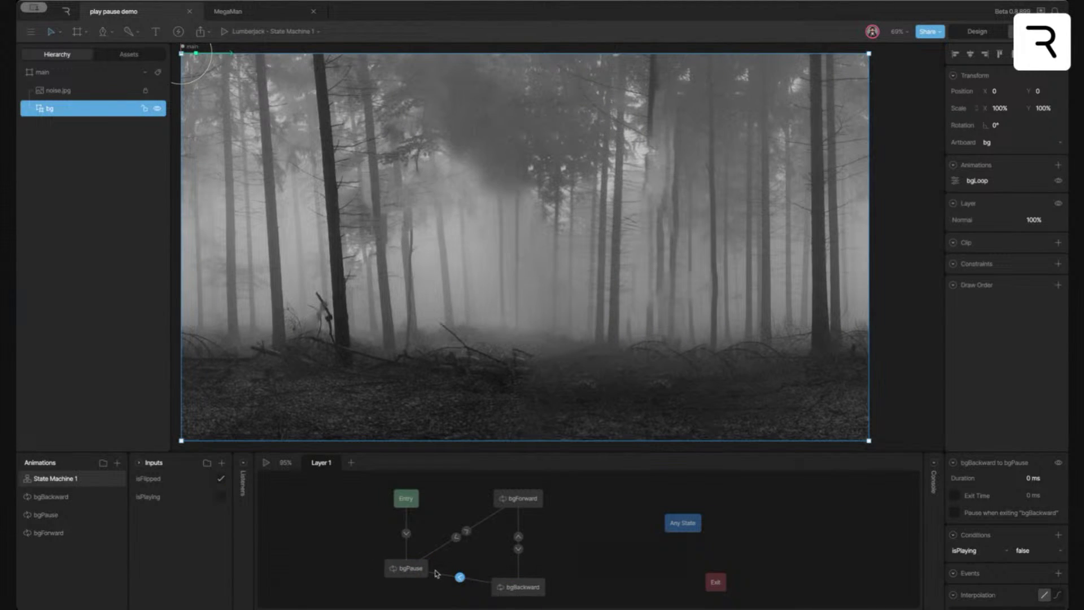
{"action": "left_click", "coordinate": [266, 462]}
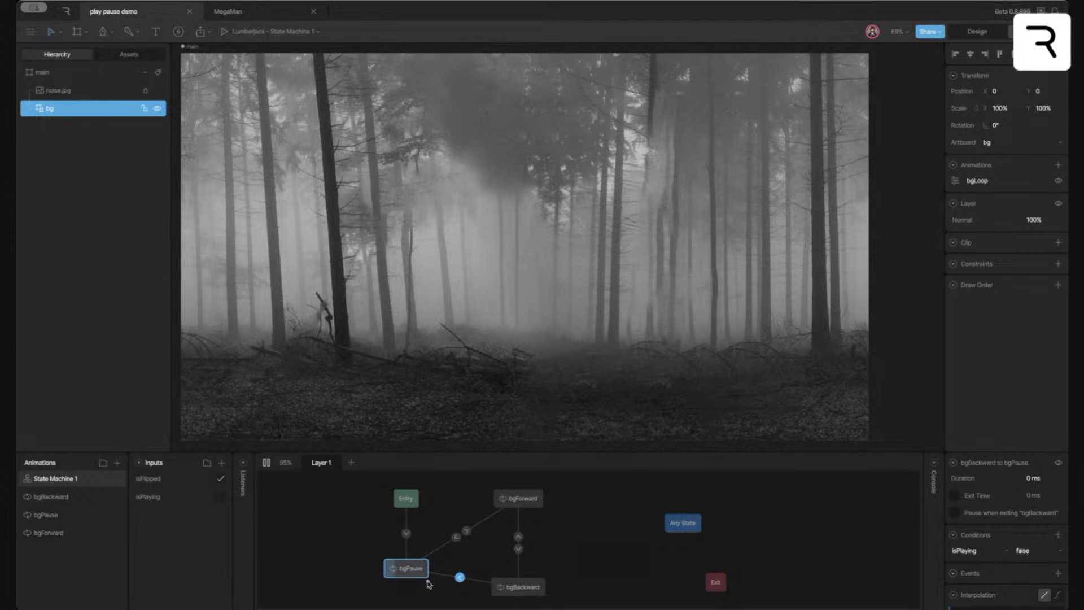
{"action": "left_click", "coordinate": [266, 462]}
Line bgBackward up with Exit, and add a transition from bgPause to bgBackward with the conditions isPlaying true and isFlipped true
{"action": "left_click", "coordinate": [499, 584]}
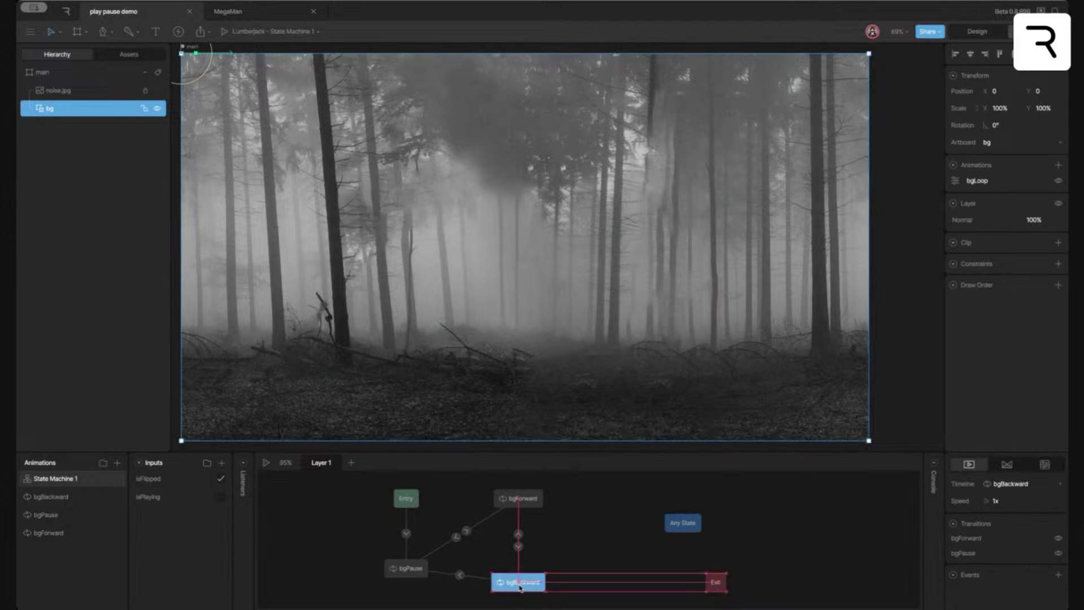
{"action": "left_click_drag", "start_coordinate": [431, 573], "coordinate": [517, 581]}
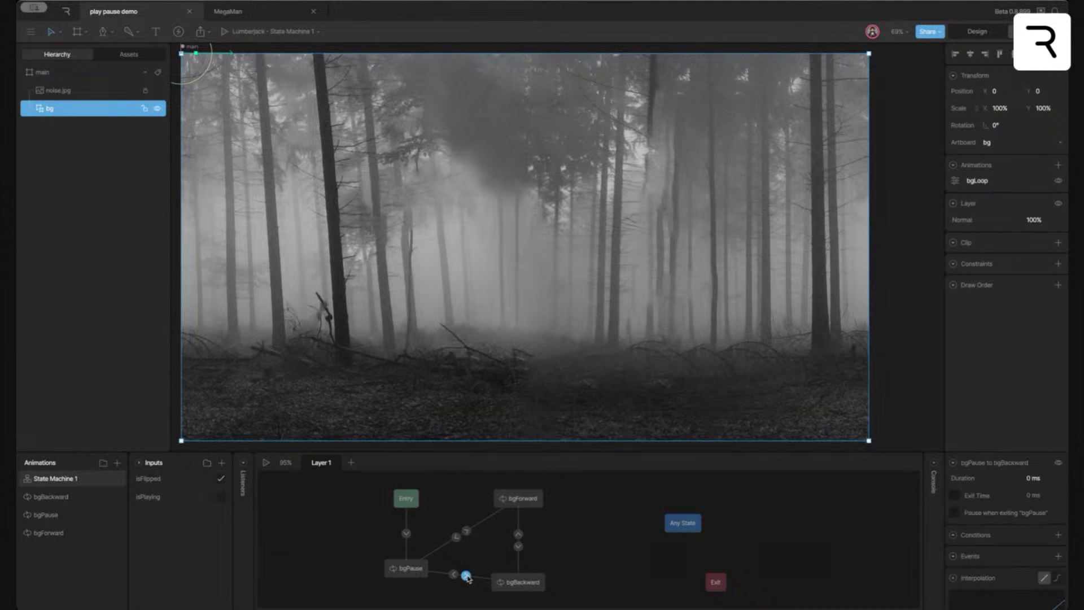
{"action": "left_click", "coordinate": [1058, 534]}
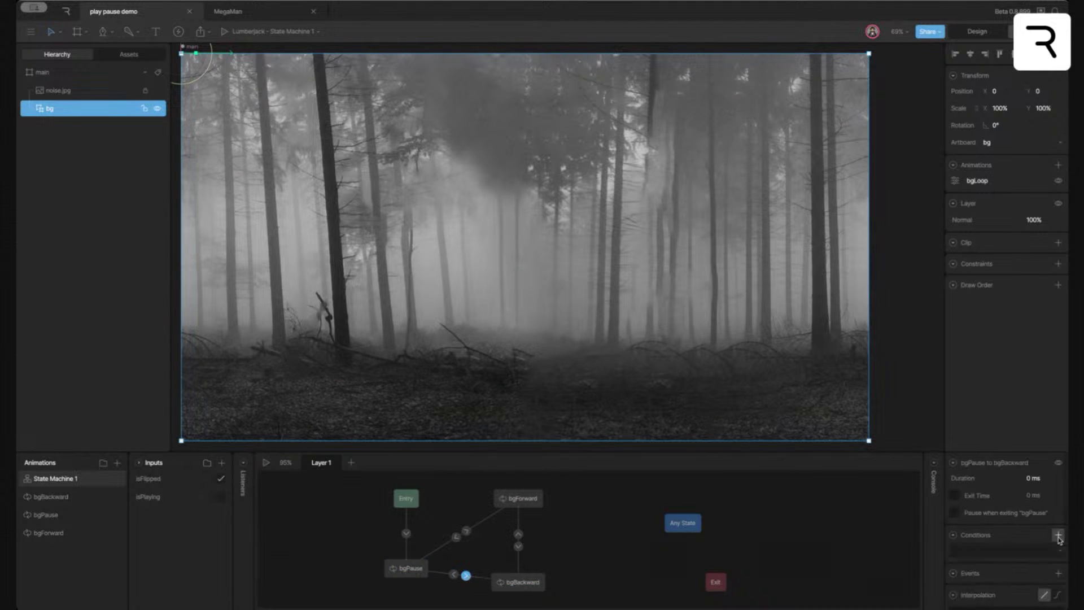
{"action": "left_click", "coordinate": [1016, 554]}
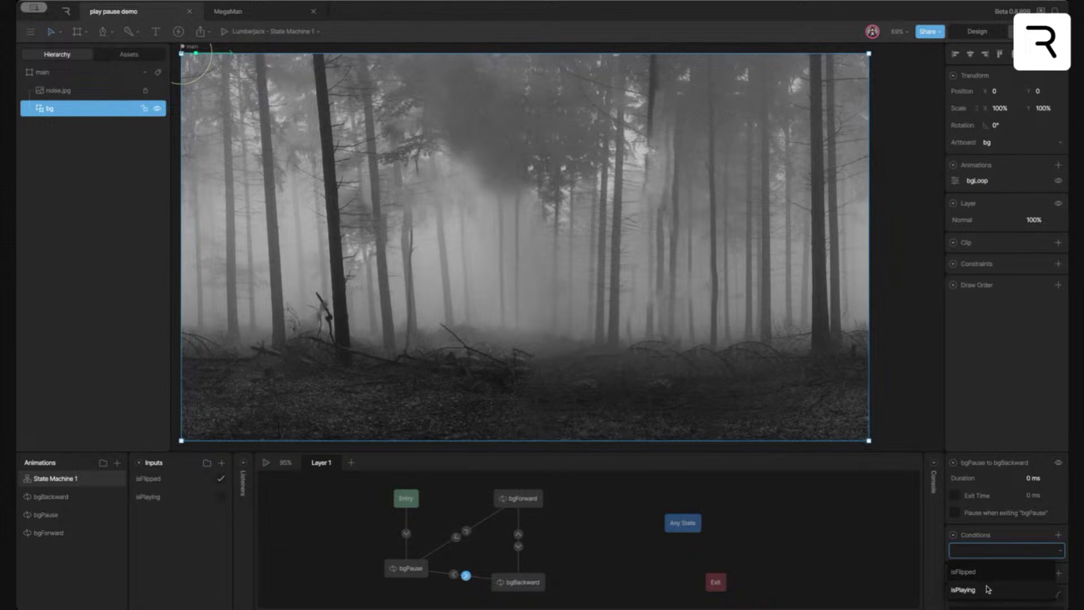
{"action": "left_click", "coordinate": [964, 589]}
{"action": "left_click", "coordinate": [1055, 536]}
{"action": "left_click", "coordinate": [1013, 568]}
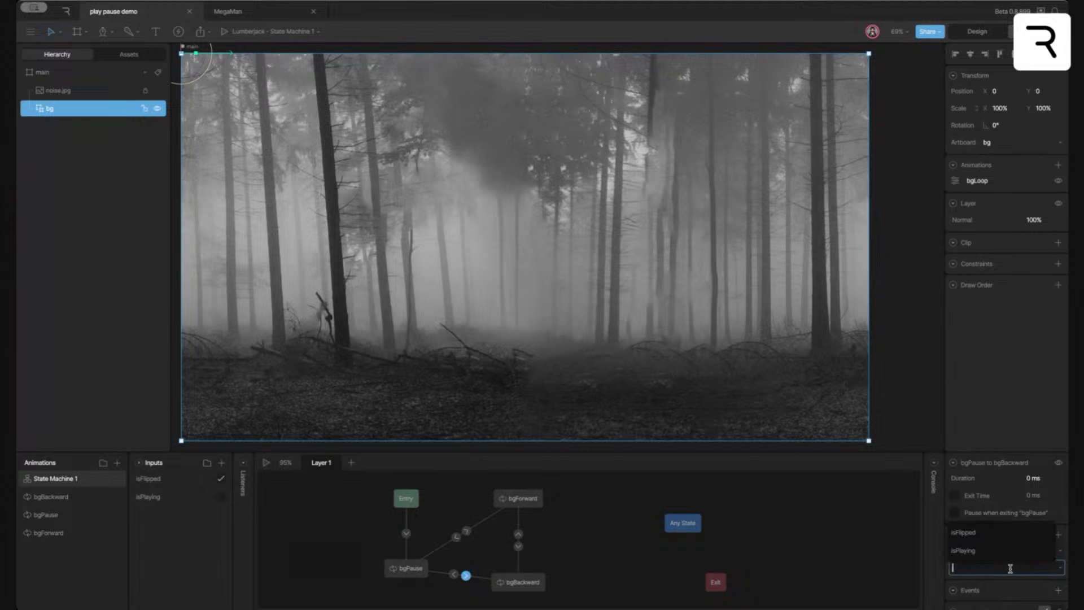
{"action": "left_click", "coordinate": [1003, 539]}
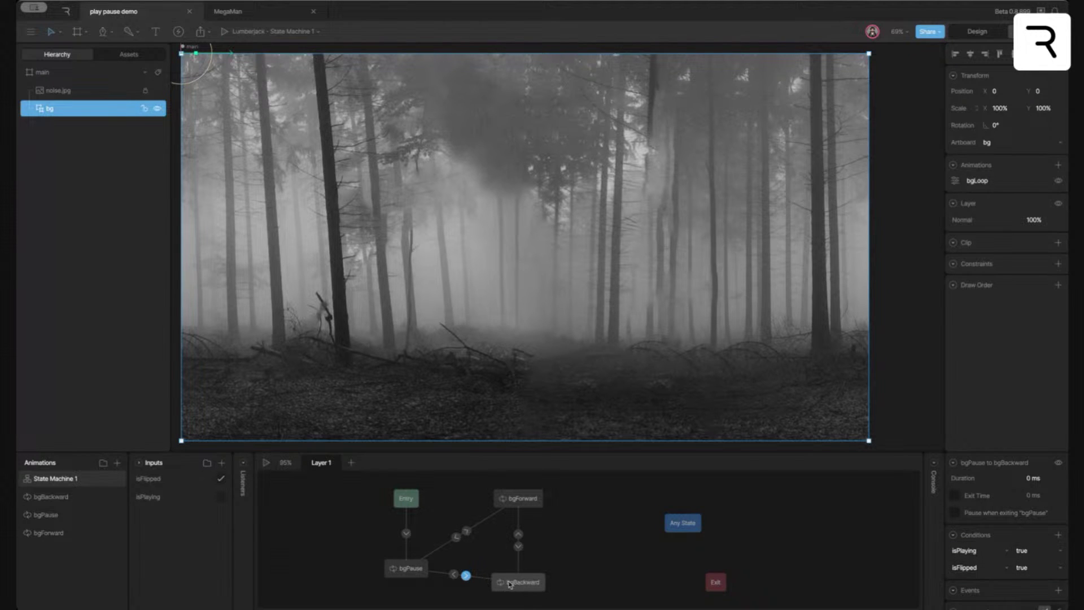
Preview the state machine, switching isPlaying on and off first with isFlipped on and again with isFlipped off
{"action": "left_click", "coordinate": [265, 462]}
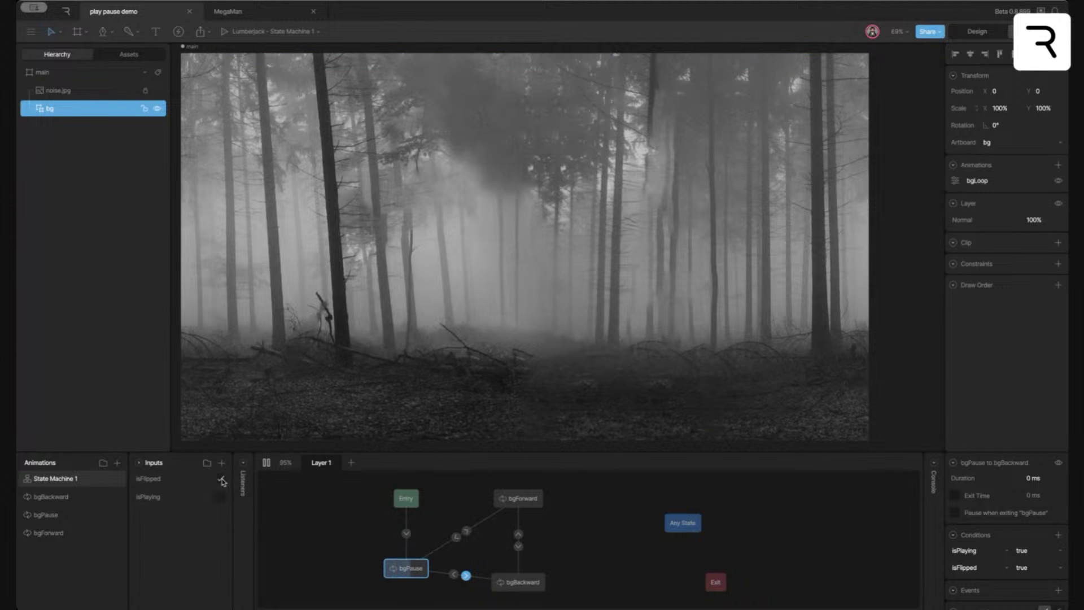
{"action": "left_click", "coordinate": [220, 497]}
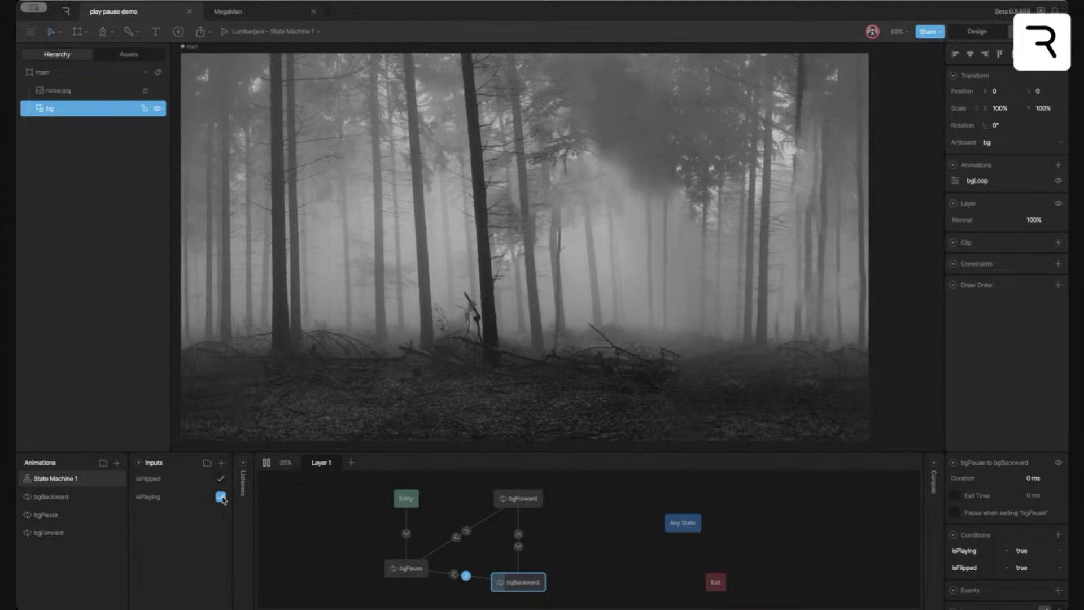
{"action": "left_click", "coordinate": [221, 497]}
{"action": "left_click", "coordinate": [220, 478]}
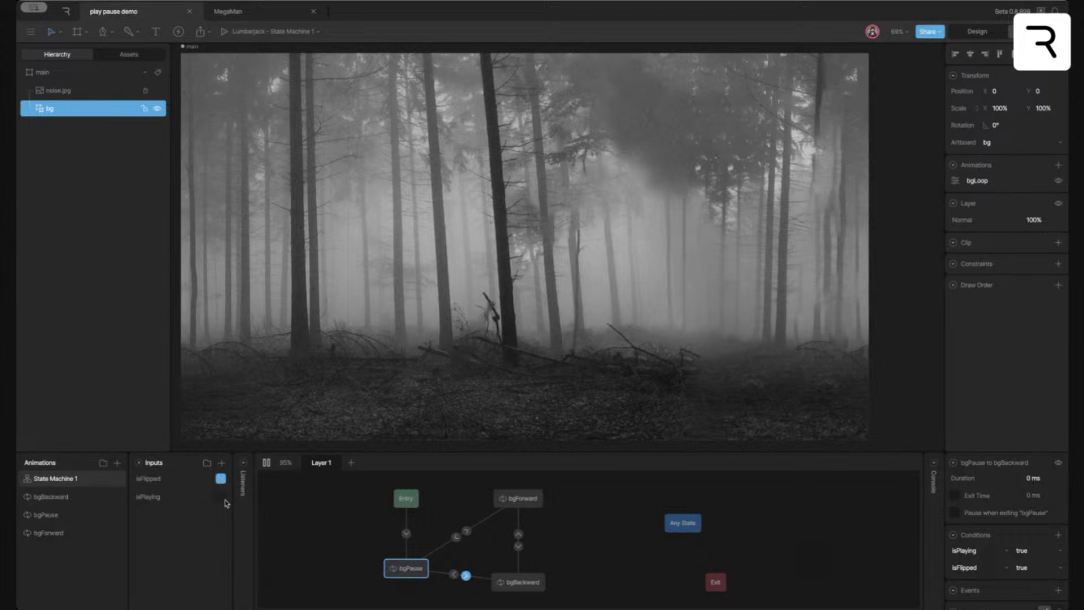
{"action": "left_click", "coordinate": [220, 496]}
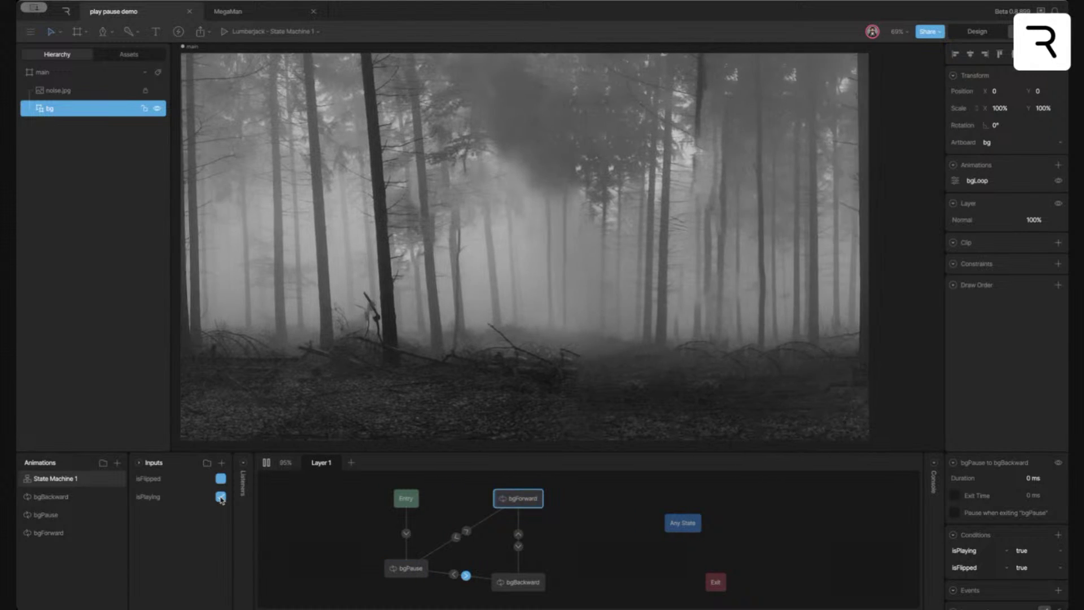
{"action": "left_click", "coordinate": [221, 497]}
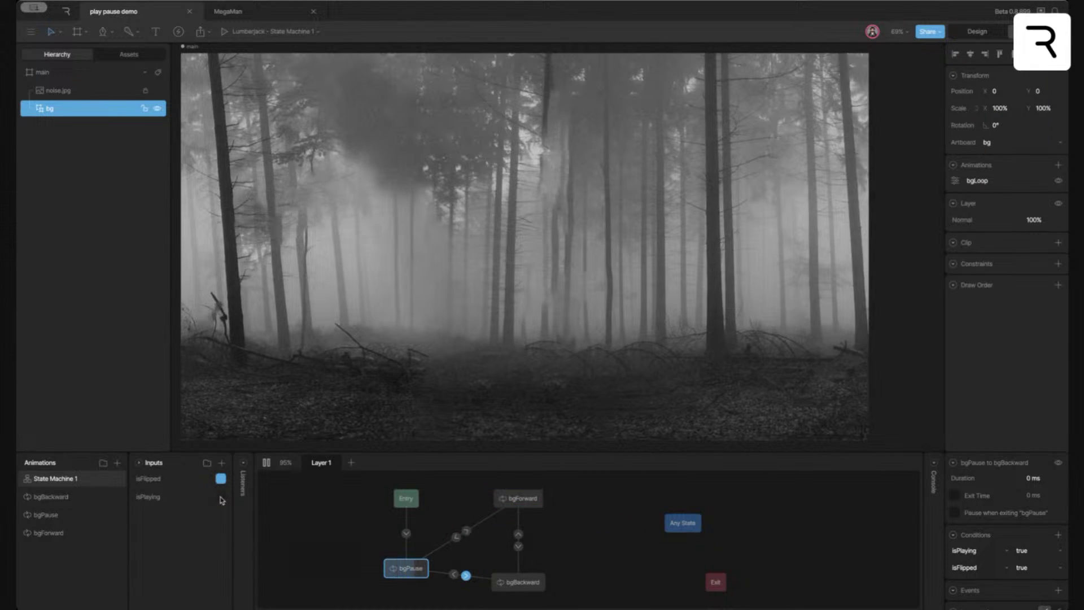
Turn isPlaying on in the preview, switch isFlipped on and off several times, and stop playback
{"action": "left_click", "coordinate": [221, 498]}
{"action": "left_click", "coordinate": [220, 480]}
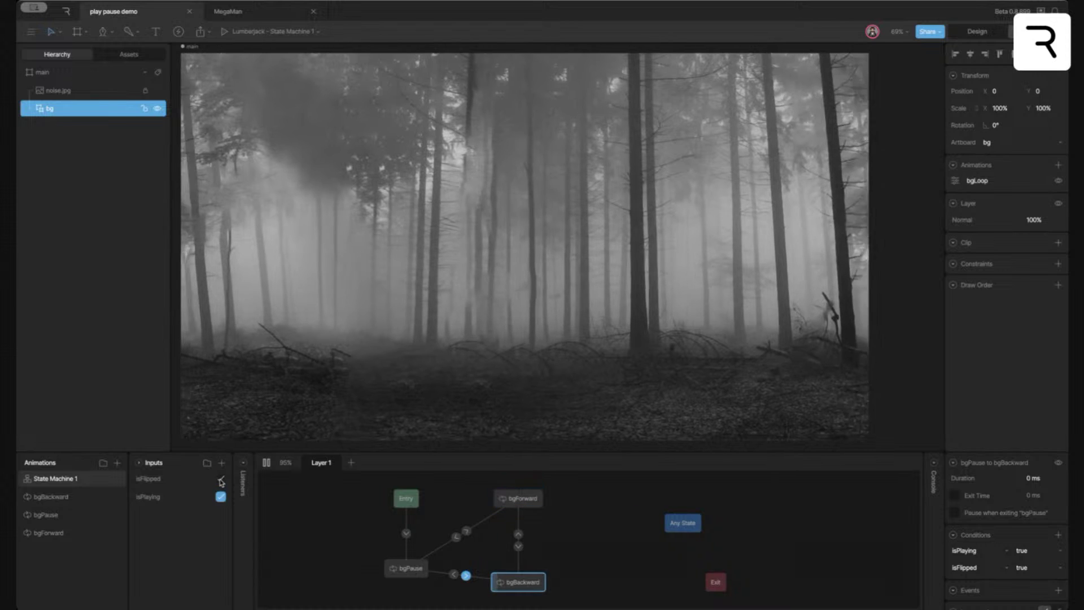
{"action": "left_click", "coordinate": [221, 480]}
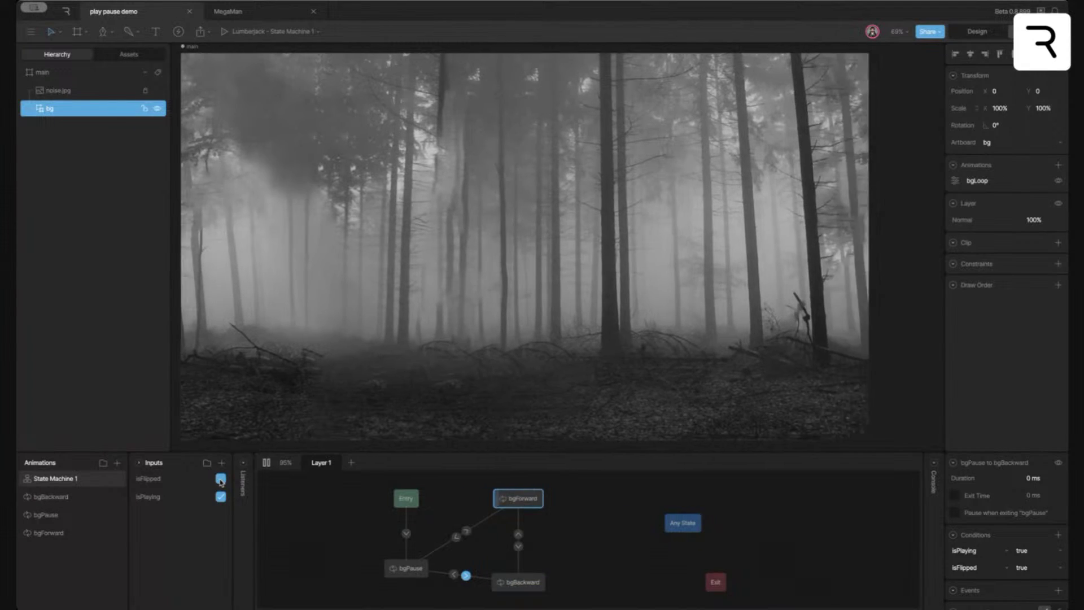
{"action": "left_click", "coordinate": [220, 480]}
{"action": "left_click", "coordinate": [221, 479]}
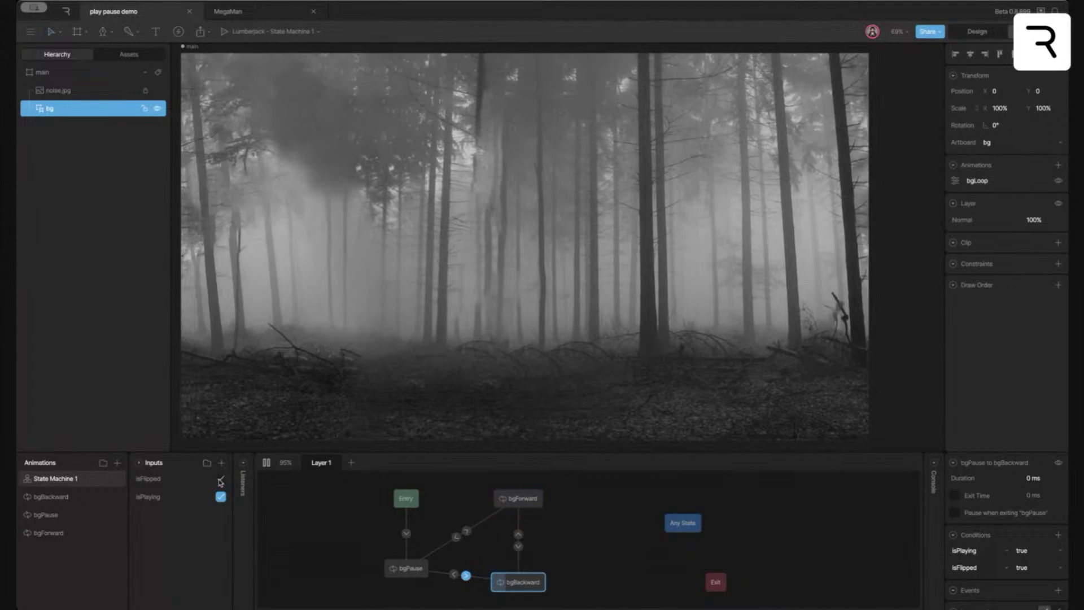
{"action": "left_click", "coordinate": [220, 479]}
{"action": "left_click", "coordinate": [267, 463]}
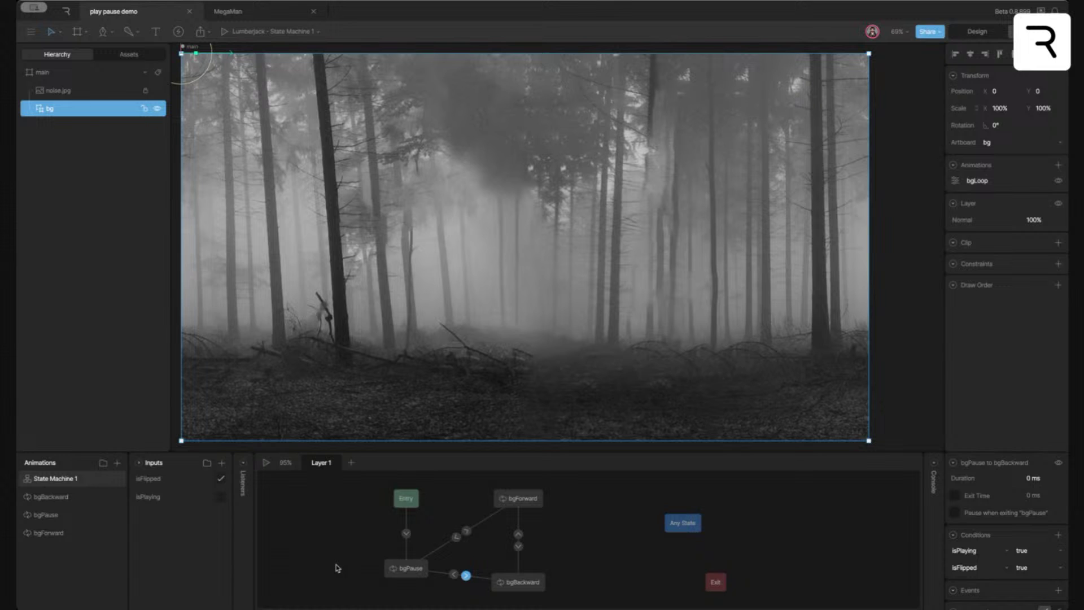
Give all transitions between bgPause, bgForward and bgBackward a 250 ms duration and curved interpolation, lengthening the curve's end handle for a softer ease-out
{"action": "left_click_drag", "start_coordinate": [443, 513], "coordinate": [472, 551]}
{"action": "left_click_drag", "start_coordinate": [541, 545], "coordinate": [442, 587]}
{"action": "left_click", "coordinate": [1036, 478]}
{"action": "type", "text": "250"}
{"action": "key", "text": "Return"}
{"action": "left_click", "coordinate": [1057, 535]}
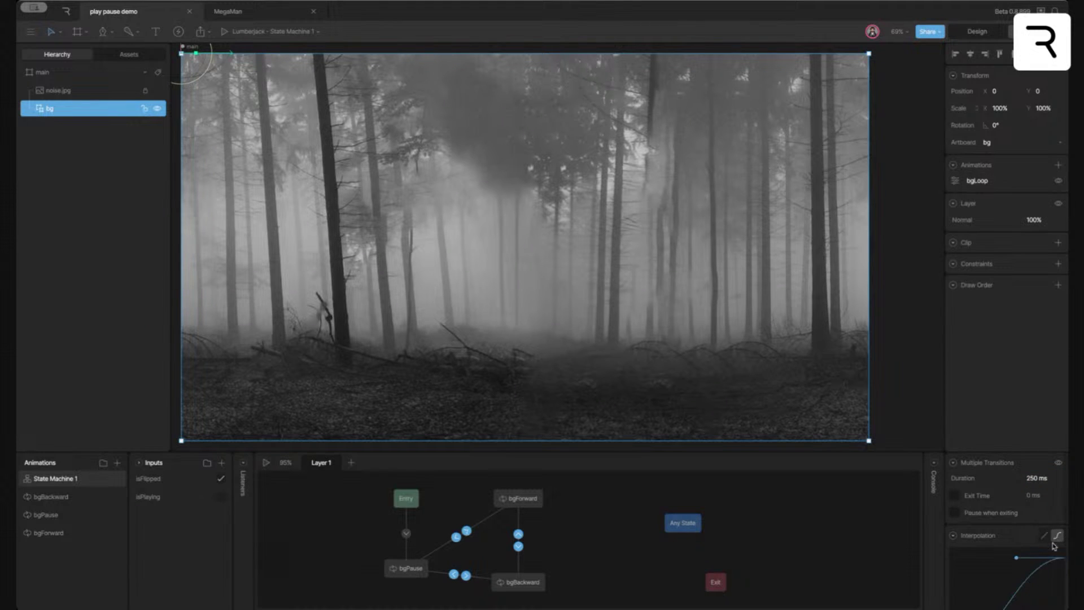
{"action": "left_click_drag", "start_coordinate": [1019, 560], "coordinate": [990, 561]}
Preview the eased transitions by toggling isPlaying on and off repeatedly with isFlipped off
{"action": "left_click", "coordinate": [266, 463]}
{"action": "left_click", "coordinate": [221, 497]}
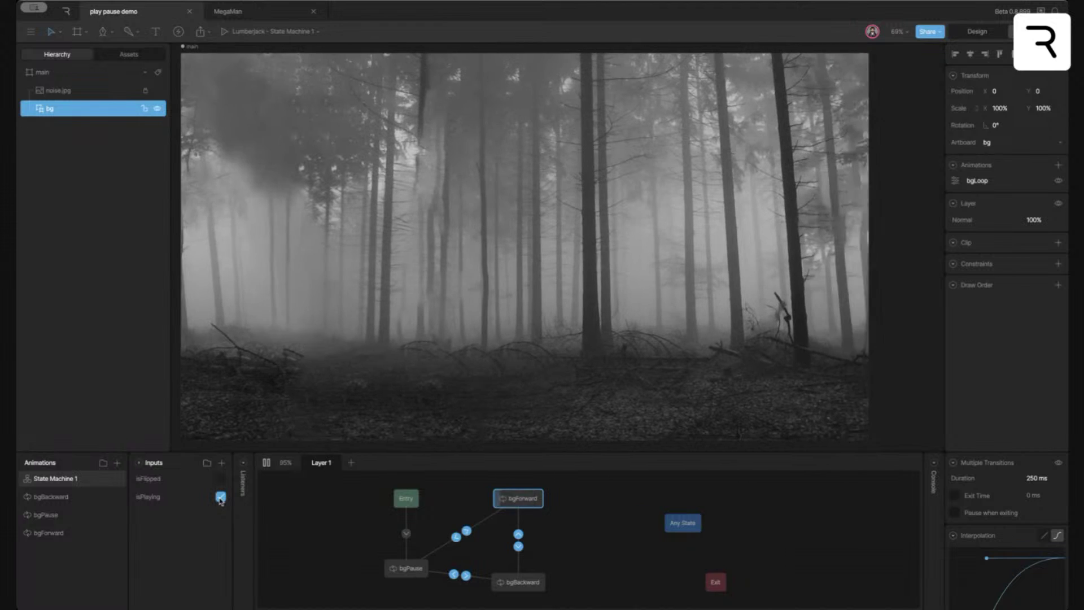
{"action": "left_click", "coordinate": [220, 497]}
{"action": "left_click", "coordinate": [221, 497]}
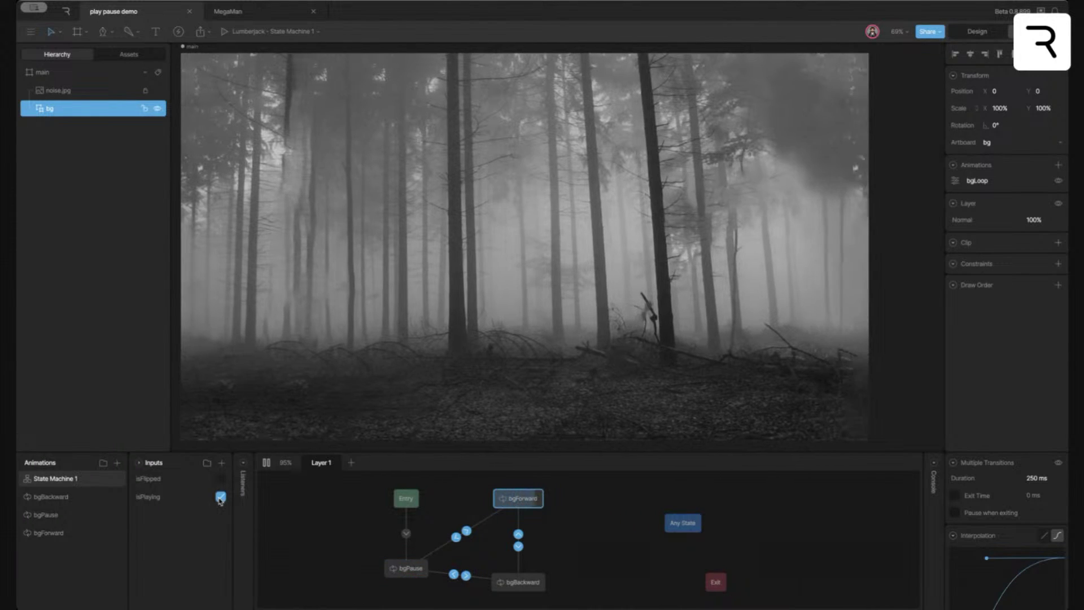
{"action": "left_click", "coordinate": [221, 497]}
{"action": "left_click", "coordinate": [220, 497]}
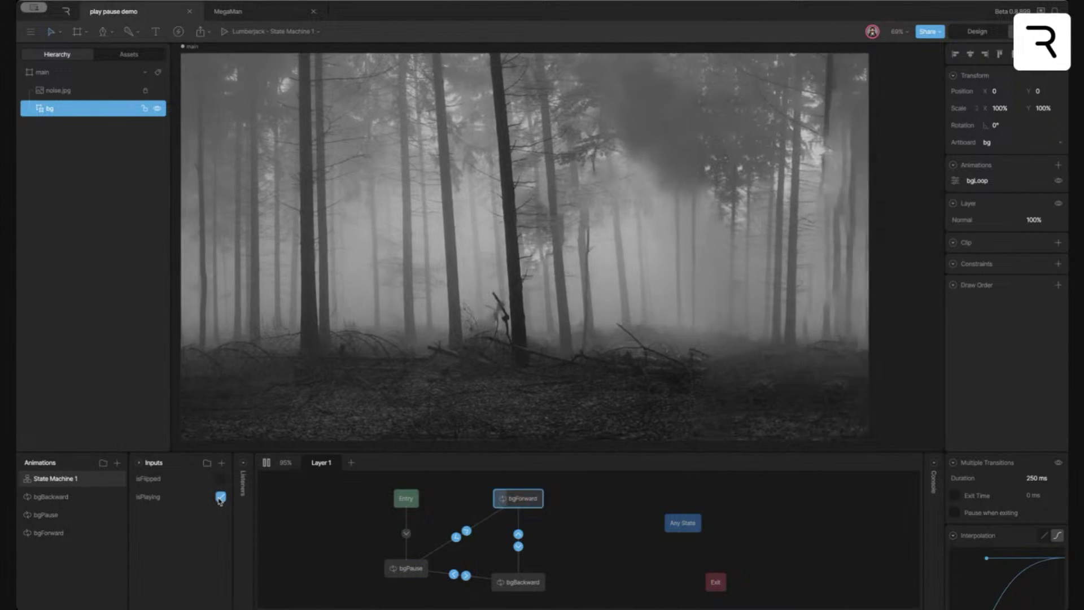
{"action": "left_click", "coordinate": [221, 497]}
{"action": "left_click", "coordinate": [220, 497]}
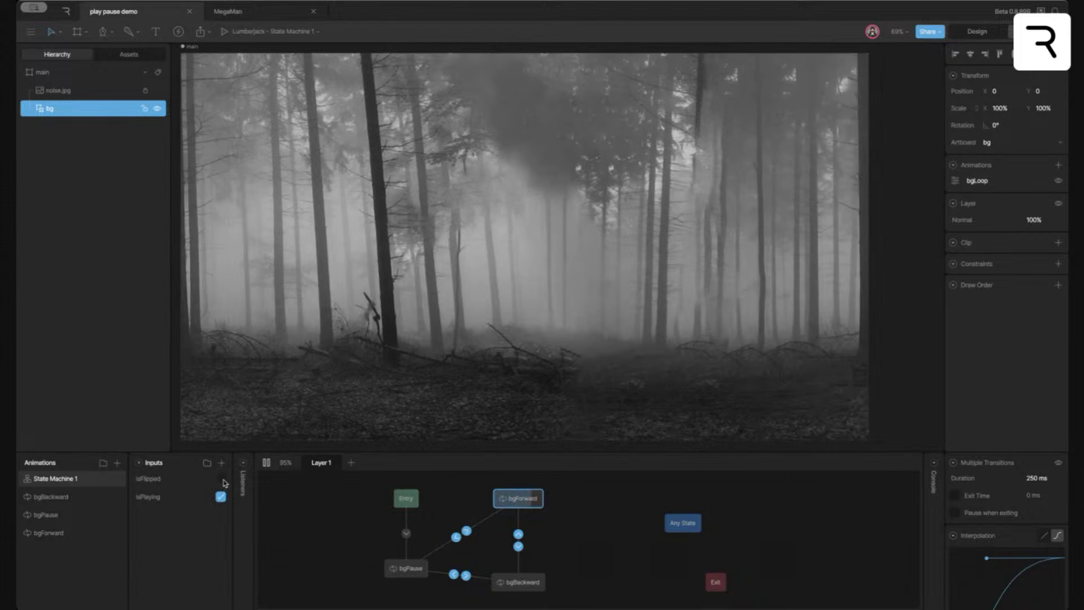
Toggle isFlipped on and off while isPlaying stays on to check the direction changes, and stop playback
{"action": "left_click", "coordinate": [222, 479]}
{"action": "left_click", "coordinate": [221, 480]}
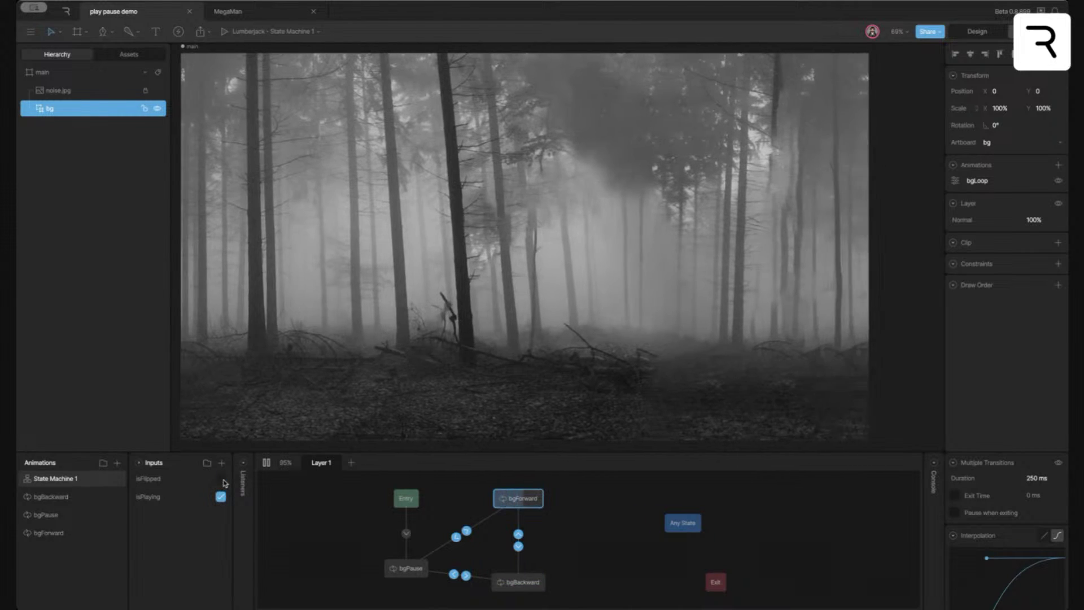
{"action": "left_click", "coordinate": [221, 479]}
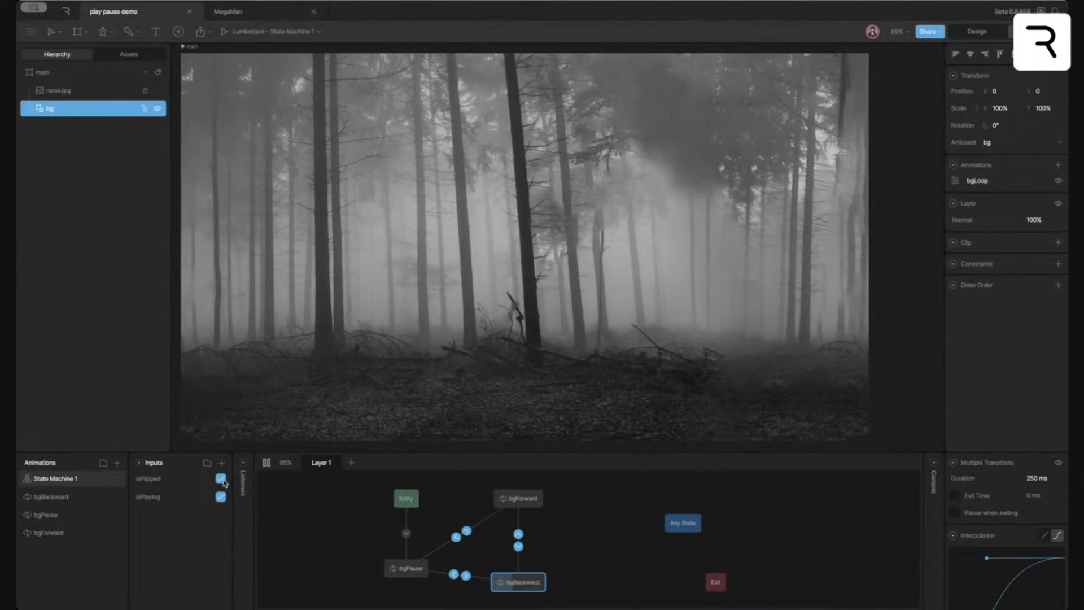
{"action": "left_click", "coordinate": [221, 479]}
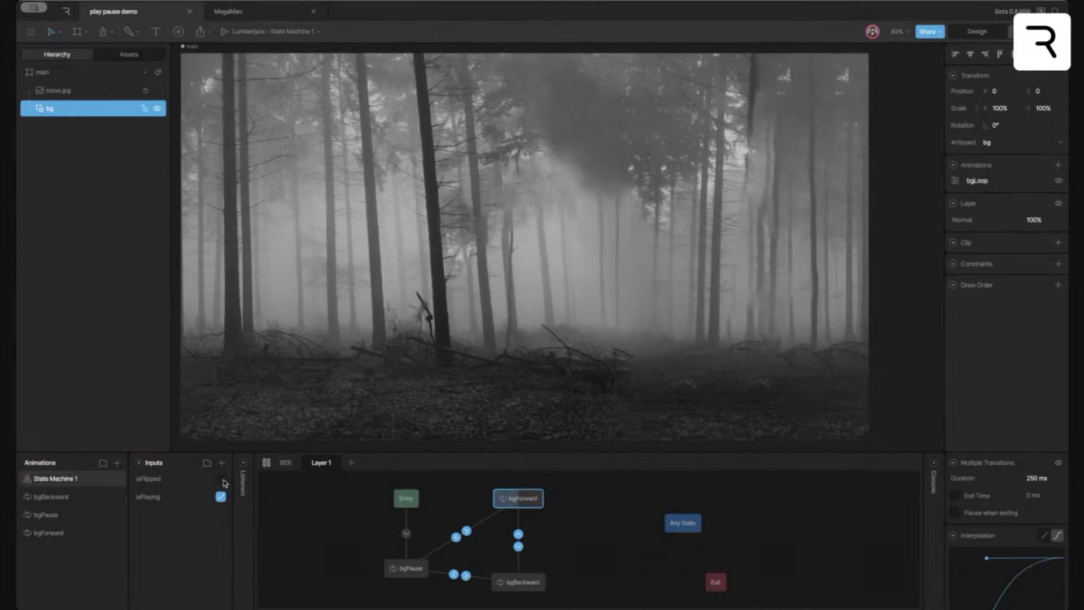
{"action": "left_click", "coordinate": [221, 479]}
{"action": "left_click", "coordinate": [221, 479]}
{"action": "key", "text": "space"}
Set the duration of both transitions between bgForward and bgBackward to 500 ms
{"action": "left_click", "coordinate": [1044, 478]}
{"action": "type", "text": "500"}
{"action": "key", "text": "Return"}
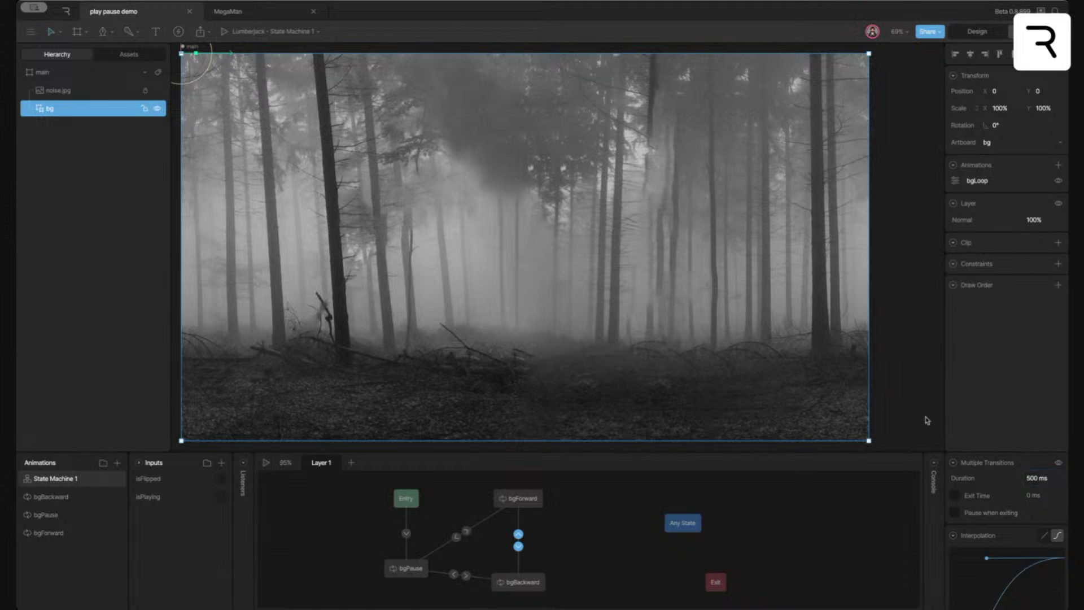
Preview the slower direction change by toggling isFlipped repeatedly with isPlaying on, turn isPlaying off, and stop playback
{"action": "key", "text": "space"}
{"action": "left_click", "coordinate": [221, 496]}
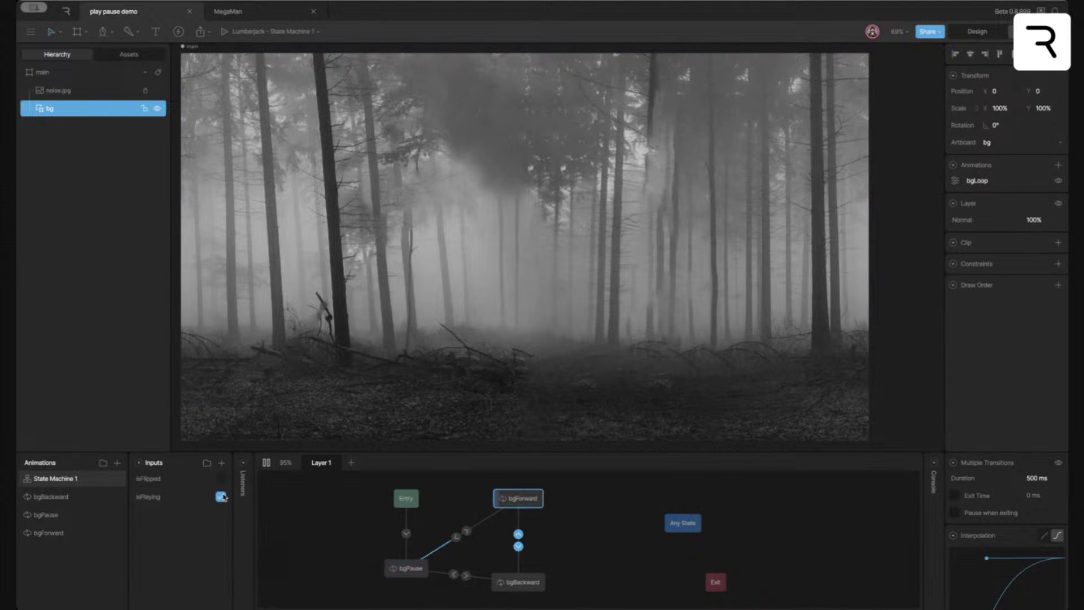
{"action": "left_click", "coordinate": [220, 478]}
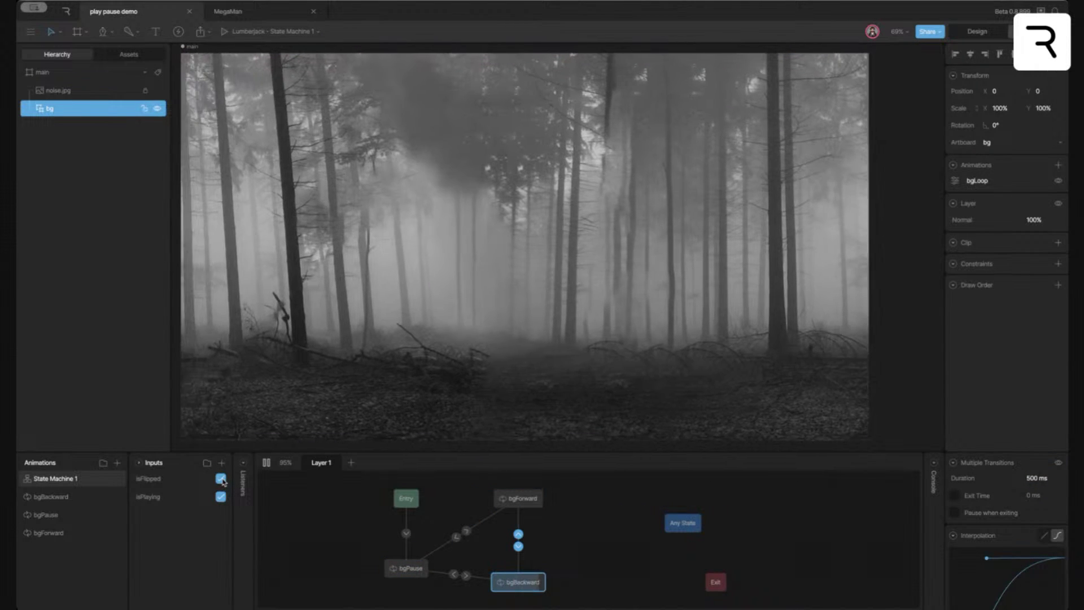
{"action": "left_click", "coordinate": [221, 479]}
{"action": "left_click", "coordinate": [222, 480]}
{"action": "left_click", "coordinate": [222, 479]}
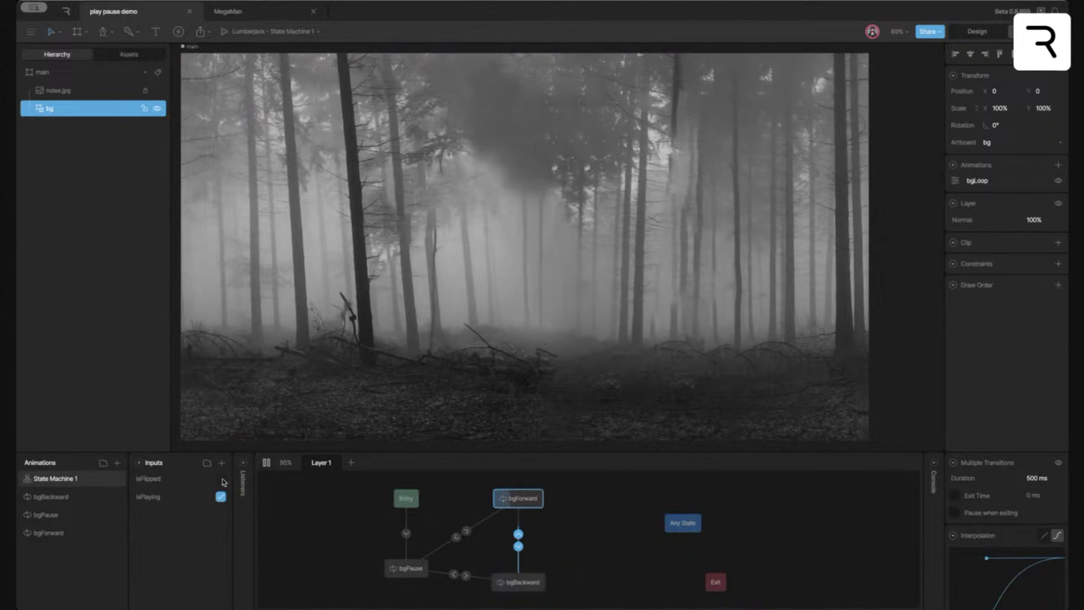
{"action": "left_click", "coordinate": [220, 478]}
{"action": "left_click", "coordinate": [221, 479]}
{"action": "left_click", "coordinate": [220, 479]}
{"action": "left_click", "coordinate": [220, 478]}
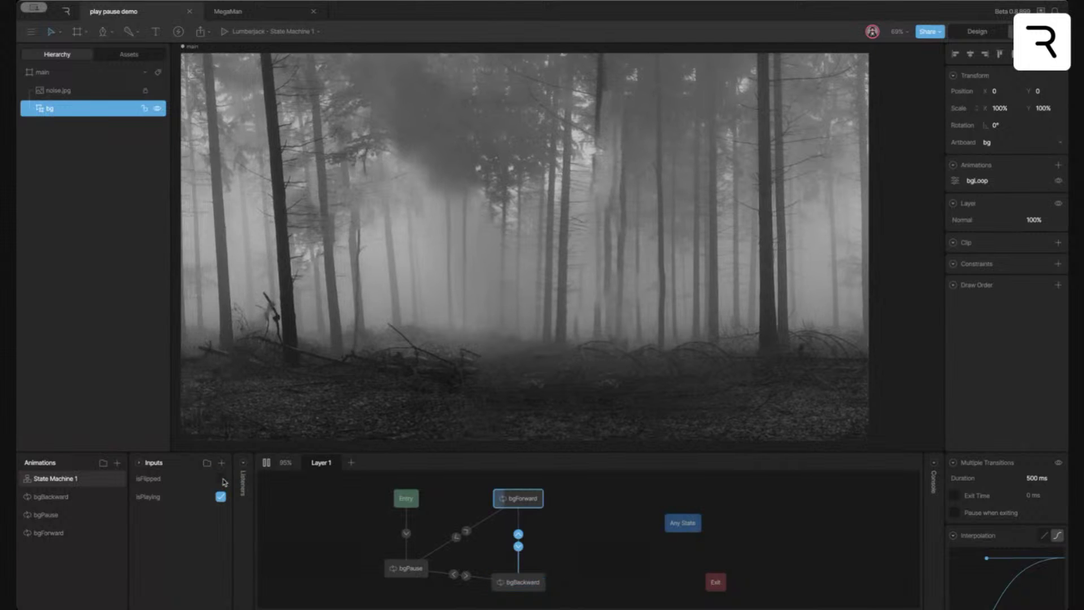
{"action": "left_click", "coordinate": [222, 497]}
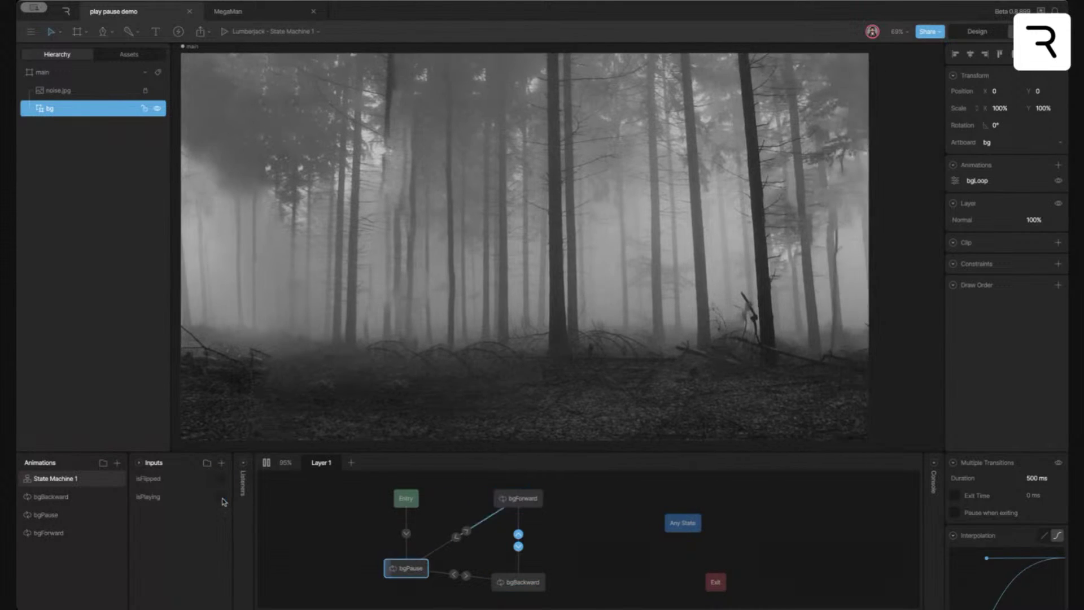
{"action": "left_click", "coordinate": [266, 463]}
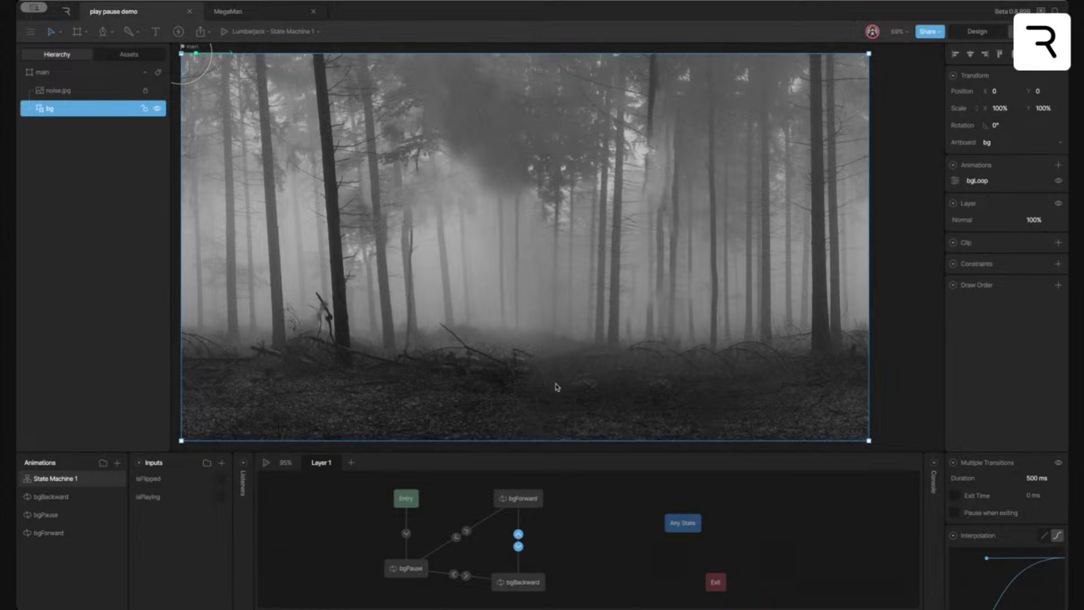
Deselect the nested background and rename the state machine's Layer 1 as bg
{"action": "left_click", "coordinate": [918, 307]}
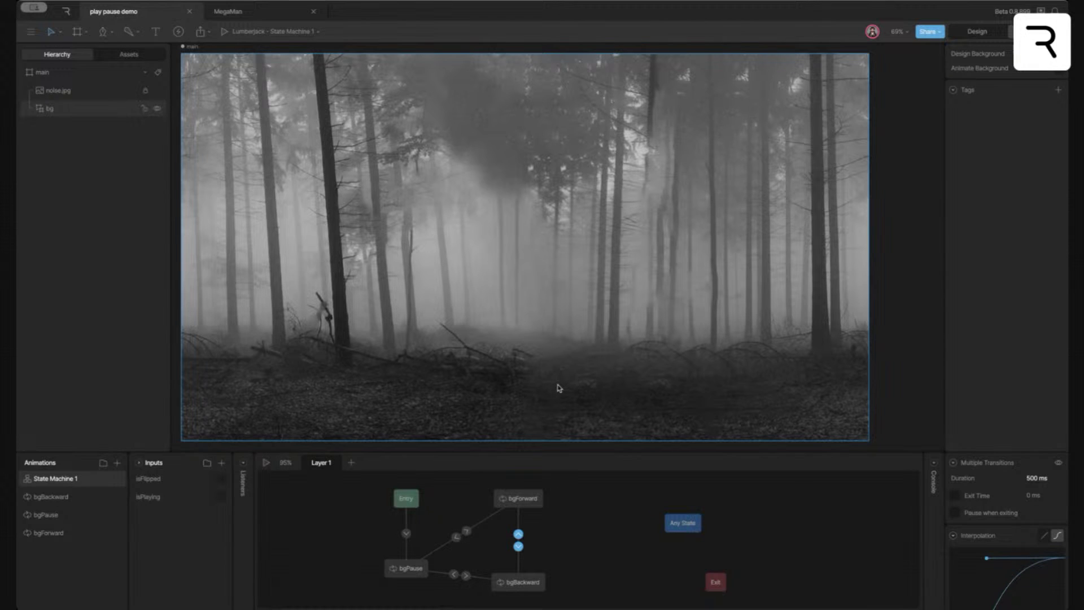
{"action": "double_click", "coordinate": [320, 463]}
{"action": "type", "text": "bg"}
Hide the animation area, place a nested artboard on main at about X 895, Y 496, and assign it the Lumberjack artboard
{"action": "key", "text": "ctrl+minus"}
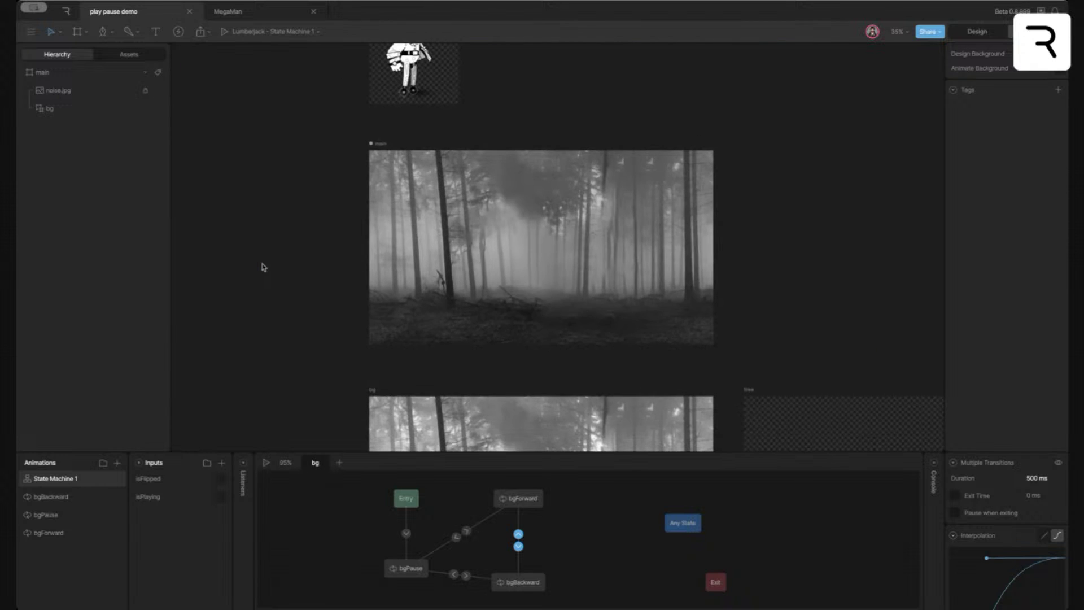
{"action": "scroll", "coordinate": [258, 411], "scroll_direction": "up", "scroll_amount": 3}
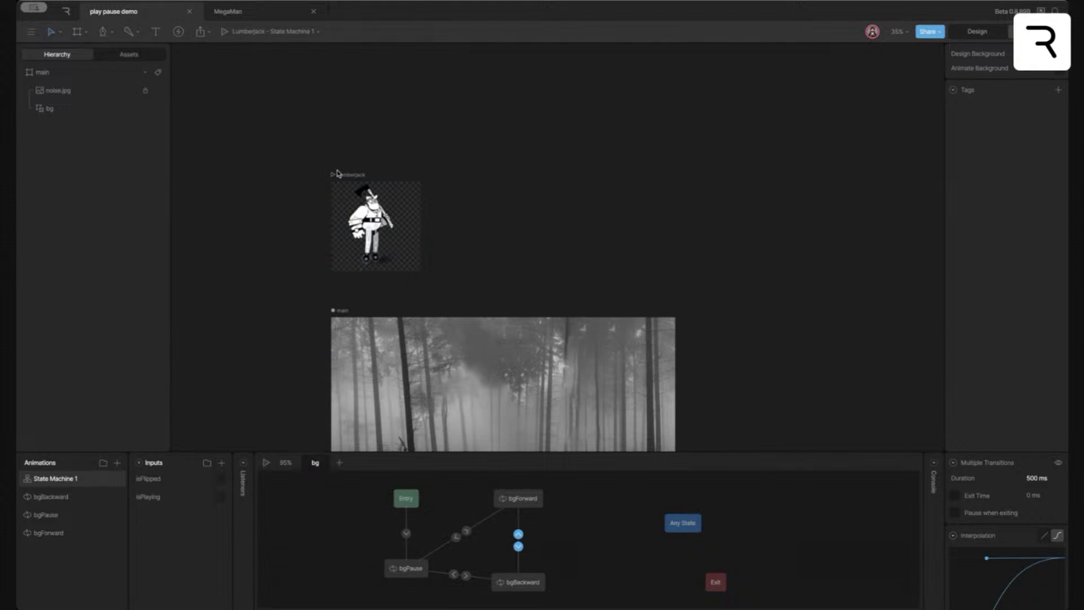
{"action": "scroll", "coordinate": [527, 237], "scroll_direction": "down", "scroll_amount": 3}
{"action": "left_click", "coordinate": [490, 339]}
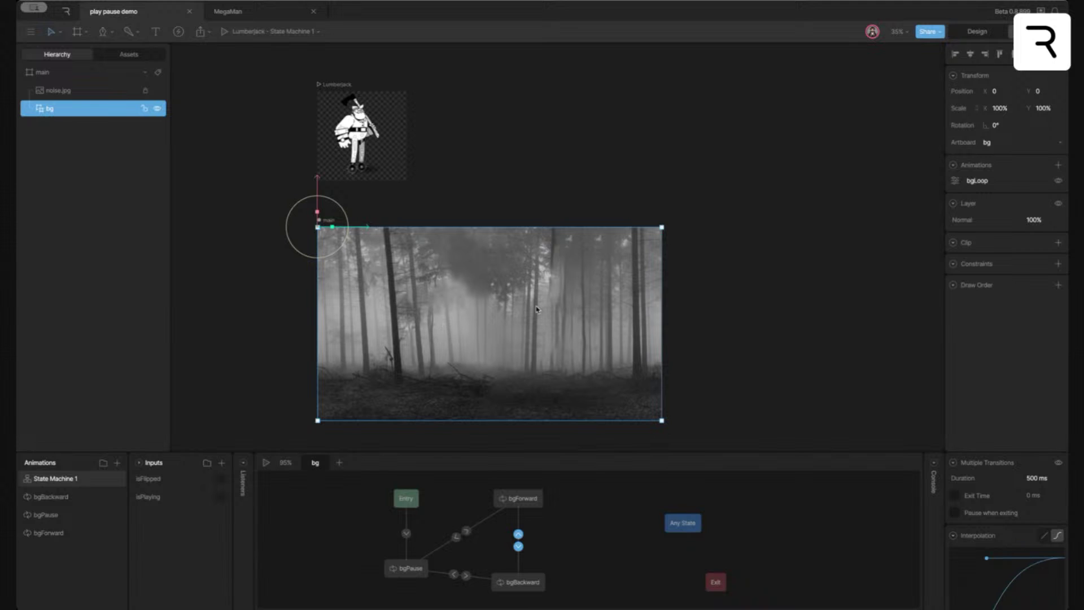
{"action": "left_click", "coordinate": [83, 33]}
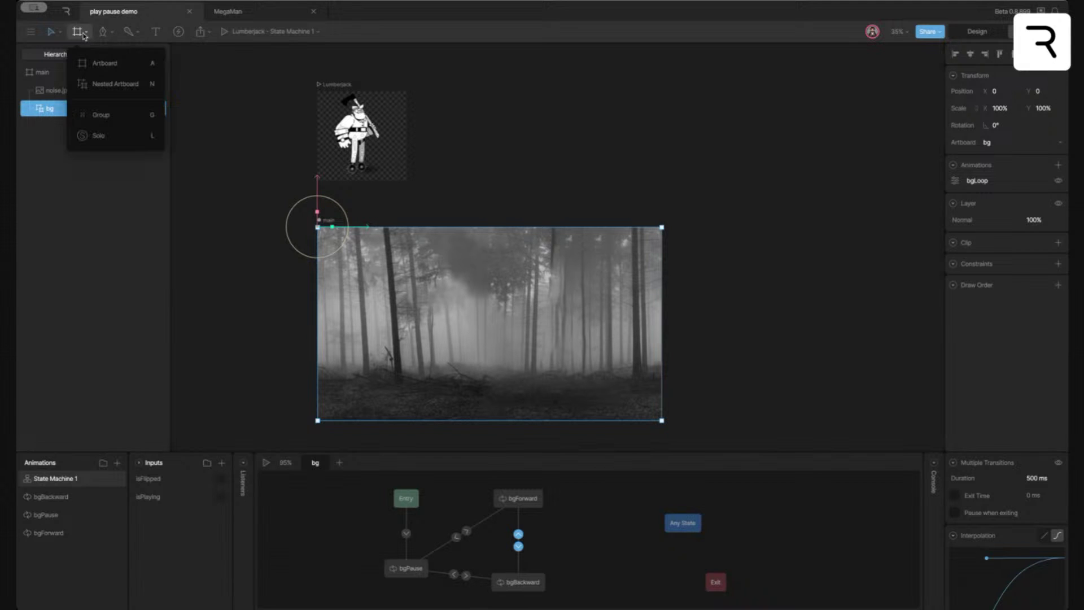
{"action": "key", "text": "Tab"}
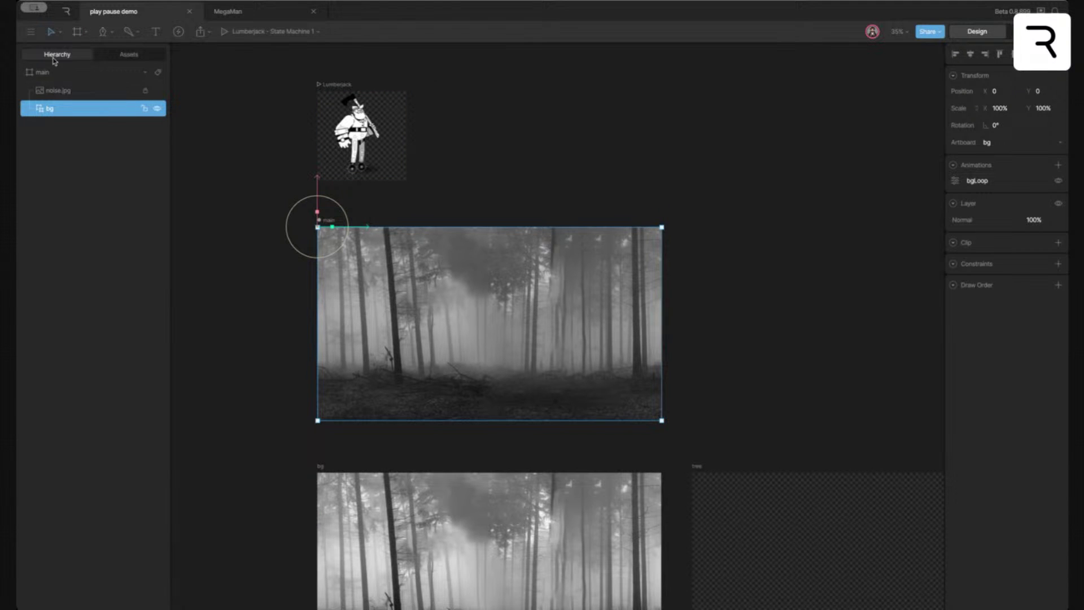
{"action": "left_click", "coordinate": [79, 32]}
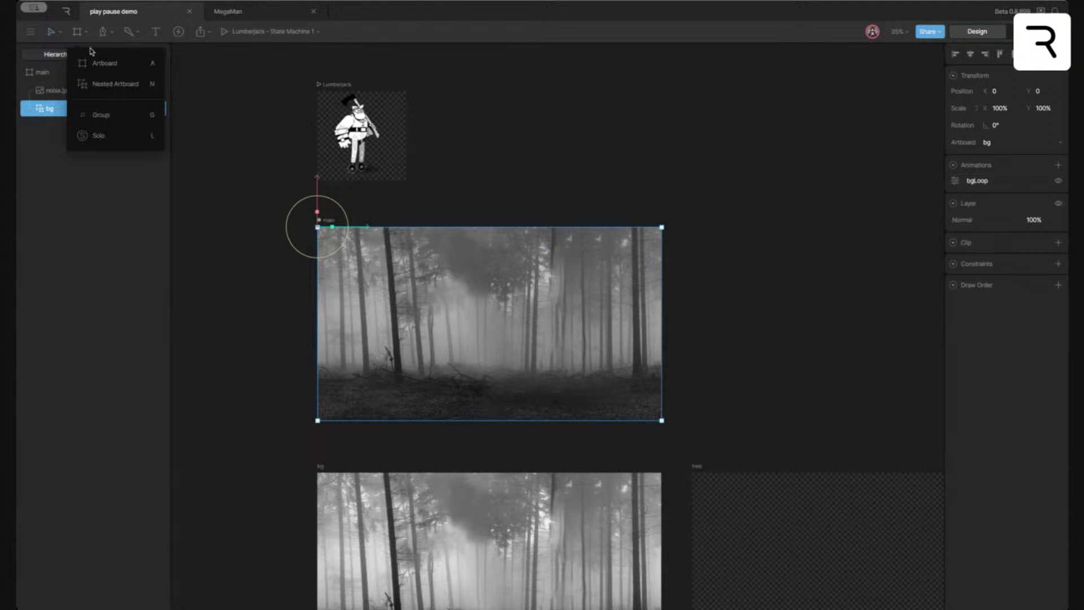
{"action": "left_click", "coordinate": [105, 85]}
{"action": "left_click", "coordinate": [478, 315]}
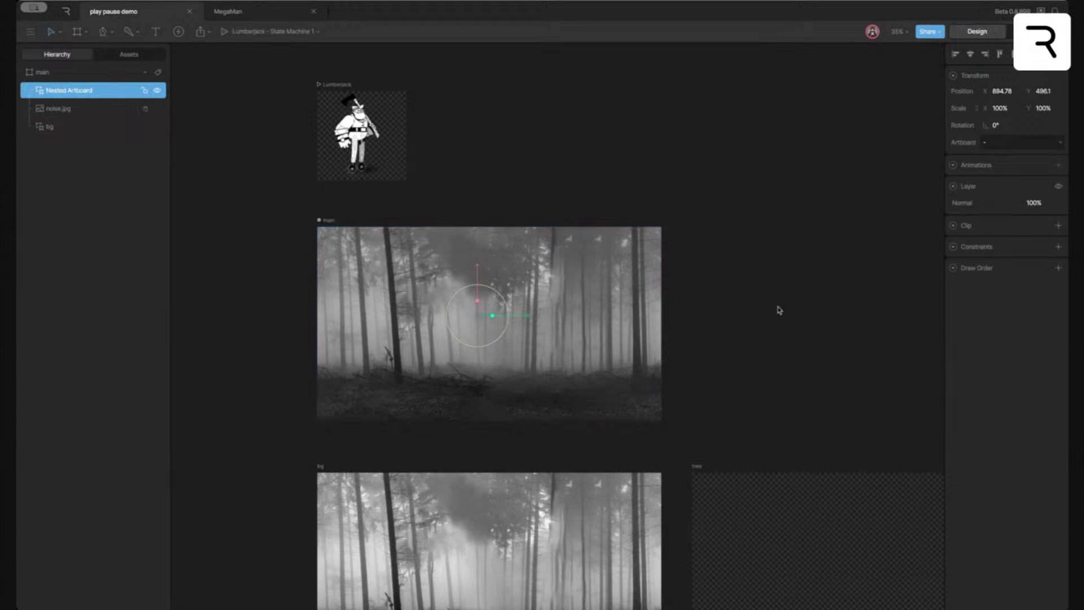
{"action": "left_click", "coordinate": [996, 142]}
{"action": "left_click", "coordinate": [983, 189]}
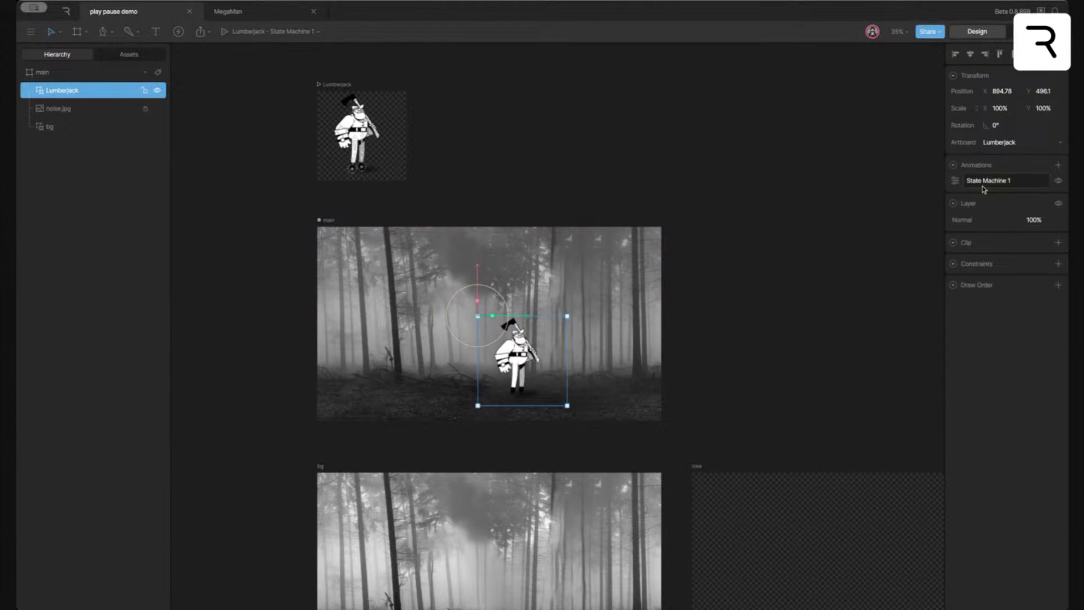
Scale the nested Lumberjack artboard on main uniformly to 150%
{"action": "left_click", "coordinate": [852, 206]}
{"action": "key", "text": "f"}
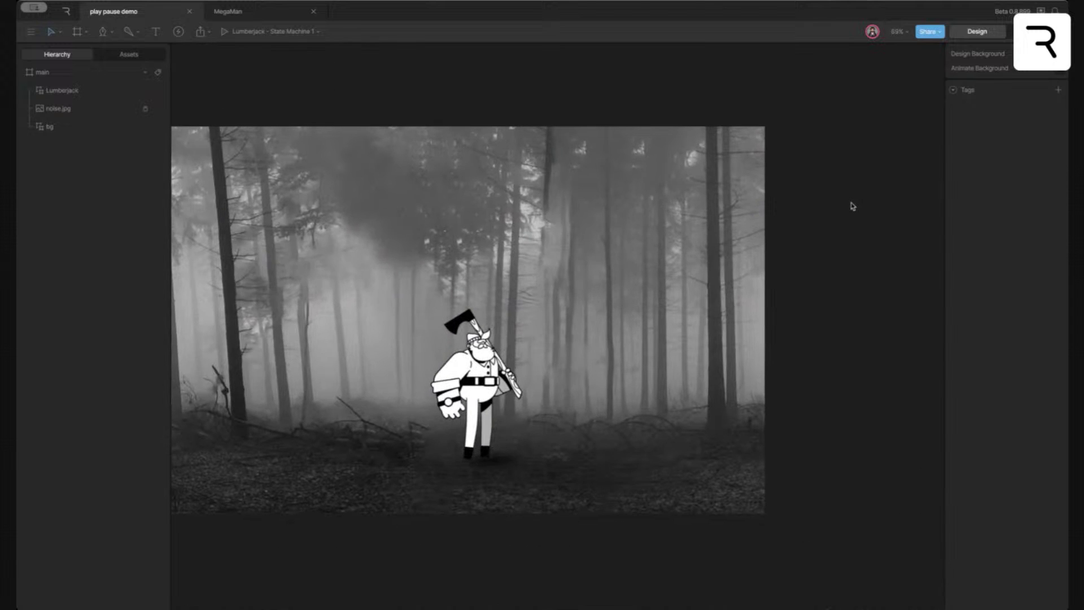
{"action": "left_click", "coordinate": [470, 380]}
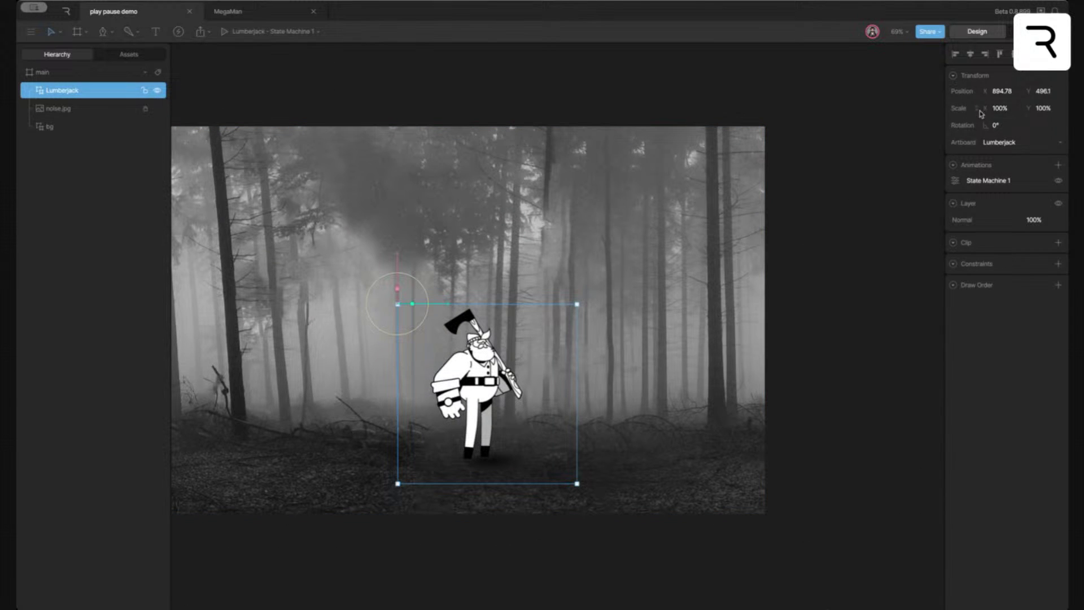
{"action": "left_click", "coordinate": [990, 108]}
{"action": "type", "text": "150"}
{"action": "key", "text": "Return"}
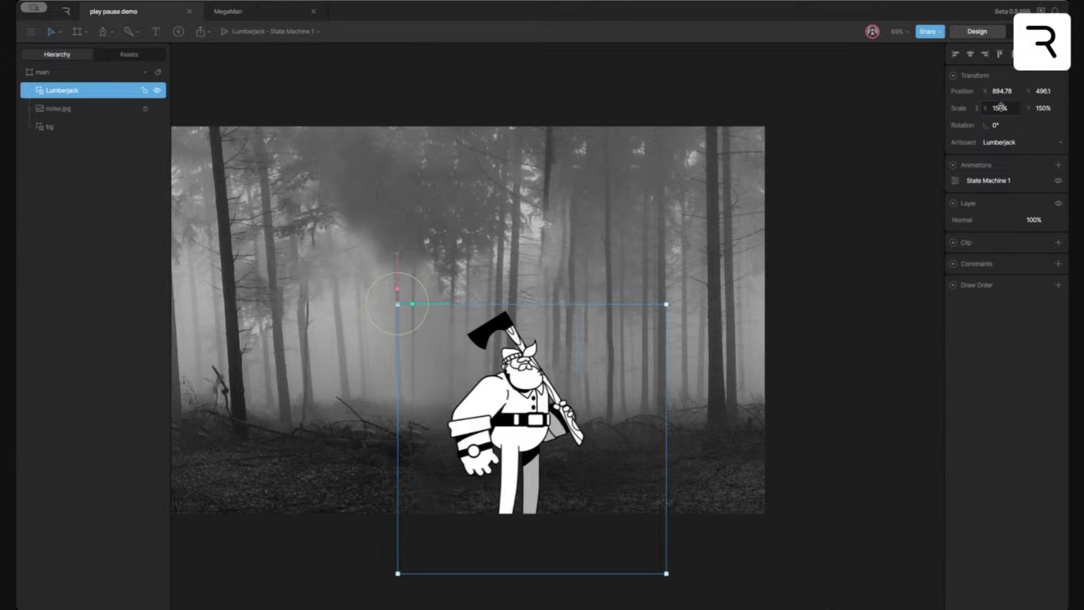
Group the nested Lumberjack and move the group to about X 1028, Y 705, flush with the main artboard's bottom edge
{"action": "left_click", "coordinate": [898, 203]}
{"action": "left_click", "coordinate": [99, 92]}
{"action": "key", "text": "ctrl+g"}
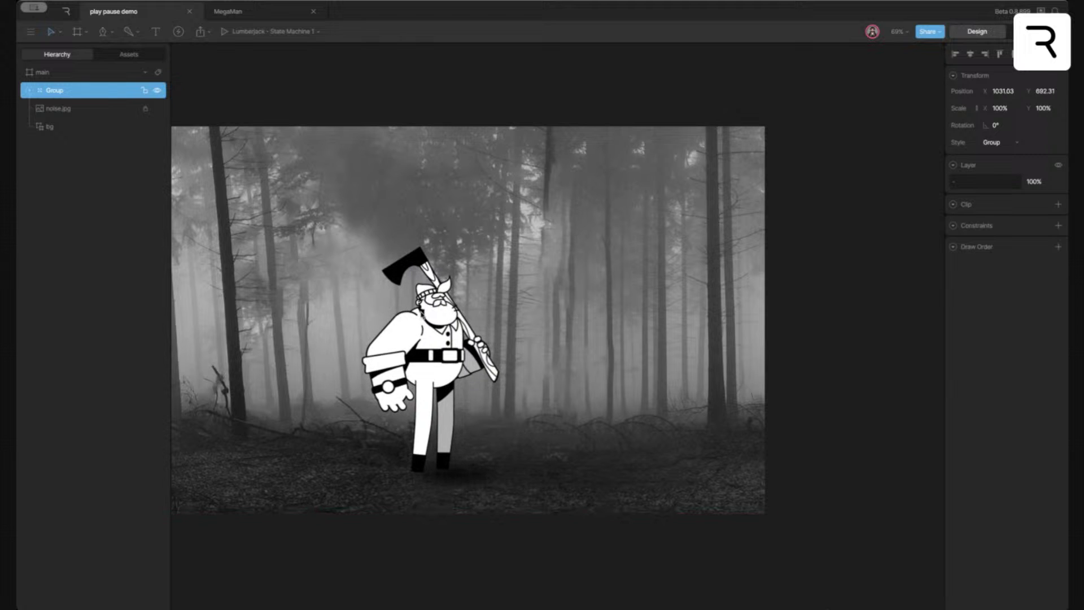
{"action": "left_click", "coordinate": [883, 334]}
{"action": "key", "text": "ctrl+minus"}
{"action": "key", "text": "ctrl+plus"}
{"action": "left_click", "coordinate": [412, 388]}
{"action": "left_click_drag", "start_coordinate": [416, 388], "coordinate": [415, 387]}
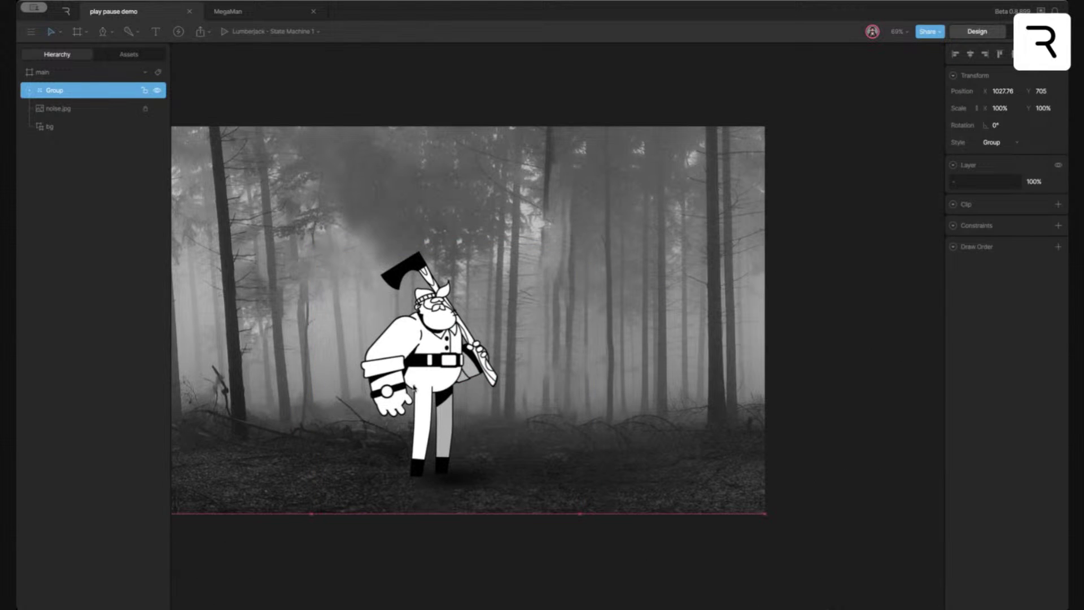
{"action": "key", "text": "ctrl+minus"}
{"action": "key", "text": "ctrl+plus"}
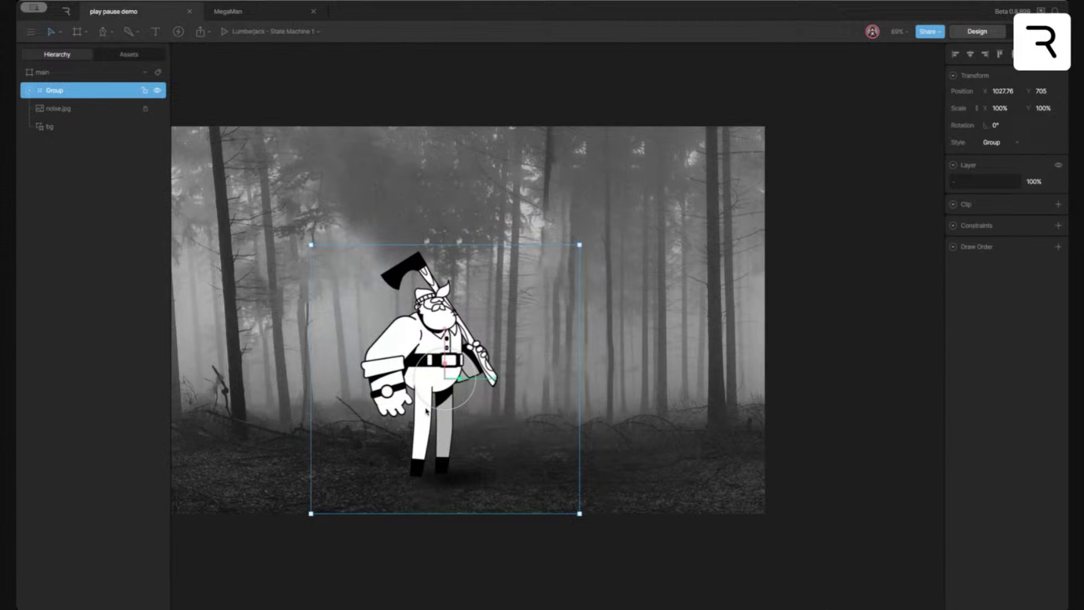
Freeze the group's contents, move its origin down between the Lumberjack's feet at about X 1006, Y 969, and turn Freeze off
{"action": "key", "text": "y"}
{"action": "left_click_drag", "start_coordinate": [491, 382], "coordinate": [473, 382]}
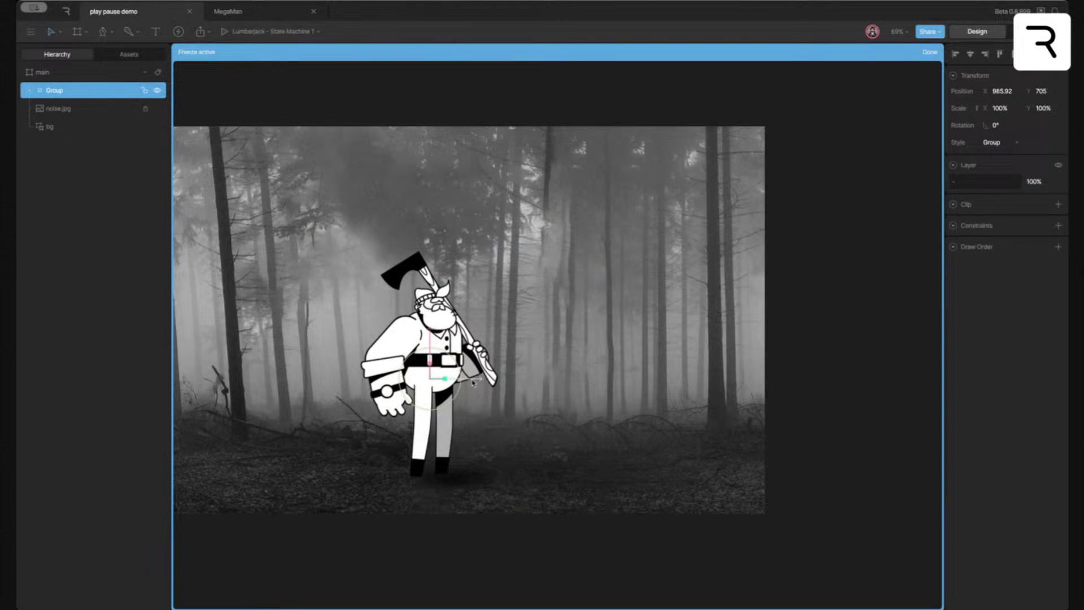
{"action": "left_click_drag", "start_coordinate": [430, 338], "coordinate": [426, 430]}
{"action": "left_click_drag", "start_coordinate": [473, 477], "coordinate": [480, 477]}
{"action": "key", "text": "y"}
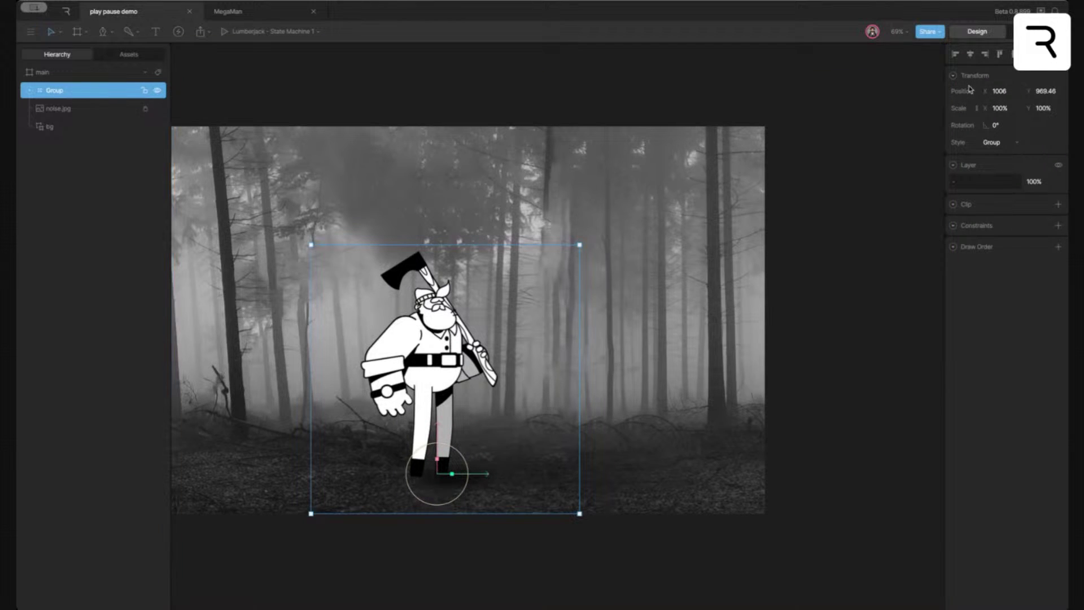
Show the animation area again, preview State Machine 1 with the Lumberjack in the scene, and stop playback
{"action": "left_click", "coordinate": [1033, 31]}
{"action": "left_click", "coordinate": [266, 462]}
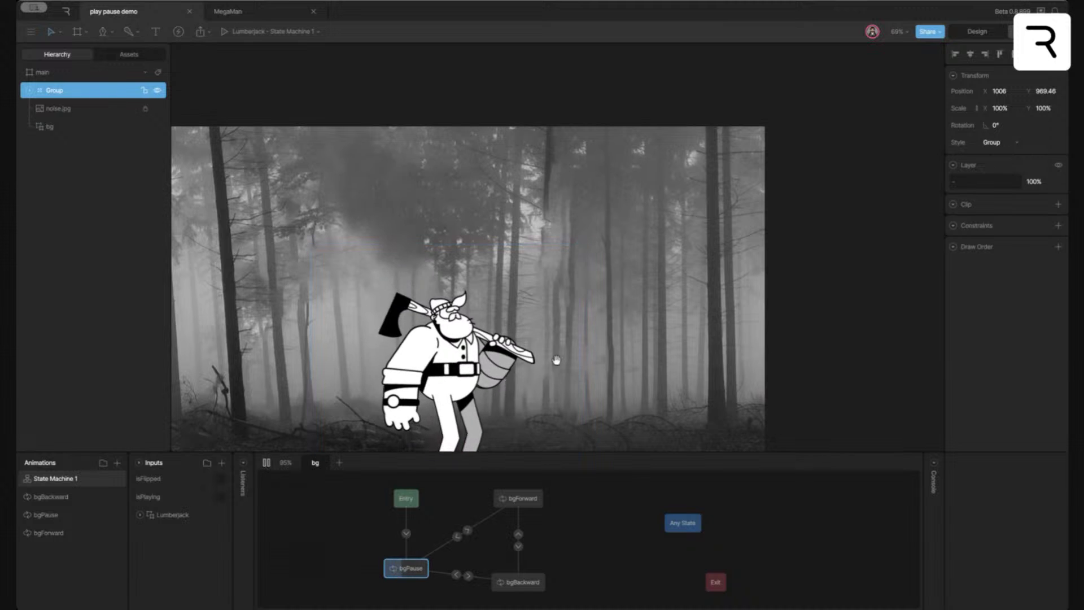
{"action": "scroll", "coordinate": [564, 237], "scroll_direction": "down", "scroll_amount": 5}
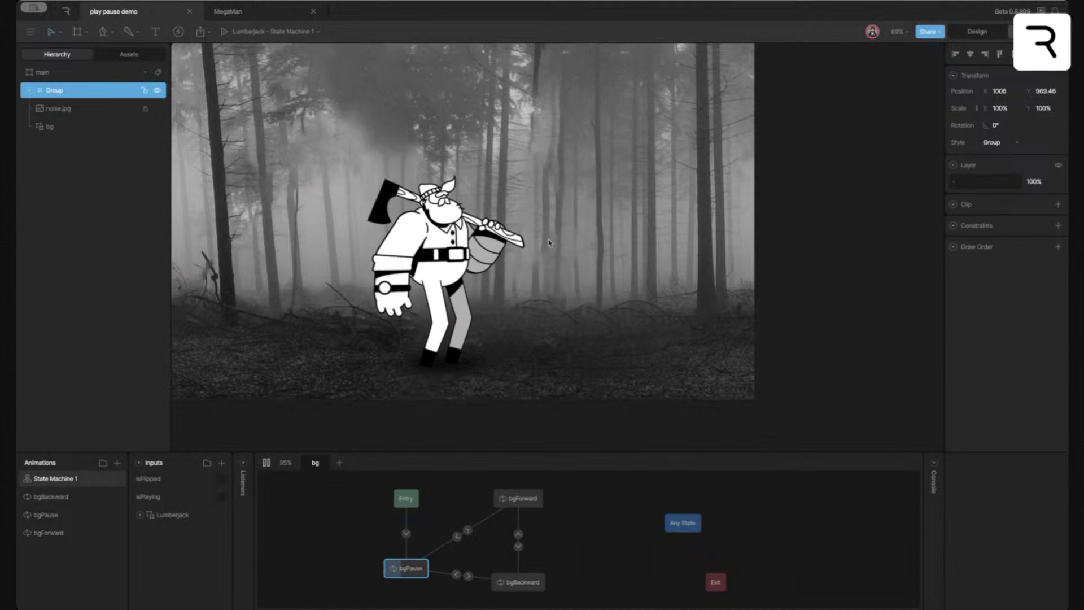
{"action": "left_click", "coordinate": [266, 462]}
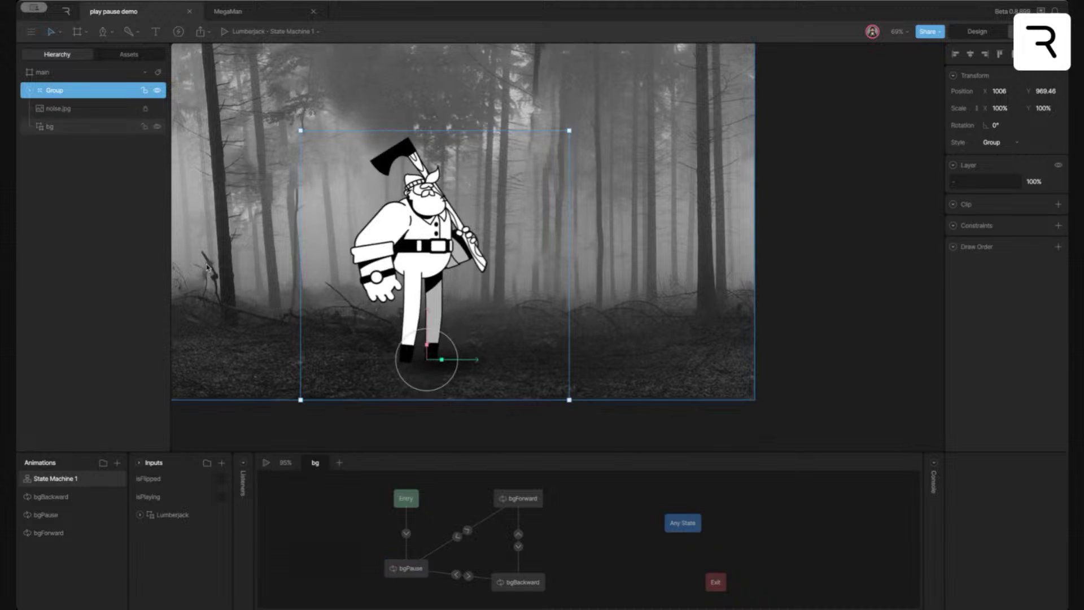
Rename the Lumberjack's group as character and place it below noise.jpg in the layer order
{"action": "type", "text": "character"}
{"action": "key", "text": "Return"}
{"action": "left_click_drag", "start_coordinate": [57, 94], "coordinate": [78, 113]}
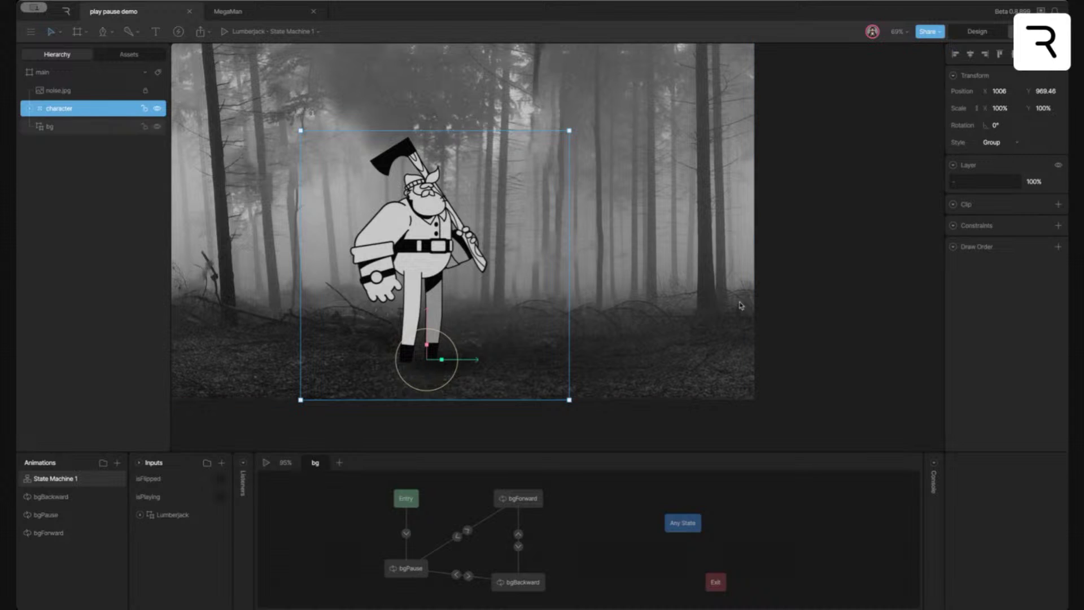
{"action": "left_click", "coordinate": [896, 354]}
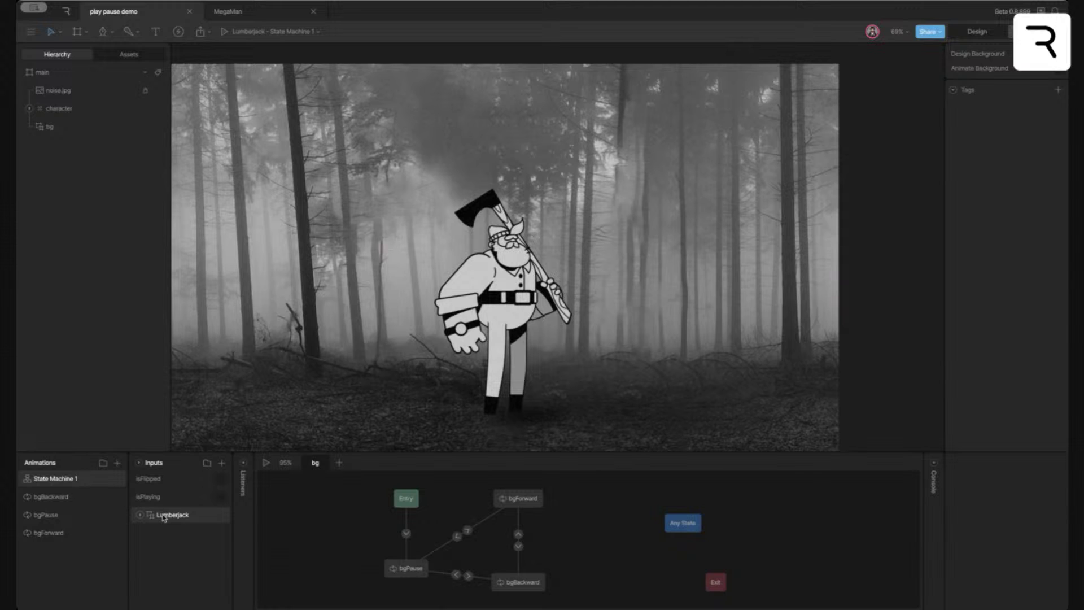
Examine the nested Lumberjack's walk input and its State Machine 1 options, including with the bgBackward animation selected
{"action": "left_click", "coordinate": [139, 516]}
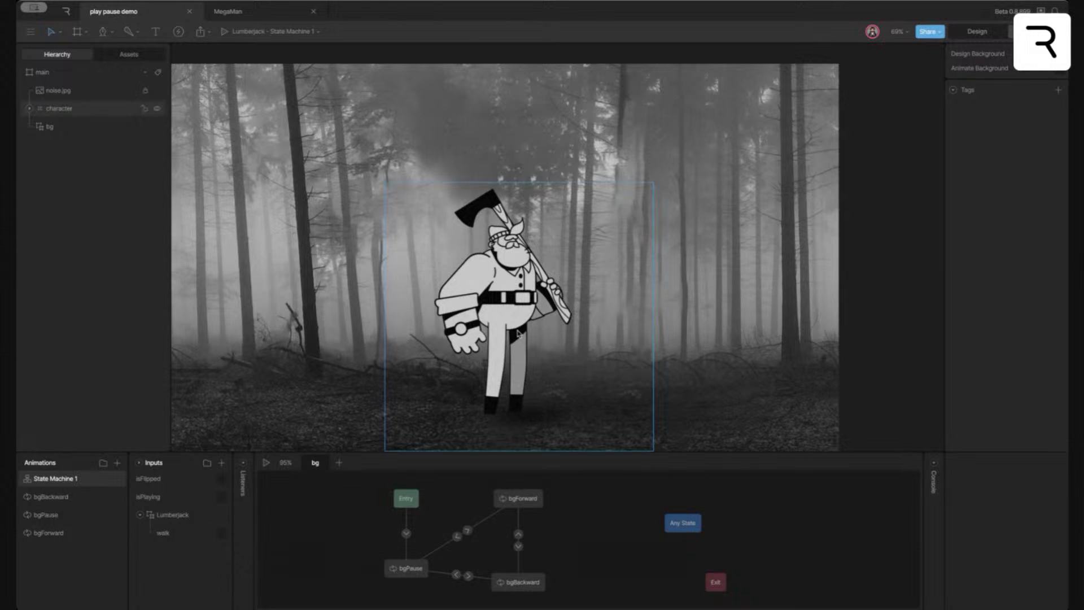
{"action": "double_click", "coordinate": [56, 107]}
{"action": "left_click", "coordinate": [70, 127]}
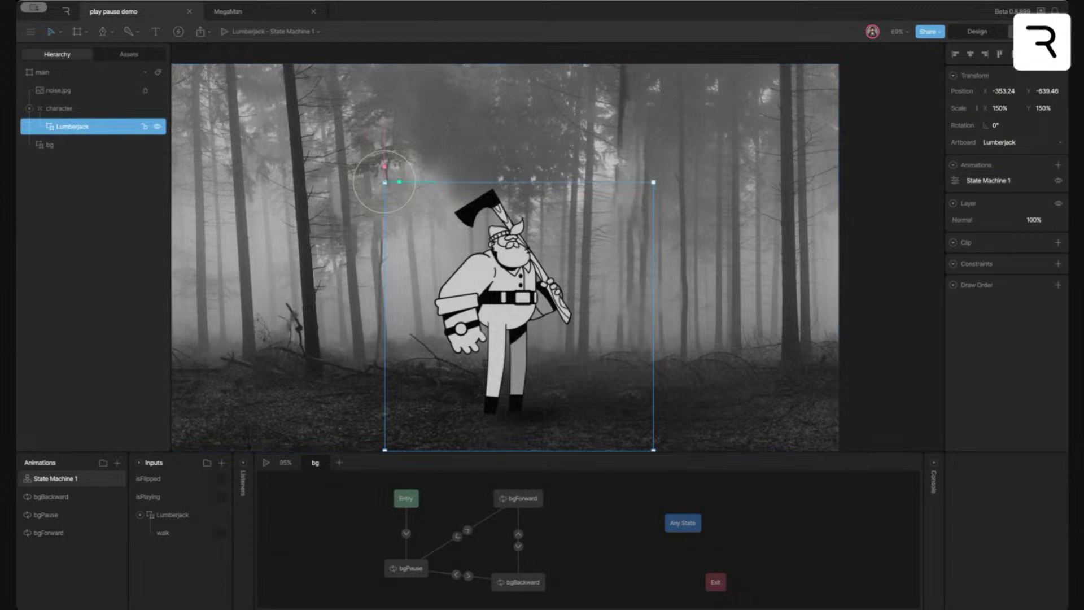
{"action": "left_click", "coordinate": [955, 182]}
{"action": "left_click", "coordinate": [955, 182]}
{"action": "left_click", "coordinate": [955, 182]}
{"action": "left_click", "coordinate": [955, 182]}
{"action": "left_click", "coordinate": [51, 496]}
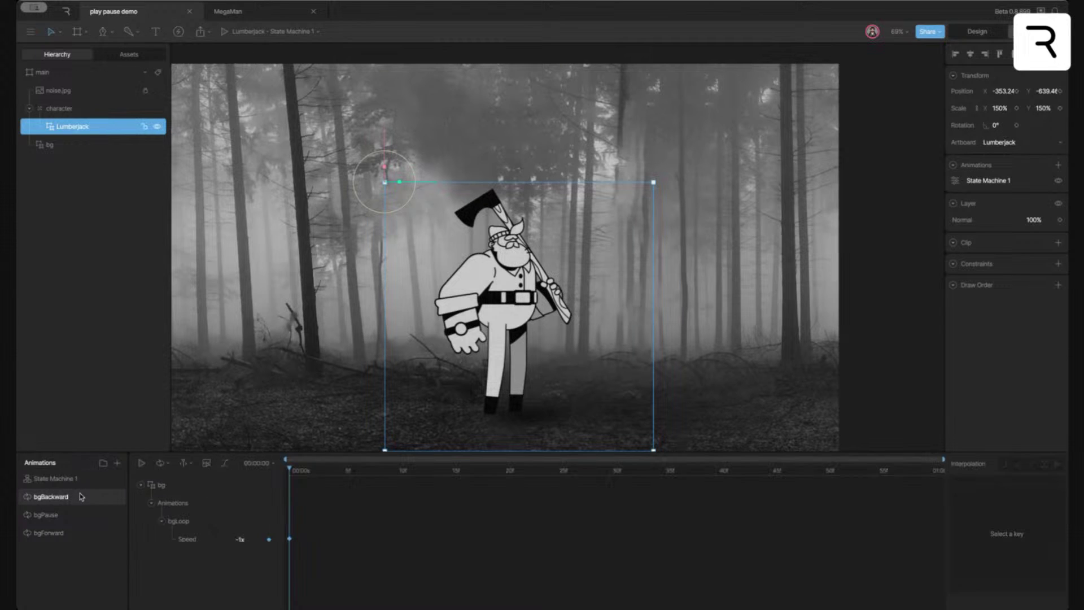
{"action": "left_click", "coordinate": [955, 181]}
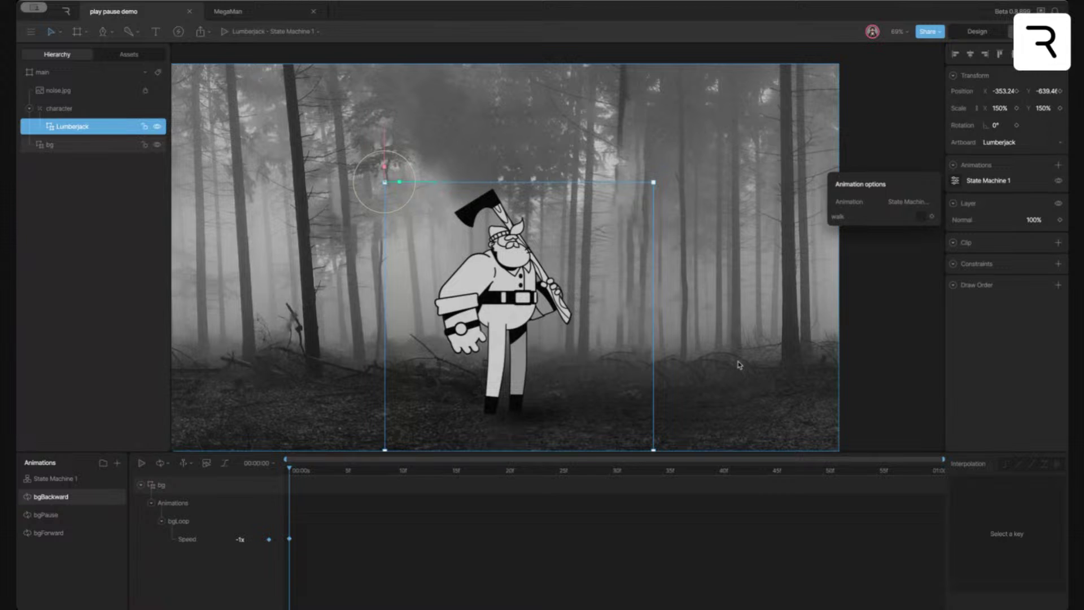
Key the nested Lumberjack's walk input as on in both the bgForward and bgBackward animations
{"action": "left_click", "coordinate": [66, 532]}
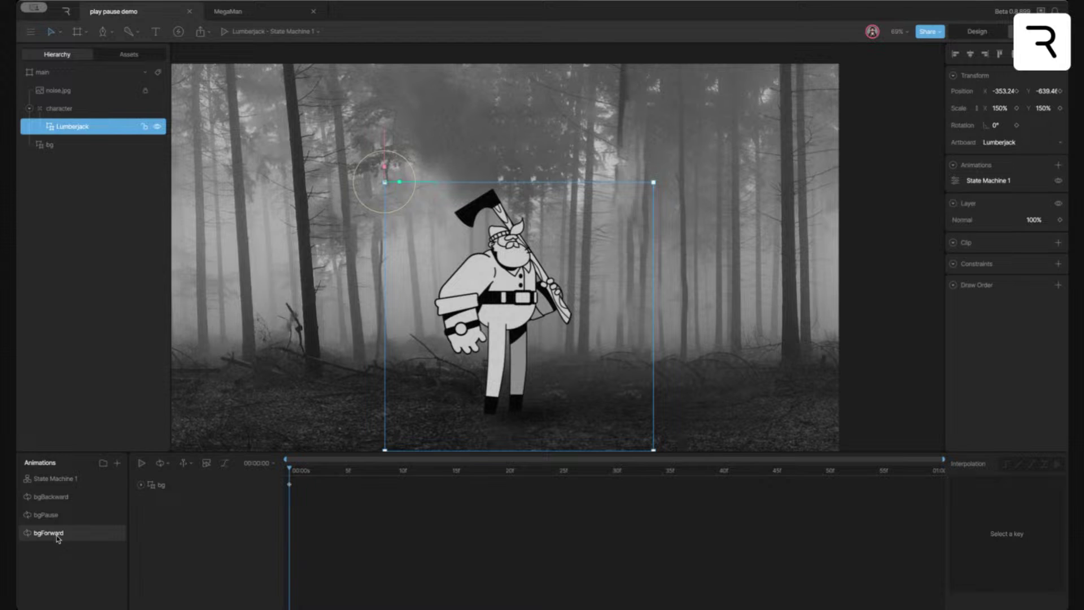
{"action": "left_click", "coordinate": [954, 184]}
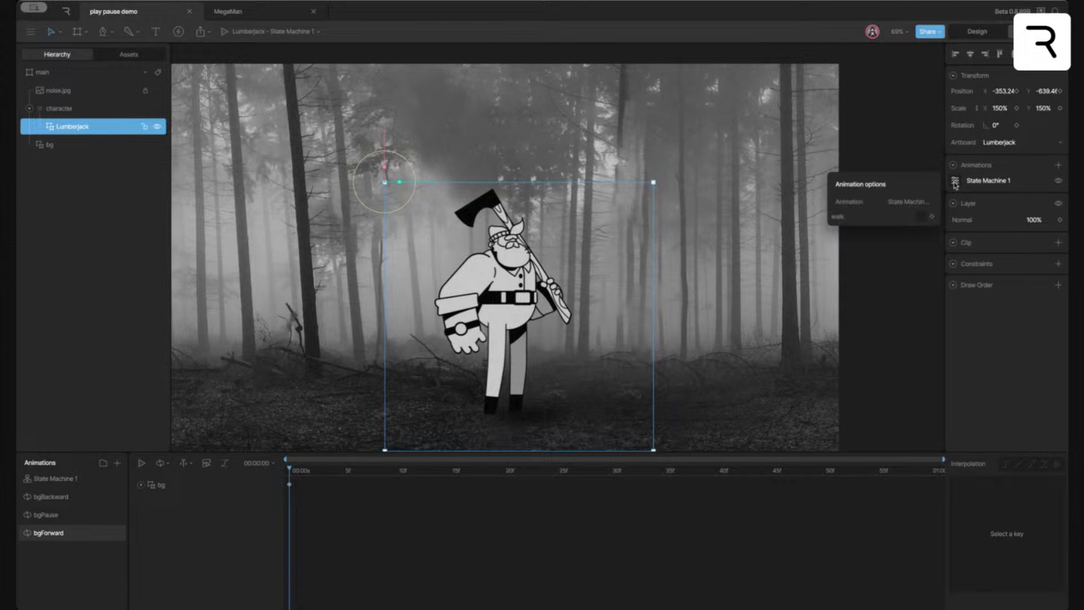
{"action": "left_click", "coordinate": [918, 219]}
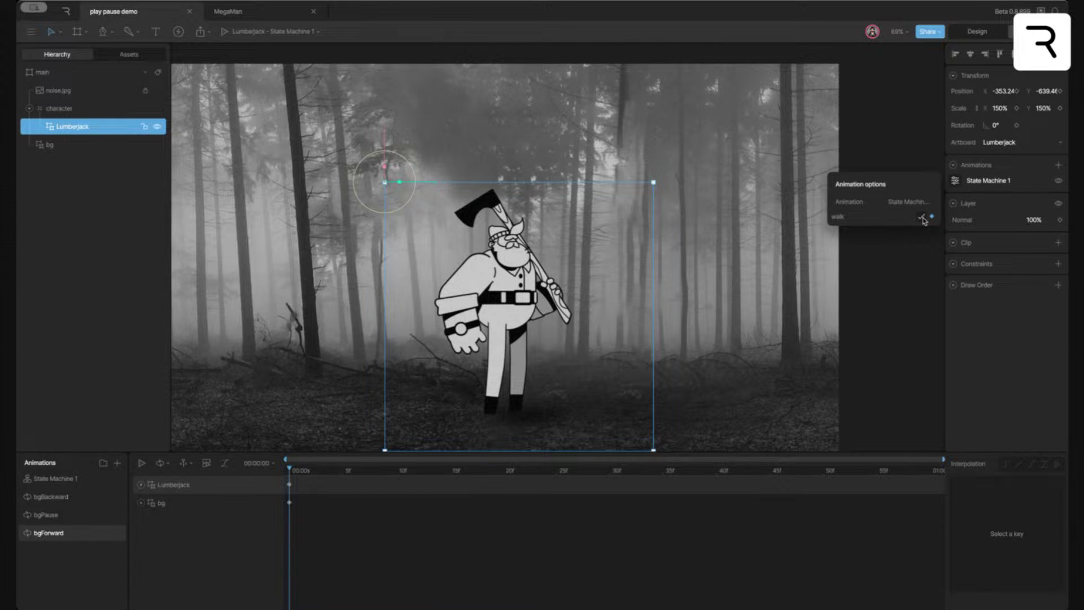
{"action": "left_click", "coordinate": [60, 497]}
{"action": "left_click", "coordinate": [954, 181]}
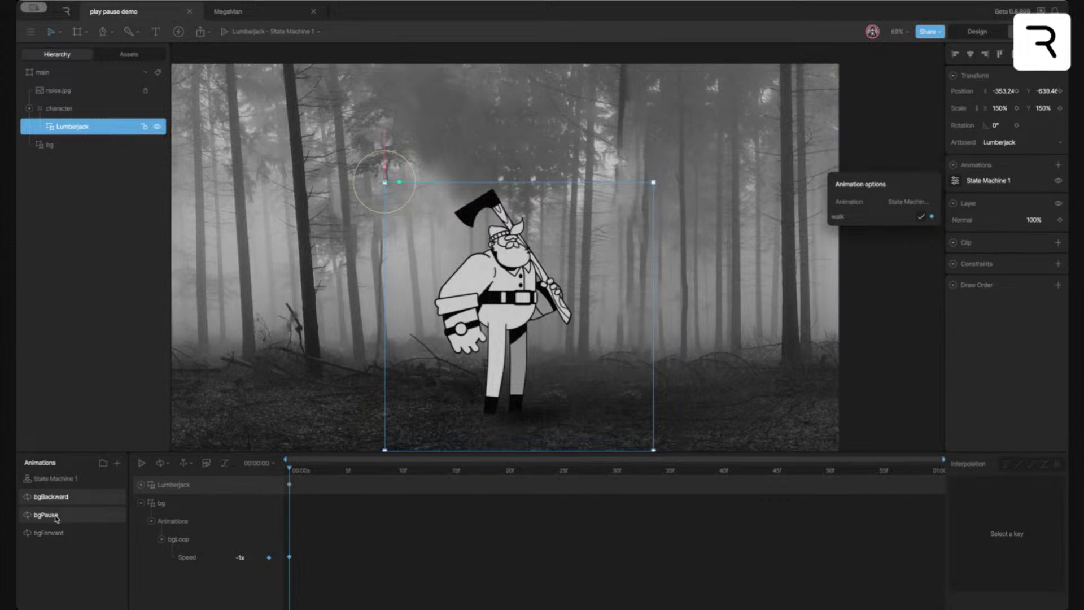
Key the nested Lumberjack's walk input as off in the bgPause animation
{"action": "left_click", "coordinate": [78, 519]}
{"action": "left_click", "coordinate": [955, 182]}
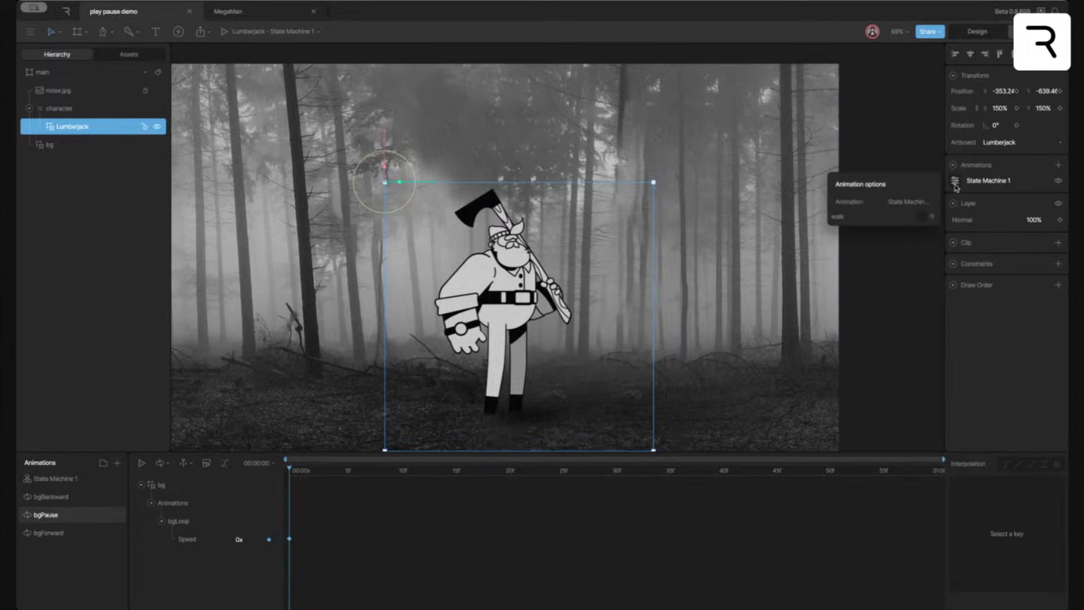
{"action": "left_click", "coordinate": [930, 218]}
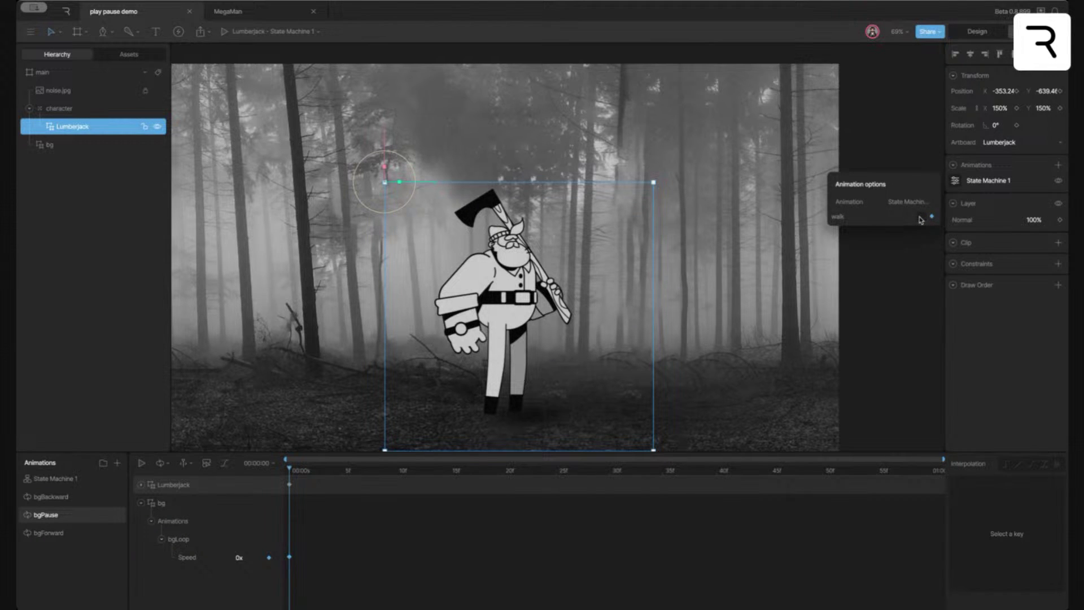
Play State Machine 1 and toggle isPlaying repeatedly to preview the Lumberjack walking and stopping, leaving isPlaying off
{"action": "left_click", "coordinate": [57, 479]}
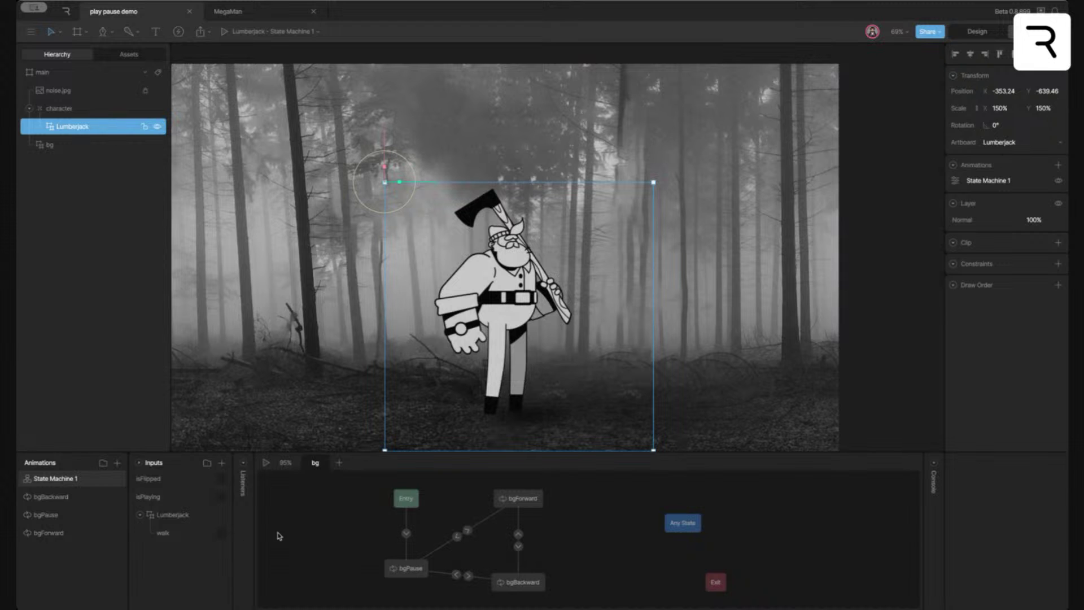
{"action": "left_click", "coordinate": [266, 462]}
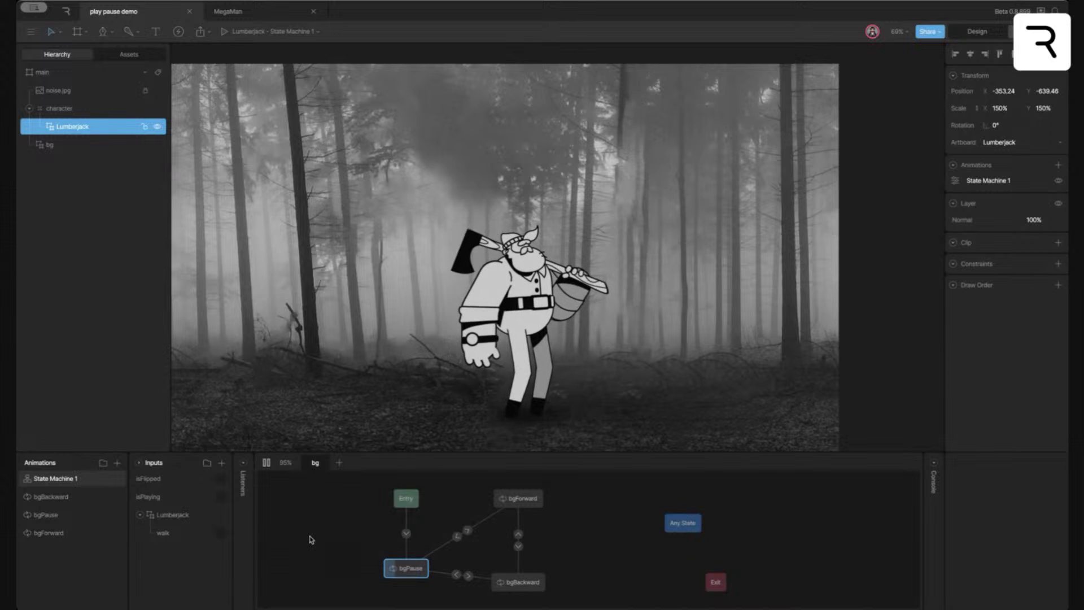
{"action": "left_click", "coordinate": [220, 497]}
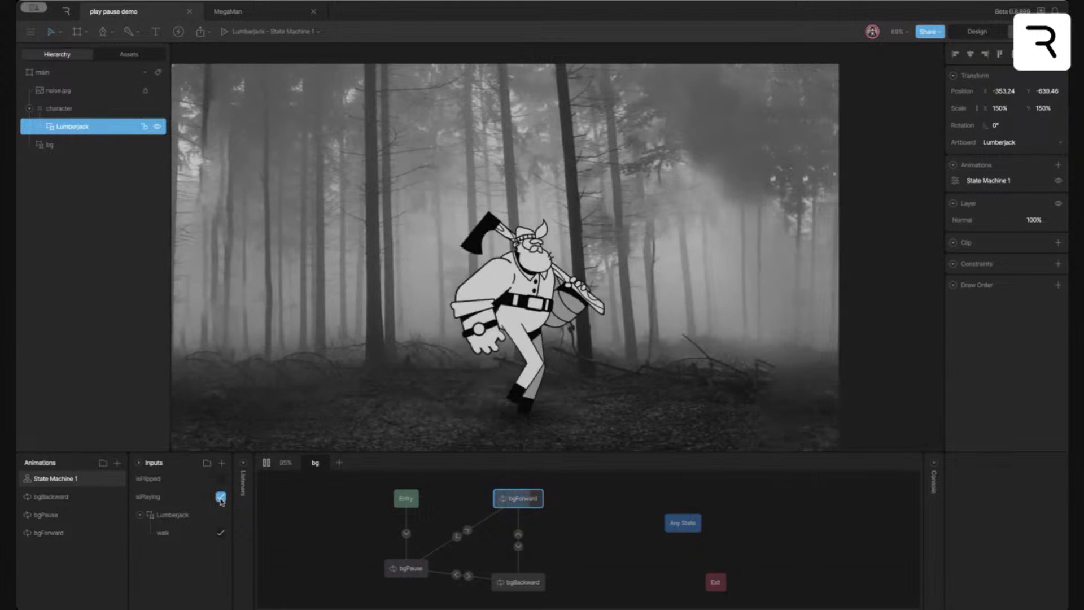
{"action": "left_click", "coordinate": [220, 497]}
{"action": "left_click", "coordinate": [220, 496]}
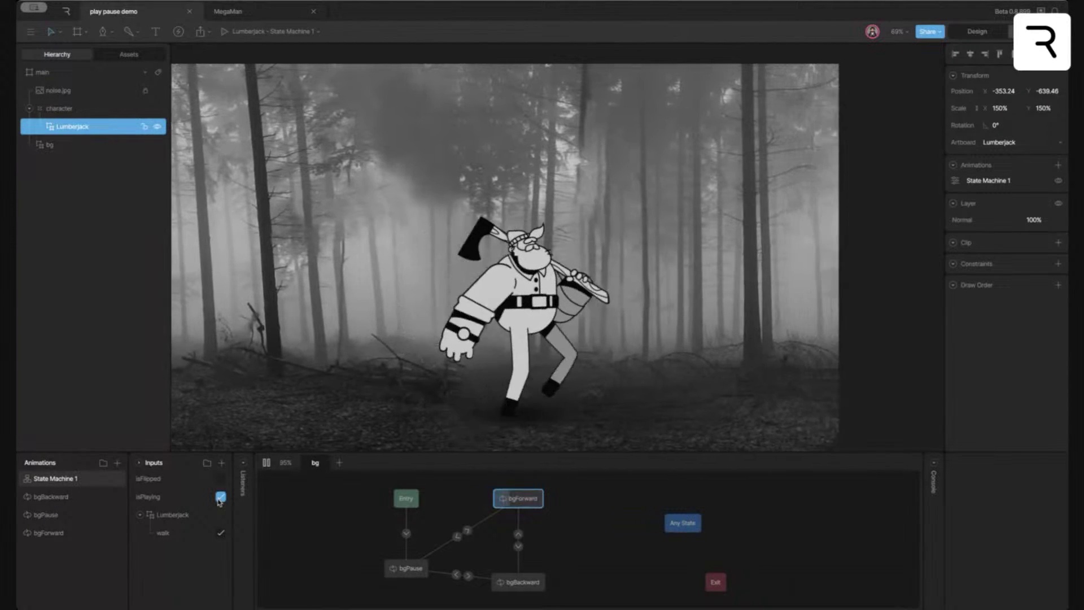
{"action": "left_click", "coordinate": [220, 496]}
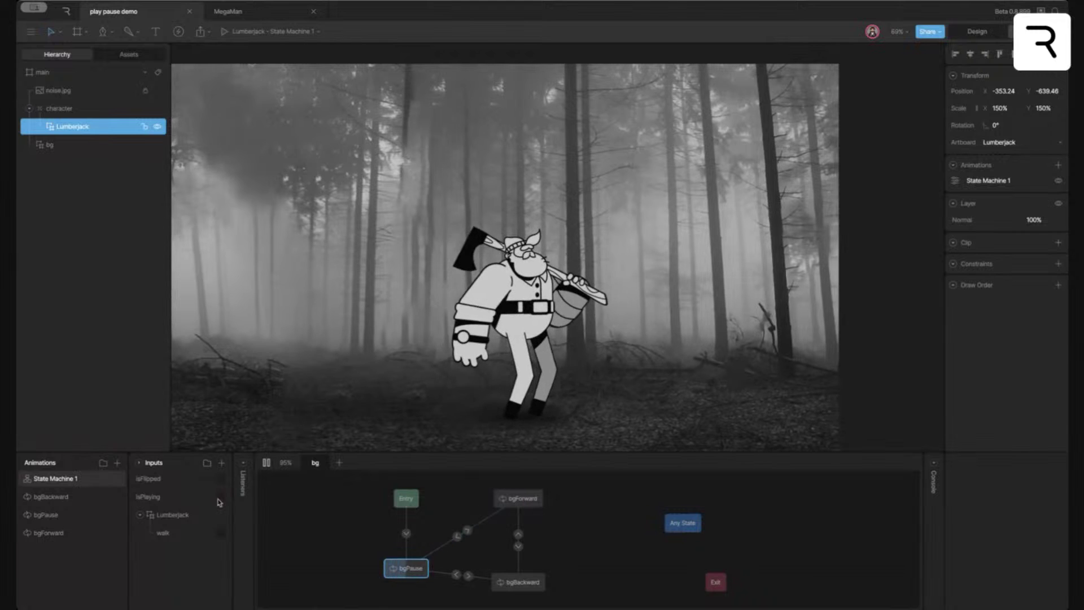
{"action": "left_click", "coordinate": [220, 496]}
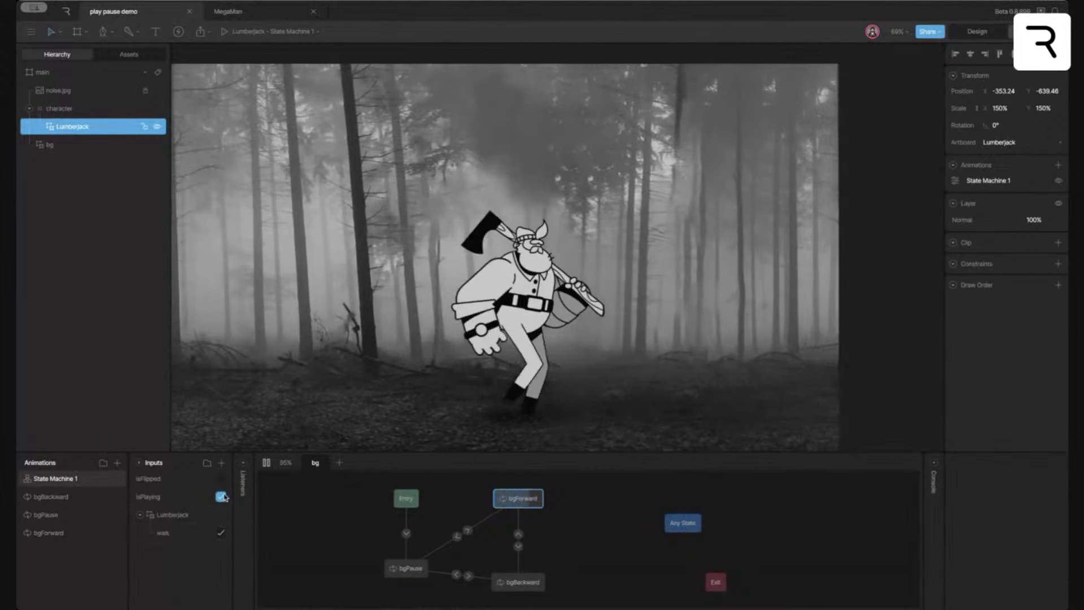
{"action": "left_click", "coordinate": [220, 497]}
{"action": "left_click", "coordinate": [220, 497]}
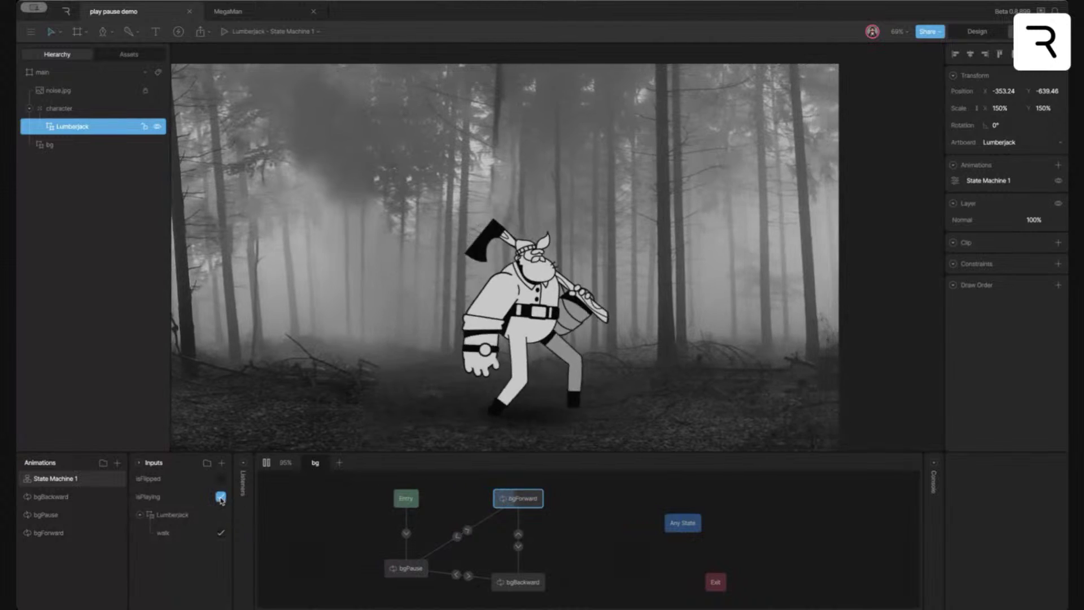
{"action": "left_click", "coordinate": [220, 497]}
{"action": "left_click", "coordinate": [220, 497]}
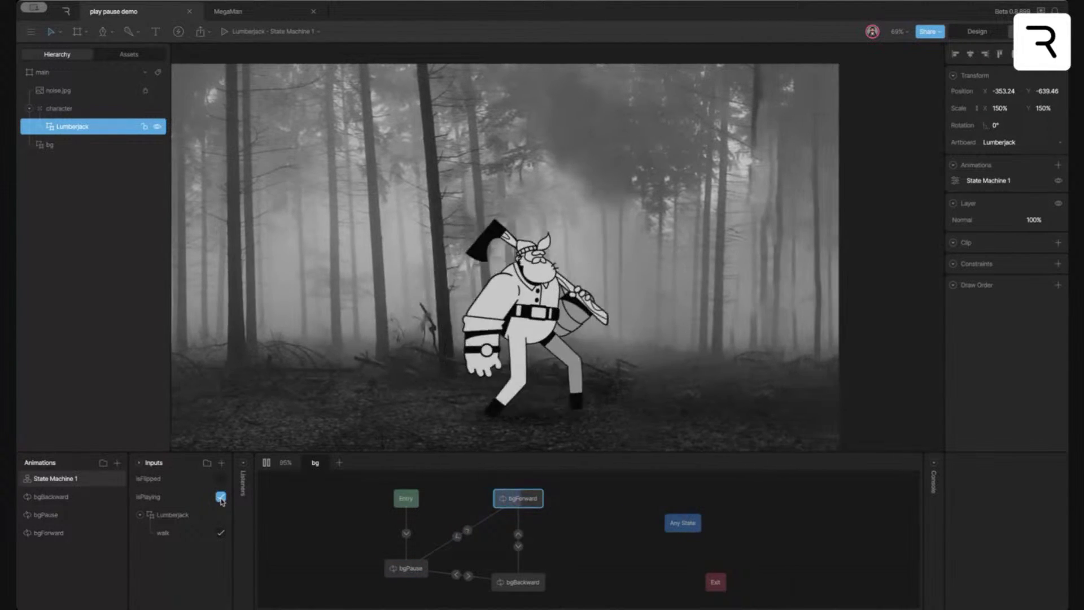
{"action": "left_click", "coordinate": [221, 497]}
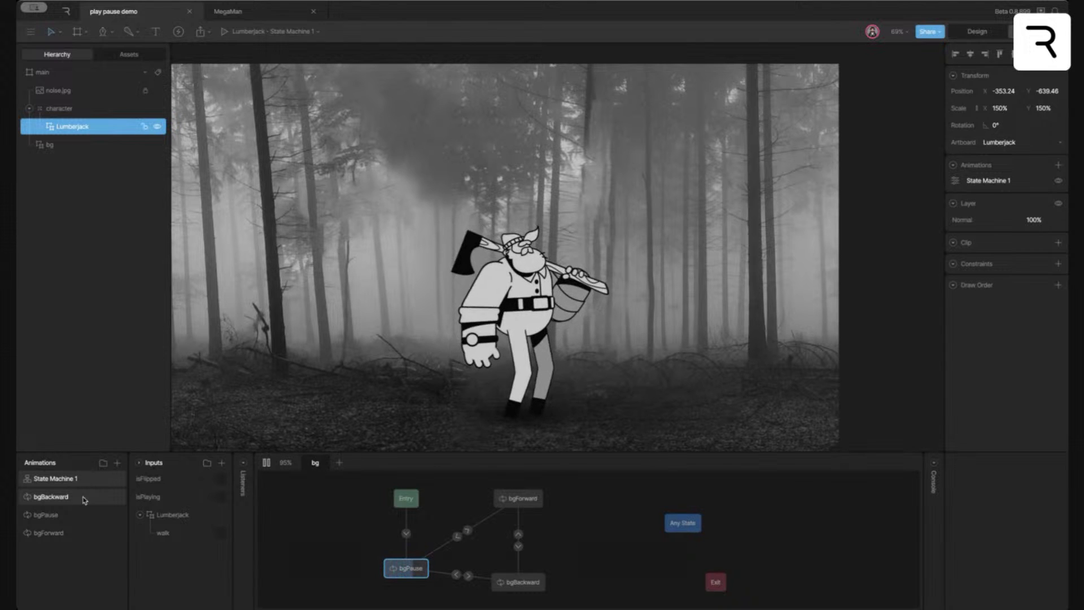
Add a second layer to State Machine 1 and name it characterDirection
{"action": "left_click", "coordinate": [339, 462]}
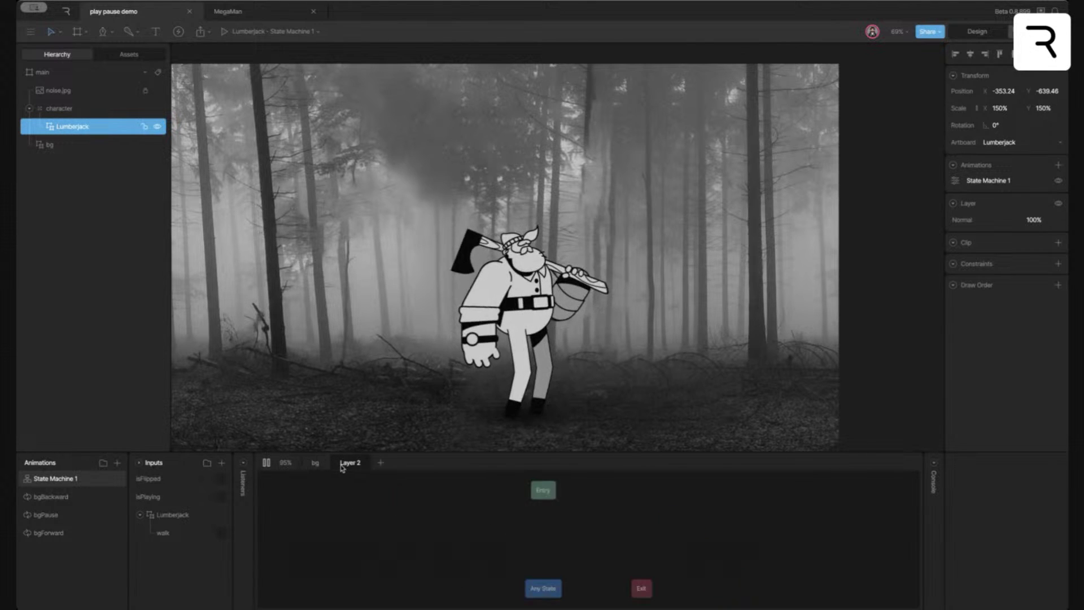
{"action": "double_click", "coordinate": [351, 463]}
{"action": "type", "text": "ch"}
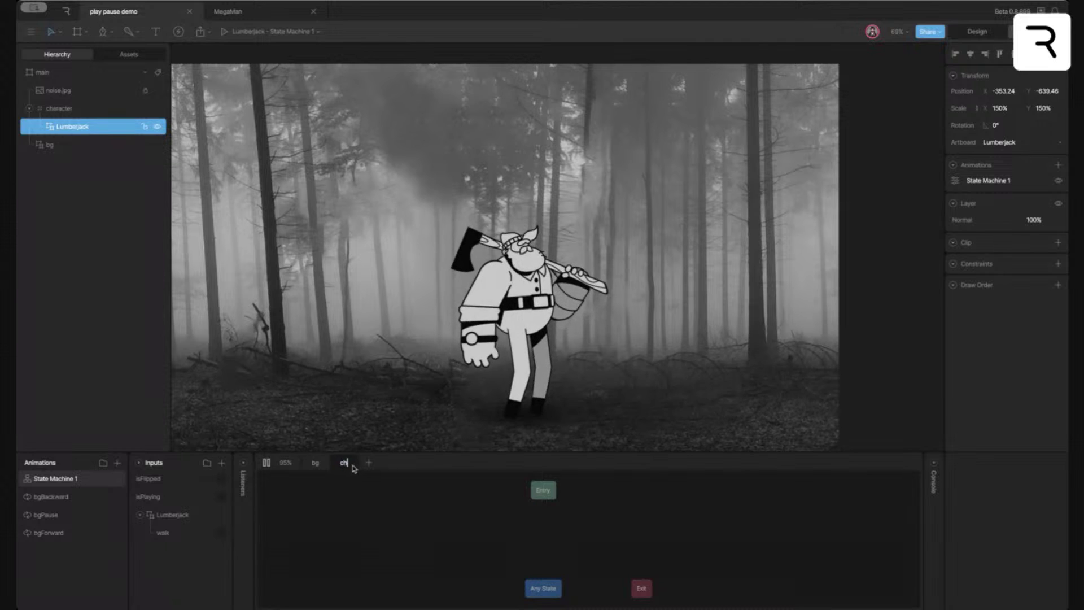
{"action": "type", "text": "aracterDirection"}
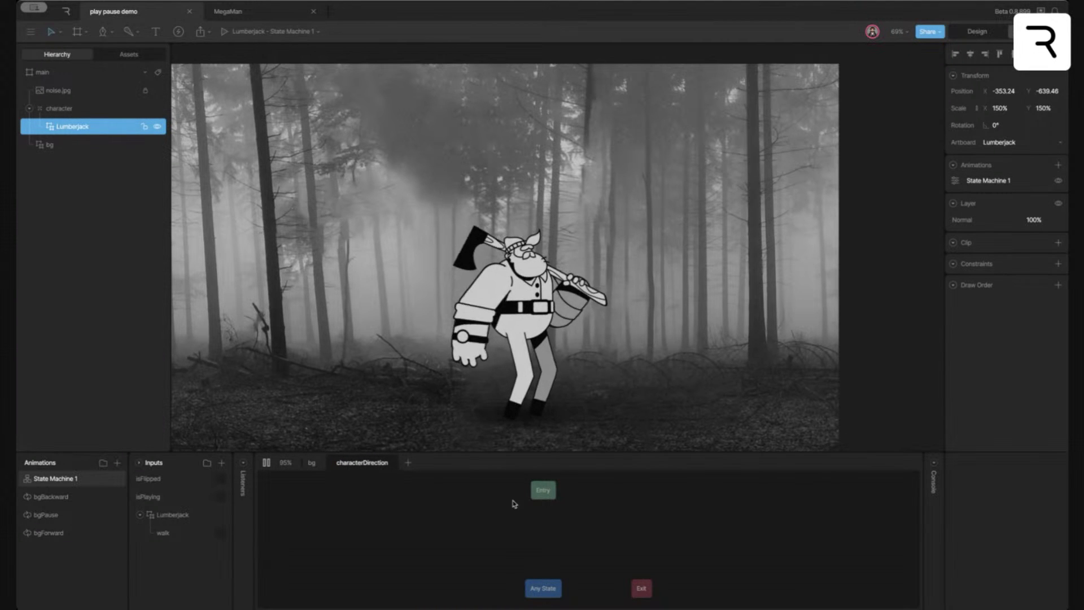
Create a timeline animation for the character's forward direction, named charactereForward, and key the character group's X scale at 100%
{"action": "left_click_drag", "start_coordinate": [542, 489], "coordinate": [458, 500]}
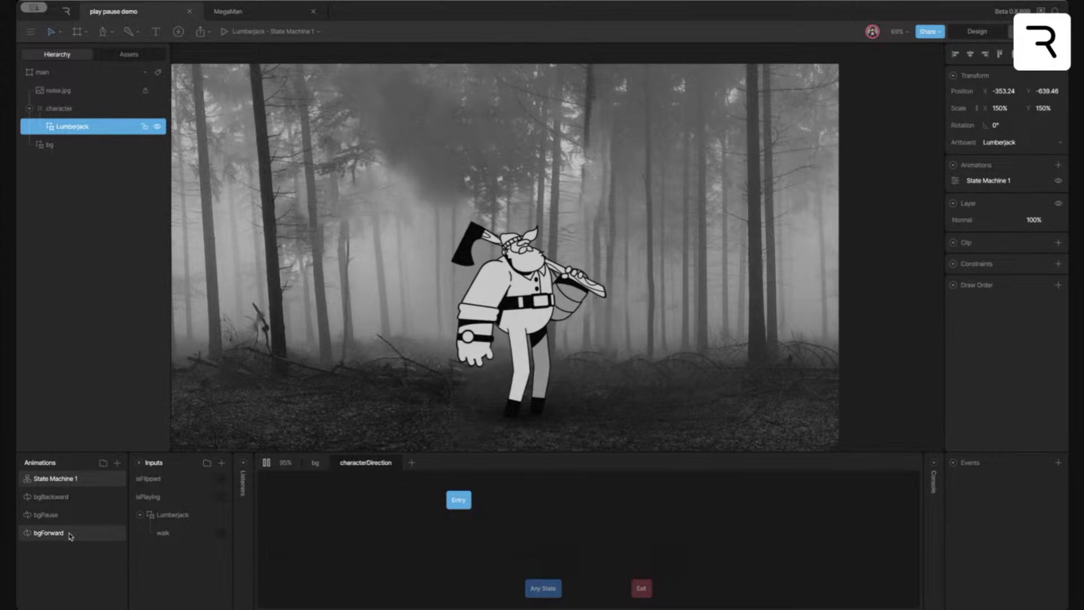
{"action": "mouse_move", "coordinate": [70, 536]}
{"action": "left_mouse_down"}
{"action": "mouse_move", "coordinate": [432, 568]}
{"action": "mouse_move", "coordinate": [84, 535]}
{"action": "left_mouse_up"}
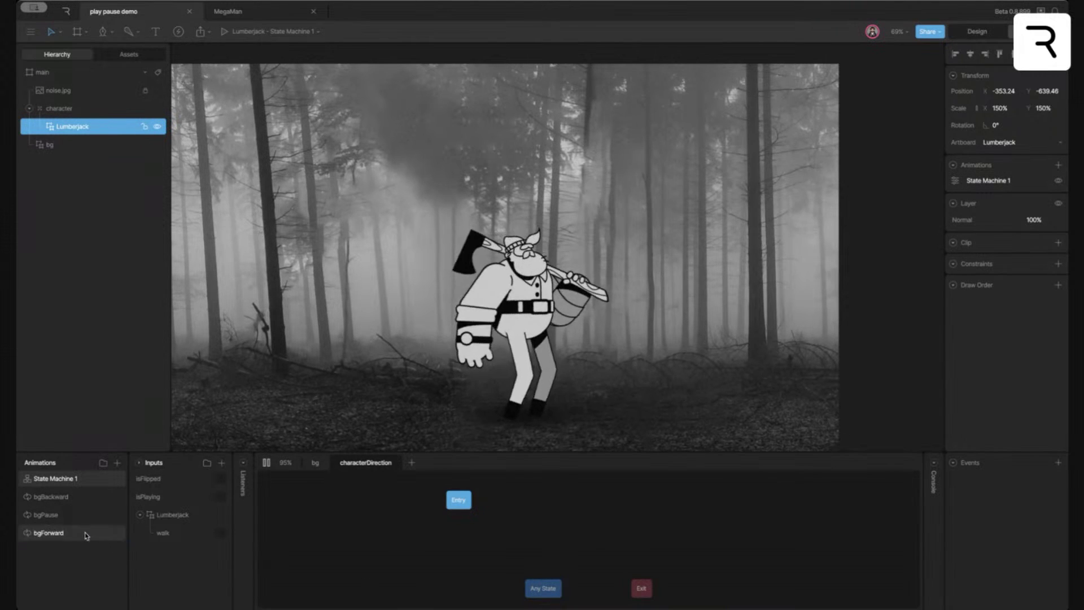
{"action": "left_click", "coordinate": [117, 463]}
{"action": "left_click", "coordinate": [133, 486]}
{"action": "double_click", "coordinate": [61, 478]}
{"action": "type", "text": "character"}
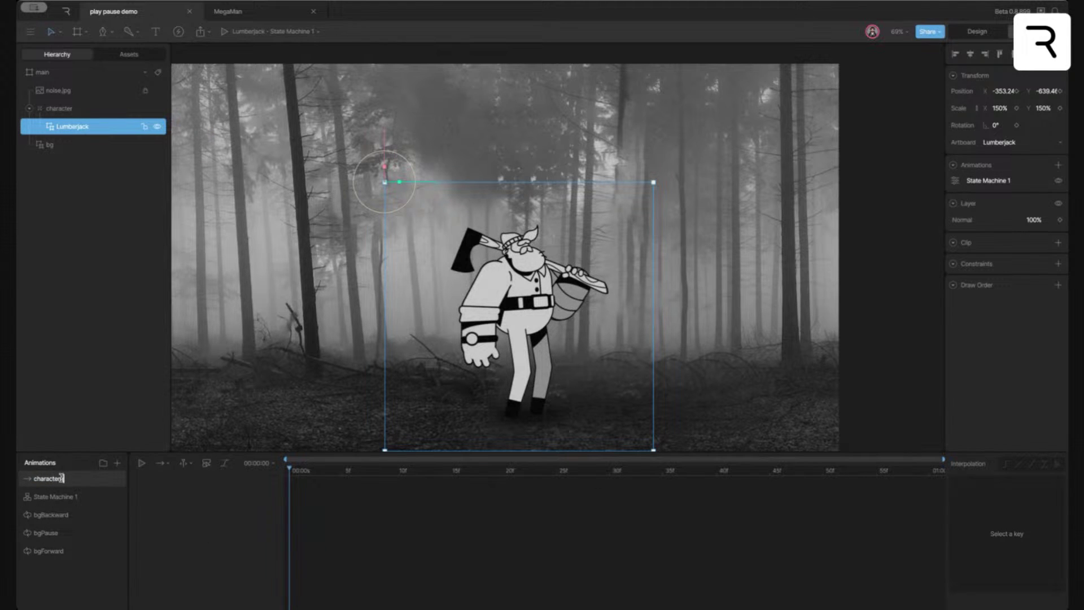
{"action": "type", "text": "Forward"}
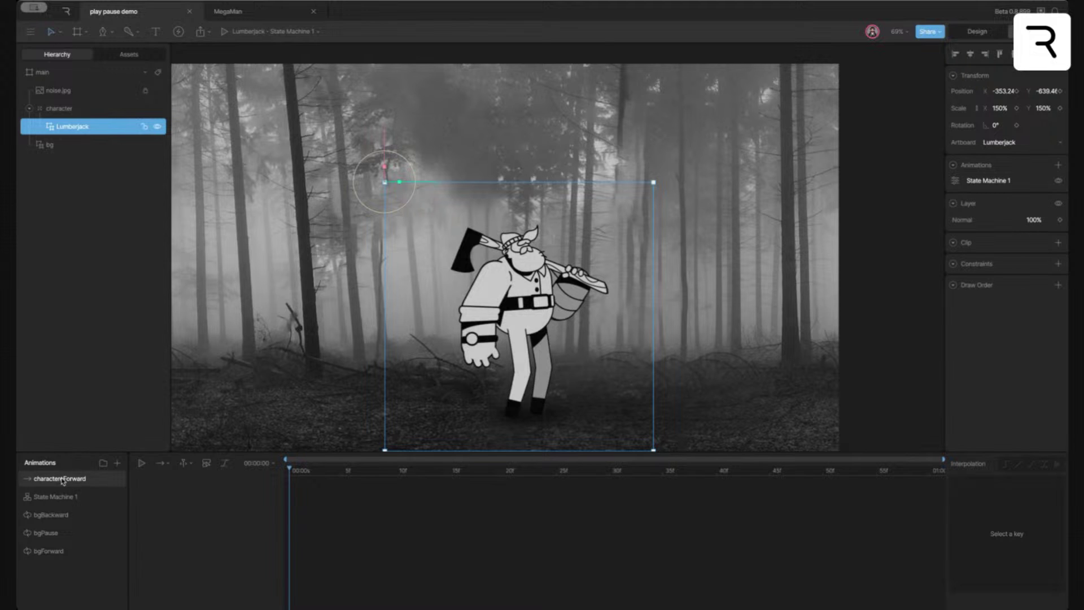
{"action": "left_click", "coordinate": [80, 109]}
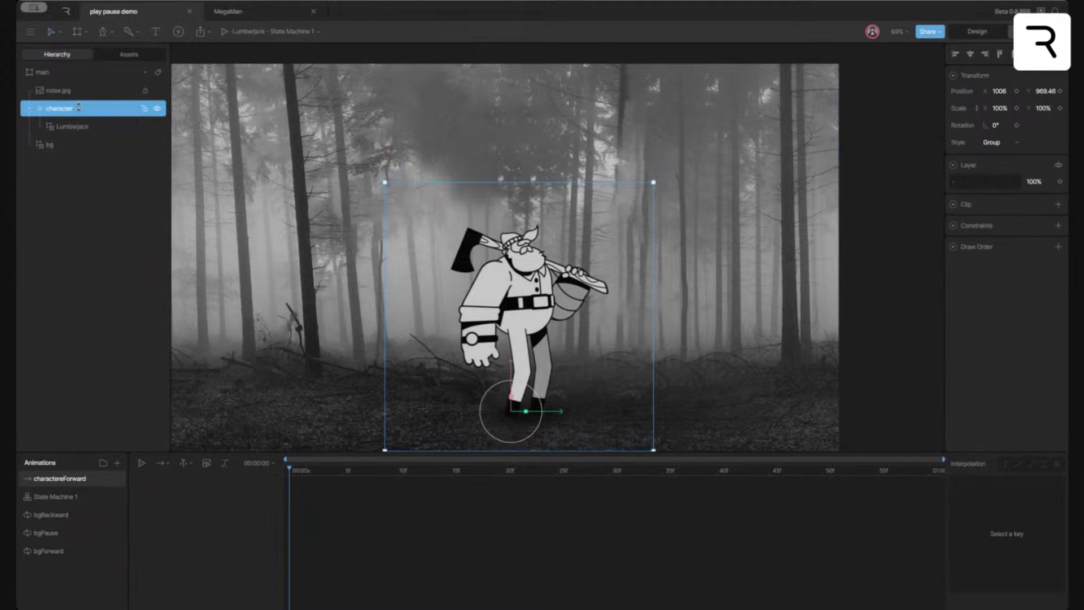
{"action": "left_click", "coordinate": [1017, 109]}
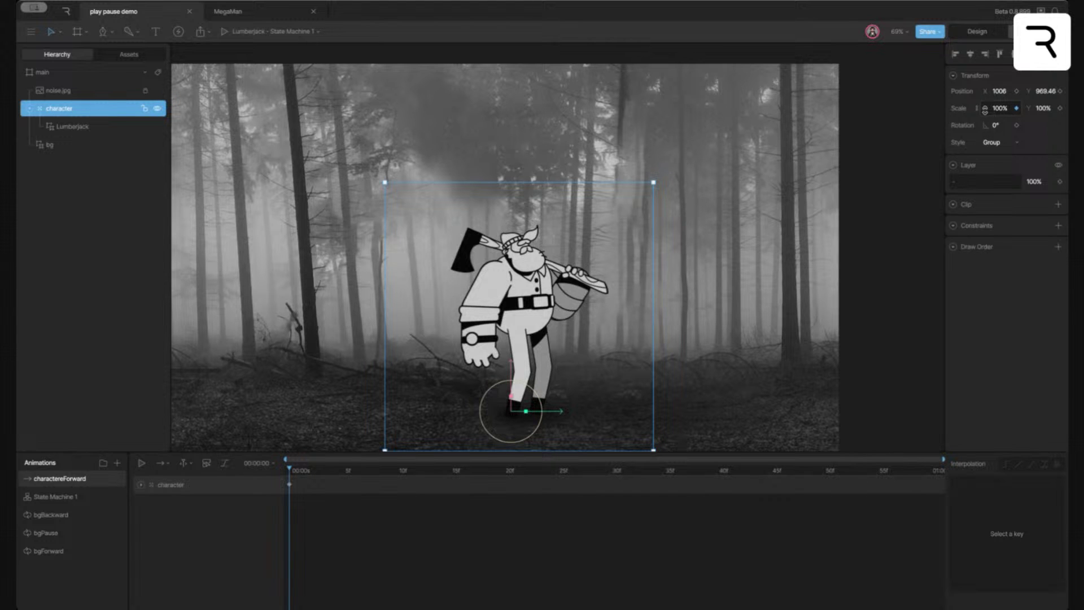
Duplicate the forward character timeline and correct the original's name to characterForward
{"action": "right_click", "coordinate": [77, 479]}
{"action": "left_click", "coordinate": [90, 515]}
{"action": "double_click", "coordinate": [63, 496]}
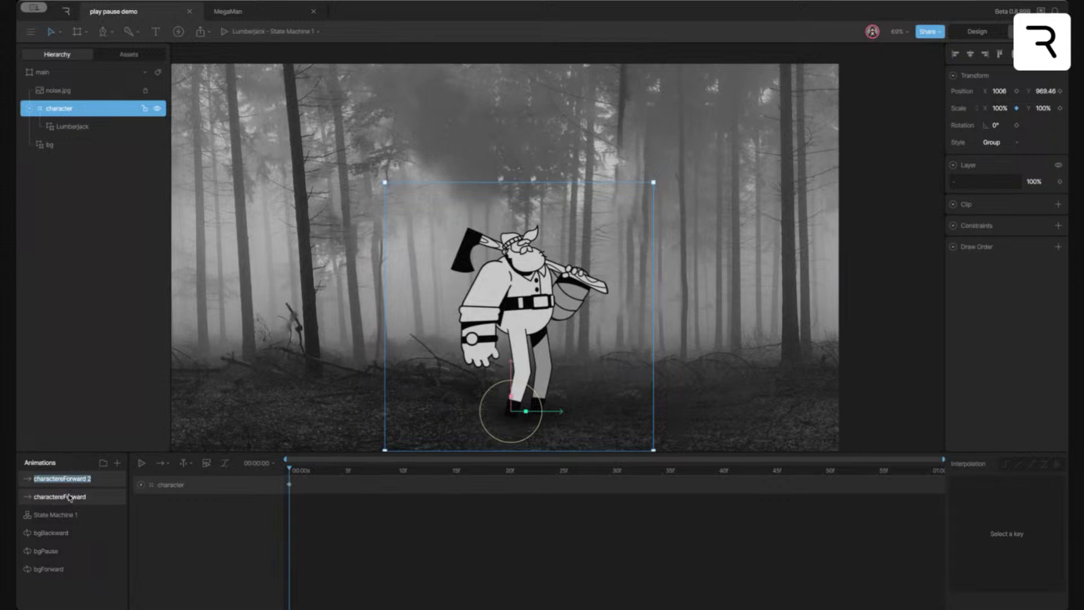
{"action": "key", "text": "BackSpace"}
{"action": "key", "text": "Return"}
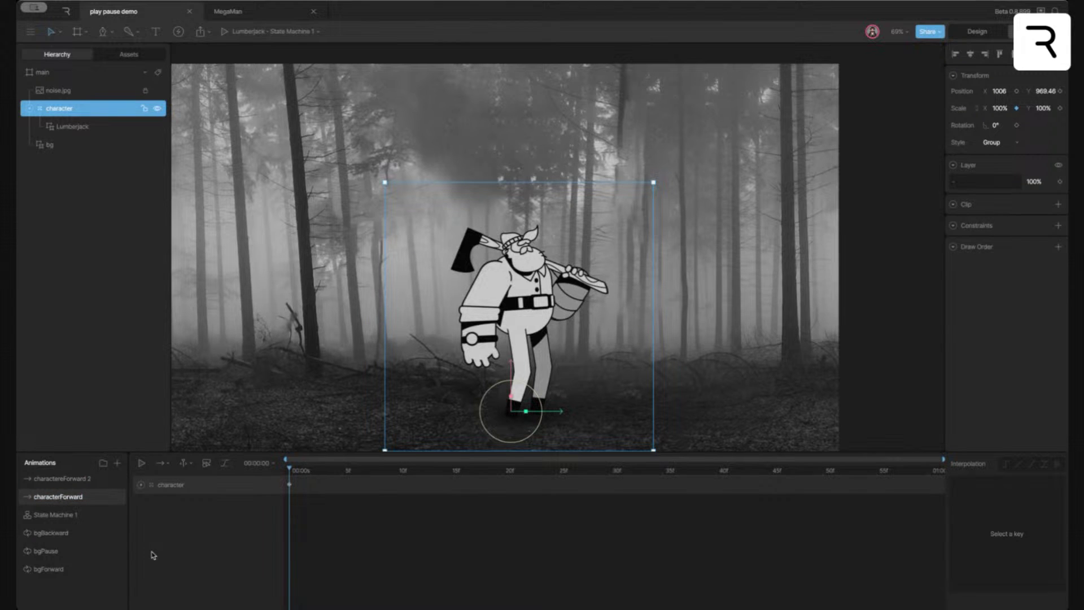
Rename the duplicated timeline characterBackward
{"action": "double_click", "coordinate": [74, 483]}
{"action": "left_click_drag", "start_coordinate": [94, 480], "coordinate": [62, 478]}
{"action": "key", "text": "BackSpace"}
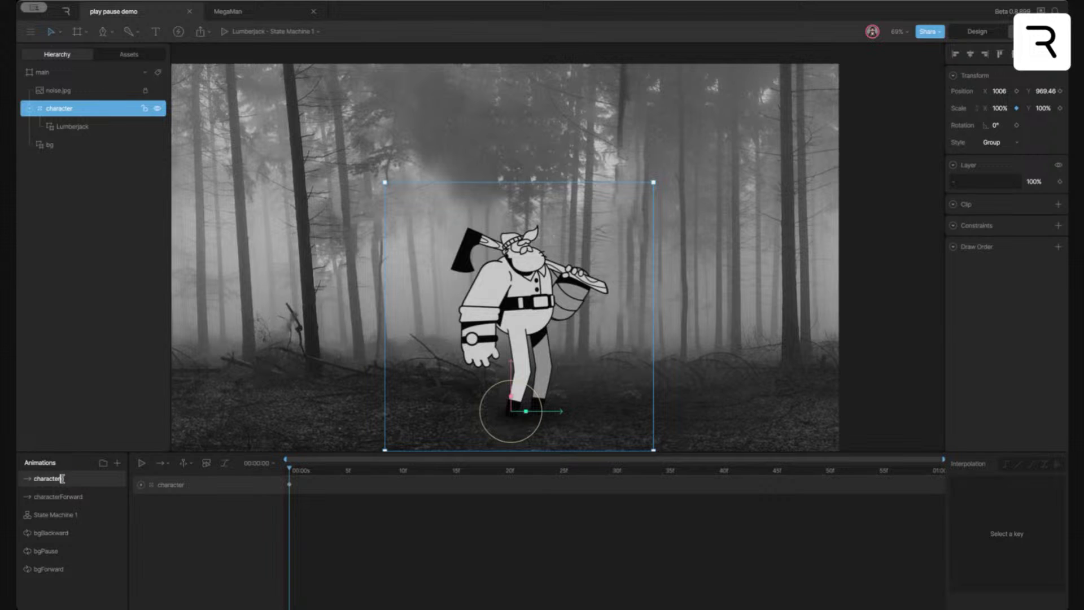
{"action": "type", "text": "B"}
{"action": "key", "text": "BackSpace"}
Set the character group's keyed X scale to -100% in the characterBackward timeline
{"action": "left_click", "coordinate": [141, 484]}
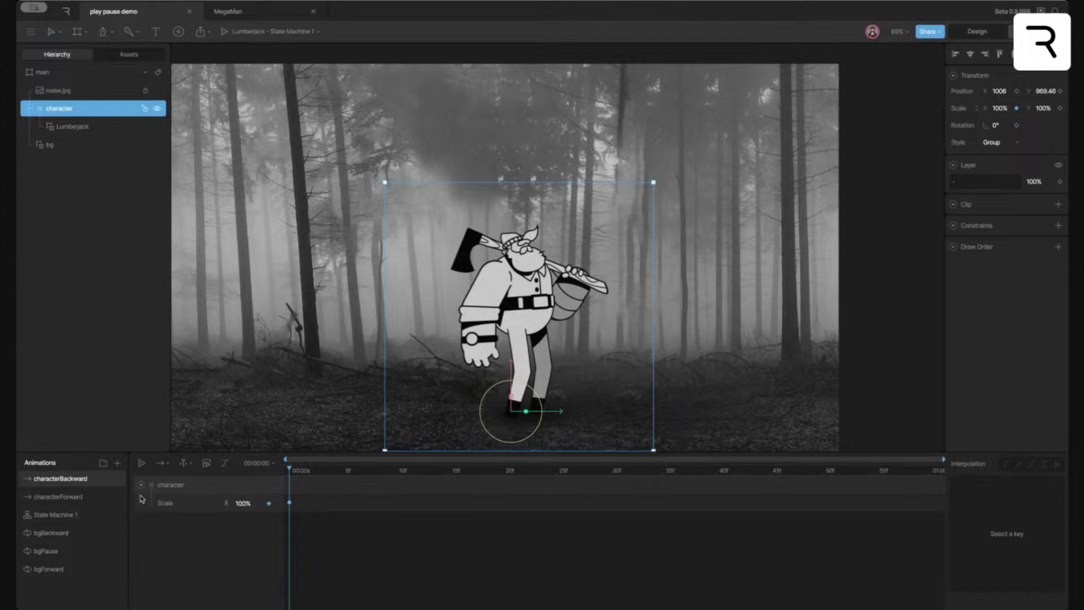
{"action": "left_click", "coordinate": [237, 502]}
{"action": "key", "text": "BackSpace"}
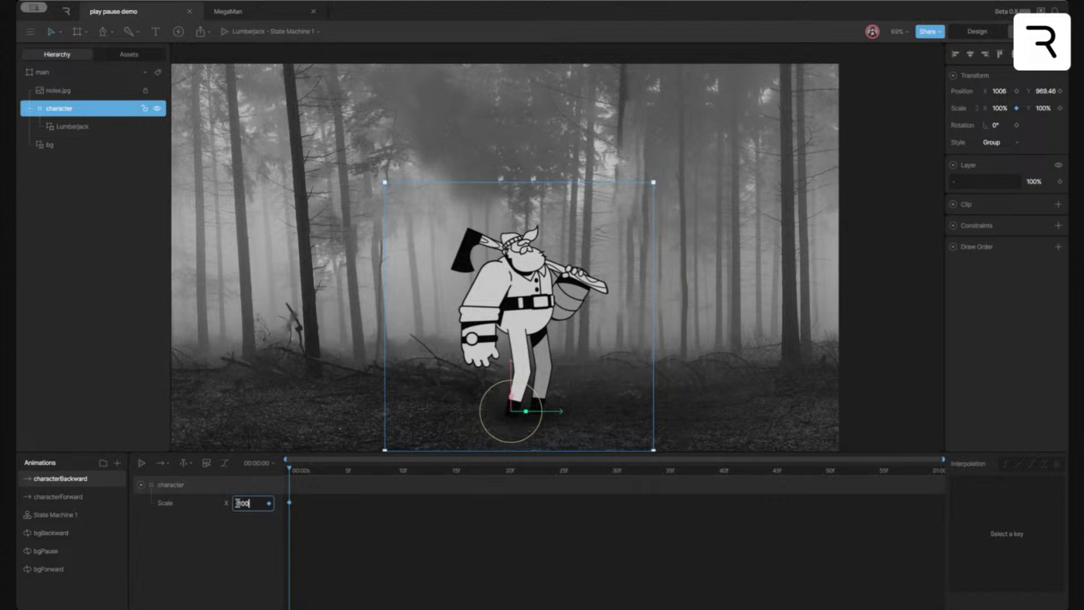
{"action": "type", "text": "-100"}
{"action": "key", "text": "Return"}
Add characterForward and characterBackward as states in State Machine 1's characterDirection layer, with Entry leading to characterForward
{"action": "left_click", "coordinate": [78, 515]}
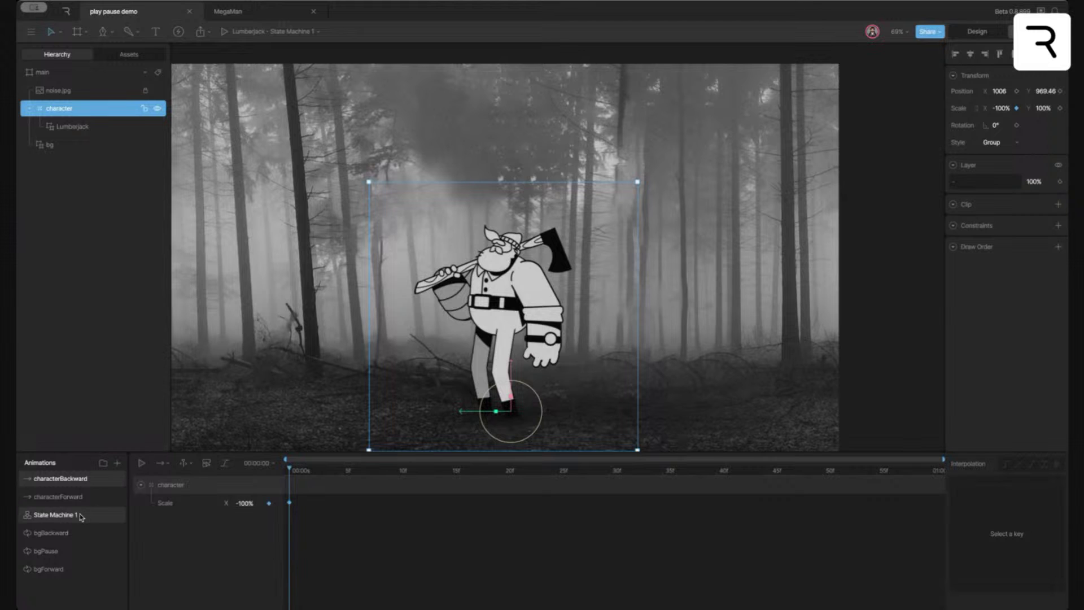
{"action": "left_click_drag", "start_coordinate": [458, 499], "coordinate": [406, 505]}
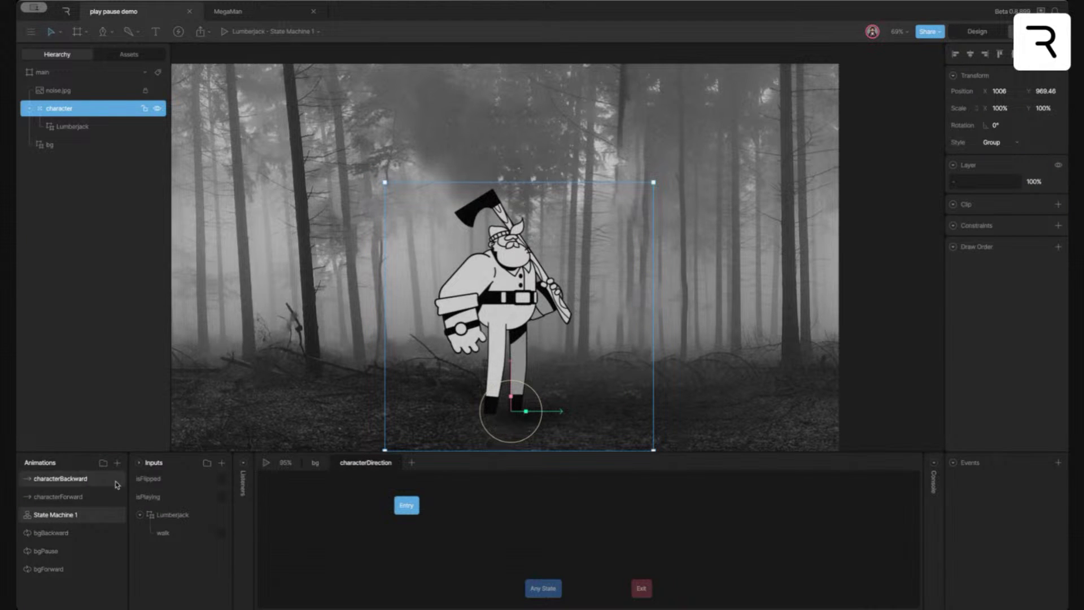
{"action": "left_click_drag", "start_coordinate": [80, 498], "coordinate": [410, 578]}
{"action": "left_click_drag", "start_coordinate": [75, 479], "coordinate": [508, 514]}
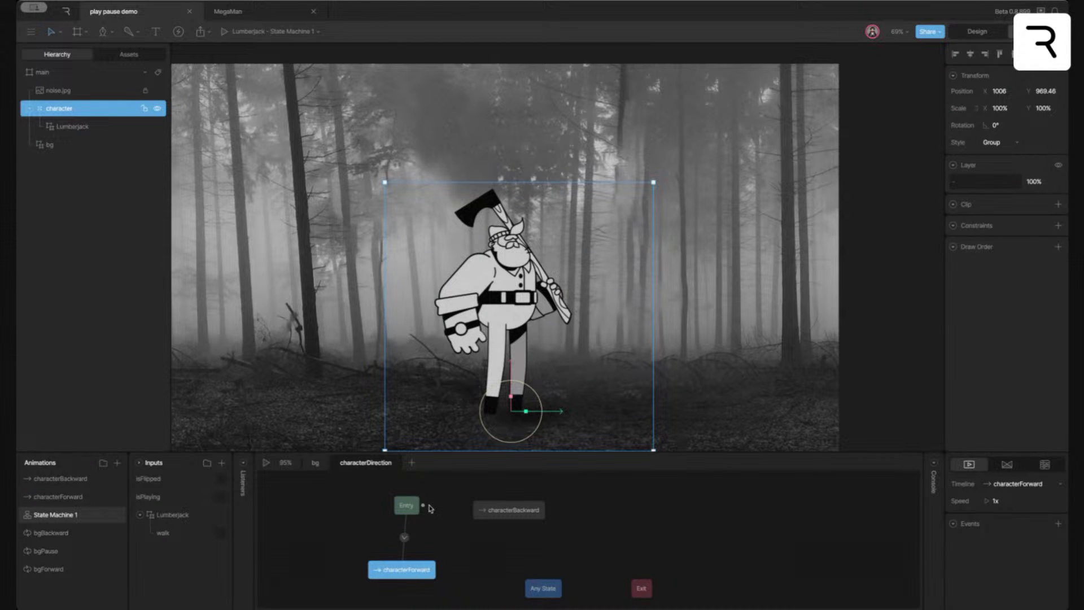
{"action": "left_click", "coordinate": [497, 520]}
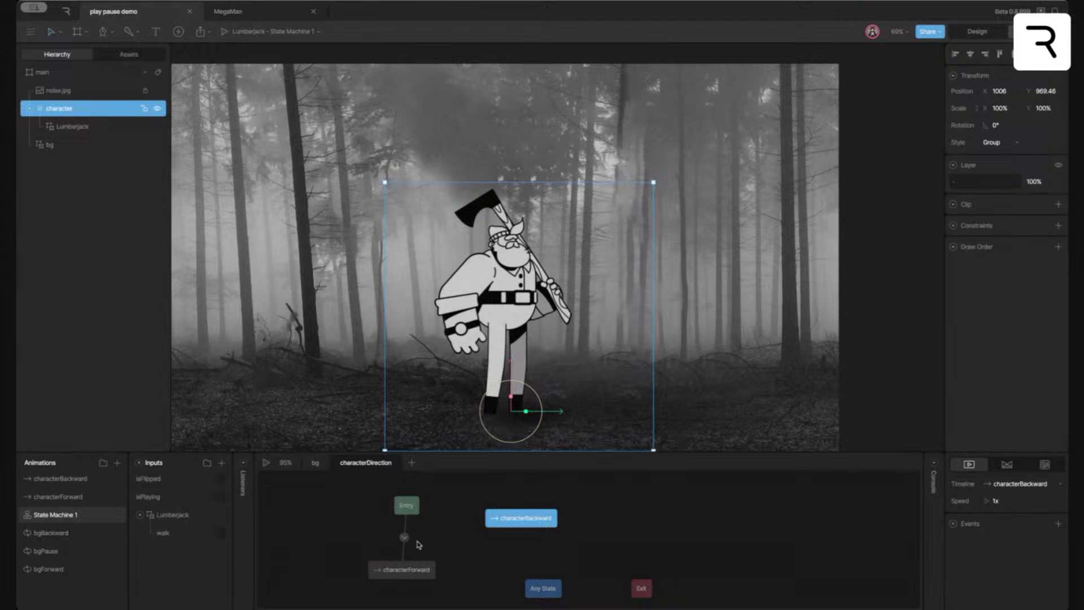
Add a transition from characterForward to characterBackward and space out the Entry and character states in the graph
{"action": "left_click_drag", "start_coordinate": [402, 569], "coordinate": [503, 522]}
{"action": "left_click_drag", "start_coordinate": [503, 522], "coordinate": [540, 538]}
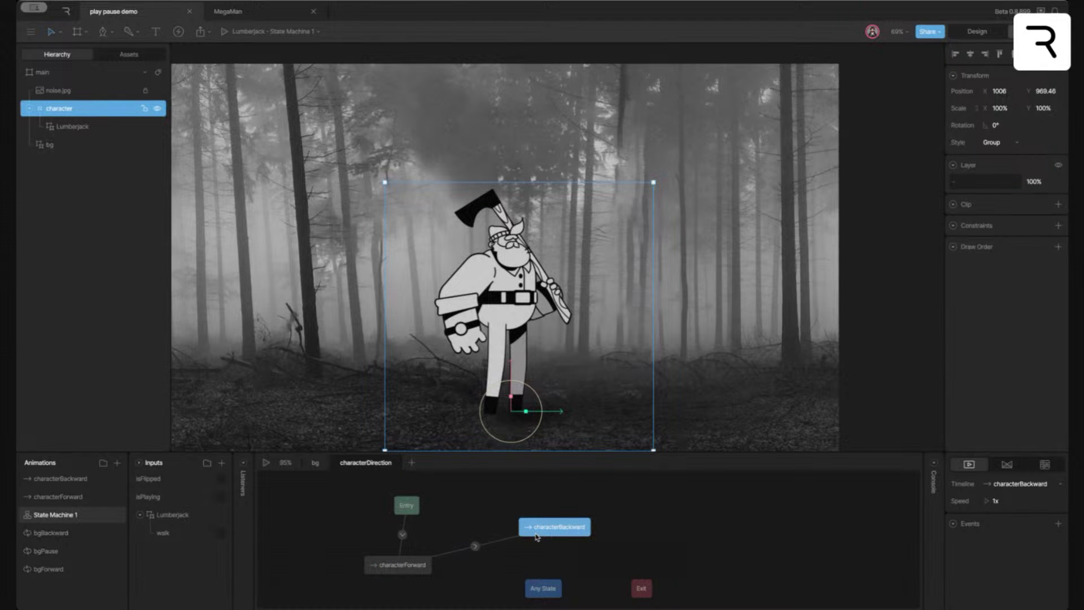
{"action": "left_click_drag", "start_coordinate": [536, 532], "coordinate": [528, 546]}
{"action": "left_click_drag", "start_coordinate": [406, 505], "coordinate": [397, 499]}
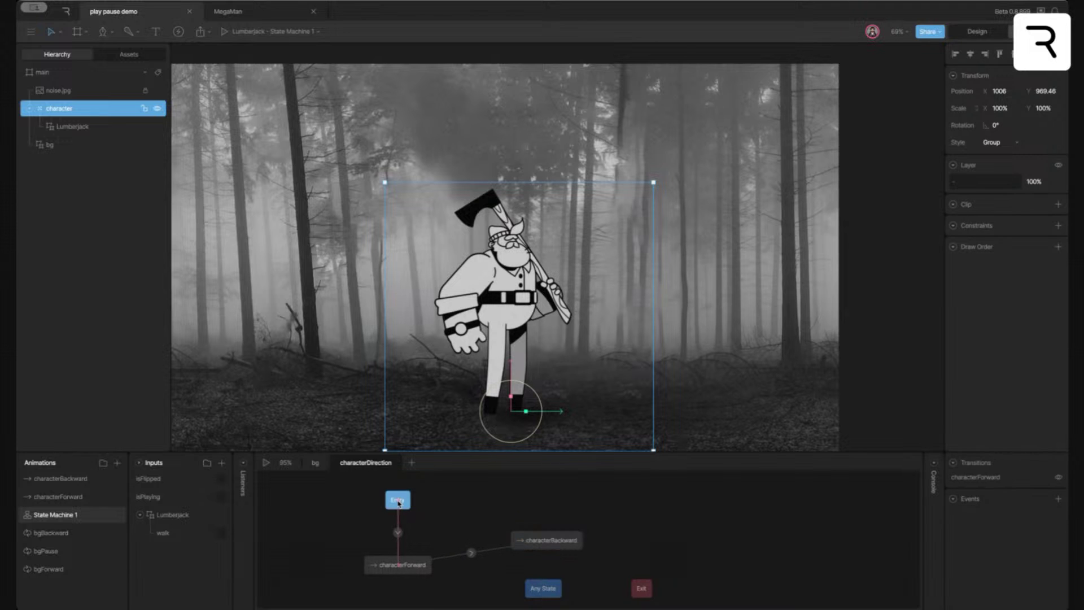
{"action": "left_click", "coordinate": [402, 566]}
{"action": "left_click_drag", "start_coordinate": [402, 568], "coordinate": [410, 568]}
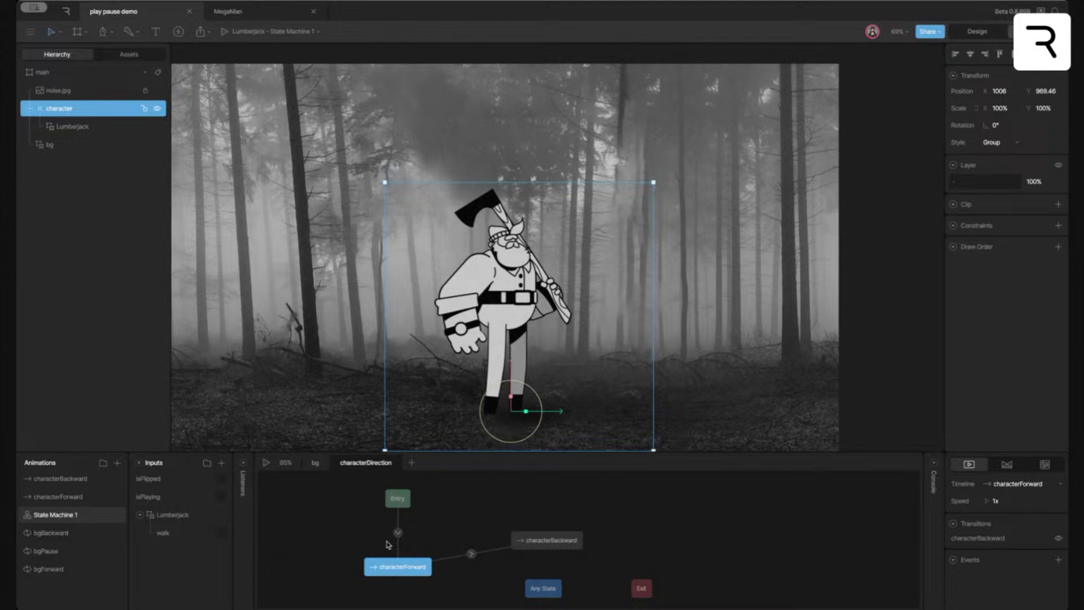
{"action": "left_click_drag", "start_coordinate": [534, 548], "coordinate": [535, 552]}
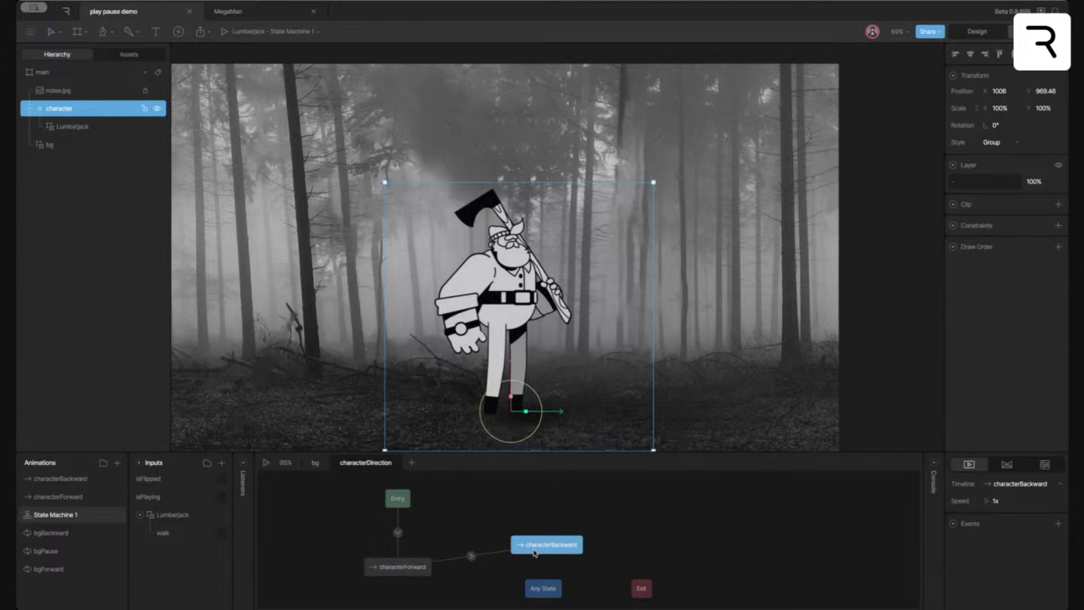
Condition the characterForward-to-characterBackward transition on isFlipped, and add a return transition that requires isFlipped to be false
{"action": "left_click", "coordinate": [471, 556]}
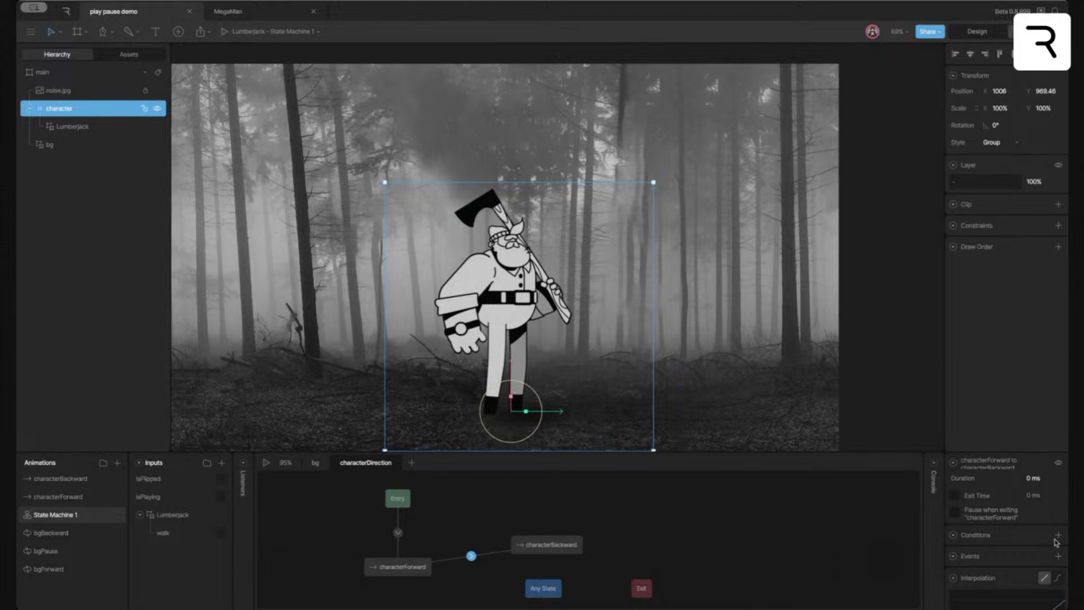
{"action": "left_click", "coordinate": [1055, 536]}
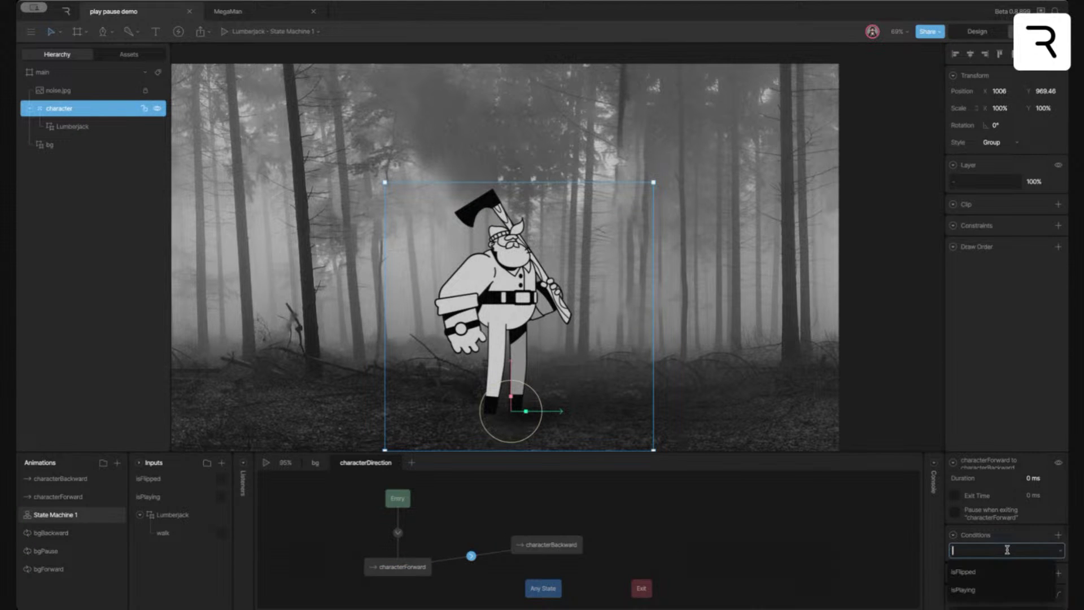
{"action": "left_click_drag", "start_coordinate": [506, 551], "coordinate": [402, 566]}
{"action": "left_click", "coordinate": [1056, 536]}
{"action": "left_click", "coordinate": [1030, 554]}
{"action": "left_click", "coordinate": [1028, 569]}
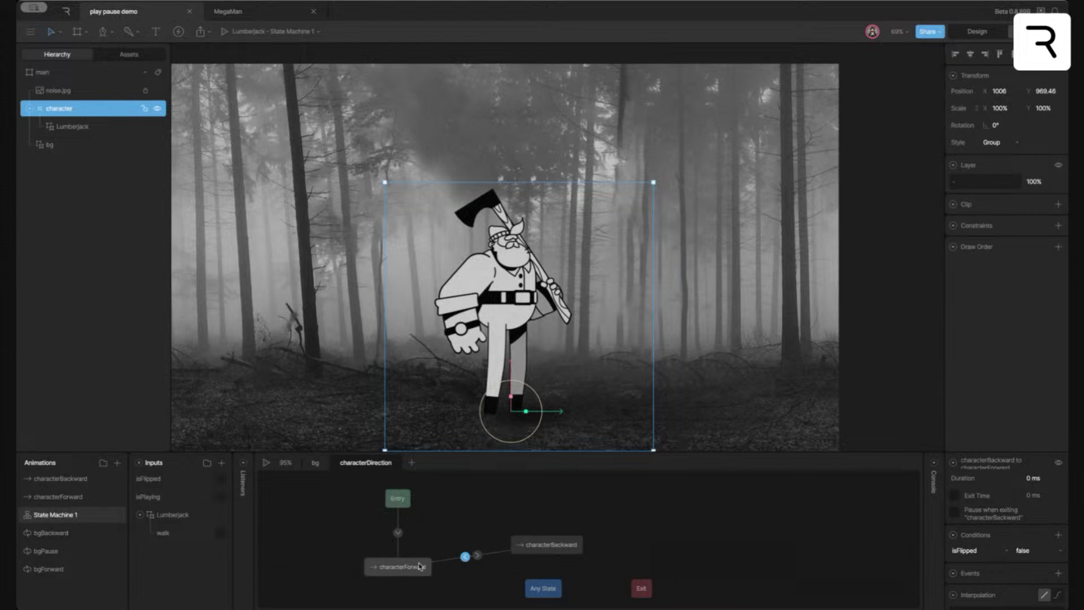
Set both transitions between characterForward and characterBackward to a 250 ms duration with curved interpolation
{"action": "left_click_drag", "start_coordinate": [452, 526], "coordinate": [486, 571]}
{"action": "left_click", "coordinate": [1056, 479]}
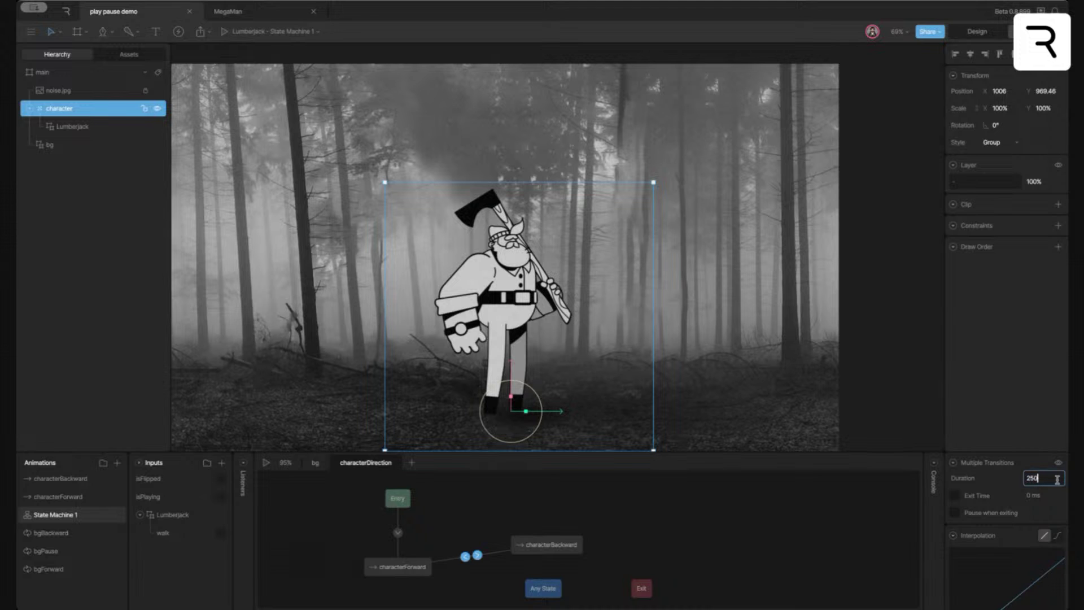
{"action": "key", "text": "Return"}
{"action": "left_click", "coordinate": [1057, 536]}
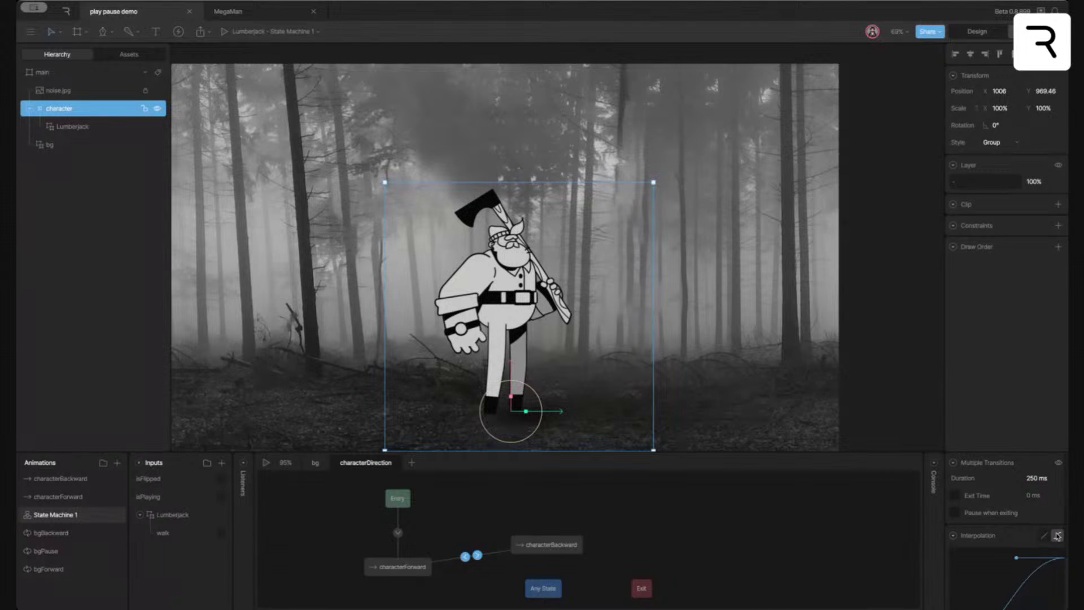
Play State Machine 1 and toggle isFlipped and isPlaying to preview the Lumberjack turning while walking and while paused
{"action": "left_click", "coordinate": [266, 463]}
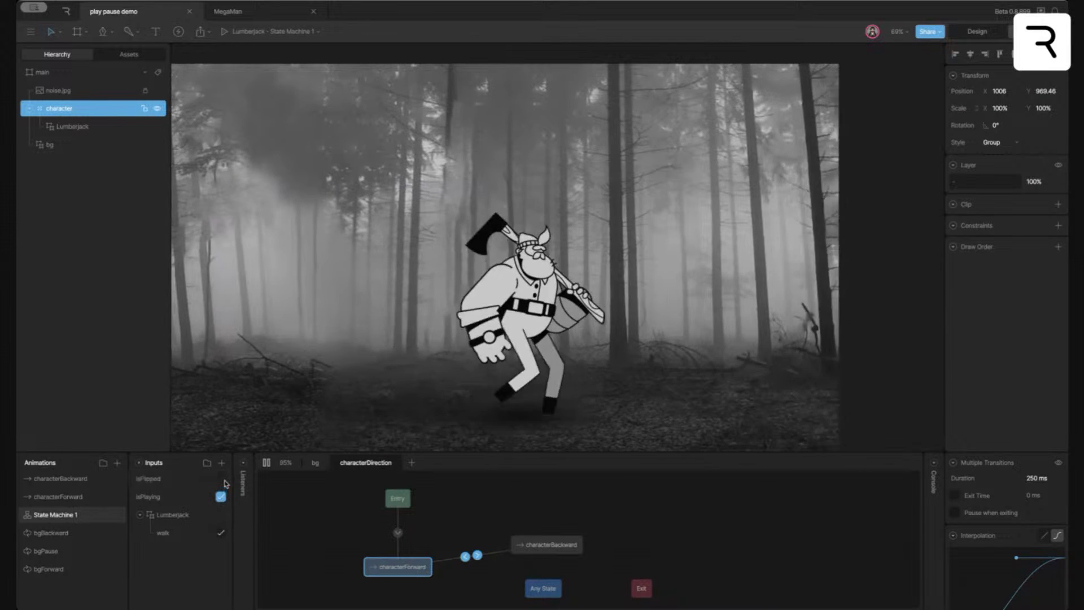
{"action": "left_click", "coordinate": [220, 478]}
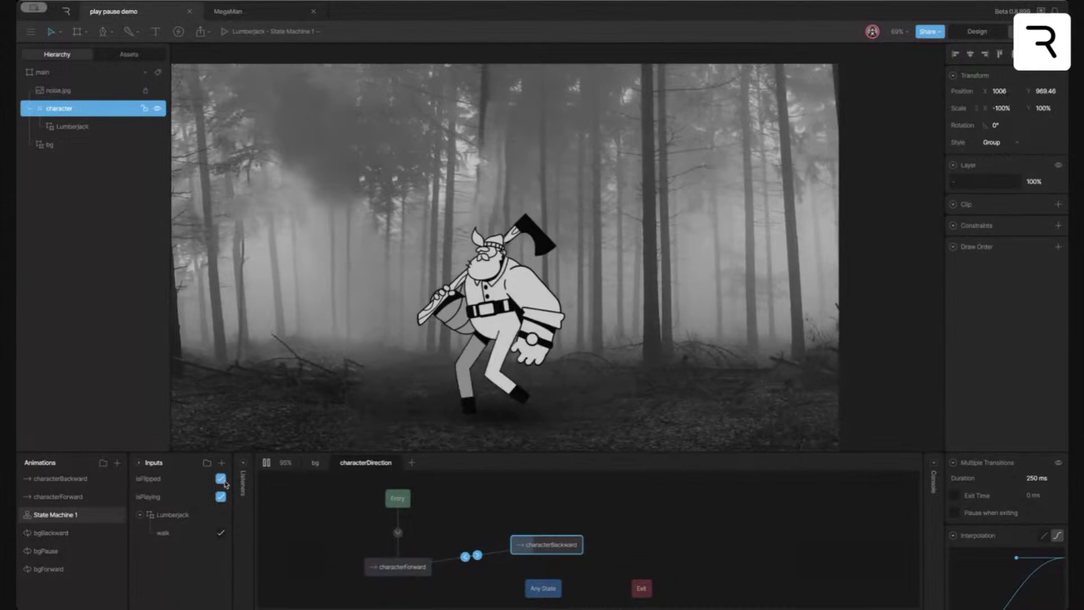
{"action": "left_click", "coordinate": [220, 479]}
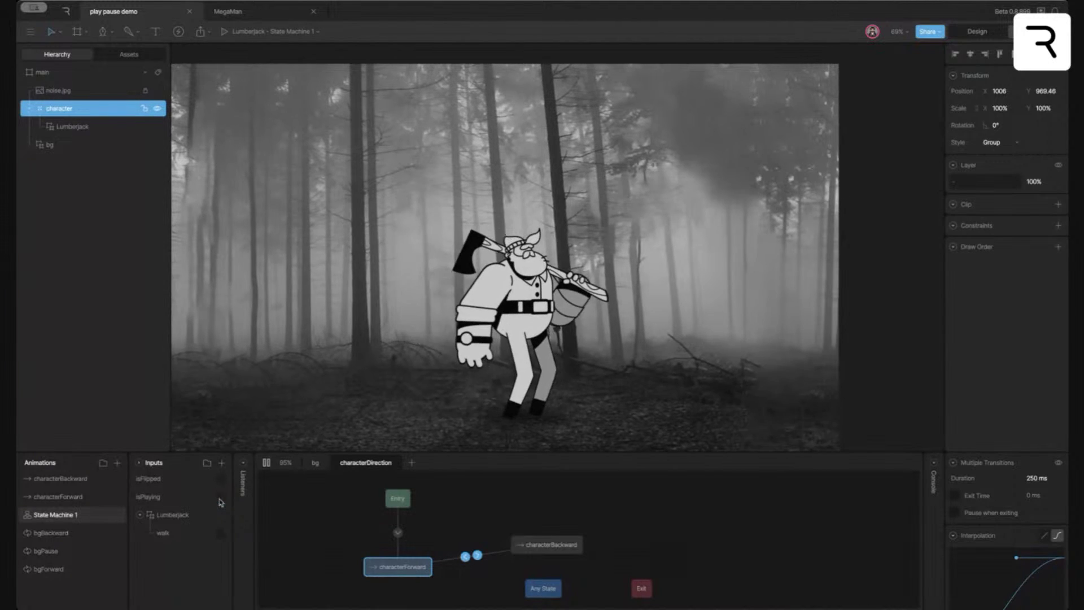
{"action": "left_click", "coordinate": [221, 479]}
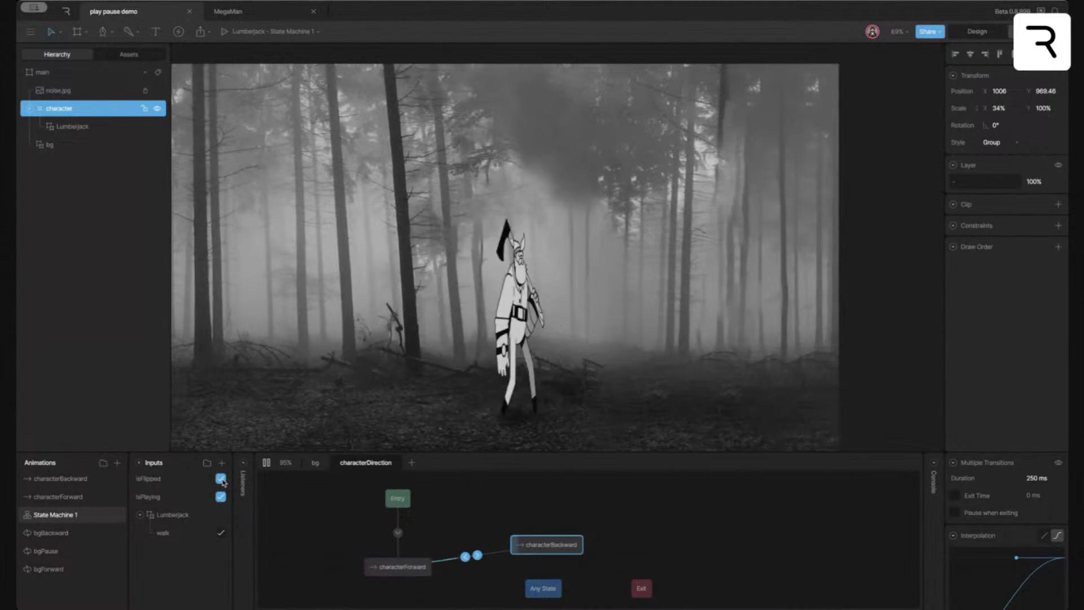
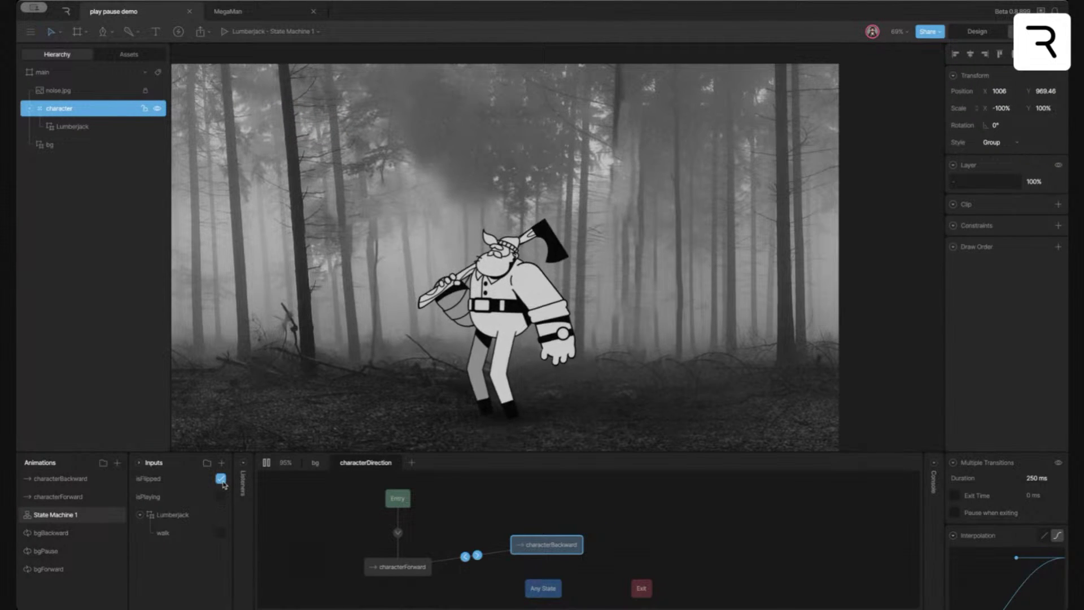
{"action": "left_click", "coordinate": [221, 497]}
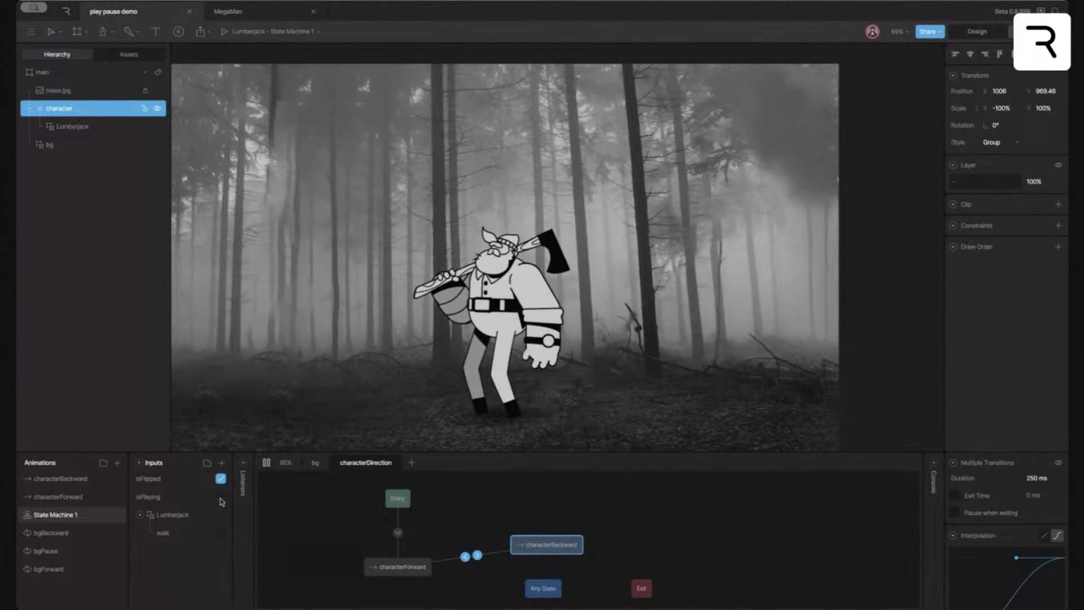
Watch the bg layer's states while toggling isPlaying and isFlipped, and stop the preview
{"action": "left_click", "coordinate": [314, 463]}
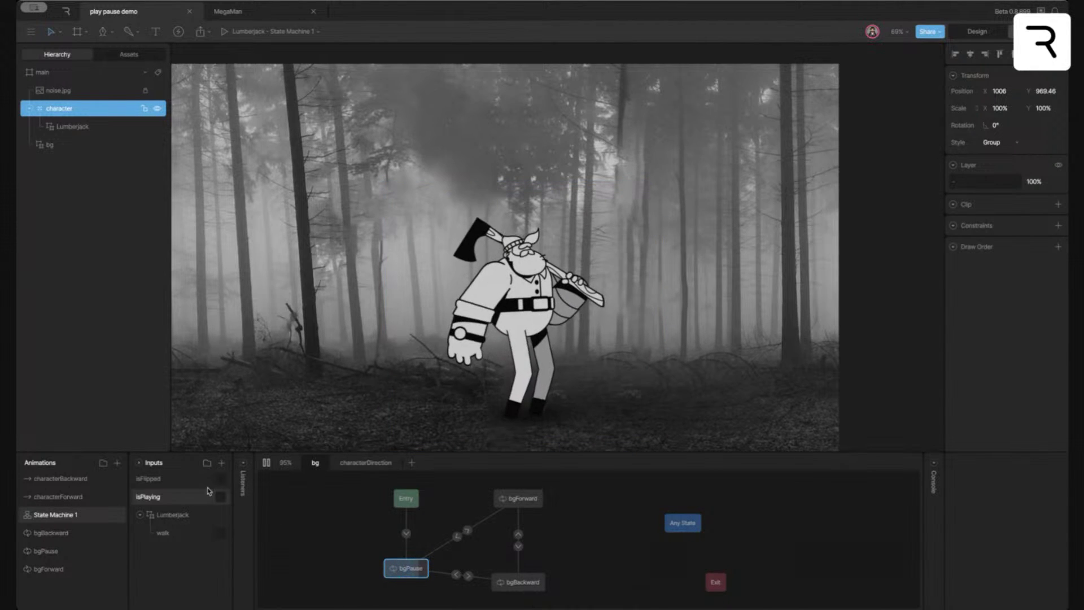
{"action": "left_click", "coordinate": [220, 496]}
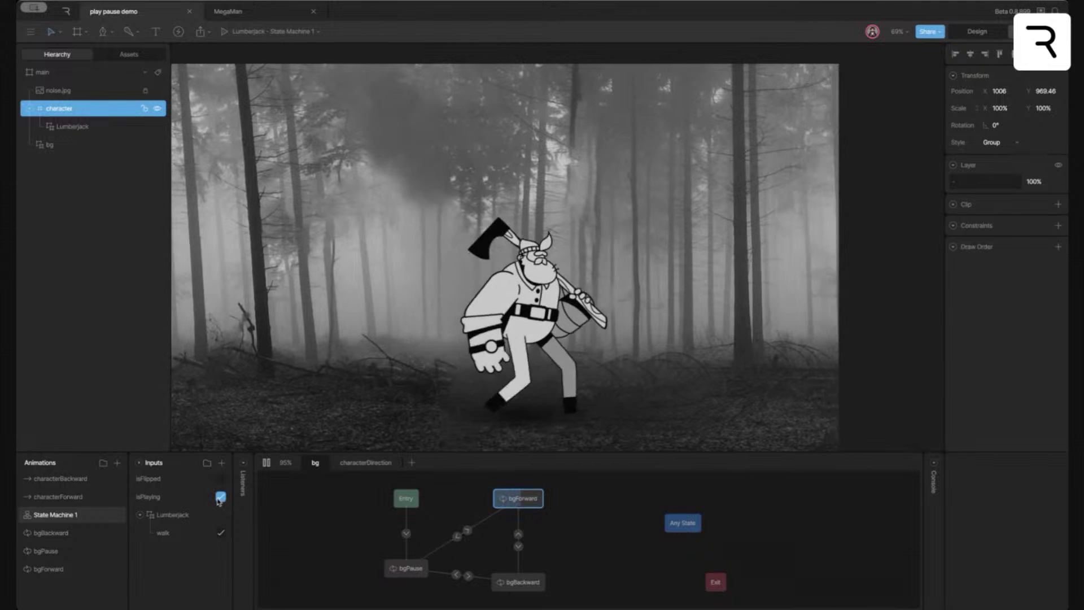
{"action": "left_click", "coordinate": [220, 479]}
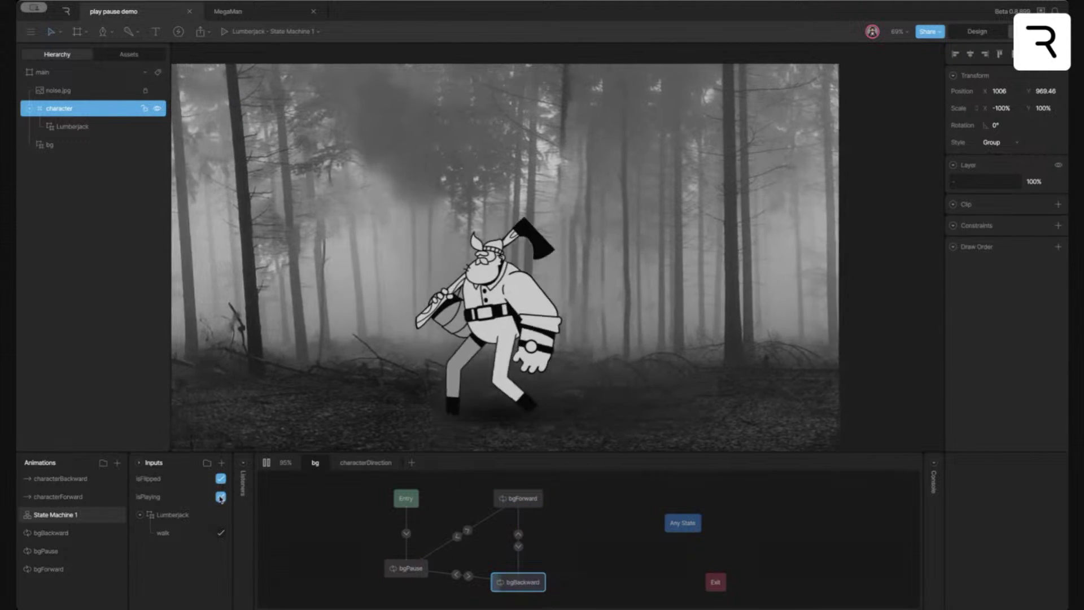
{"action": "left_click", "coordinate": [220, 496]}
{"action": "left_click", "coordinate": [220, 496]}
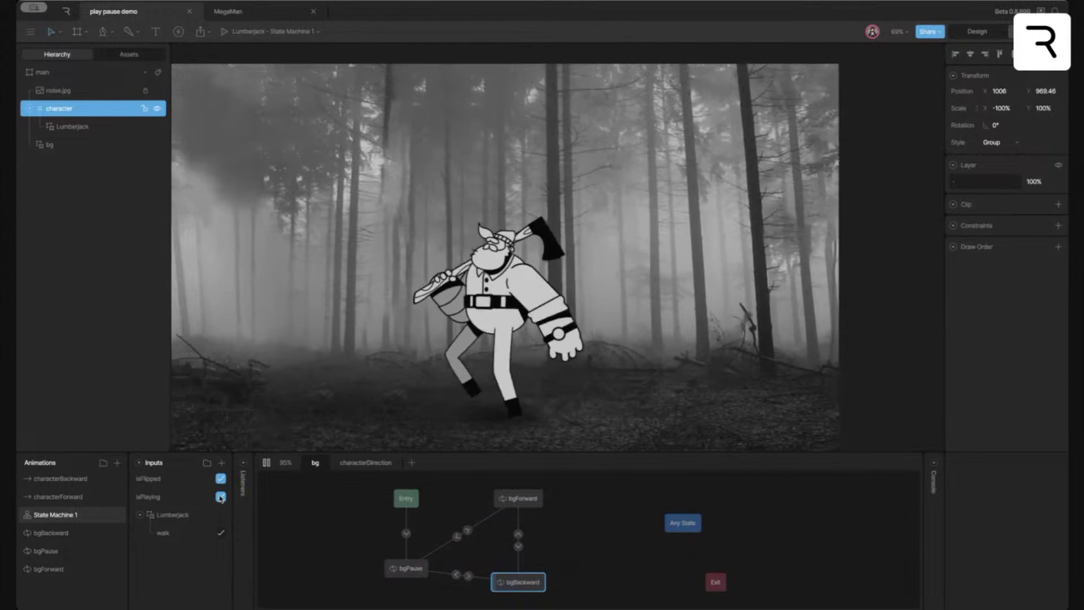
{"action": "left_click", "coordinate": [266, 464]}
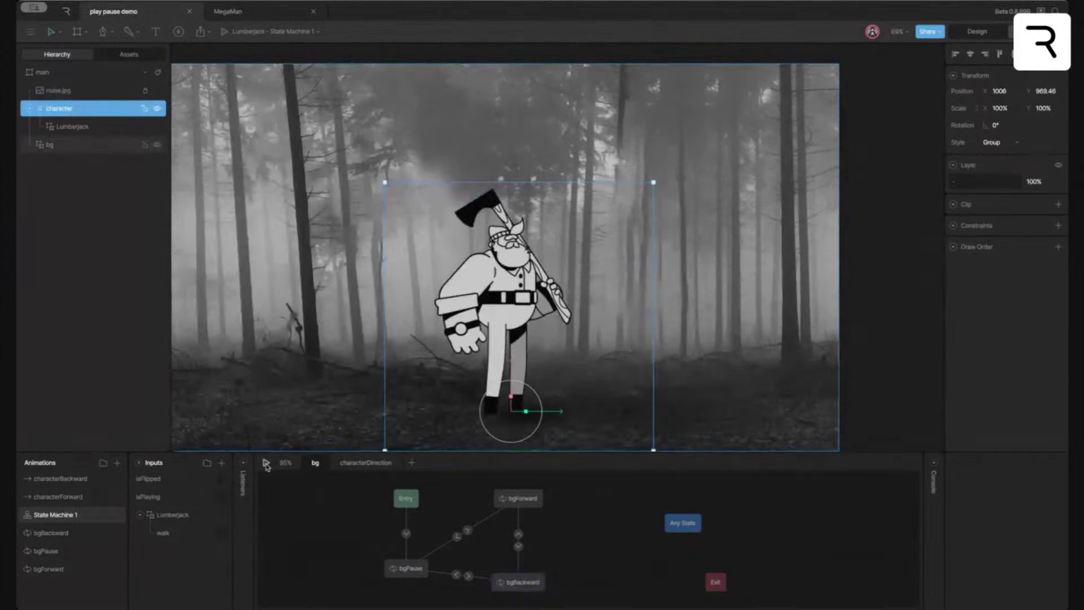
Toggle isPlaying and isFlipped in the running preview to observe how the bg layer resumes while flipped, and stop playback
{"action": "left_click", "coordinate": [220, 497]}
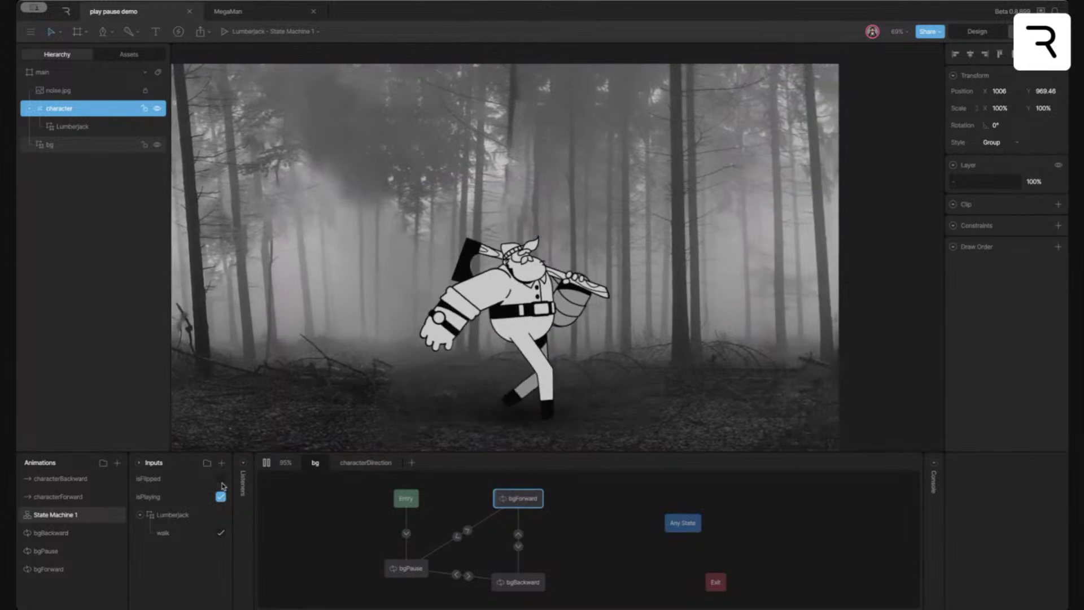
{"action": "left_click", "coordinate": [220, 478]}
{"action": "left_click", "coordinate": [221, 497]}
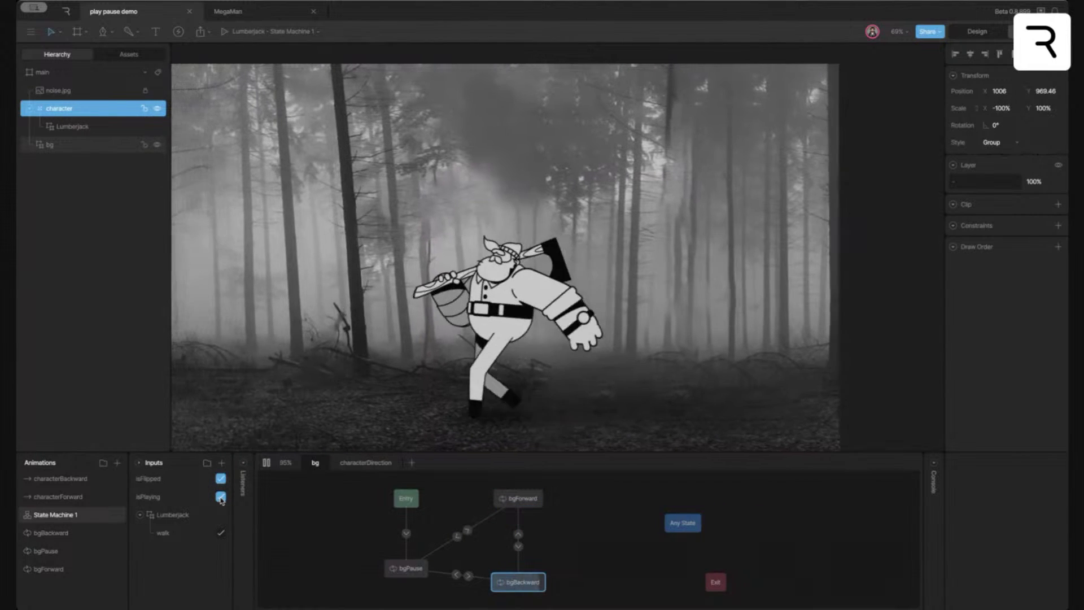
{"action": "left_click", "coordinate": [221, 497]}
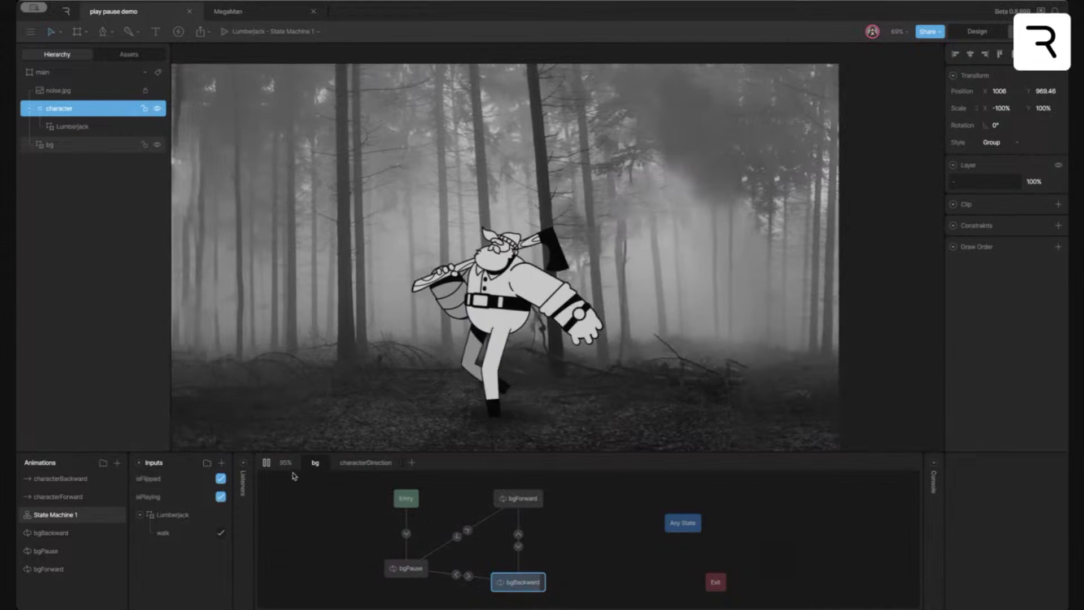
{"action": "left_click", "coordinate": [267, 463]}
Add a second condition to the bgPause-to-bgForward transition that requires isFlipped to be false
{"action": "left_click", "coordinate": [467, 530]}
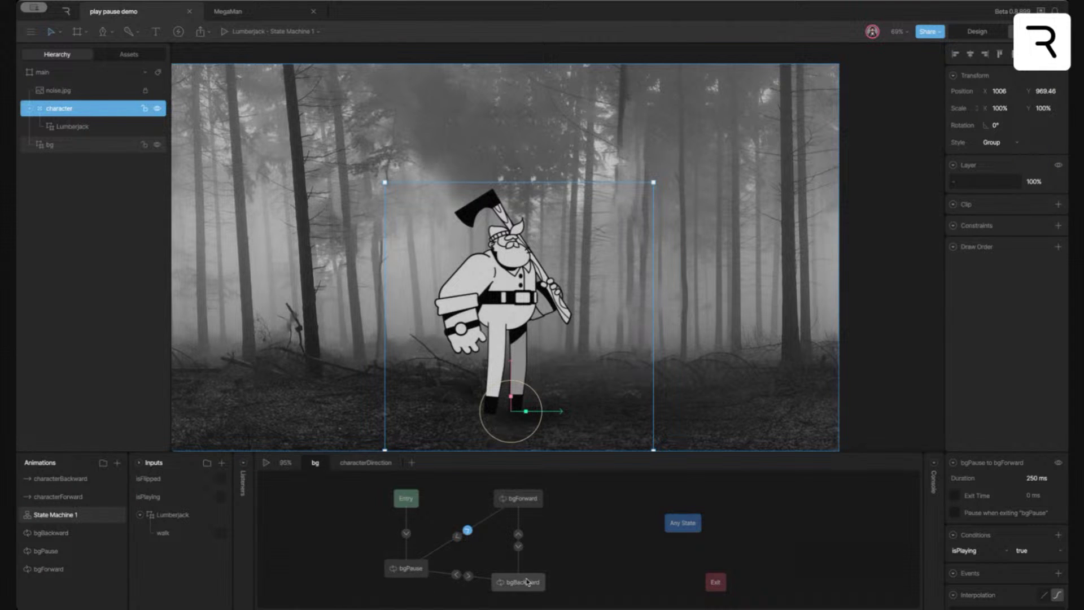
{"action": "left_click", "coordinate": [518, 546]}
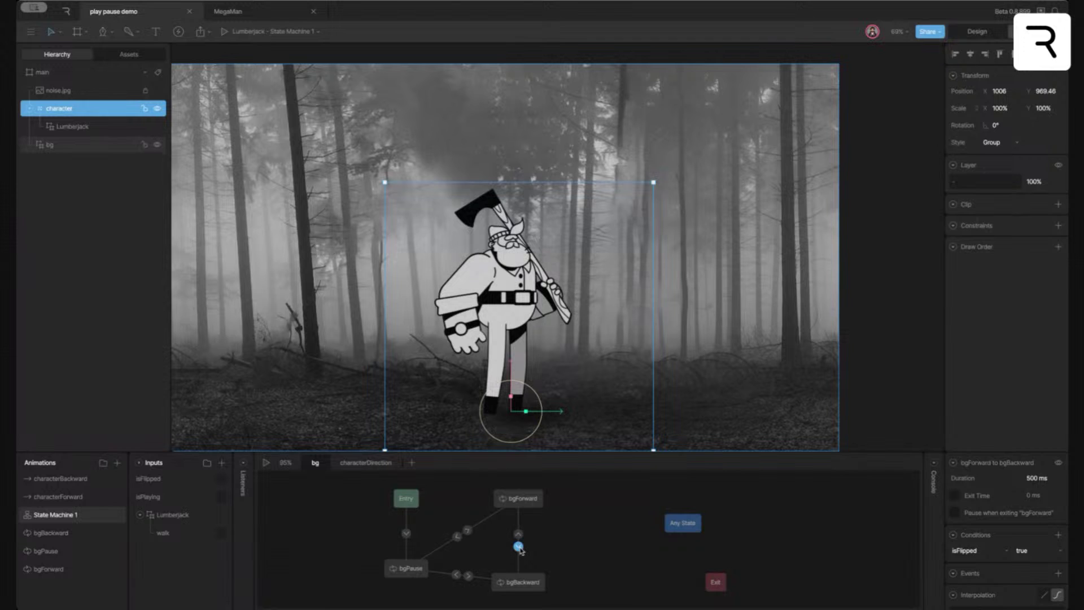
{"action": "left_click", "coordinate": [467, 531]}
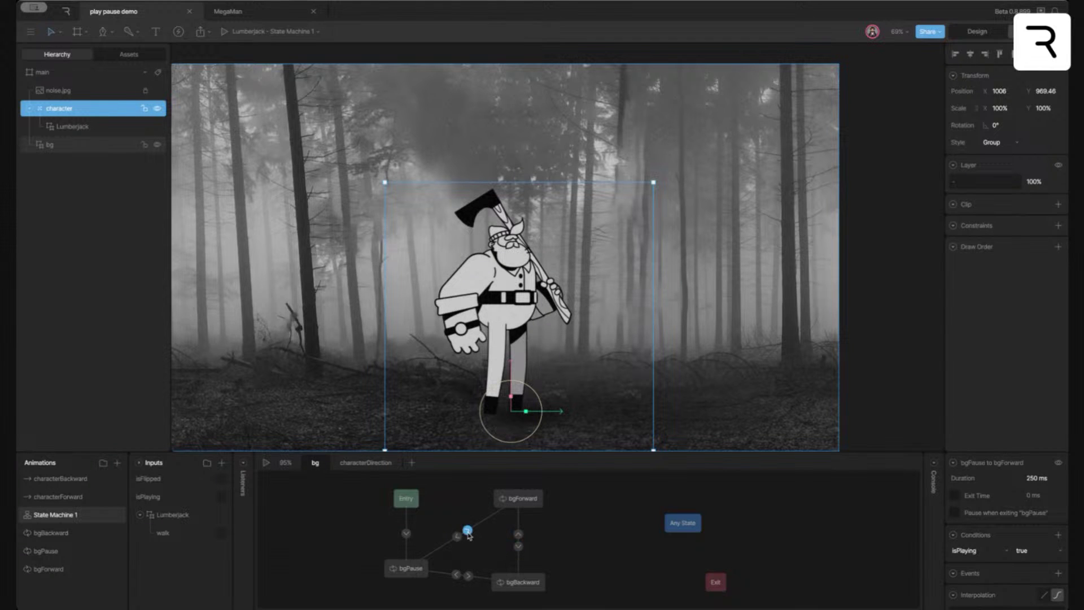
{"action": "left_click", "coordinate": [415, 570]}
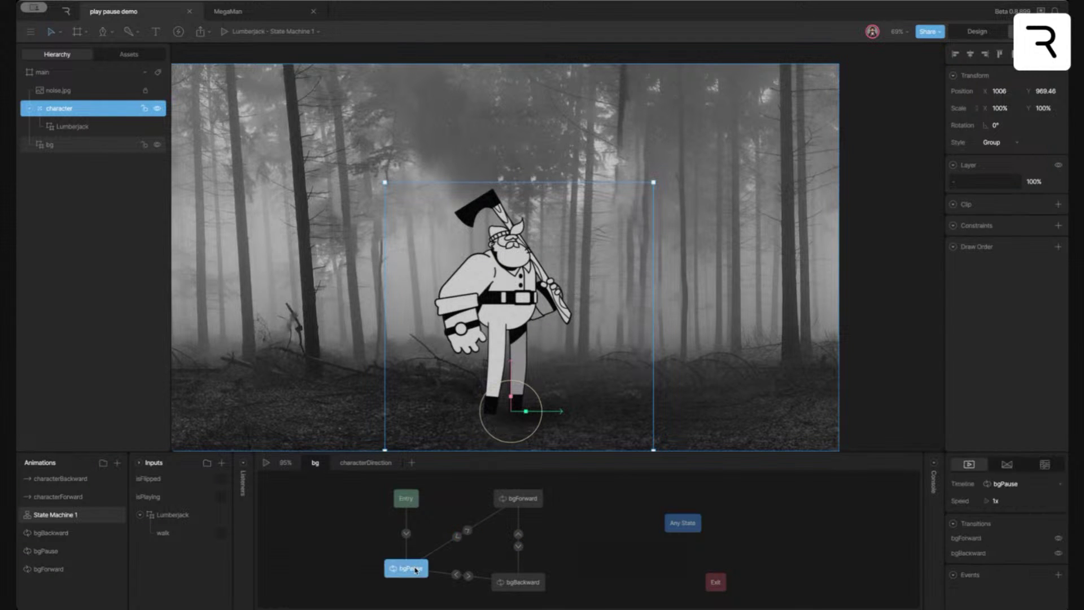
{"action": "left_click", "coordinate": [468, 531]}
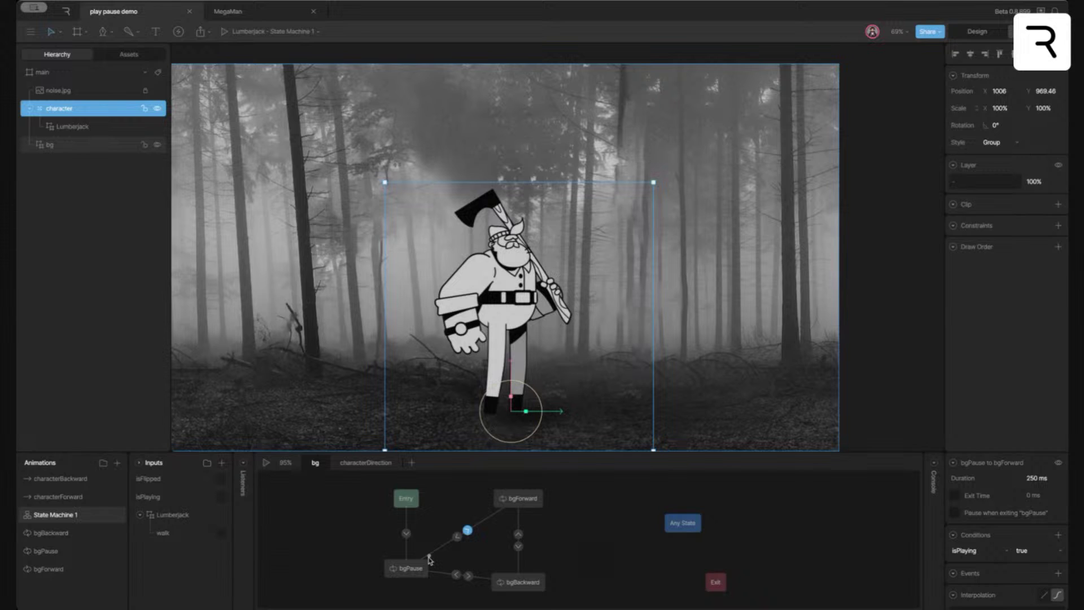
{"action": "left_click", "coordinate": [1058, 536]}
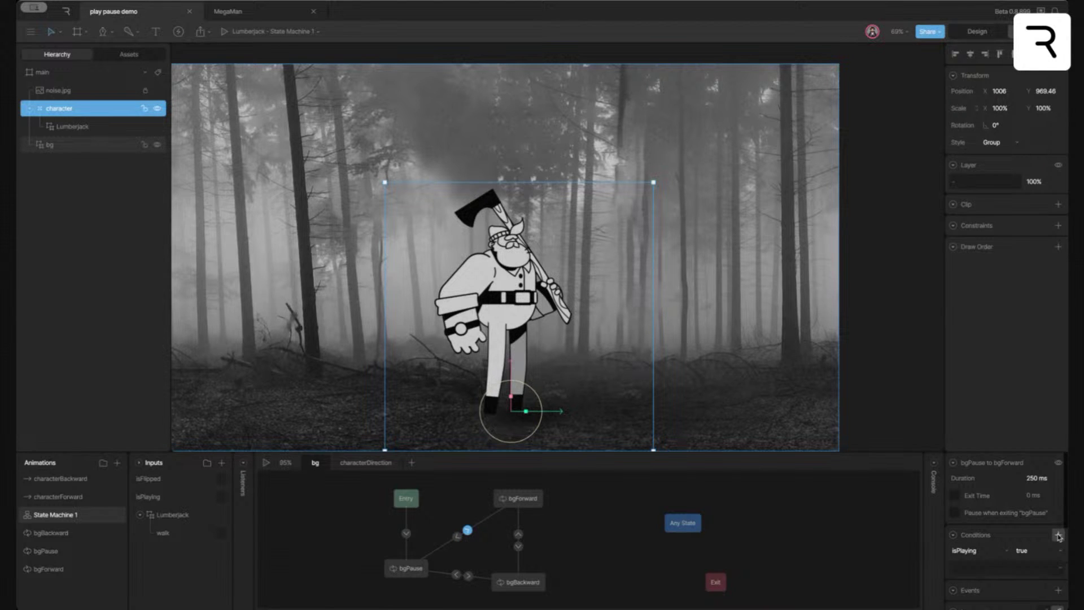
{"action": "left_click", "coordinate": [1004, 541]}
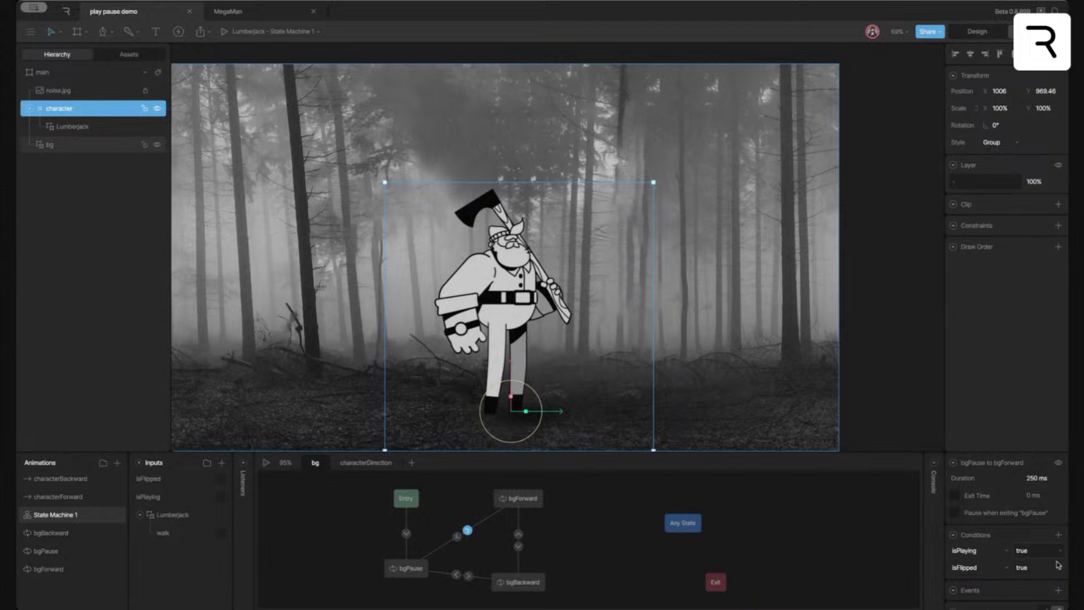
{"action": "left_click", "coordinate": [1037, 569]}
{"action": "left_click", "coordinate": [1030, 586]}
Play State Machine 1 and toggle isPlaying and isFlipped in various combinations to test the updated bg transitions, and stop playback
{"action": "left_click", "coordinate": [266, 462]}
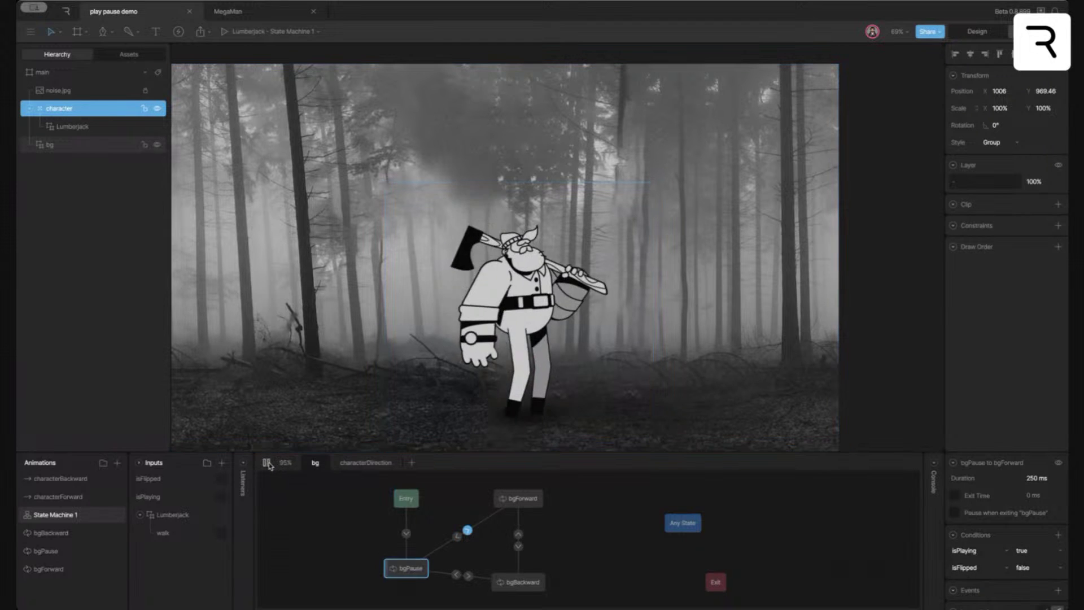
{"action": "left_click", "coordinate": [221, 496]}
{"action": "left_click", "coordinate": [221, 478]}
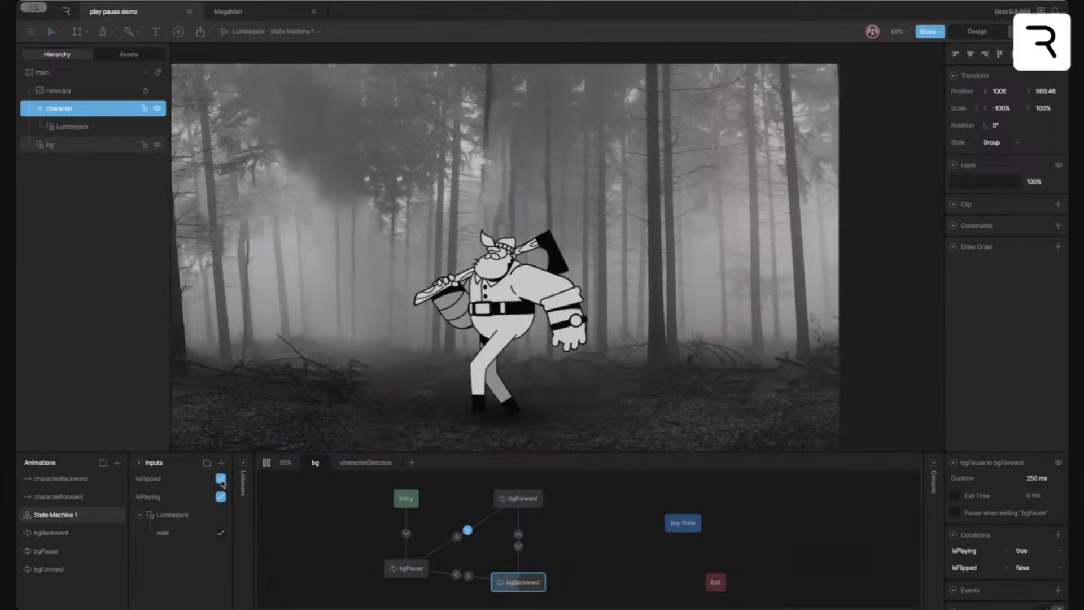
{"action": "left_click", "coordinate": [221, 496]}
{"action": "left_click", "coordinate": [221, 496]}
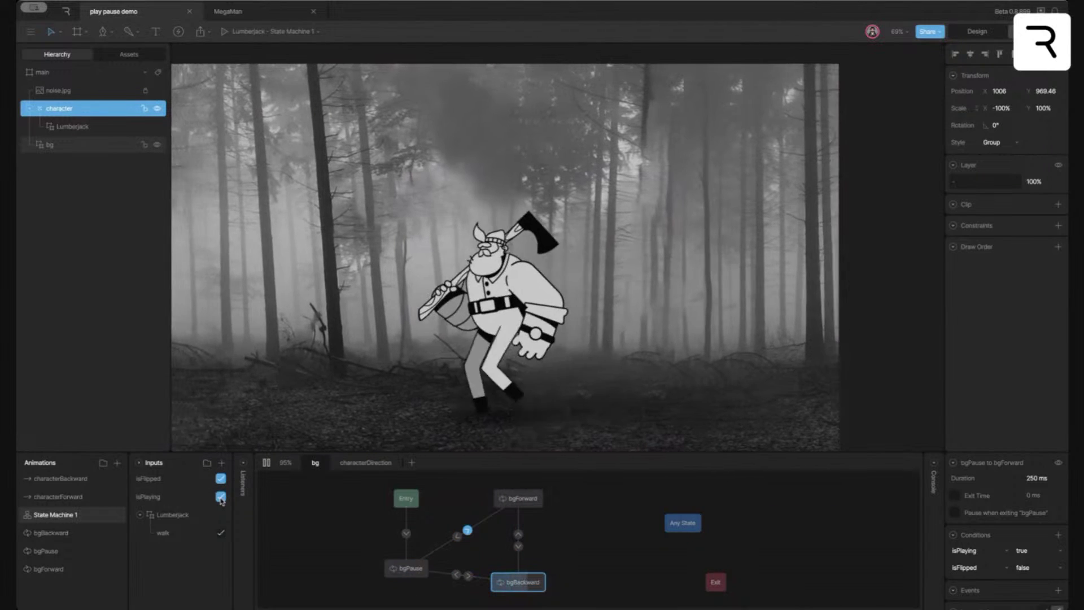
{"action": "left_click", "coordinate": [220, 478]}
{"action": "left_click", "coordinate": [221, 478]}
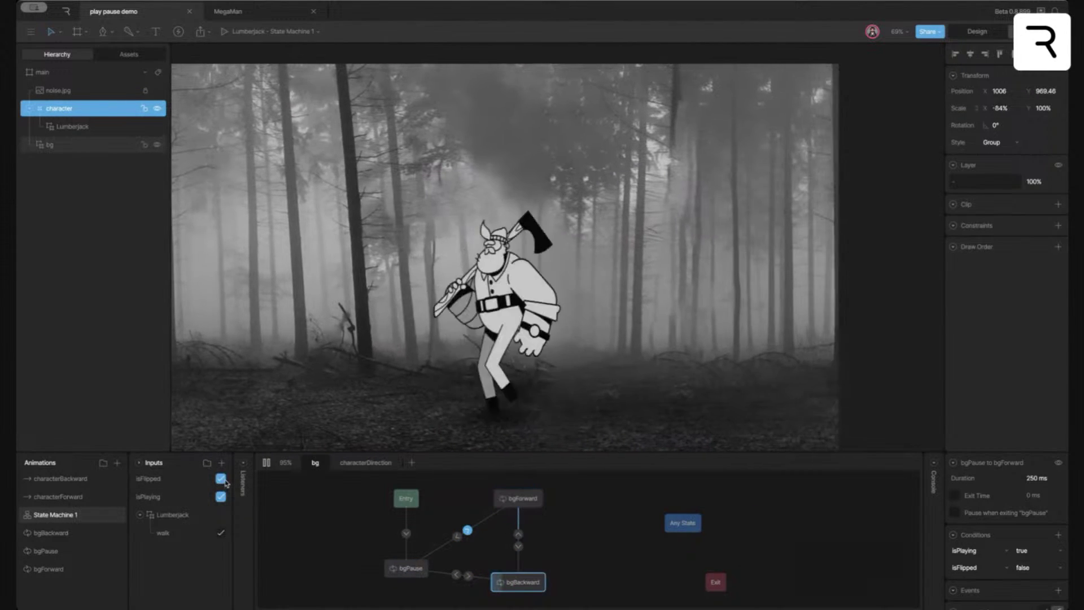
{"action": "left_click", "coordinate": [220, 478]}
{"action": "left_click", "coordinate": [221, 496]}
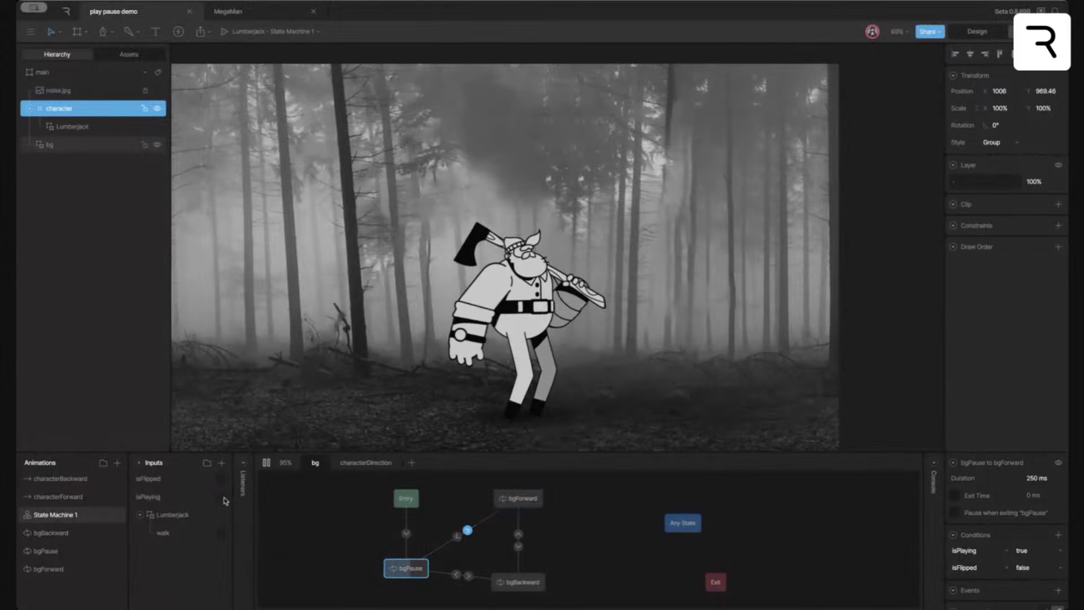
{"action": "left_click", "coordinate": [221, 496]}
{"action": "left_click", "coordinate": [221, 496]}
{"action": "left_click", "coordinate": [220, 496]}
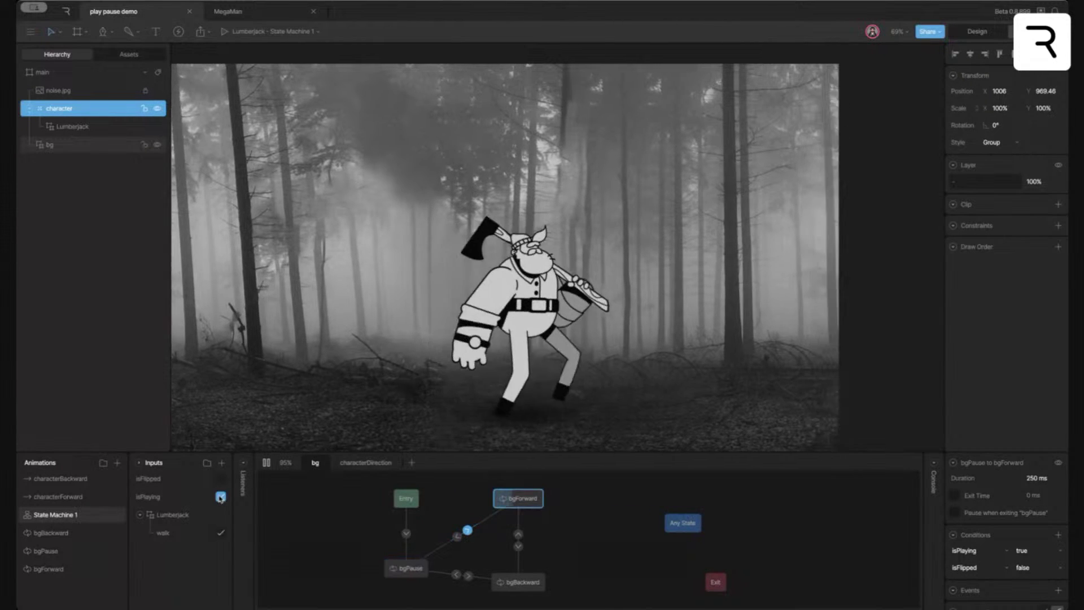
{"action": "left_click", "coordinate": [221, 478]}
{"action": "left_click", "coordinate": [220, 478]}
{"action": "left_click", "coordinate": [221, 478]}
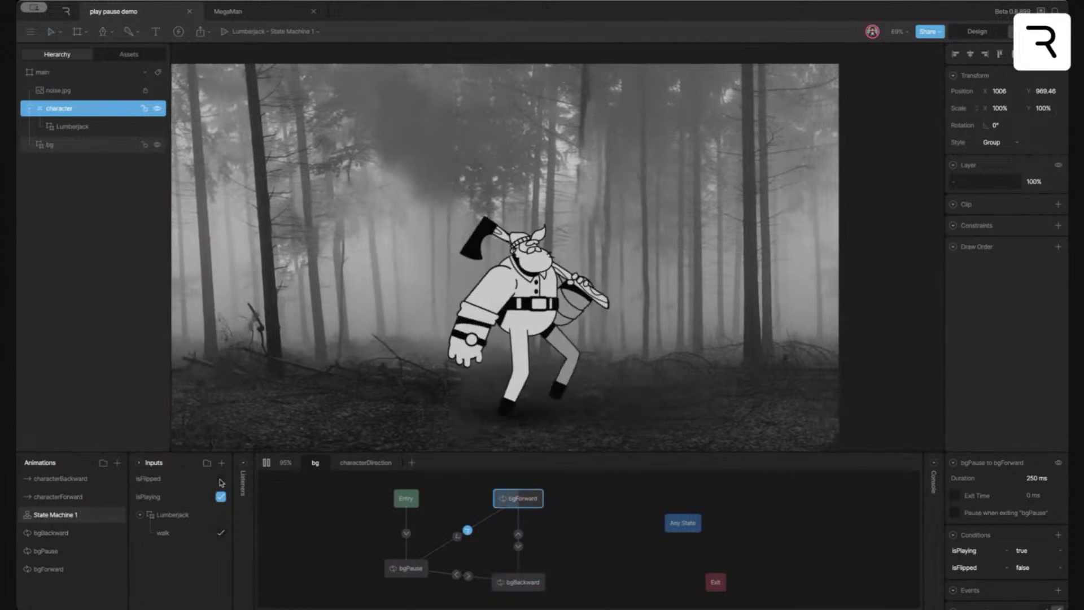
{"action": "left_click", "coordinate": [221, 496]}
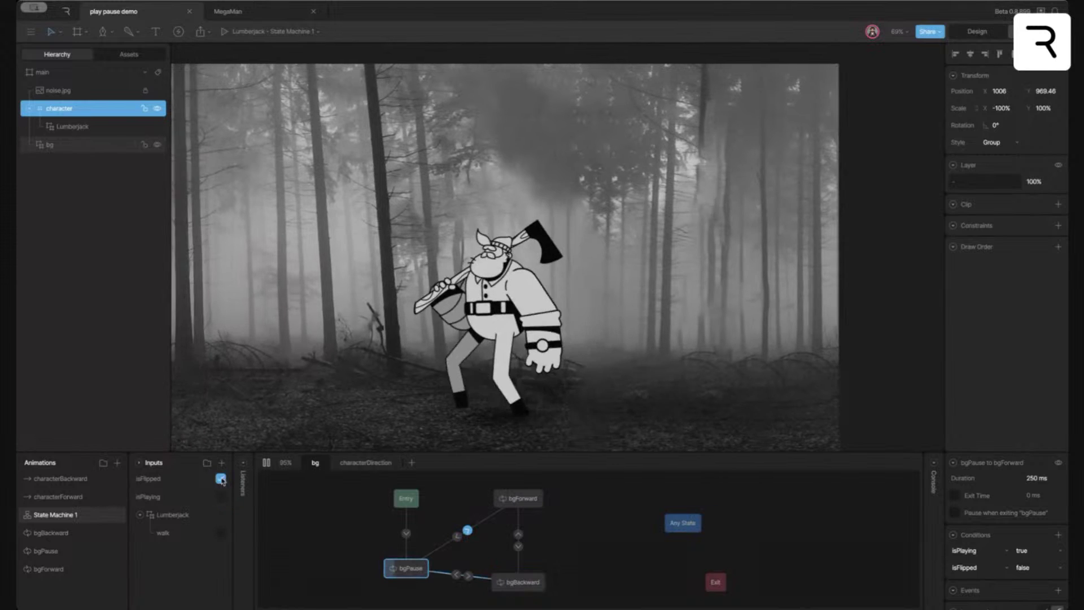
{"action": "left_click", "coordinate": [221, 478]}
{"action": "left_click", "coordinate": [266, 462]}
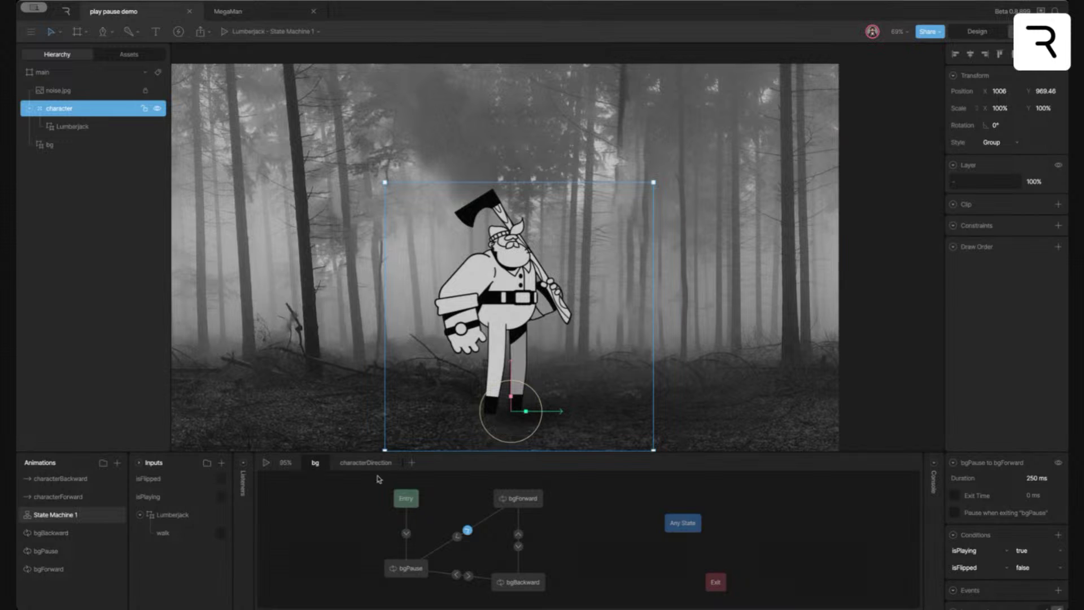
Replay State Machine 1, checking the Lumberjack's turns while walking and the pausing and resuming in both directions, and stop
{"action": "left_click", "coordinate": [266, 463]}
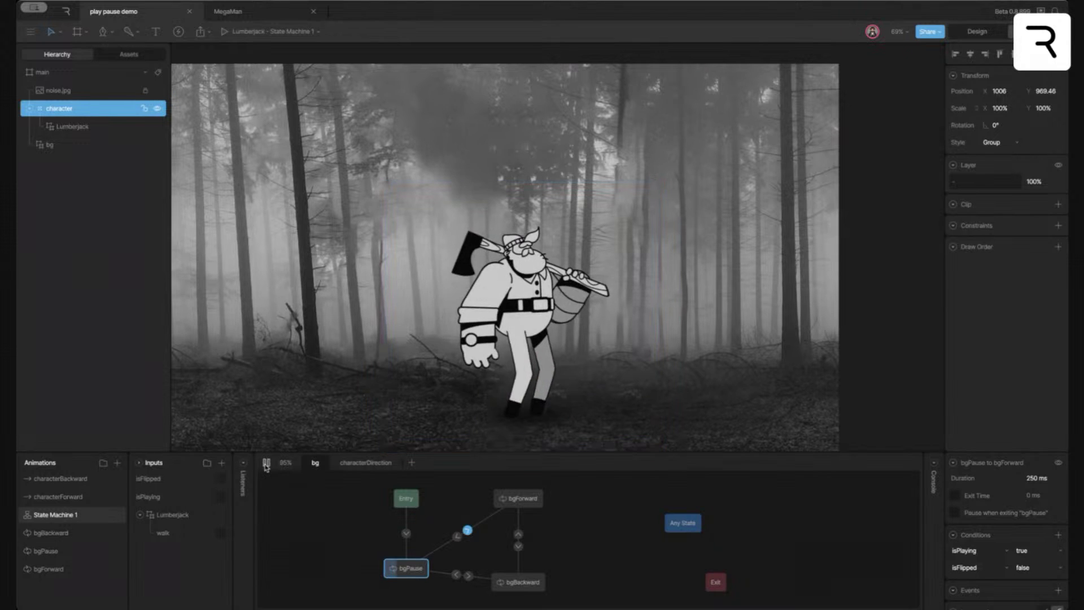
{"action": "left_click", "coordinate": [221, 497]}
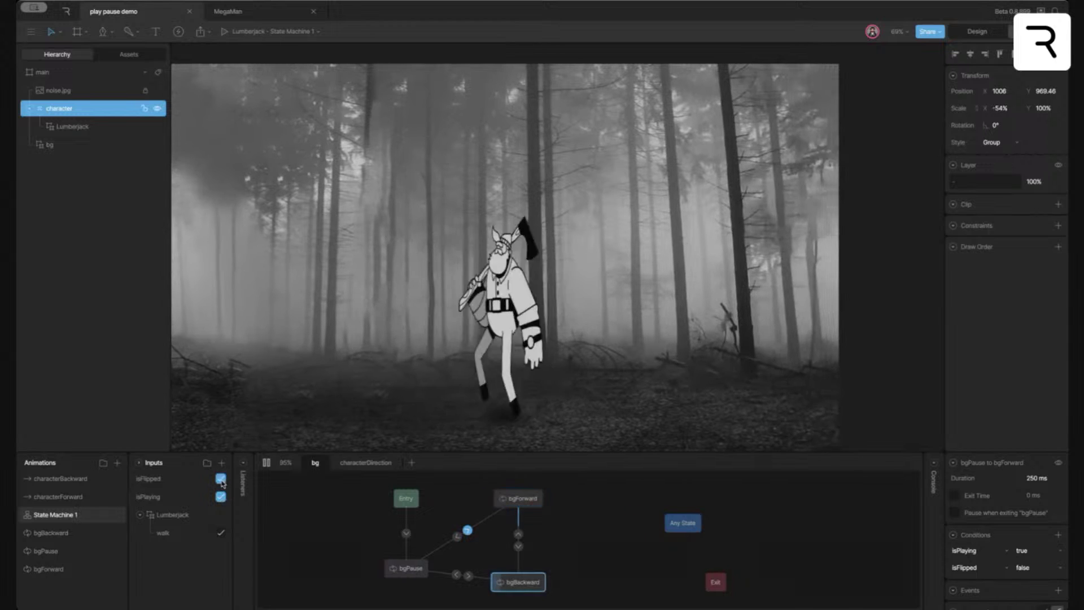
{"action": "left_click", "coordinate": [220, 479]}
{"action": "left_click", "coordinate": [221, 479]}
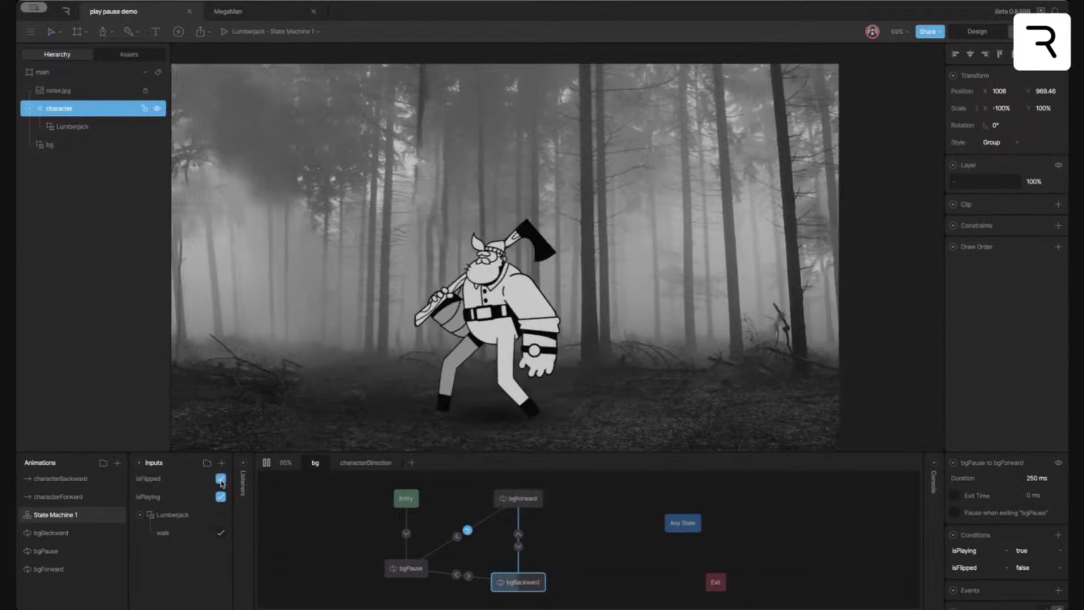
{"action": "left_click", "coordinate": [220, 497]}
{"action": "left_click", "coordinate": [221, 497]}
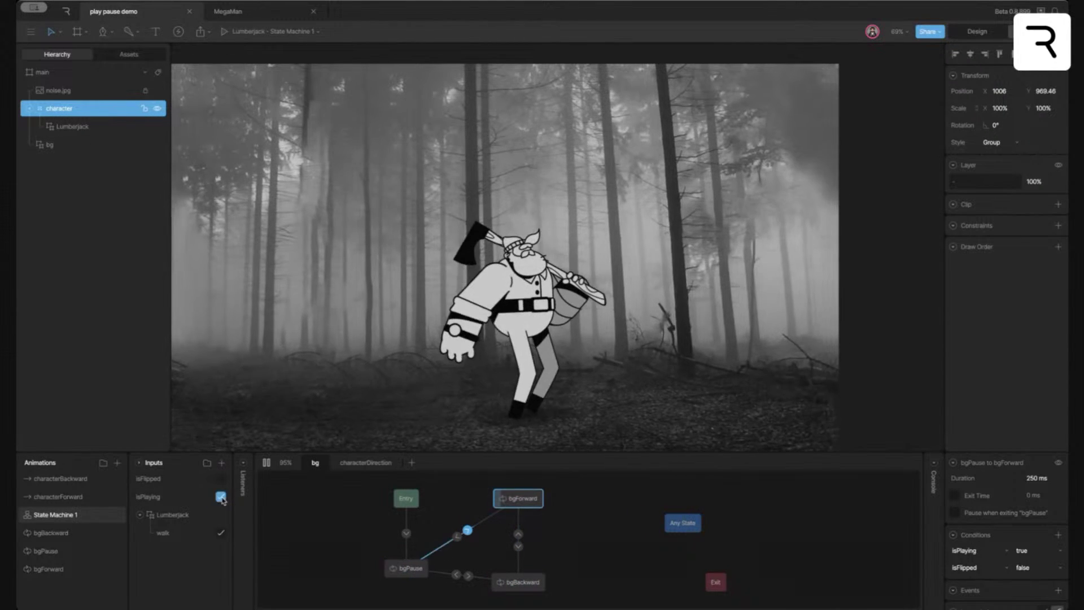
{"action": "left_click", "coordinate": [221, 478]}
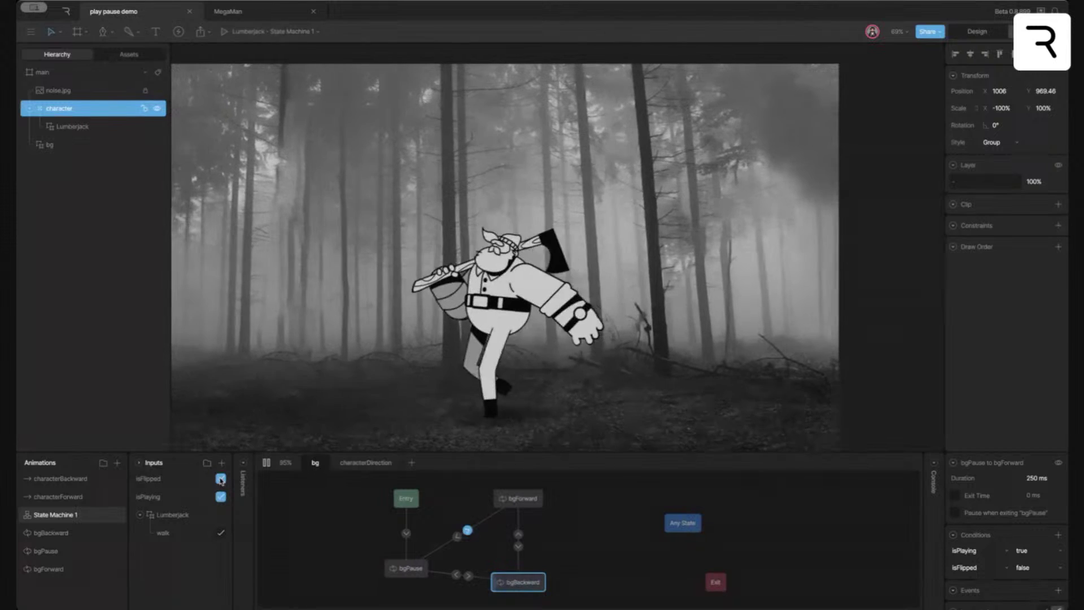
{"action": "left_click", "coordinate": [221, 479]}
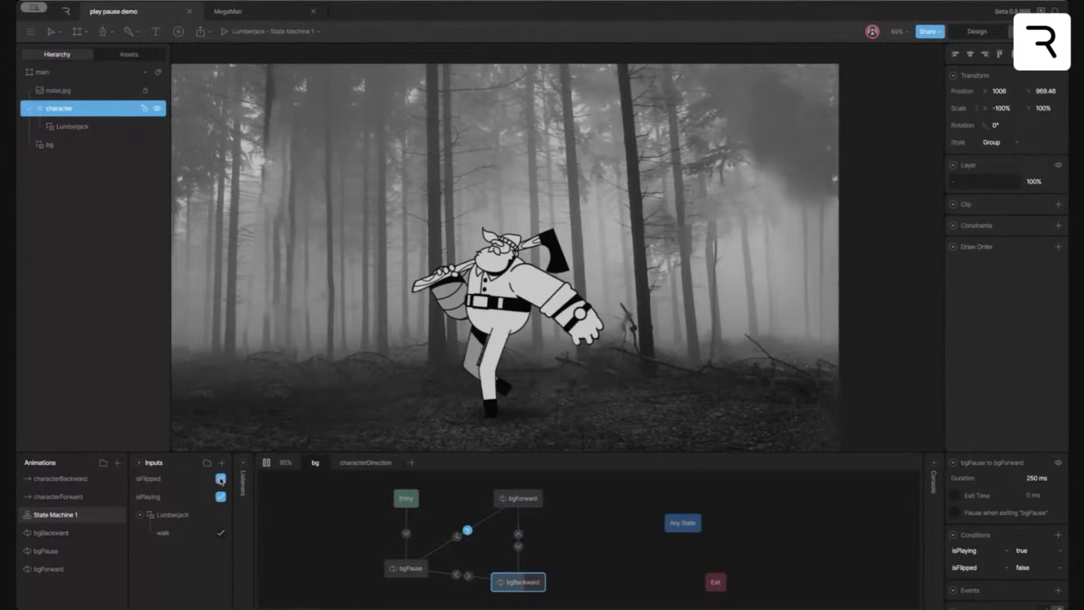
{"action": "left_click", "coordinate": [220, 497]}
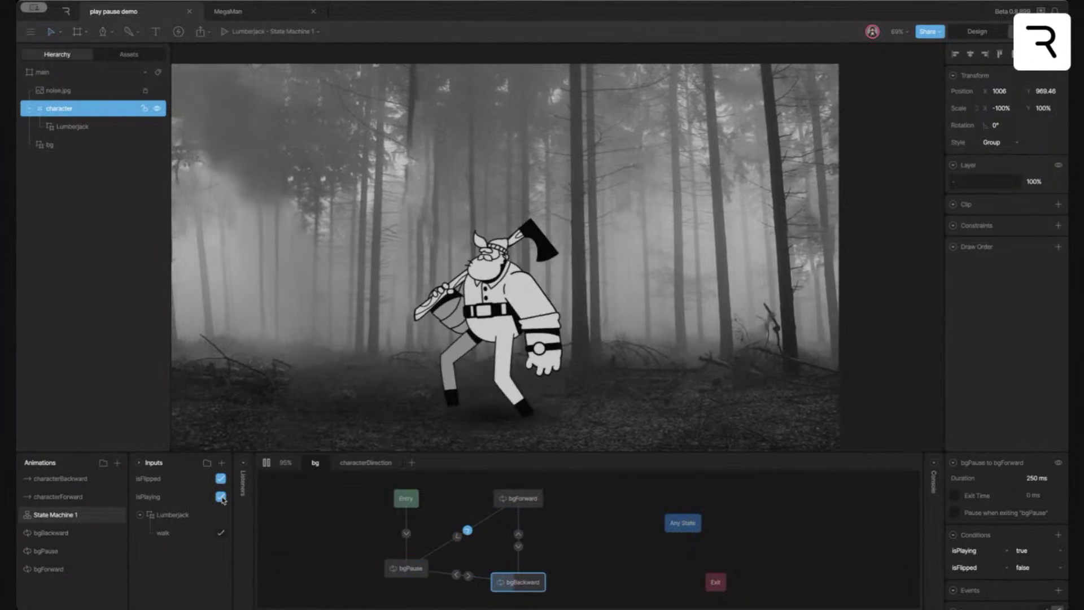
{"action": "left_click", "coordinate": [221, 478]}
{"action": "left_click", "coordinate": [264, 463]}
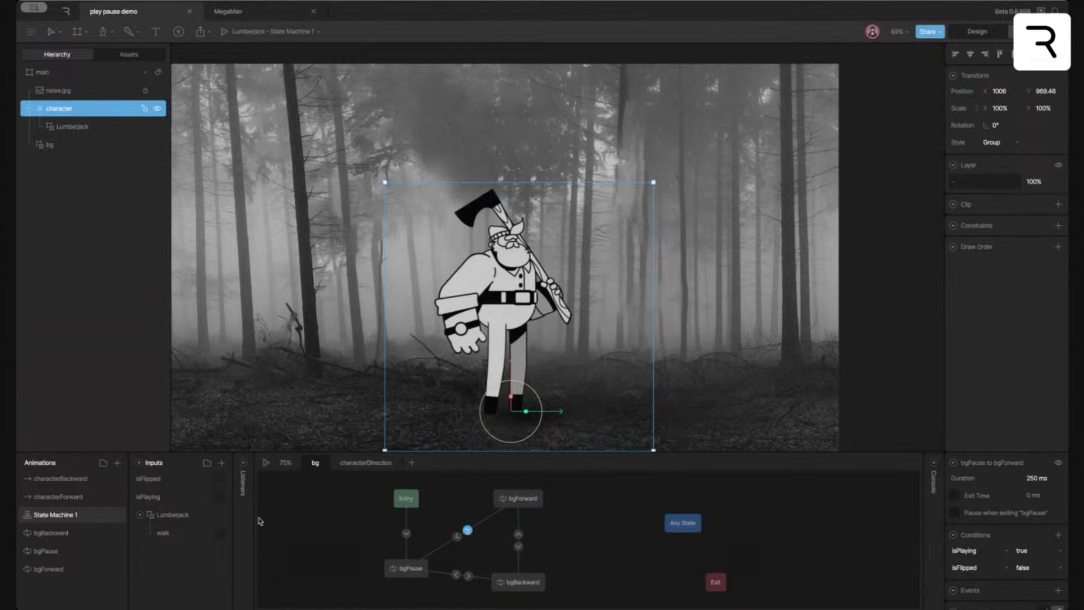
Select the tree artboard, preview its LumberingLumberjack animation, and stop it with the playhead at the start
{"action": "left_click", "coordinate": [891, 285]}
{"action": "key", "text": "ctrl+minus"}
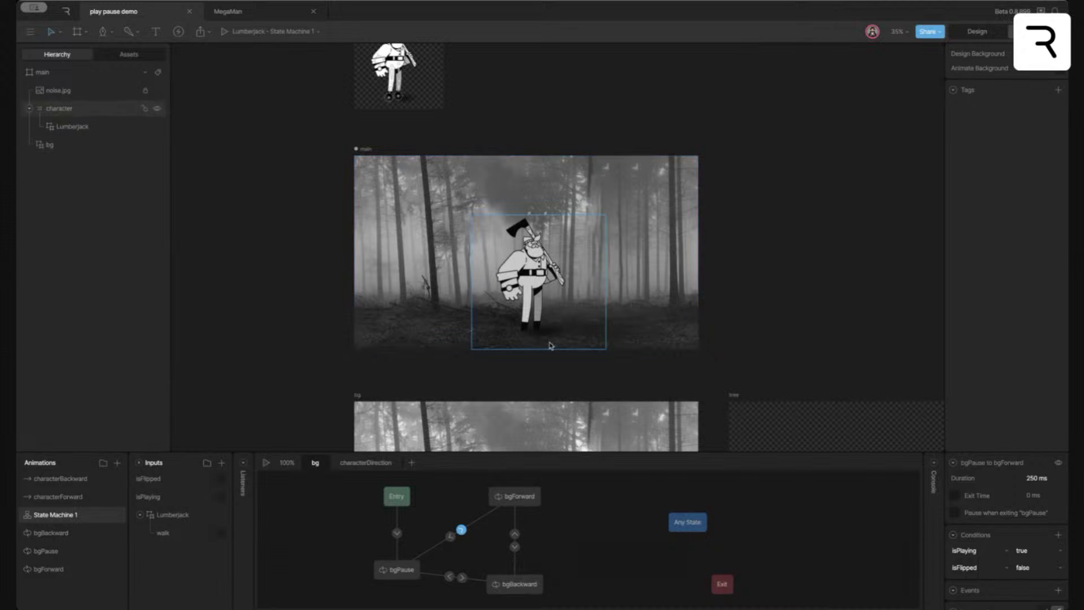
{"action": "scroll", "coordinate": [546, 341], "scroll_direction": "down", "scroll_amount": 5}
{"action": "scroll", "coordinate": [503, 309], "scroll_direction": "right", "scroll_amount": 5}
{"action": "left_click", "coordinate": [682, 319]}
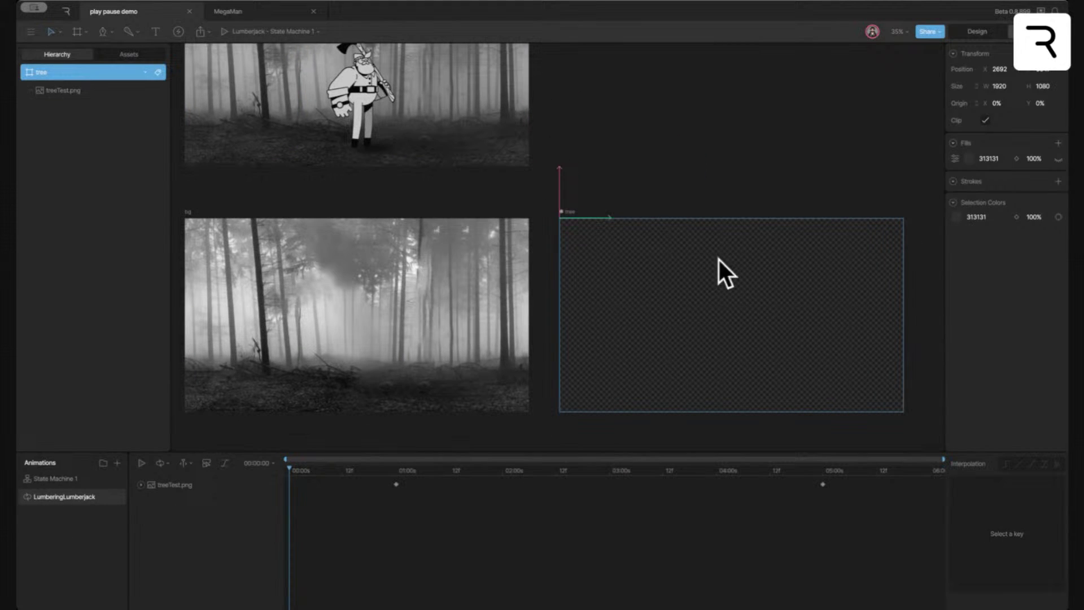
{"action": "scroll", "coordinate": [699, 278], "scroll_direction": "up", "scroll_amount": 3}
{"action": "scroll", "coordinate": [699, 278], "scroll_direction": "left", "scroll_amount": 2}
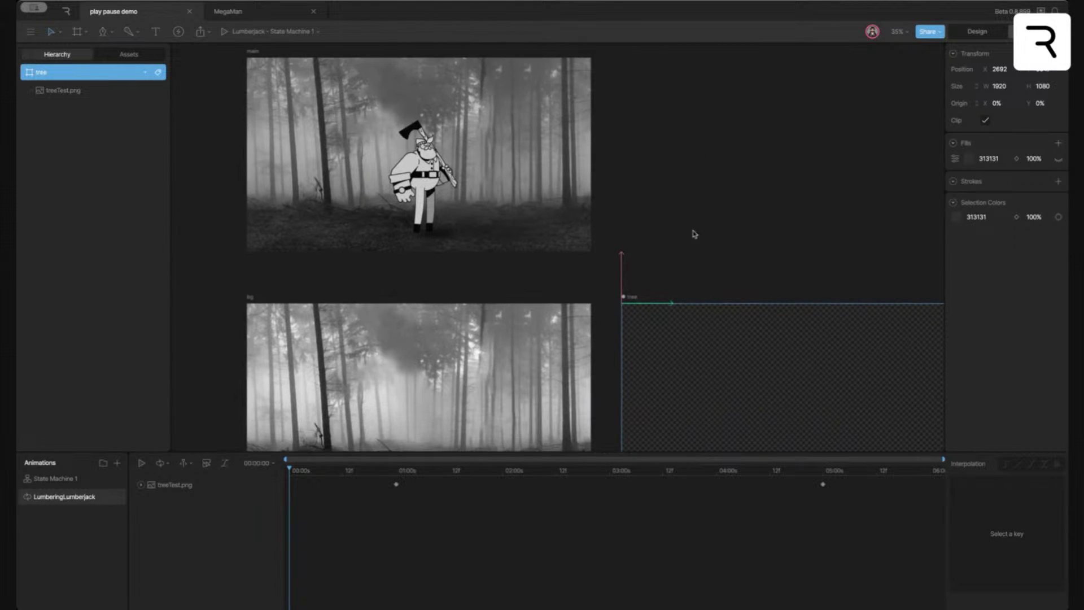
{"action": "key", "text": "space"}
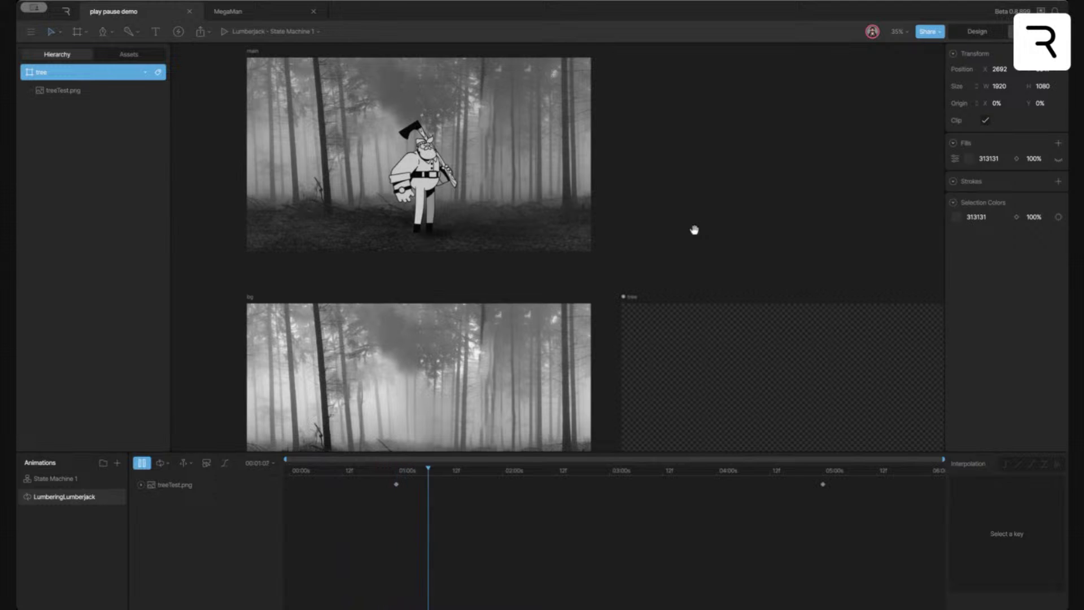
{"action": "scroll", "coordinate": [649, 191], "scroll_direction": "down", "scroll_amount": 3}
{"action": "scroll", "coordinate": [649, 191], "scroll_direction": "right", "scroll_amount": 3}
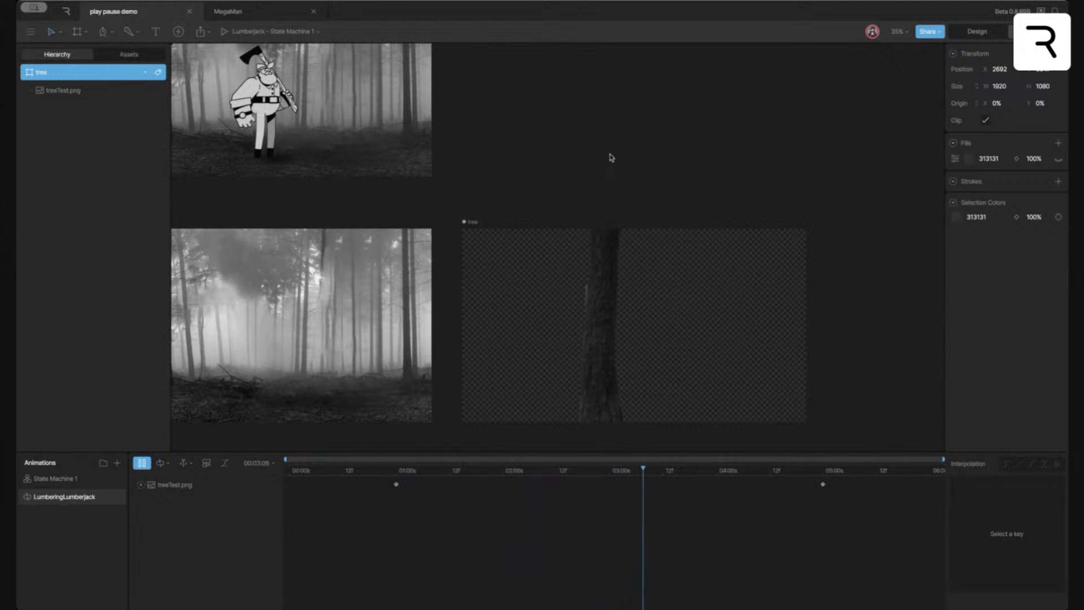
{"action": "left_click_drag", "start_coordinate": [408, 475], "coordinate": [202, 510]}
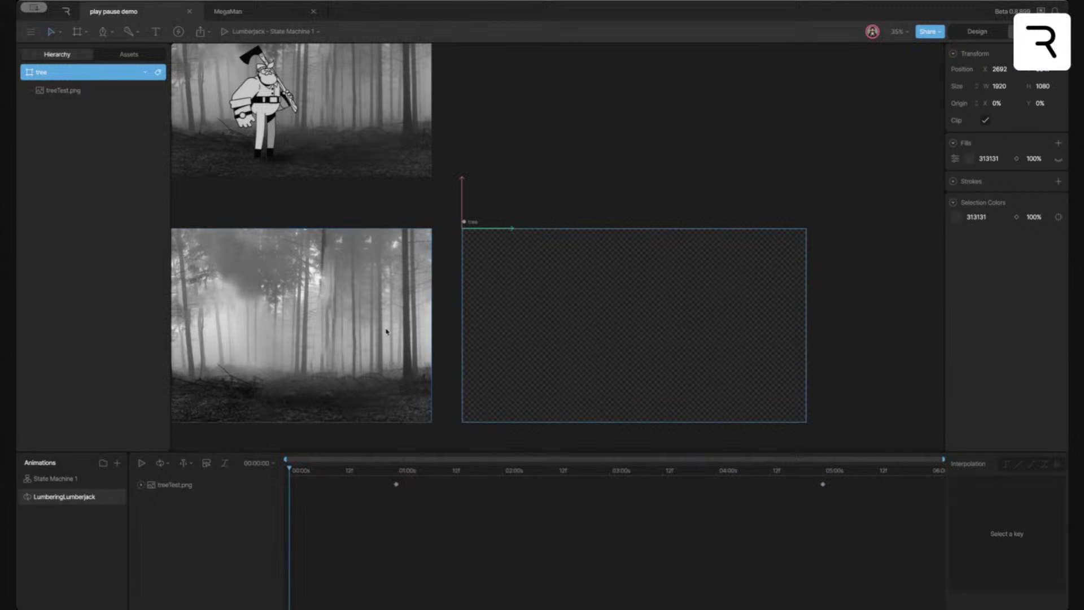
In Design mode, place a new nested artboard in the main artboard near its upper-left corner, at about X 5, Y 63
{"action": "left_click", "coordinate": [539, 143]}
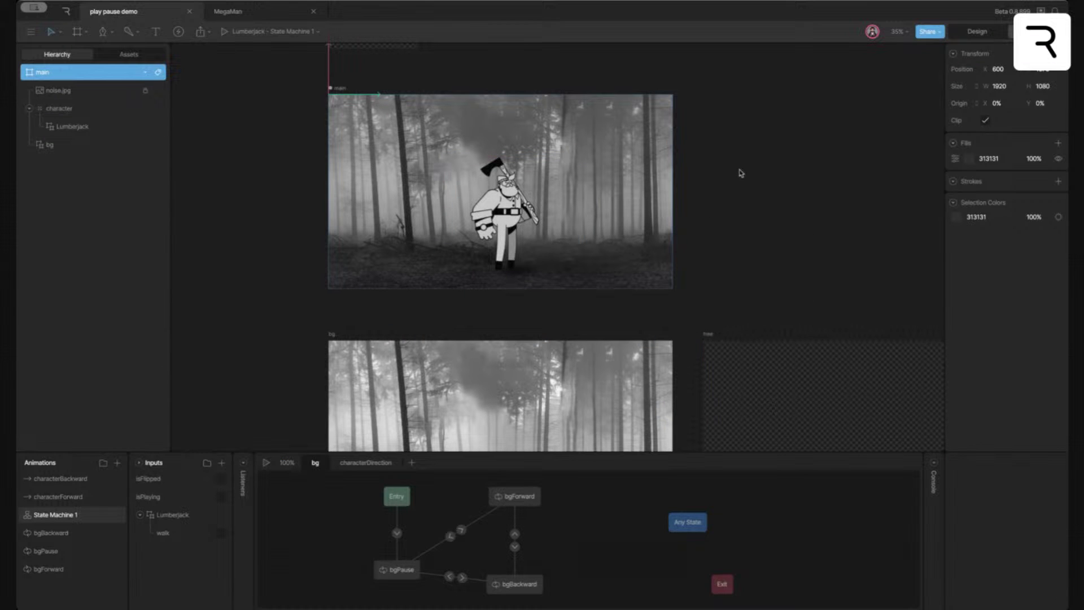
{"action": "left_click_drag", "start_coordinate": [738, 175], "coordinate": [715, 212]}
{"action": "left_click", "coordinate": [982, 32]}
{"action": "left_click", "coordinate": [77, 34]}
{"action": "left_click", "coordinate": [107, 84]}
{"action": "left_click", "coordinate": [310, 137]}
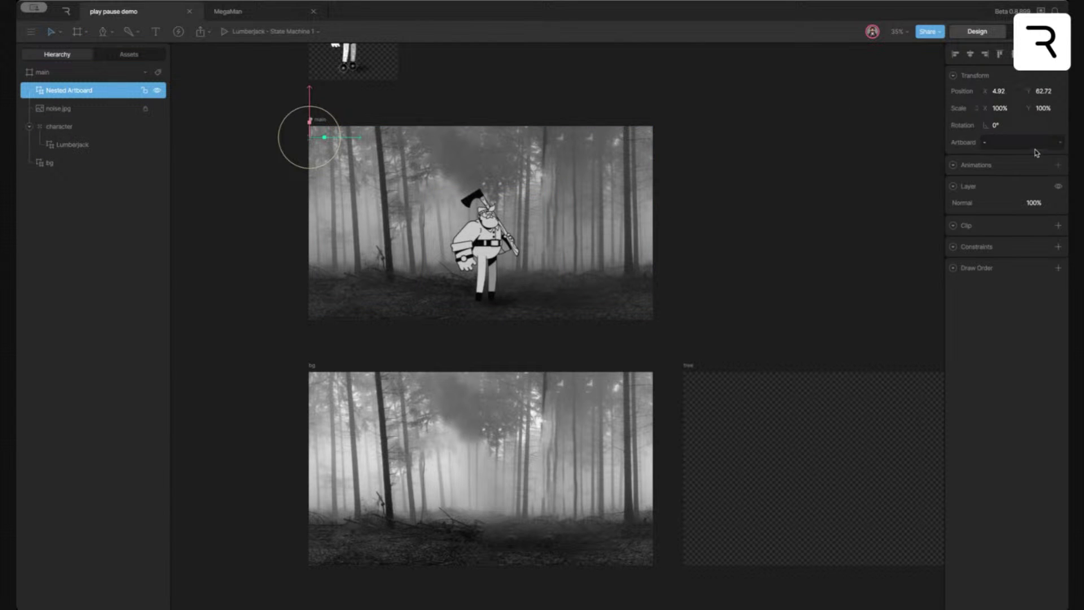
Assign the tree artboard to the nested artboard, centered on the main artboard and ordered directly below noise.jpg in the hierarchy
{"action": "left_click", "coordinate": [1039, 145]}
{"action": "left_click", "coordinate": [982, 195]}
{"action": "left_click", "coordinate": [970, 55]}
{"action": "left_click", "coordinate": [1012, 54]}
{"action": "left_click_drag", "start_coordinate": [58, 90], "coordinate": [62, 115]}
{"action": "left_click", "coordinate": [230, 334]}
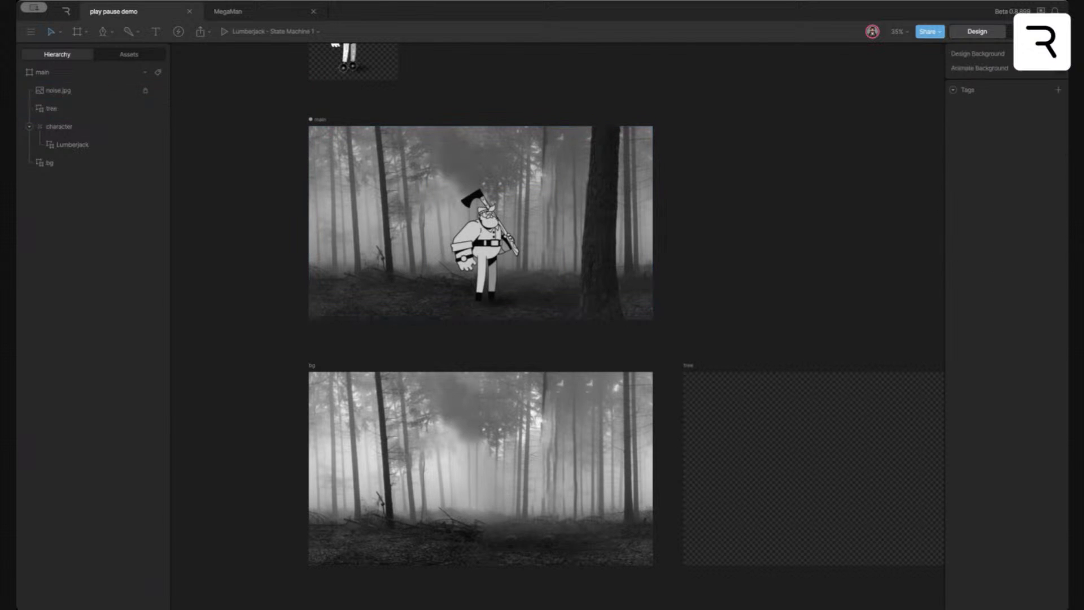
In the bgForward timeline, add LumberingLumberjack to tree as a simple animation and key its speed at 1x with Playing on
{"action": "left_click", "coordinate": [1022, 31]}
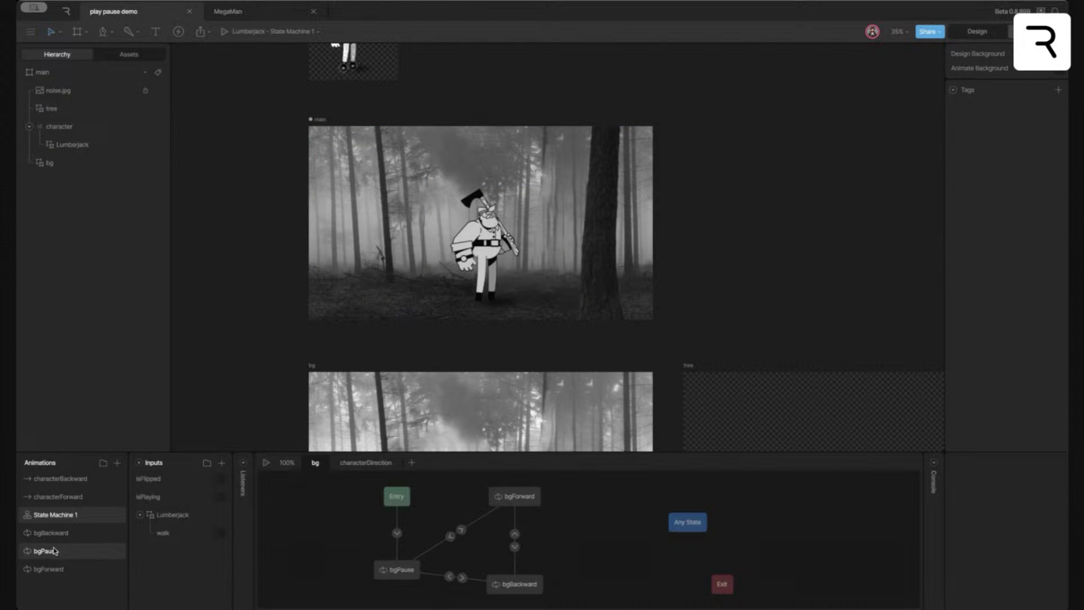
{"action": "left_click", "coordinate": [59, 570]}
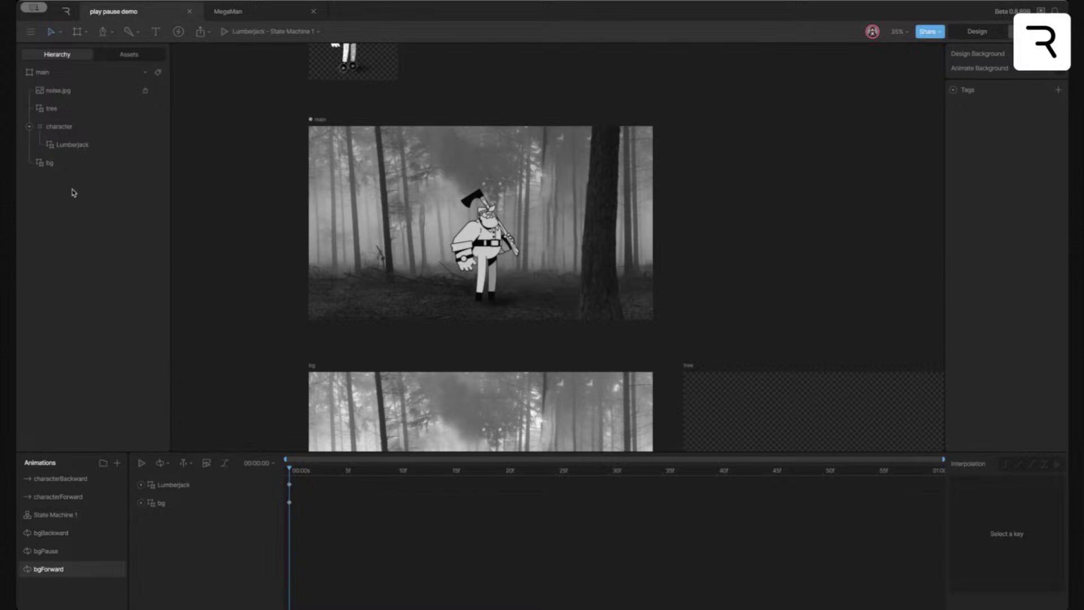
{"action": "left_click", "coordinate": [51, 109]}
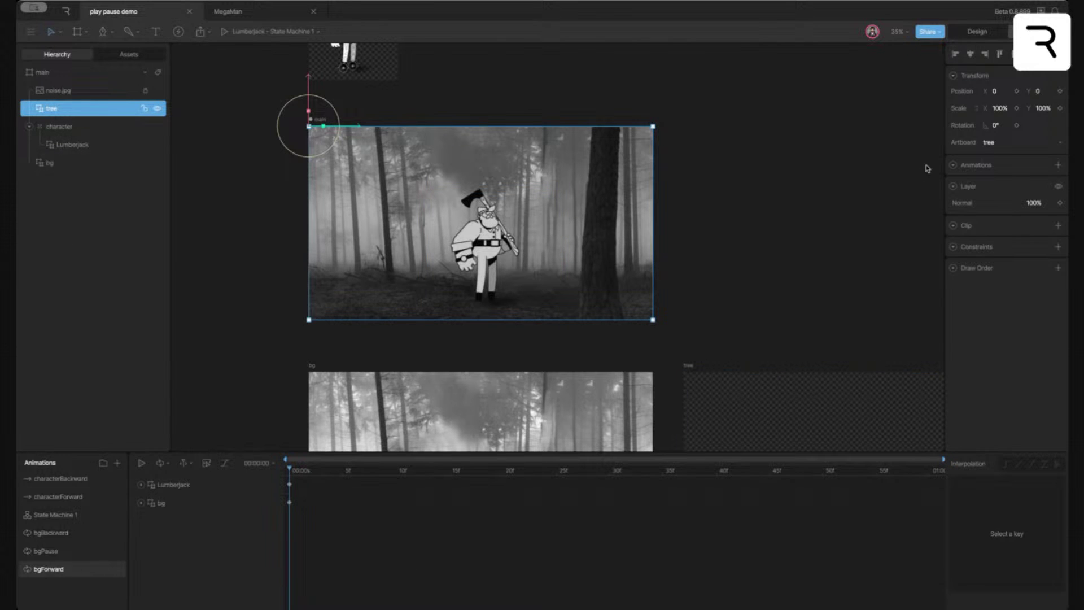
{"action": "left_click", "coordinate": [1057, 165]}
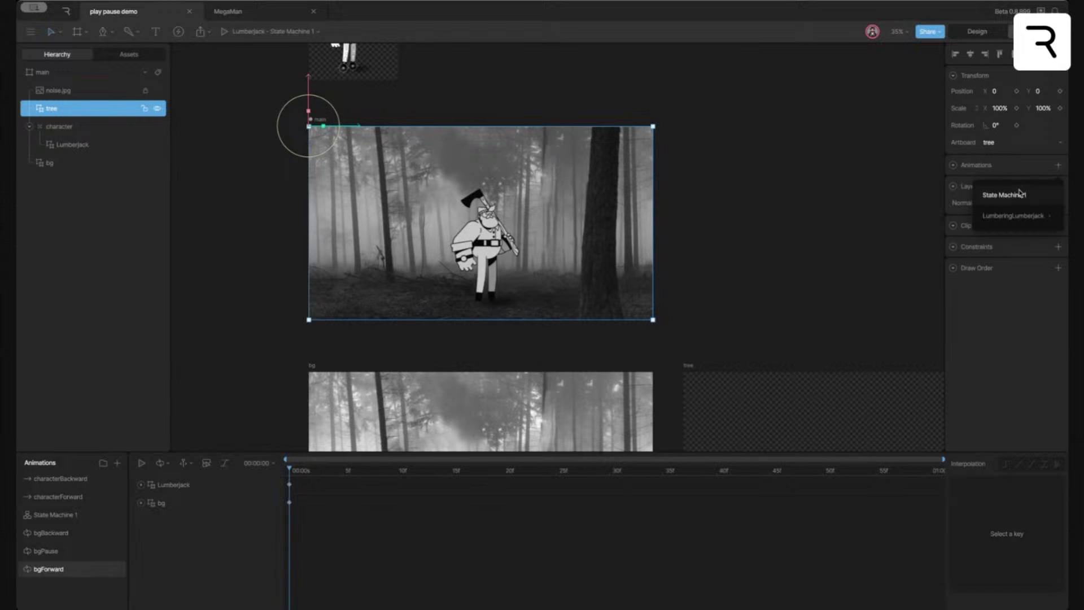
{"action": "mouse_move", "coordinate": [1015, 217]}
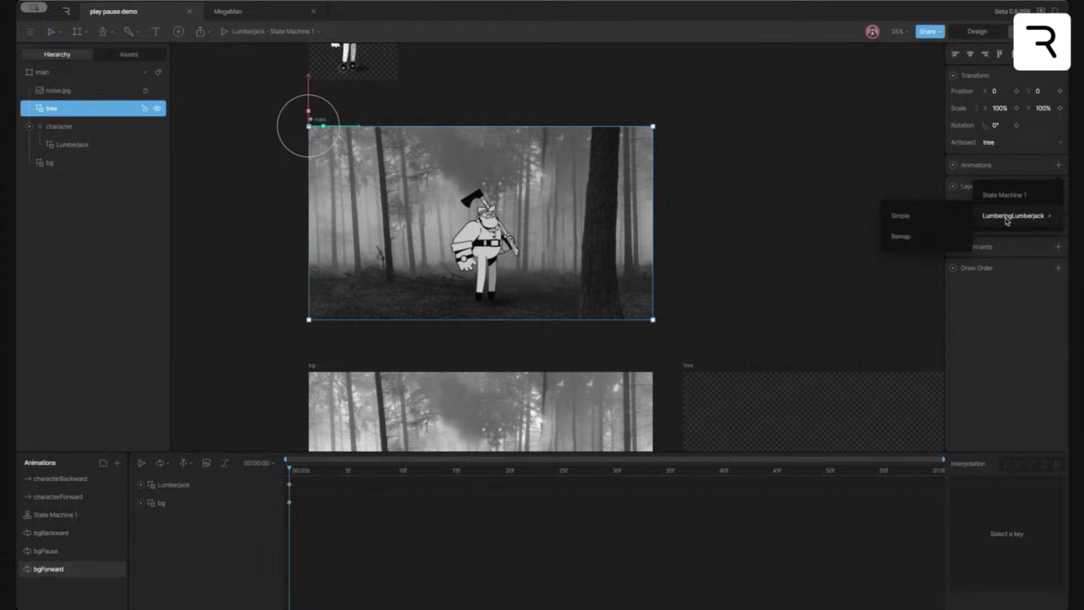
{"action": "left_click", "coordinate": [945, 216]}
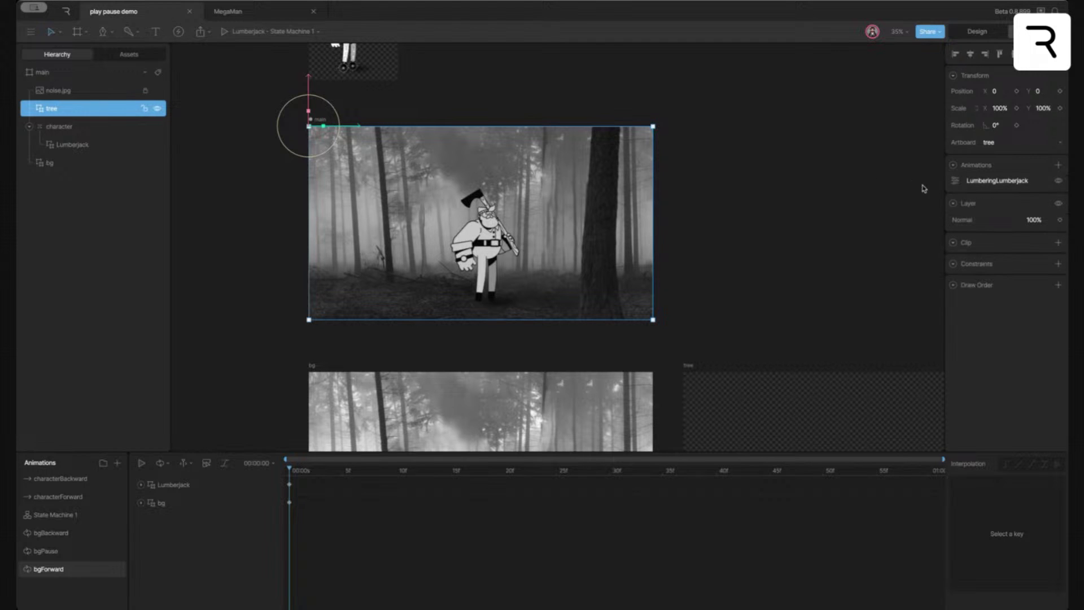
{"action": "left_click", "coordinate": [953, 181]}
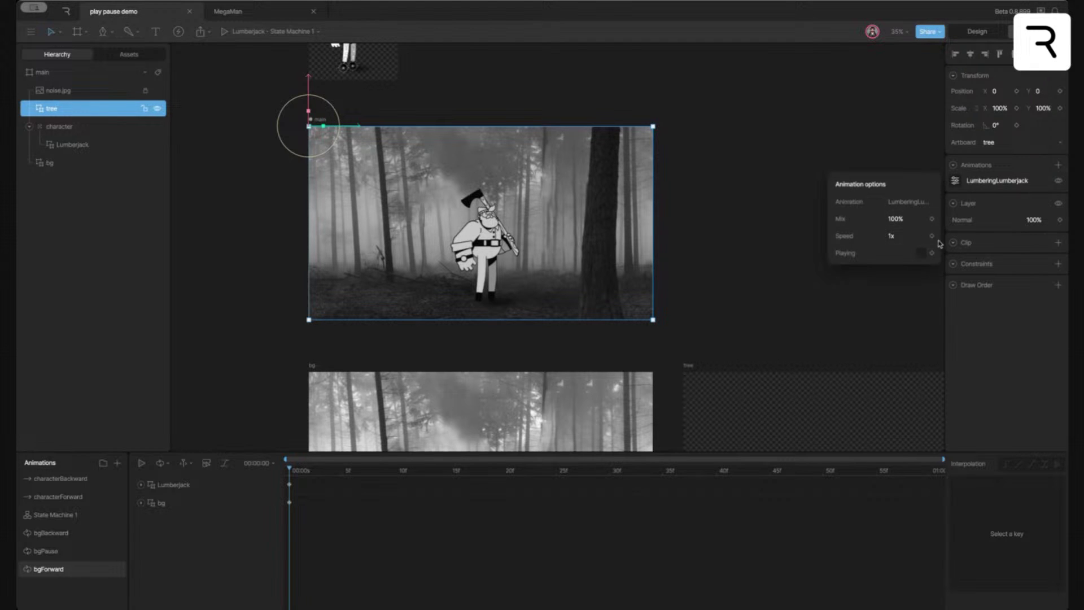
{"action": "left_click", "coordinate": [924, 252]}
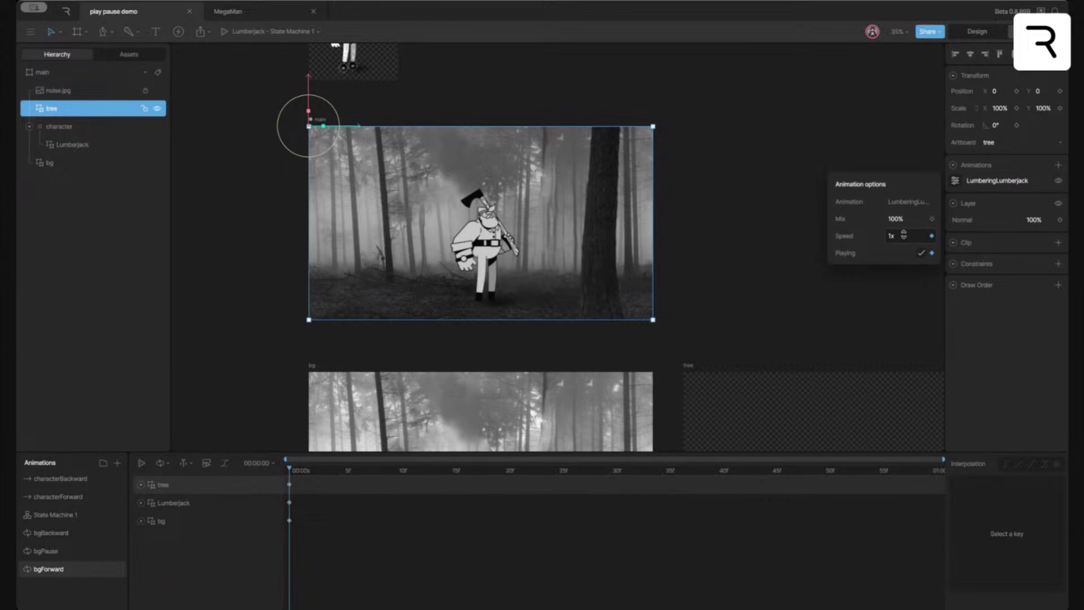
In the bgPause timeline, key the tree's LumberingLumberjack animation at speed 0x with Playing off
{"action": "left_click", "coordinate": [78, 554]}
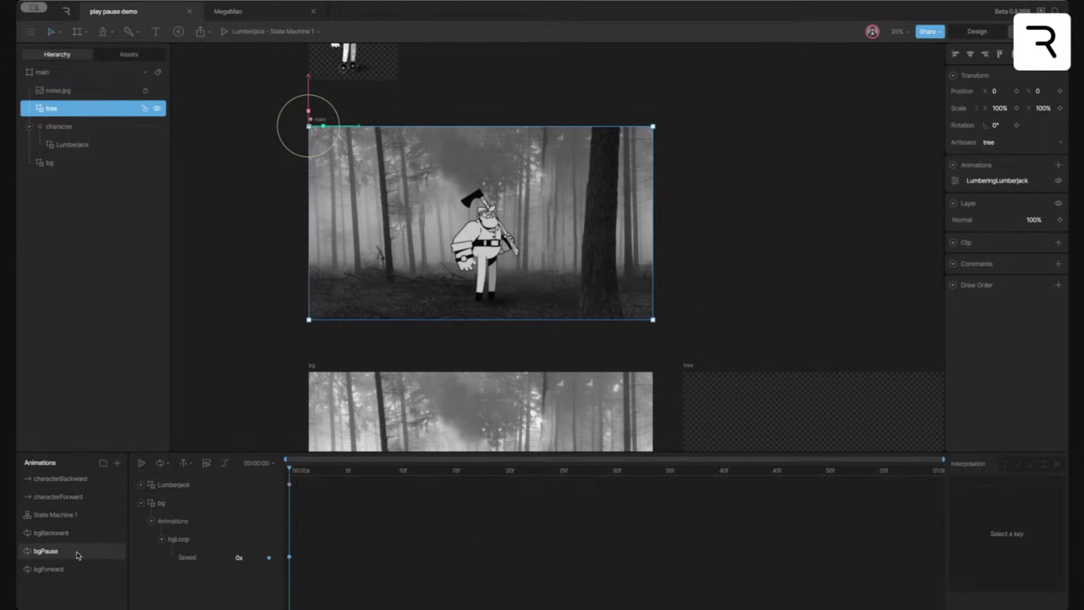
{"action": "left_click", "coordinate": [954, 181]}
{"action": "left_click", "coordinate": [907, 236]}
{"action": "type", "text": "0"}
{"action": "key", "text": "Return"}
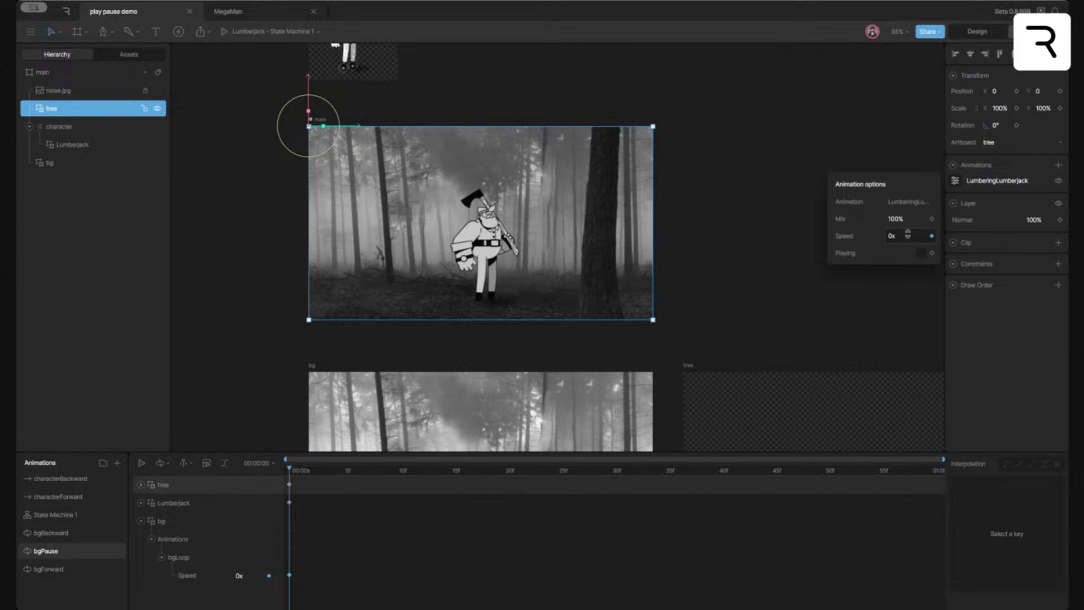
{"action": "left_click", "coordinate": [931, 252]}
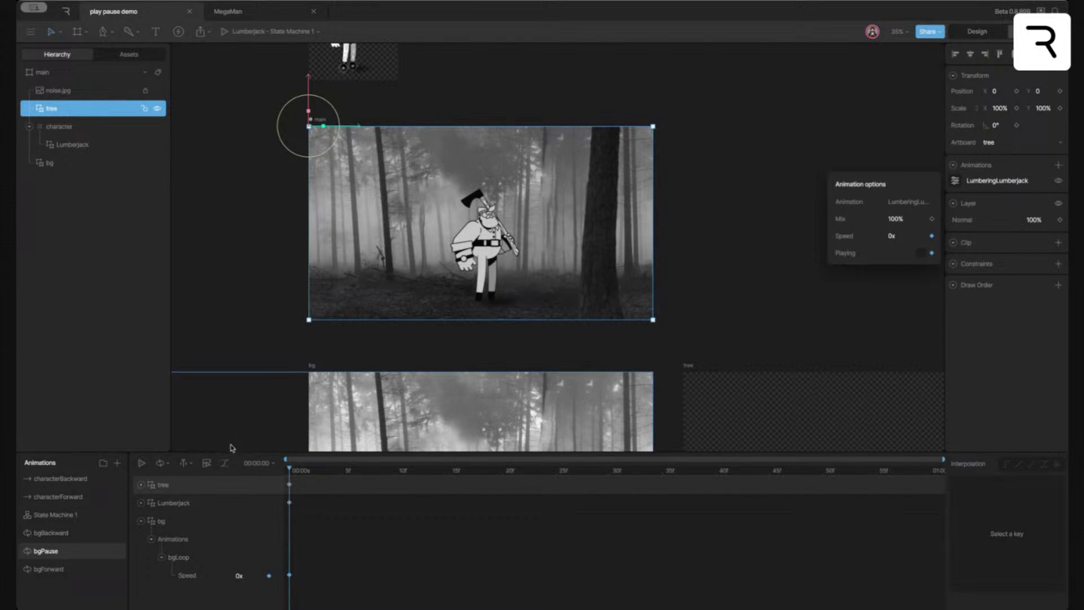
Examine the keyed properties of tree, Lumberjack and bg in the bgPause timeline, comparing them with the bgBackward timeline
{"action": "left_click", "coordinate": [44, 535]}
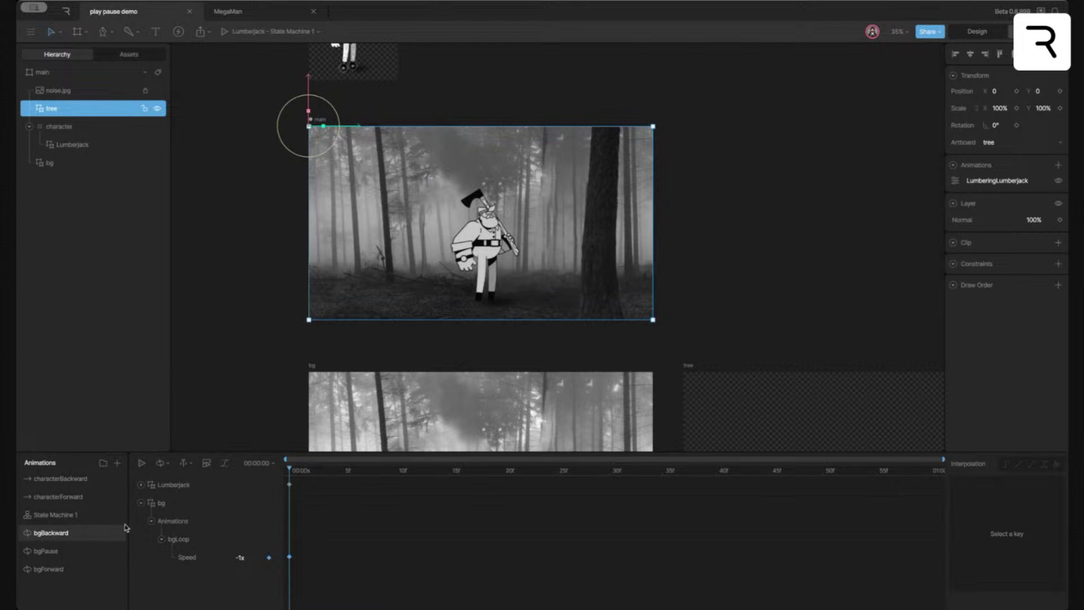
{"action": "left_click", "coordinate": [67, 552]}
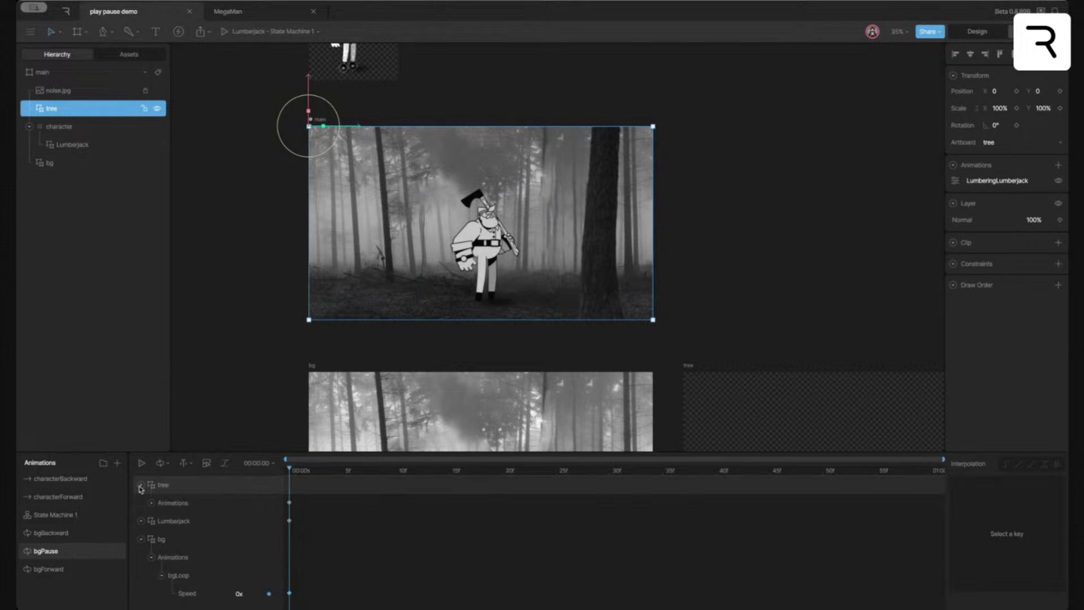
{"action": "left_click", "coordinate": [151, 503]}
{"action": "left_click", "coordinate": [162, 521]}
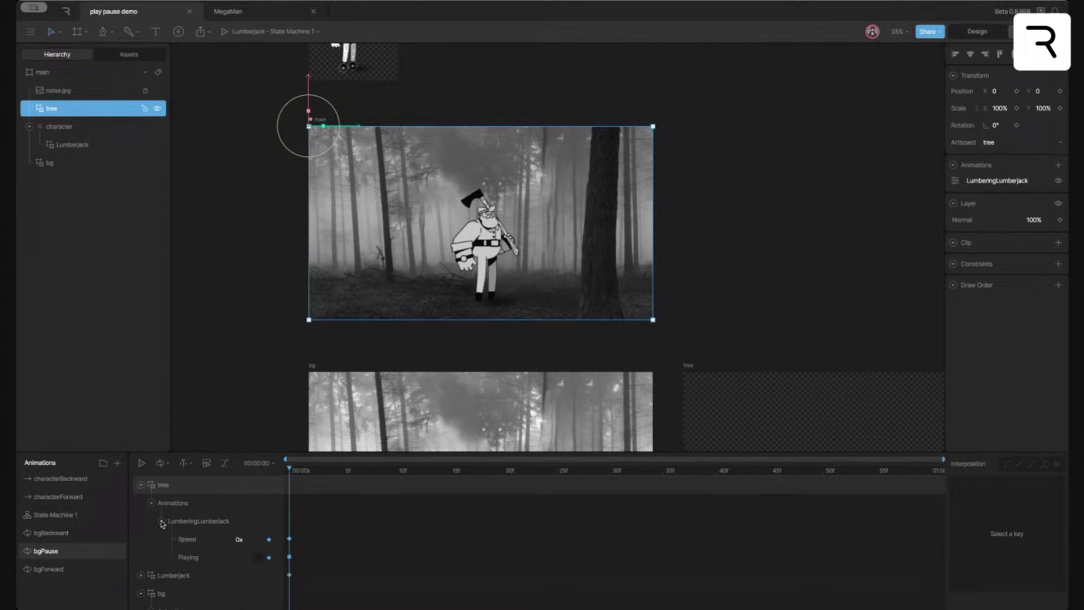
{"action": "left_click", "coordinate": [141, 575]}
{"action": "scroll", "coordinate": [148, 574], "scroll_direction": "down", "scroll_amount": 1}
{"action": "left_click", "coordinate": [151, 569]}
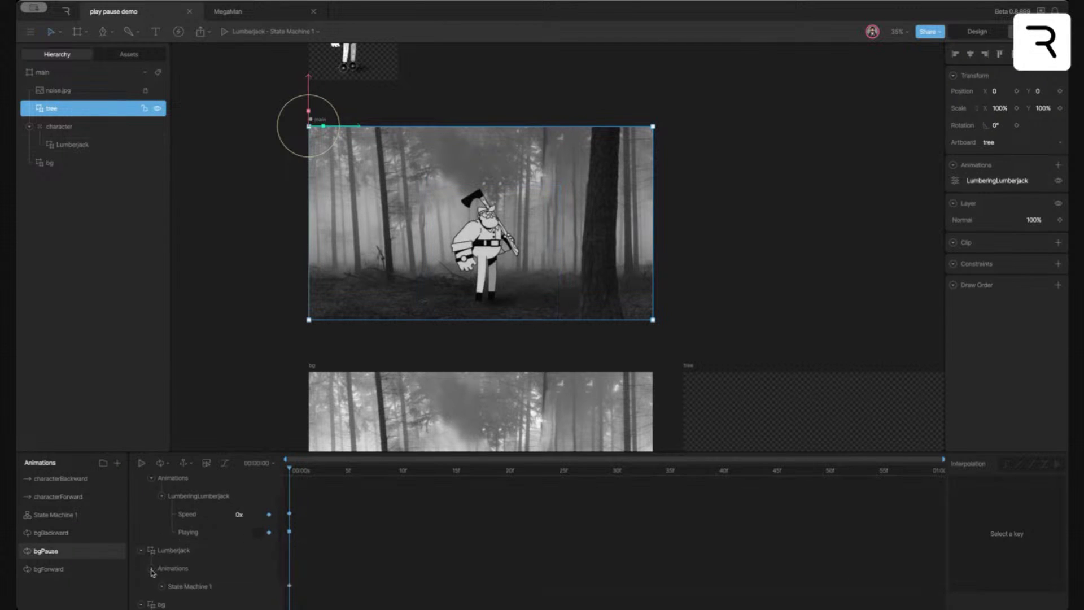
{"action": "scroll", "coordinate": [152, 573], "scroll_direction": "down", "scroll_amount": 2}
{"action": "left_click", "coordinate": [162, 543]}
{"action": "scroll", "coordinate": [215, 533], "scroll_direction": "up", "scroll_amount": 1}
{"action": "scroll", "coordinate": [205, 587], "scroll_direction": "down", "scroll_amount": 2}
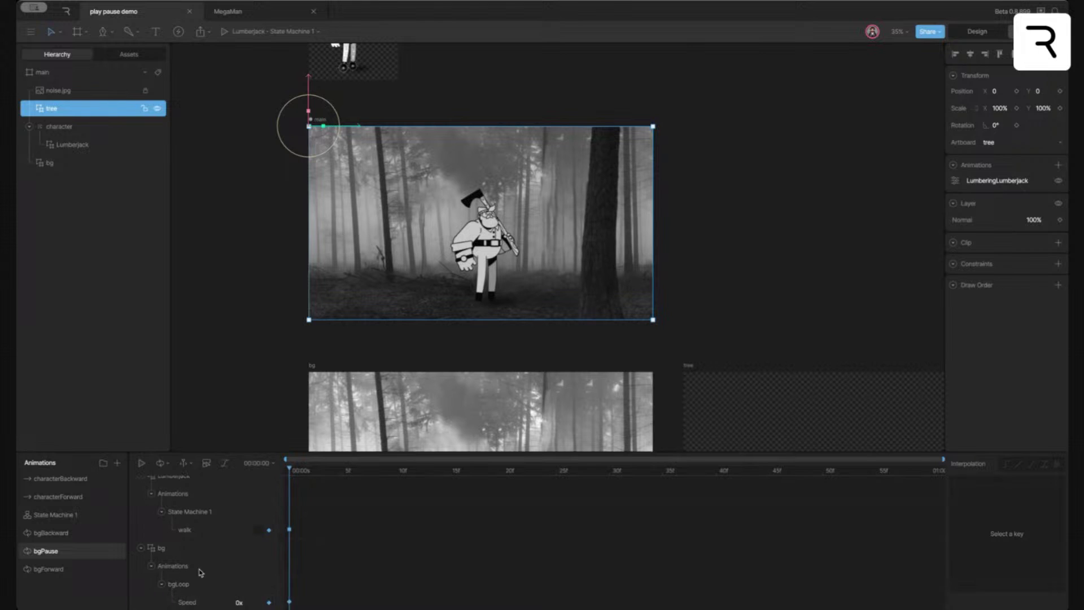
{"action": "scroll", "coordinate": [208, 541], "scroll_direction": "up", "scroll_amount": 1}
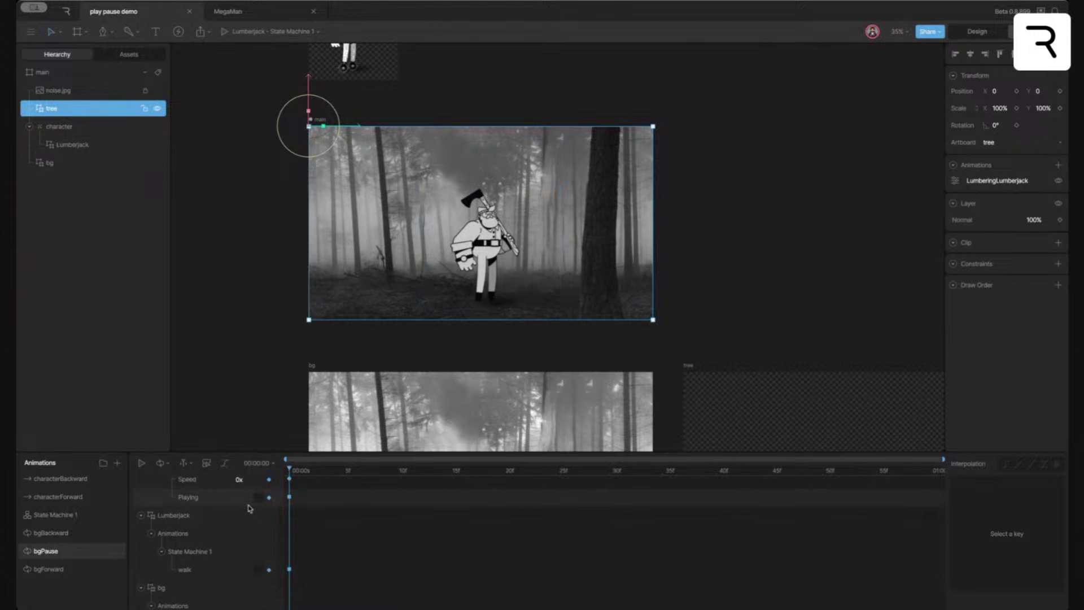
{"action": "left_click", "coordinate": [72, 534]}
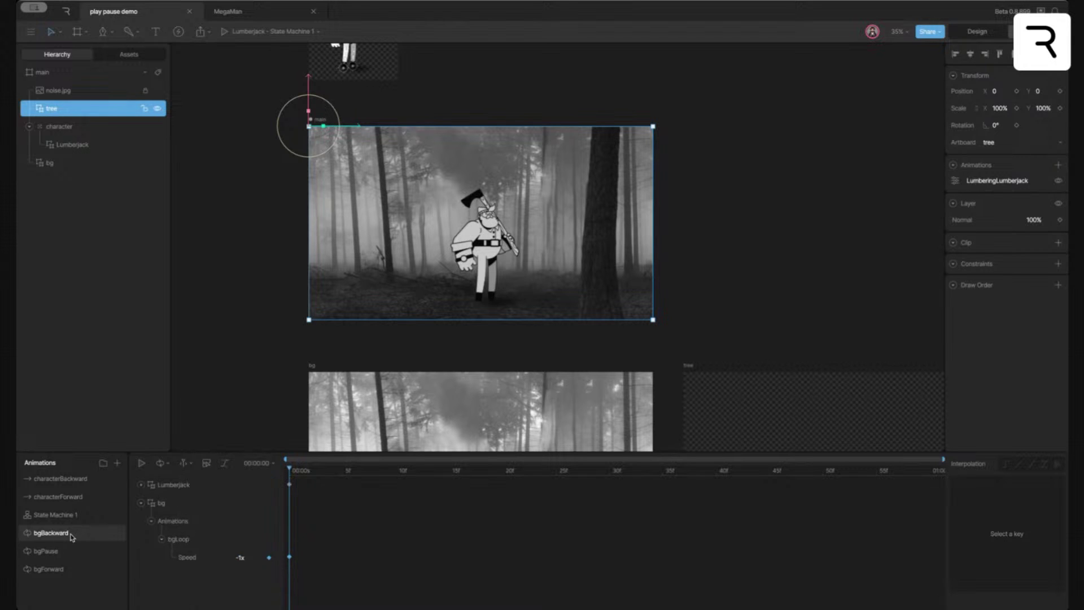
{"action": "left_click", "coordinate": [62, 551]}
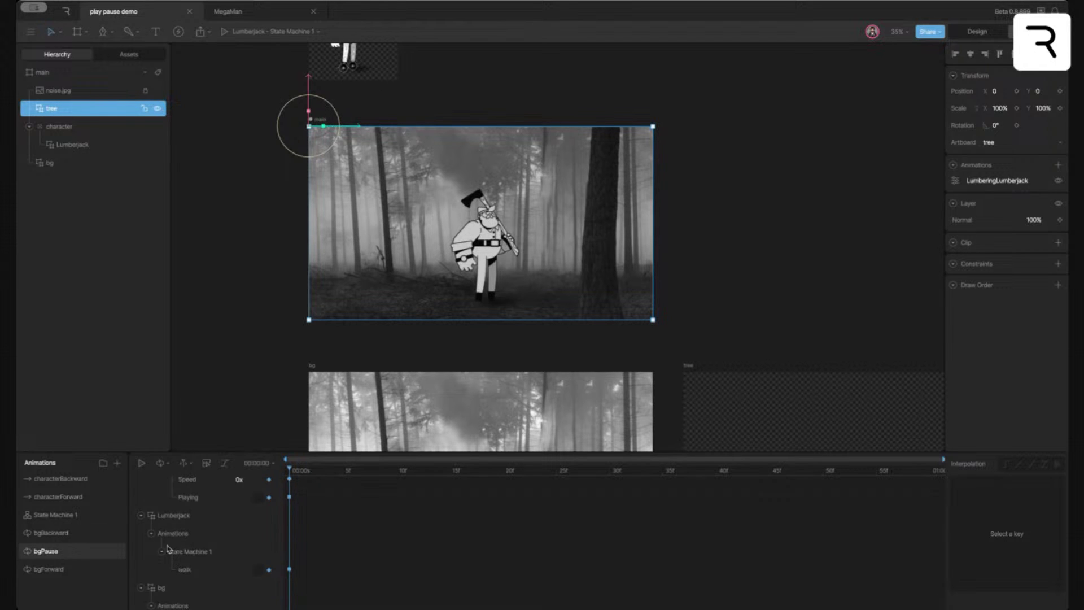
In the bgBackward timeline, key the tree's LumberingLumberjack animation at speed -1x with Playing on
{"action": "left_click", "coordinate": [60, 539]}
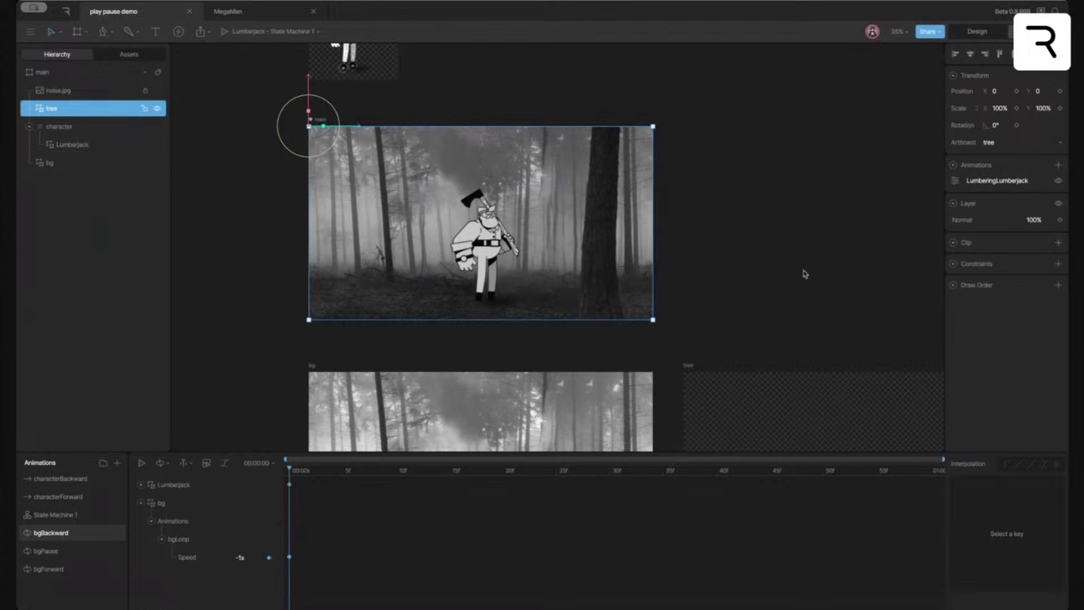
{"action": "left_click", "coordinate": [955, 180]}
{"action": "left_click", "coordinate": [899, 235]}
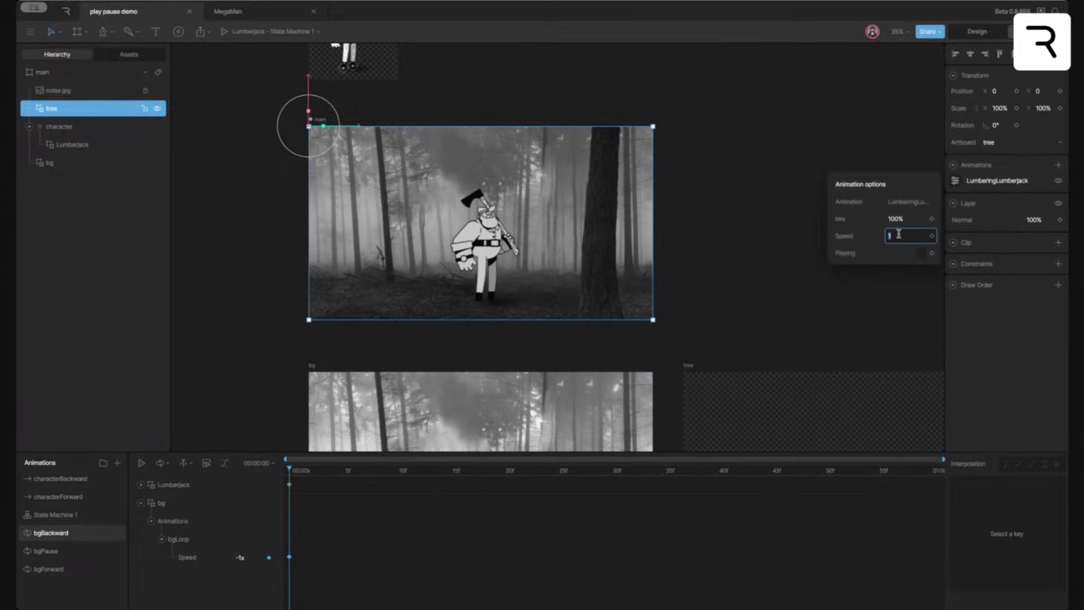
{"action": "type", "text": "-1"}
{"action": "left_click", "coordinate": [931, 253]}
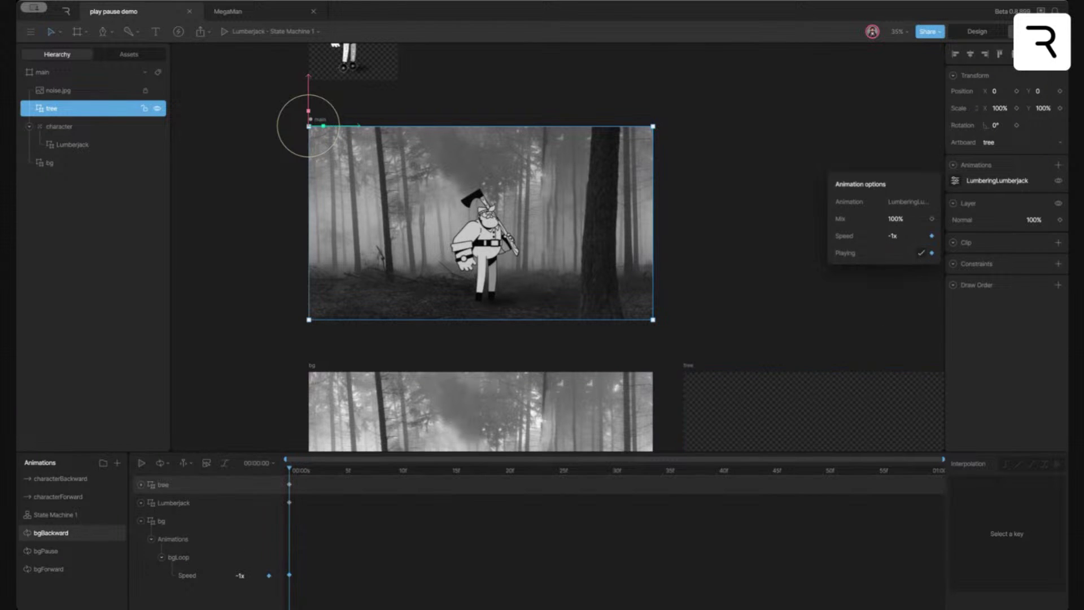
Play State Machine 1 and toggle isPlaying and isFlipped to test the tree moving forward, pausing and reversing with the background
{"action": "left_click", "coordinate": [55, 515]}
{"action": "left_click", "coordinate": [266, 463]}
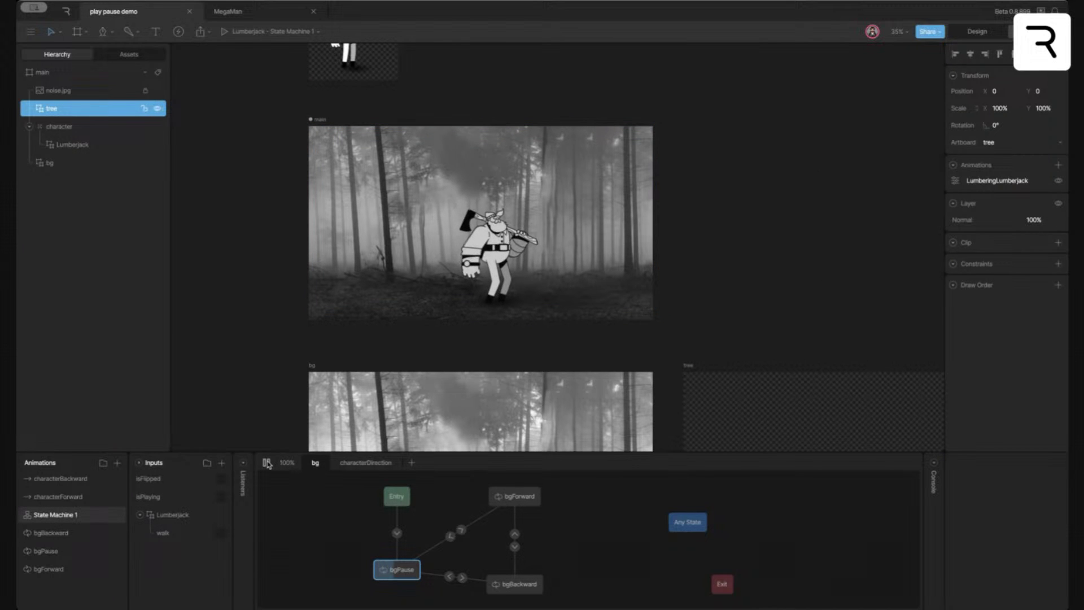
{"action": "left_click", "coordinate": [220, 497]}
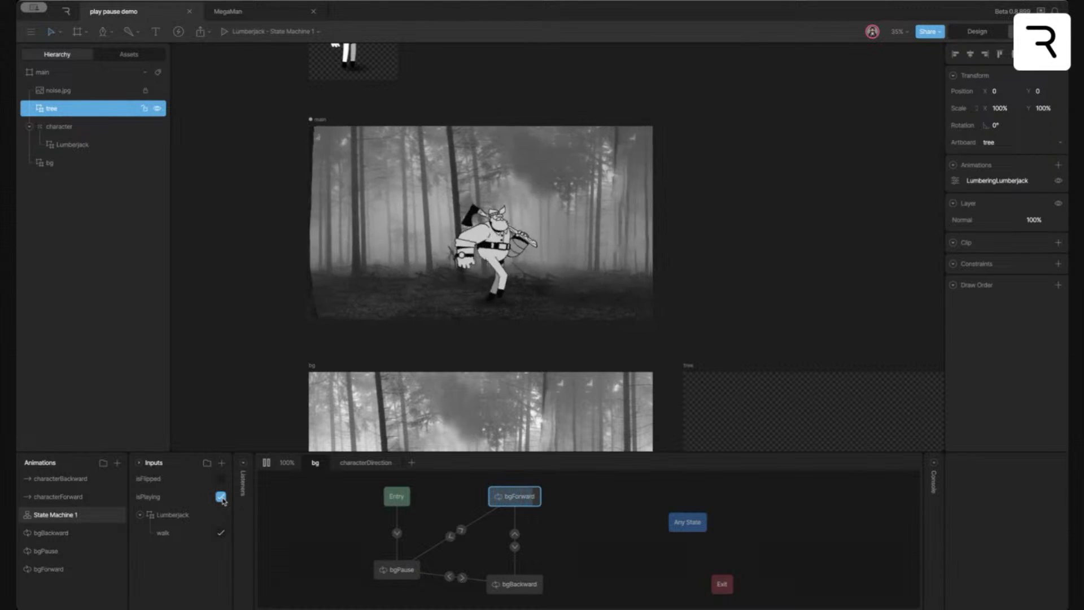
{"action": "left_click", "coordinate": [221, 479]}
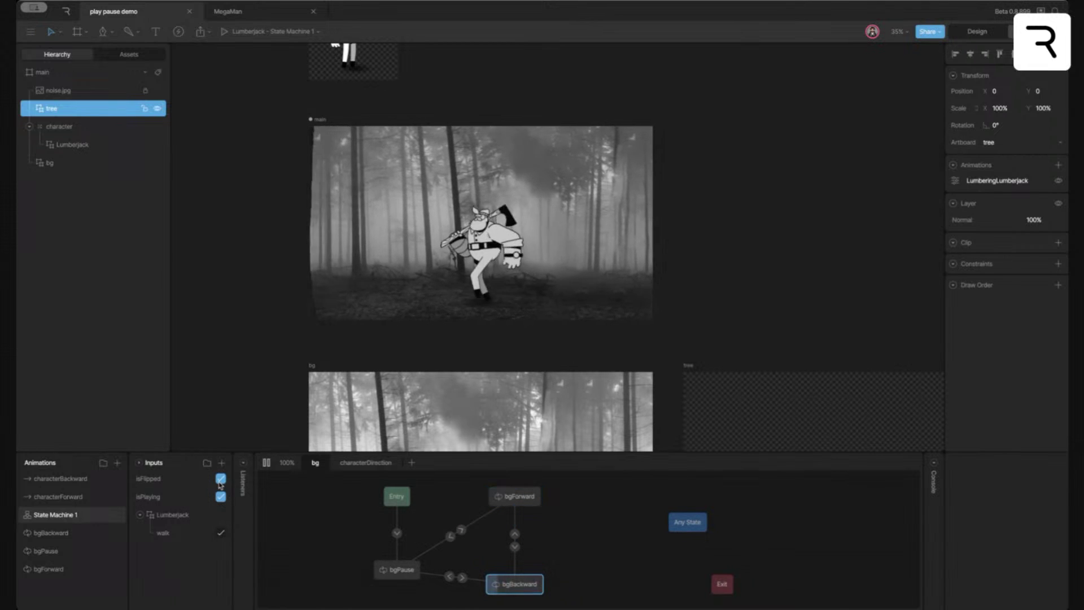
{"action": "left_click", "coordinate": [220, 496]}
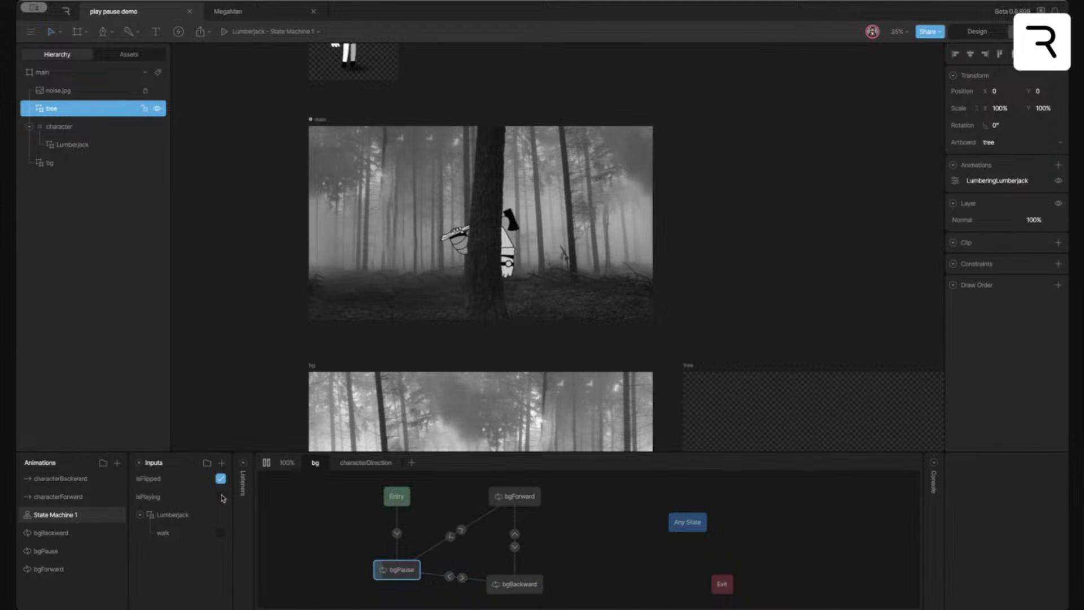
{"action": "left_click", "coordinate": [221, 496]}
{"action": "left_click", "coordinate": [221, 496]}
{"action": "left_click", "coordinate": [220, 478]}
{"action": "left_click", "coordinate": [221, 478]}
{"action": "left_click", "coordinate": [221, 478]}
{"action": "left_click", "coordinate": [221, 497]}
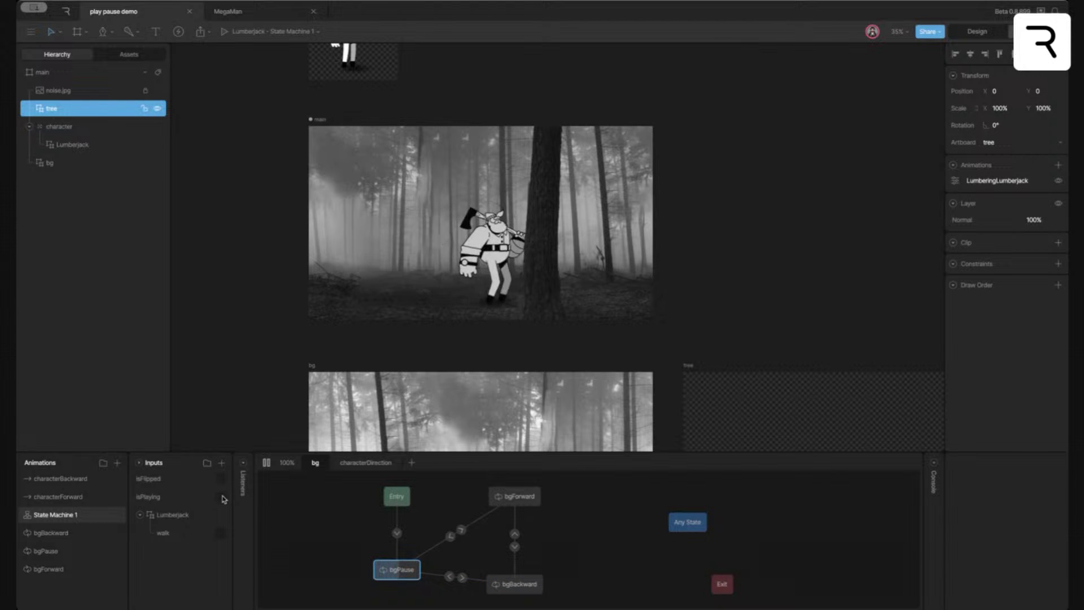
{"action": "left_click", "coordinate": [220, 478]}
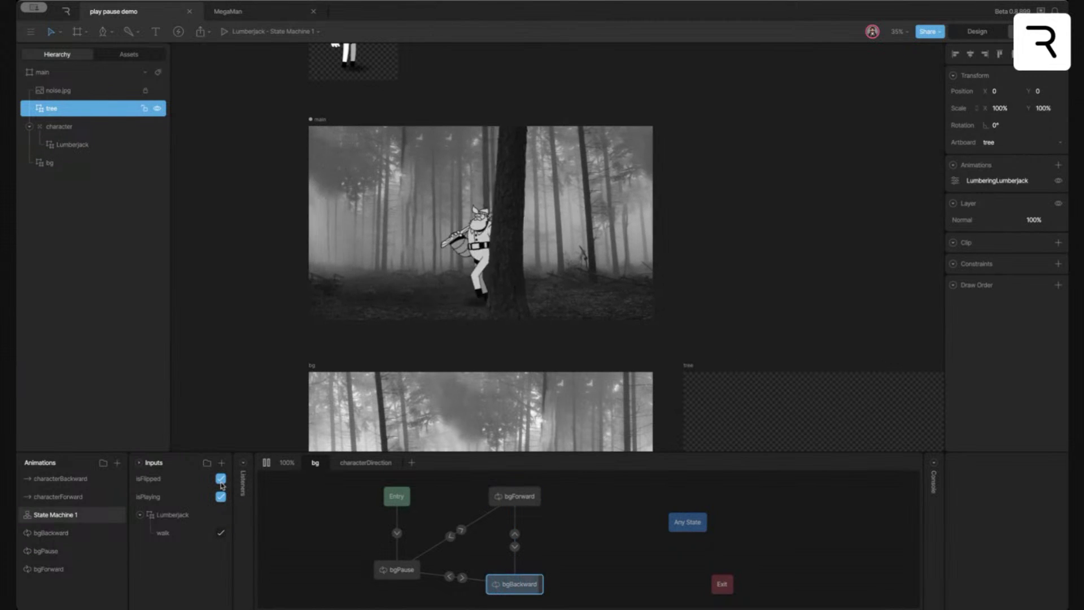
Turn off isFlipped while the state machine plays, and stop the playback
{"action": "left_click", "coordinate": [221, 478]}
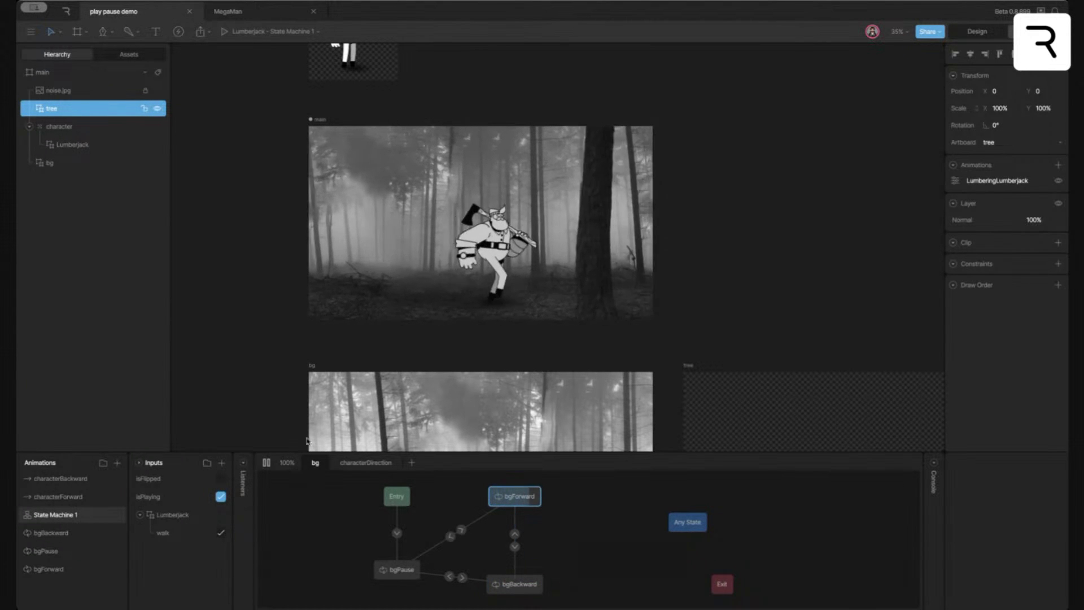
{"action": "key", "text": "space"}
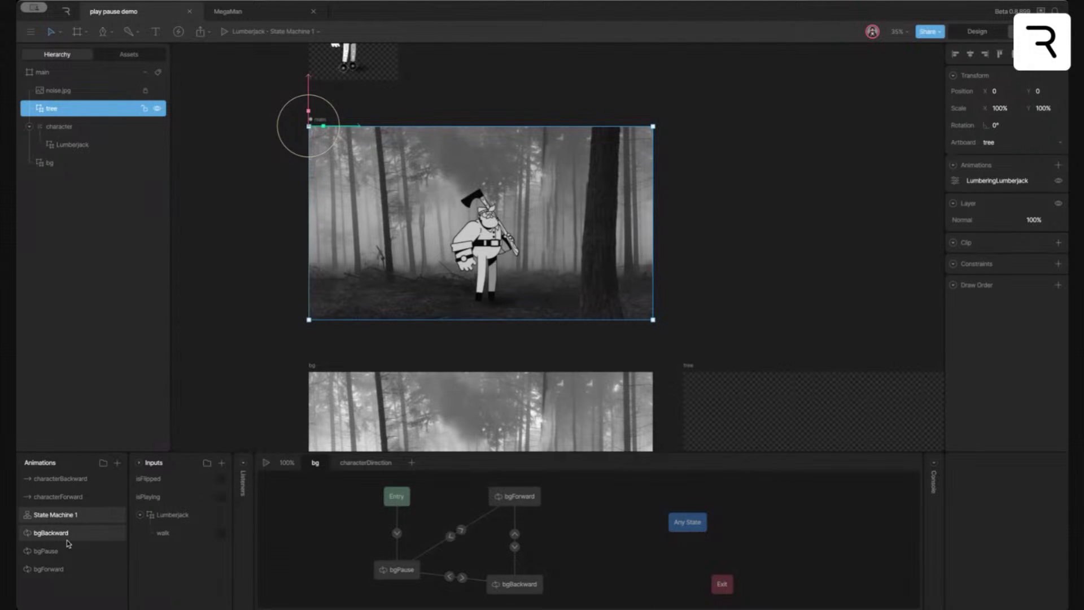
{"action": "left_click", "coordinate": [755, 276]}
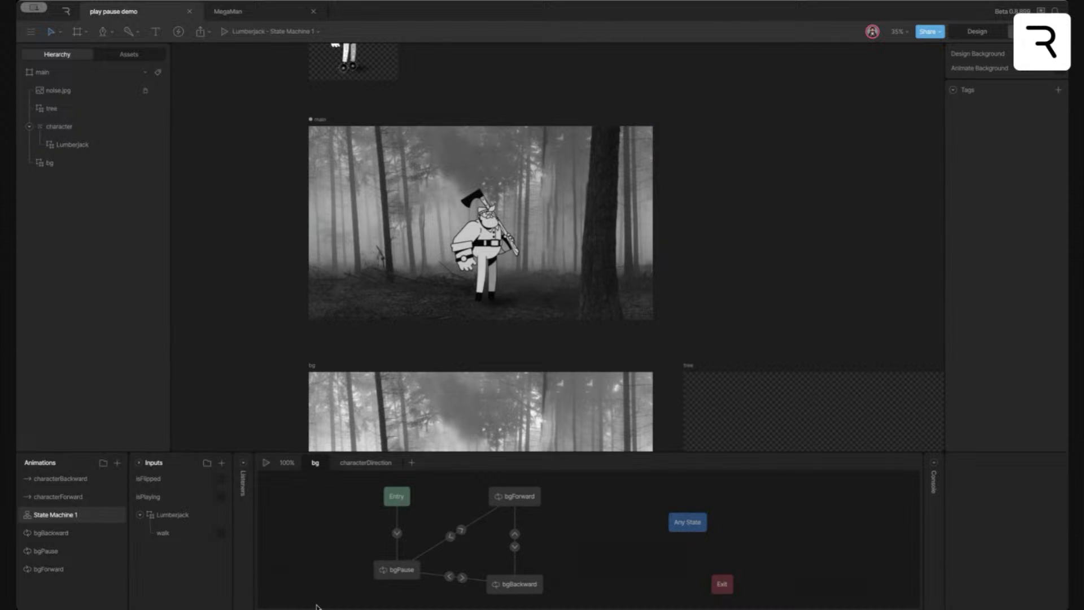
Rename State Machine 1 to entryExample and duplicate it as anyStateExample at the start of the animations list
{"action": "double_click", "coordinate": [74, 515]}
{"action": "type", "text": "entryExamp"}
{"action": "right_click", "coordinate": [74, 515]}
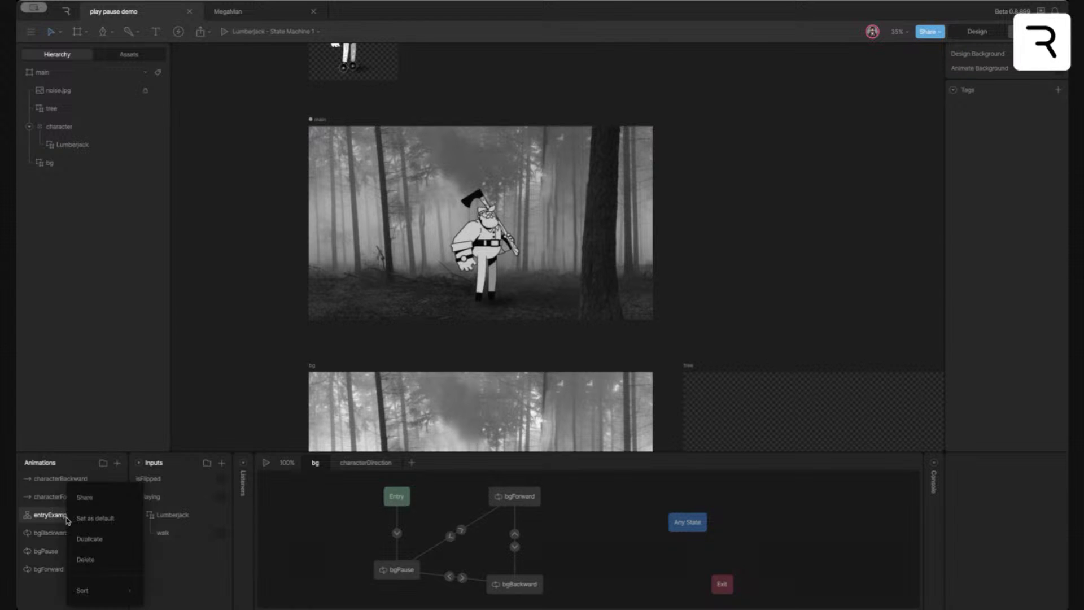
{"action": "left_click", "coordinate": [85, 540]}
{"action": "type", "text": "anyState"}
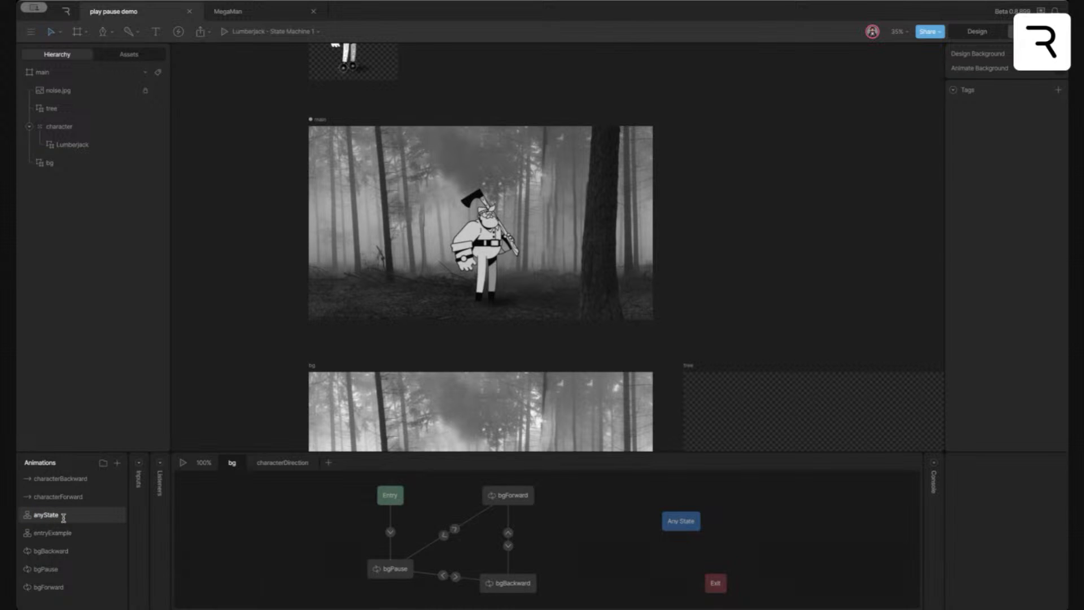
{"action": "left_click_drag", "start_coordinate": [64, 520], "coordinate": [78, 481]}
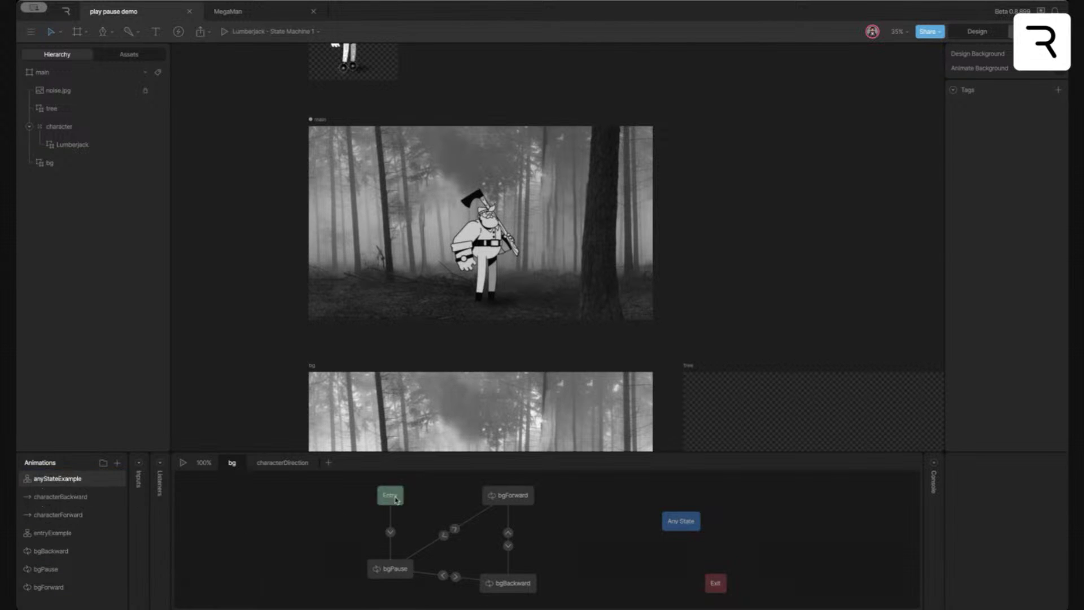
Delete all transitions between Entry, bgPause, bgForward and bgBackward in the bg layer of anyStateExample
{"action": "left_click_drag", "start_coordinate": [394, 499], "coordinate": [365, 495]}
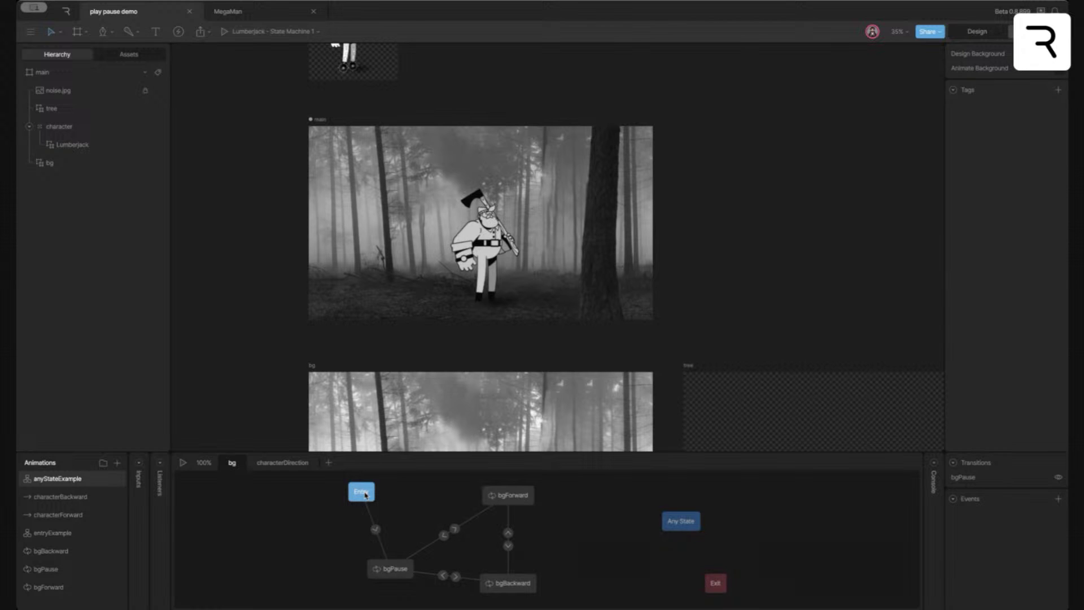
{"action": "left_click", "coordinate": [375, 529]}
{"action": "left_click", "coordinate": [439, 524]}
{"action": "left_click", "coordinate": [443, 533]}
{"action": "key", "text": "Delete"}
{"action": "left_click_drag", "start_coordinate": [478, 527], "coordinate": [552, 557]}
{"action": "key", "text": "Delete"}
{"action": "left_click_drag", "start_coordinate": [464, 547], "coordinate": [448, 570]}
{"action": "key", "text": "Delete"}
{"action": "left_click_drag", "start_coordinate": [395, 528], "coordinate": [363, 544]}
{"action": "key", "text": "Delete"}
Rearrange the bg layer's state nodes so that bgPause, bgBackward and bgForward can surround Any State, with Entry and Exit kept apart
{"action": "left_click_drag", "start_coordinate": [347, 494], "coordinate": [316, 493]}
{"action": "left_click_drag", "start_coordinate": [503, 501], "coordinate": [484, 510]}
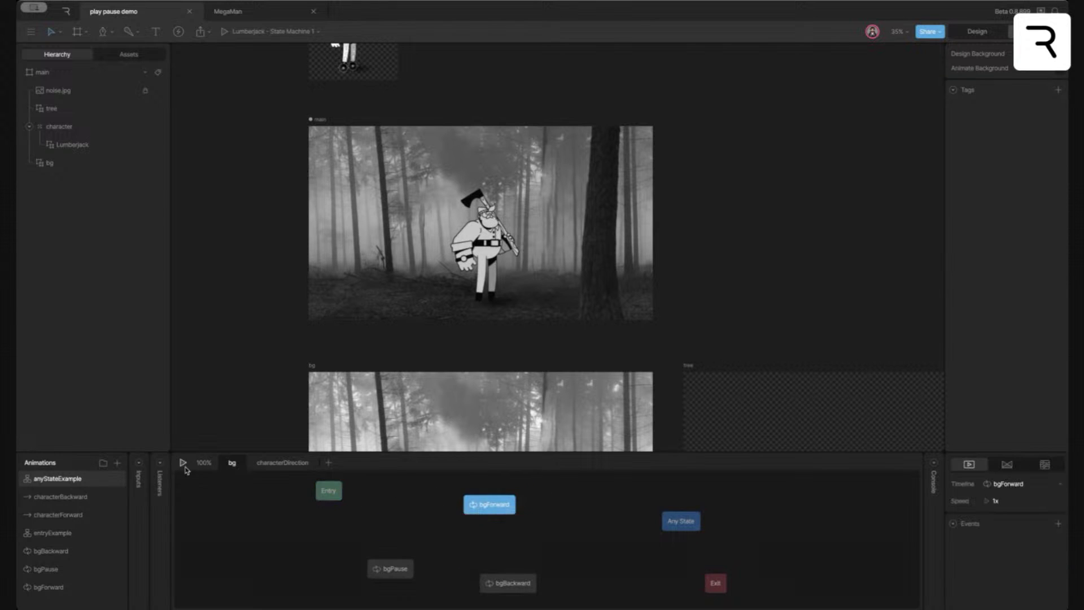
{"action": "left_click", "coordinate": [141, 465]}
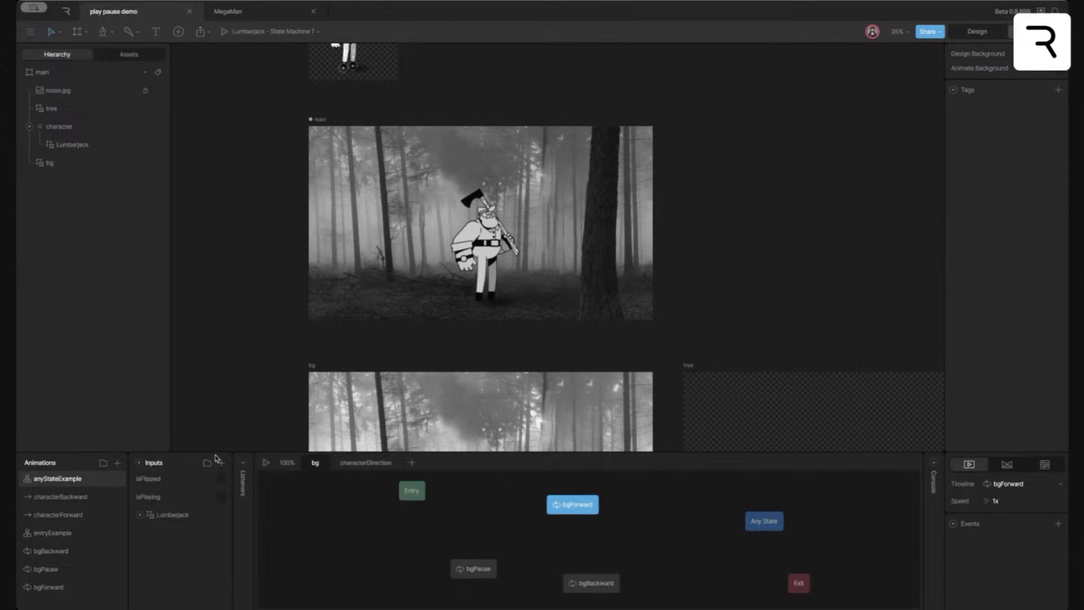
{"action": "left_click_drag", "start_coordinate": [760, 528], "coordinate": [710, 566]}
{"action": "left_click_drag", "start_coordinate": [662, 502], "coordinate": [717, 498]}
{"action": "left_click_drag", "start_coordinate": [593, 583], "coordinate": [592, 527]}
{"action": "left_click_drag", "start_coordinate": [715, 560], "coordinate": [577, 582]}
{"action": "left_click", "coordinate": [473, 568]}
{"action": "left_click_drag", "start_coordinate": [473, 568], "coordinate": [478, 526]}
{"action": "left_click_drag", "start_coordinate": [590, 525], "coordinate": [436, 568]}
{"action": "left_click_drag", "start_coordinate": [483, 530], "coordinate": [565, 511]}
Add transitions from Any State to bgPause, bgBackward and bgForward, placing bgBackward and bgForward on opposite sides of it
{"action": "left_click_drag", "start_coordinate": [574, 571], "coordinate": [578, 509]}
{"action": "left_click_drag", "start_coordinate": [459, 574], "coordinate": [504, 539]}
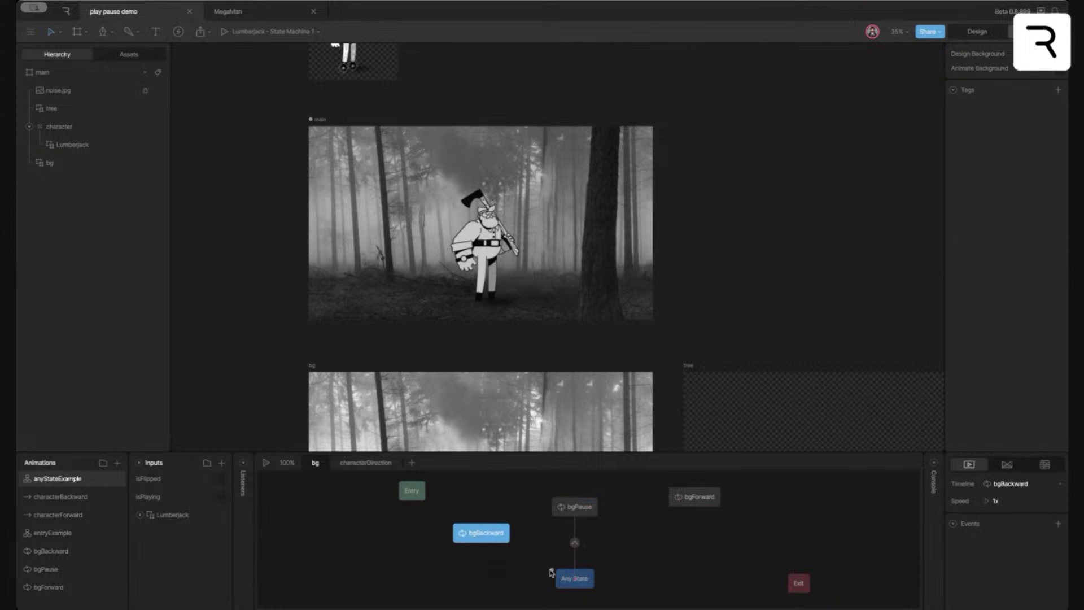
{"action": "left_click_drag", "start_coordinate": [551, 573], "coordinate": [481, 533]}
{"action": "left_click_drag", "start_coordinate": [590, 569], "coordinate": [681, 542]}
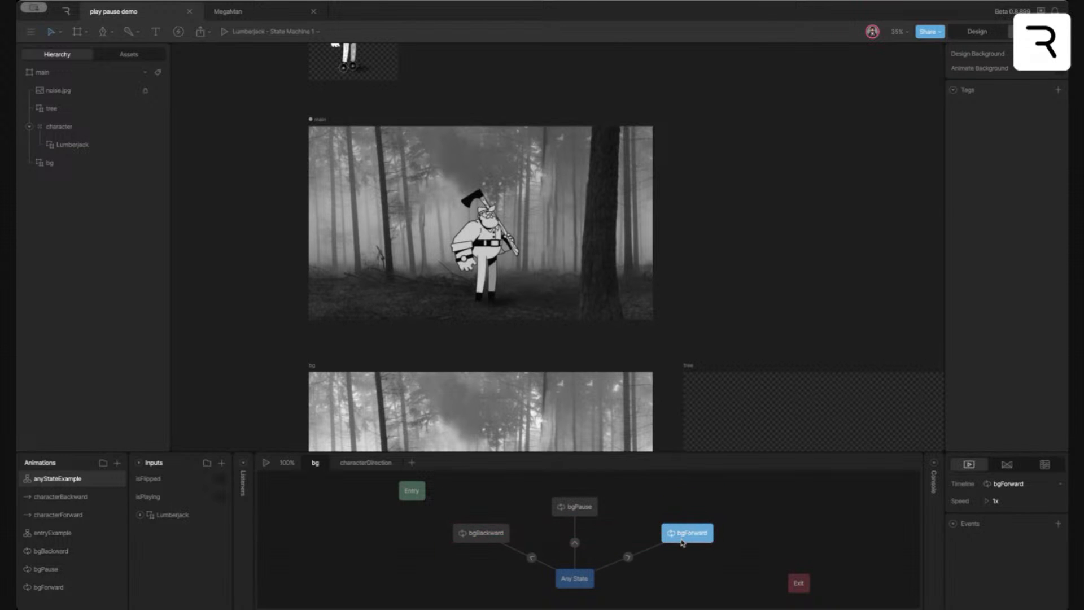
Add a number input named direction to the state machine
{"action": "left_click", "coordinate": [221, 462]}
{"action": "left_click", "coordinate": [235, 495]}
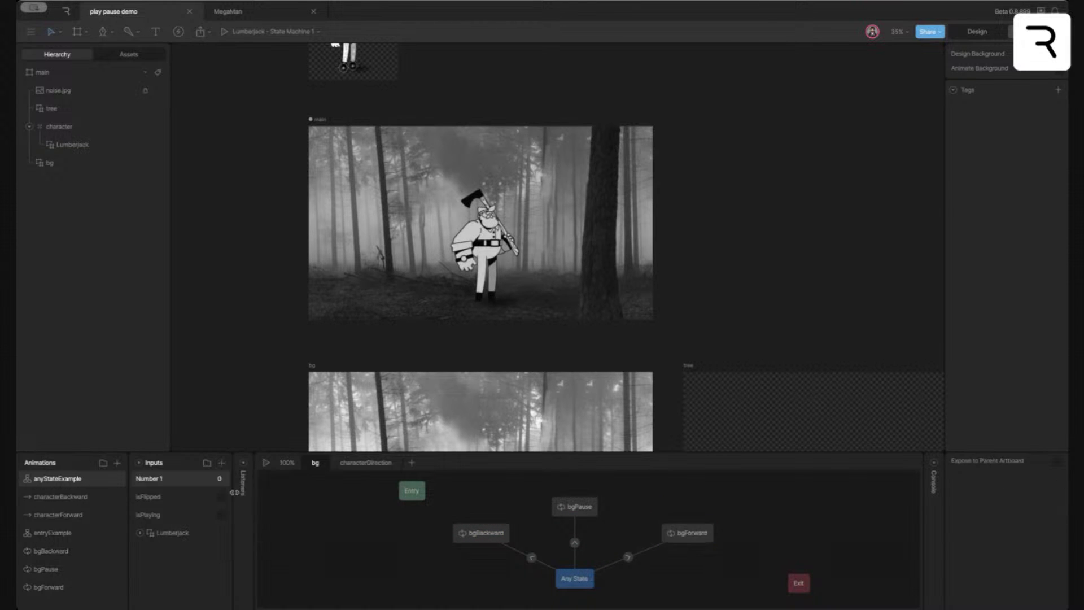
{"action": "double_click", "coordinate": [158, 479]}
{"action": "type", "text": "direction"}
Give the Any State to bgPause transition the condition that direction equals 0
{"action": "left_click", "coordinate": [574, 542]}
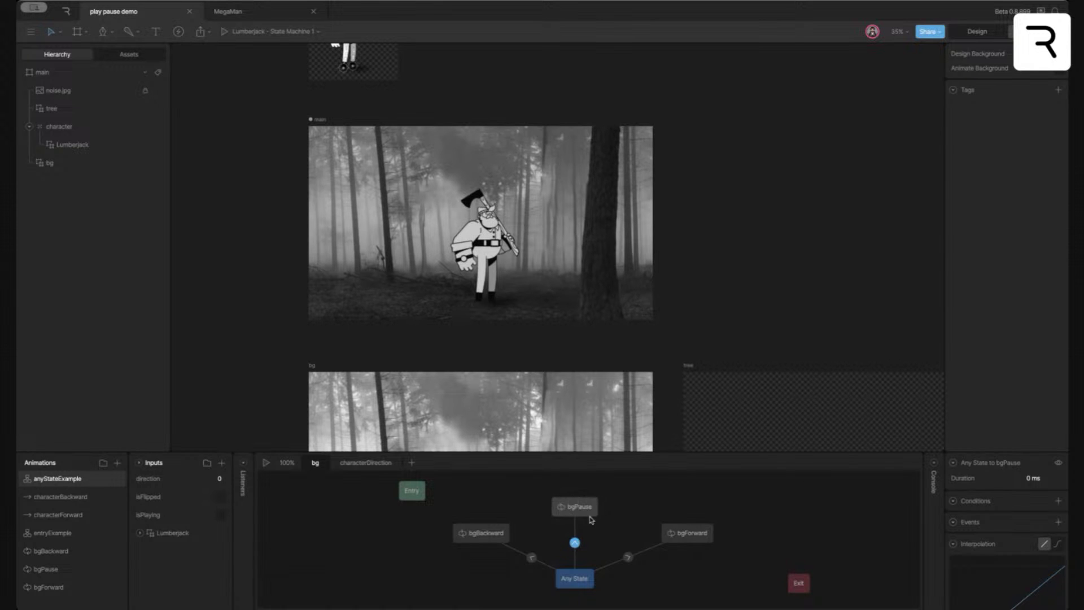
{"action": "left_click", "coordinate": [1057, 501]}
{"action": "left_click", "coordinate": [984, 518]}
{"action": "left_click", "coordinate": [973, 540]}
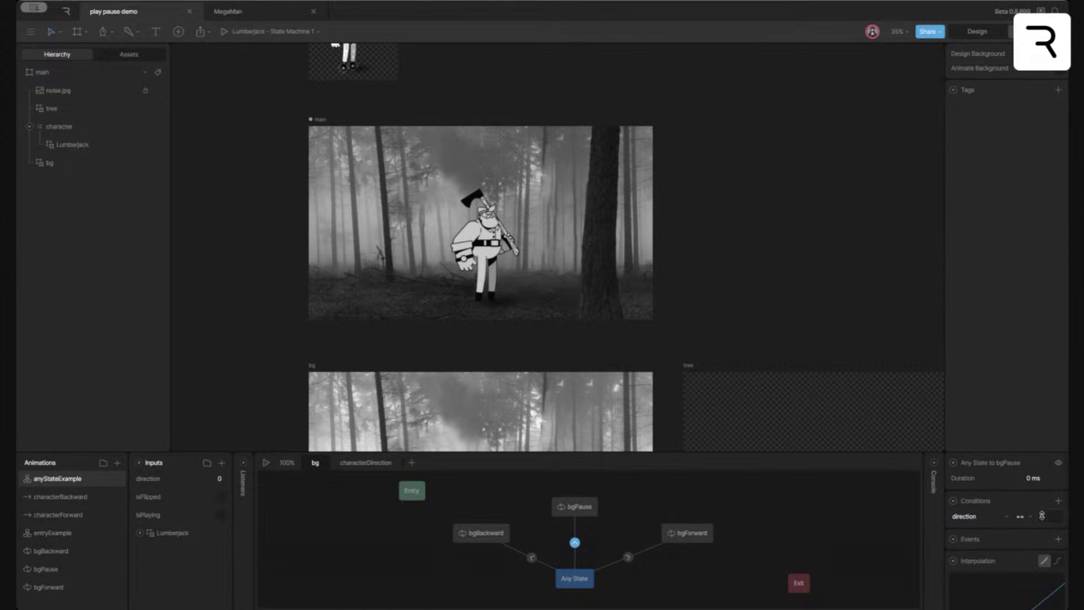
Give the Any State to bgBackward transition the condition that direction equals -1
{"action": "left_click", "coordinate": [531, 558]}
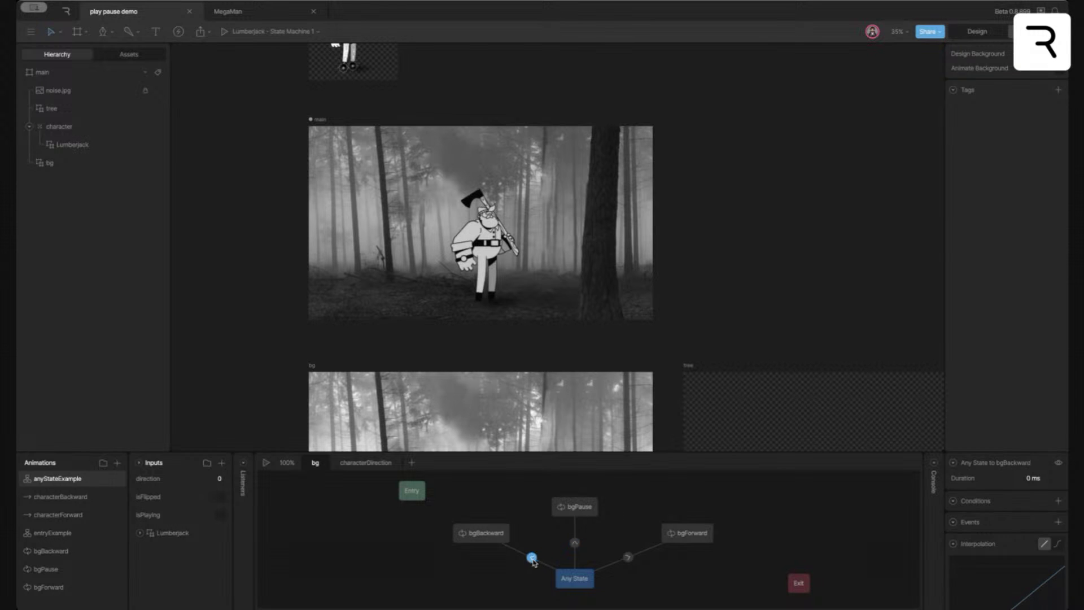
{"action": "left_click", "coordinate": [1058, 500]}
{"action": "left_click", "coordinate": [982, 516]}
{"action": "left_click", "coordinate": [1001, 534]}
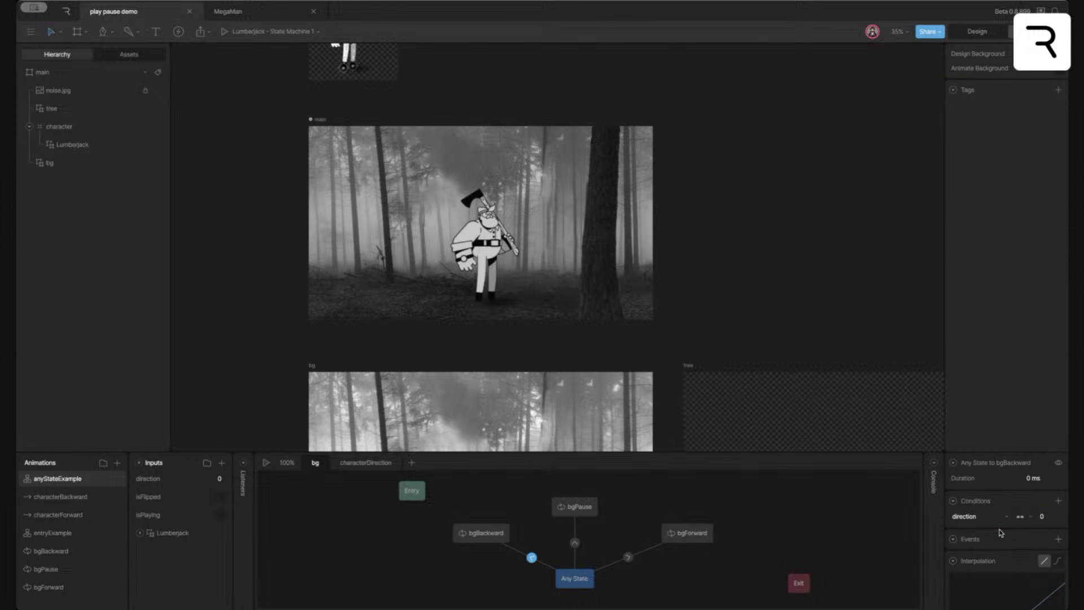
{"action": "left_click", "coordinate": [1047, 517]}
Give the Any State to bgForward transition the condition that direction equals 1
{"action": "left_click", "coordinate": [628, 557]}
{"action": "left_click", "coordinate": [1058, 500]}
{"action": "left_click", "coordinate": [1042, 515]}
{"action": "left_click", "coordinate": [990, 538]}
{"action": "left_click", "coordinate": [1048, 515]}
{"action": "type", "text": "1"}
{"action": "key", "text": "Return"}
Play the state machine and test direction by switching it repeatedly between 1, 0 and -1, and stop playback
{"action": "left_click", "coordinate": [265, 464]}
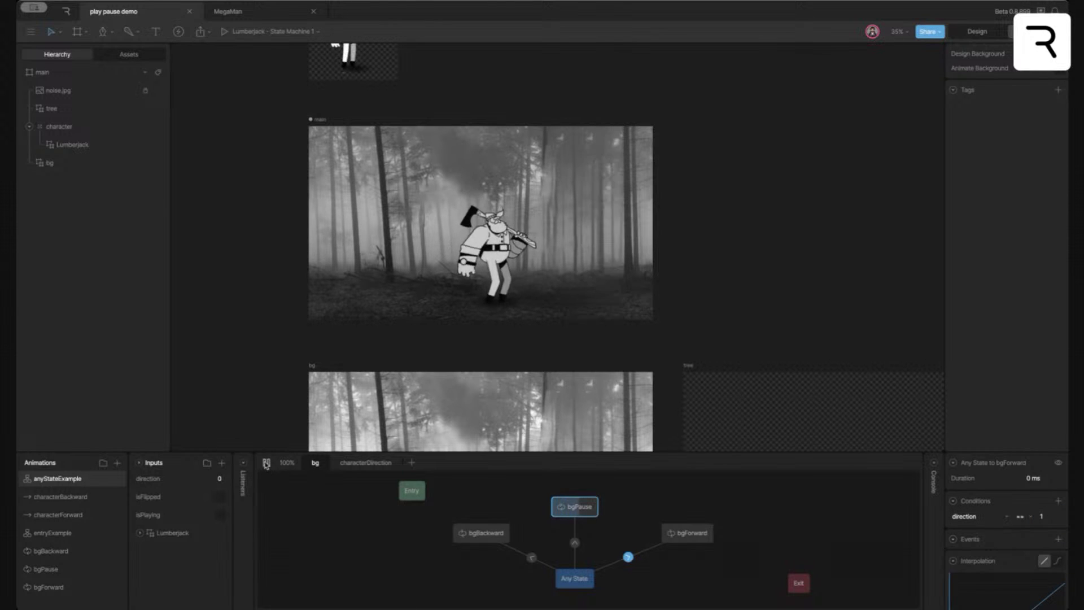
{"action": "left_click", "coordinate": [218, 477]}
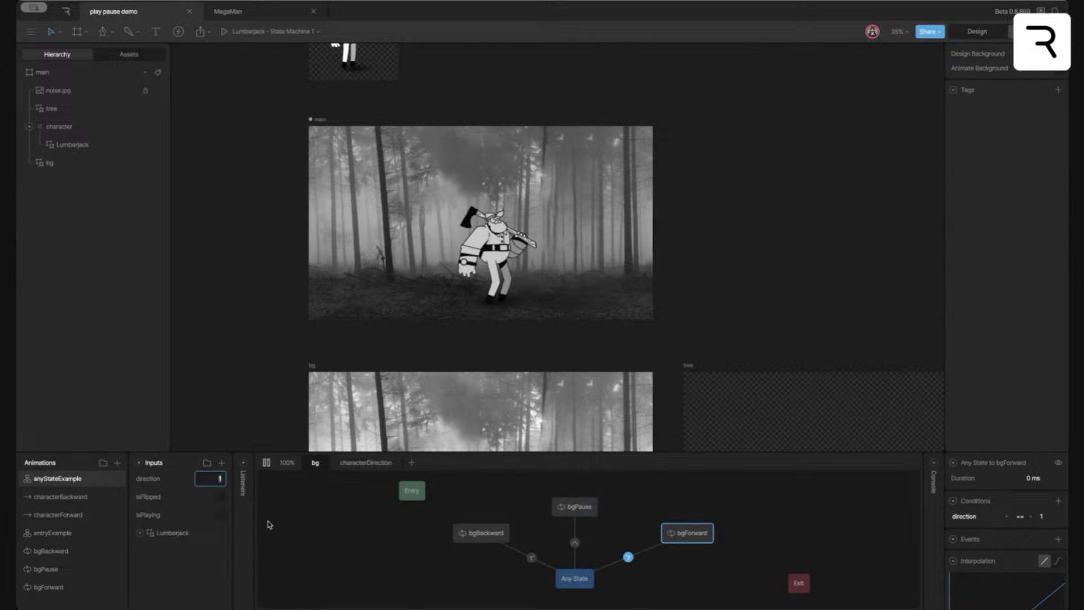
{"action": "type", "text": "1"}
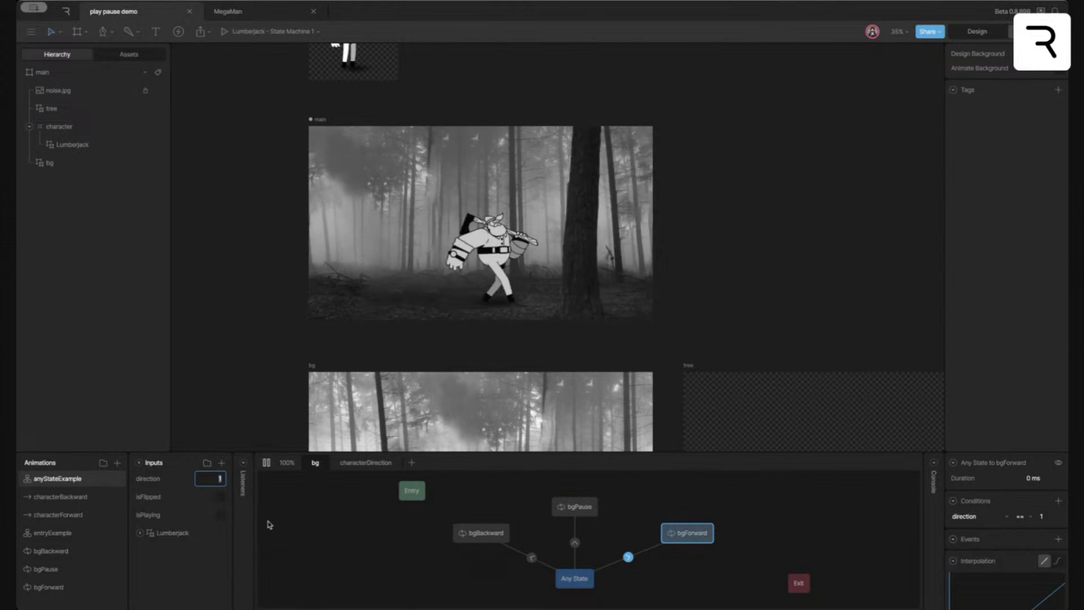
{"action": "key", "text": "BackSpace"}
{"action": "type", "text": "0"}
{"action": "key", "text": "BackSpace"}
{"action": "type", "text": "-1"}
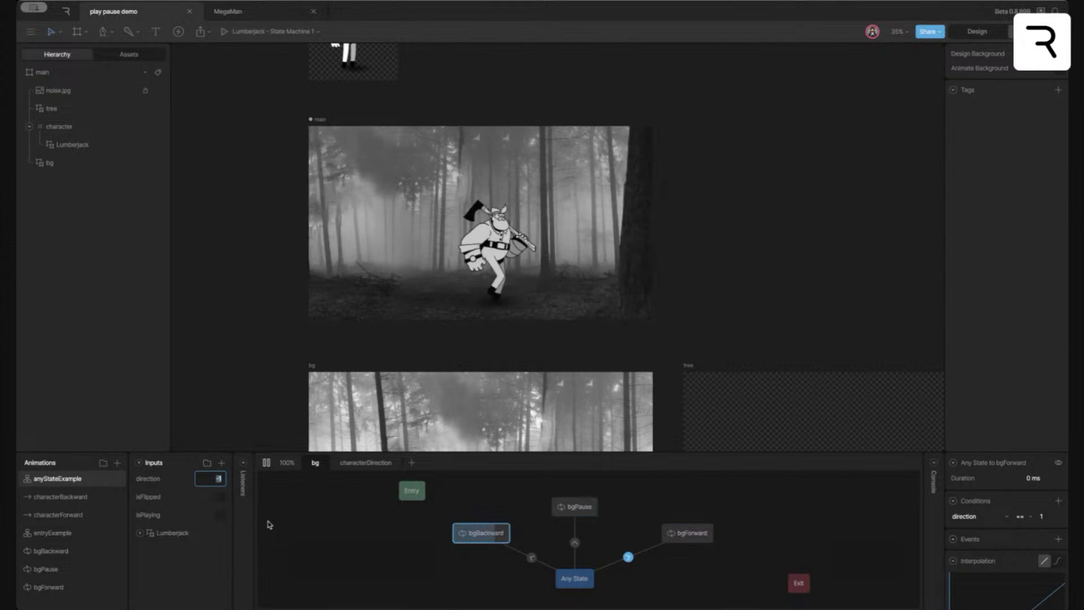
{"action": "key", "text": "BackSpace"}
{"action": "key", "text": "BackSpace"}
{"action": "type", "text": "0"}
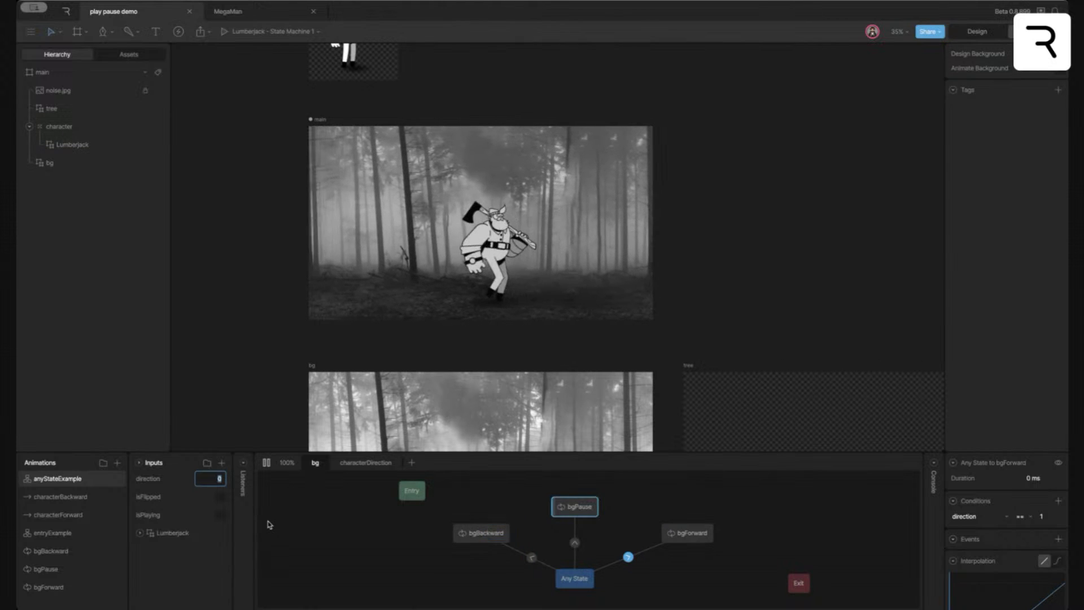
{"action": "key", "text": "BackSpace"}
{"action": "type", "text": "1"}
{"action": "key", "text": "BackSpace"}
{"action": "type", "text": "0"}
{"action": "key", "text": "BackSpace"}
{"action": "type", "text": "-1"}
{"action": "key", "text": "BackSpace"}
{"action": "key", "text": "BackSpace"}
{"action": "type", "text": "0"}
{"action": "key", "text": "BackSpace"}
{"action": "type", "text": "1"}
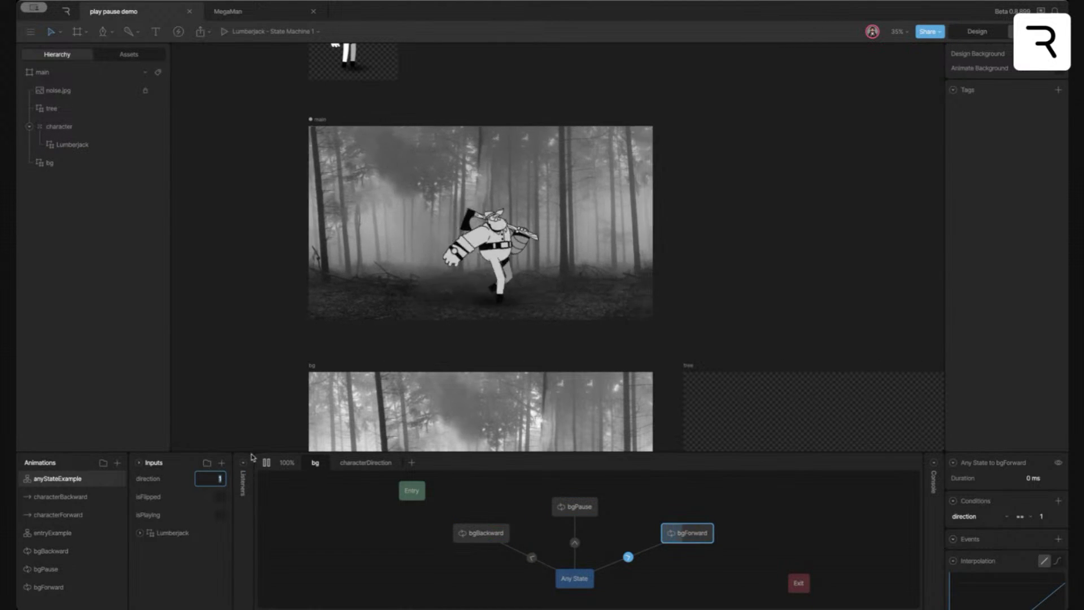
{"action": "left_click", "coordinate": [265, 463]}
Set the duration of all three Any State transitions to 250 ms and switch them to curved interpolation
{"action": "left_click", "coordinate": [574, 542]}
{"action": "left_click", "coordinate": [628, 556], "text": "shift"}
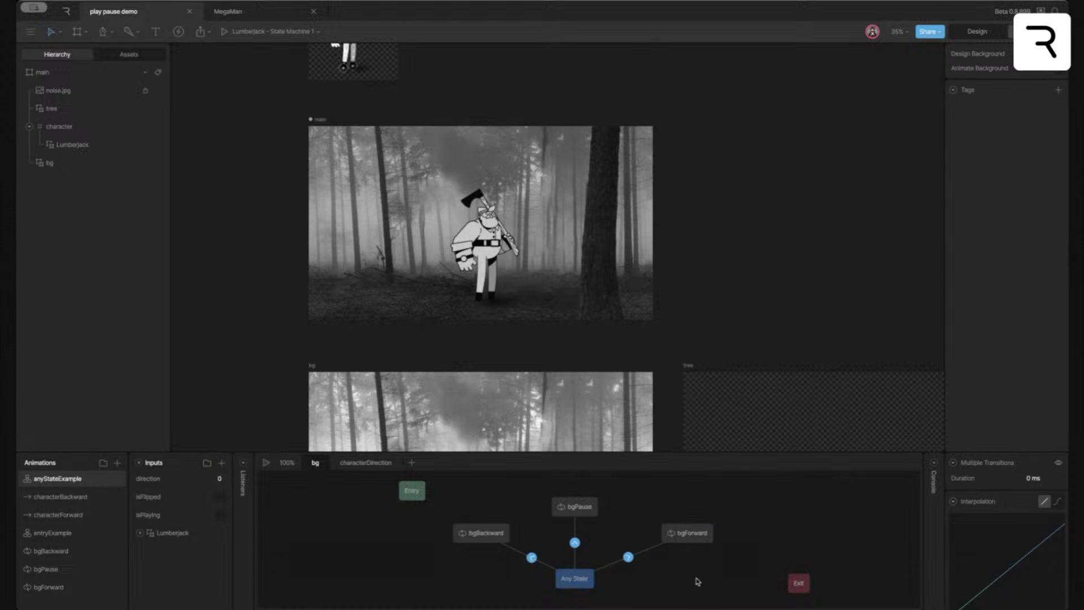
{"action": "left_click", "coordinate": [1034, 478]}
{"action": "type", "text": "250"}
{"action": "key", "text": "Return"}
{"action": "left_click", "coordinate": [1060, 501]}
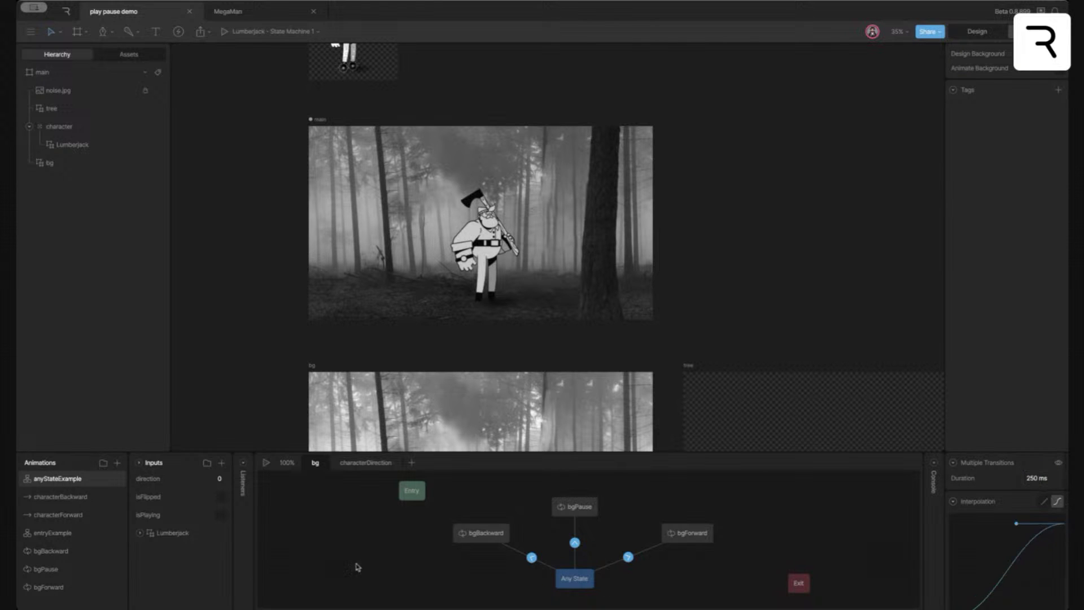
Play the state machine and set the duration of the Any State to bgPause transition to 0 ms
{"action": "left_click", "coordinate": [285, 512]}
{"action": "left_click", "coordinate": [266, 462]}
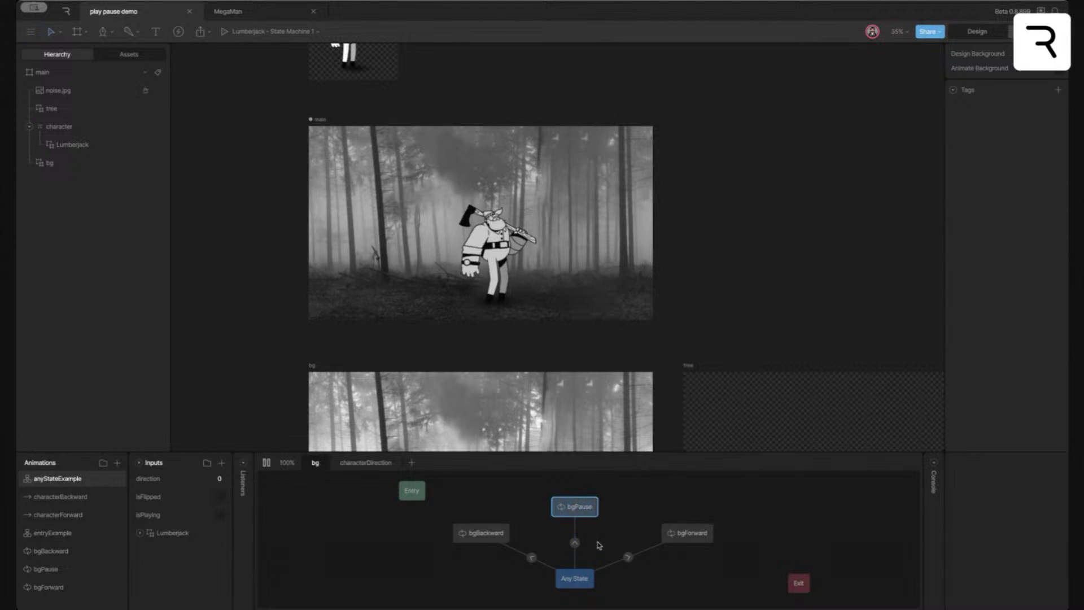
{"action": "left_click", "coordinate": [574, 542]}
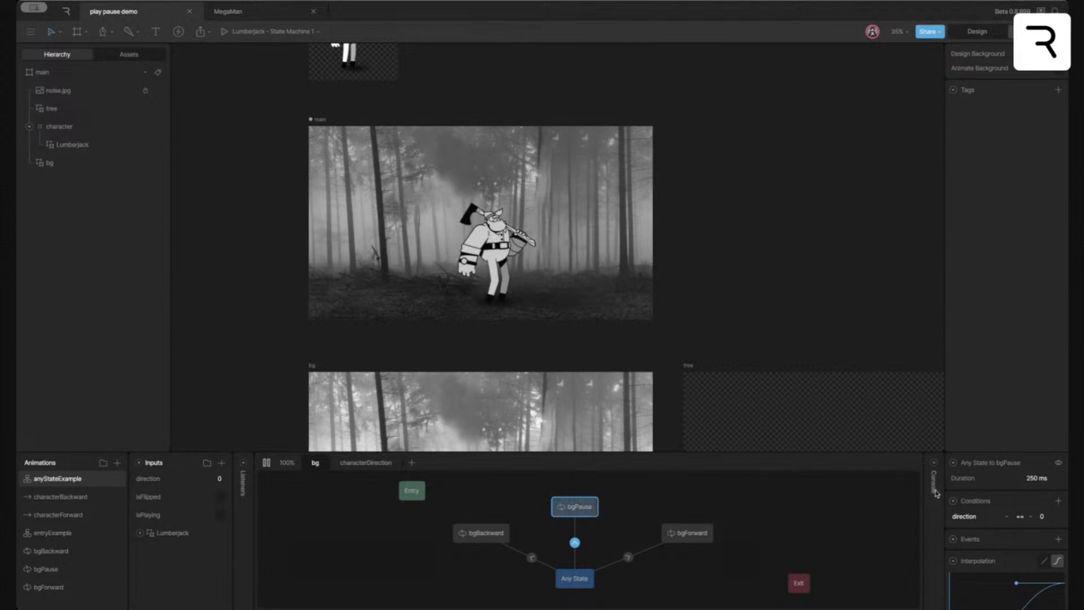
{"action": "left_click", "coordinate": [1035, 477]}
{"action": "type", "text": "0"}
{"action": "key", "text": "Return"}
Restart playback and test the adjusted transitions by switching direction repeatedly between 1, 0 and -1
{"action": "left_click", "coordinate": [266, 463]}
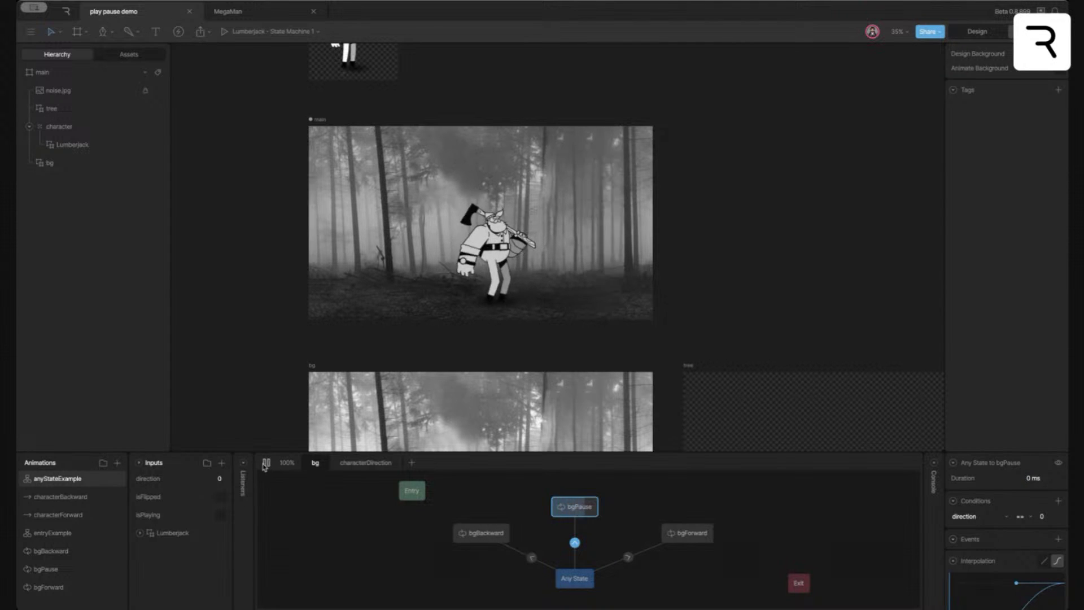
{"action": "left_click", "coordinate": [219, 478]}
{"action": "type", "text": "1"}
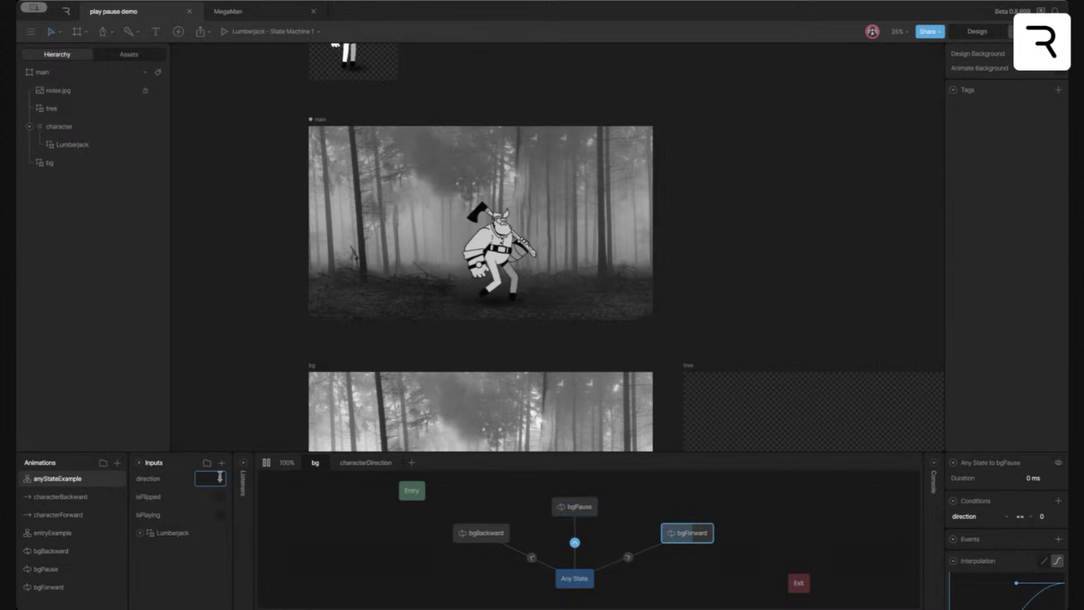
{"action": "type", "text": "0"}
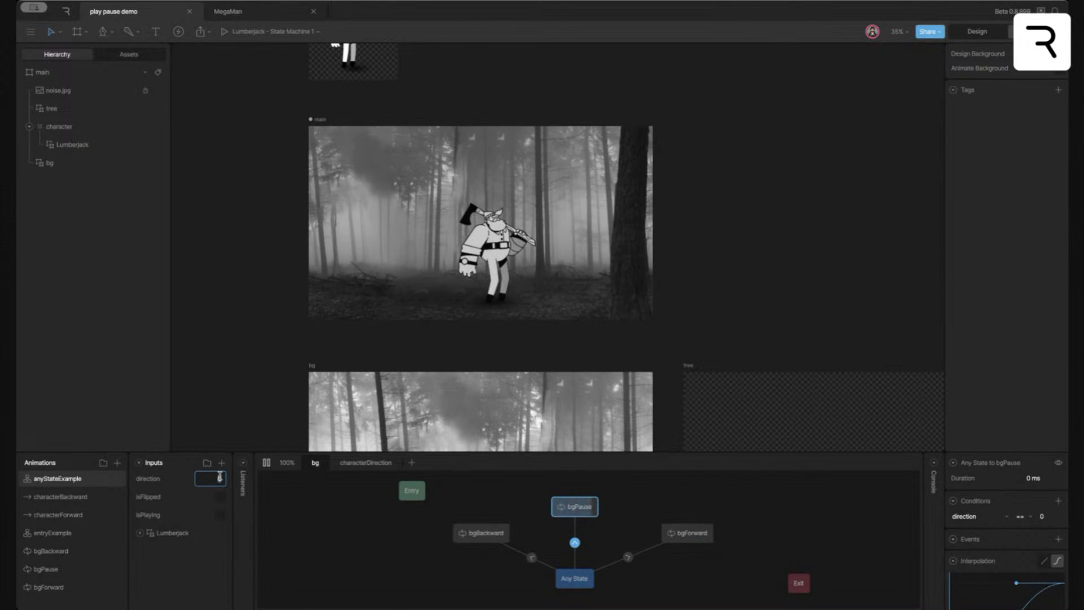
{"action": "type", "text": "1"}
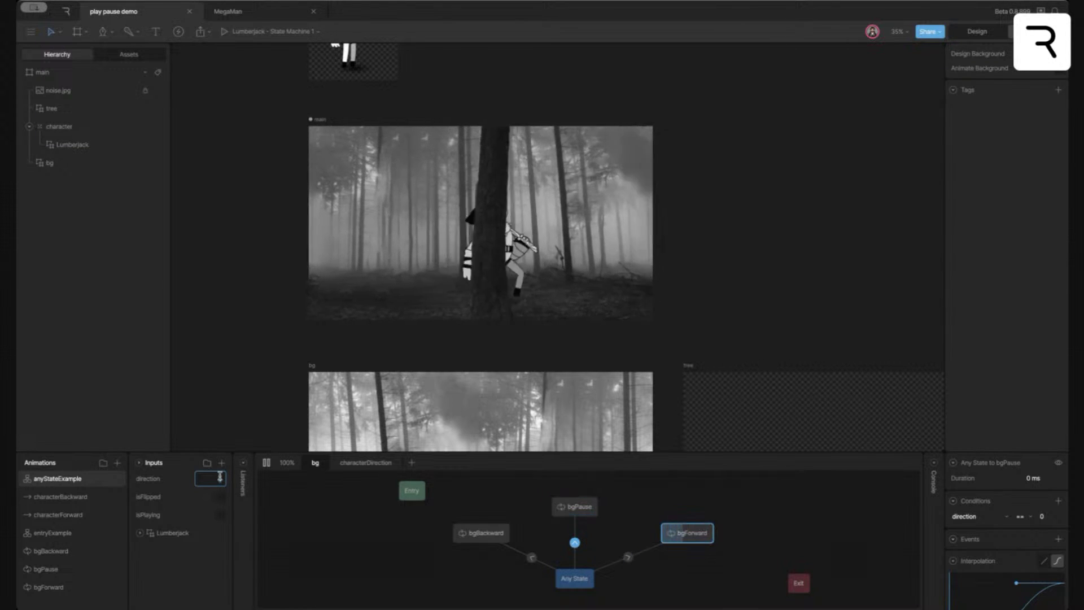
{"action": "type", "text": "0"}
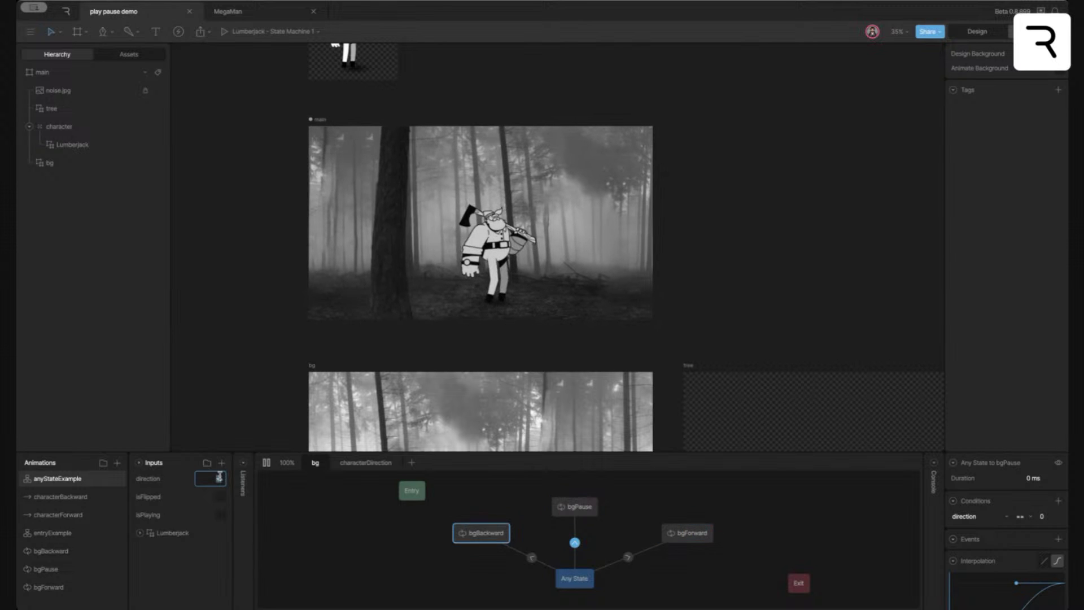
{"action": "type", "text": "1"}
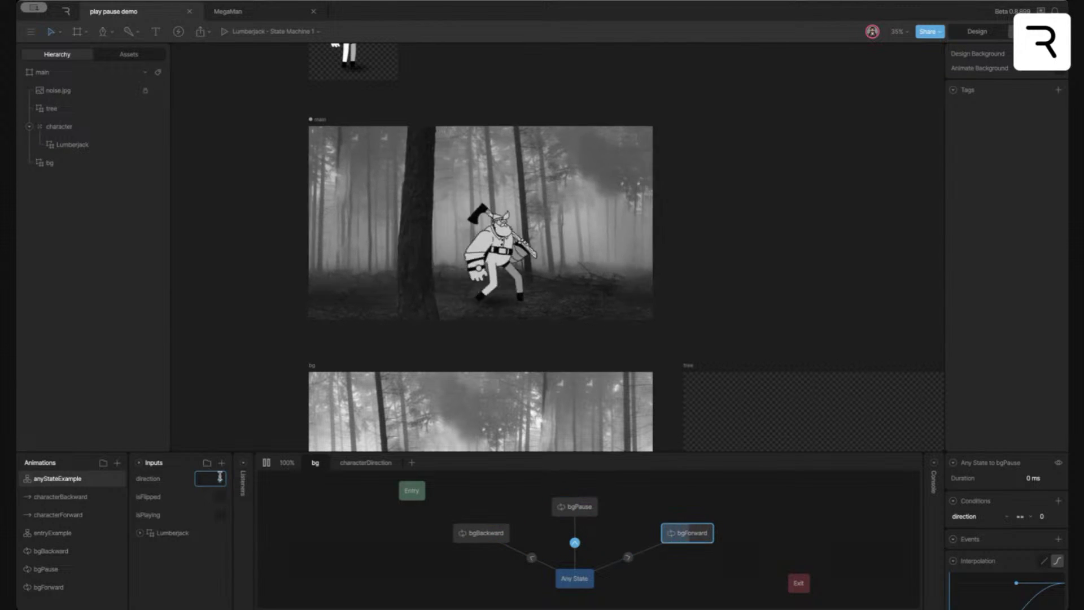
{"action": "type", "text": "0"}
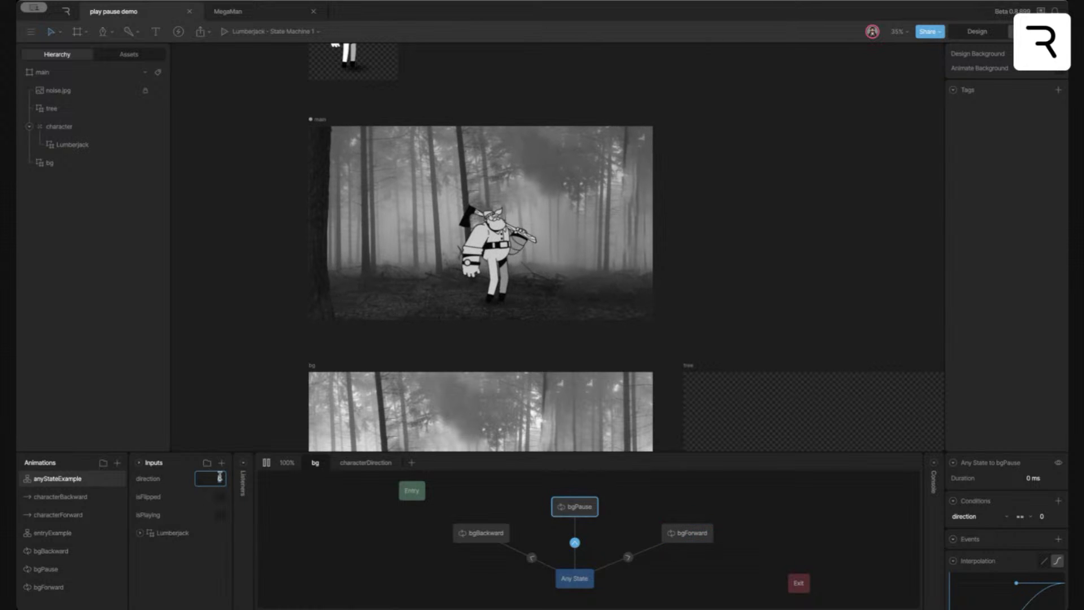
{"action": "type", "text": "1"}
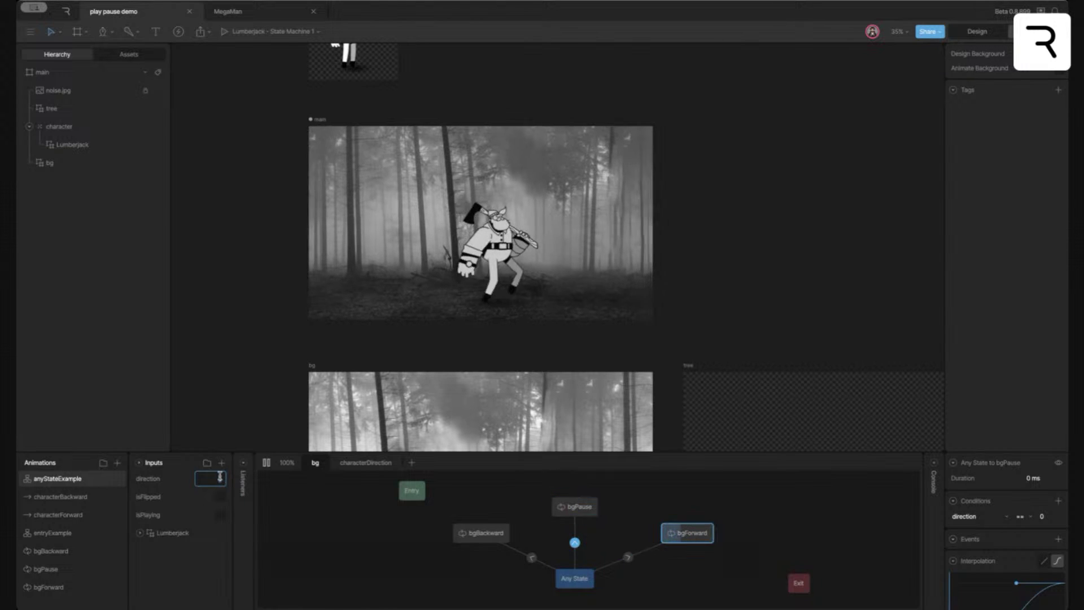
{"action": "type", "text": "0-1"}
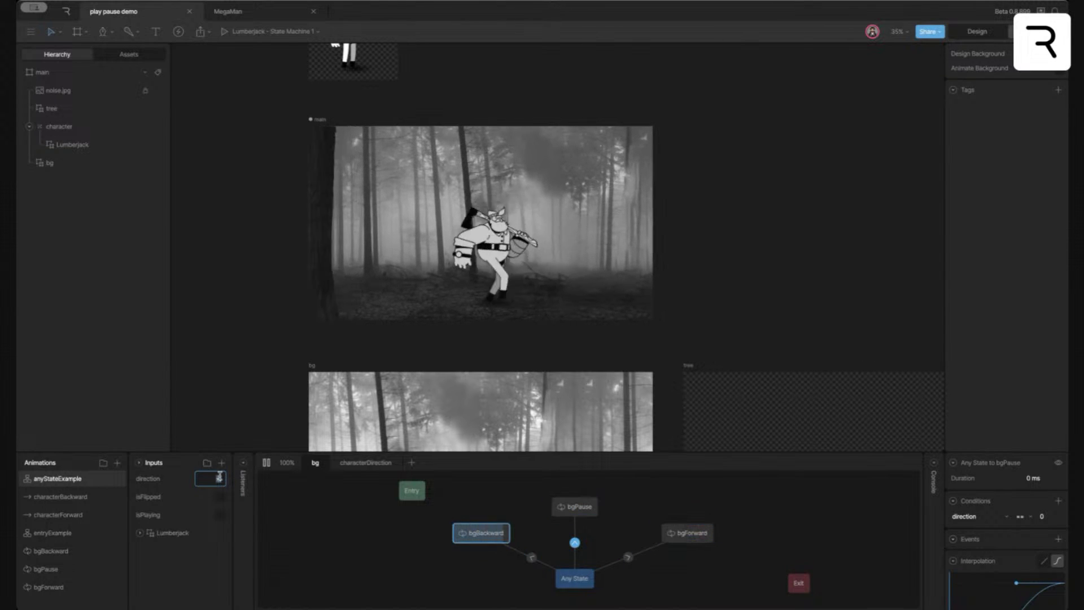
Continue testing the adjusted transitions by switching direction between 0, 1 and -1, and stop playback
{"action": "type", "text": "0"}
{"action": "type", "text": "1"}
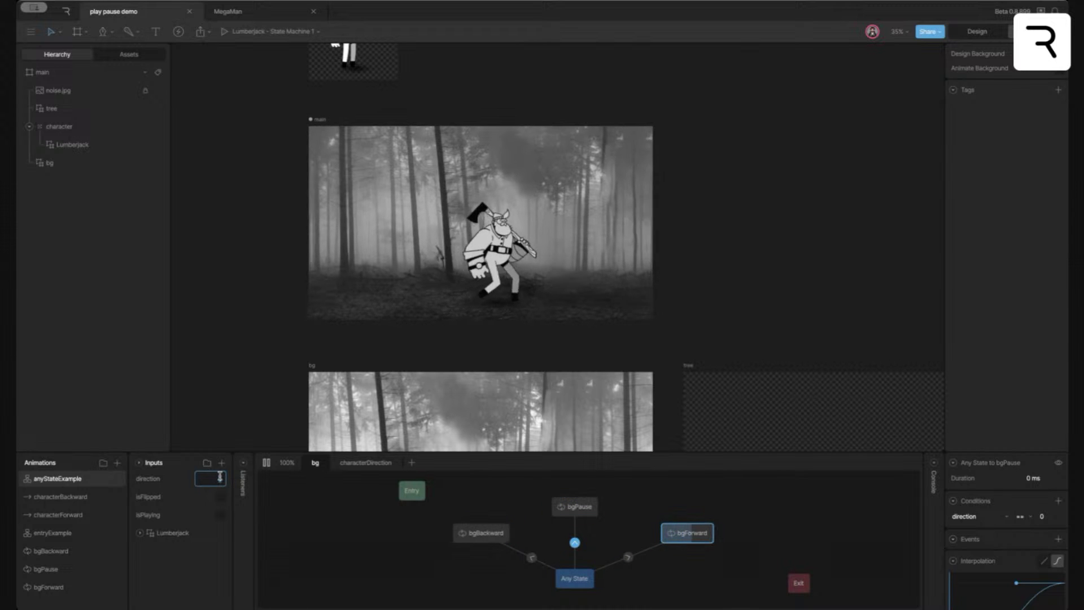
{"action": "type", "text": "0-1"}
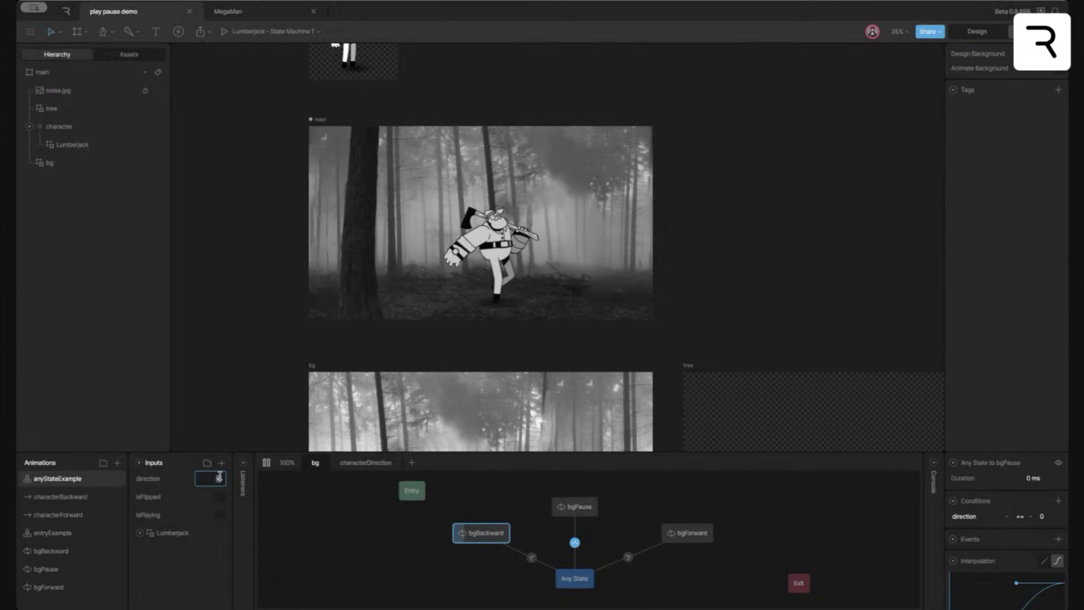
{"action": "type", "text": "0"}
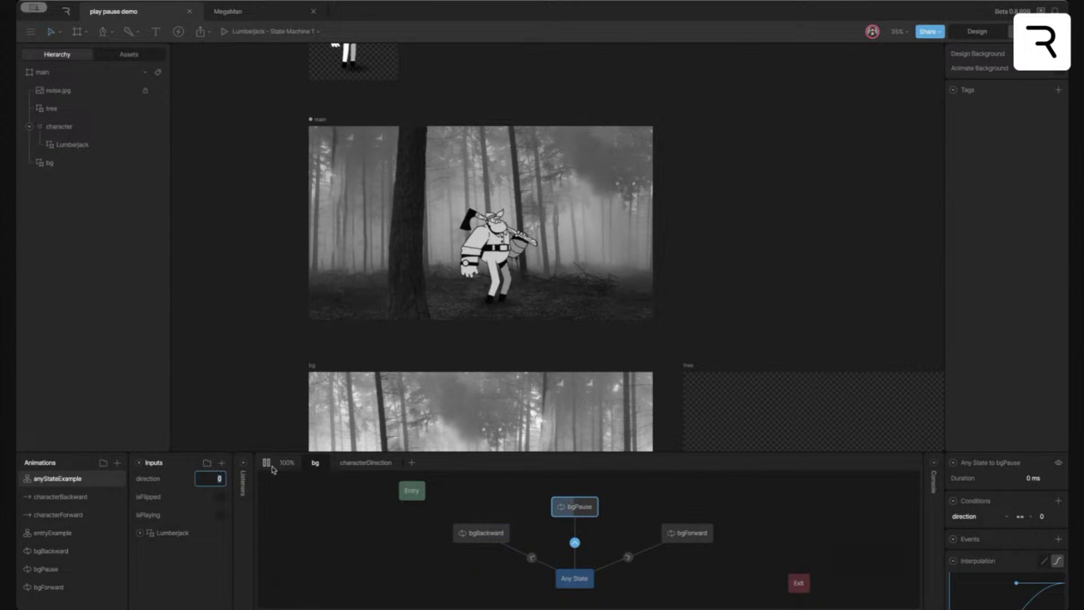
{"action": "left_click", "coordinate": [266, 463]}
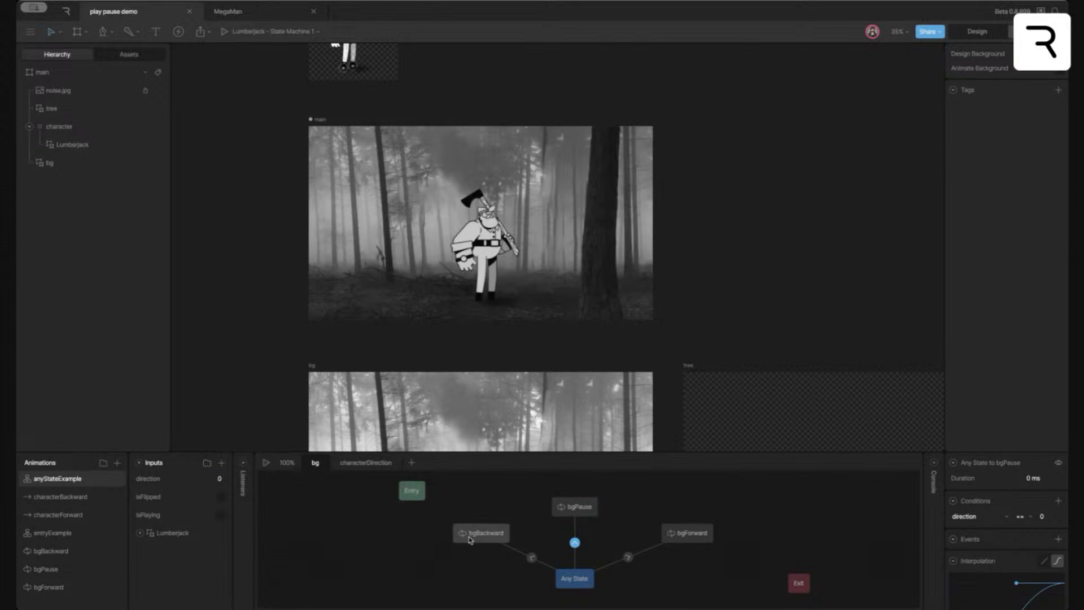
Add a blank animation state in the bg layer and connect Any State to it
{"action": "left_click_drag", "start_coordinate": [481, 533], "coordinate": [475, 530]}
{"action": "left_click_drag", "start_coordinate": [575, 506], "coordinate": [574, 503]}
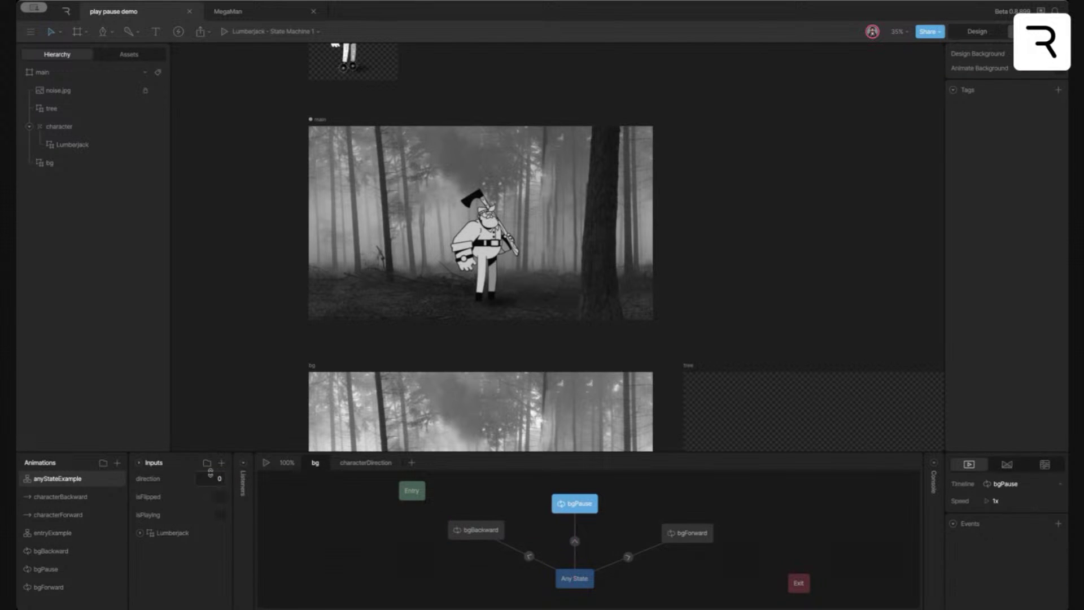
{"action": "right_click", "coordinate": [343, 554]}
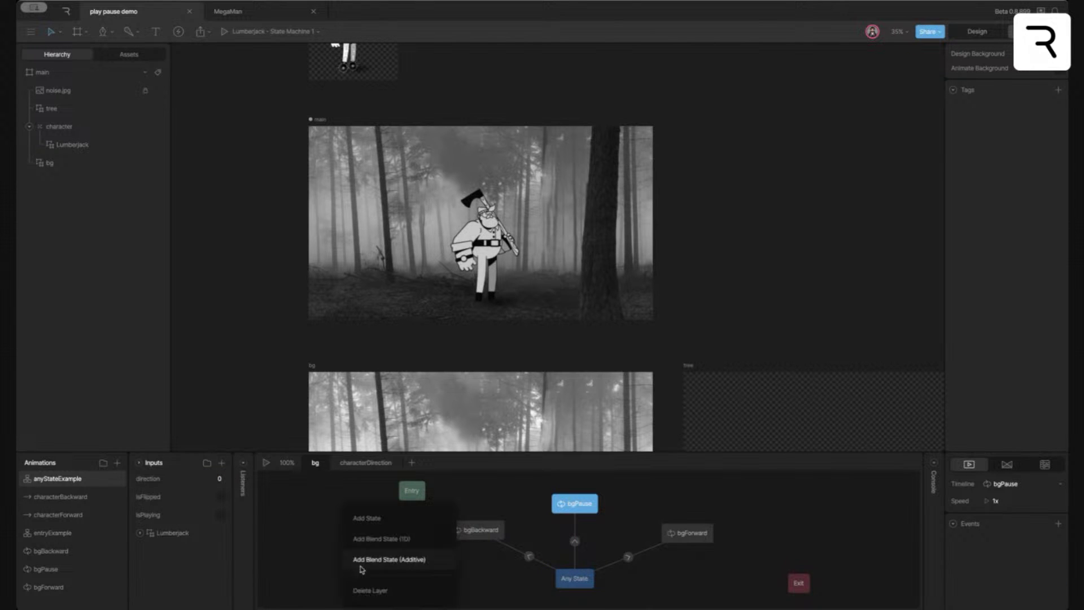
{"action": "left_click", "coordinate": [372, 518]}
{"action": "left_click_drag", "start_coordinate": [349, 562], "coordinate": [398, 583]}
{"action": "left_click_drag", "start_coordinate": [551, 587], "coordinate": [416, 573]}
{"action": "left_click", "coordinate": [487, 576]}
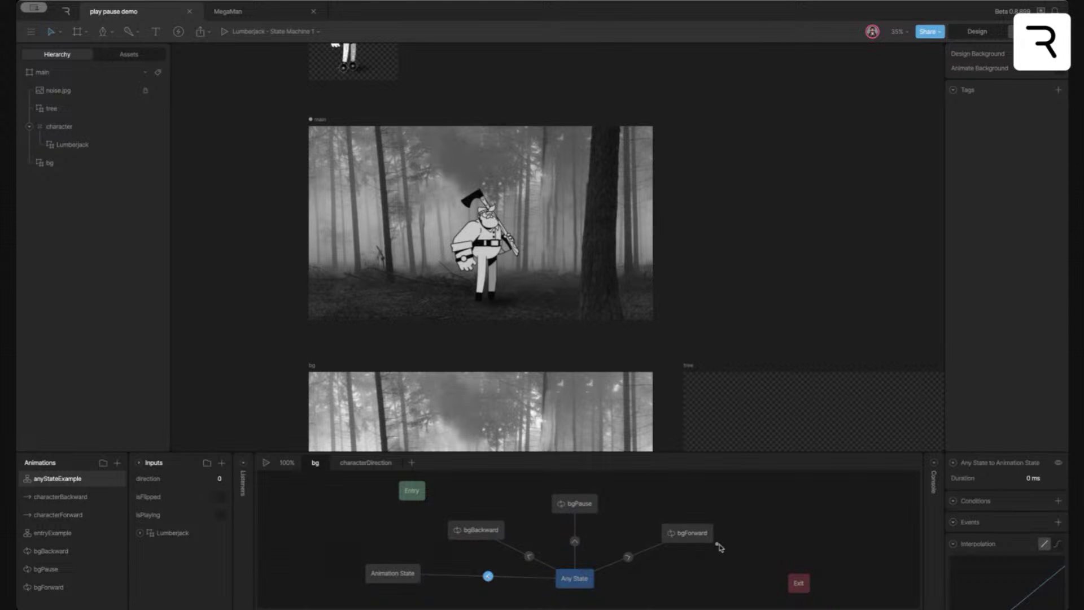
Add a condition on direction to the Any State to Animation State transition
{"action": "left_click", "coordinate": [1059, 501]}
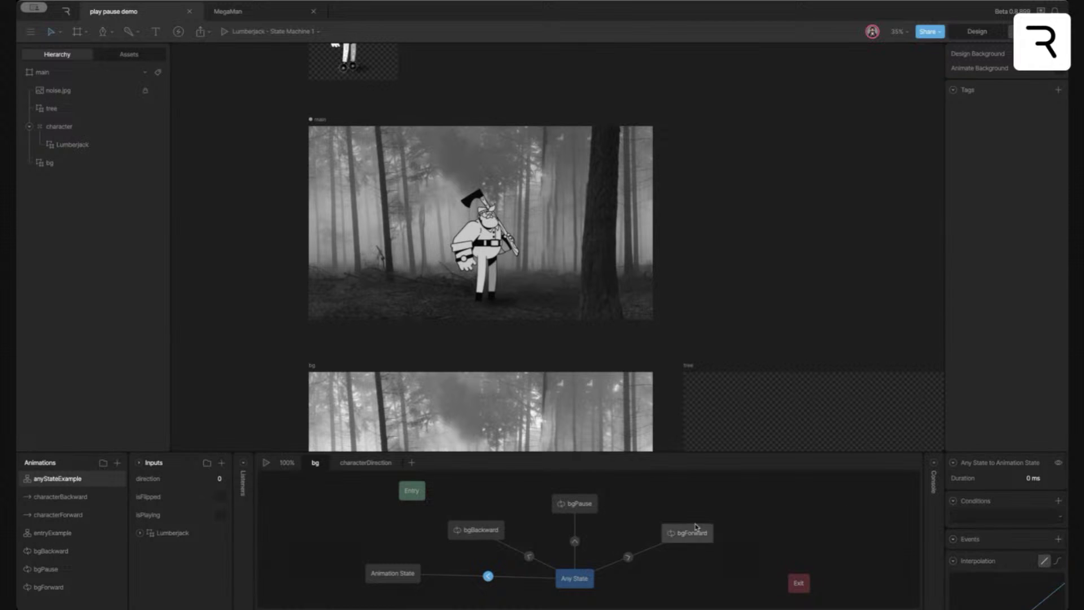
{"action": "left_click", "coordinate": [1003, 515]}
{"action": "left_click", "coordinate": [996, 518]}
{"action": "left_click", "coordinate": [1045, 520]}
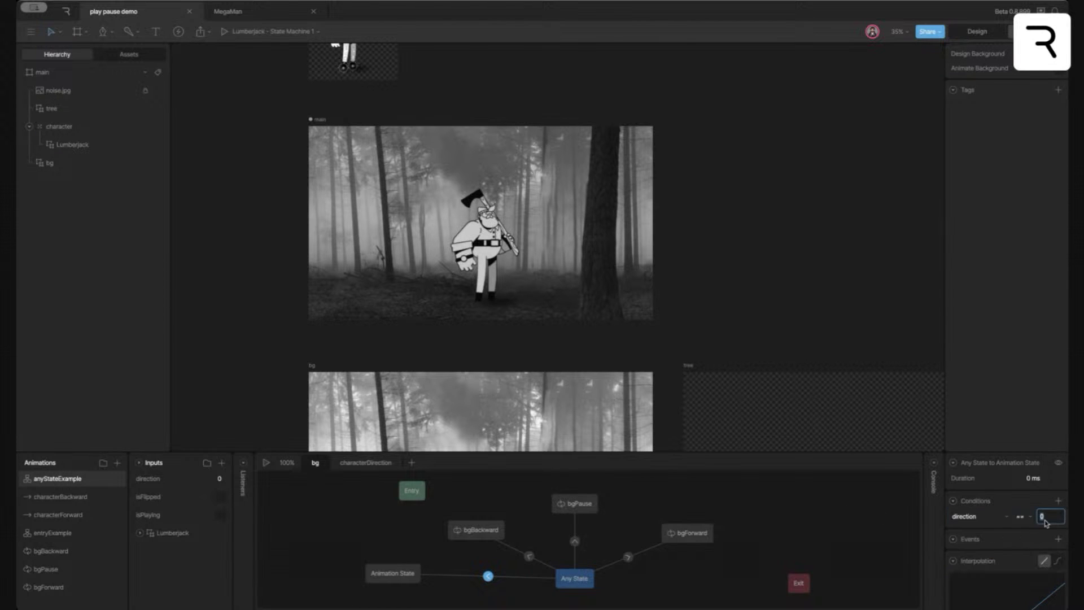
{"action": "type", "text": "0"}
{"action": "key", "text": "Return"}
Set the direction input to -2 and the duration of the Any State to bgPause transition to 250 ms
{"action": "left_click", "coordinate": [218, 479]}
{"action": "key", "text": "Return"}
{"action": "left_click", "coordinate": [575, 542]}
{"action": "left_click", "coordinate": [1029, 478]}
{"action": "key", "text": "Return"}
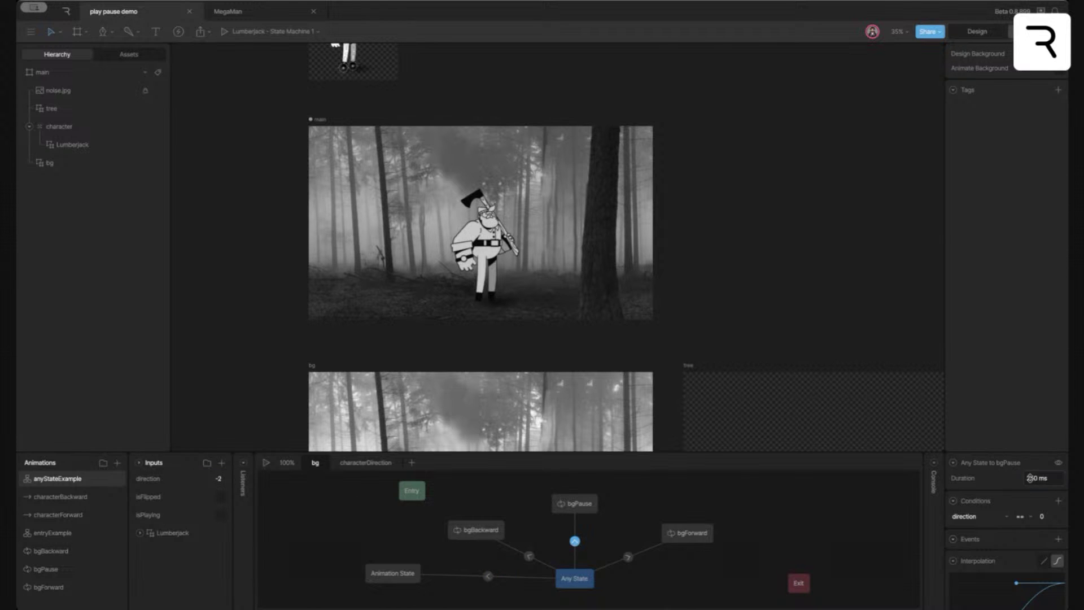
Play the state machine briefly to test the blank Animation State, and delete that state
{"action": "left_click", "coordinate": [265, 463]}
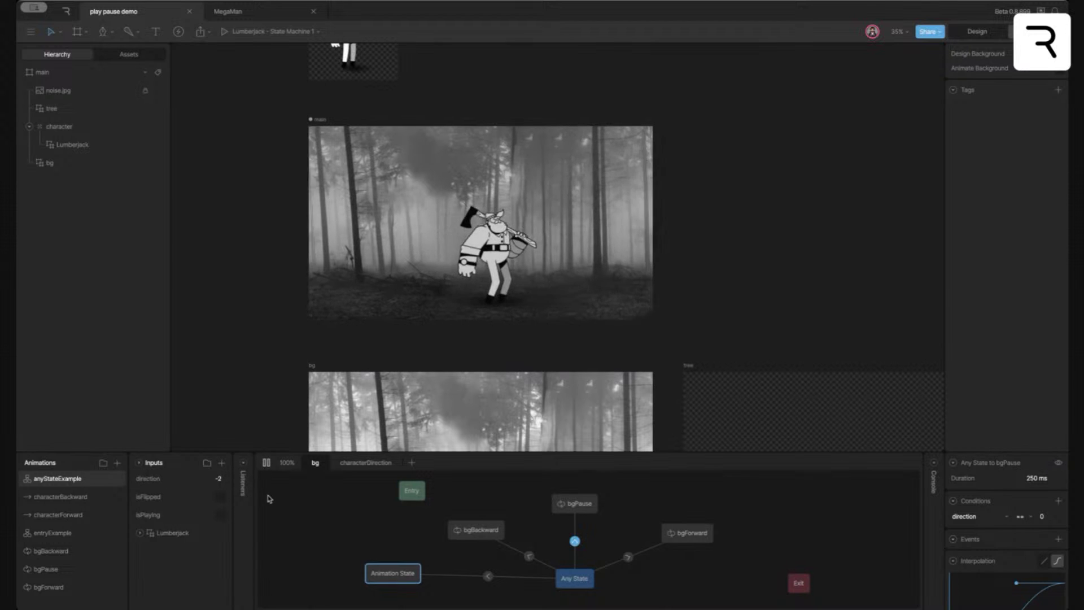
{"action": "left_click", "coordinate": [266, 464]}
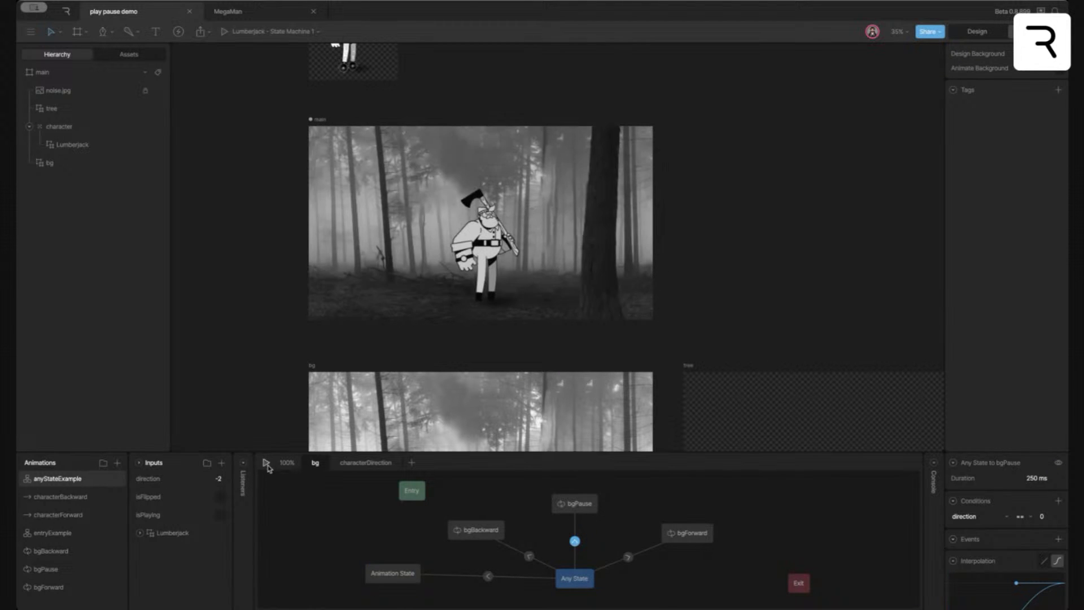
{"action": "left_click_drag", "start_coordinate": [382, 579], "coordinate": [389, 579]}
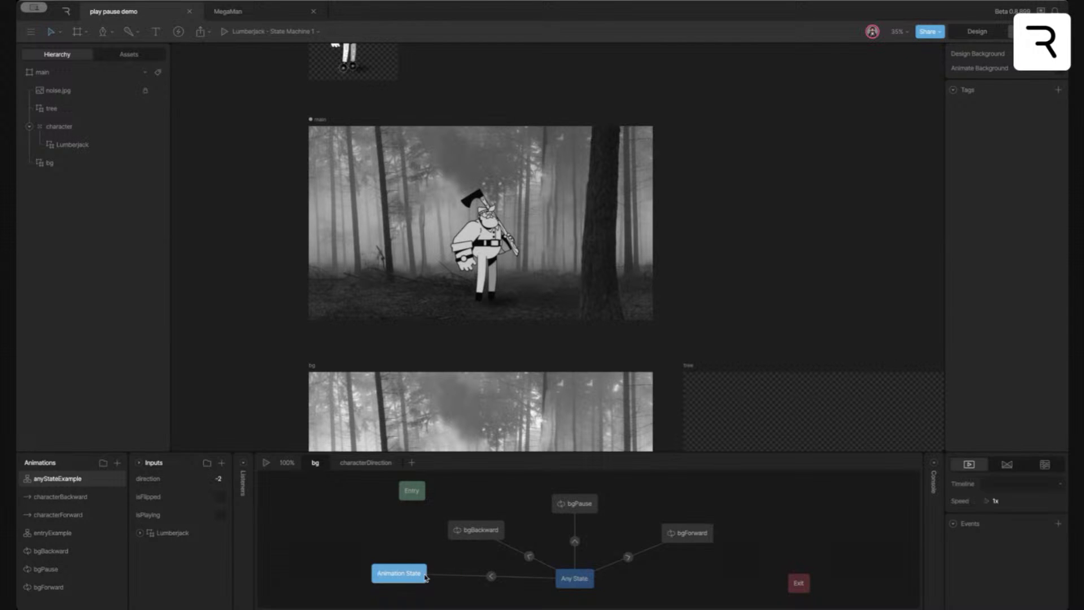
{"action": "left_click", "coordinate": [501, 588]}
{"action": "left_click", "coordinate": [407, 574]}
{"action": "key", "text": "Delete"}
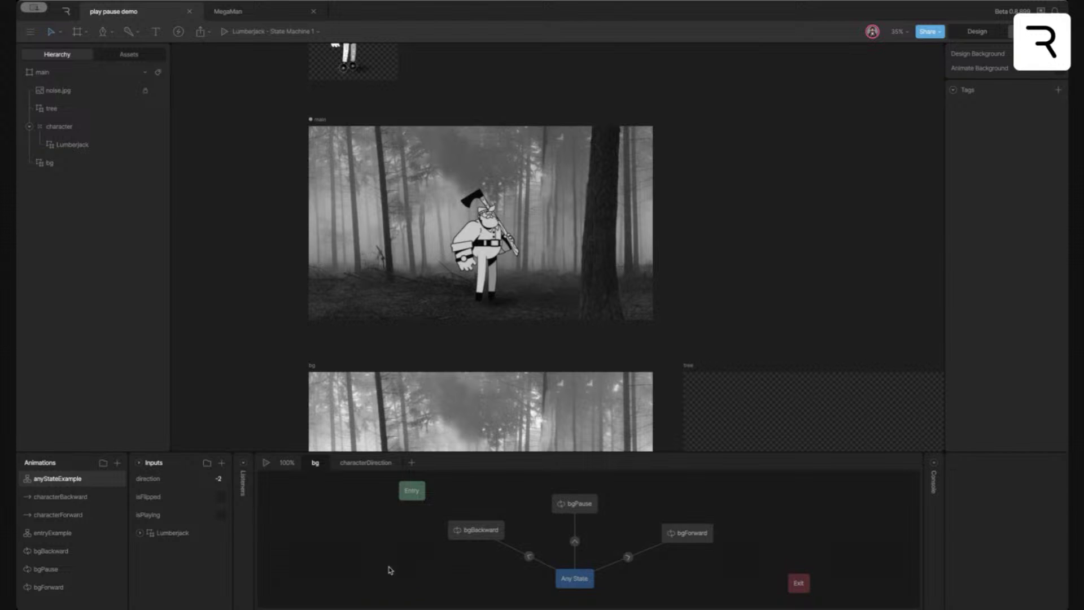
Add the bgPause animation as a second bgPause state in the bg layer and connect Any State to it
{"action": "left_click", "coordinate": [66, 569]}
{"action": "left_click", "coordinate": [60, 481]}
{"action": "left_click_drag", "start_coordinate": [50, 569], "coordinate": [432, 576]}
{"action": "left_click_drag", "start_coordinate": [559, 578], "coordinate": [429, 578]}
Give the transition from Any State to the second bgPause state the condition that direction equals -2
{"action": "left_click", "coordinate": [501, 578]}
{"action": "left_click", "coordinate": [1058, 500]}
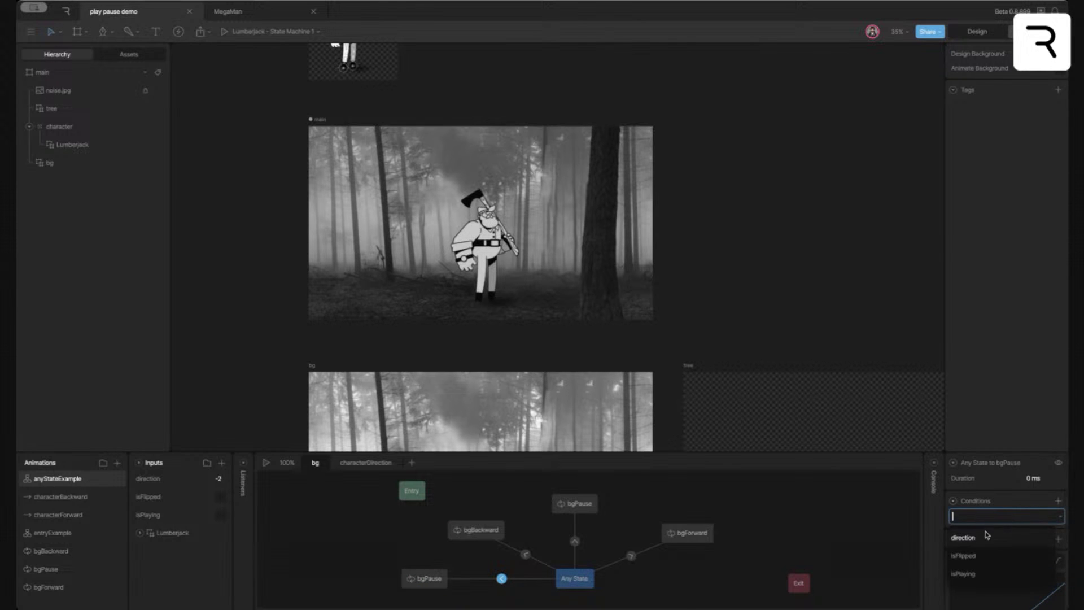
{"action": "left_click", "coordinate": [986, 536]}
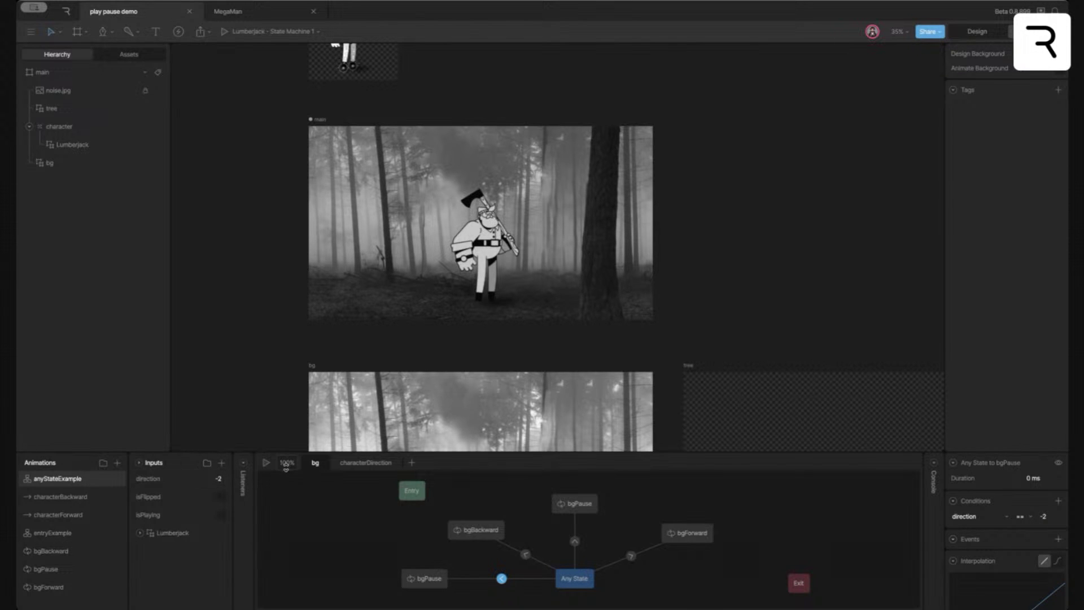
Play the state machine, test it by switching direction repeatedly between 1, 0 and -1, and stop playback
{"action": "left_click", "coordinate": [265, 463]}
{"action": "left_click", "coordinate": [218, 477]}
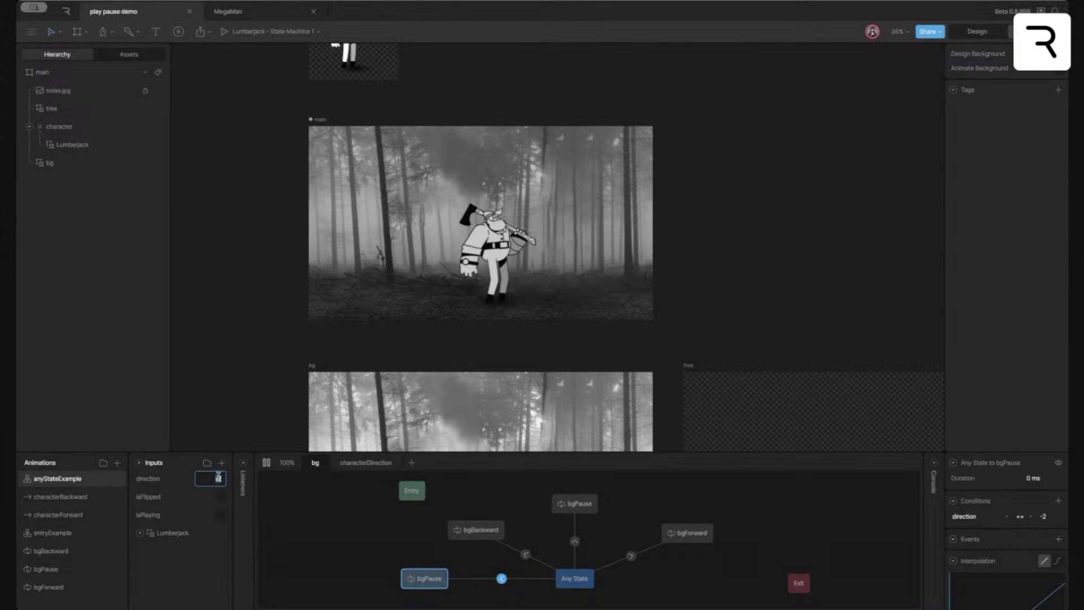
{"action": "type", "text": "1"}
{"action": "key", "text": "Return"}
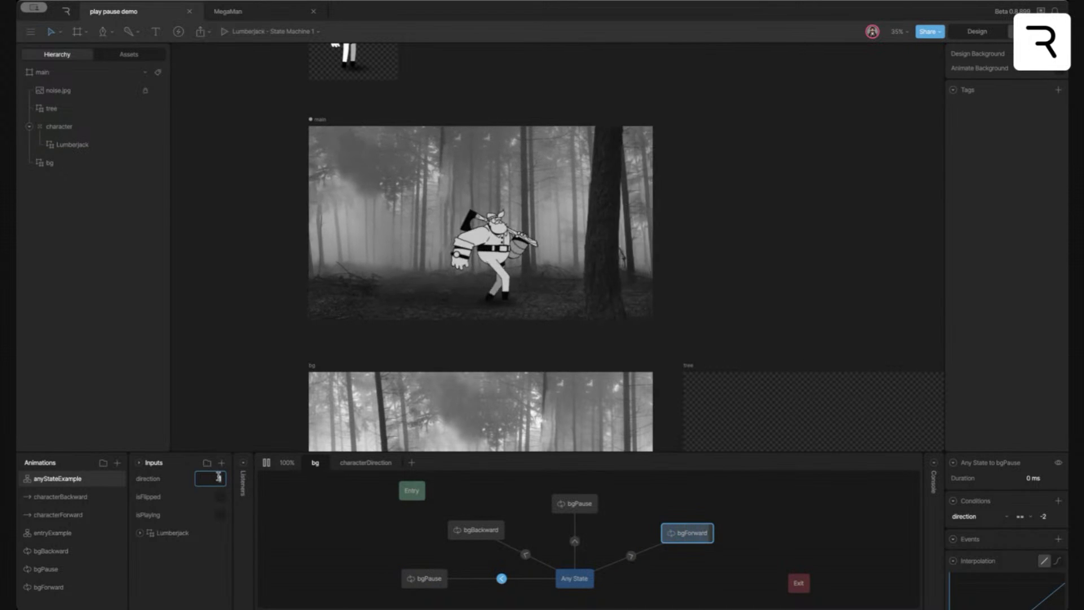
{"action": "type", "text": "0"}
{"action": "key", "text": "Return"}
{"action": "type", "text": "-1"}
{"action": "key", "text": "Return"}
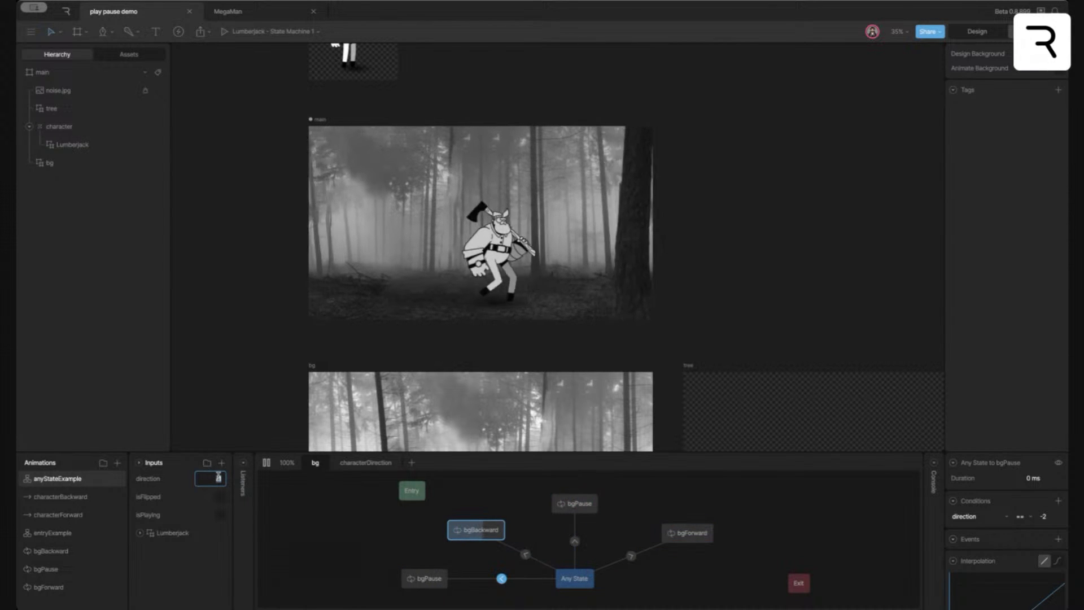
{"action": "key", "text": "Up"}
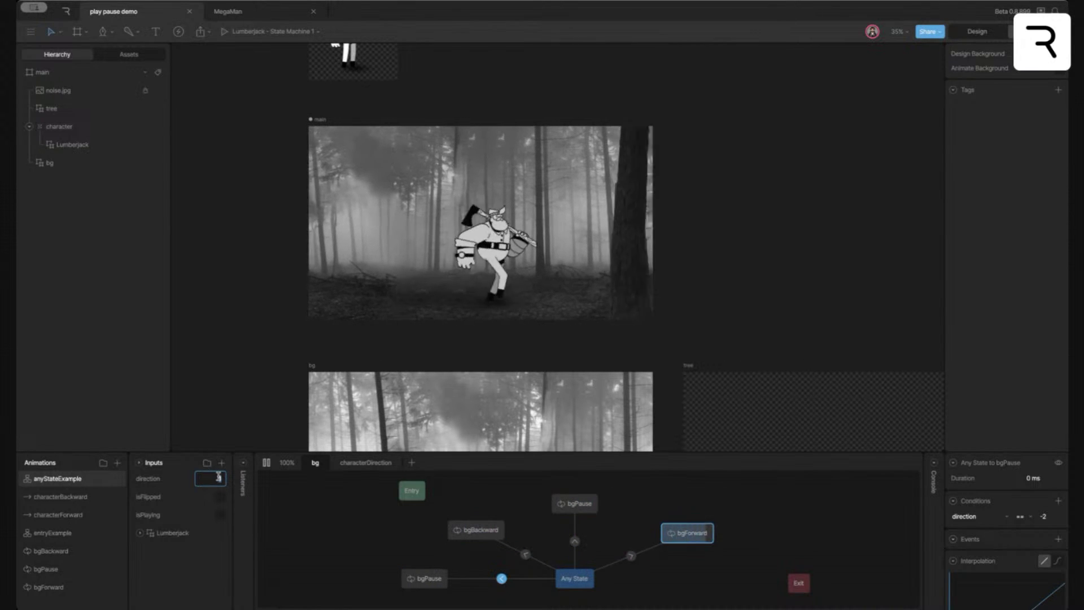
{"action": "key", "text": "Down"}
{"action": "key", "text": "Down"}
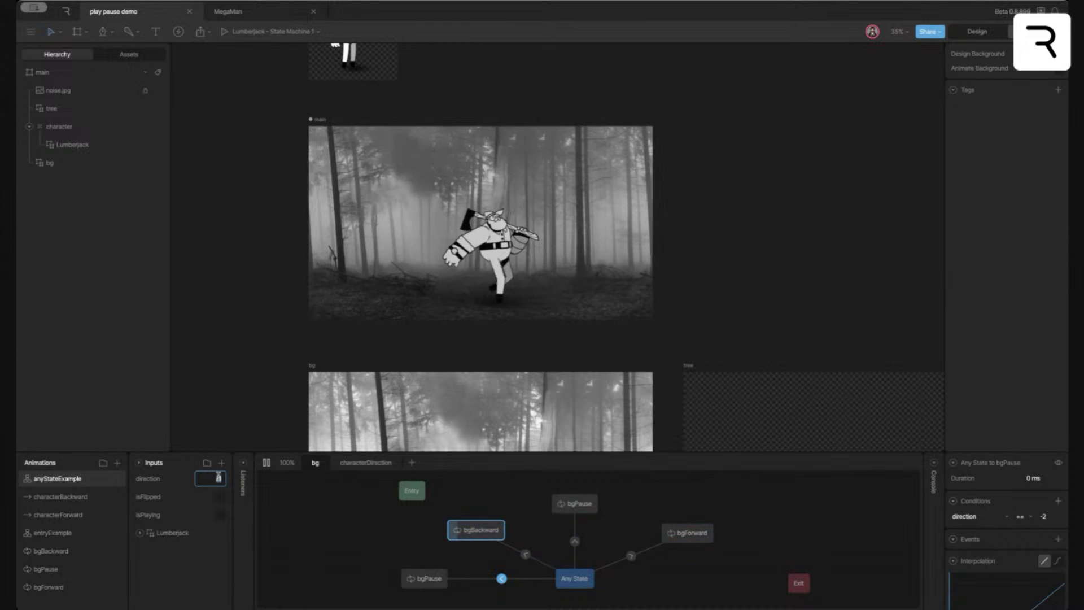
{"action": "key", "text": "Up"}
{"action": "key", "text": "Up"}
{"action": "key", "text": "Down"}
{"action": "key", "text": "Down"}
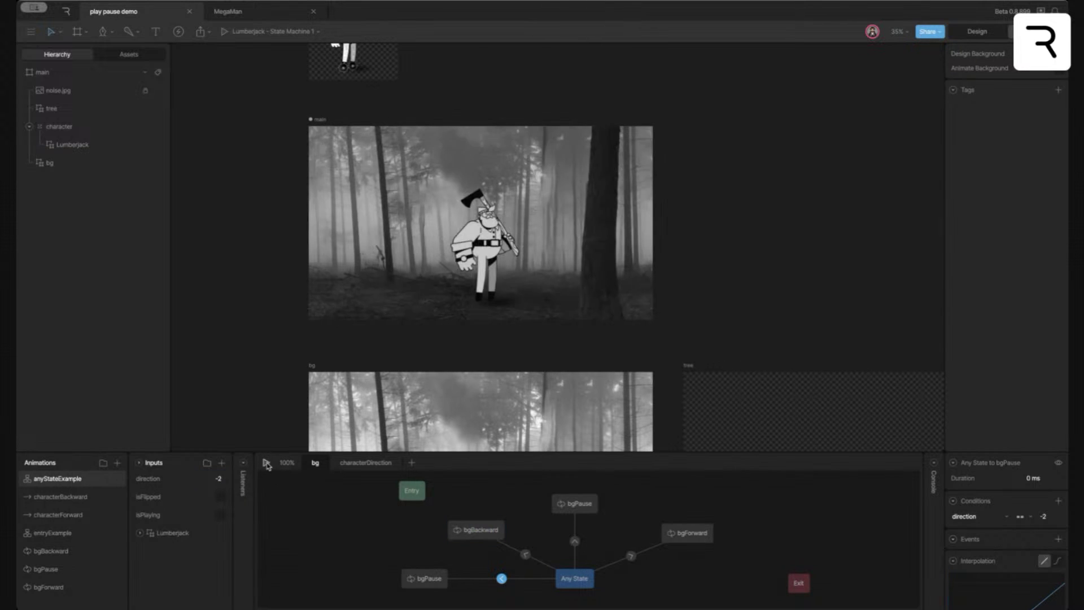
In the characterDirection layer, delete all transitions between Entry, characterForward and characterBackward
{"action": "left_click", "coordinate": [347, 464]}
{"action": "left_click_drag", "start_coordinate": [471, 501], "coordinate": [464, 496]}
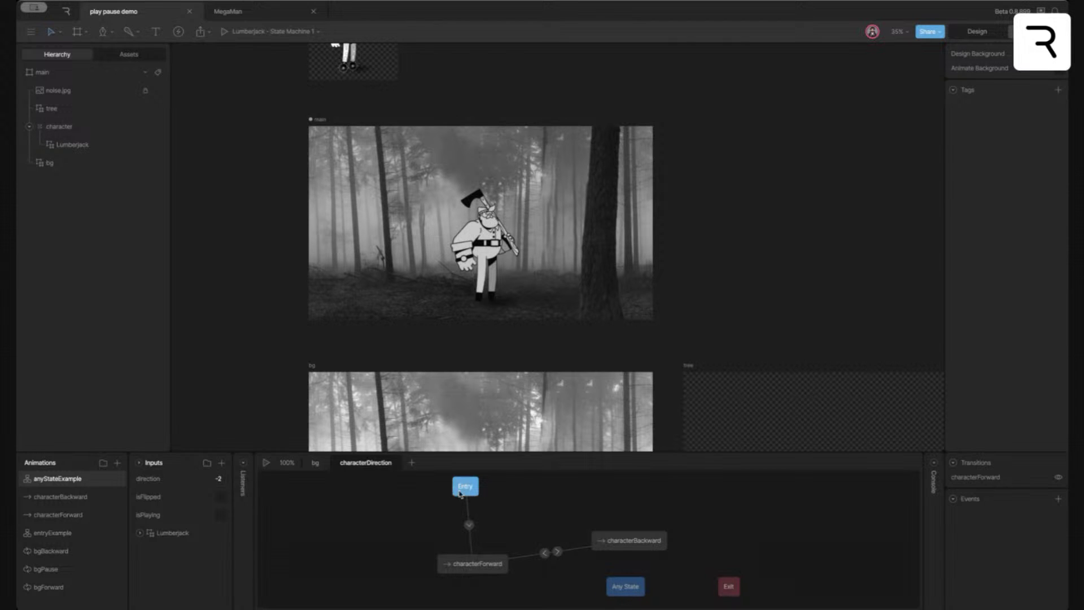
{"action": "left_click_drag", "start_coordinate": [464, 489], "coordinate": [453, 493]}
{"action": "left_click_drag", "start_coordinate": [626, 541], "coordinate": [650, 519]}
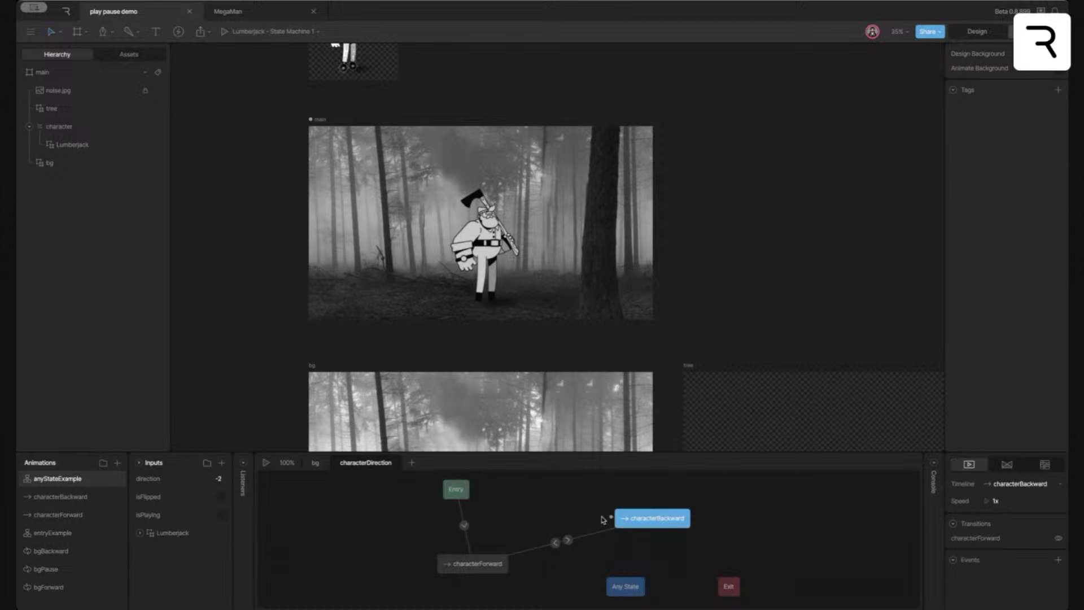
{"action": "left_click_drag", "start_coordinate": [542, 513], "coordinate": [579, 569]}
{"action": "key", "text": "Delete"}
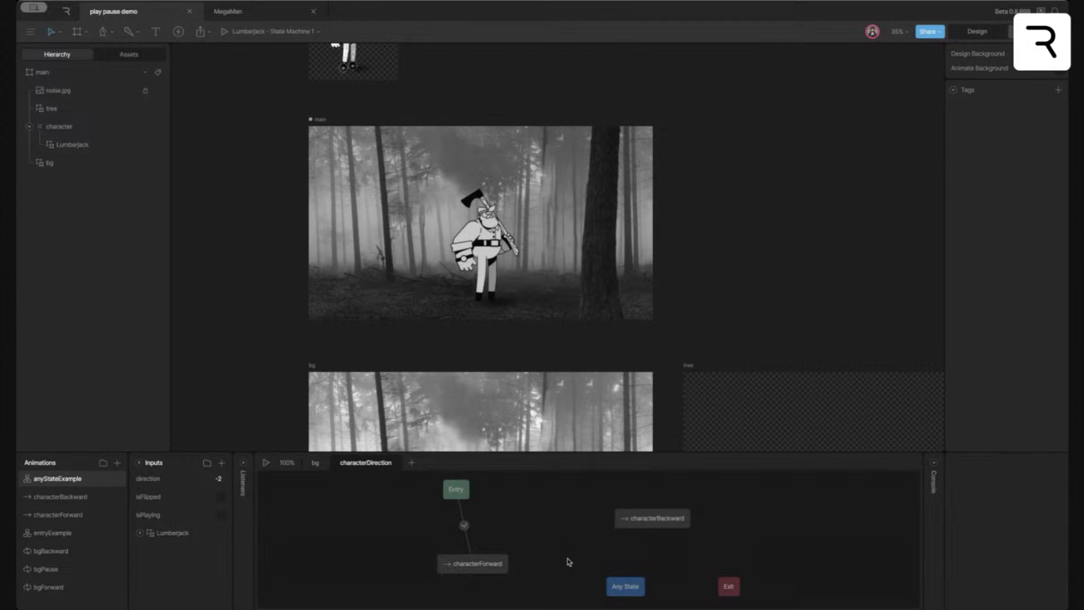
{"action": "left_click", "coordinate": [463, 524]}
{"action": "key", "text": "Delete"}
Arrange the characterForward and characterBackward states side by side above Any State
{"action": "left_click_drag", "start_coordinate": [469, 554], "coordinate": [524, 528]}
{"action": "left_click_drag", "start_coordinate": [662, 529], "coordinate": [685, 535]}
{"action": "mouse_move", "coordinate": [546, 530]}
{"action": "left_mouse_down"}
{"action": "mouse_move", "coordinate": [560, 535]}
{"action": "mouse_move", "coordinate": [562, 522]}
{"action": "left_mouse_up"}
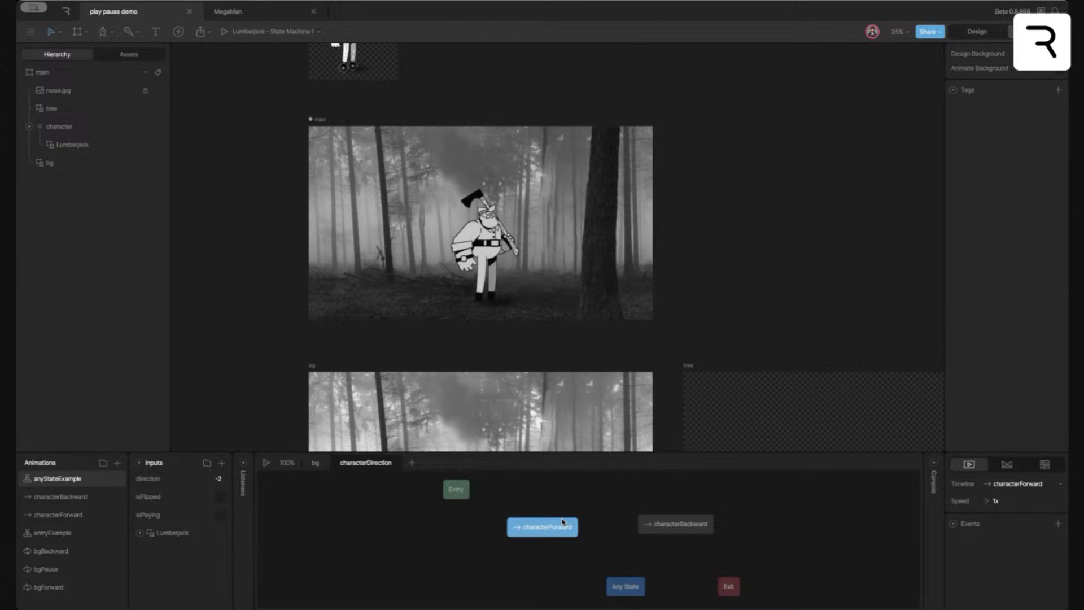
{"action": "left_click_drag", "start_coordinate": [676, 522], "coordinate": [672, 529]}
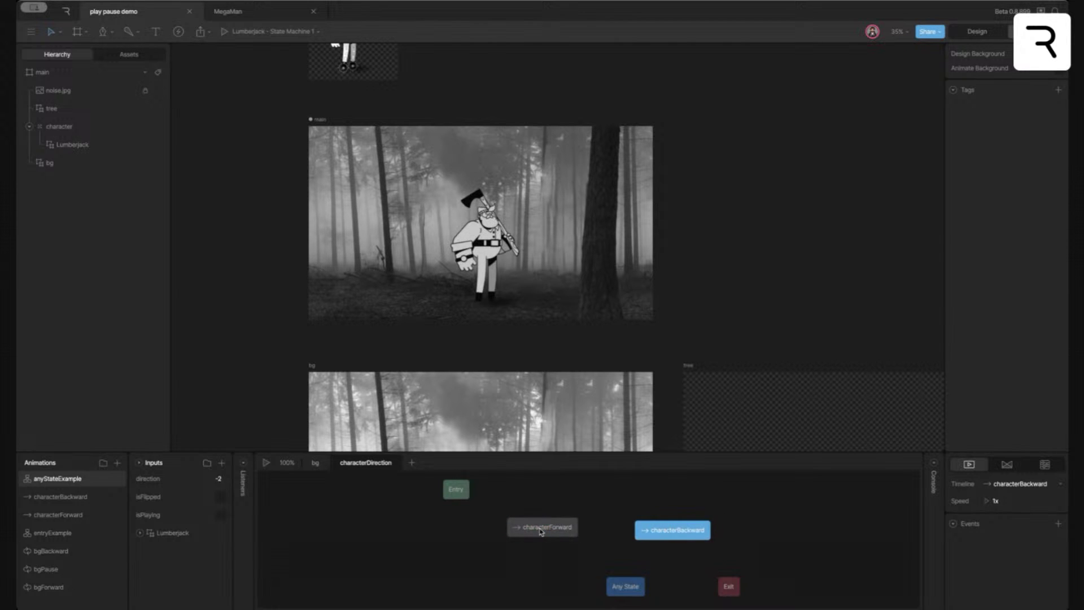
{"action": "left_click_drag", "start_coordinate": [542, 534], "coordinate": [539, 538]}
{"action": "left_click_drag", "start_coordinate": [692, 539], "coordinate": [702, 536]}
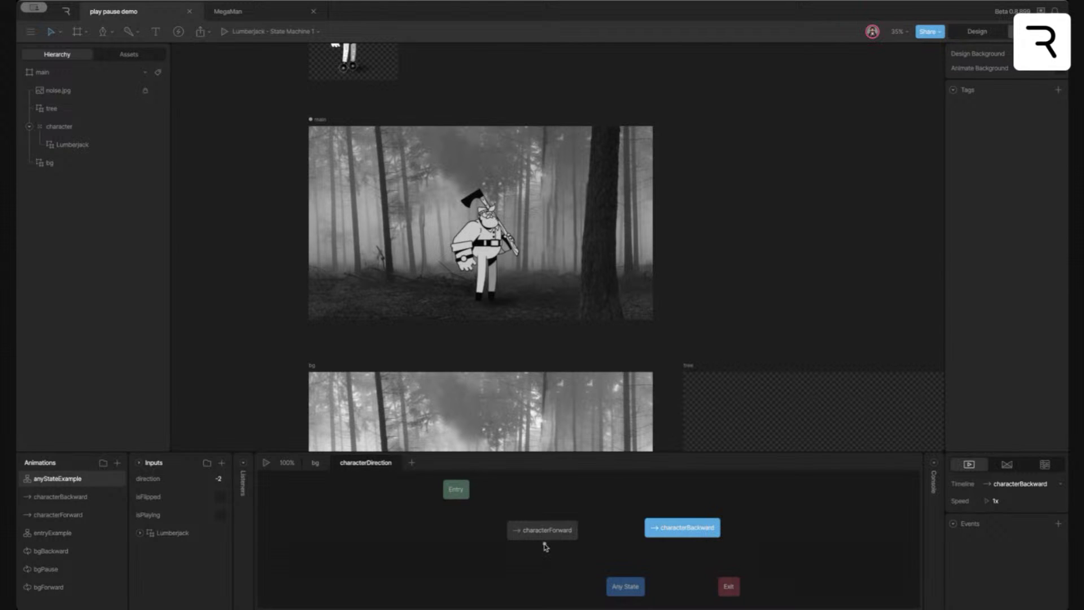
{"action": "left_click_drag", "start_coordinate": [549, 535], "coordinate": [552, 523]}
{"action": "left_click_drag", "start_coordinate": [679, 531], "coordinate": [689, 525]}
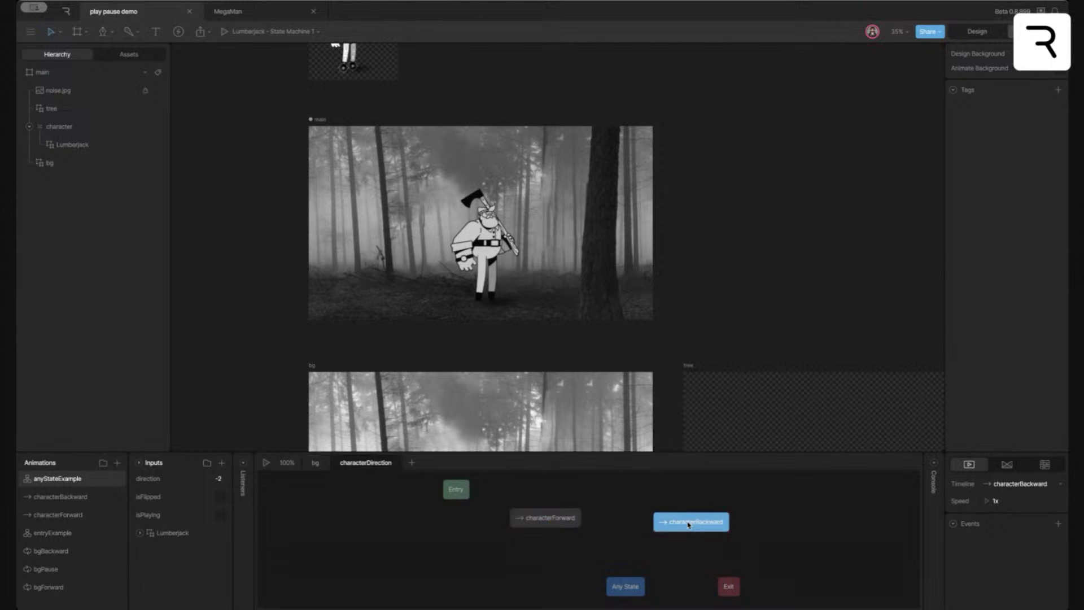
{"action": "left_click_drag", "start_coordinate": [549, 525], "coordinate": [558, 529]}
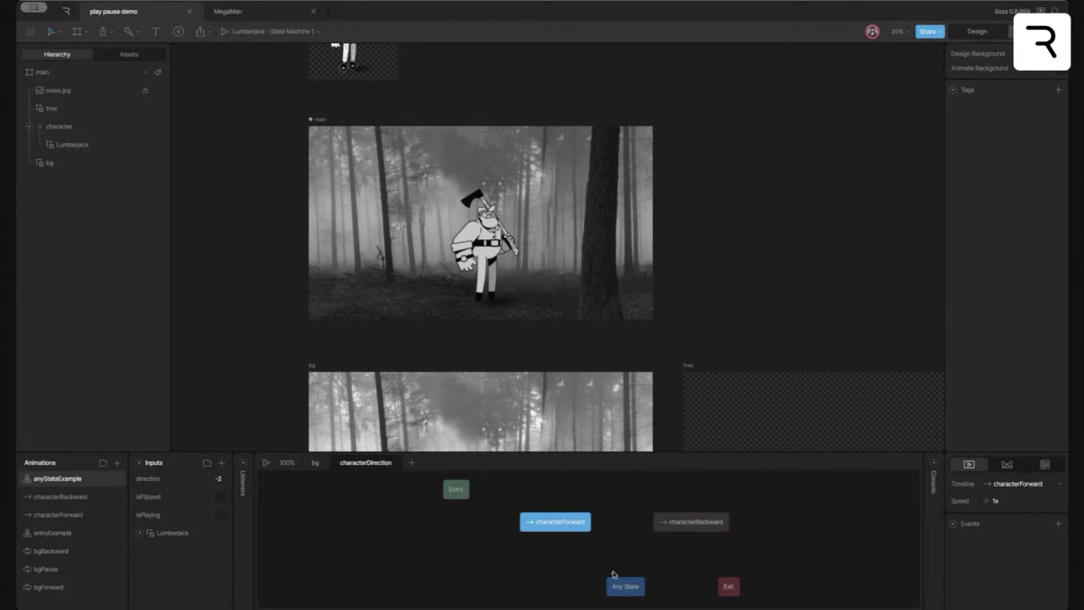
Connect Any State to characterForward and add a condition on direction to the transition
{"action": "left_click_drag", "start_coordinate": [615, 580], "coordinate": [562, 508]}
{"action": "left_click", "coordinate": [597, 551]}
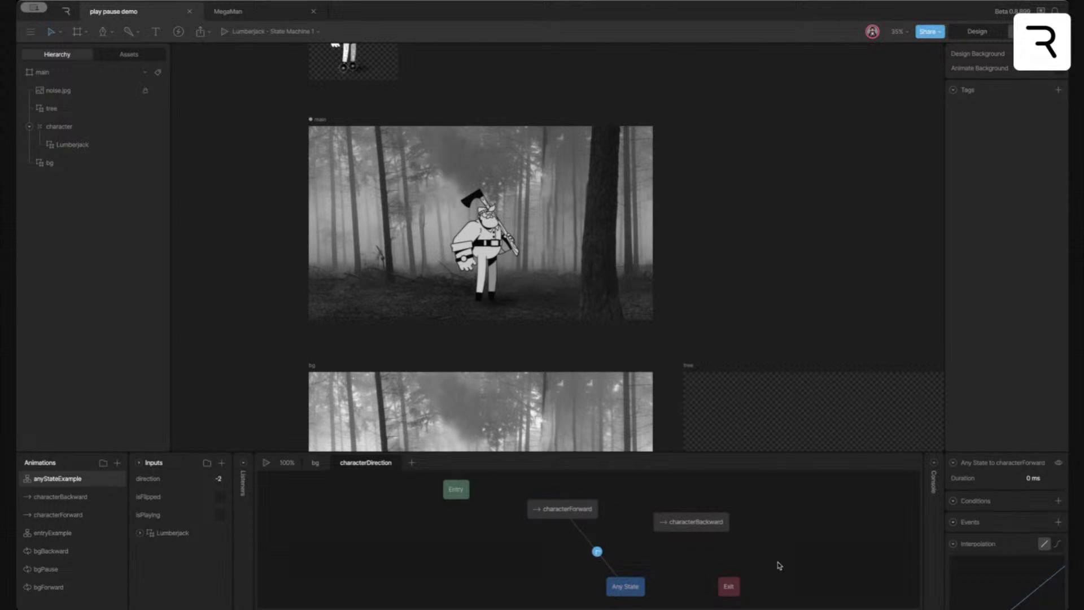
{"action": "left_click", "coordinate": [1059, 500]}
{"action": "left_click", "coordinate": [993, 541]}
{"action": "left_click", "coordinate": [1043, 516]}
Move characterBackward to the left of Any State and connect Any State to it with the condition that direction equals -1
{"action": "left_click_drag", "start_coordinate": [672, 521], "coordinate": [479, 556]}
{"action": "left_click_drag", "start_coordinate": [603, 587], "coordinate": [500, 552]}
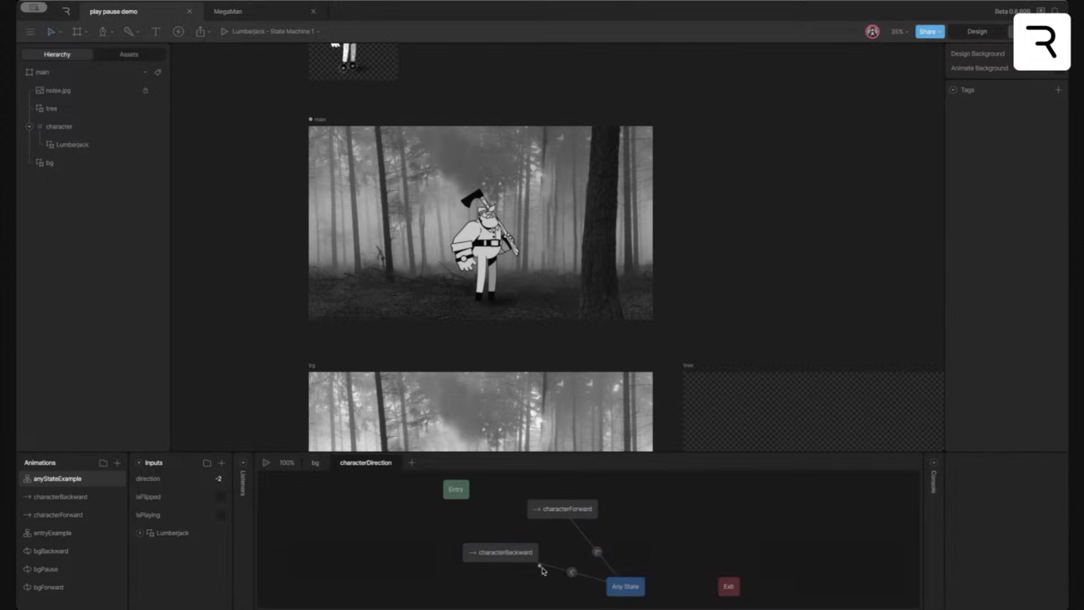
{"action": "left_click", "coordinate": [1058, 500]}
{"action": "left_click", "coordinate": [1031, 515]}
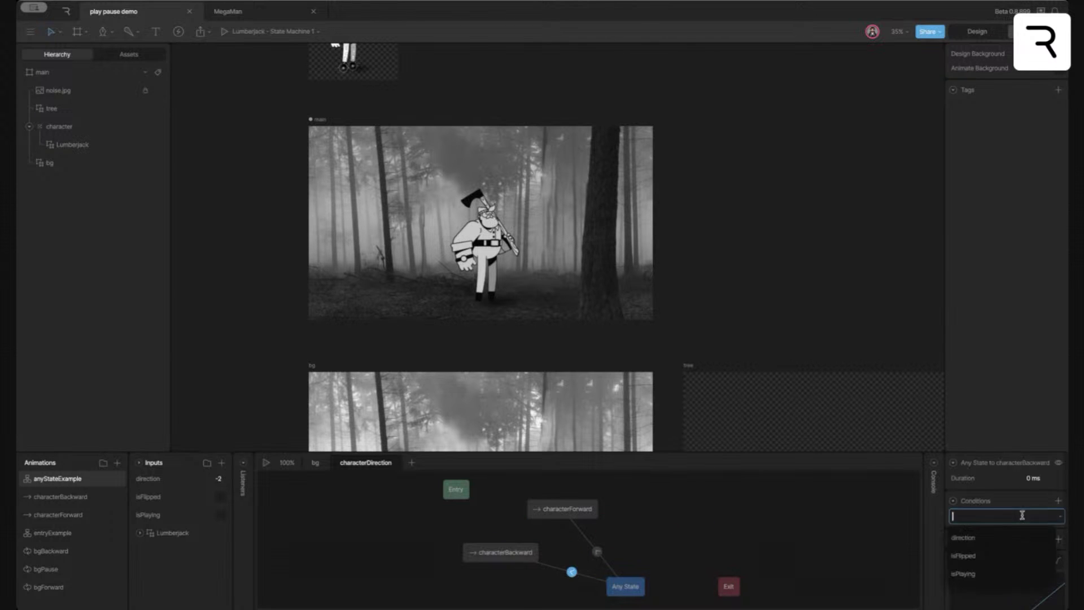
{"action": "left_click", "coordinate": [1009, 537]}
{"action": "left_click", "coordinate": [1042, 515]}
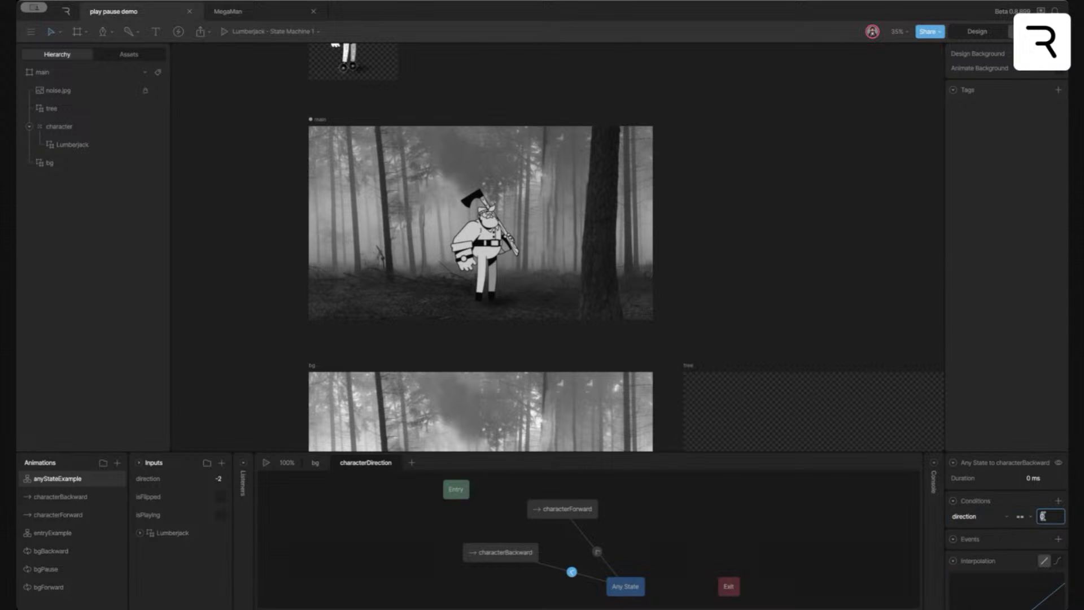
{"action": "type", "text": "-1"}
Set the duration of both Any State transitions in the characterDirection layer to 250 ms and switch them to curved interpolation
{"action": "left_click_drag", "start_coordinate": [564, 509], "coordinate": [569, 573]}
{"action": "left_click", "coordinate": [1053, 478]}
{"action": "type", "text": "250"}
{"action": "key", "text": "Return"}
{"action": "left_click", "coordinate": [1057, 501]}
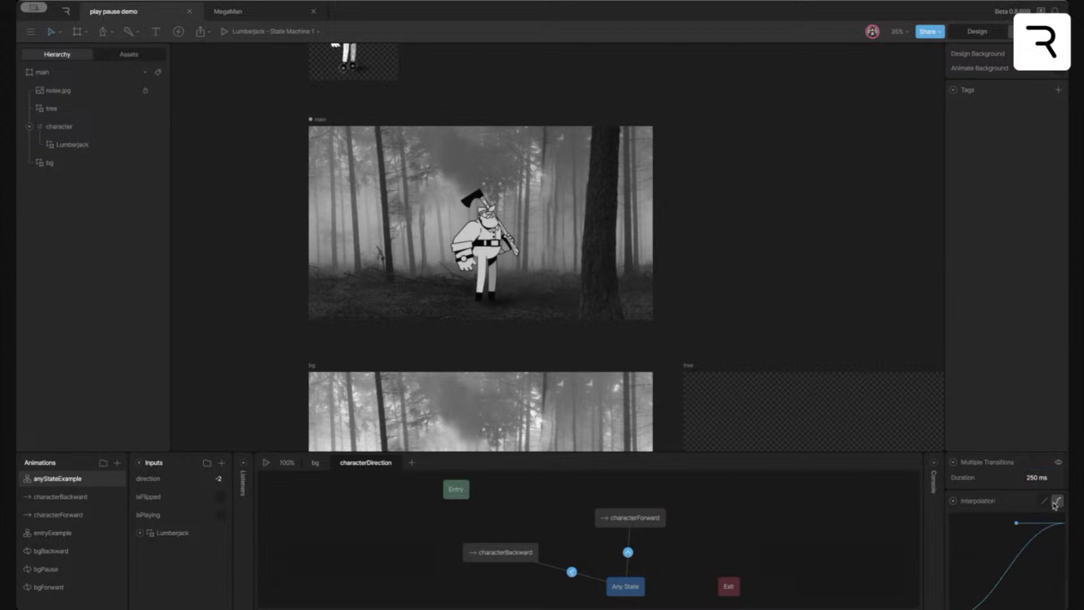
Play the anyStateExample state machine and test the direction input with the values 1 and -1
{"action": "left_click", "coordinate": [265, 463]}
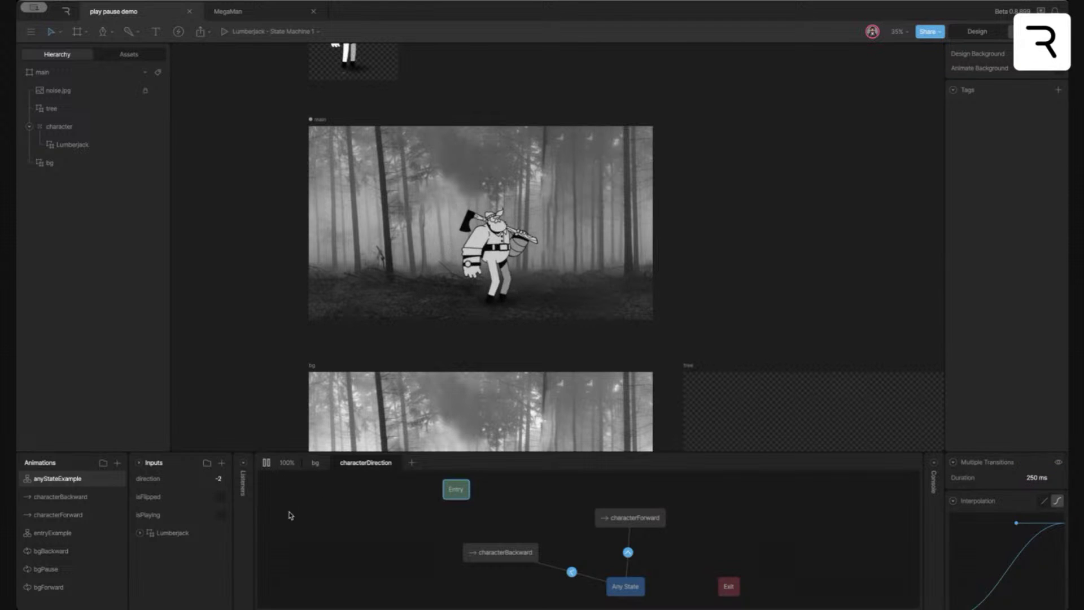
{"action": "left_click", "coordinate": [219, 479]}
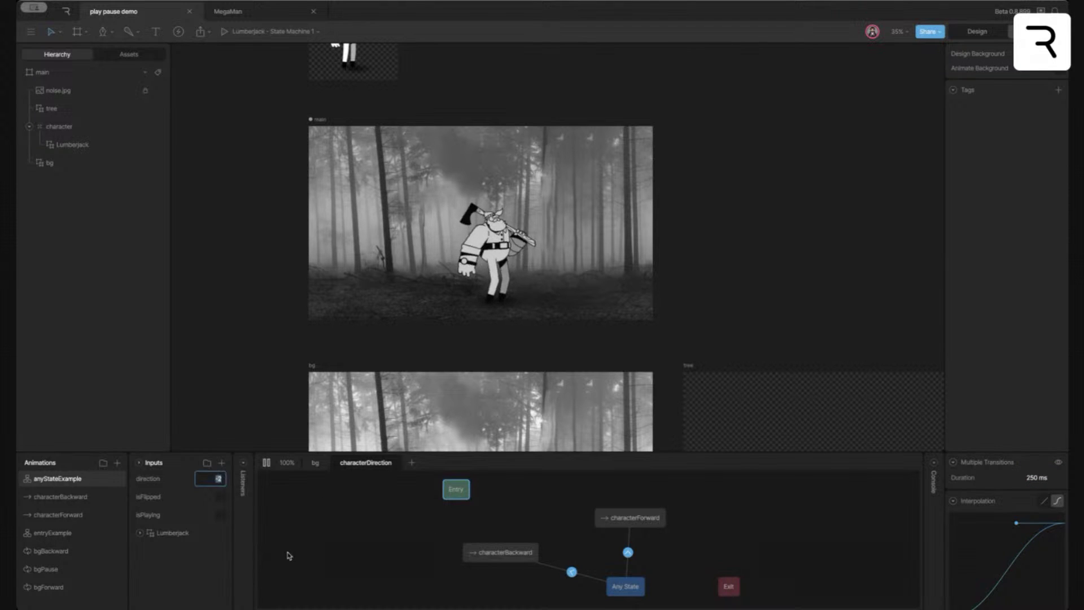
{"action": "type", "text": "0"}
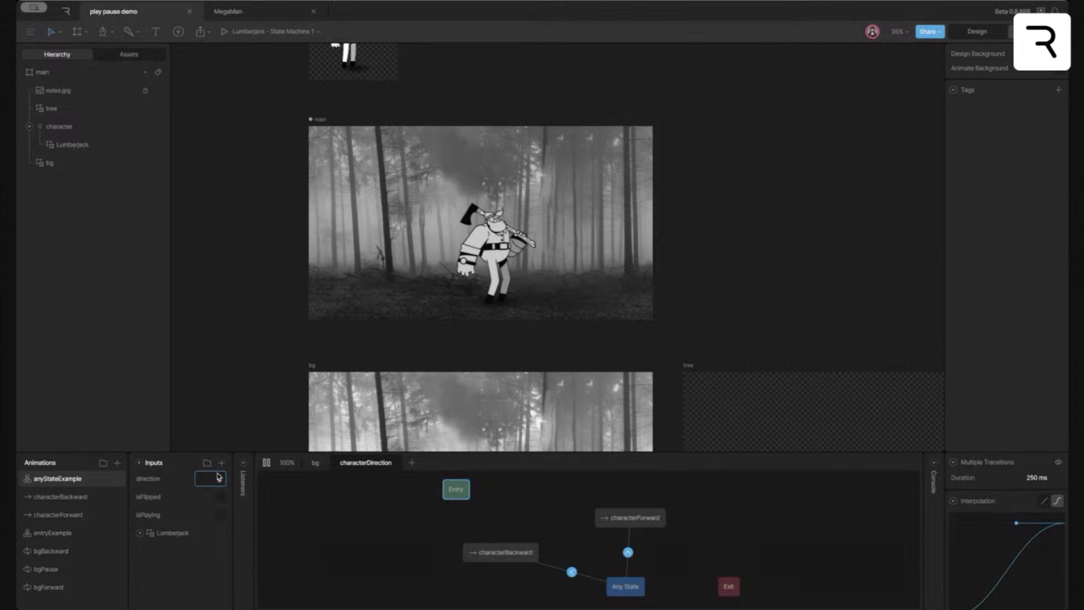
{"action": "key", "text": "Return"}
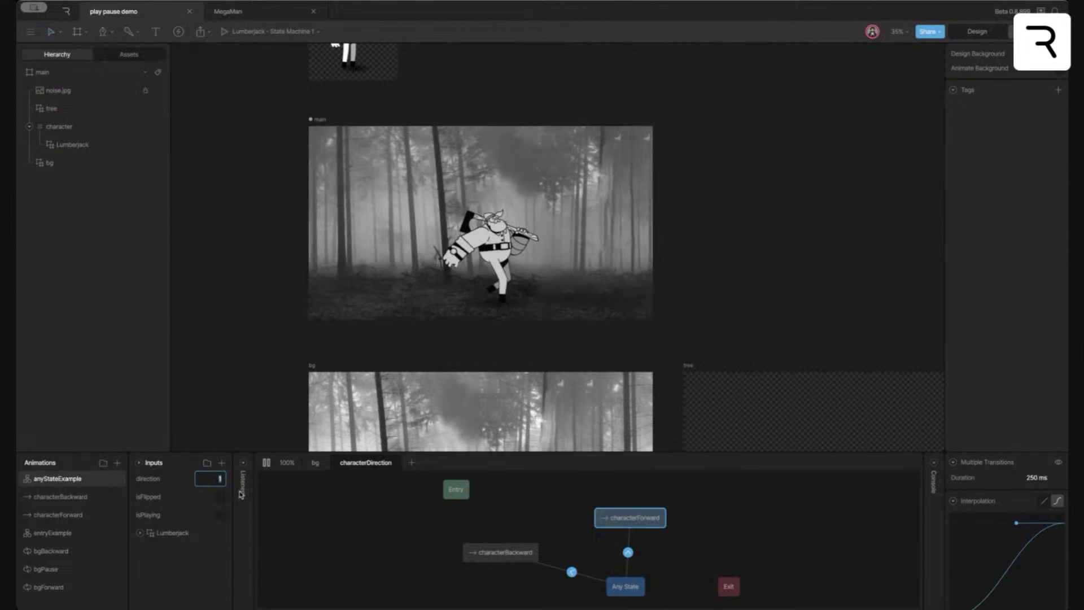
{"action": "type", "text": "-"}
{"action": "key", "text": "Return"}
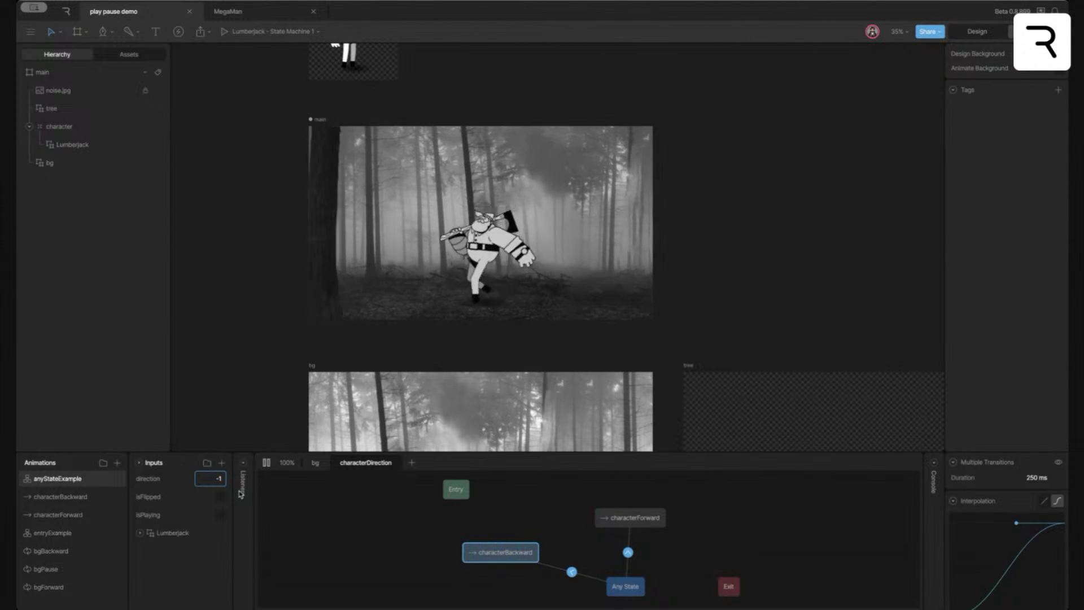
Switch the direction input to 1 and back to -1 while the state machine plays
{"action": "left_click", "coordinate": [216, 478]}
{"action": "type", "text": "1"}
{"action": "key", "text": "Return"}
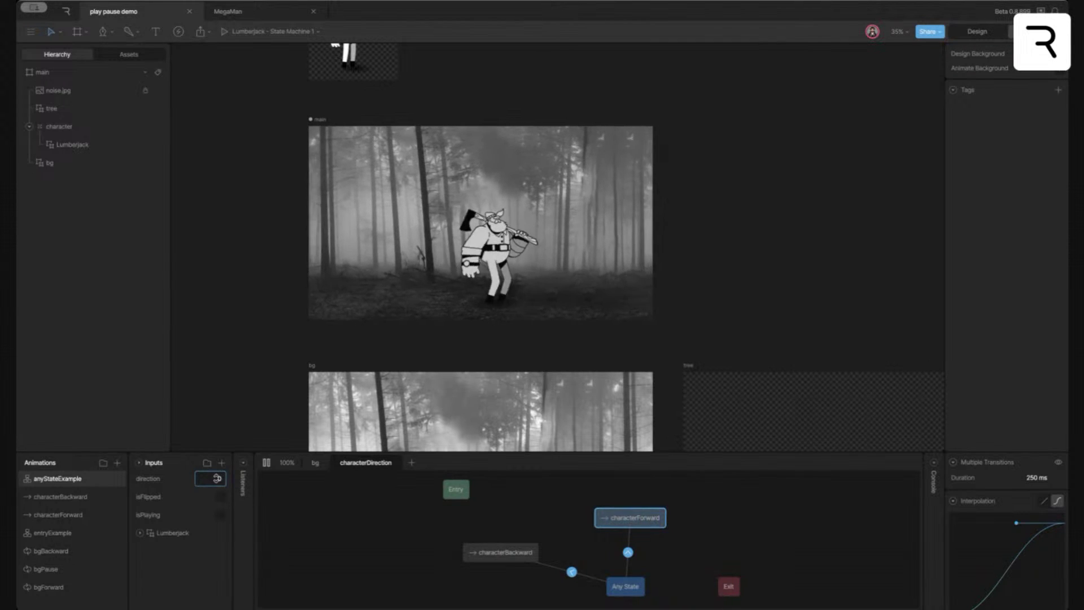
{"action": "left_click", "coordinate": [214, 477]}
{"action": "type", "text": "-1"}
{"action": "key", "text": "Return"}
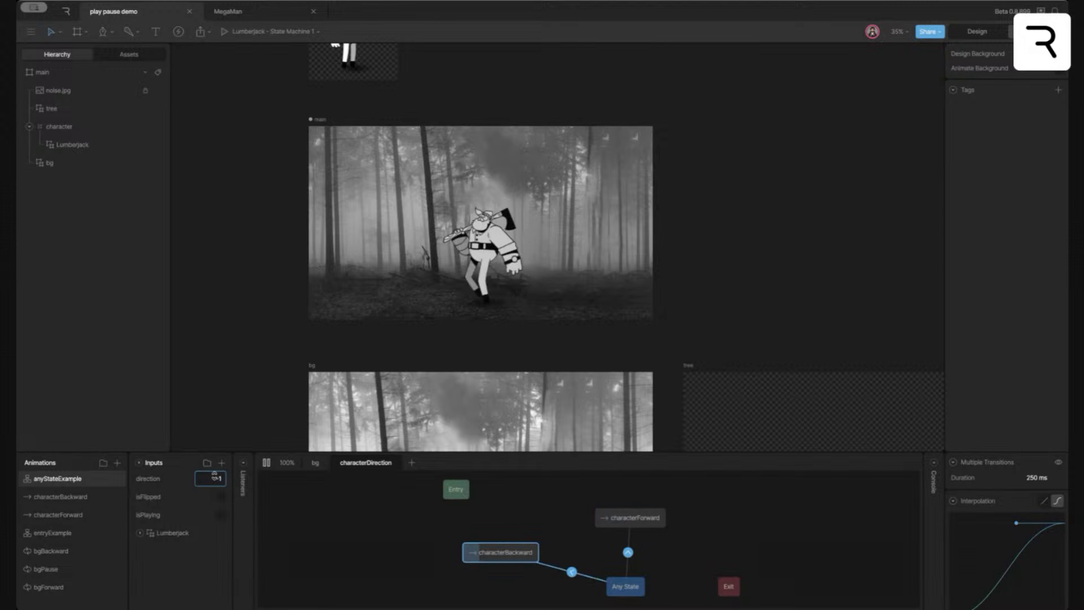
Test direction at 0 and 1 during playback and stop the state machine
{"action": "left_click", "coordinate": [214, 477]}
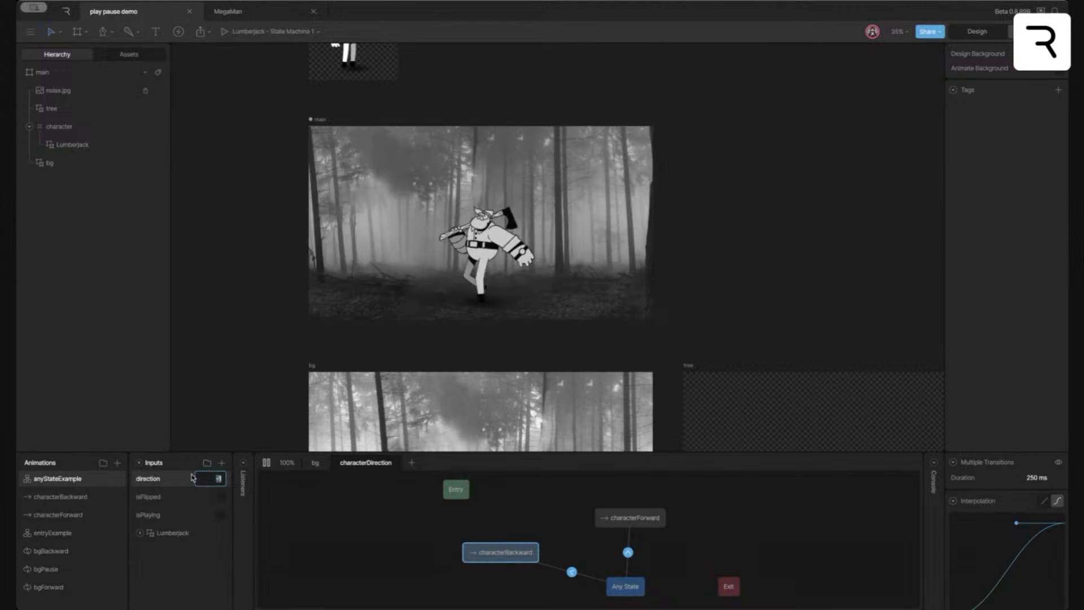
{"action": "type", "text": "0"}
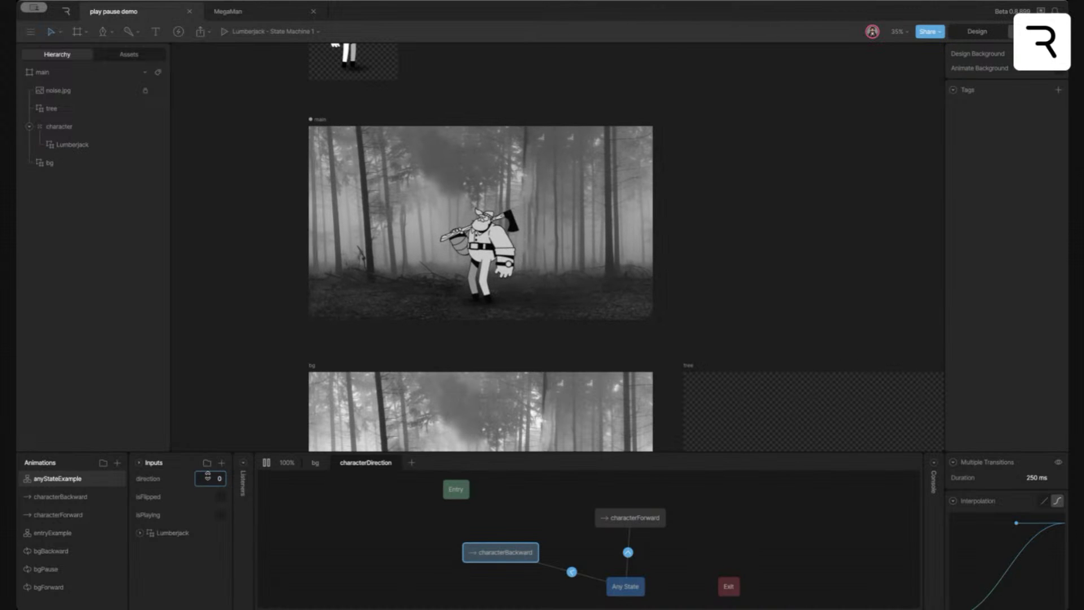
{"action": "left_click_drag", "start_coordinate": [208, 478], "coordinate": [209, 476]}
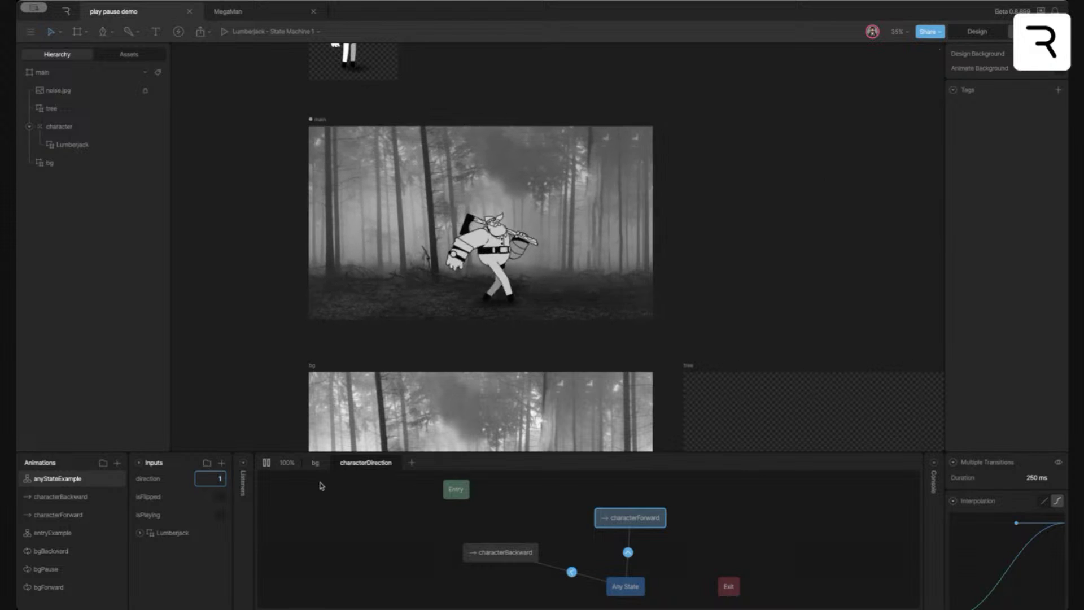
{"action": "key", "text": "space"}
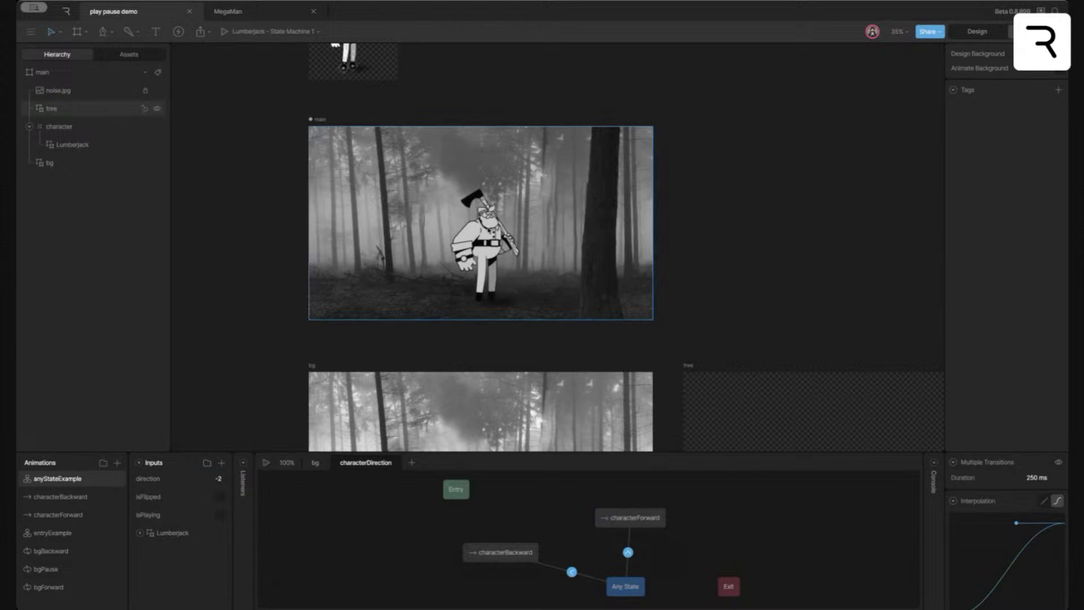
Frame the main artboard in the view and briefly play and stop the state machine
{"action": "left_click", "coordinate": [329, 116]}
{"action": "key", "text": "f"}
{"action": "left_click", "coordinate": [265, 462]}
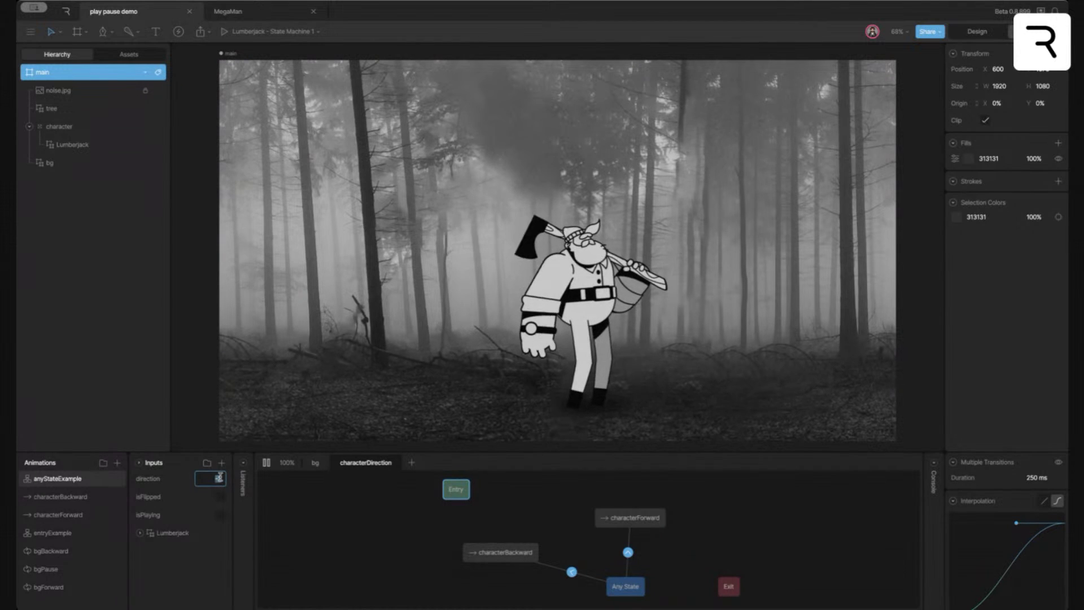
{"action": "left_click", "coordinate": [266, 463]}
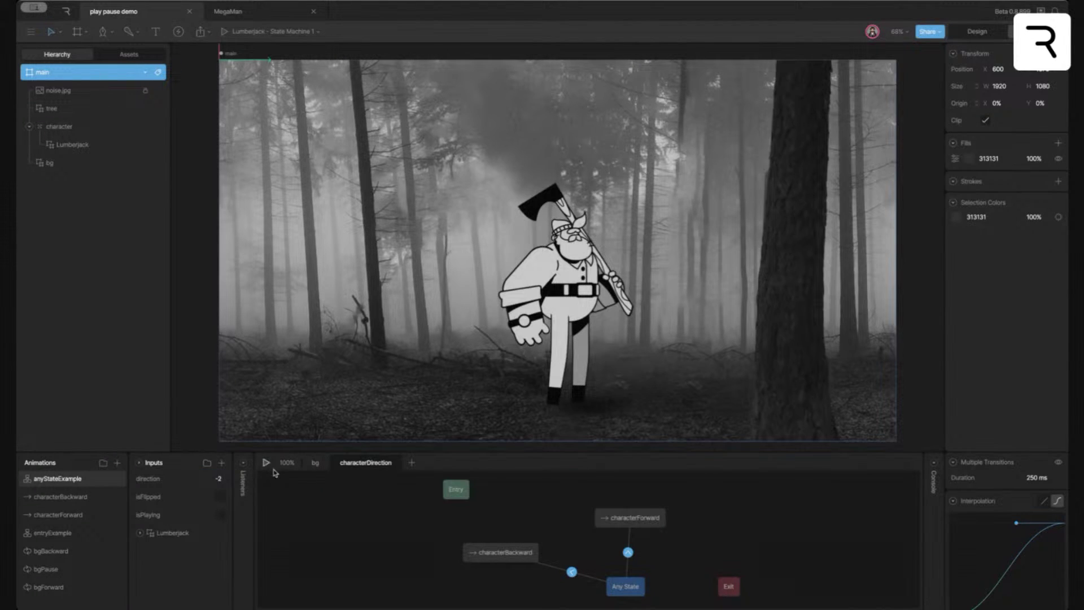
In entryExample, inspect the bgPause to bgForward transition and move characterBackward slightly closer to characterForward in the characterDirection layer
{"action": "left_click", "coordinate": [52, 532]}
{"action": "left_click", "coordinate": [461, 531]}
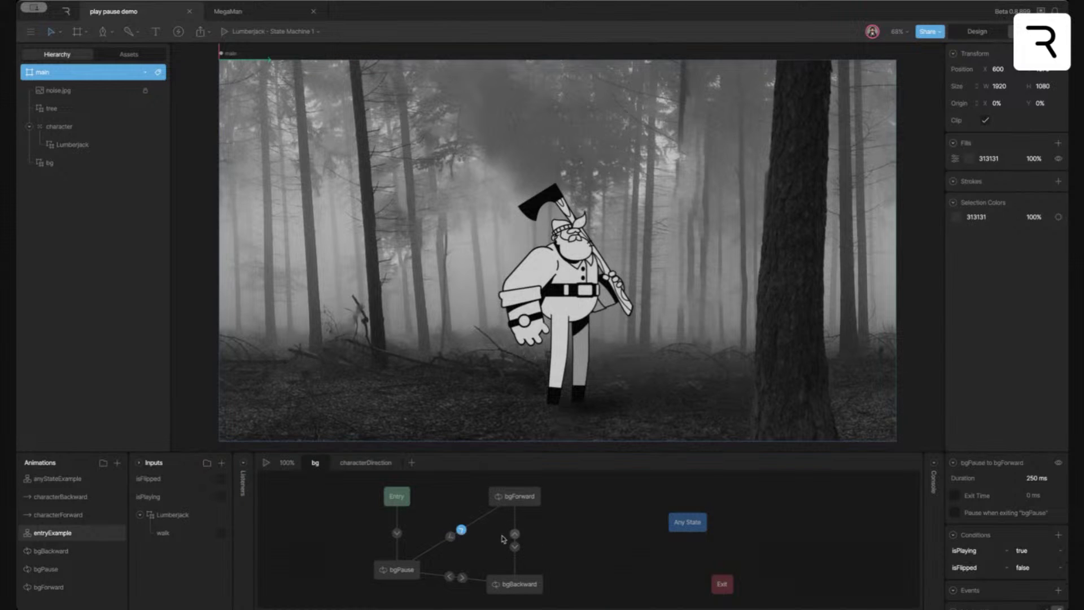
{"action": "left_click", "coordinate": [359, 464]}
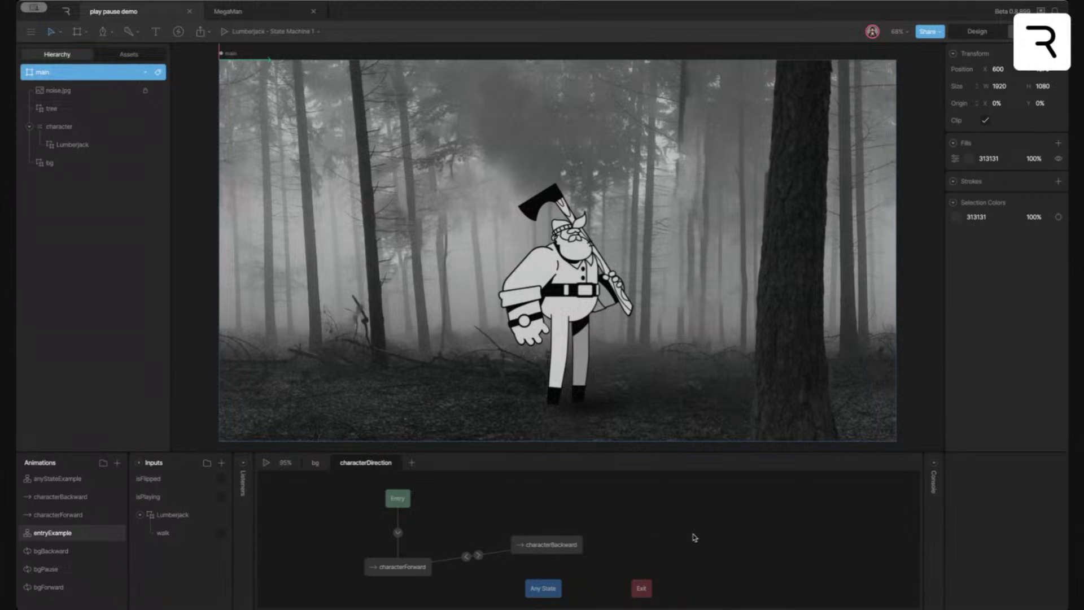
{"action": "left_click_drag", "start_coordinate": [561, 550], "coordinate": [534, 554]}
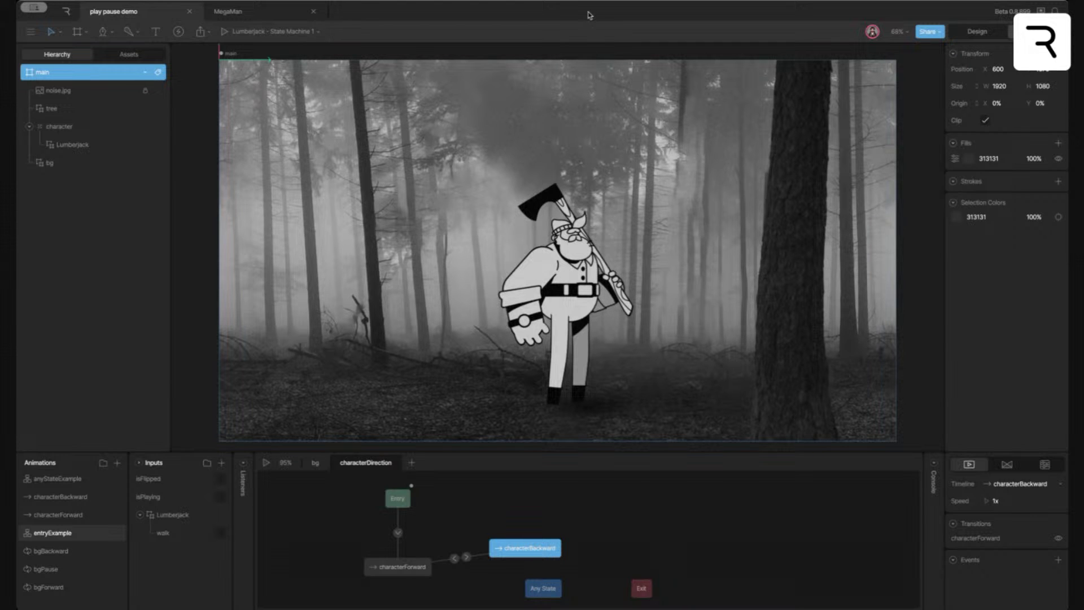
Switch to the MegaMan file, play its state machine to examine the rotating boot sequence helmet closely, and stop playback
{"action": "left_click", "coordinate": [266, 16]}
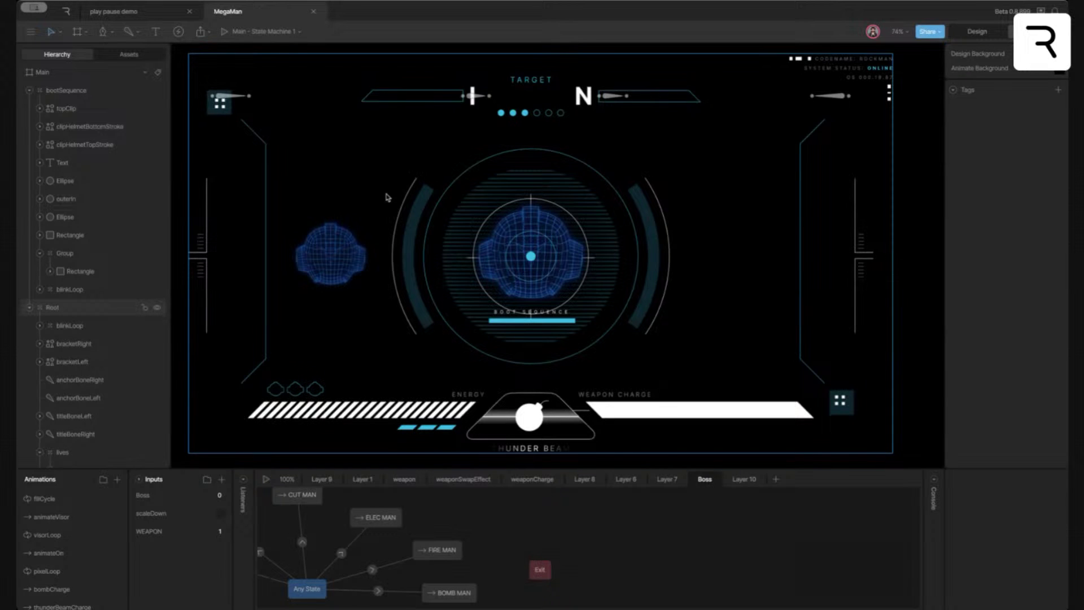
{"action": "left_click", "coordinate": [264, 480]}
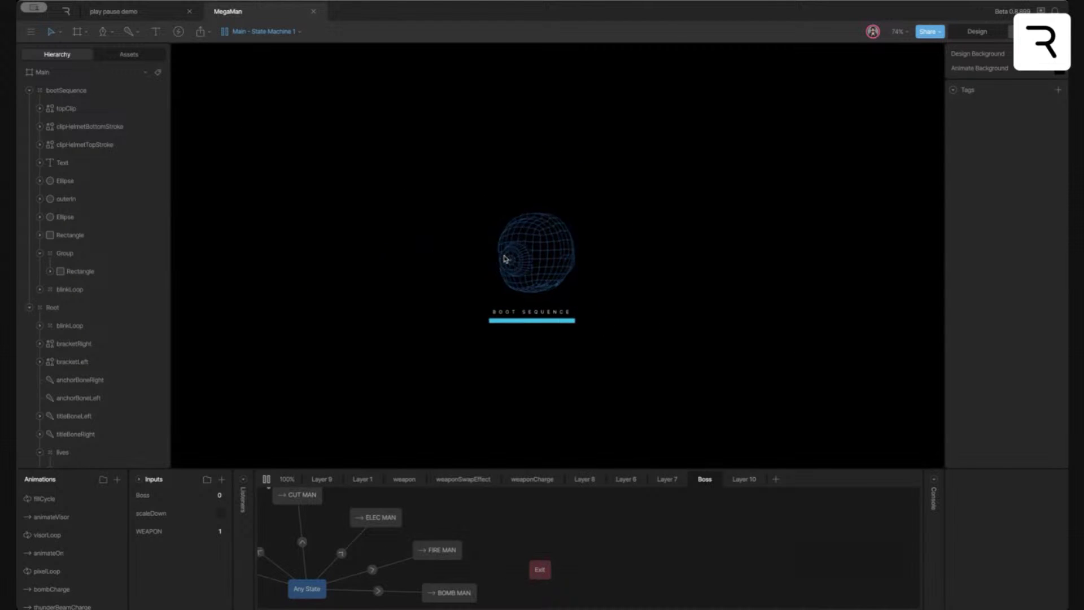
{"action": "scroll", "coordinate": [505, 259], "scroll_direction": "up", "scroll_amount": 5}
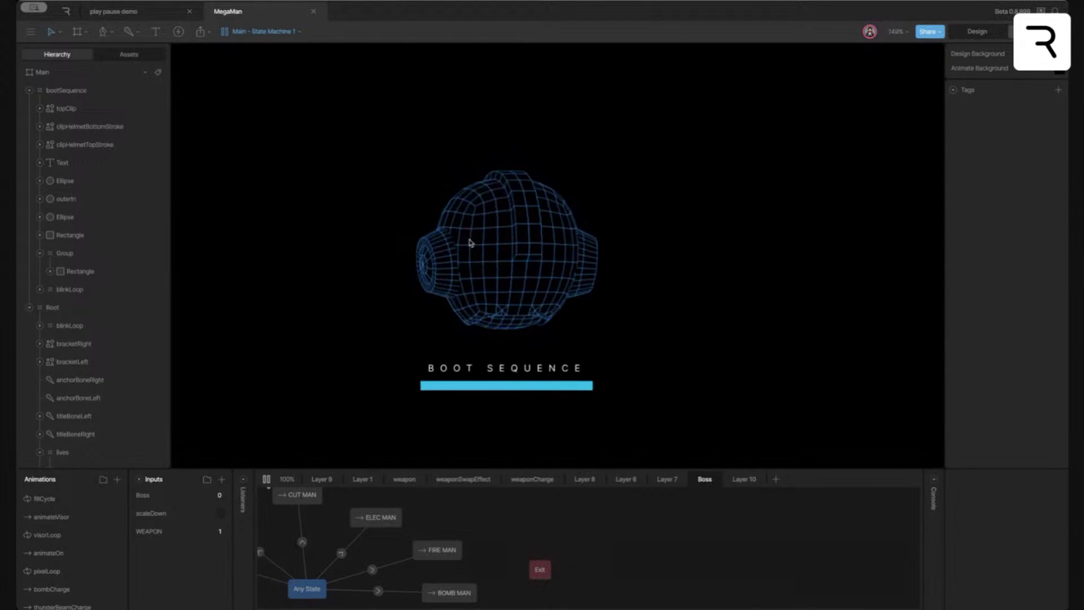
{"action": "scroll", "coordinate": [478, 243], "scroll_direction": "up", "scroll_amount": 5}
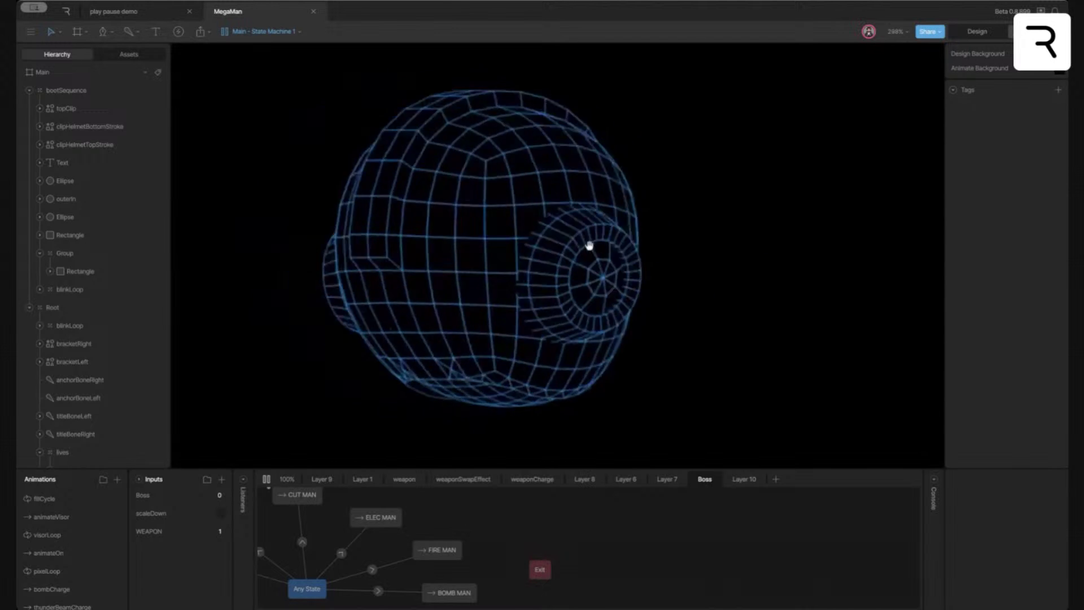
{"action": "scroll", "coordinate": [584, 244], "scroll_direction": "down", "scroll_amount": 5}
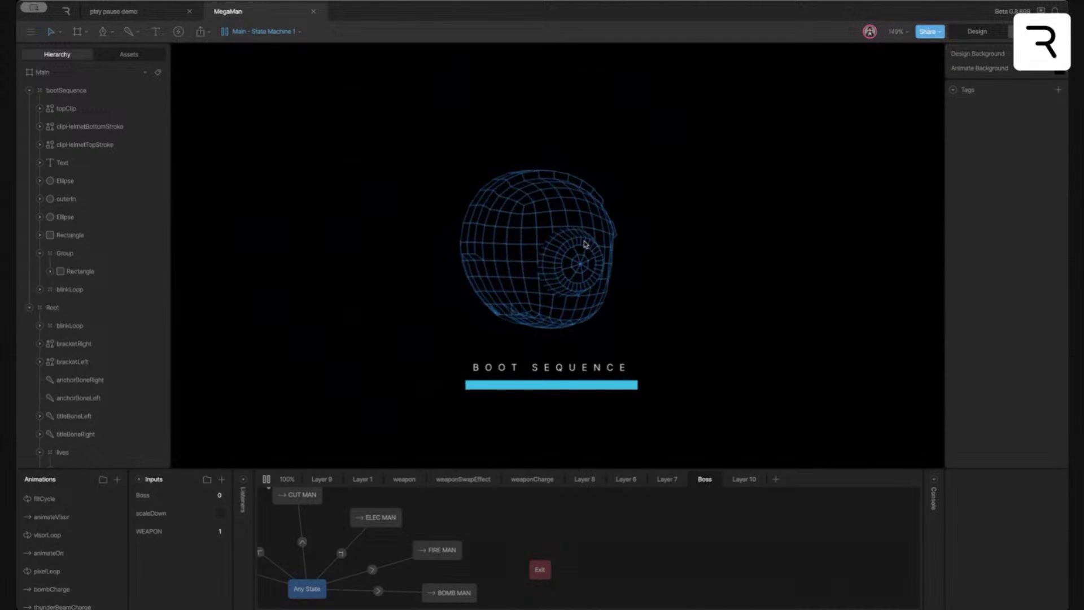
{"action": "left_click_drag", "start_coordinate": [549, 230], "coordinate": [515, 241]}
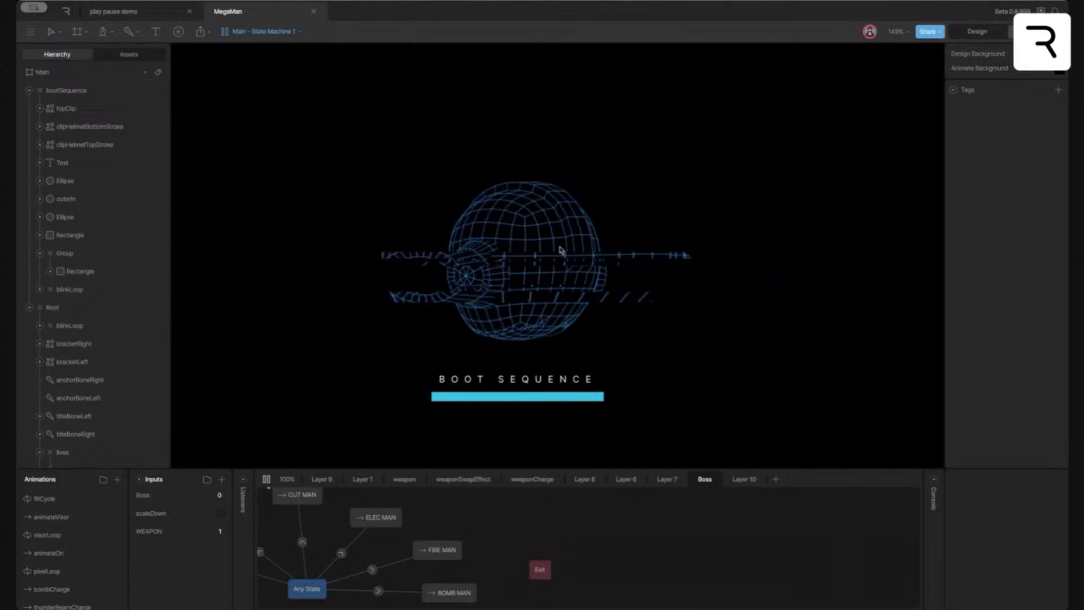
{"action": "left_click", "coordinate": [265, 481]}
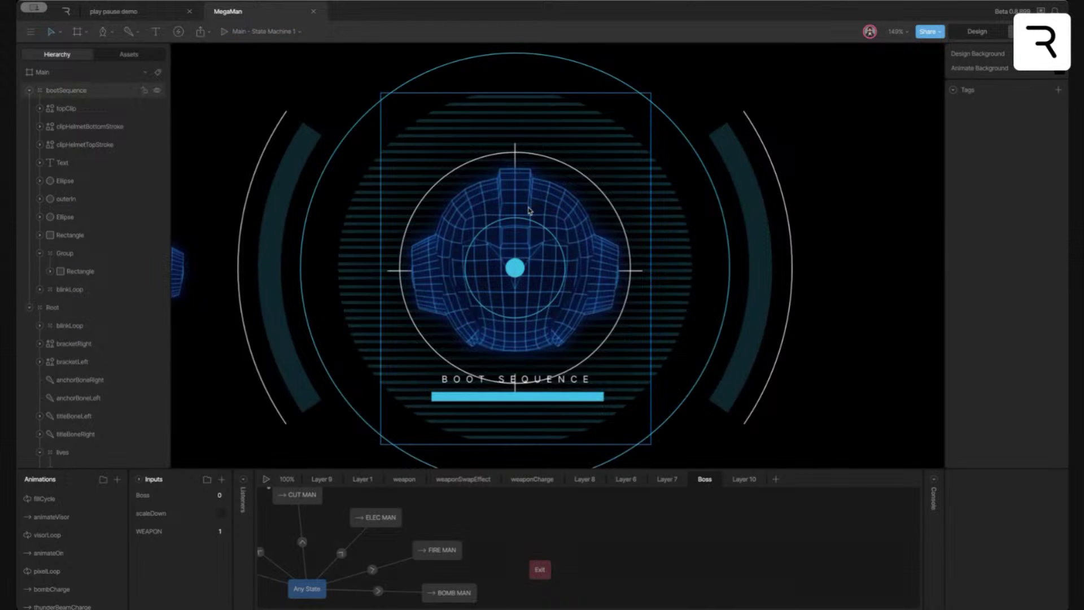
Expand megamanTurnaround.psd in the file's image assets and browse its layers down to MegaMan_00.png
{"action": "left_click", "coordinate": [127, 56]}
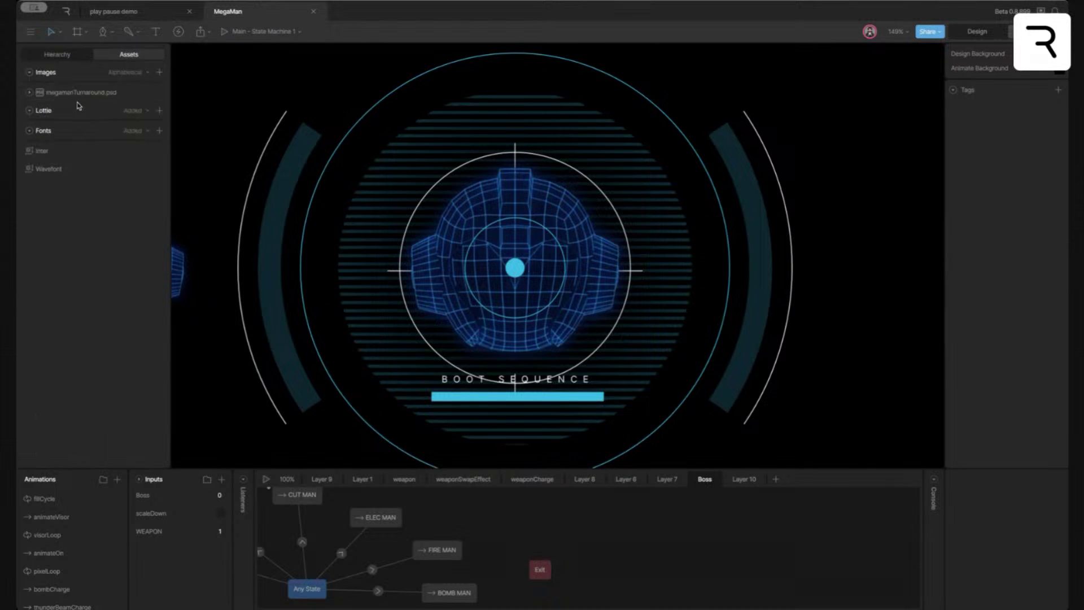
{"action": "left_click", "coordinate": [29, 94]}
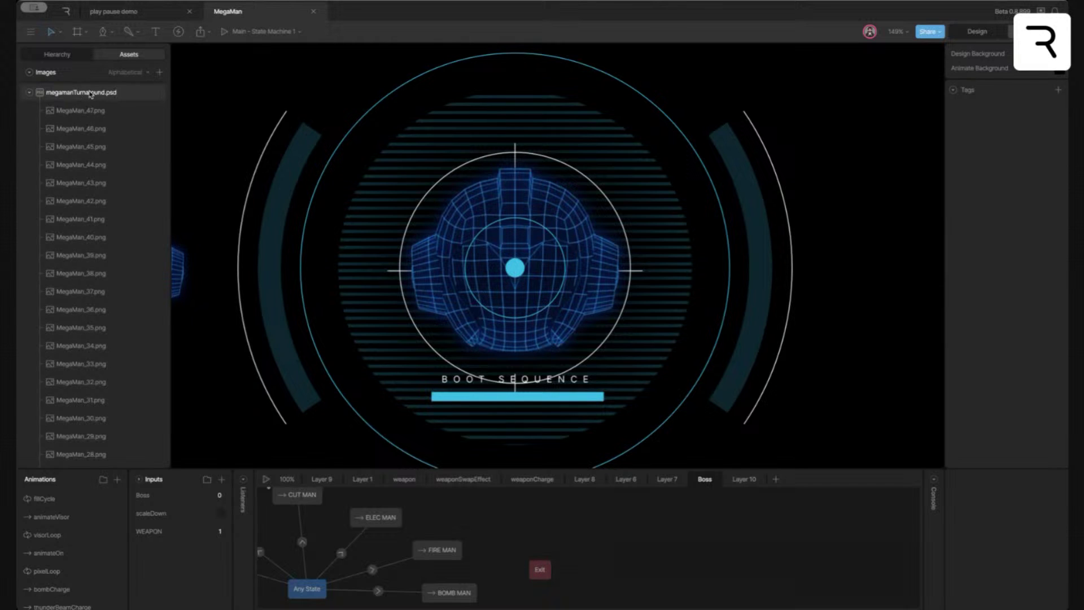
{"action": "scroll", "coordinate": [103, 350], "scroll_direction": "down", "scroll_amount": 3}
{"action": "scroll", "coordinate": [102, 354], "scroll_direction": "down", "scroll_amount": 6}
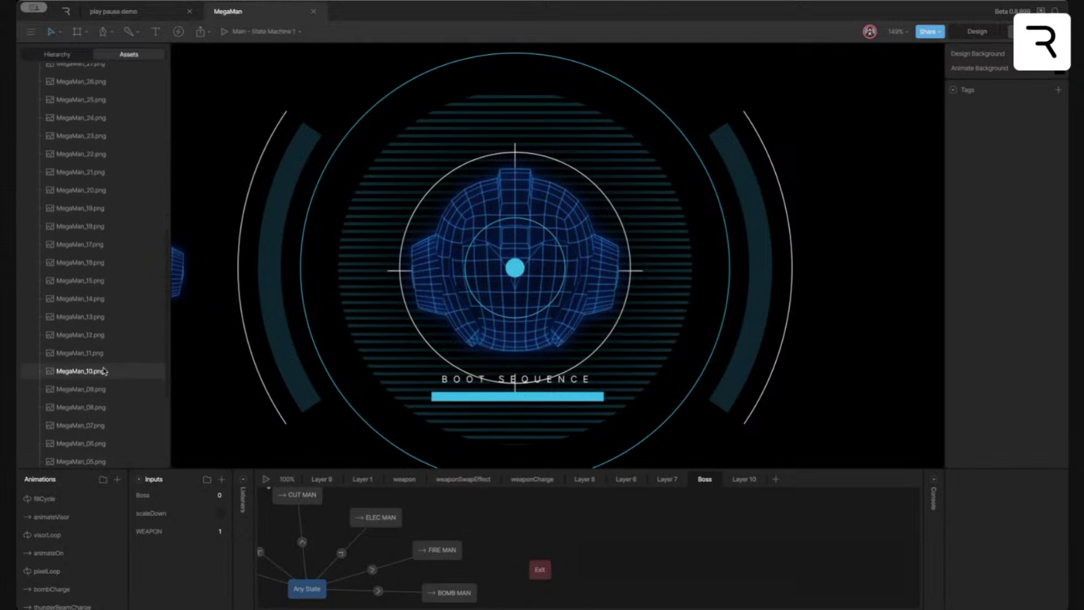
{"action": "scroll", "coordinate": [102, 372], "scroll_direction": "down", "scroll_amount": 3}
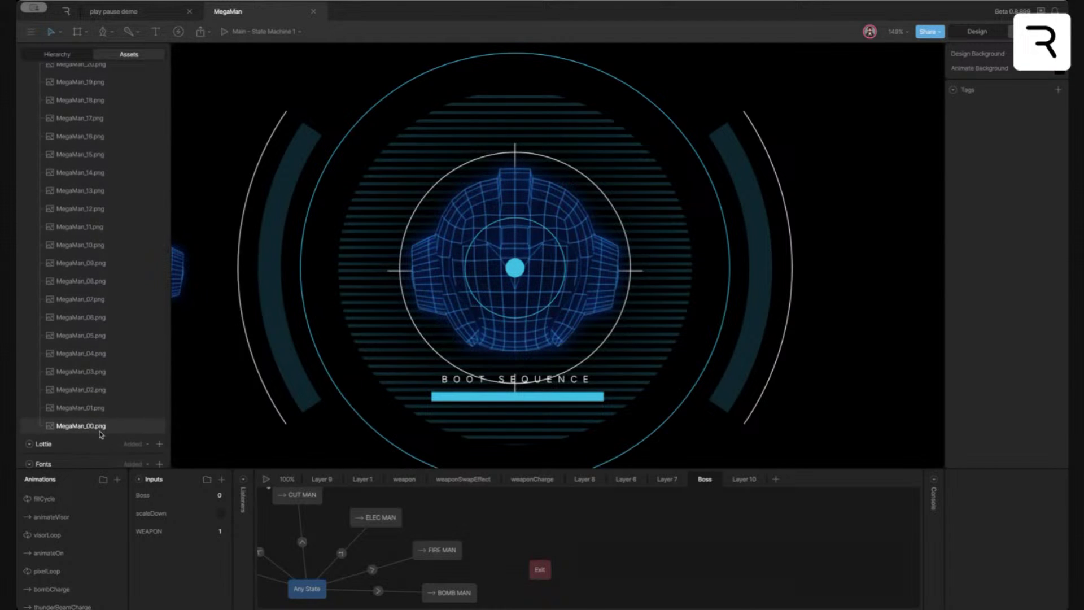
Preview the helmet turnaround images one after another from MegaMan_00.png to MegaMan_12.png
{"action": "left_click", "coordinate": [101, 433]}
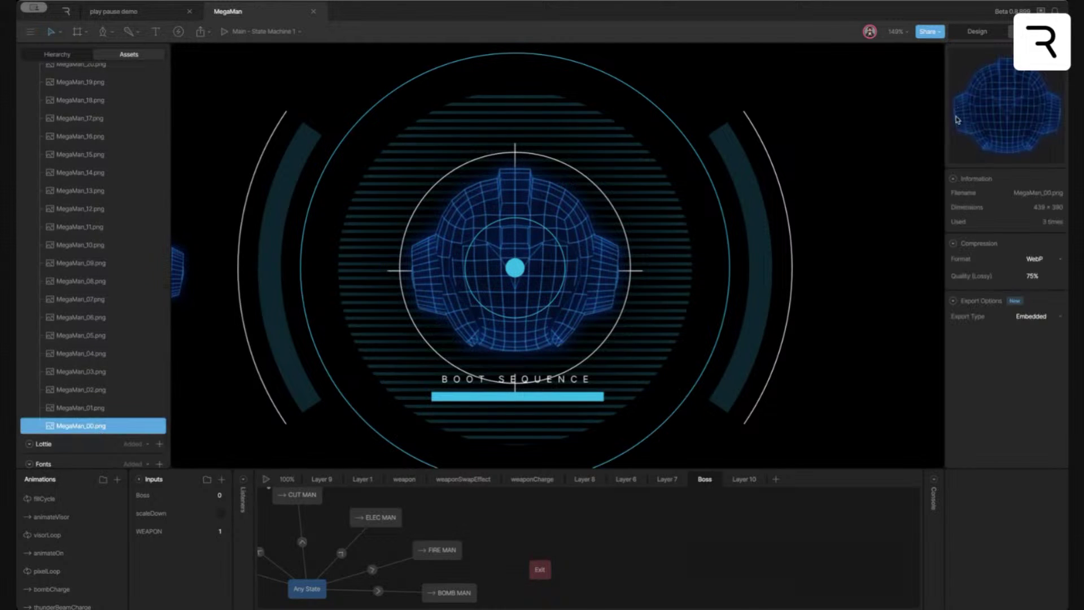
{"action": "left_click", "coordinate": [100, 407]}
{"action": "left_click", "coordinate": [98, 390]}
{"action": "left_click", "coordinate": [98, 372]}
{"action": "left_click", "coordinate": [98, 354]}
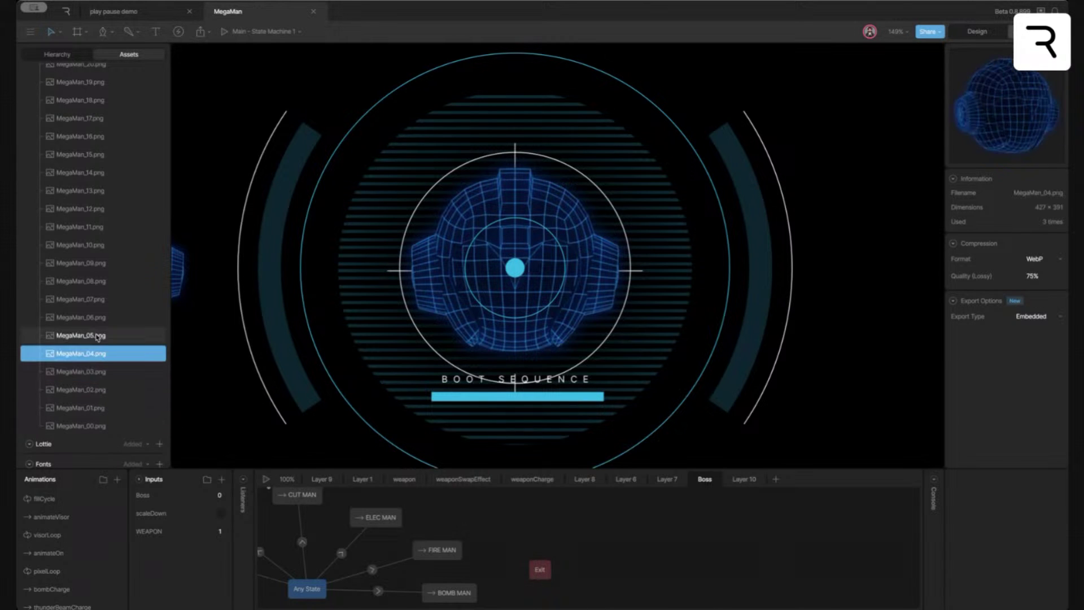
{"action": "left_click", "coordinate": [98, 335]}
{"action": "left_click", "coordinate": [98, 317]}
{"action": "left_click", "coordinate": [97, 299]}
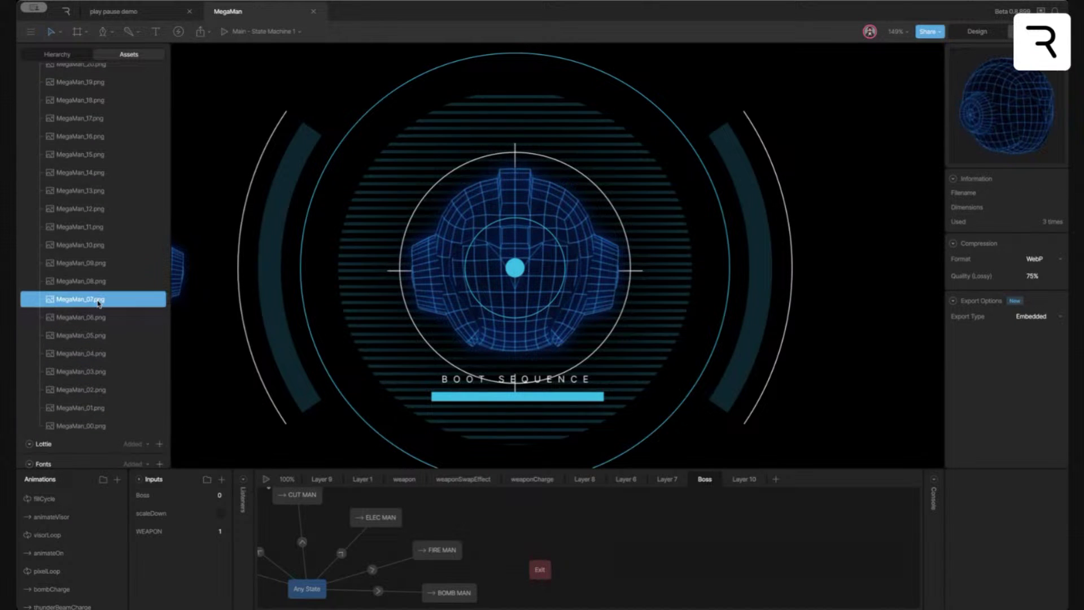
{"action": "left_click", "coordinate": [90, 281]}
{"action": "left_click", "coordinate": [91, 263]}
{"action": "left_click", "coordinate": [89, 245]}
{"action": "left_click", "coordinate": [90, 227]}
{"action": "left_click", "coordinate": [90, 208]}
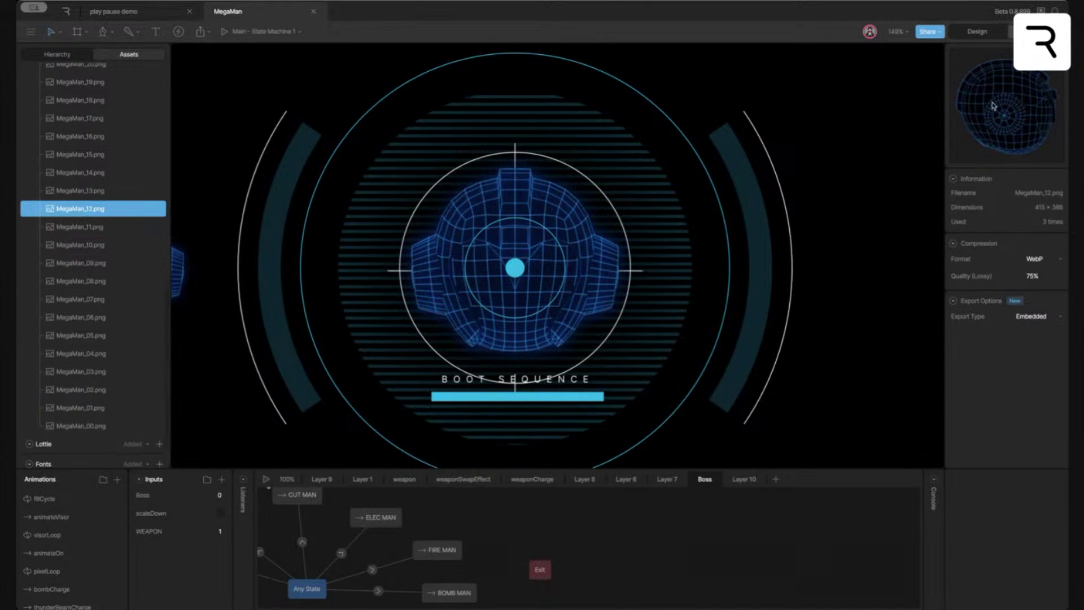
Look through the whole list of turnaround images and collapse megamanTurnaround.psd
{"action": "scroll", "coordinate": [117, 273], "scroll_direction": "up", "scroll_amount": 10}
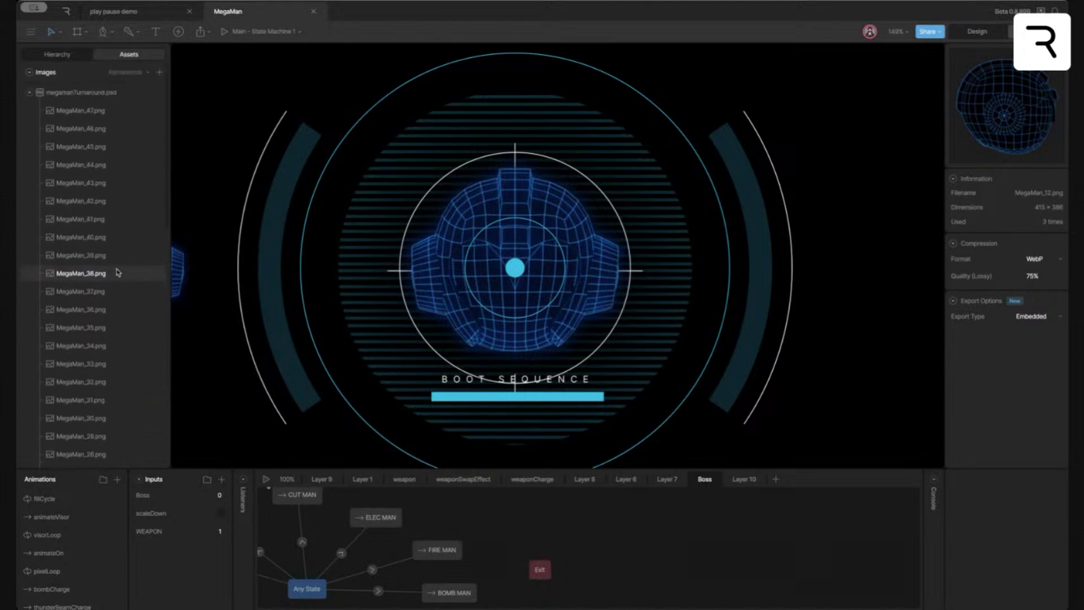
{"action": "scroll", "coordinate": [106, 460], "scroll_direction": "down", "scroll_amount": 2}
{"action": "scroll", "coordinate": [107, 460], "scroll_direction": "down", "scroll_amount": 12}
{"action": "scroll", "coordinate": [105, 450], "scroll_direction": "down", "scroll_amount": 3}
{"action": "scroll", "coordinate": [102, 434], "scroll_direction": "up", "scroll_amount": 11}
{"action": "scroll", "coordinate": [103, 432], "scroll_direction": "up", "scroll_amount": 6}
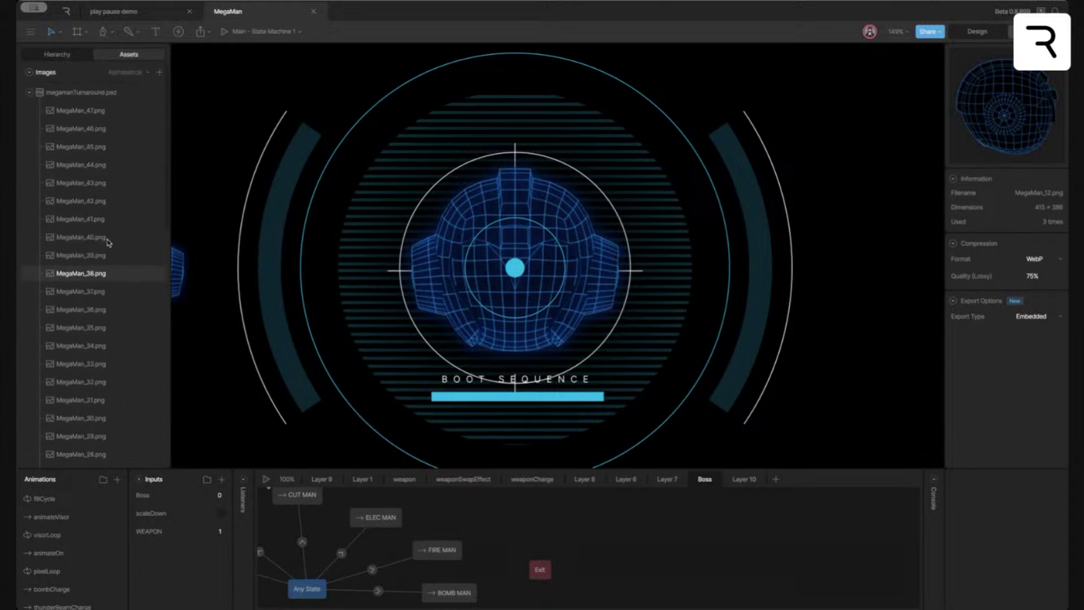
{"action": "left_click", "coordinate": [30, 93]}
Bring the New Artboard with the Mega Man face into close view
{"action": "key", "text": "shift+1"}
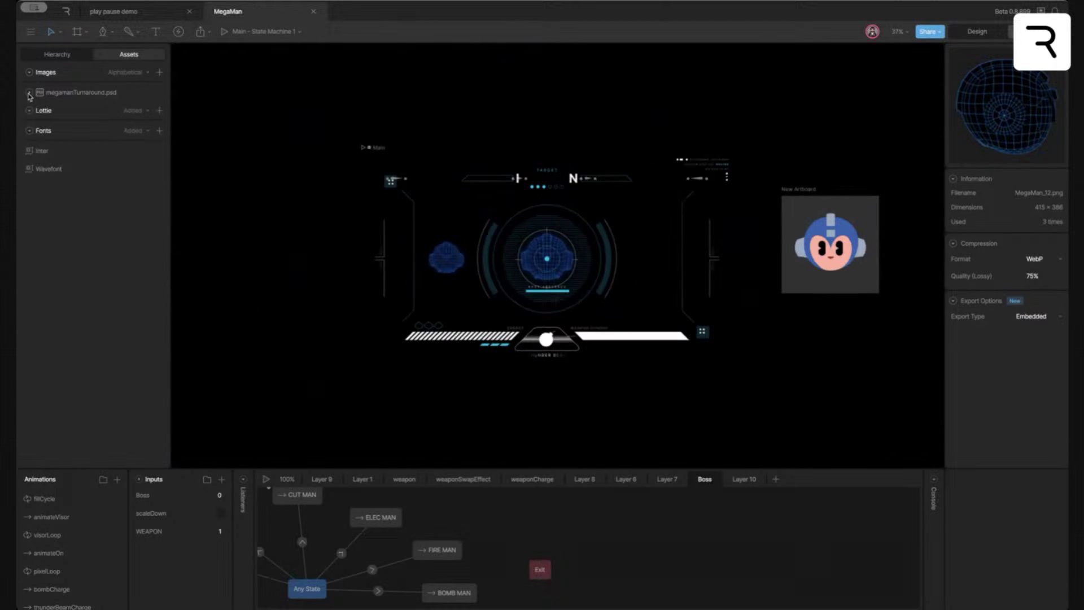
{"action": "scroll", "coordinate": [654, 142], "scroll_direction": "right", "scroll_amount": 5}
{"action": "scroll", "coordinate": [590, 228], "scroll_direction": "right", "scroll_amount": 3}
{"action": "key", "text": "ctrl+equal"}
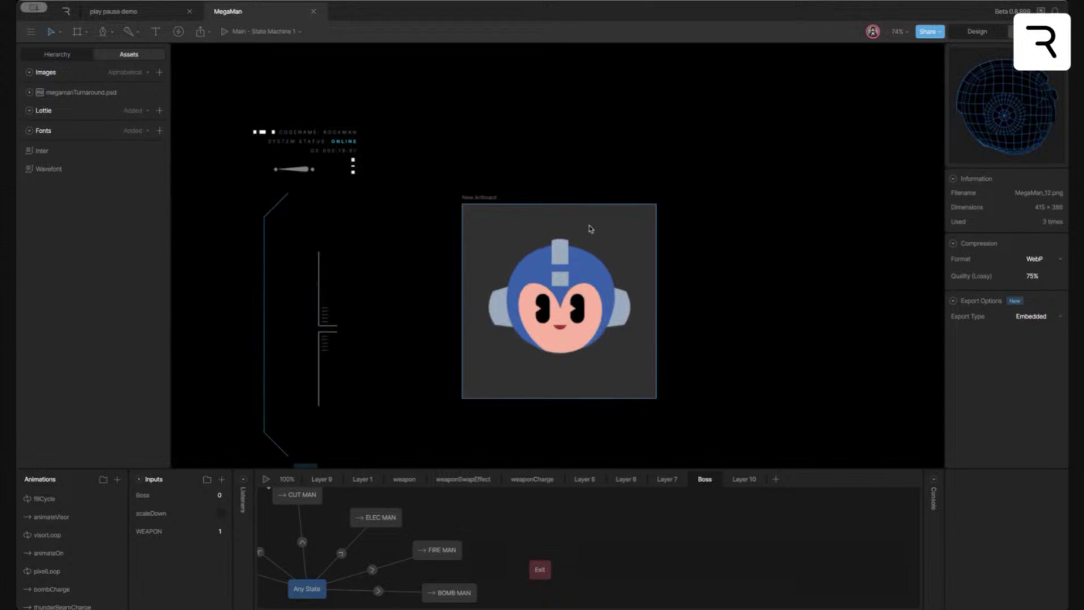
Switch to design mode and create a new artboard from the megamanTurnaround.psd image asset
{"action": "scroll", "coordinate": [590, 228], "scroll_direction": "up", "scroll_amount": 5}
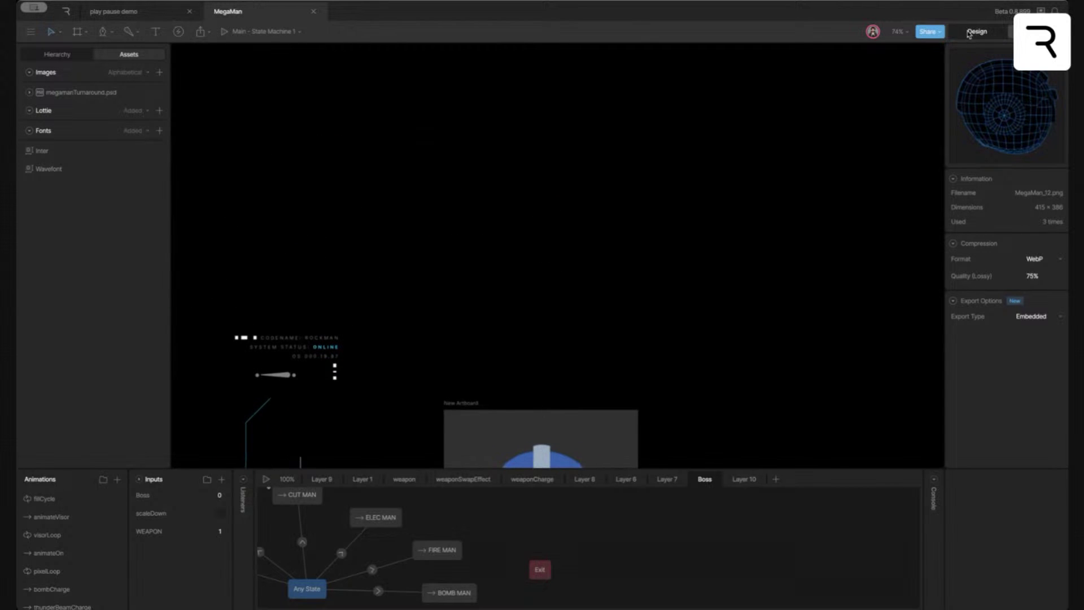
{"action": "left_click", "coordinate": [968, 32]}
{"action": "right_click", "coordinate": [88, 94]}
{"action": "left_click", "coordinate": [133, 113]}
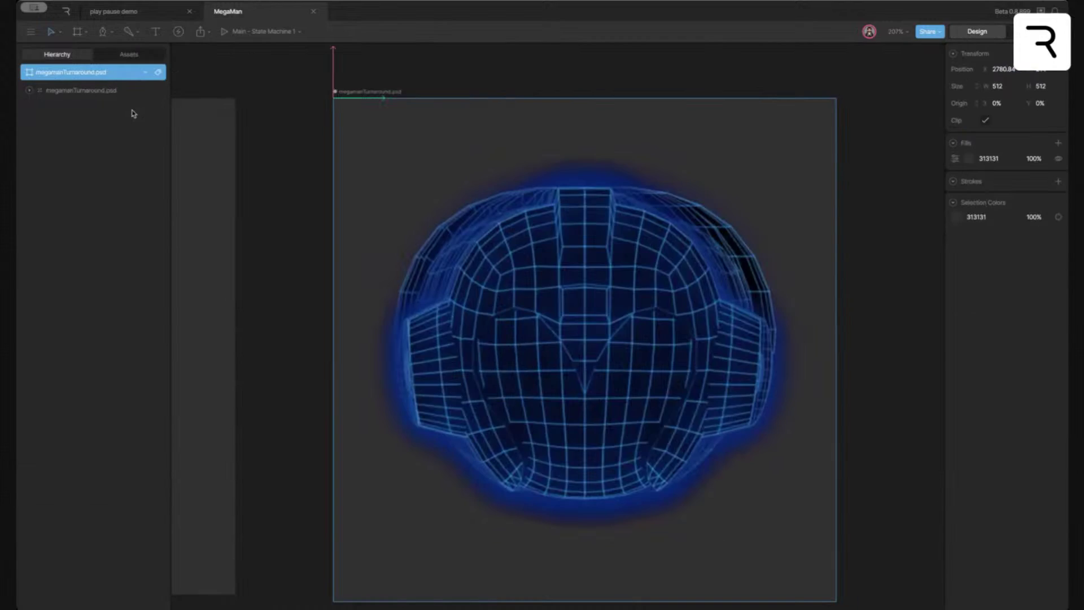
{"action": "key", "text": "ctrl+minus"}
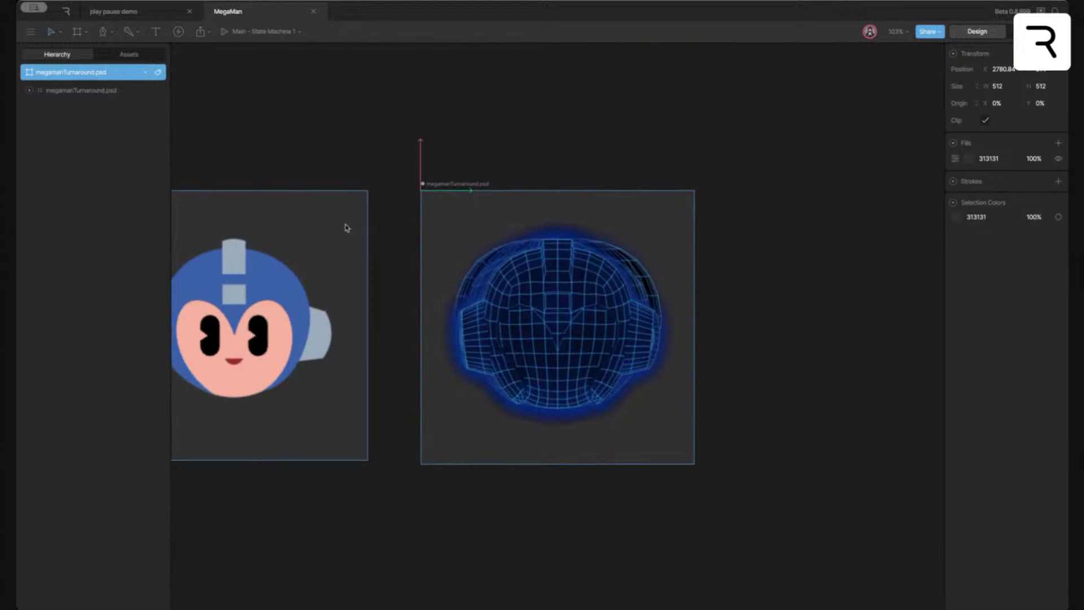
{"action": "scroll", "coordinate": [728, 347], "scroll_direction": "up", "scroll_amount": 1}
{"action": "scroll", "coordinate": [728, 348], "scroll_direction": "right", "scroll_amount": 1}
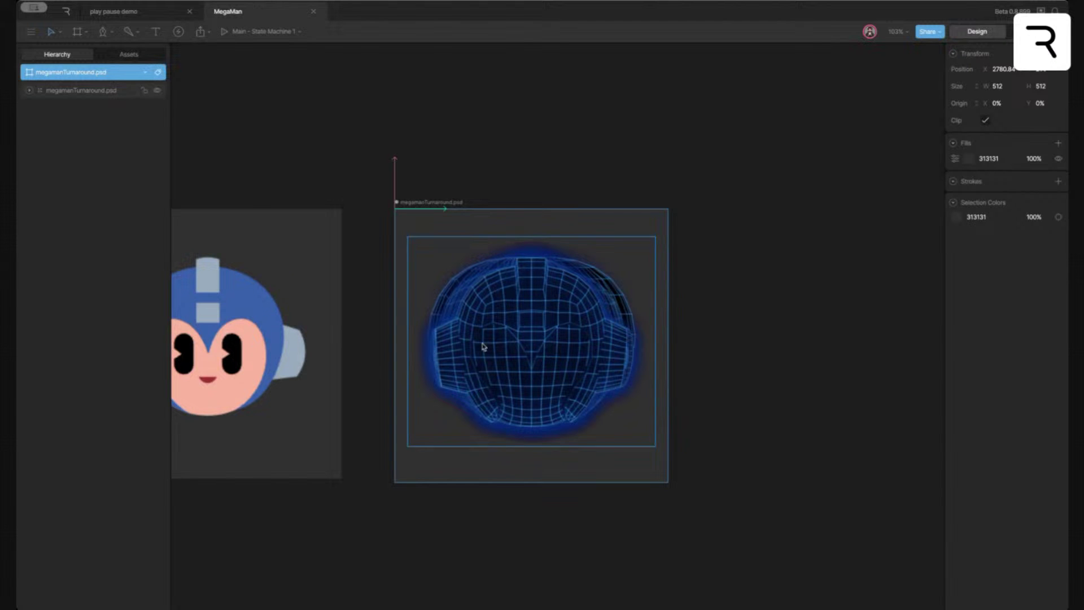
Expand the megamanTurnaround.psd group and wrap all images from MegaMan_00.png to MegaMan_47.png in a Solo
{"action": "left_click", "coordinate": [28, 90]}
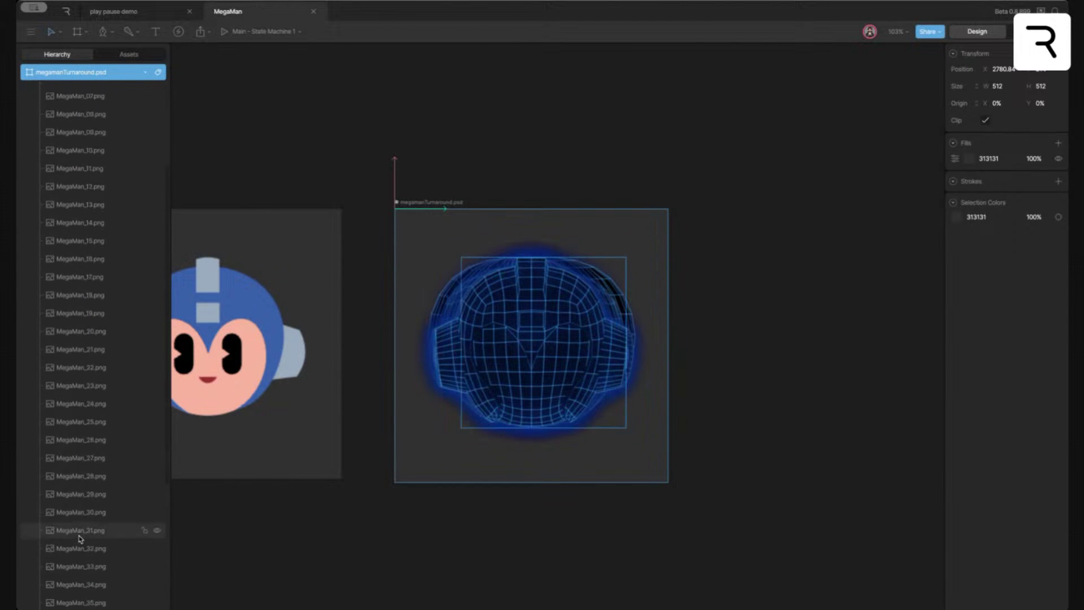
{"action": "left_click", "coordinate": [83, 109]}
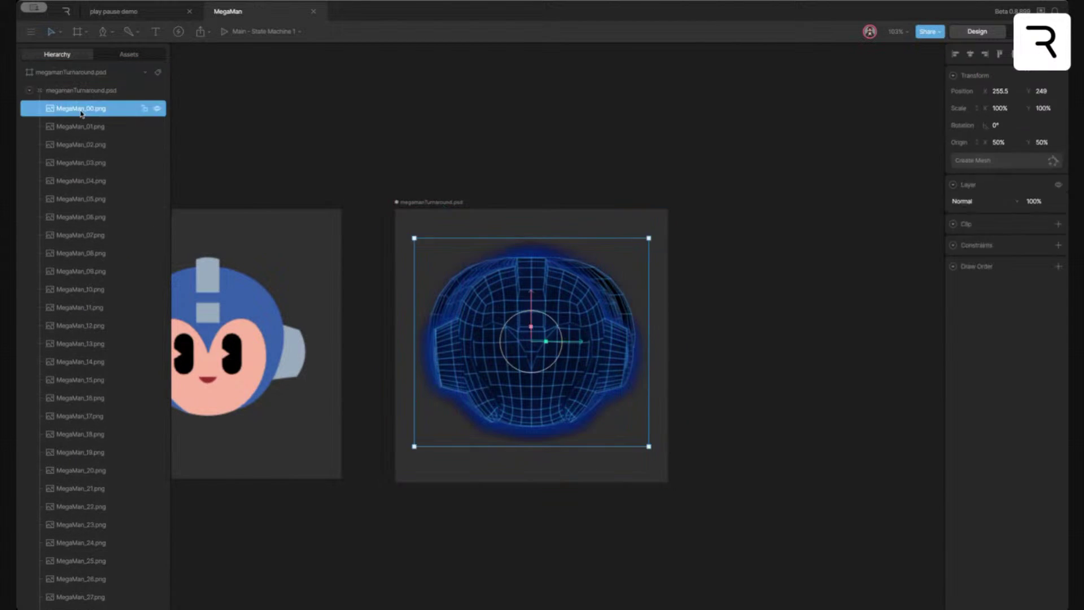
{"action": "scroll", "coordinate": [72, 337], "scroll_direction": "down", "scroll_amount": 6}
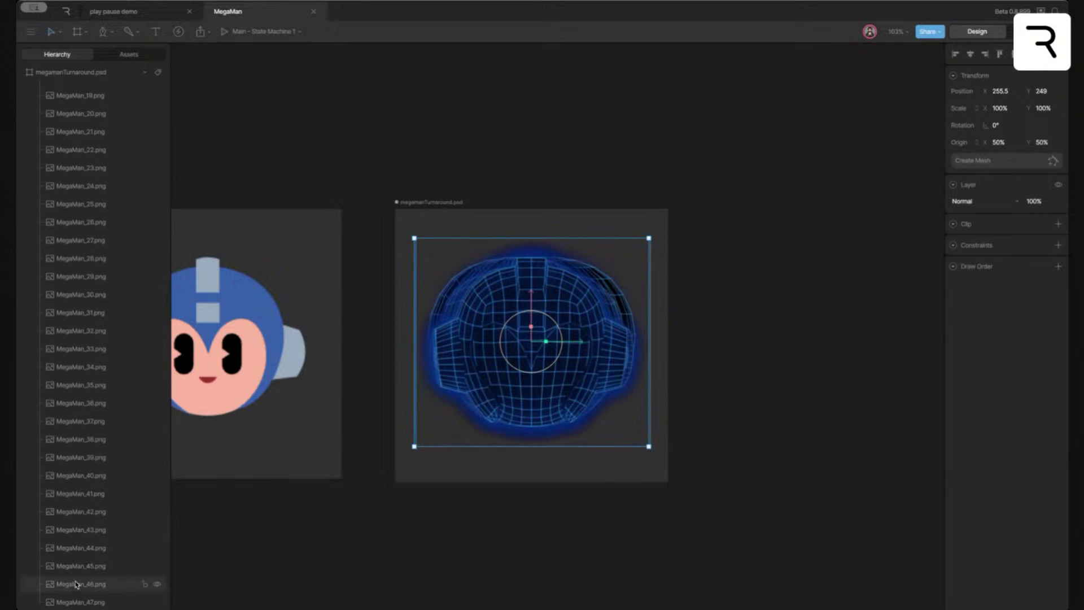
{"action": "left_click", "coordinate": [78, 604], "text": "shift"}
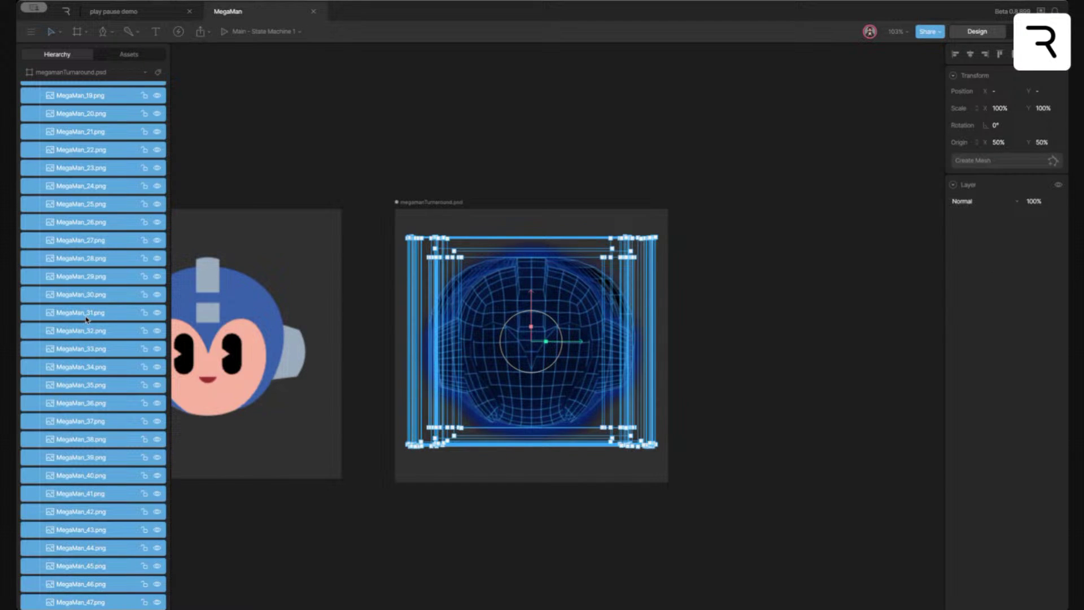
{"action": "key", "text": "ctrl+shift+g"}
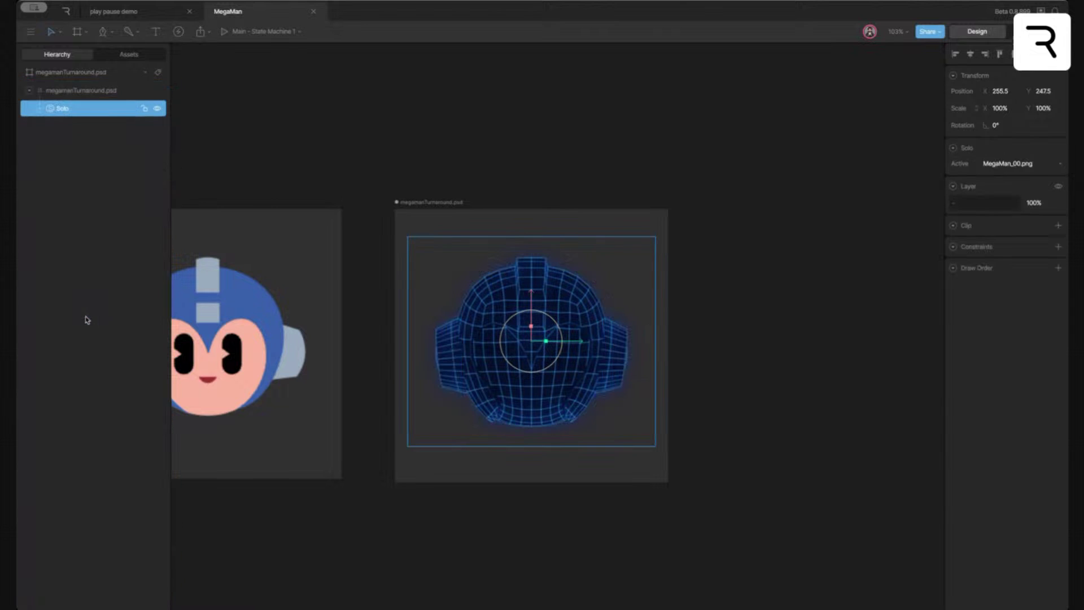
Expand the Solo and preview its first images by activating them up to MegaMan_06.png and back to MegaMan_00.png
{"action": "left_click", "coordinate": [39, 111]}
{"action": "left_click", "coordinate": [60, 145]}
{"action": "left_click", "coordinate": [60, 163]}
{"action": "left_click", "coordinate": [60, 180]}
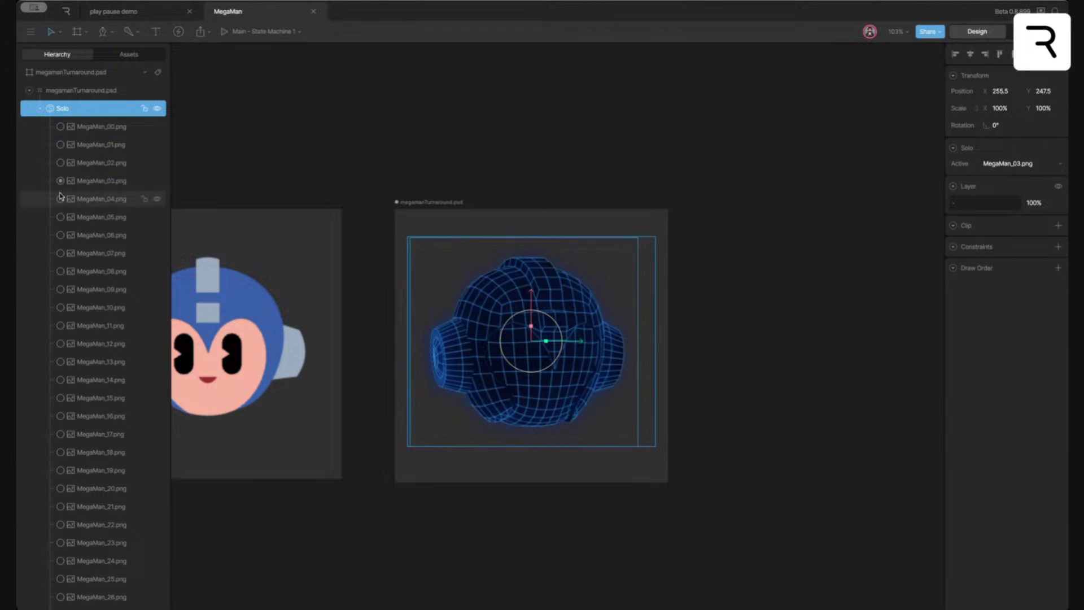
{"action": "left_click", "coordinate": [60, 199]}
{"action": "left_click", "coordinate": [60, 198]}
{"action": "left_click", "coordinate": [60, 217]}
{"action": "left_click", "coordinate": [60, 235]}
{"action": "left_click", "coordinate": [59, 217]}
{"action": "left_click", "coordinate": [60, 199]}
{"action": "left_click", "coordinate": [59, 180]}
{"action": "left_click", "coordinate": [60, 163]}
{"action": "left_click", "coordinate": [60, 144]}
{"action": "left_click", "coordinate": [59, 126]}
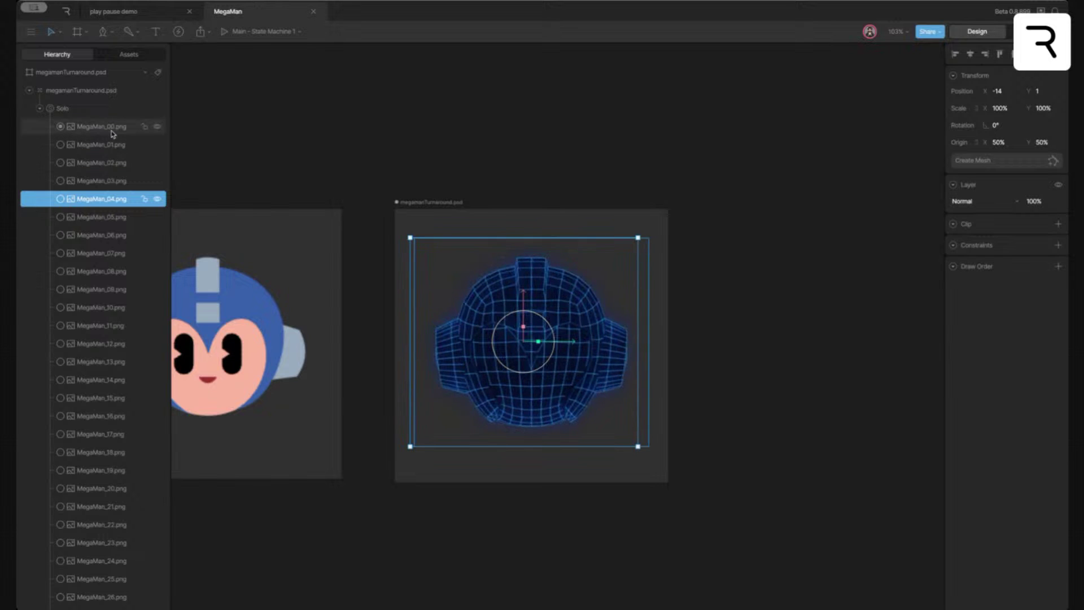
{"action": "left_click", "coordinate": [60, 145]}
{"action": "left_click", "coordinate": [60, 162]}
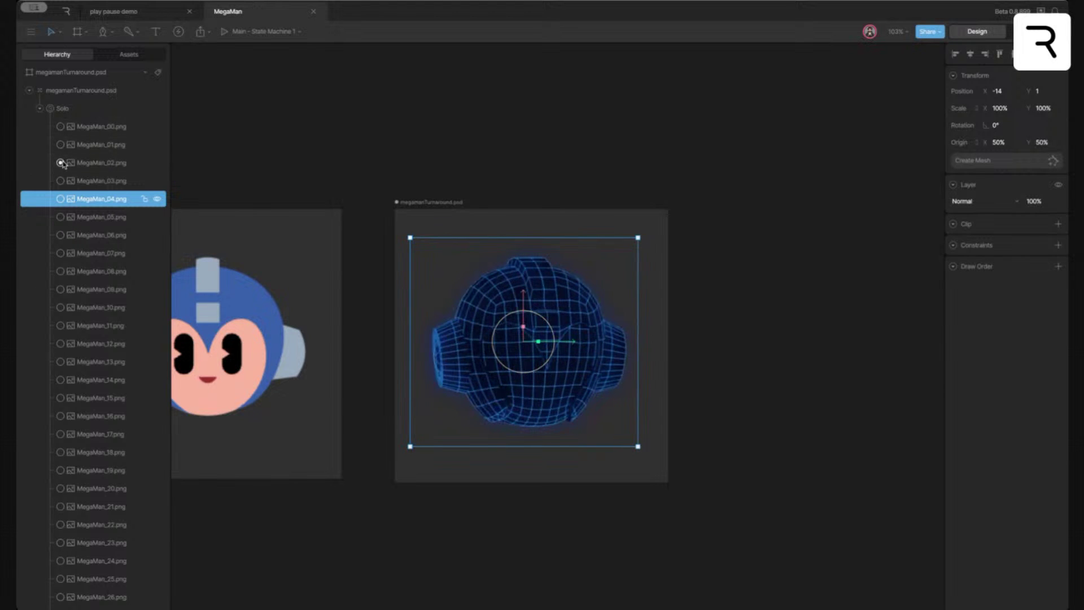
{"action": "left_click", "coordinate": [60, 127]}
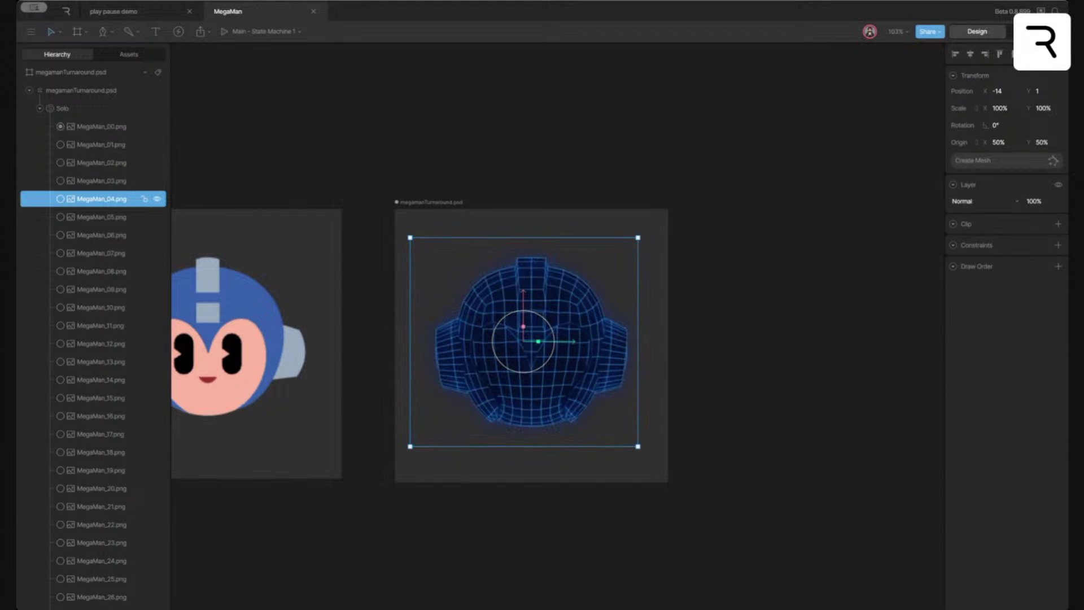
In animate mode, key MegaMan_00.png as the Solo's active image at frame 0 of Timeline 1
{"action": "key", "text": "Tab"}
{"action": "left_click", "coordinate": [51, 512]}
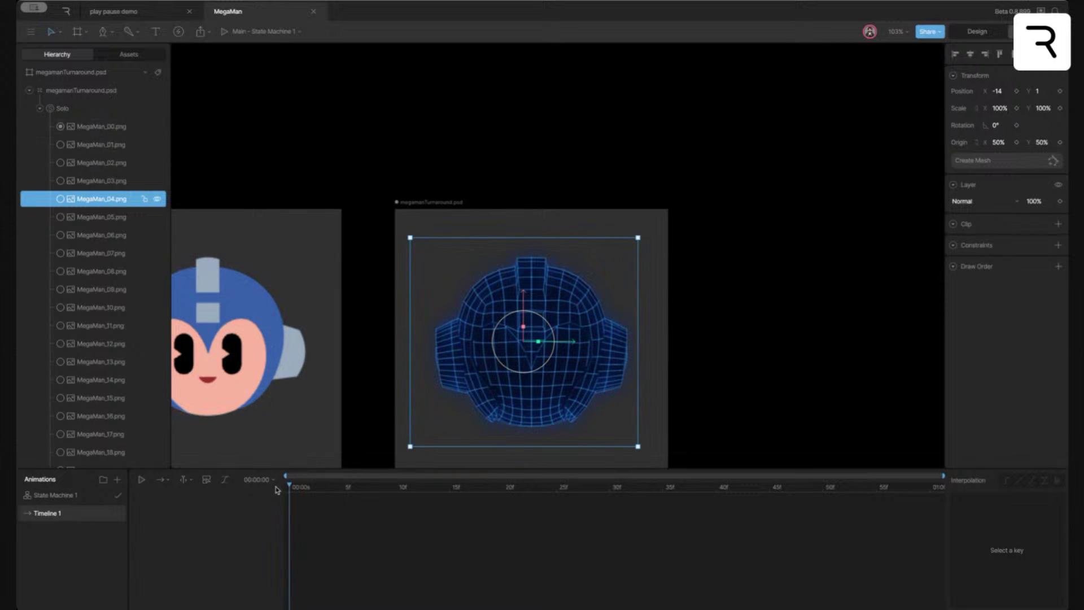
{"action": "left_click", "coordinate": [60, 145]}
{"action": "left_click", "coordinate": [60, 127]}
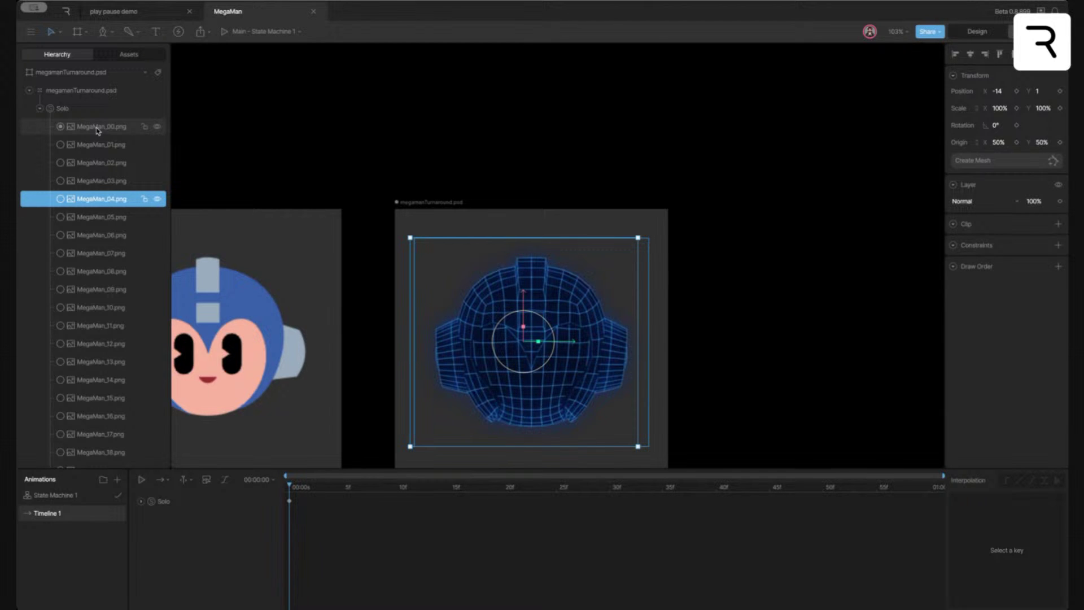
Step the playhead five frames forward and back again to the start of Timeline 1
{"action": "key", "text": "Right"}
{"action": "key", "text": "Right"}
{"action": "key", "text": "Right"}
{"action": "key", "text": "Right"}
{"action": "key", "text": "Right"}
{"action": "key", "text": "Left"}
{"action": "key", "text": "Left"}
{"action": "key", "text": "Left"}
{"action": "key", "text": "Left"}
{"action": "key", "text": "Left"}
Key the Solo's active image frame by frame, MegaMan_01.png at frame 1 through MegaMan_14.png at frame 14
{"action": "key", "text": "Right"}
{"action": "left_click", "coordinate": [61, 144]}
{"action": "key", "text": "Right"}
{"action": "left_click", "coordinate": [61, 162]}
{"action": "key", "text": "Right"}
{"action": "left_click", "coordinate": [60, 181]}
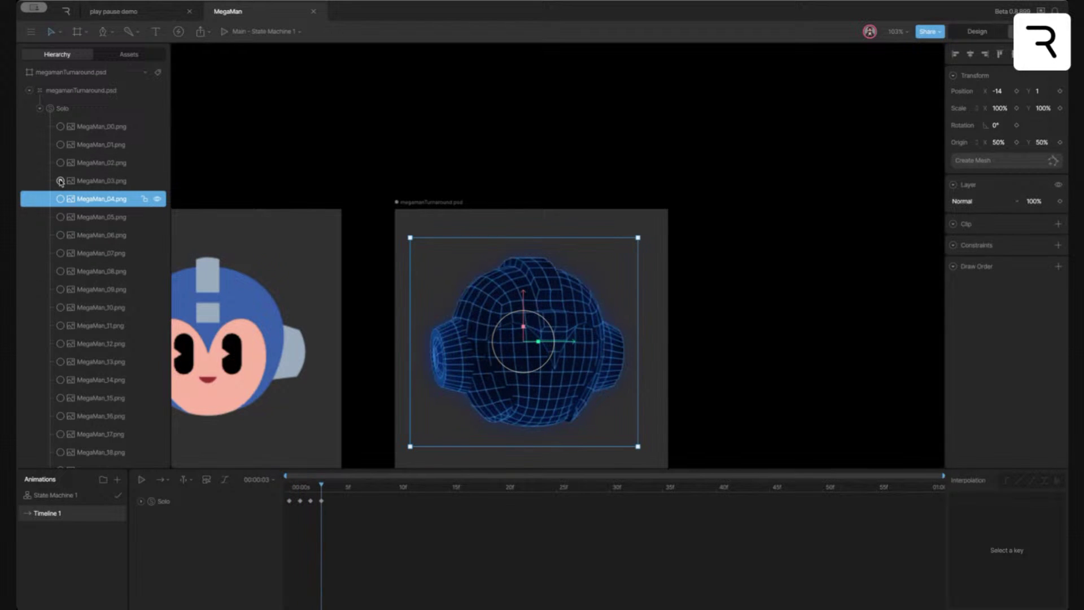
{"action": "key", "text": "Right"}
{"action": "left_click", "coordinate": [60, 198]}
{"action": "key", "text": "Right"}
{"action": "left_click", "coordinate": [61, 217]}
{"action": "key", "text": "Right"}
{"action": "left_click", "coordinate": [61, 235]}
{"action": "key", "text": "Right"}
{"action": "left_click", "coordinate": [60, 252]}
{"action": "key", "text": "Right"}
{"action": "left_click", "coordinate": [61, 271]}
{"action": "key", "text": "Right"}
{"action": "left_click", "coordinate": [61, 289]}
{"action": "key", "text": "Right"}
{"action": "left_click", "coordinate": [60, 307]}
{"action": "key", "text": "Right"}
{"action": "left_click", "coordinate": [60, 326]}
{"action": "key", "text": "Right"}
{"action": "left_click", "coordinate": [60, 343]}
{"action": "key", "text": "Right"}
{"action": "left_click", "coordinate": [60, 362]}
{"action": "key", "text": "Right"}
{"action": "left_click", "coordinate": [60, 379]}
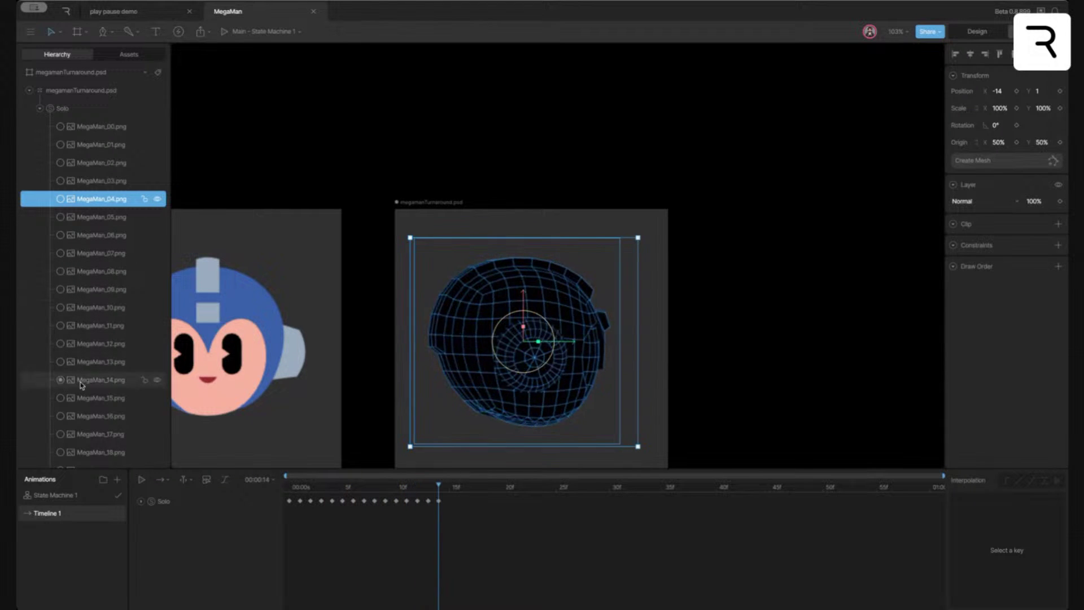
Continue keying one Solo image per frame, MegaMan_15.png at frame 15 through MegaMan_20.png at frame 20
{"action": "scroll", "coordinate": [77, 380], "scroll_direction": "down", "scroll_amount": 2}
{"action": "scroll", "coordinate": [81, 384], "scroll_direction": "down", "scroll_amount": 2}
{"action": "key", "text": "Right"}
{"action": "left_click", "coordinate": [60, 286]}
{"action": "key", "text": "Right"}
{"action": "left_click", "coordinate": [60, 304]}
{"action": "key", "text": "Right"}
{"action": "left_click", "coordinate": [60, 322]}
{"action": "key", "text": "Right"}
{"action": "left_click", "coordinate": [61, 341]}
{"action": "key", "text": "Right"}
{"action": "left_click", "coordinate": [60, 358]}
{"action": "key", "text": "Right"}
{"action": "left_click", "coordinate": [60, 377]}
{"action": "scroll", "coordinate": [63, 379], "scroll_direction": "down", "scroll_amount": 1}
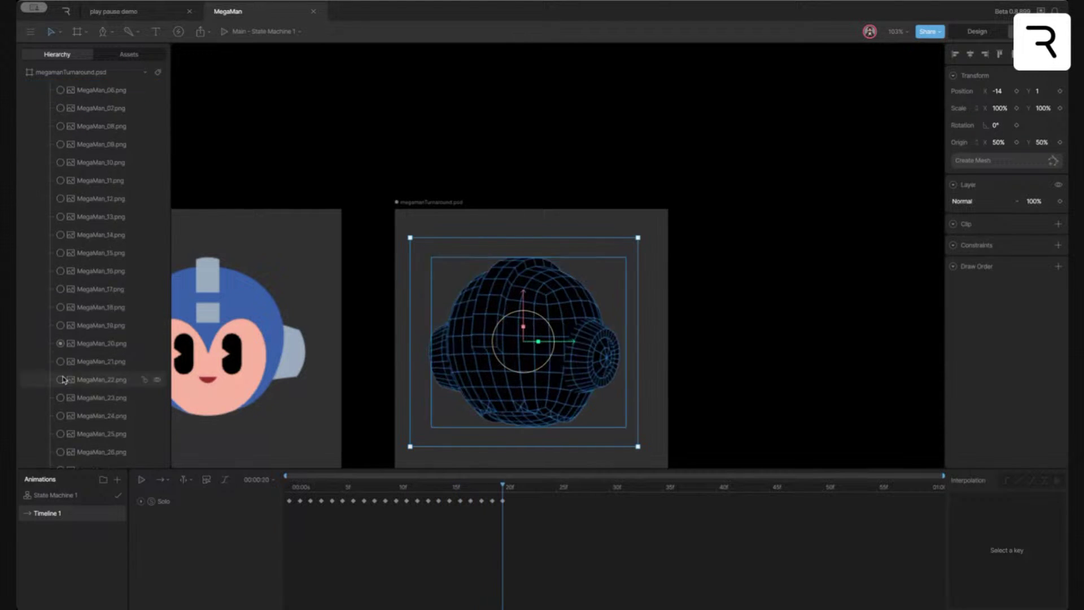
Continue keying one Solo image per frame, MegaMan_21.png at frame 21 through MegaMan_30.png at frame 30
{"action": "scroll", "coordinate": [61, 339], "scroll_direction": "down", "scroll_amount": 4}
{"action": "key", "text": "Right"}
{"action": "left_click", "coordinate": [61, 298]}
{"action": "key", "text": "Right"}
{"action": "left_click", "coordinate": [61, 317]}
{"action": "key", "text": "Right"}
{"action": "left_click", "coordinate": [61, 335]}
{"action": "key", "text": "Right"}
{"action": "left_click", "coordinate": [61, 353]}
{"action": "key", "text": "Right"}
{"action": "left_click", "coordinate": [61, 371]}
{"action": "left_click", "coordinate": [60, 389]}
{"action": "scroll", "coordinate": [61, 395], "scroll_direction": "down", "scroll_amount": 3}
{"action": "key", "text": "Right"}
{"action": "left_click", "coordinate": [61, 356]}
{"action": "key", "text": "Right"}
{"action": "left_click", "coordinate": [61, 374]}
{"action": "key", "text": "Right"}
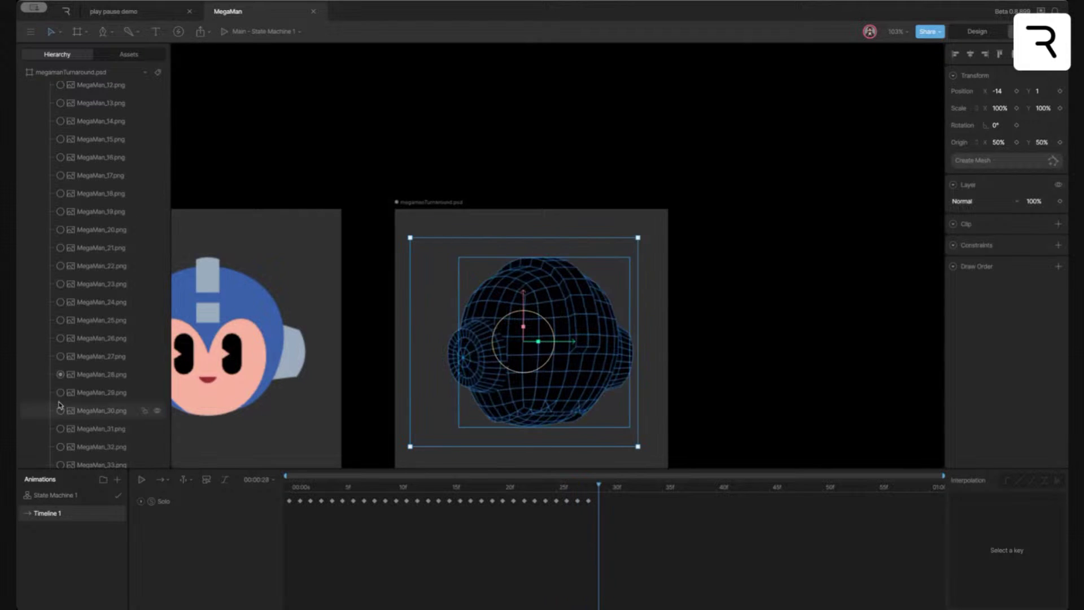
{"action": "left_click", "coordinate": [61, 392]}
{"action": "key", "text": "Right"}
{"action": "left_click", "coordinate": [61, 410]}
Continue keying one Solo image per frame, MegaMan_31.png at frame 31 through MegaMan_46.png at frame 46
{"action": "scroll", "coordinate": [64, 395], "scroll_direction": "down", "scroll_amount": 10}
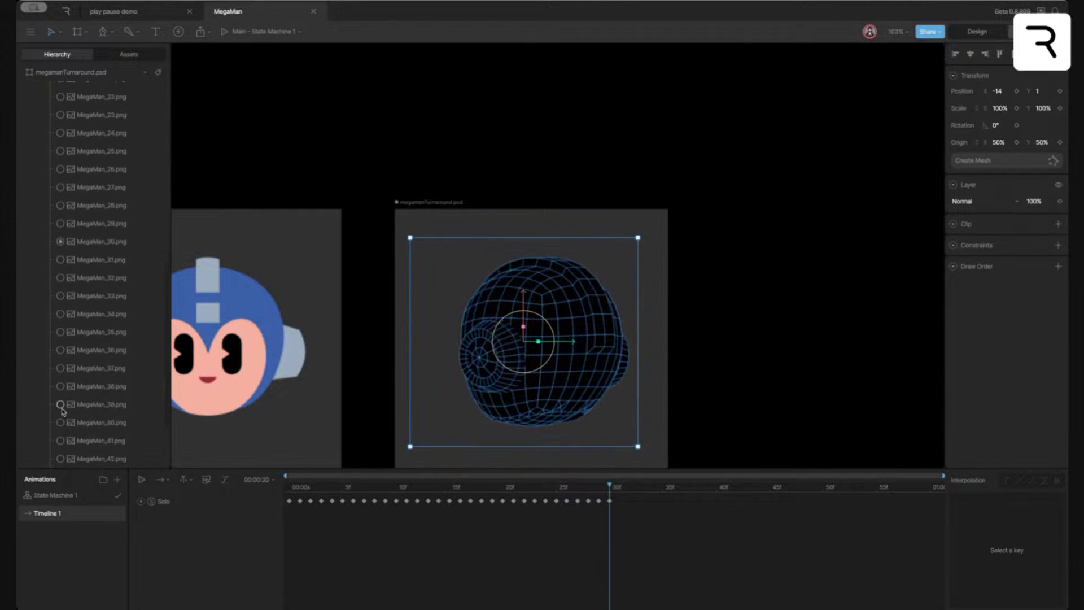
{"action": "key", "text": "Right"}
{"action": "left_click", "coordinate": [60, 222]}
{"action": "key", "text": "Right"}
{"action": "left_click", "coordinate": [60, 240]}
{"action": "key", "text": "Right"}
{"action": "left_click", "coordinate": [61, 258]}
{"action": "key", "text": "Right"}
{"action": "left_click", "coordinate": [60, 276]}
{"action": "key", "text": "Right"}
{"action": "left_click", "coordinate": [60, 294]}
{"action": "key", "text": "Right"}
{"action": "left_click", "coordinate": [60, 312]}
{"action": "key", "text": "Right"}
{"action": "left_click", "coordinate": [60, 330]}
{"action": "key", "text": "Right"}
{"action": "left_click", "coordinate": [60, 349]}
{"action": "key", "text": "Right"}
{"action": "left_click", "coordinate": [61, 367]}
{"action": "key", "text": "Right"}
{"action": "left_click", "coordinate": [60, 385]}
{"action": "key", "text": "Right"}
{"action": "left_click", "coordinate": [60, 403]}
{"action": "key", "text": "Right"}
{"action": "left_click", "coordinate": [61, 421]}
{"action": "scroll", "coordinate": [97, 355], "scroll_direction": "down", "scroll_amount": 1}
{"action": "scroll", "coordinate": [97, 356], "scroll_direction": "down", "scroll_amount": 1}
{"action": "key", "text": "Right"}
{"action": "left_click", "coordinate": [61, 399]}
{"action": "key", "text": "Right"}
{"action": "left_click", "coordinate": [60, 418]}
{"action": "key", "text": "Right"}
{"action": "left_click", "coordinate": [60, 436]}
{"action": "key", "text": "Right"}
{"action": "left_click", "coordinate": [60, 454]}
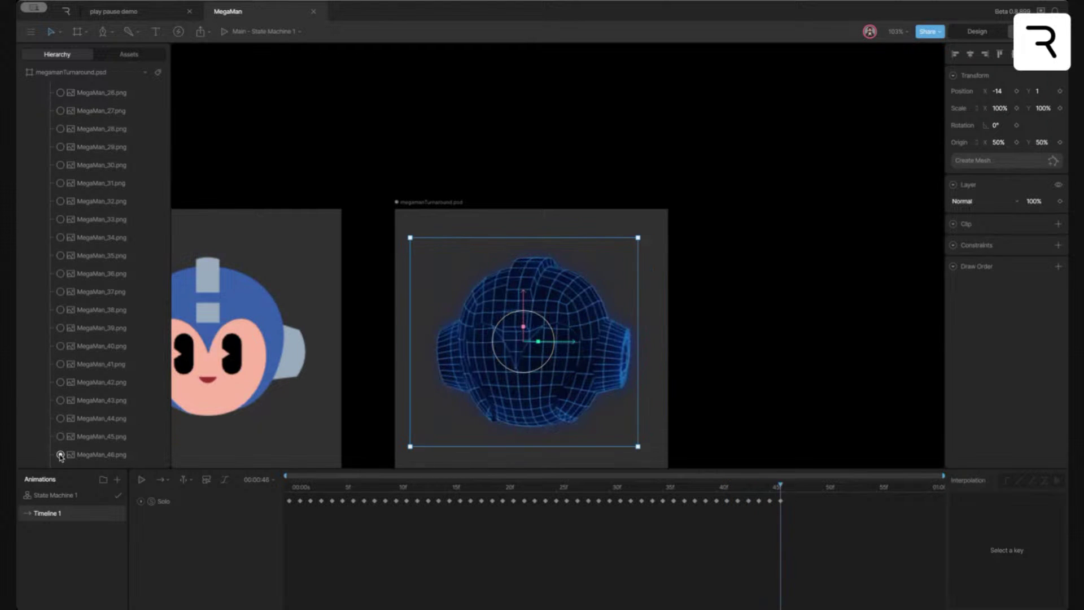
Return the playhead to the start of Timeline 1 and play the helmet turnaround animation
{"action": "scroll", "coordinate": [97, 282], "scroll_direction": "up", "scroll_amount": 10}
{"action": "left_click", "coordinate": [101, 198]}
{"action": "left_click", "coordinate": [284, 478]}
{"action": "key", "text": "space"}
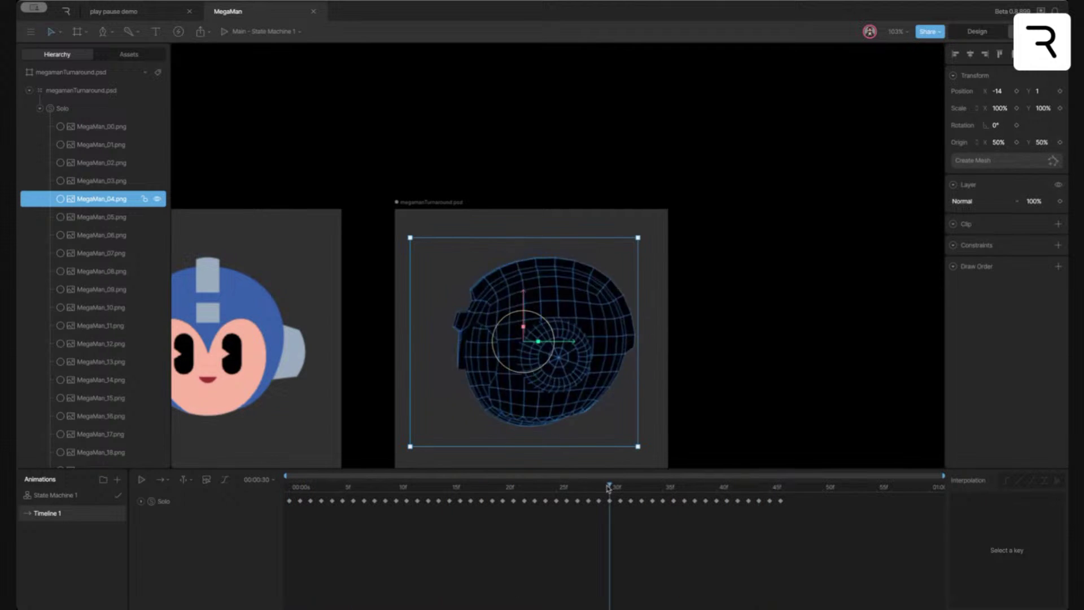
{"action": "key", "text": "space"}
Switch to design mode and set the megamanTurnaround.psd artboard's fill to black (000000)
{"action": "key", "text": "Tab"}
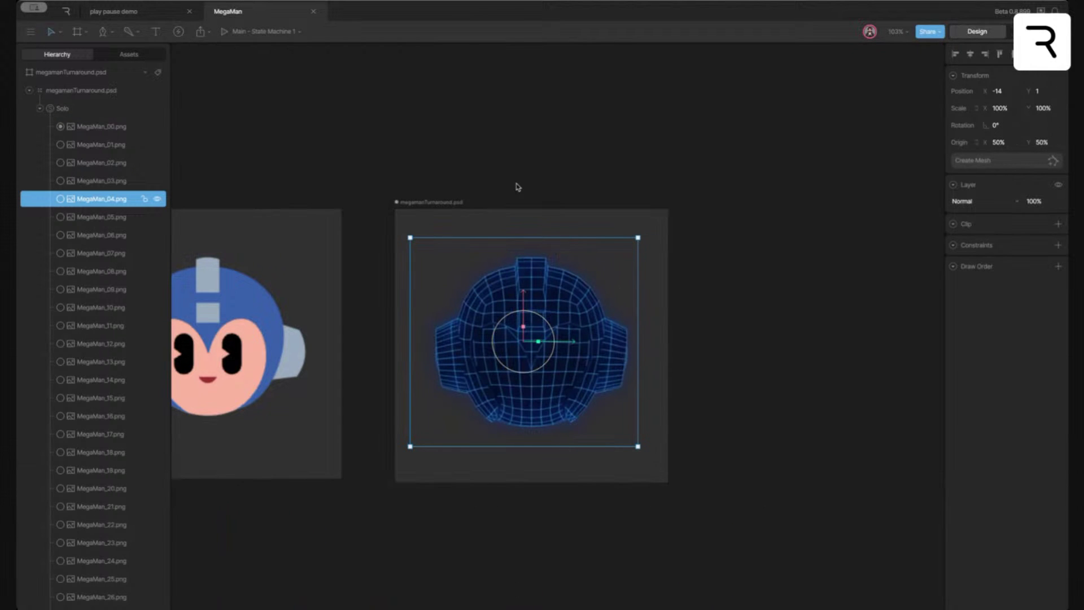
{"action": "left_click", "coordinate": [455, 202]}
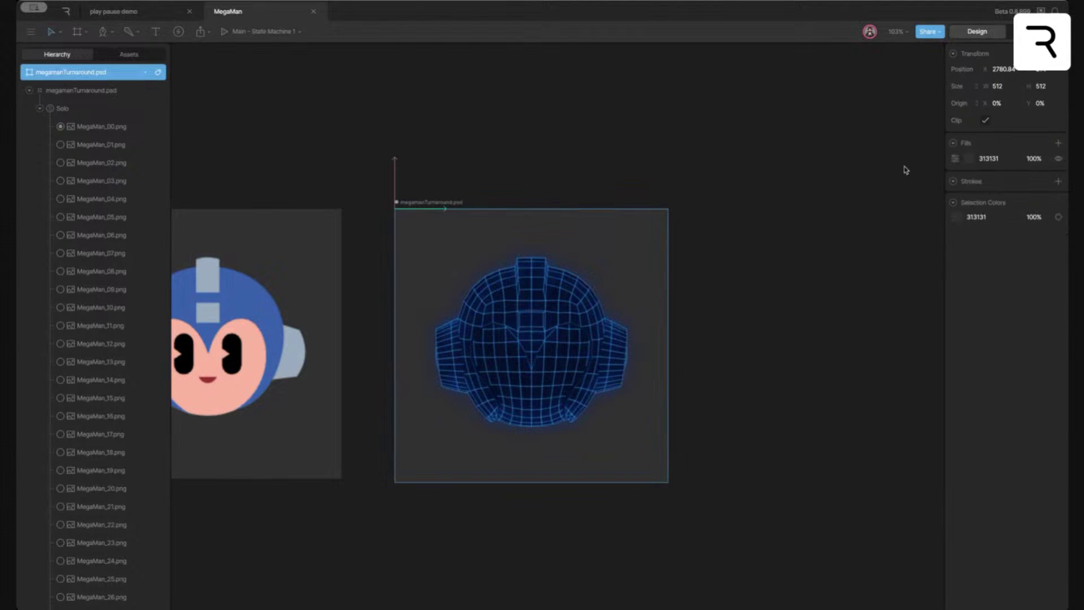
{"action": "left_click", "coordinate": [965, 159]}
{"action": "left_click_drag", "start_coordinate": [886, 206], "coordinate": [800, 333]}
Switch back to animate mode and play the helmet turnaround on the black artboard
{"action": "key", "text": "Tab"}
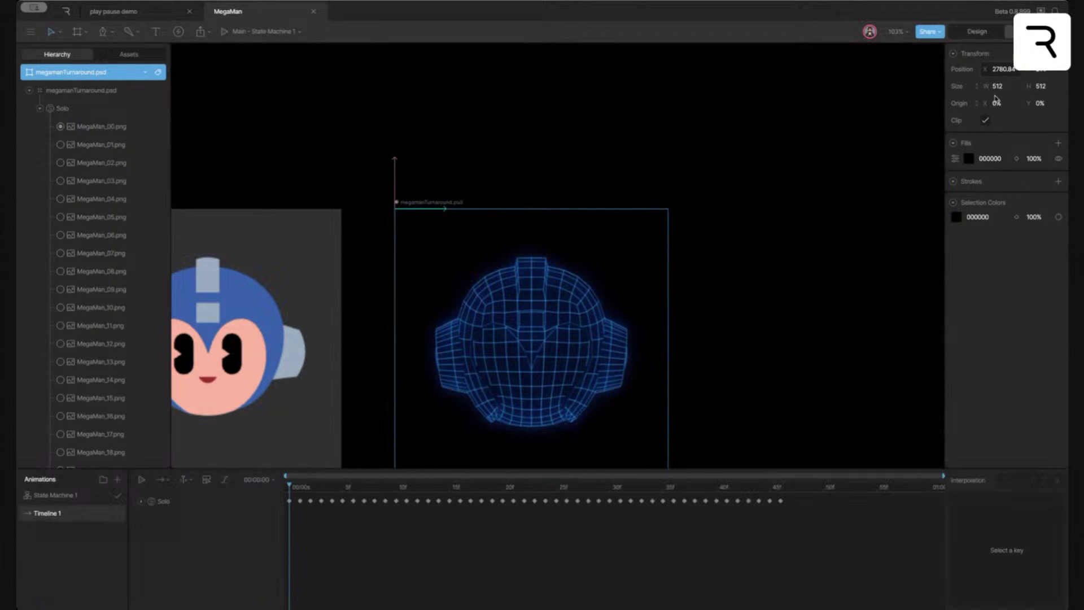
{"action": "key", "text": "space"}
{"action": "key", "text": "space"}
Set Timeline 1 to Loop and enable a work area that ends at the last key, frame 46
{"action": "left_click", "coordinate": [257, 480]}
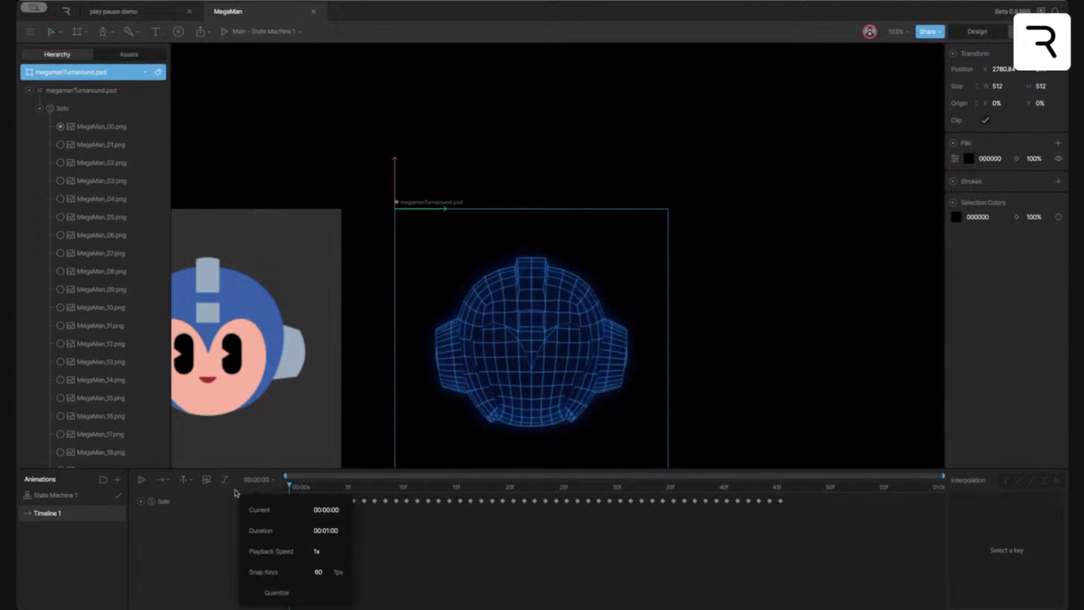
{"action": "left_click", "coordinate": [161, 479]}
{"action": "left_click", "coordinate": [181, 530]}
{"action": "left_click", "coordinate": [161, 479]}
{"action": "left_click", "coordinate": [192, 580]}
{"action": "mouse_move", "coordinate": [929, 494]}
{"action": "left_mouse_down"}
{"action": "mouse_move", "coordinate": [882, 522]}
{"action": "mouse_move", "coordinate": [778, 550]}
{"action": "left_mouse_up"}
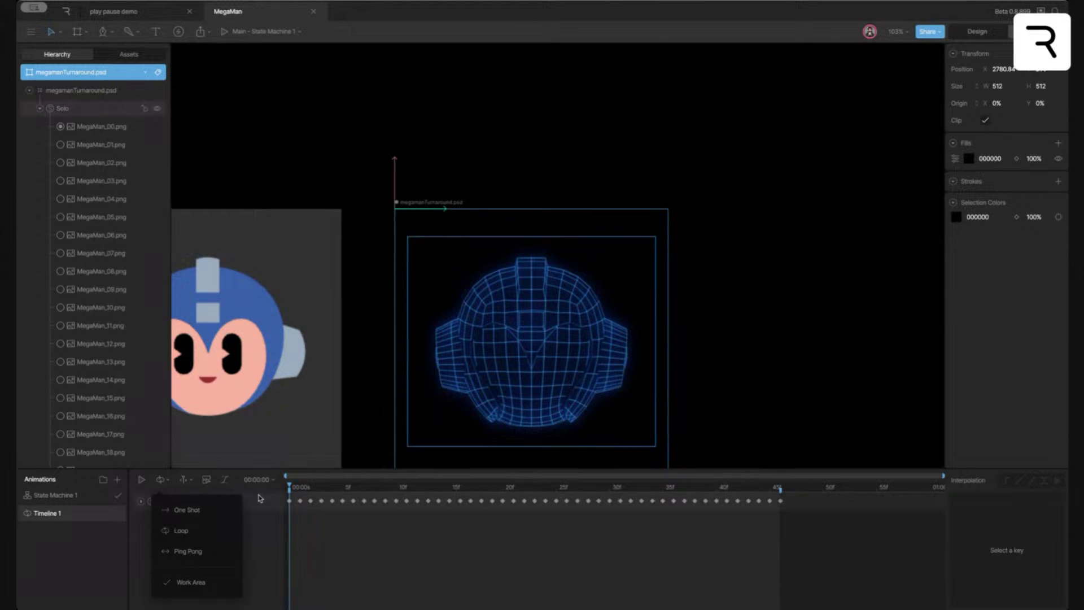
Clear the artboard selection and play the looping helmet turnaround on Timeline 1
{"action": "left_click", "coordinate": [820, 358]}
{"action": "key", "text": "space"}
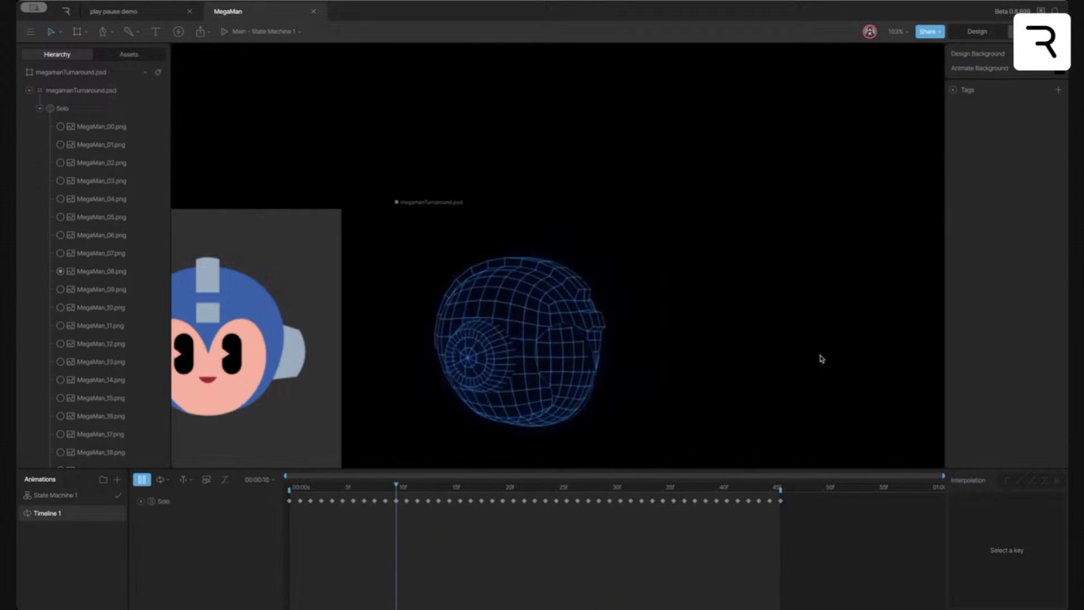
{"action": "key", "text": "space"}
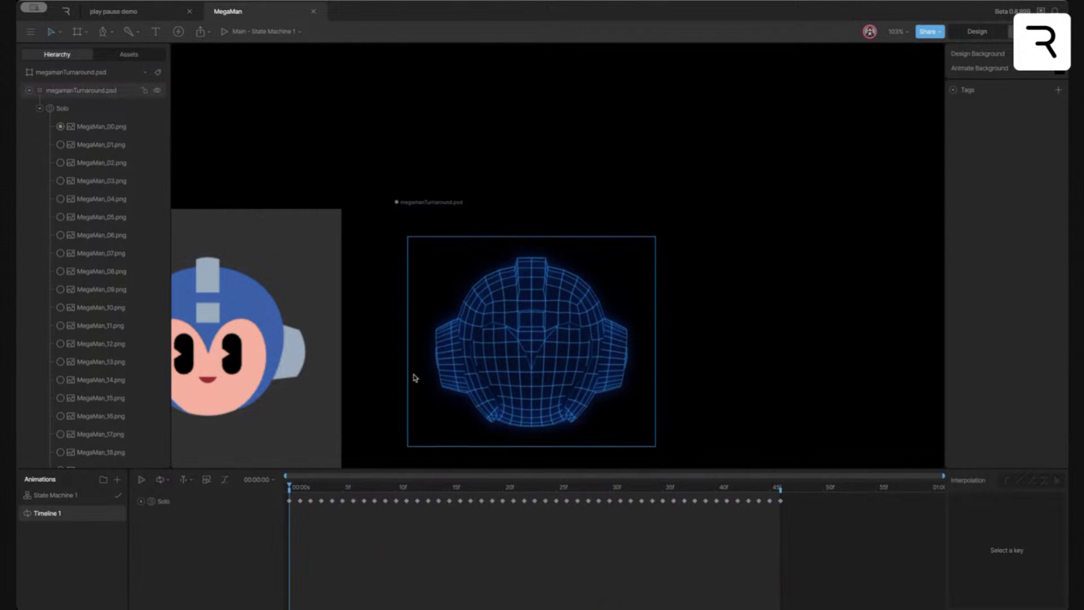
Set Timeline 1's playback speed to 0.5x and play the helmet turnaround
{"action": "left_click", "coordinate": [257, 479]}
{"action": "left_click", "coordinate": [325, 551]}
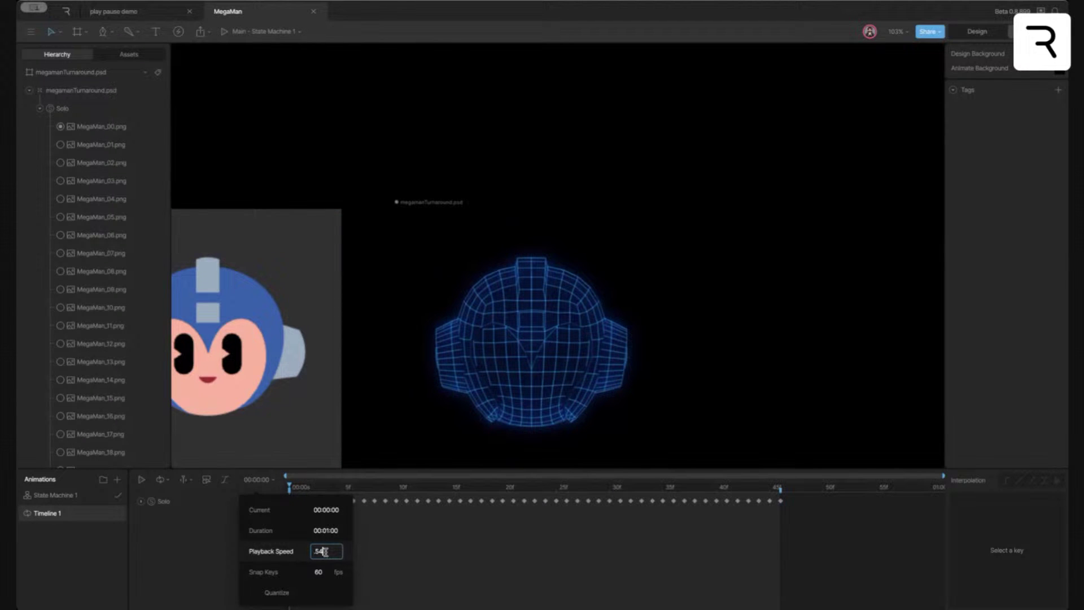
{"action": "type", "text": "0.5"}
{"action": "key", "text": "Return"}
{"action": "key", "text": "space"}
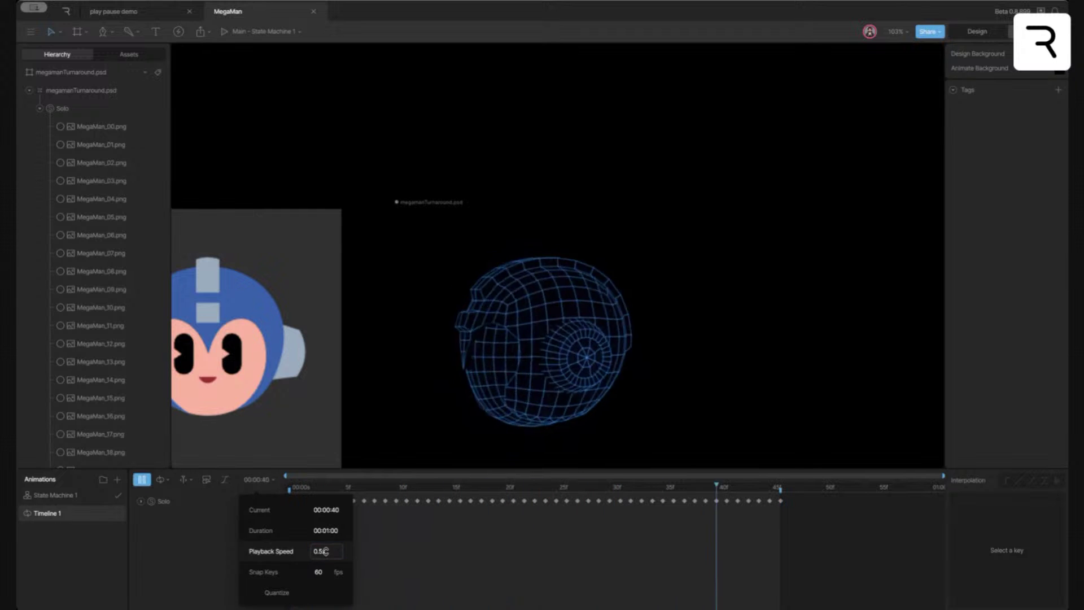
{"action": "scroll", "coordinate": [771, 294], "scroll_direction": "up", "scroll_amount": 4}
Set Timeline 1's playback speed to 0.25x while the helmet turnaround plays
{"action": "left_click", "coordinate": [331, 551]}
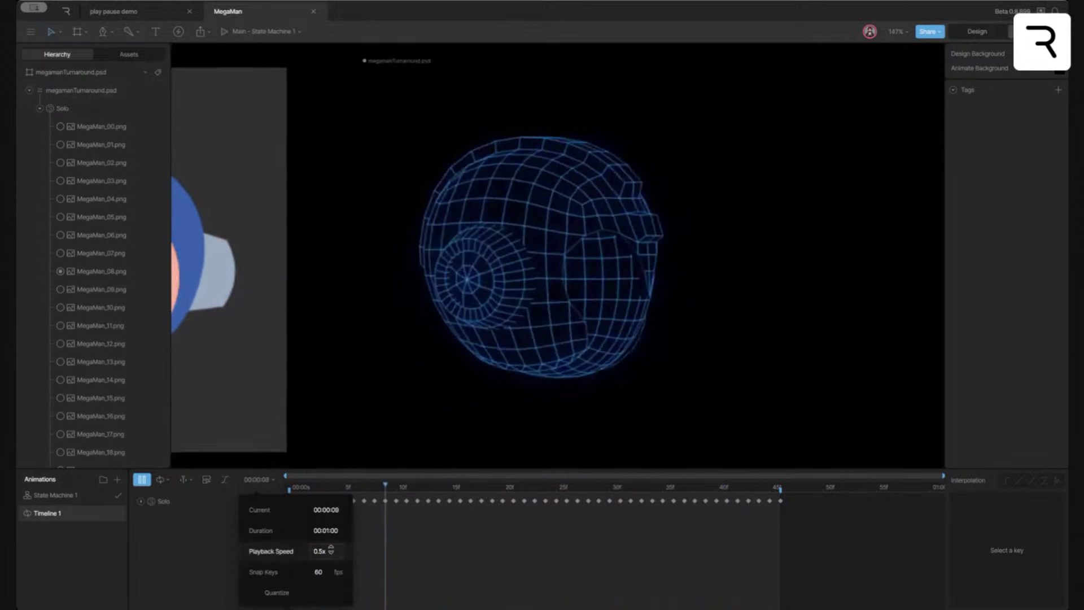
{"action": "type", "text": "0.25"}
{"action": "key", "text": "Return"}
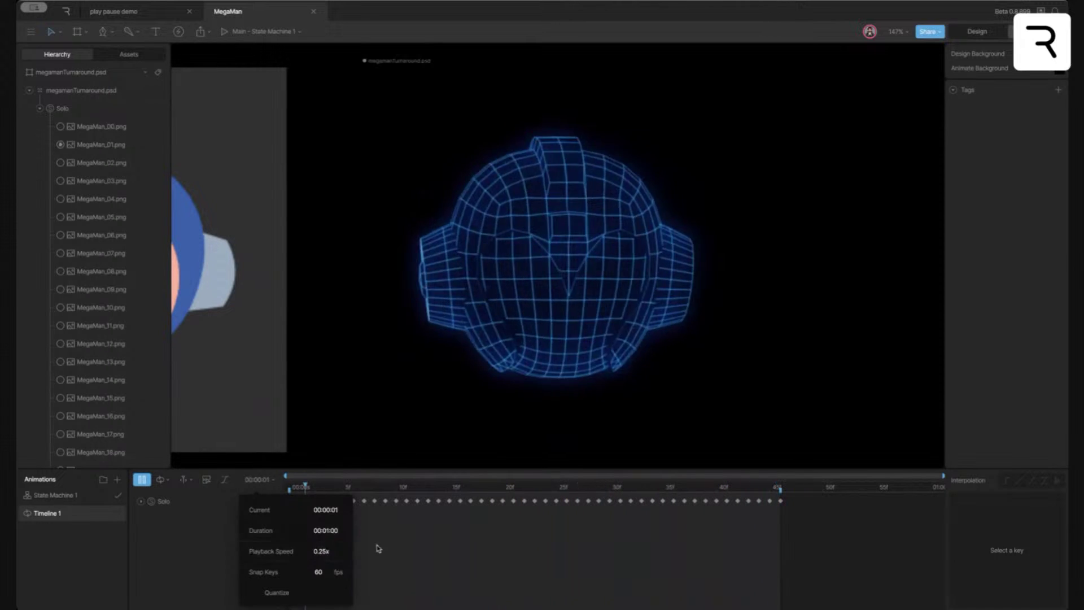
{"action": "left_click", "coordinate": [435, 537]}
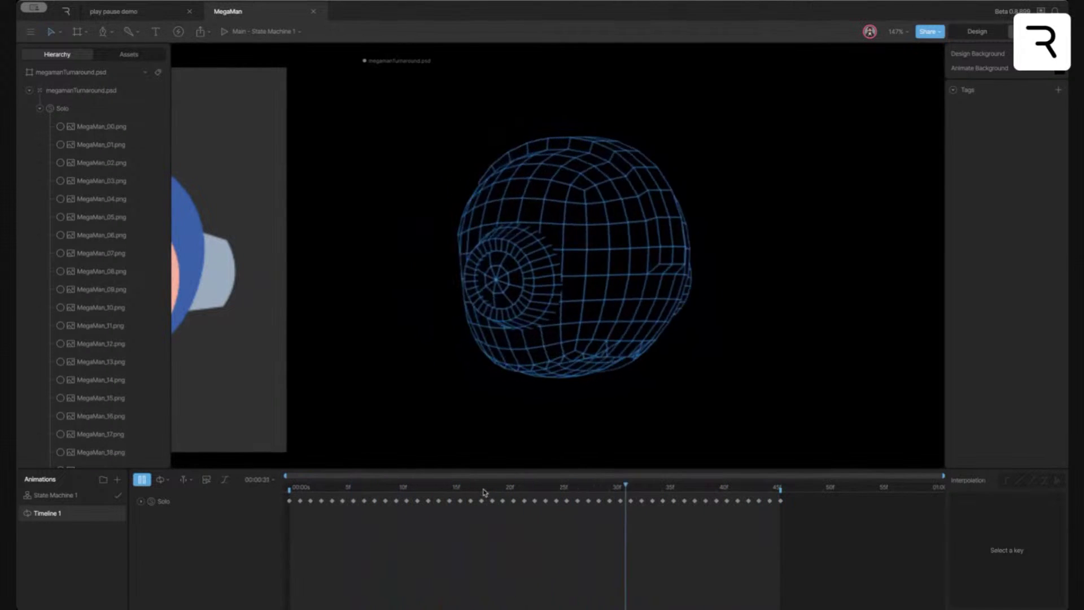
Scrub Timeline 1 back to its first frame and replay the helmet turnaround at the slower speed
{"action": "left_click", "coordinate": [790, 487]}
{"action": "left_click_drag", "start_coordinate": [790, 488], "coordinate": [273, 489]}
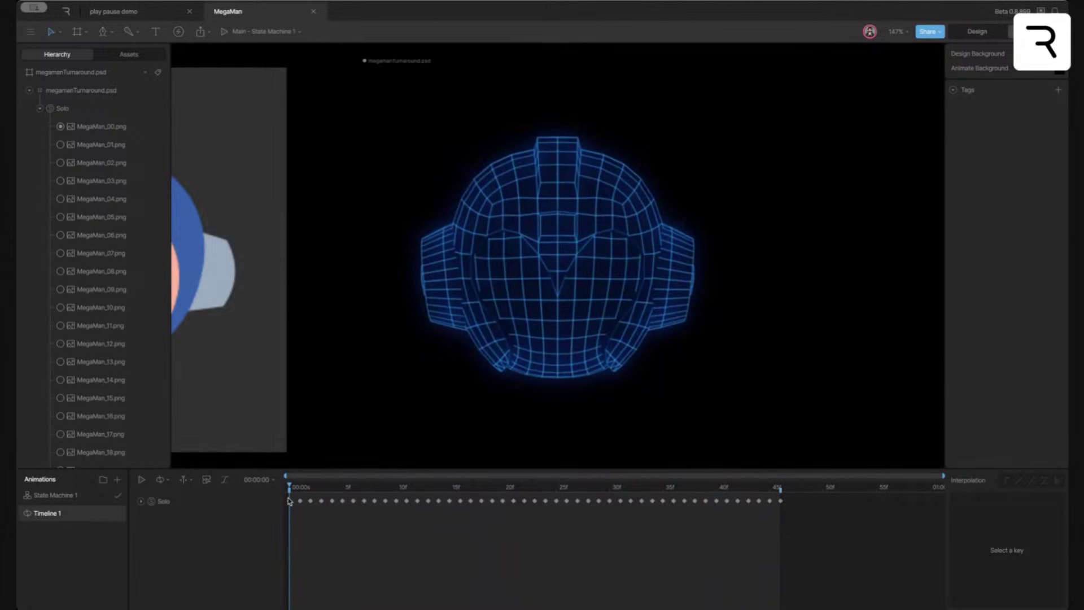
{"action": "key", "text": "space"}
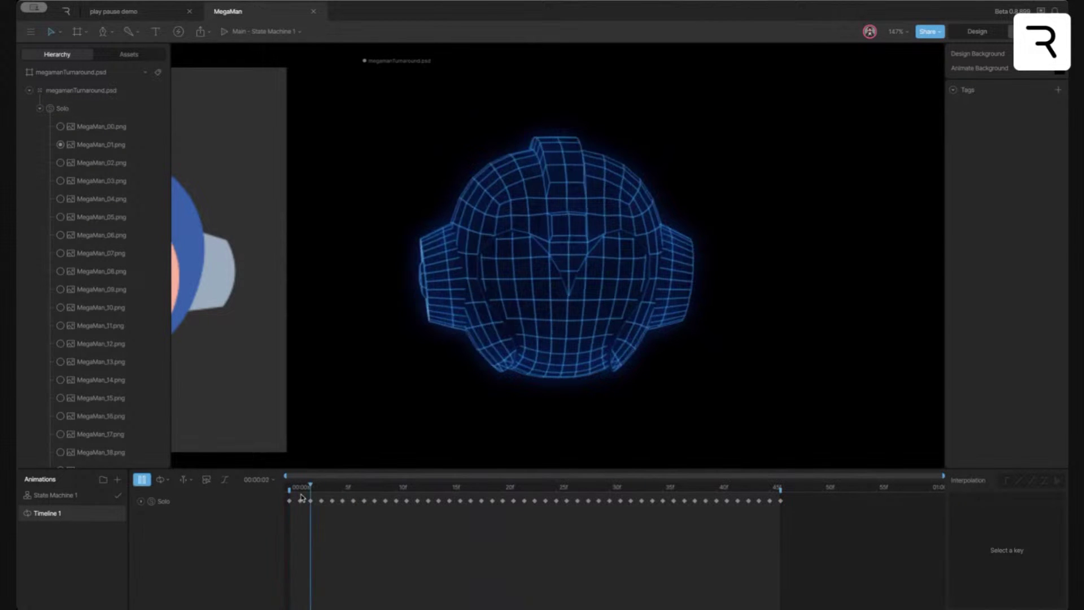
{"action": "left_click", "coordinate": [299, 489]}
{"action": "left_click_drag", "start_coordinate": [299, 494], "coordinate": [192, 511]}
{"action": "key", "text": "space"}
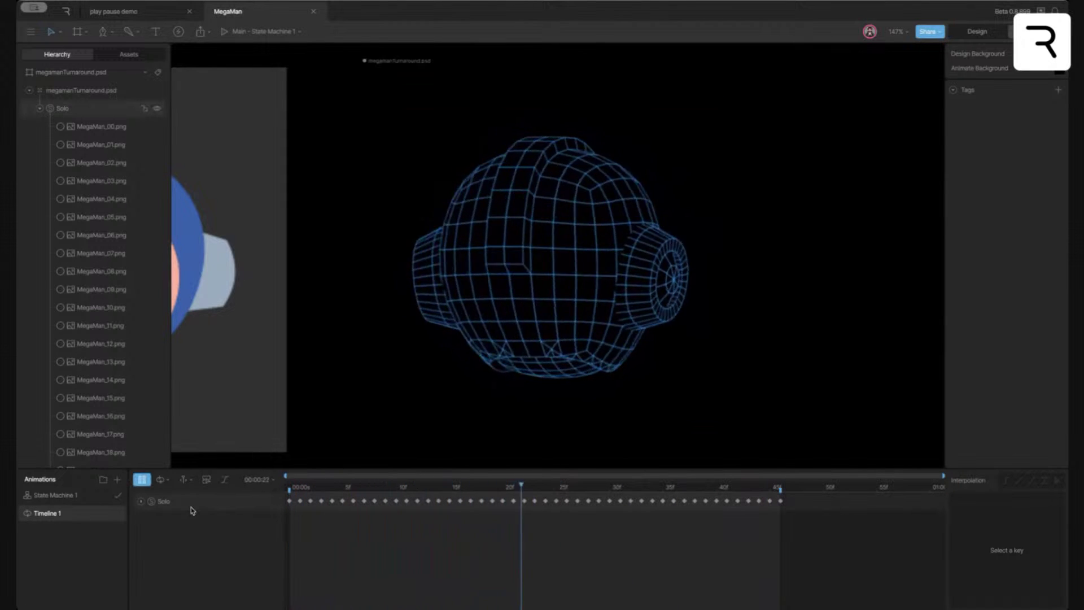
{"action": "key", "text": "space"}
{"action": "left_click", "coordinate": [256, 480]}
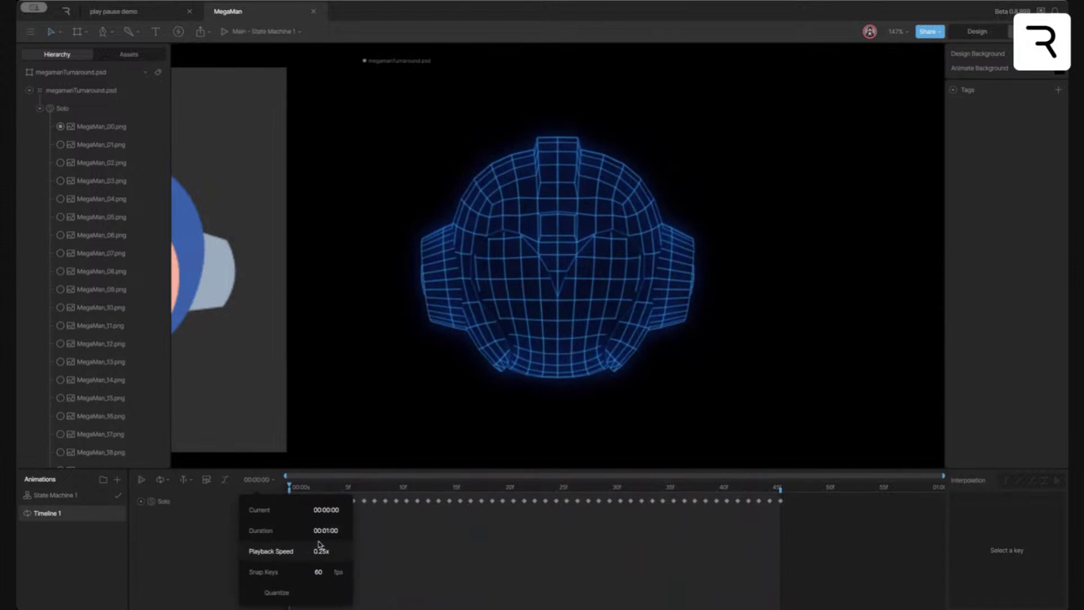
{"action": "key", "text": "space"}
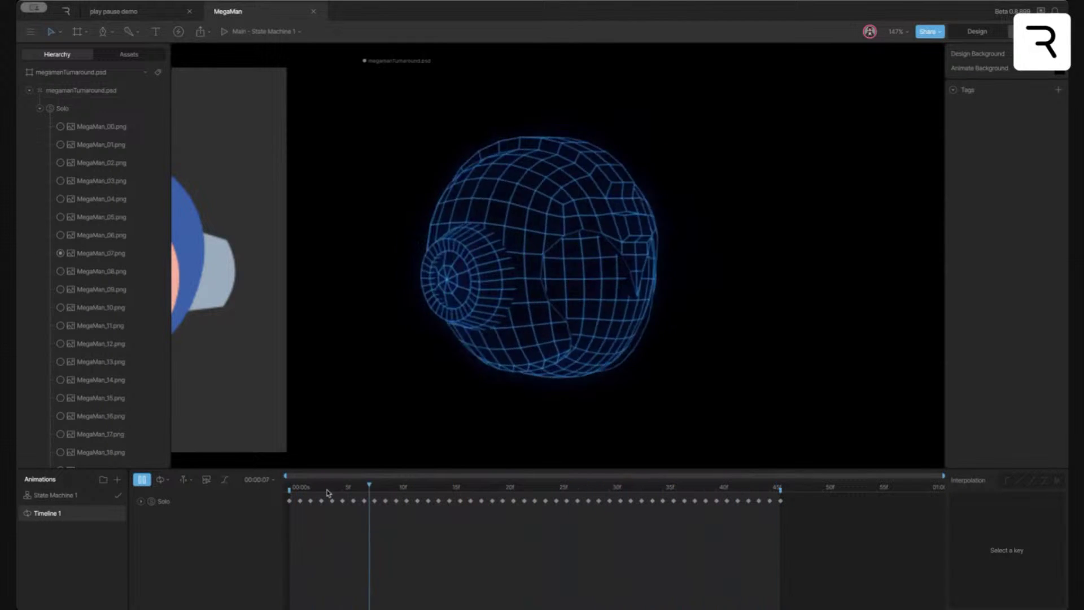
{"action": "left_click_drag", "start_coordinate": [362, 487], "coordinate": [282, 489]}
Return to the Main artboard and play State Machine 1 through its boot sequence to the target display
{"action": "key", "text": "ctrl+minus"}
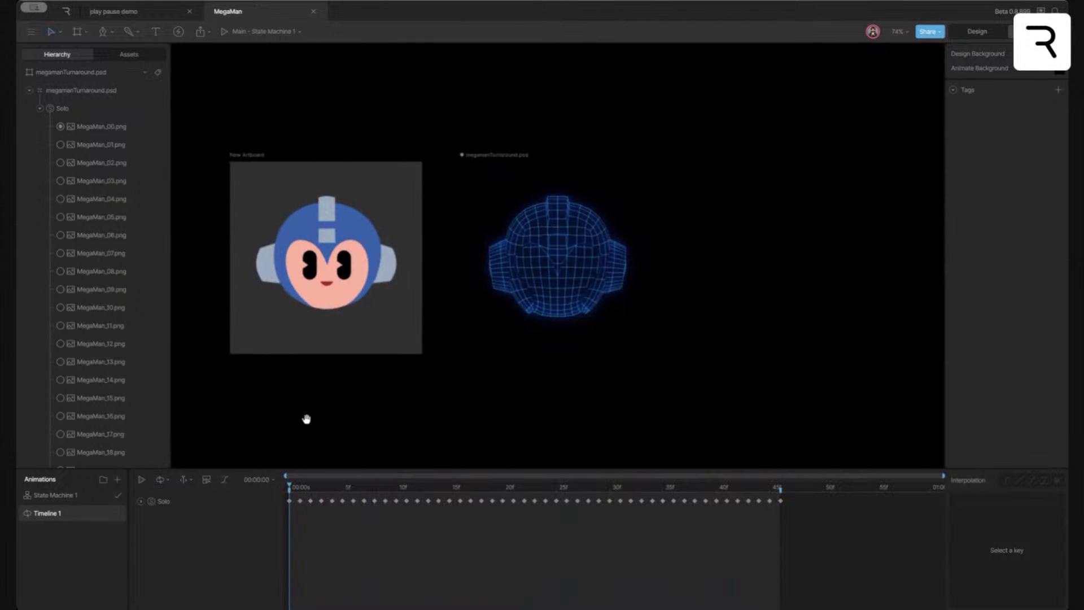
{"action": "scroll", "coordinate": [299, 414], "scroll_direction": "left", "scroll_amount": 15}
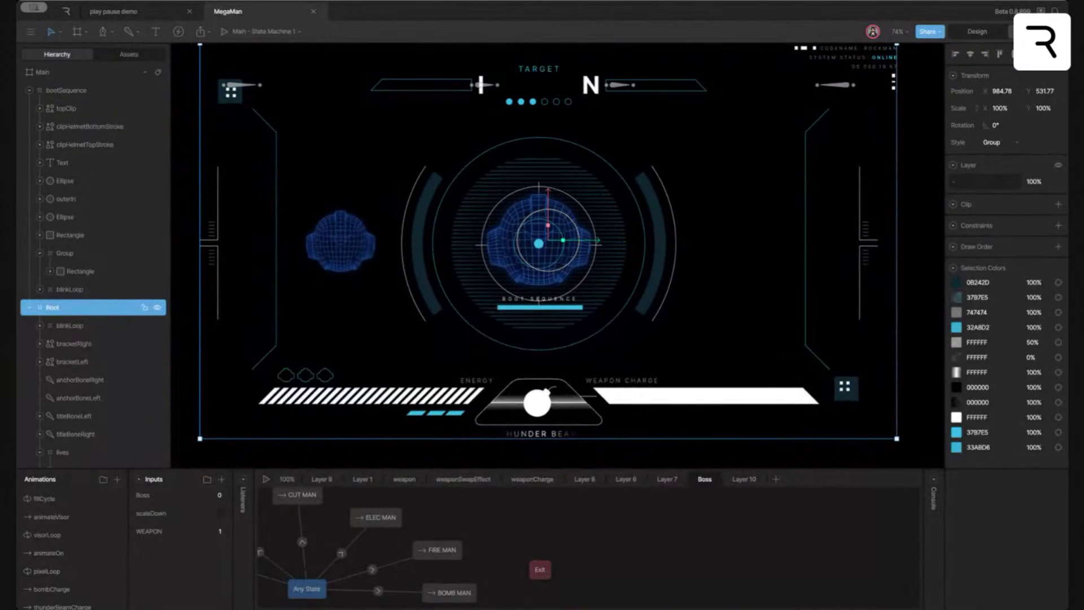
{"action": "left_click", "coordinate": [266, 479]}
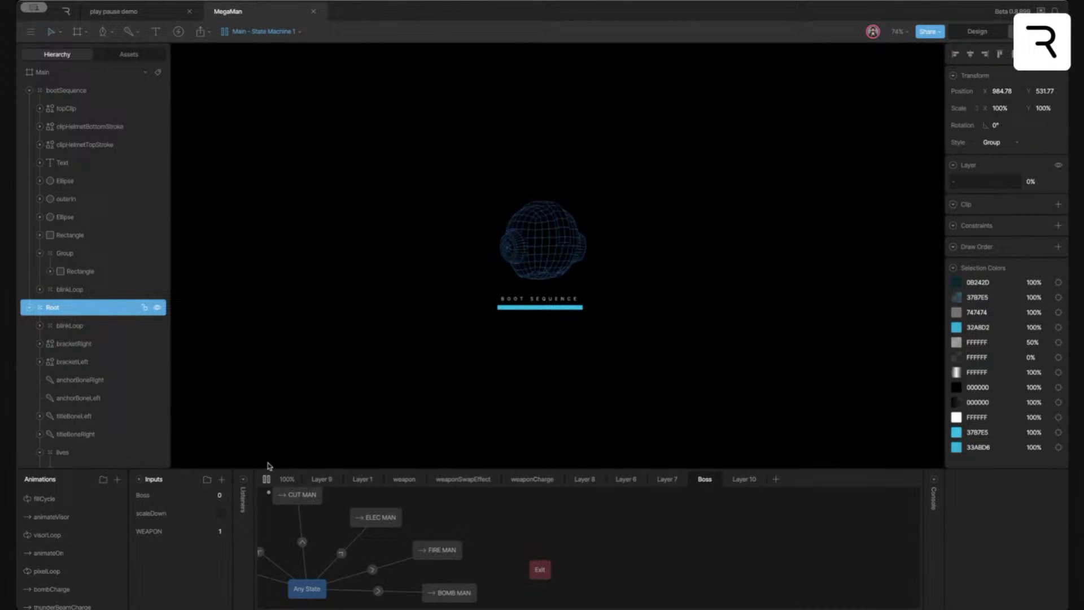
{"action": "left_click", "coordinate": [221, 514]}
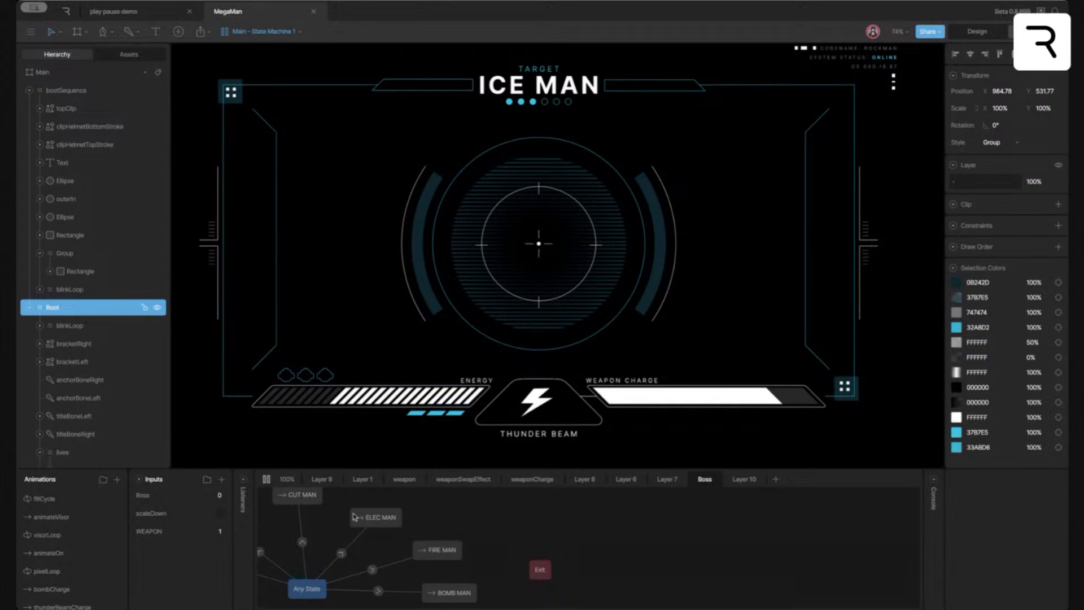
{"action": "key", "text": "space"}
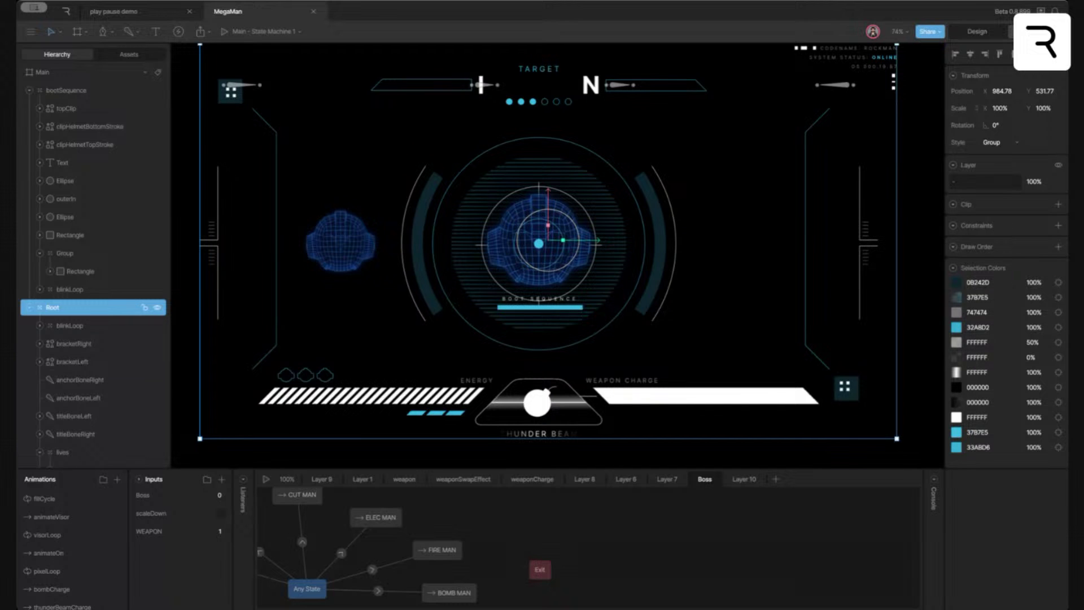
Select the enemyName text and open the Bosses text transition timeline with its Modifier Group 1 keys expanded
{"action": "left_click", "coordinate": [539, 89]}
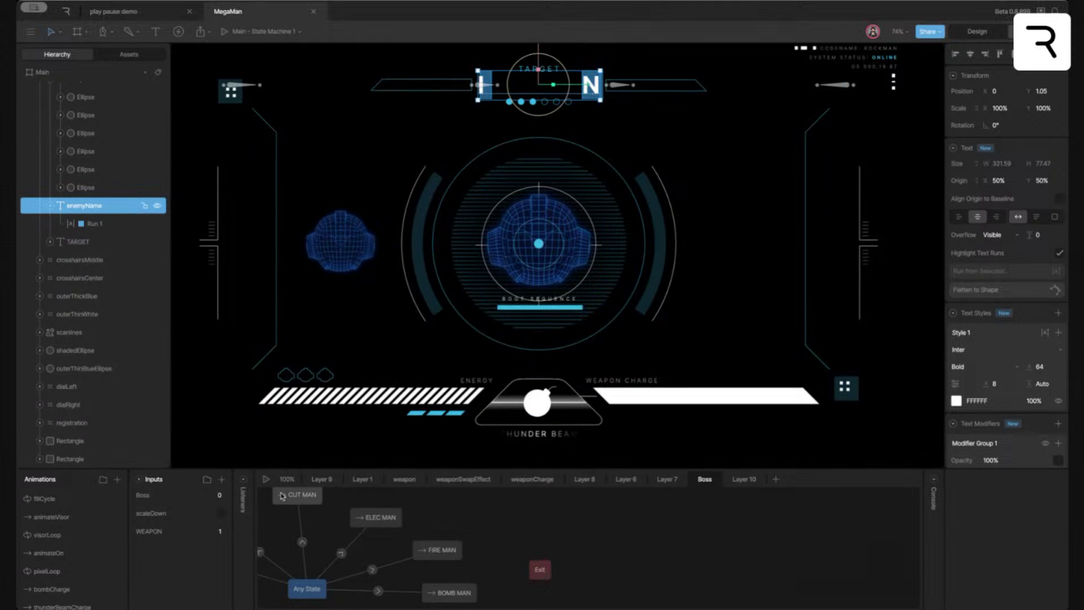
{"action": "scroll", "coordinate": [91, 510], "scroll_direction": "up", "scroll_amount": 3}
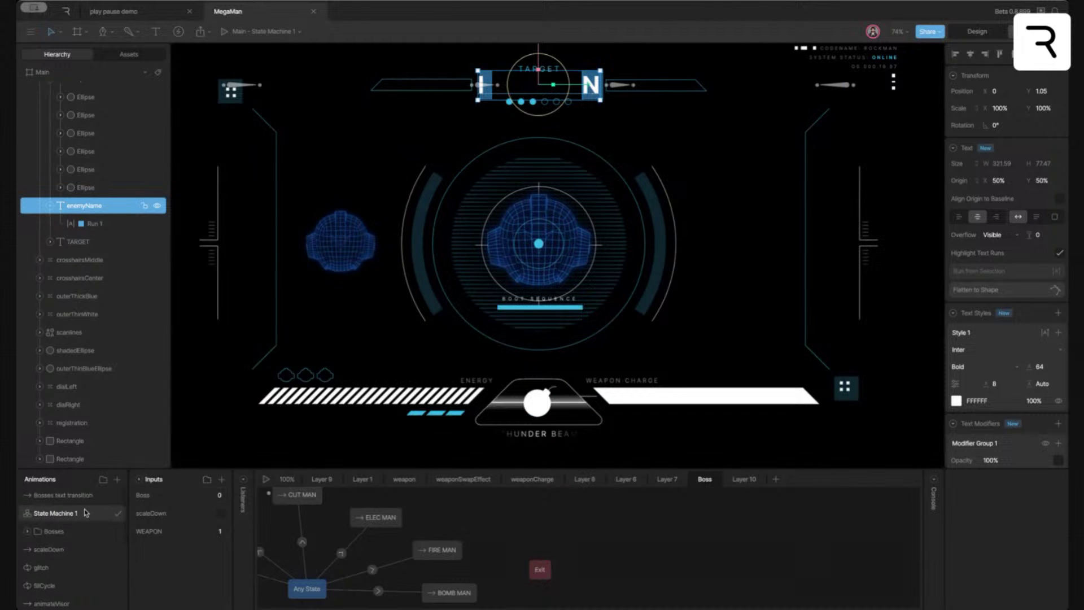
{"action": "left_click", "coordinate": [79, 495]}
{"action": "key", "text": "space"}
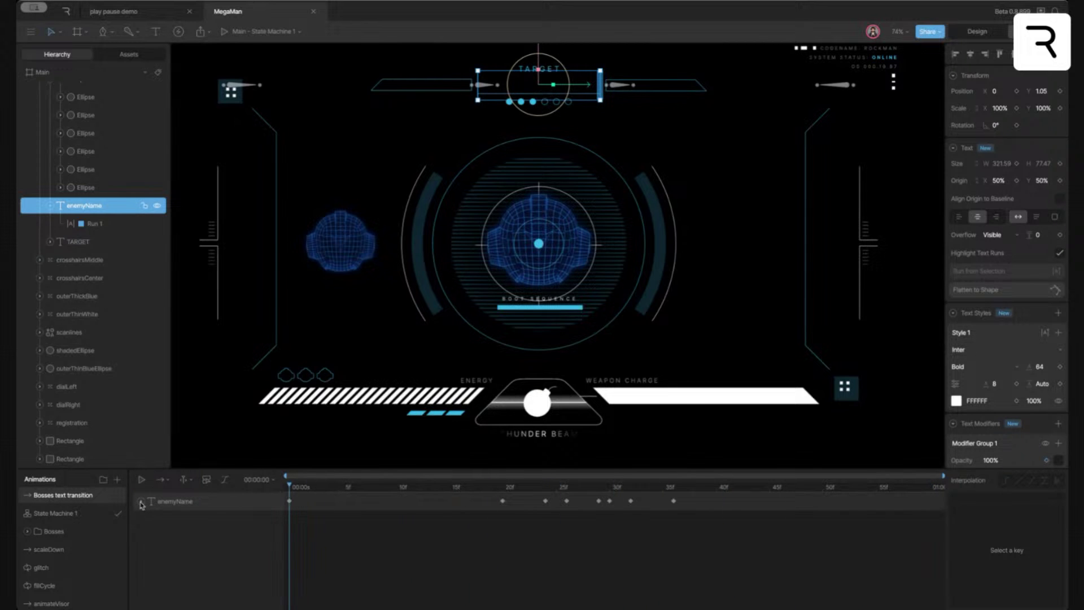
{"action": "key", "text": "space"}
{"action": "left_click", "coordinate": [359, 489]}
{"action": "left_click_drag", "start_coordinate": [358, 490], "coordinate": [272, 490]}
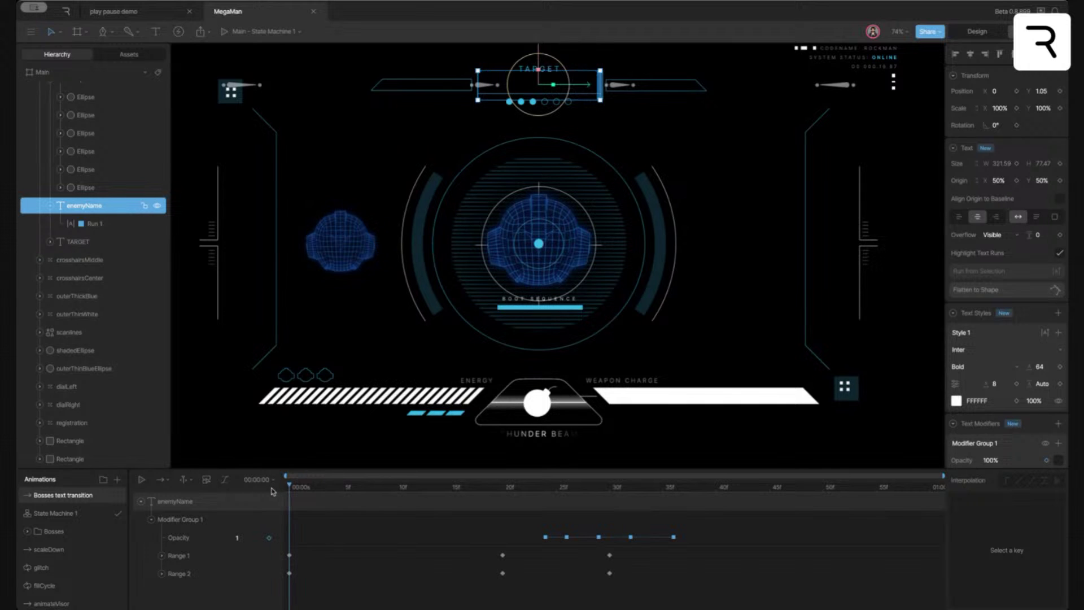
Frame the enemyName text, play the Bosses text transition, and scrub back to the first frame
{"action": "key", "text": "f"}
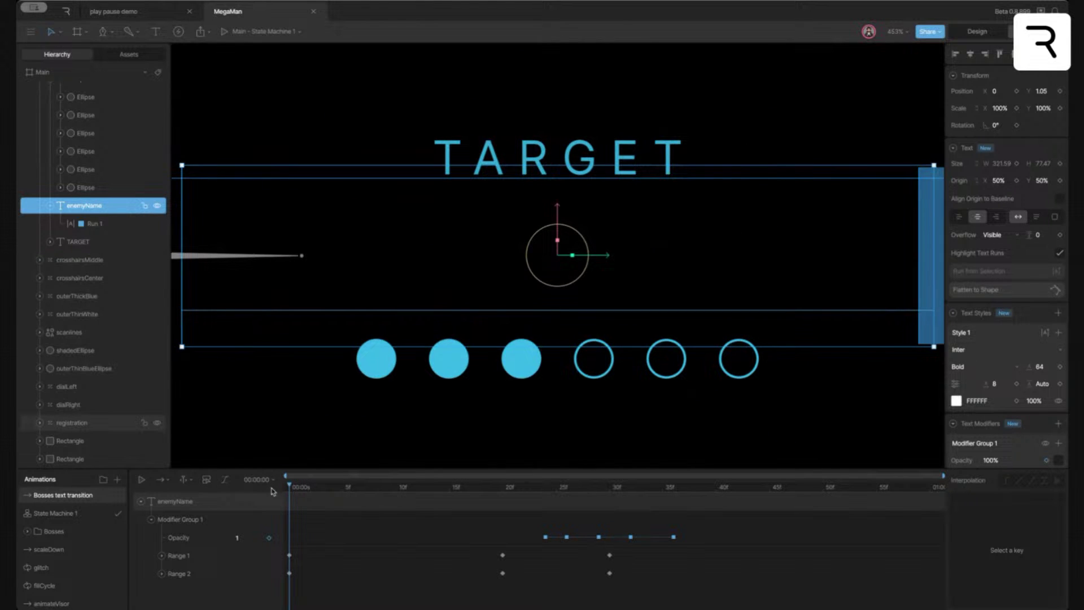
{"action": "key", "text": "space"}
{"action": "key", "text": "minus"}
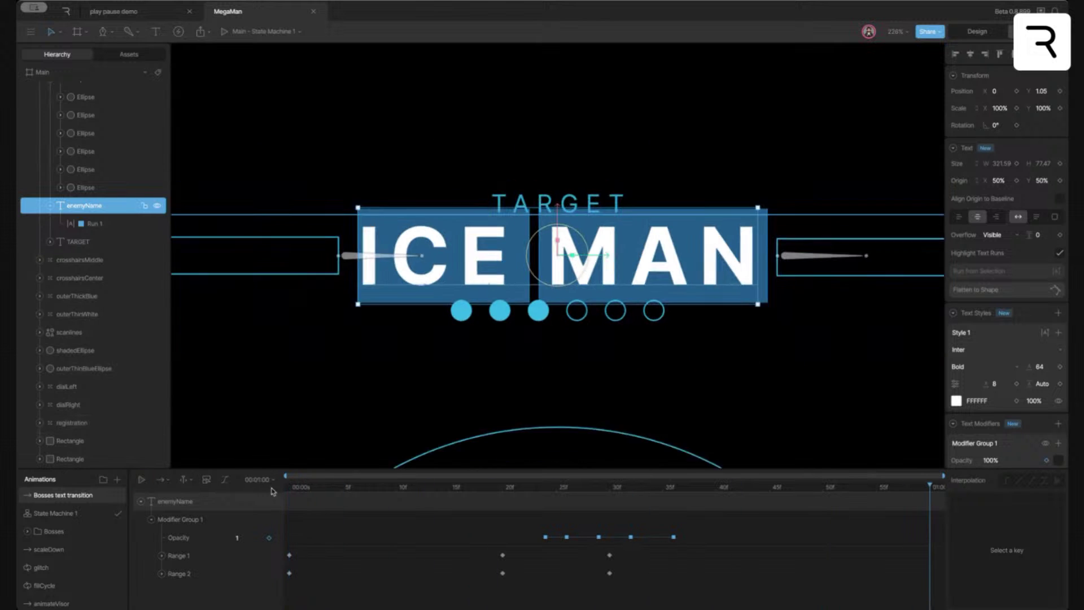
{"action": "left_click", "coordinate": [561, 128]}
{"action": "key", "text": "space"}
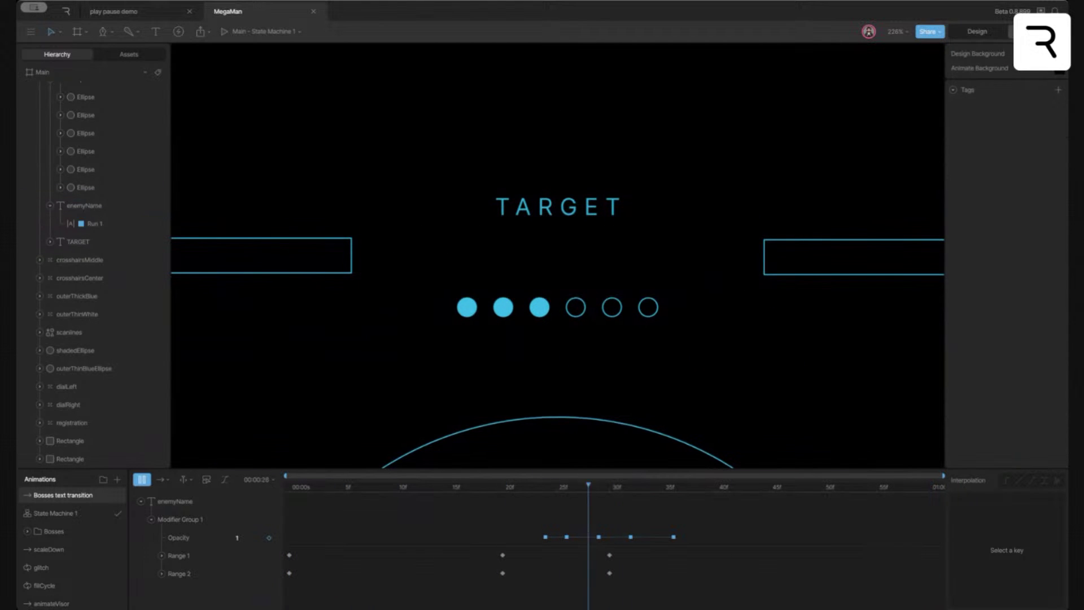
{"action": "key", "text": "space"}
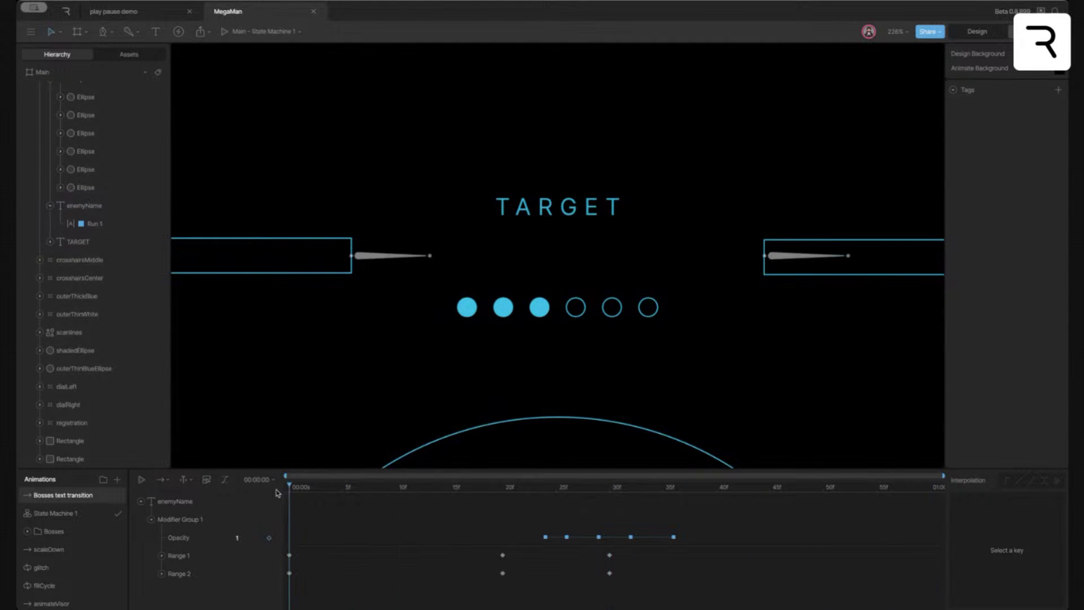
{"action": "left_click_drag", "start_coordinate": [539, 493], "coordinate": [291, 494]}
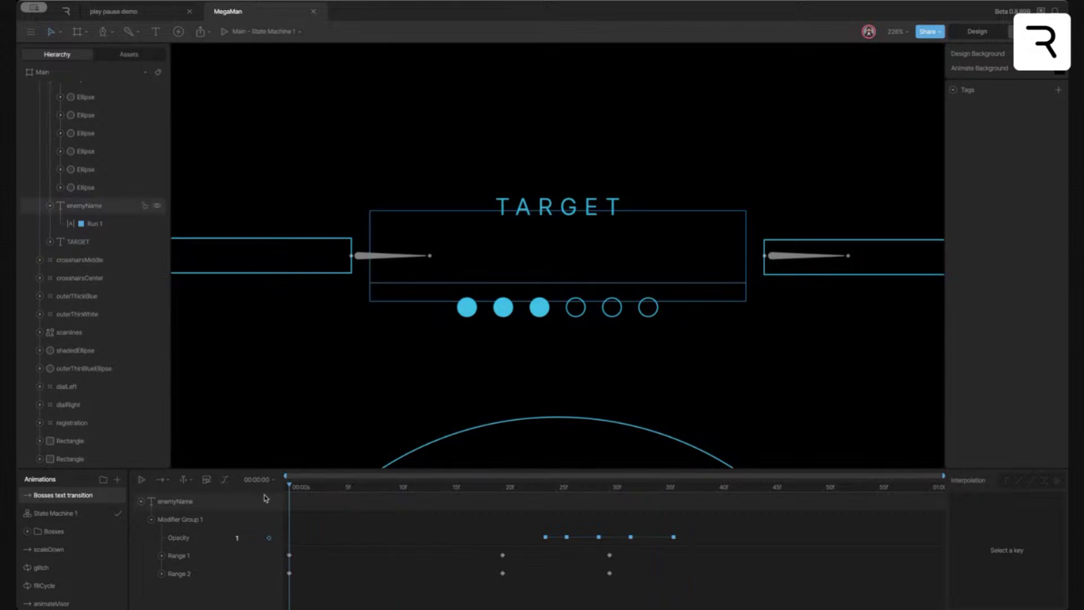
Expand Range 1's keys and replay the Bosses text transition from its first frame to examine how the letters animate
{"action": "left_click", "coordinate": [162, 556]}
{"action": "scroll", "coordinate": [162, 592], "scroll_direction": "down", "scroll_amount": 1}
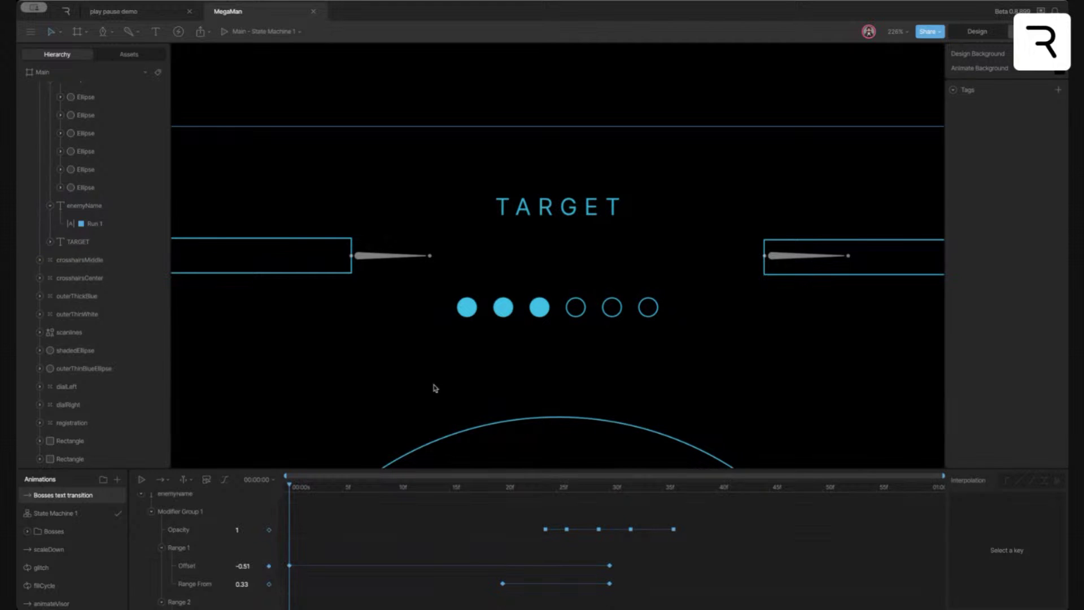
{"action": "mouse_move", "coordinate": [289, 485]}
{"action": "left_mouse_down"}
{"action": "mouse_move", "coordinate": [732, 500]}
{"action": "mouse_move", "coordinate": [291, 492]}
{"action": "left_mouse_up"}
{"action": "key", "text": "space"}
{"action": "left_click", "coordinate": [318, 494]}
{"action": "left_click", "coordinate": [292, 491]}
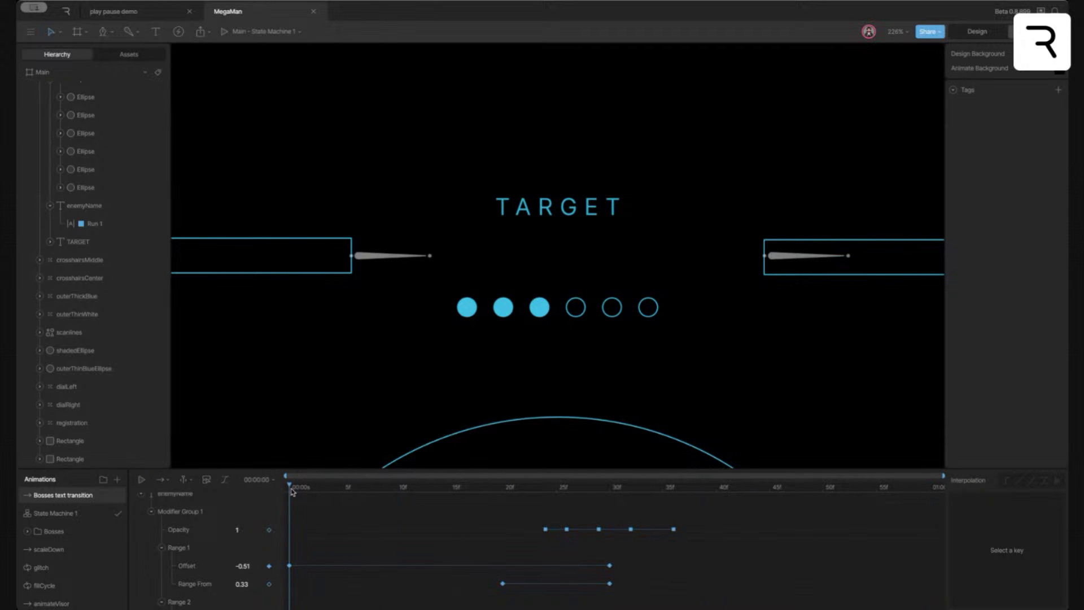
{"action": "key", "text": "space"}
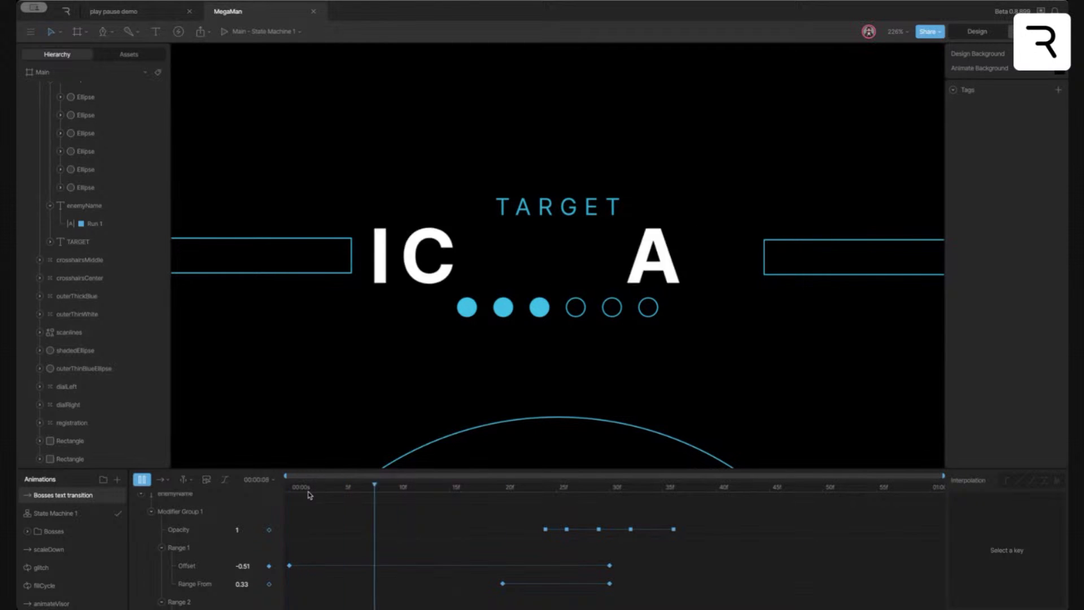
{"action": "left_click", "coordinate": [311, 492]}
{"action": "key", "text": "space"}
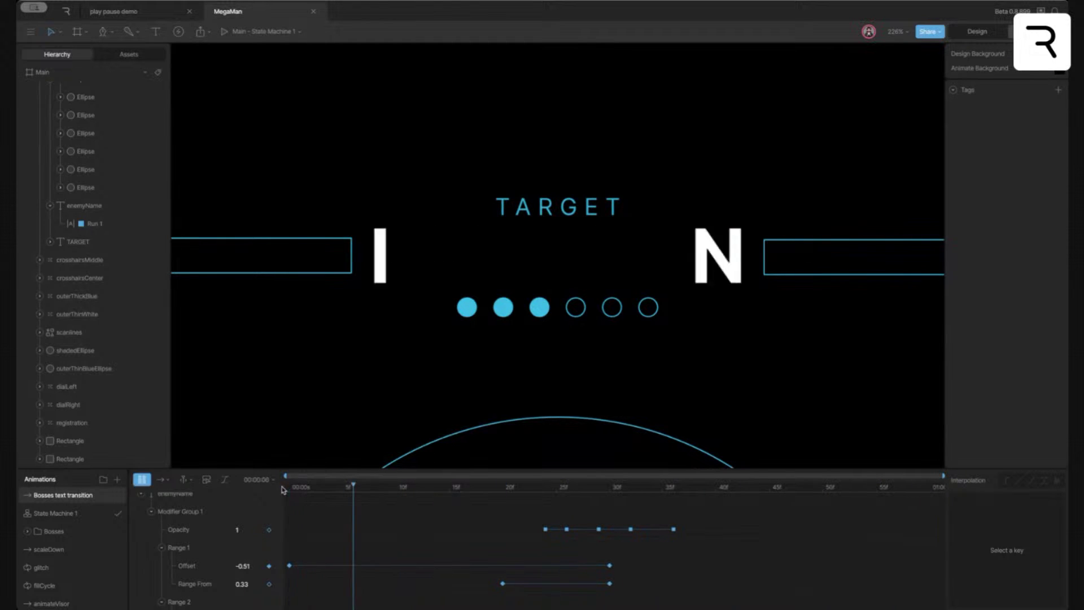
{"action": "key", "text": "space"}
{"action": "left_click", "coordinate": [263, 497]}
{"action": "key", "text": "space"}
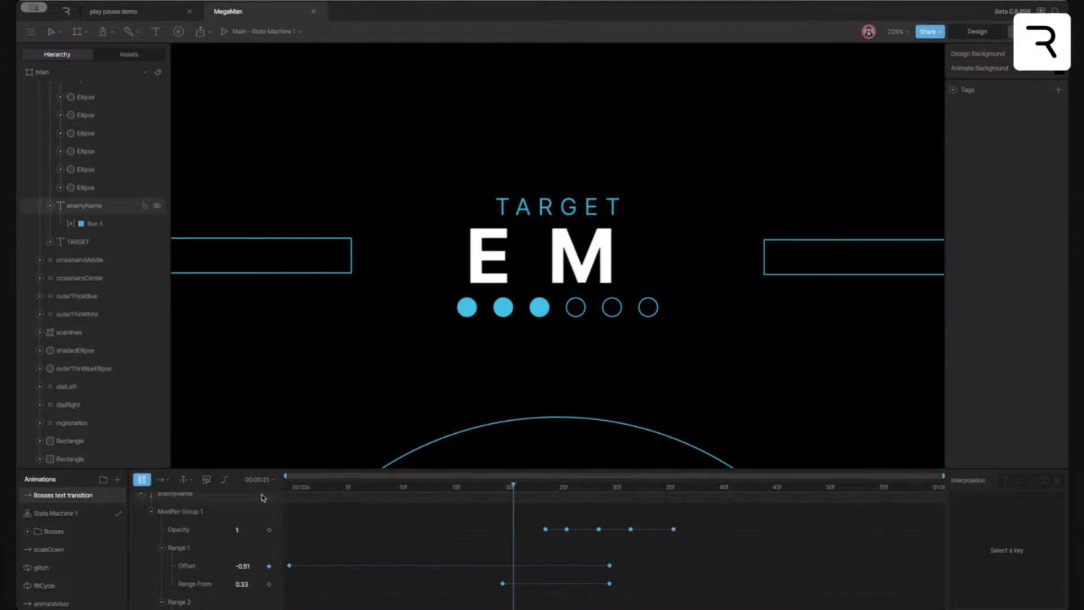
{"action": "key", "text": "space"}
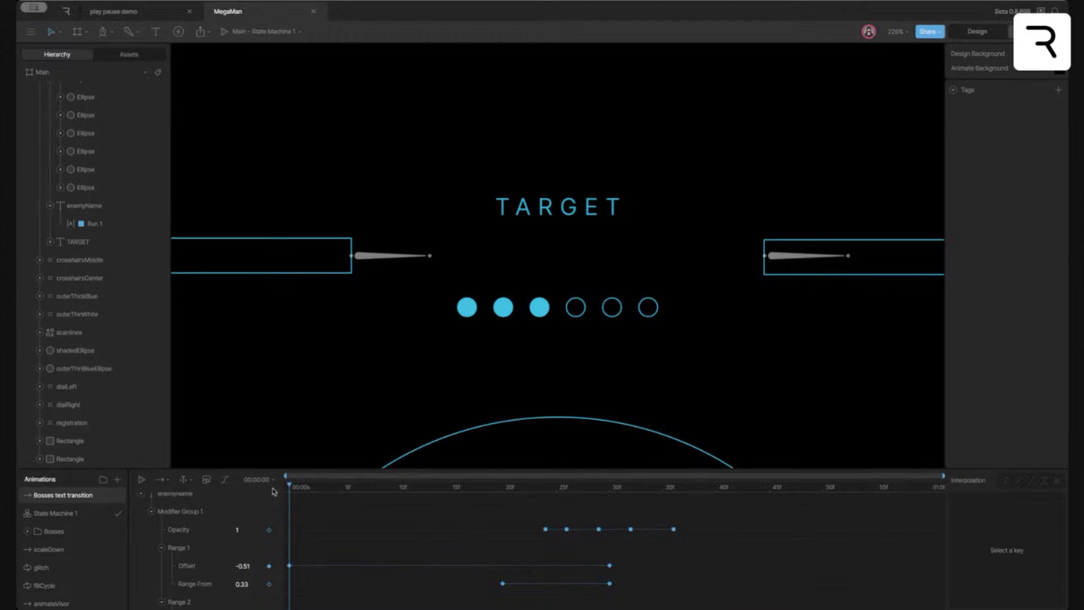
{"action": "left_click_drag", "start_coordinate": [304, 490], "coordinate": [290, 489]}
Switch to design mode and set the Range 1 offset of the enemyName text's Modifier Group 1 to 54%
{"action": "left_click", "coordinate": [976, 32]}
{"action": "left_click", "coordinate": [532, 257]}
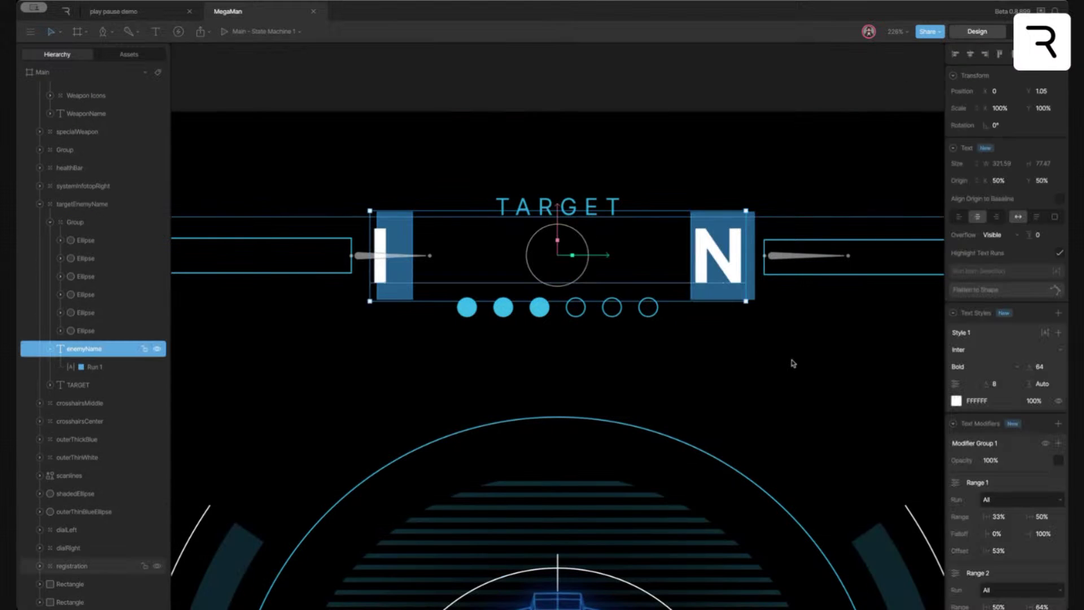
{"action": "scroll", "coordinate": [1058, 412], "scroll_direction": "down", "scroll_amount": 3}
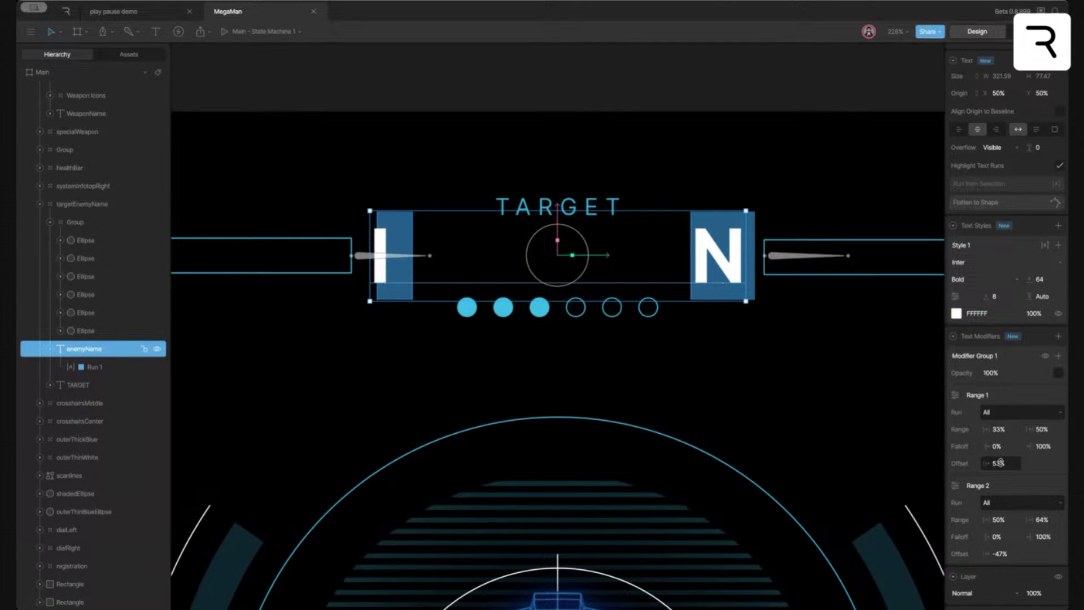
{"action": "mouse_move", "coordinate": [1000, 463]}
{"action": "left_mouse_down"}
{"action": "mouse_move", "coordinate": [1005, 431]}
{"action": "mouse_move", "coordinate": [1002, 573]}
{"action": "mouse_move", "coordinate": [1016, 428]}
{"action": "mouse_move", "coordinate": [1014, 559]}
{"action": "mouse_move", "coordinate": [1029, 418]}
{"action": "mouse_move", "coordinate": [1019, 462]}
{"action": "left_mouse_up"}
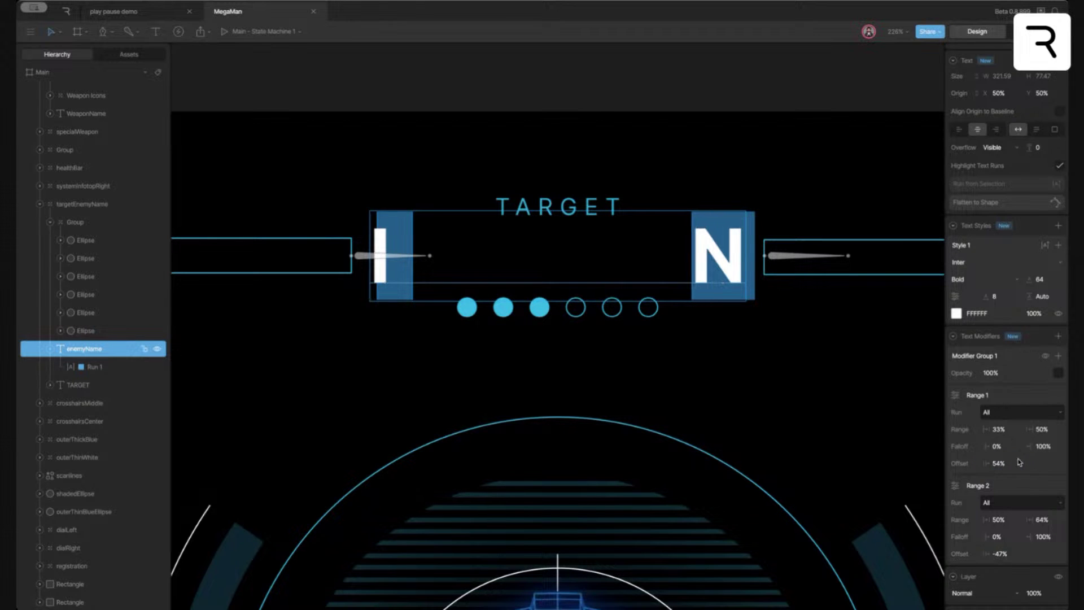
Check the Text Modifier Range settings of Range 1 and Range 2 on the enemyName text
{"action": "left_click", "coordinate": [955, 396]}
{"action": "left_click", "coordinate": [957, 398]}
{"action": "left_click", "coordinate": [954, 487]}
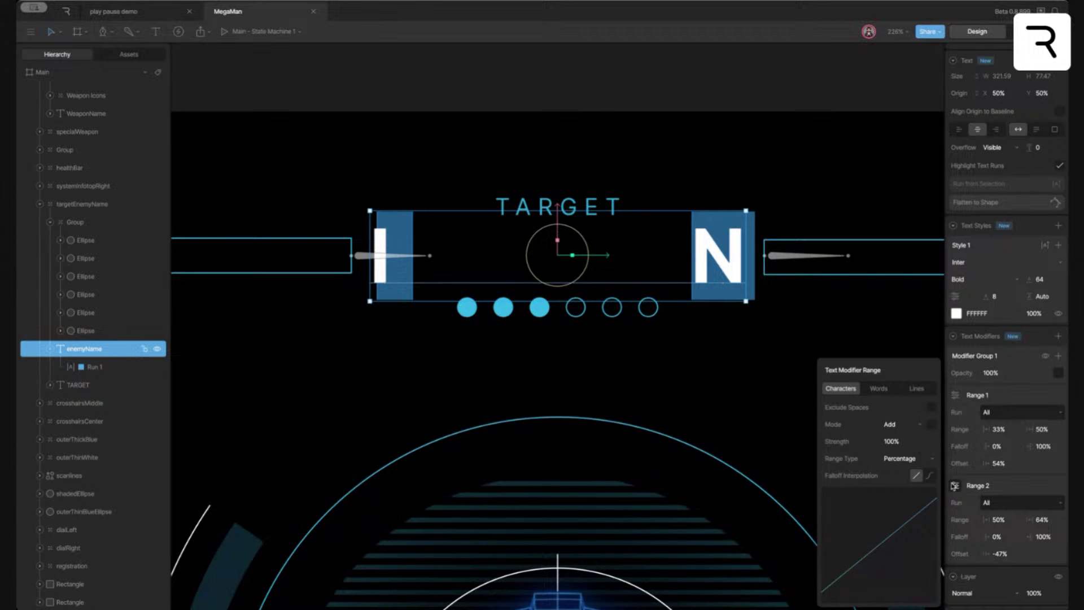
{"action": "left_click", "coordinate": [954, 487]}
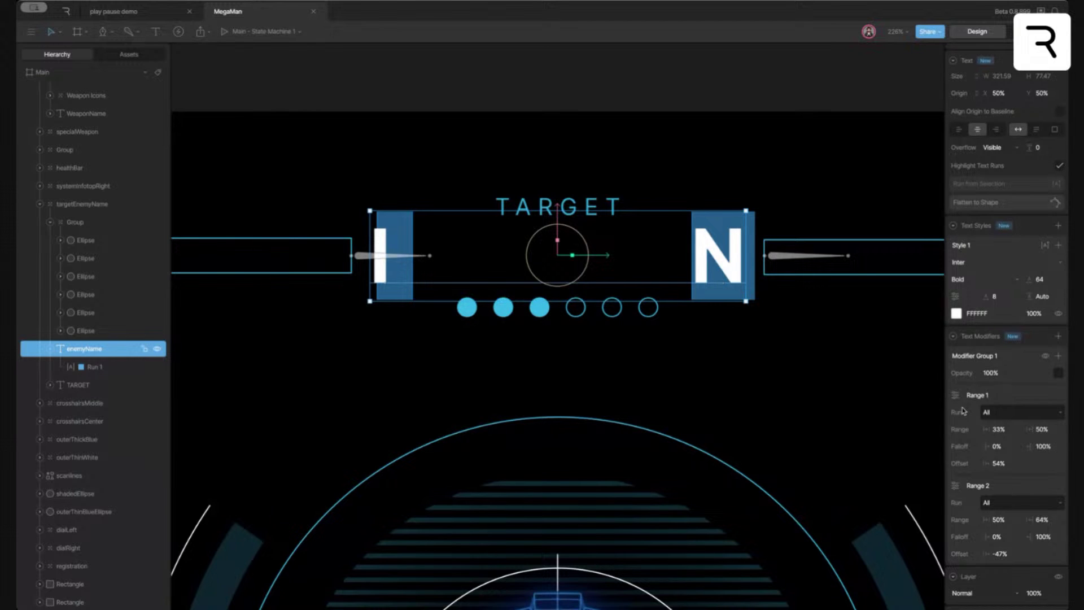
Return to animate mode, enlarge the timeline to show both ranges' keys, and select Range 1's first Offset key
{"action": "key", "text": "Tab"}
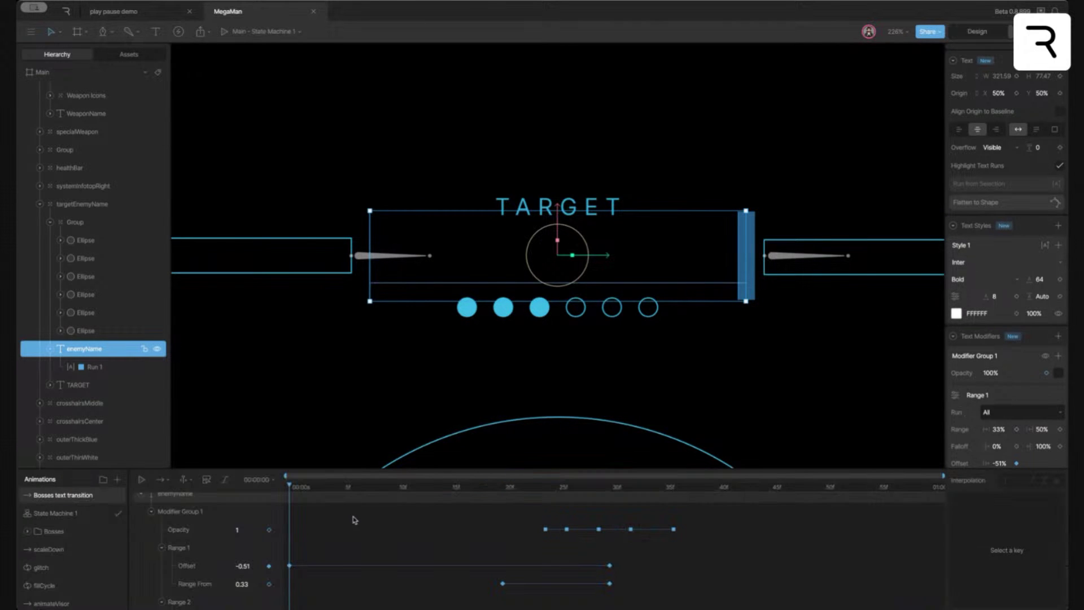
{"action": "left_click_drag", "start_coordinate": [309, 491], "coordinate": [290, 508]}
{"action": "left_click_drag", "start_coordinate": [356, 469], "coordinate": [335, 388]}
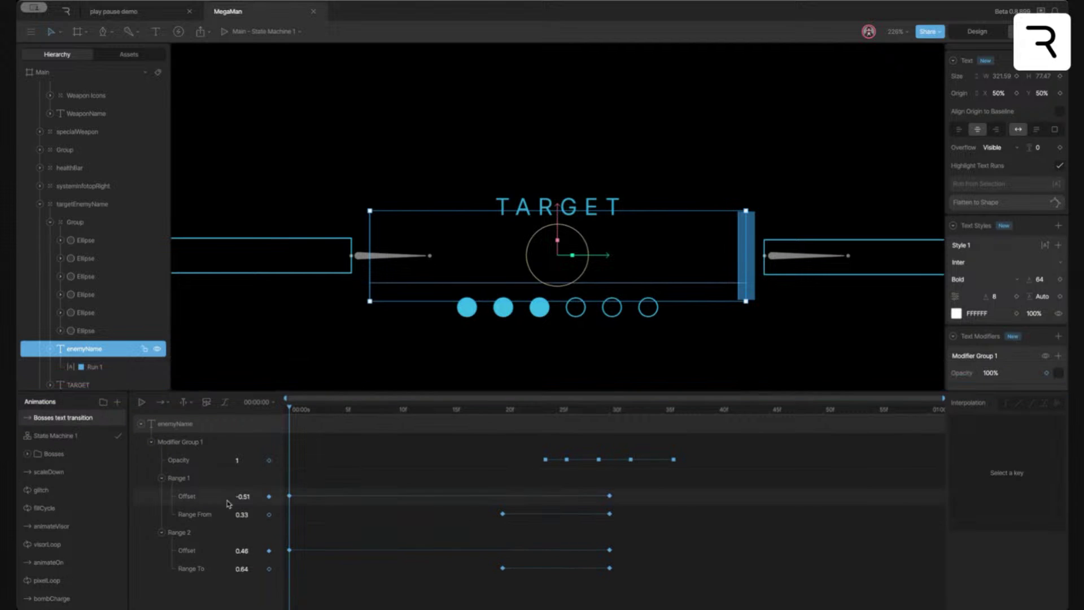
{"action": "left_click", "coordinate": [289, 495]}
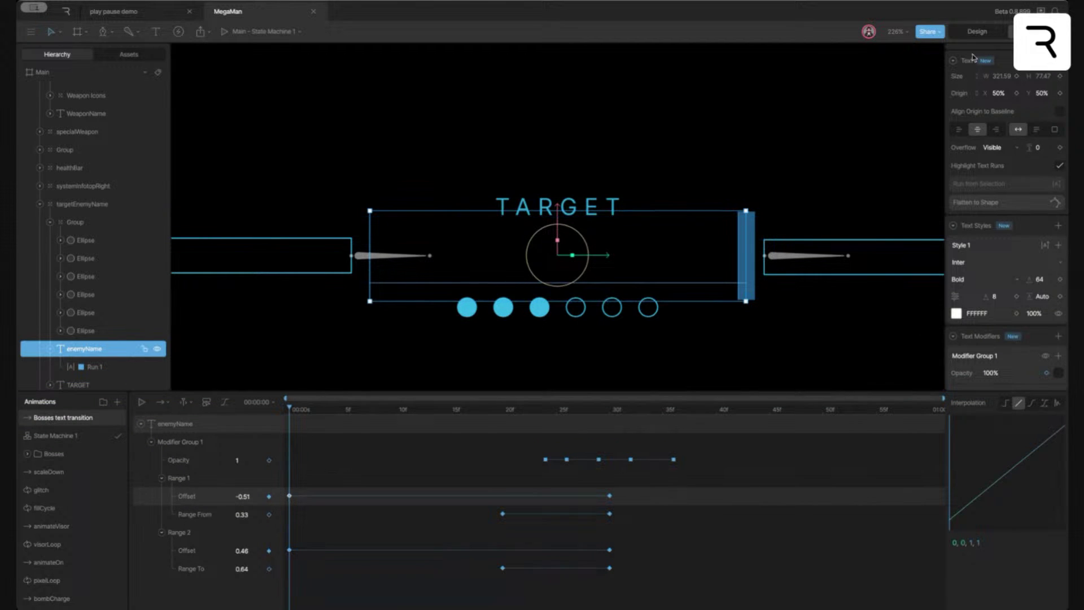
In design mode, rename the enemyName text's Range 1 as "right" and Range 2 as "left" in Modifier Group 1
{"action": "left_click", "coordinate": [975, 31]}
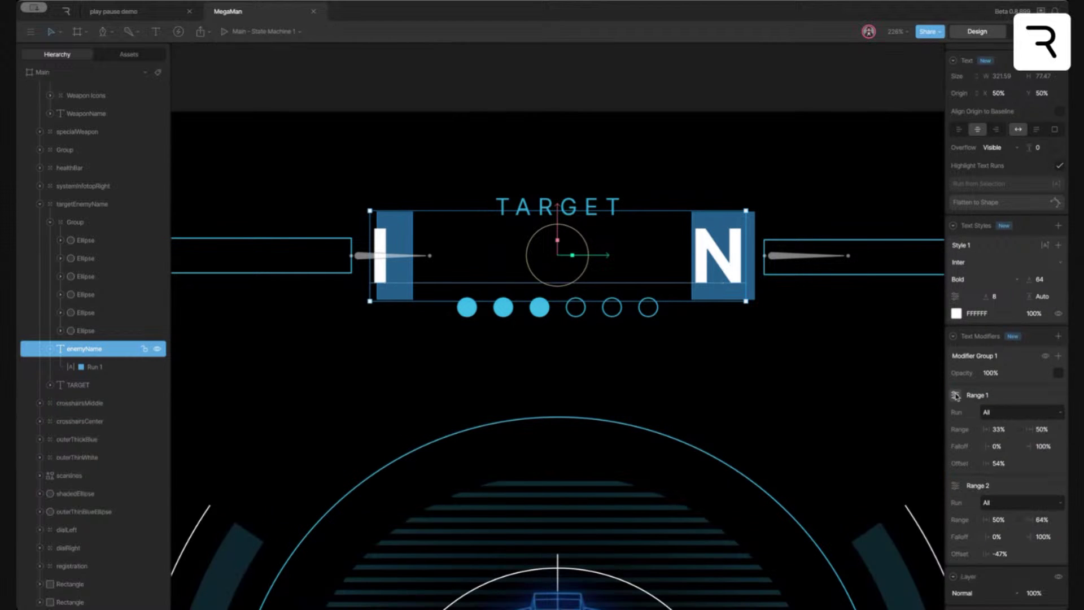
{"action": "left_click_drag", "start_coordinate": [954, 395], "coordinate": [962, 399]}
{"action": "double_click", "coordinate": [993, 396]}
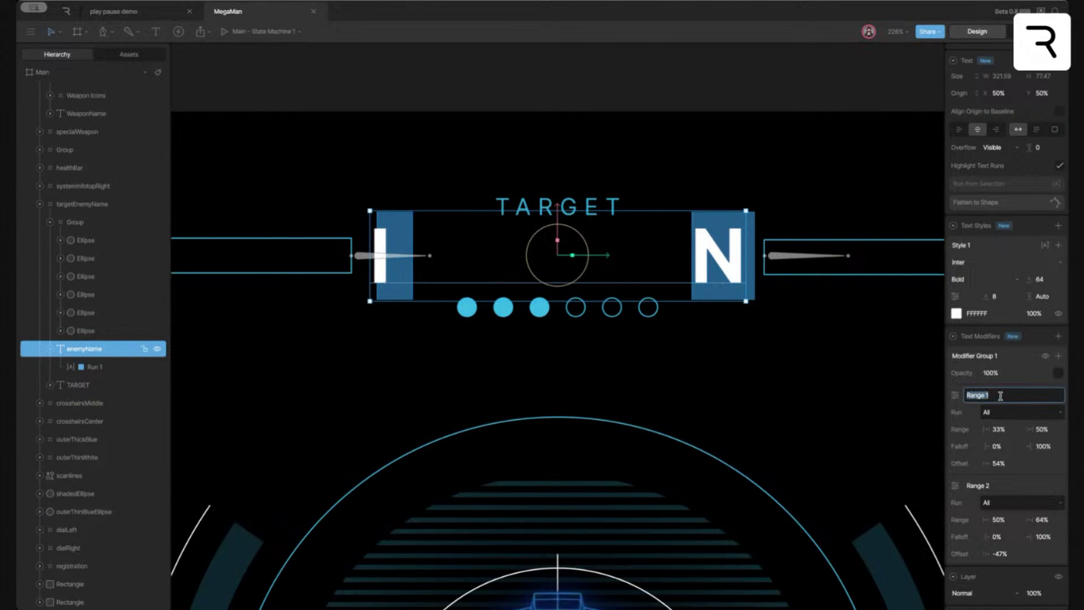
{"action": "left_click_drag", "start_coordinate": [997, 463], "coordinate": [997, 459]}
{"action": "double_click", "coordinate": [990, 394]}
{"action": "type", "text": "r"}
{"action": "key", "text": "Escape"}
{"action": "type", "text": "ight"}
{"action": "double_click", "coordinate": [990, 485]}
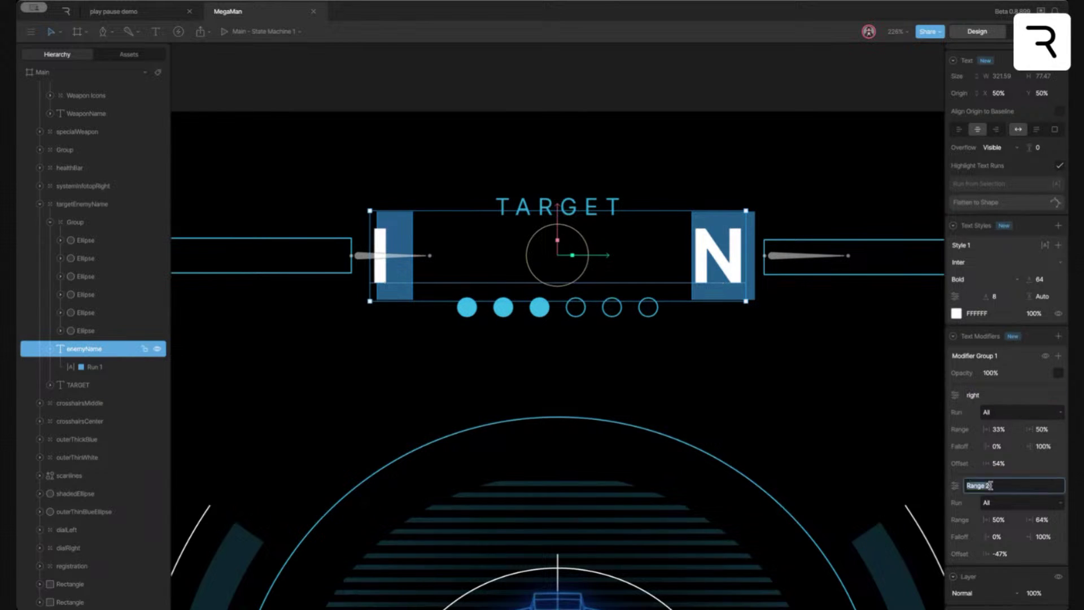
{"action": "type", "text": "left"}
{"action": "key", "text": "Return"}
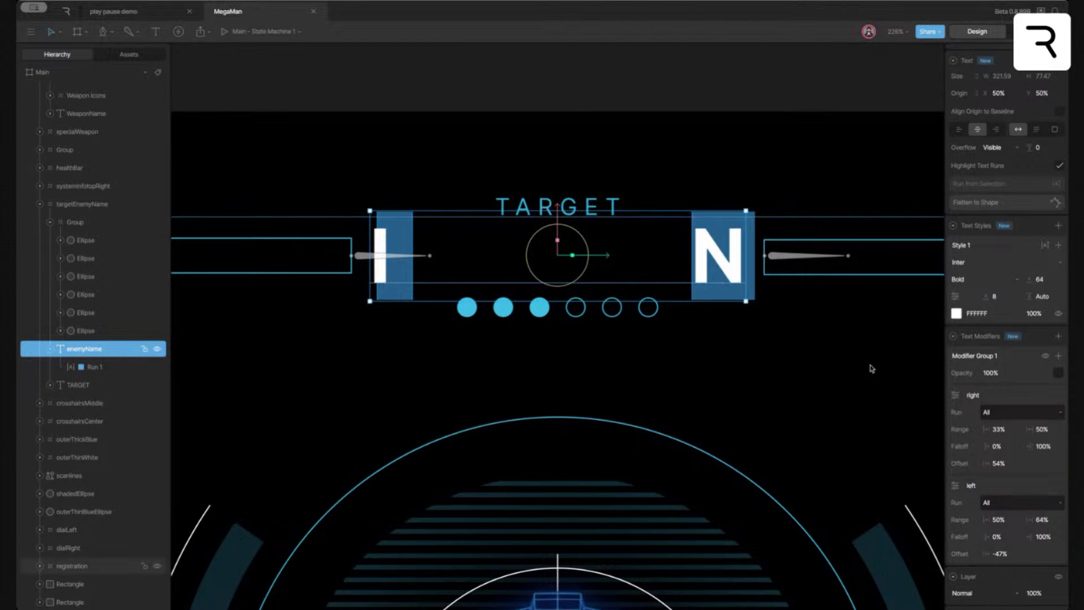
Switch to animate mode and scrub the start of the Bosses text transition to examine the right and left range offsets
{"action": "key", "text": "Tab"}
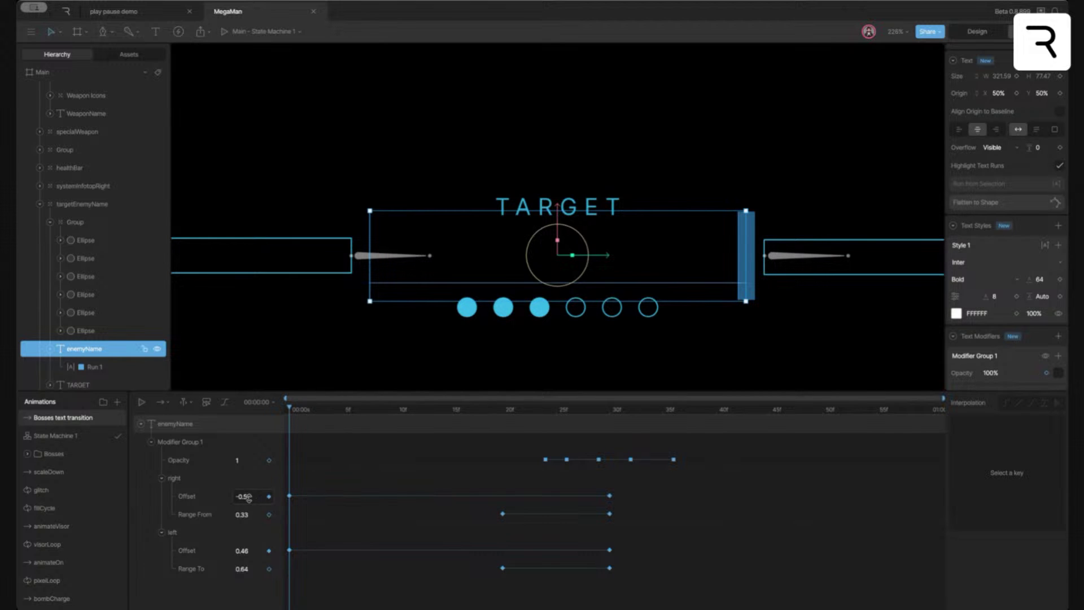
{"action": "left_click", "coordinate": [294, 410]}
{"action": "left_click_drag", "start_coordinate": [305, 413], "coordinate": [266, 453]}
{"action": "left_click_drag", "start_coordinate": [336, 411], "coordinate": [264, 442]}
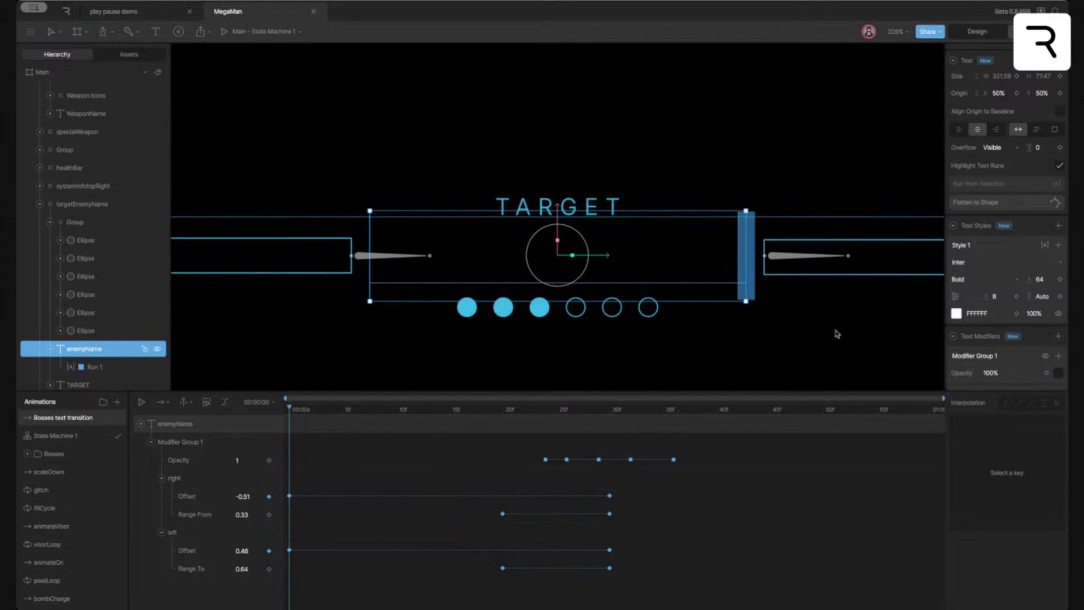
{"action": "scroll", "coordinate": [1011, 271], "scroll_direction": "down", "scroll_amount": 1}
{"action": "scroll", "coordinate": [1011, 273], "scroll_direction": "down", "scroll_amount": 5}
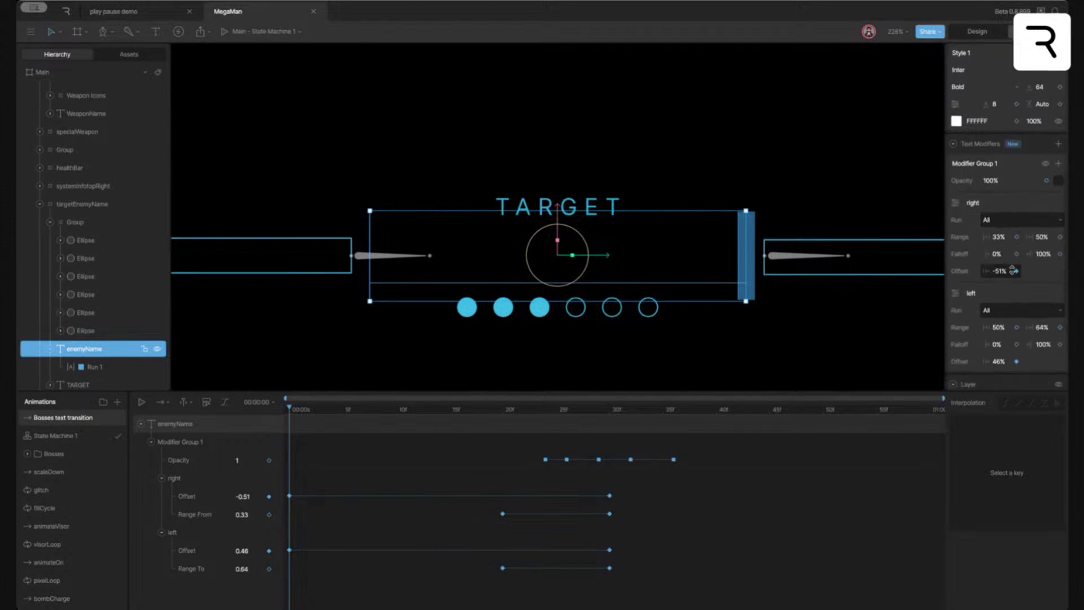
{"action": "left_click_drag", "start_coordinate": [313, 410], "coordinate": [289, 435]}
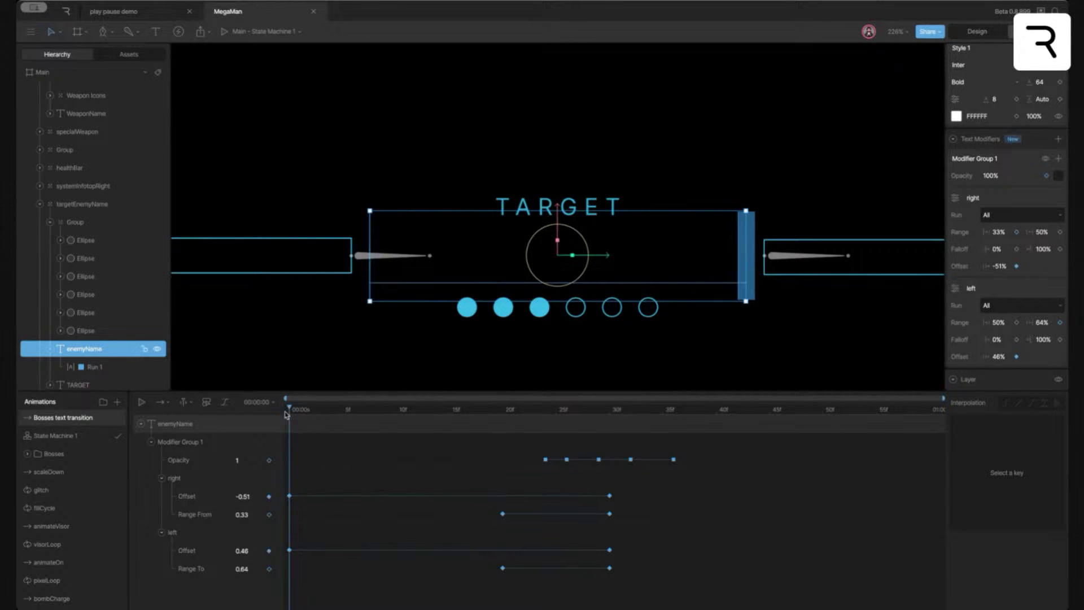
Try a left range offset of 0.3 on the first frame and play the Bosses text transition
{"action": "left_click_drag", "start_coordinate": [241, 551], "coordinate": [257, 597]}
{"action": "key", "text": "ctrl+z"}
{"action": "left_click", "coordinate": [251, 555]}
{"action": "type", "text": ".3"}
{"action": "key", "text": "Return"}
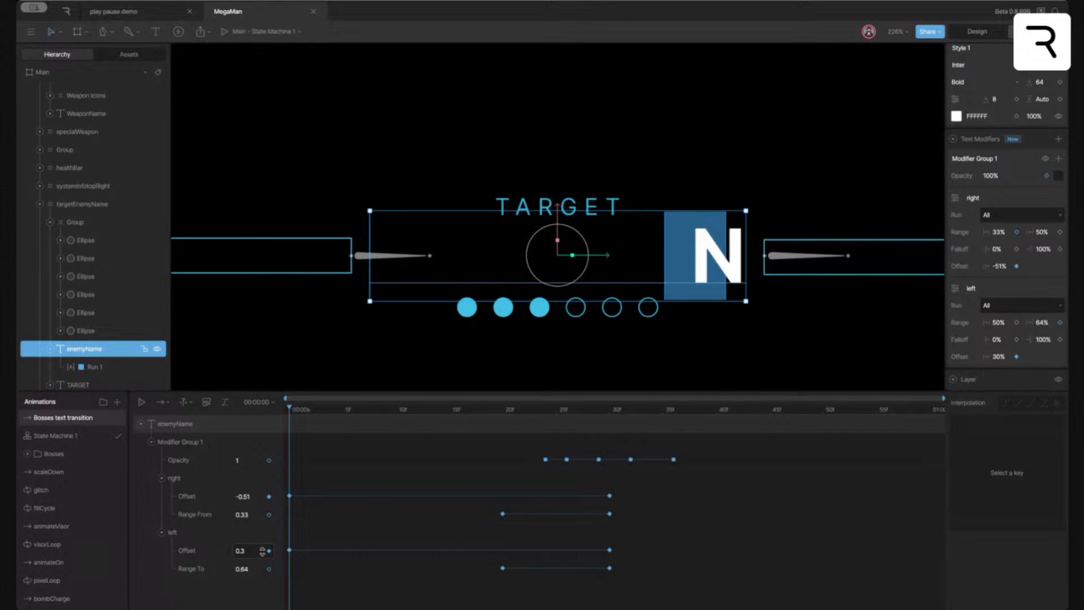
{"action": "key", "text": "space"}
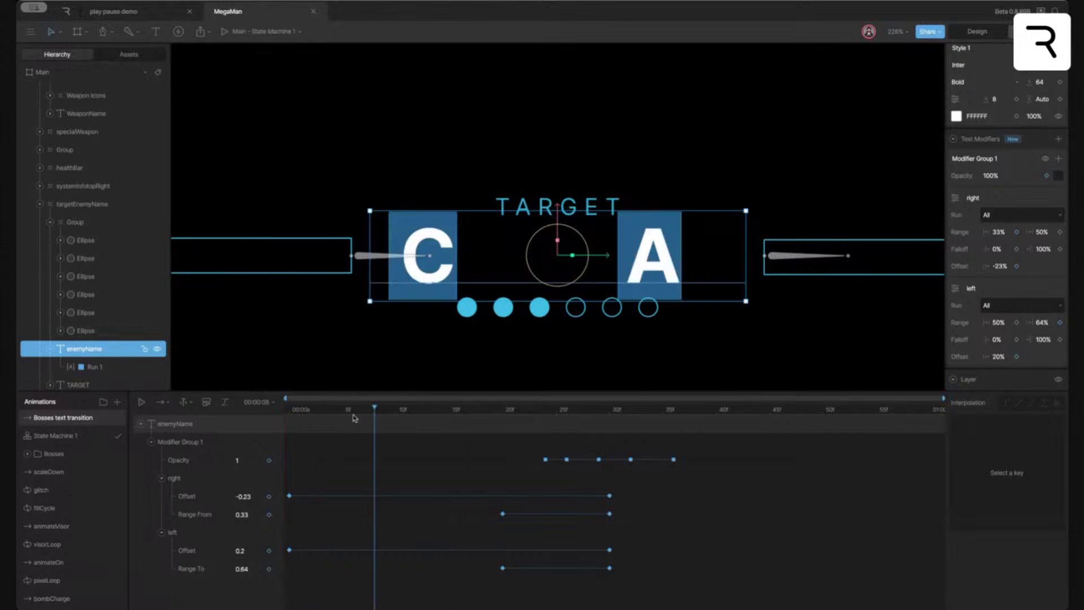
{"action": "key", "text": "space"}
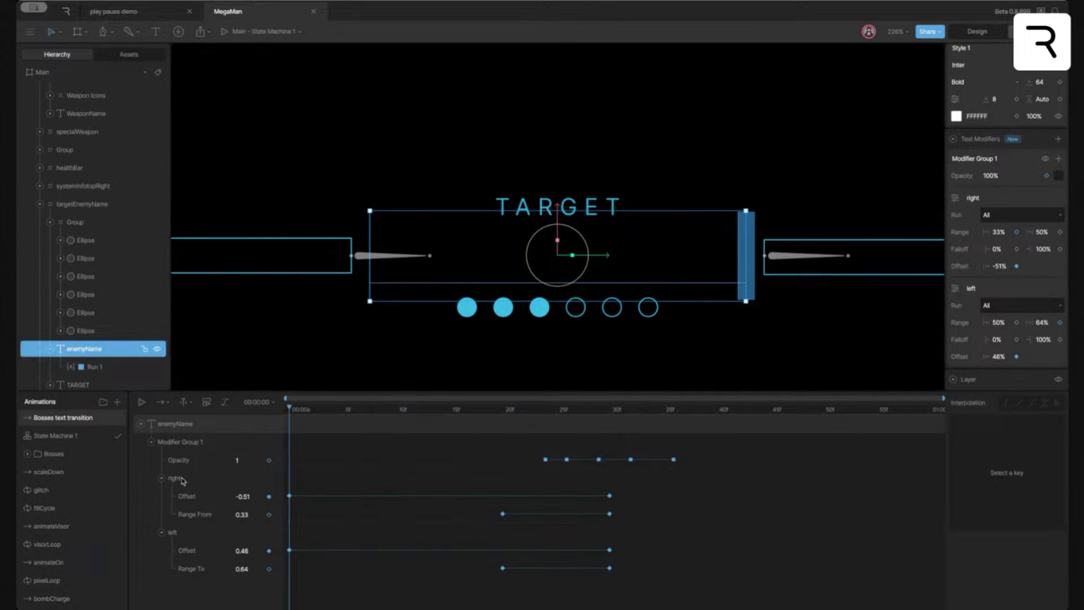
Scrub the opening of the Bosses text transition with enemyName deselected and again with its track selected, ending at the first frame
{"action": "left_click_drag", "start_coordinate": [301, 406], "coordinate": [276, 432]}
{"action": "left_click", "coordinate": [400, 297]}
{"action": "left_click_drag", "start_coordinate": [305, 411], "coordinate": [261, 433]}
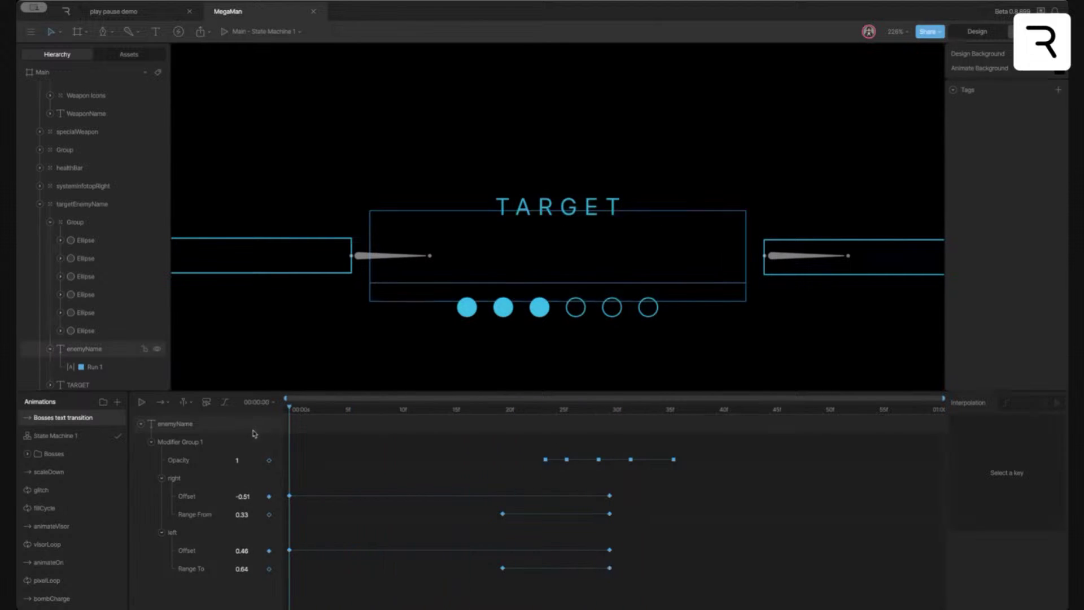
{"action": "left_click", "coordinate": [177, 424]}
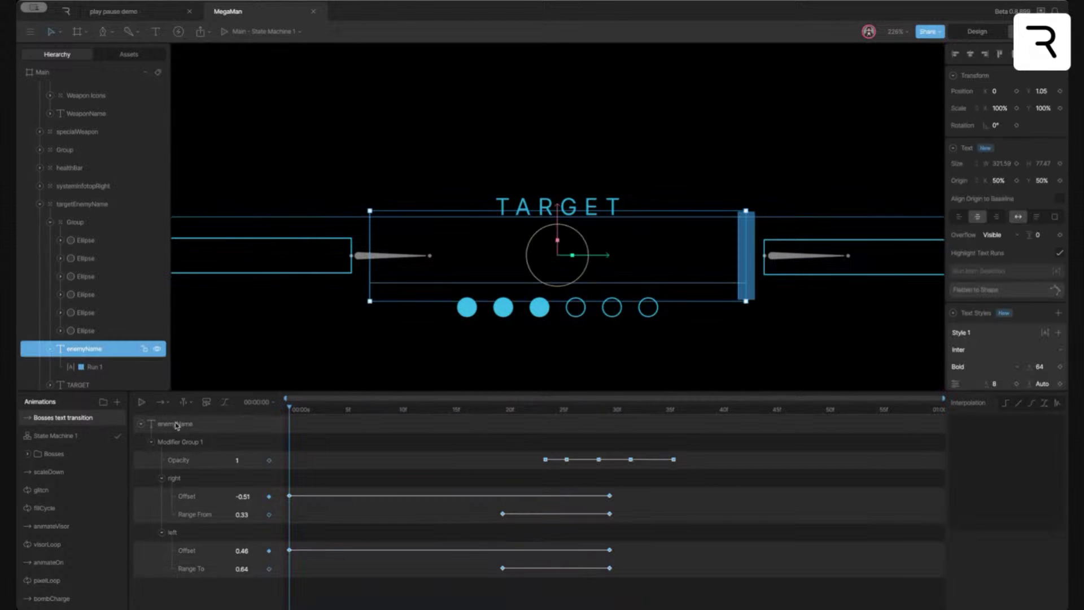
{"action": "left_click", "coordinate": [329, 411]}
{"action": "left_click_drag", "start_coordinate": [329, 415], "coordinate": [279, 458]}
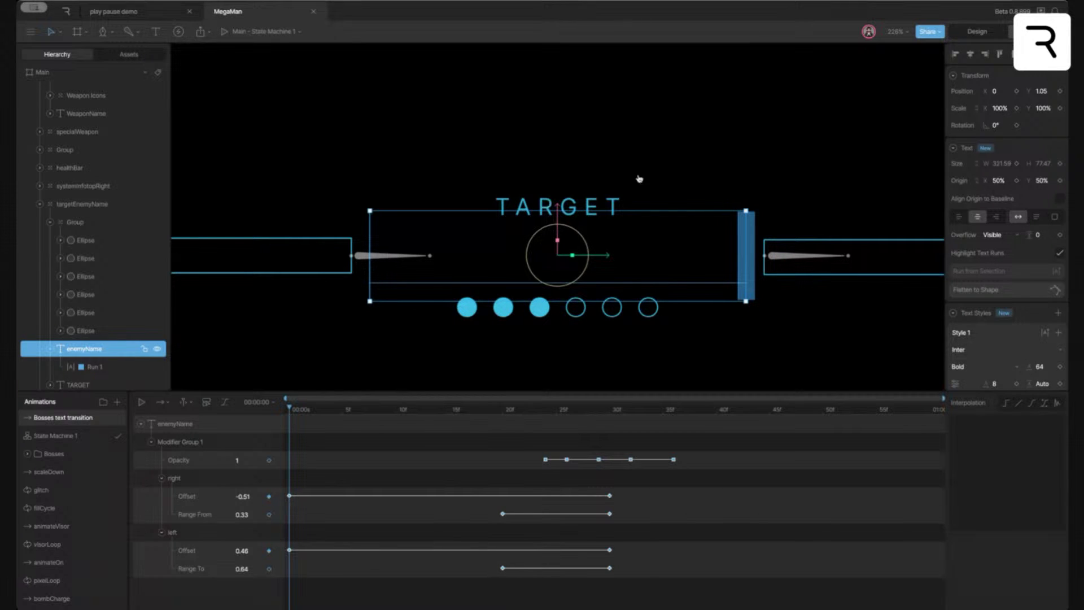
Inspect the right range's Text Modifier Range settings, including its falloff interpolation, and review the left range's values
{"action": "scroll", "coordinate": [1033, 350], "scroll_direction": "down", "scroll_amount": 5}
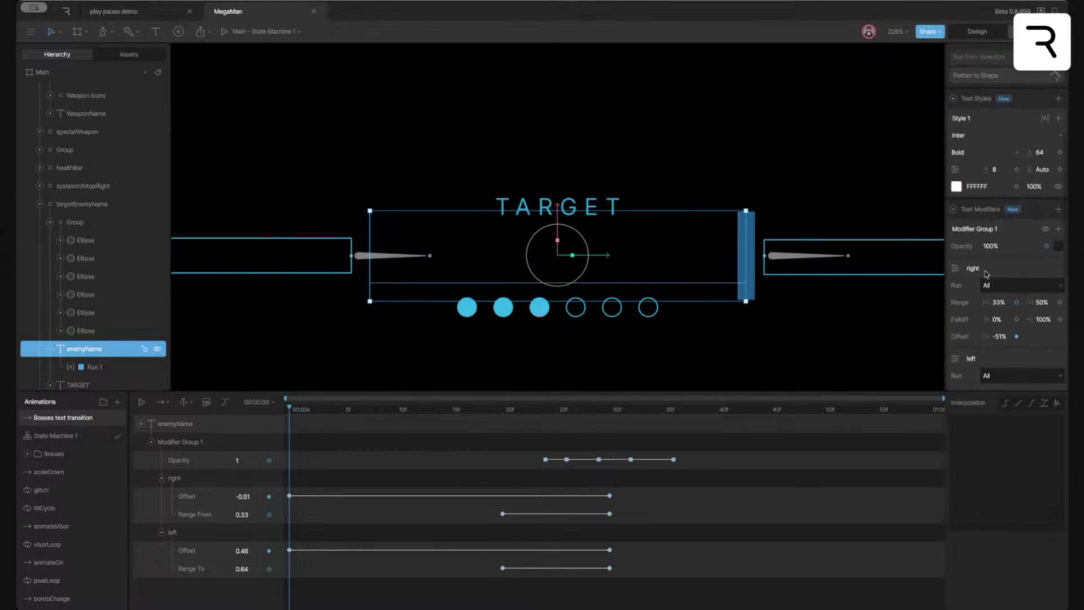
{"action": "left_click", "coordinate": [955, 265]}
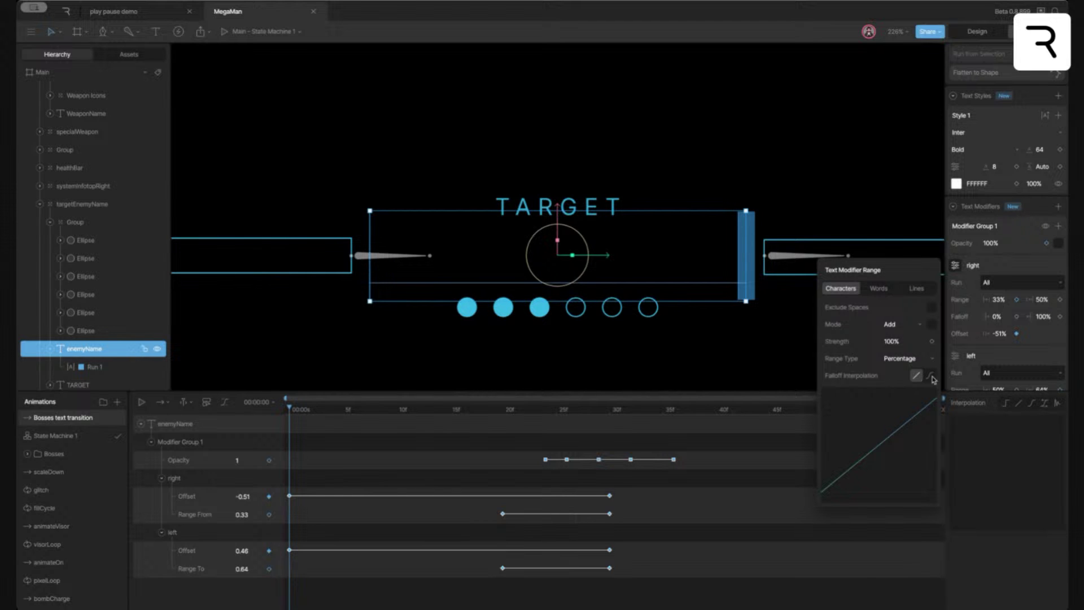
{"action": "left_click", "coordinate": [958, 268]}
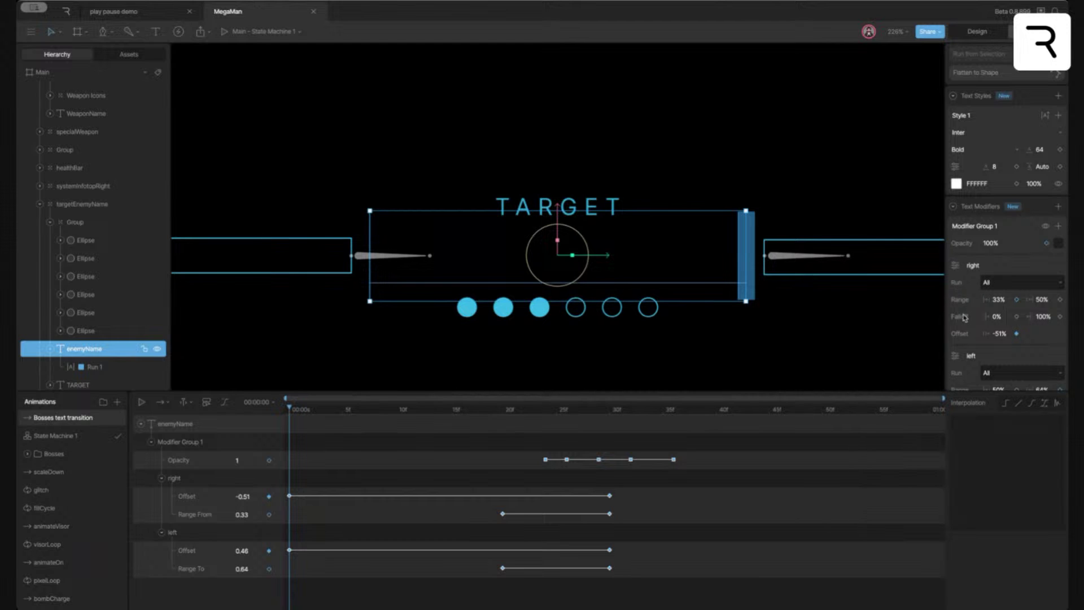
{"action": "scroll", "coordinate": [1016, 316], "scroll_direction": "down", "scroll_amount": 3}
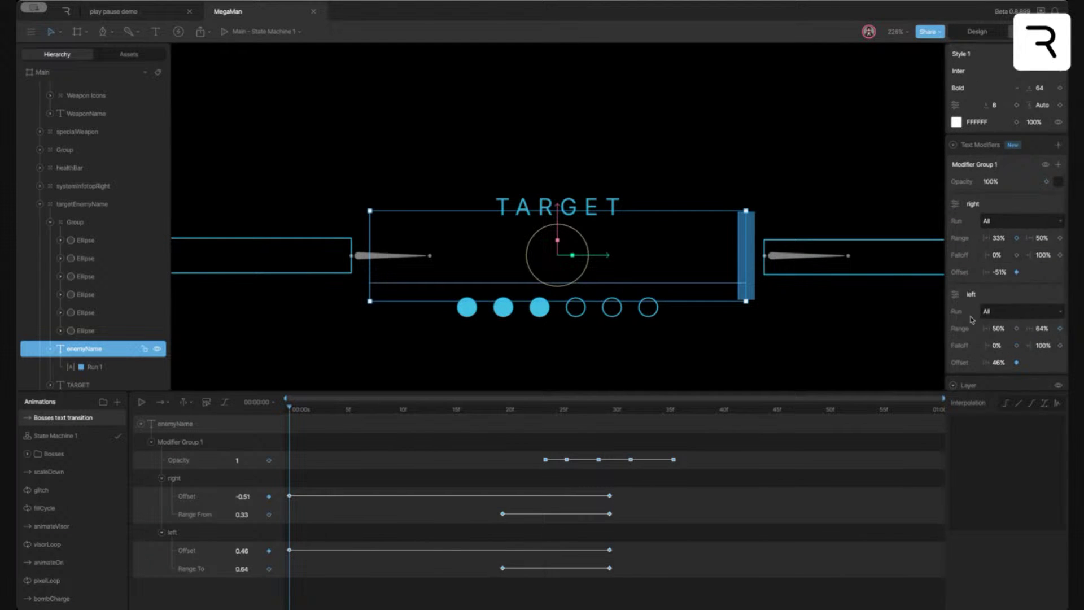
Play the Bosses text transition, scrub back to its start, and preview it zoomed out with nothing selected
{"action": "key", "text": "space"}
{"action": "left_click_drag", "start_coordinate": [290, 410], "coordinate": [235, 438]}
{"action": "key", "text": "ctrl+minus"}
{"action": "left_click", "coordinate": [358, 362]}
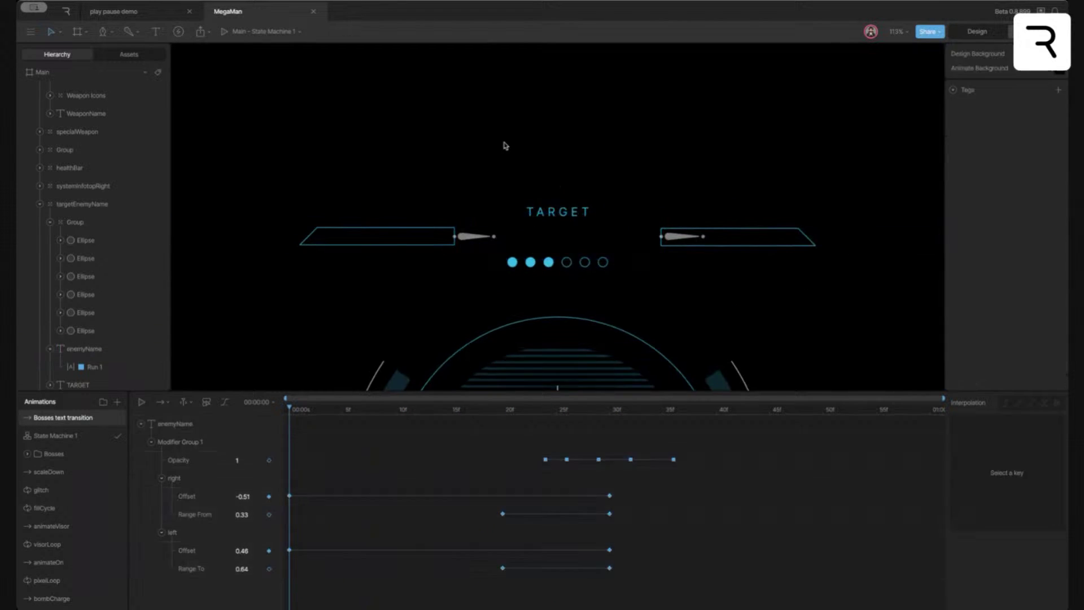
{"action": "mouse_move", "coordinate": [299, 409]}
{"action": "left_mouse_down"}
{"action": "mouse_move", "coordinate": [404, 408]}
{"action": "mouse_move", "coordinate": [300, 409]}
{"action": "left_mouse_up"}
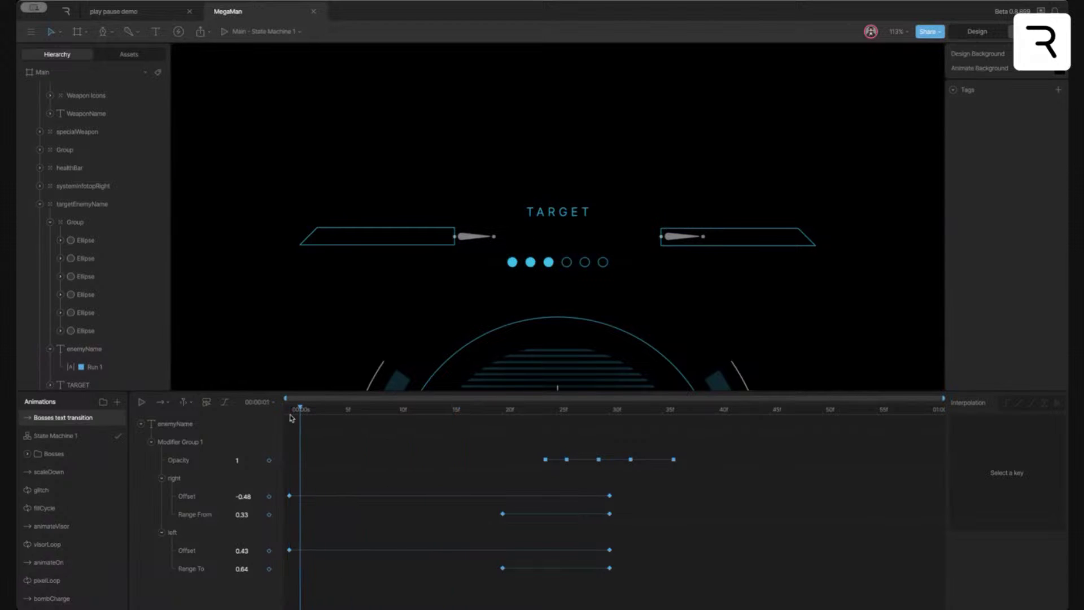
Select the WeaponName text below the weapon icon and open the weaponTransition animation
{"action": "scroll", "coordinate": [421, 252], "scroll_direction": "down", "scroll_amount": 5}
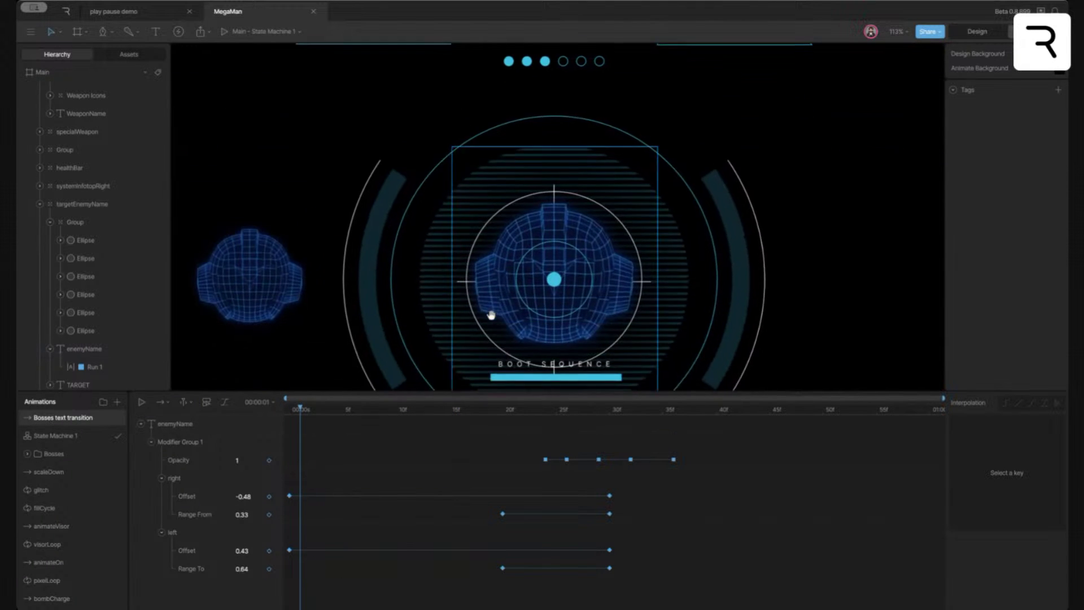
{"action": "scroll", "coordinate": [472, 230], "scroll_direction": "down", "scroll_amount": 5}
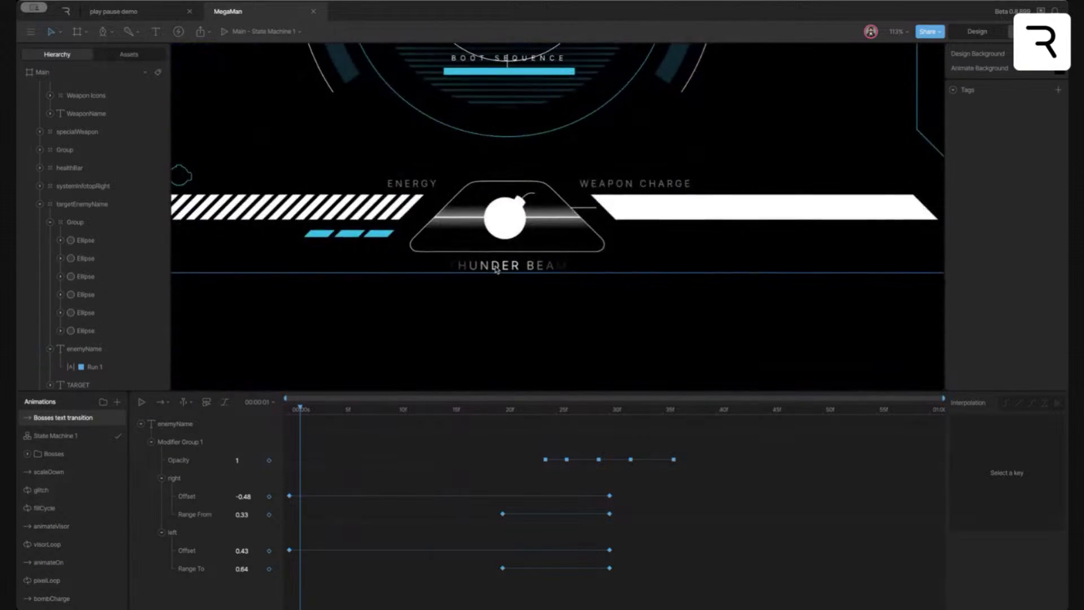
{"action": "left_click", "coordinate": [497, 269]}
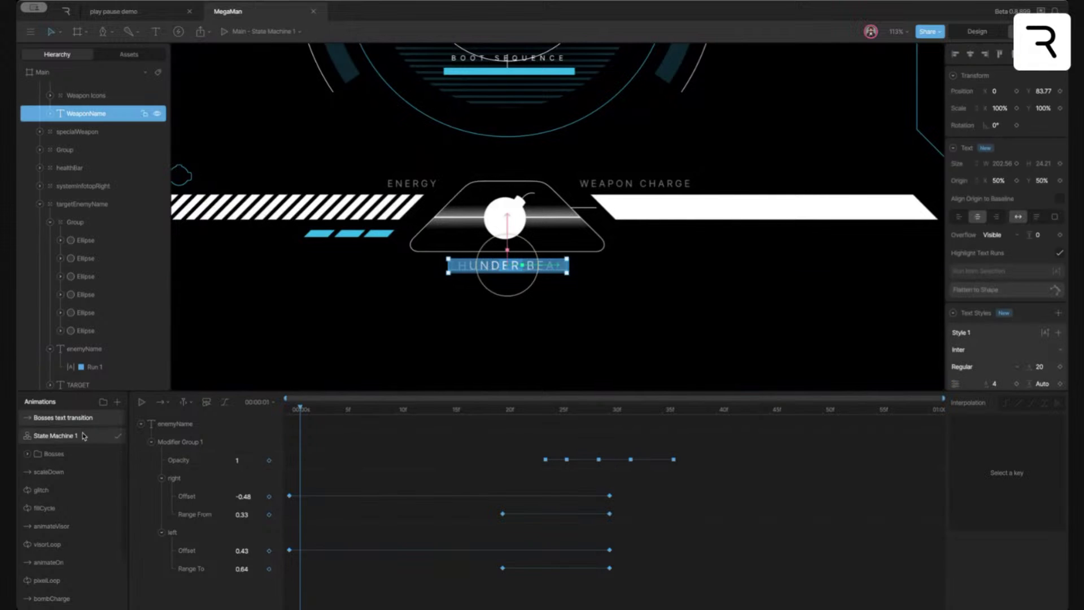
{"action": "scroll", "coordinate": [73, 471], "scroll_direction": "down", "scroll_amount": 2}
{"action": "scroll", "coordinate": [73, 471], "scroll_direction": "down", "scroll_amount": 1}
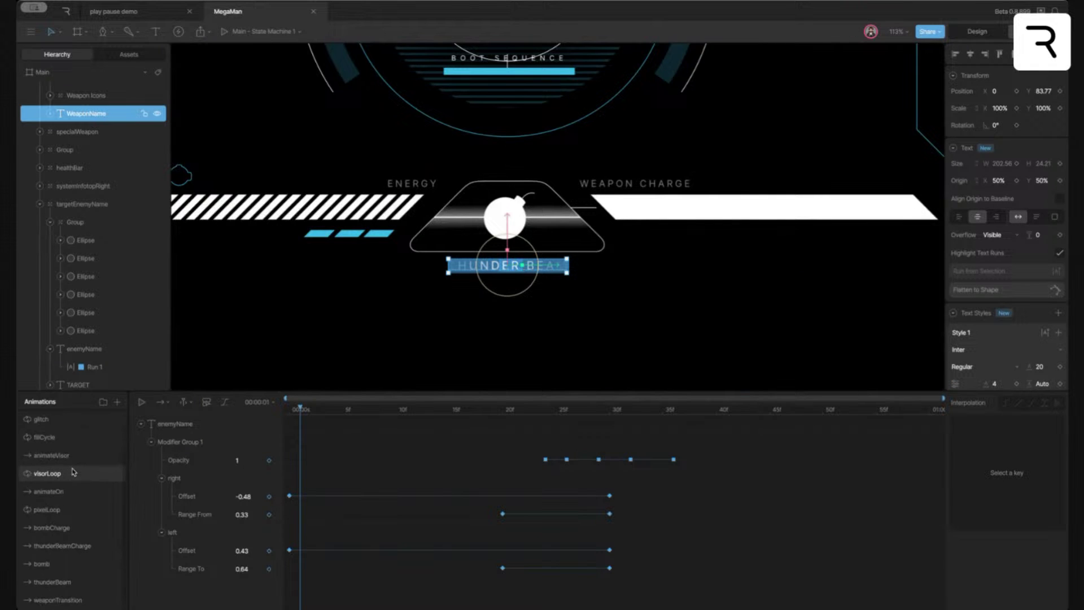
{"action": "left_click", "coordinate": [62, 601]}
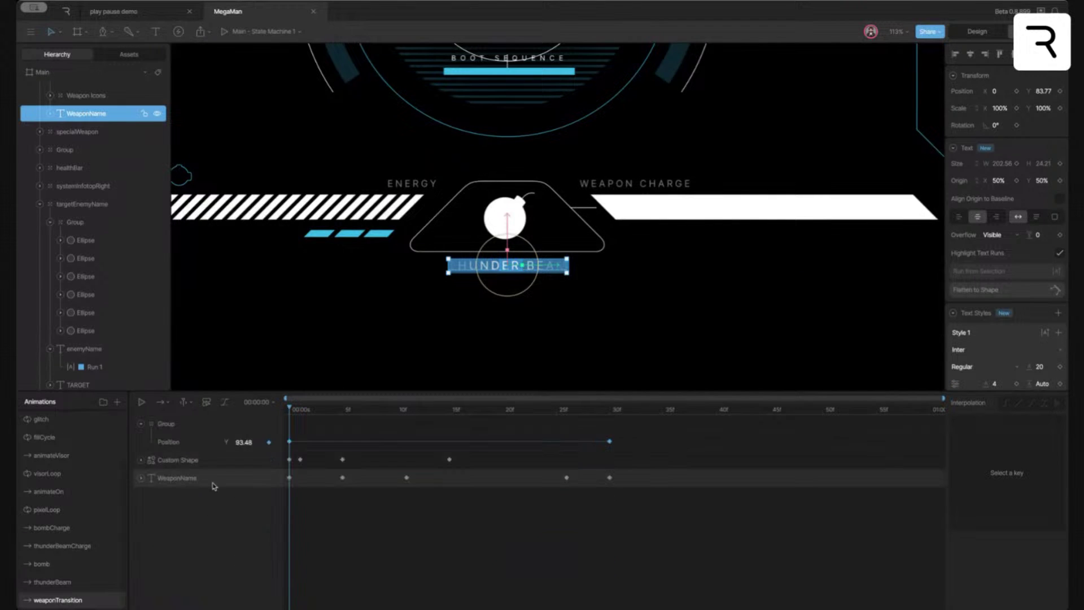
Expand WeaponName's Modifier Group 1 and Range 1 keys, and scrub the weaponTransition timeline to examine the text animation
{"action": "left_click", "coordinate": [141, 478]}
{"action": "left_click", "coordinate": [151, 496]}
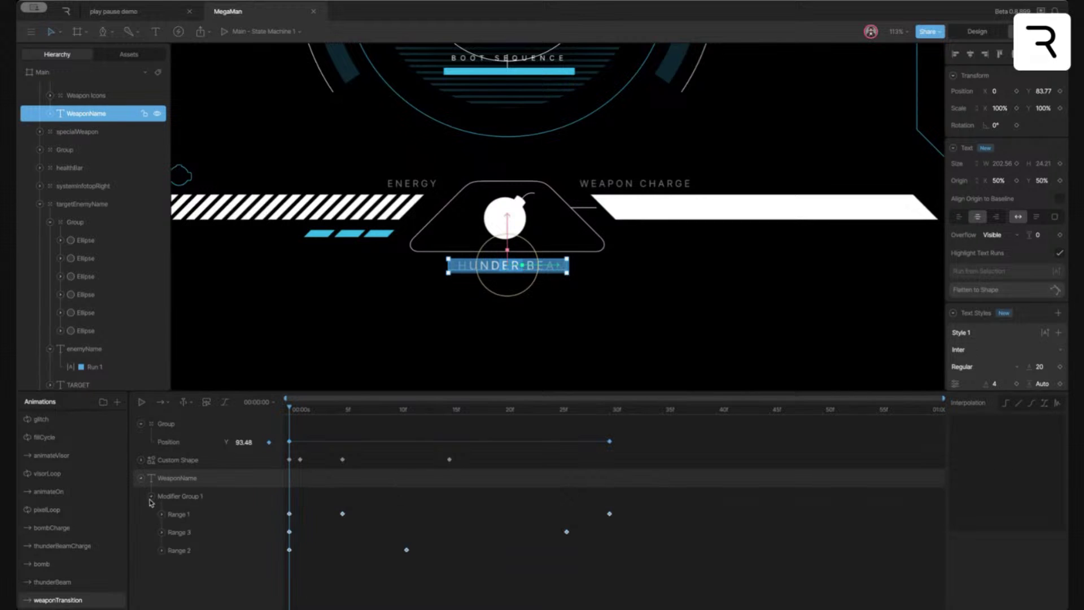
{"action": "left_click", "coordinate": [162, 514]}
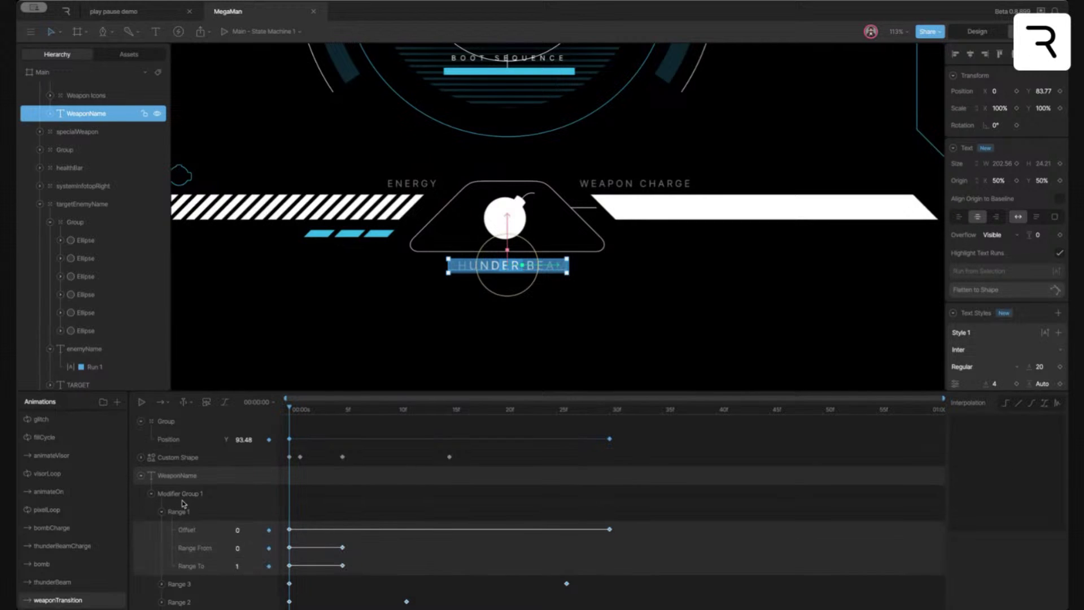
{"action": "left_click_drag", "start_coordinate": [297, 406], "coordinate": [222, 440]}
{"action": "left_click_drag", "start_coordinate": [290, 406], "coordinate": [181, 508]}
Inspect the Text Modifier Range settings of WeaponName's Range 1 and Range 2, and bring Range 3's values into view
{"action": "scroll", "coordinate": [1043, 316], "scroll_direction": "down", "scroll_amount": 6}
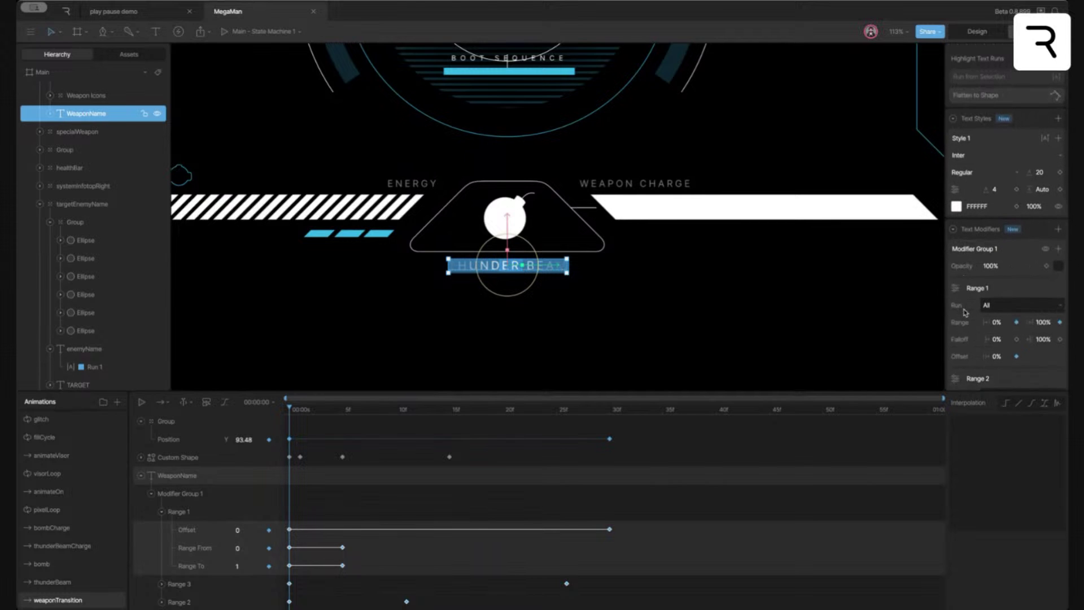
{"action": "left_click", "coordinate": [955, 287]}
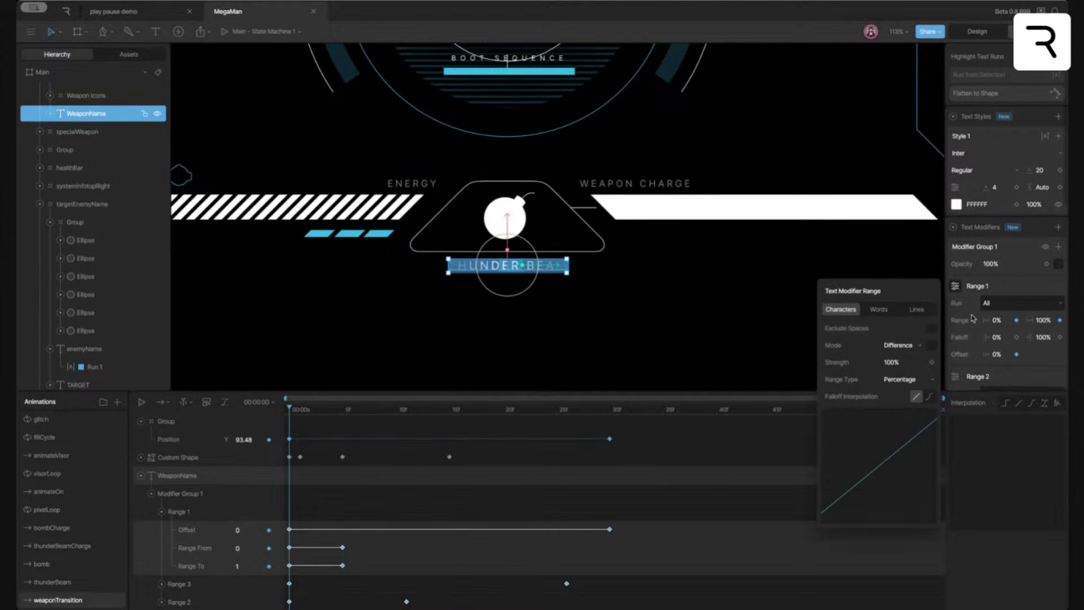
{"action": "left_click", "coordinate": [955, 287]}
{"action": "scroll", "coordinate": [955, 310], "scroll_direction": "down", "scroll_amount": 2}
{"action": "left_click", "coordinate": [955, 333]}
{"action": "left_click", "coordinate": [955, 333]}
{"action": "scroll", "coordinate": [954, 333], "scroll_direction": "down", "scroll_amount": 3}
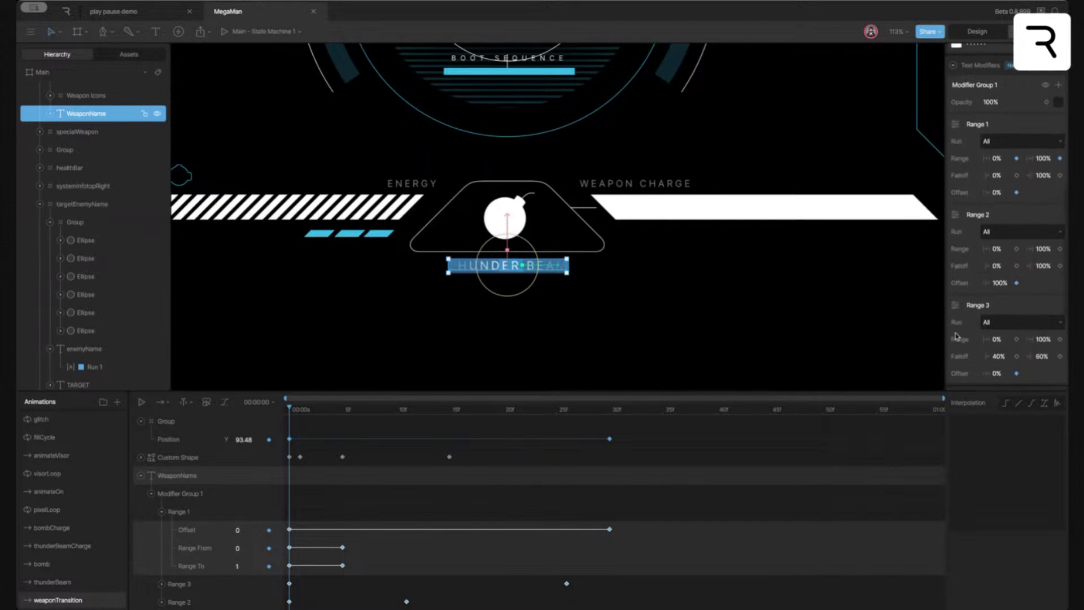
Inspect the Text Modifier Range settings of WeaponName's Range 3 and Range 1, including Range 1's available Mode options
{"action": "left_click", "coordinate": [955, 275]}
{"action": "left_click", "coordinate": [956, 276]}
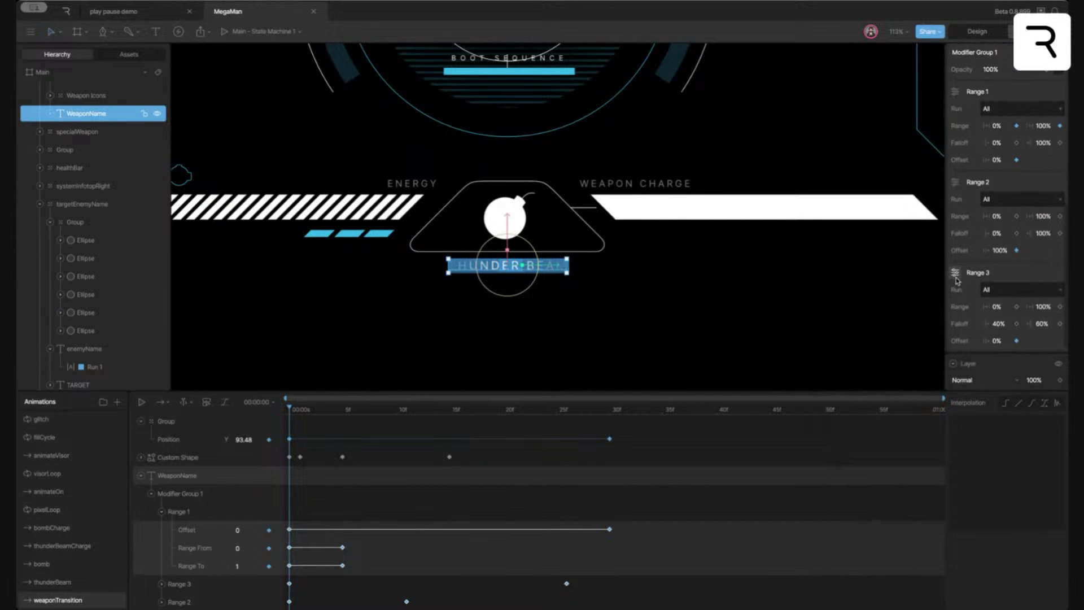
{"action": "scroll", "coordinate": [955, 271], "scroll_direction": "up", "scroll_amount": 5}
{"action": "left_click", "coordinate": [954, 262]}
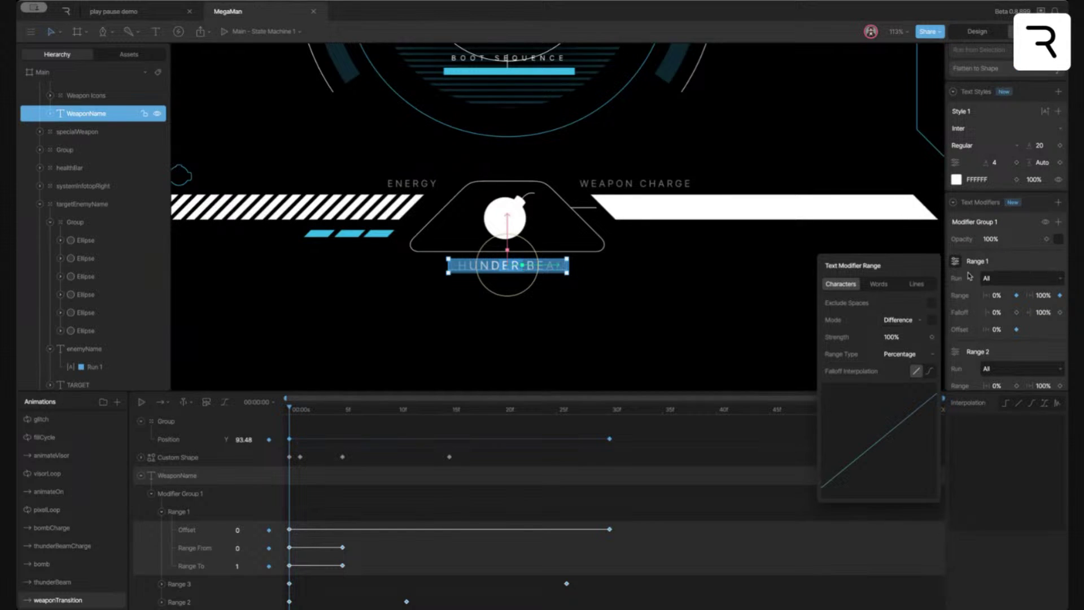
{"action": "scroll", "coordinate": [954, 271], "scroll_direction": "down", "scroll_amount": 3}
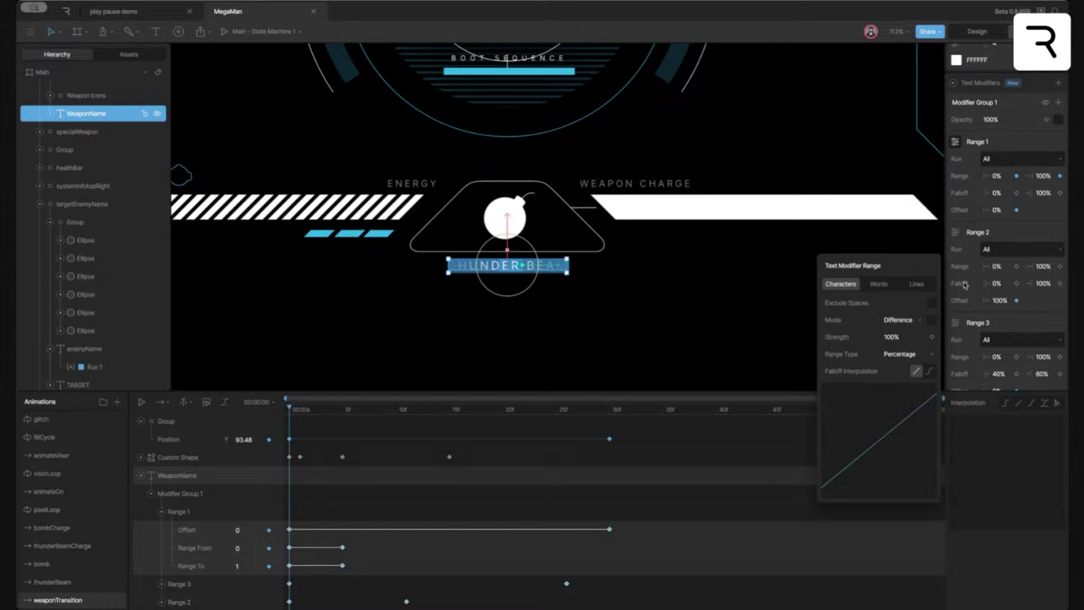
{"action": "left_click", "coordinate": [898, 320]}
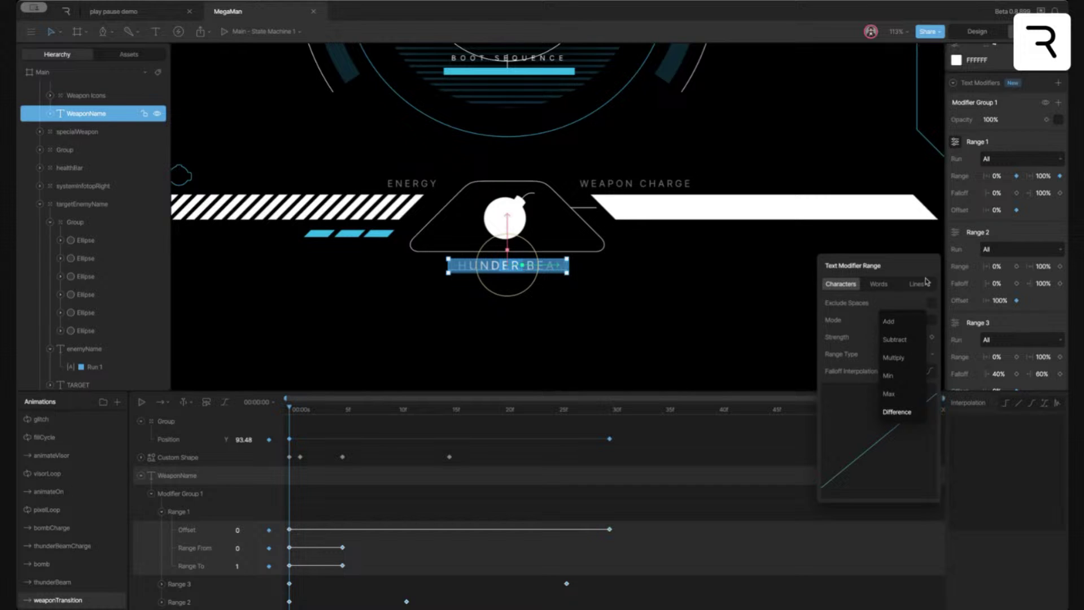
{"action": "left_click", "coordinate": [956, 145]}
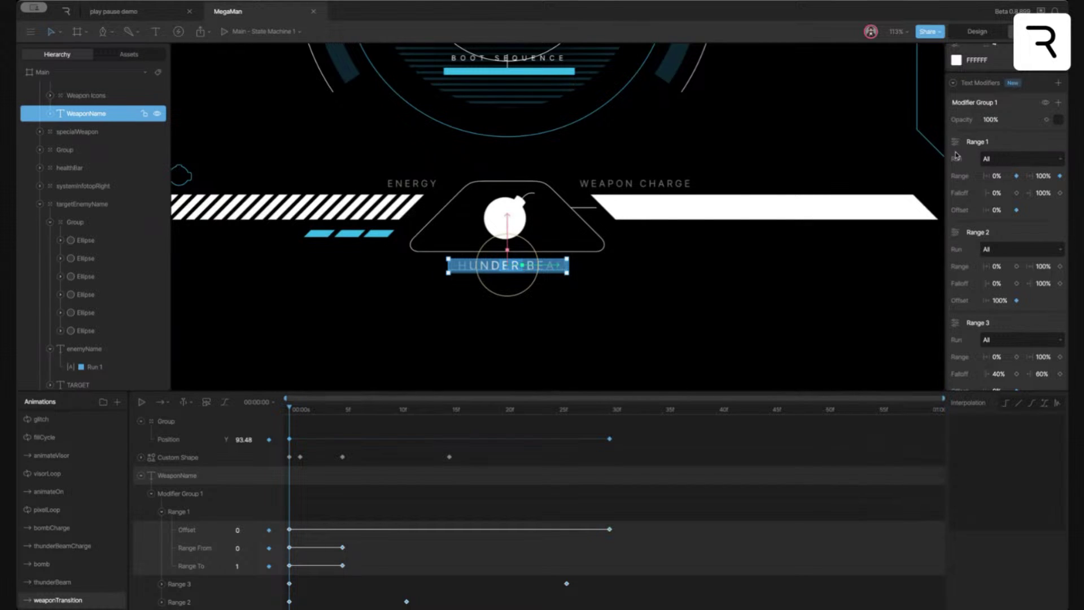
Scrub and play the weaponTransition animation with nothing selected, and return it to its start
{"action": "left_click_drag", "start_coordinate": [300, 411], "coordinate": [472, 413]}
{"action": "left_click", "coordinate": [520, 372]}
{"action": "key", "text": "space"}
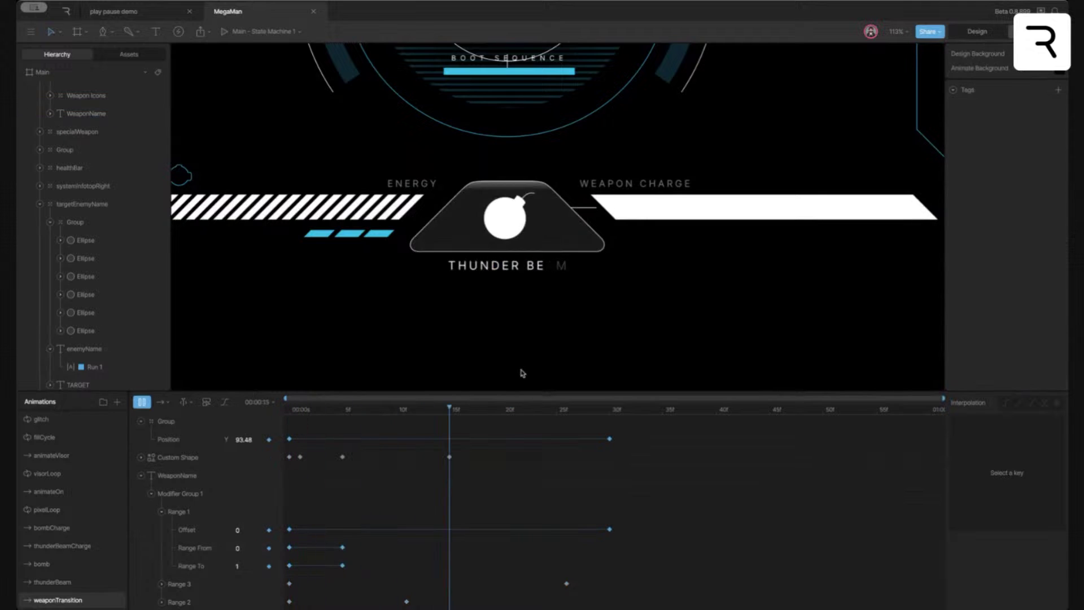
{"action": "mouse_move", "coordinate": [322, 411]}
{"action": "left_mouse_down"}
{"action": "mouse_move", "coordinate": [503, 418]}
{"action": "mouse_move", "coordinate": [322, 421]}
{"action": "left_mouse_up"}
{"action": "key", "text": "space"}
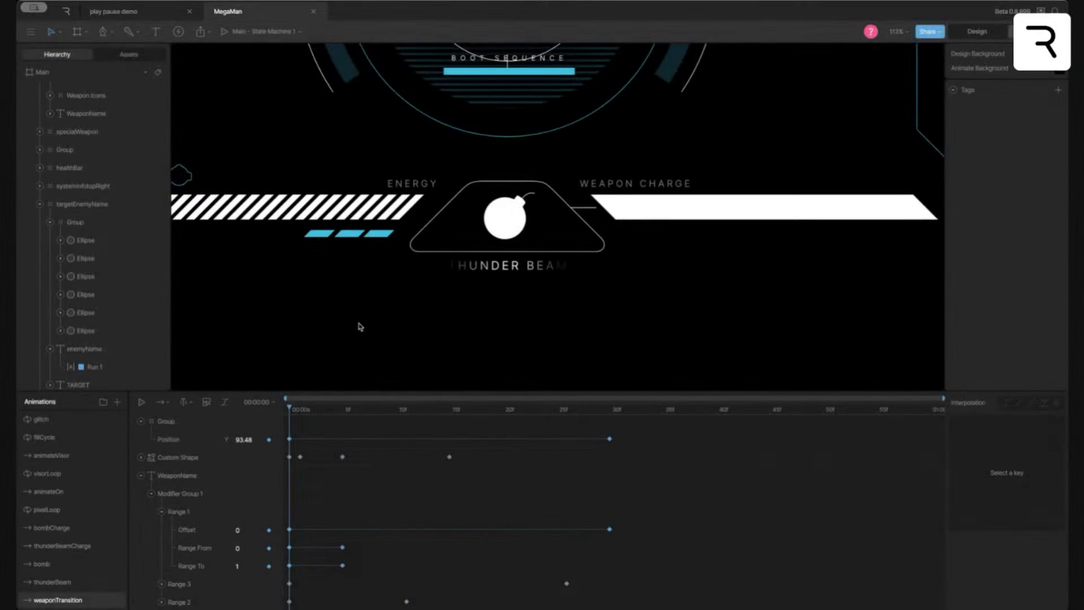
Show the file's assets, expand megamanTurnaround.psd, and select MegaMan_47.png to view its image settings
{"action": "left_click", "coordinate": [142, 59]}
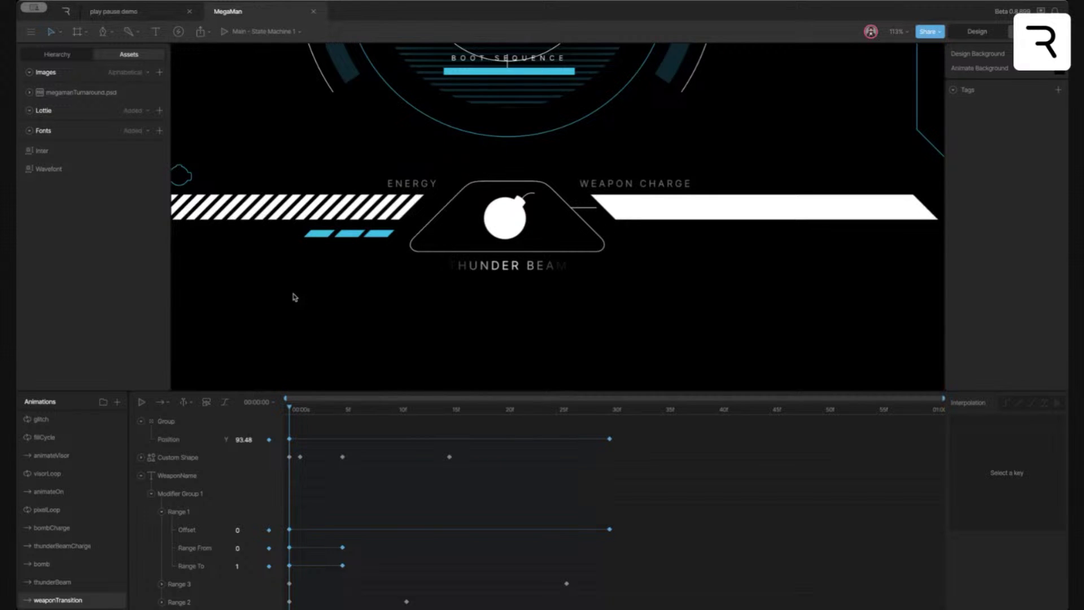
{"action": "left_click", "coordinate": [28, 92]}
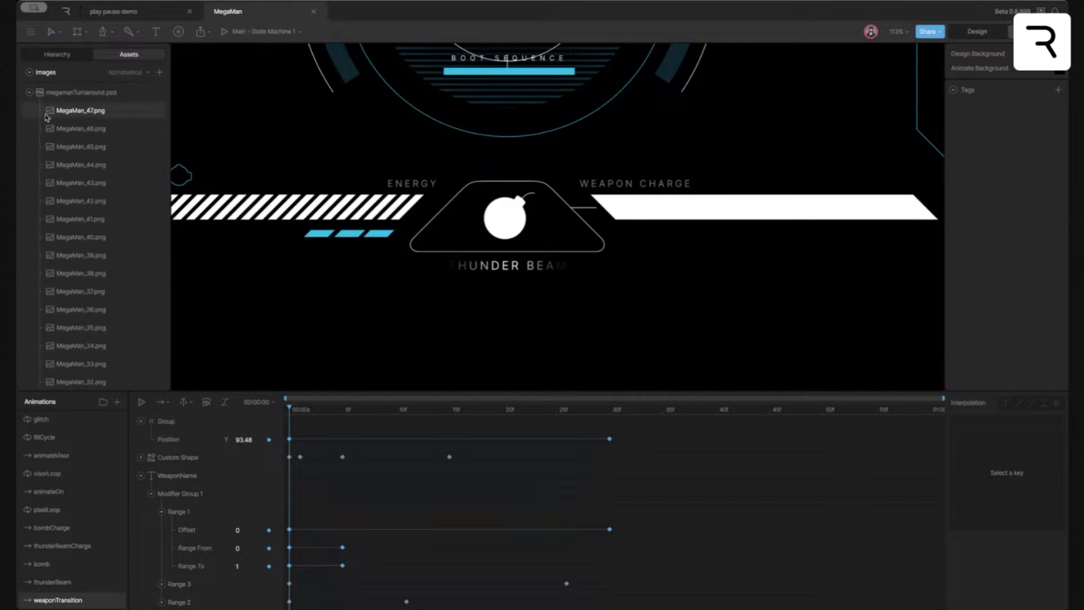
{"action": "left_click", "coordinate": [80, 110]}
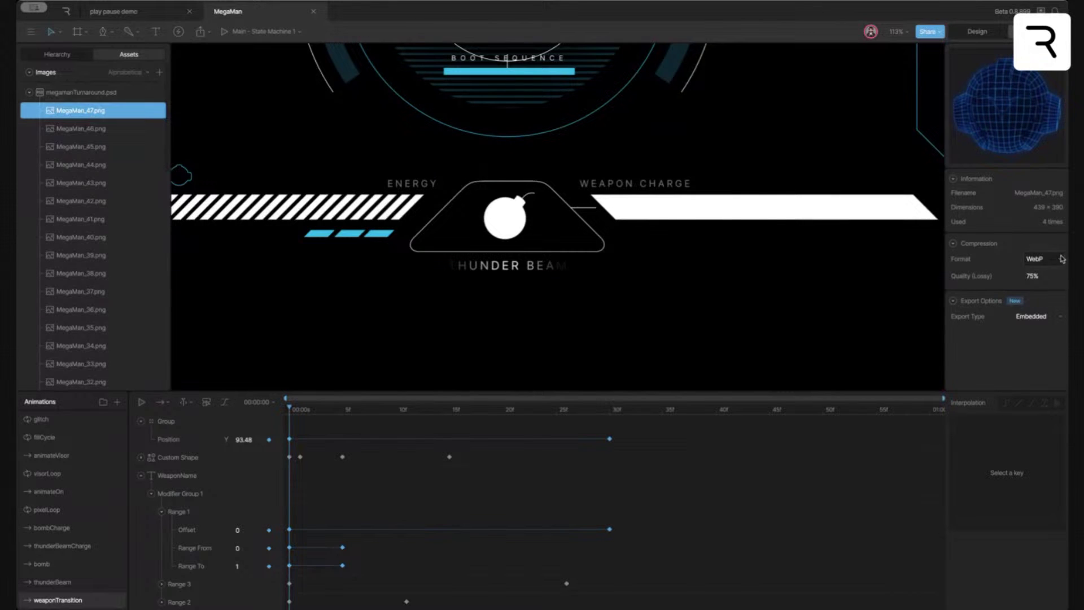
Try a lossy compression quality of 50% on MegaMan_47.png and discard the change
{"action": "left_click", "coordinate": [1038, 276]}
{"action": "type", "text": "50"}
{"action": "key", "text": "Return"}
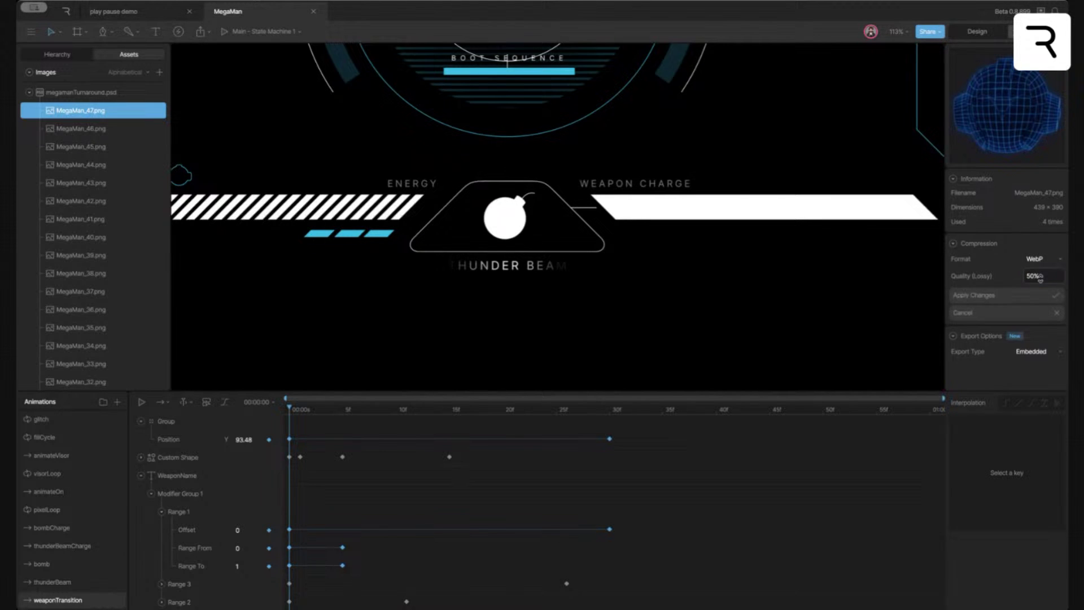
{"action": "left_click", "coordinate": [1007, 312]}
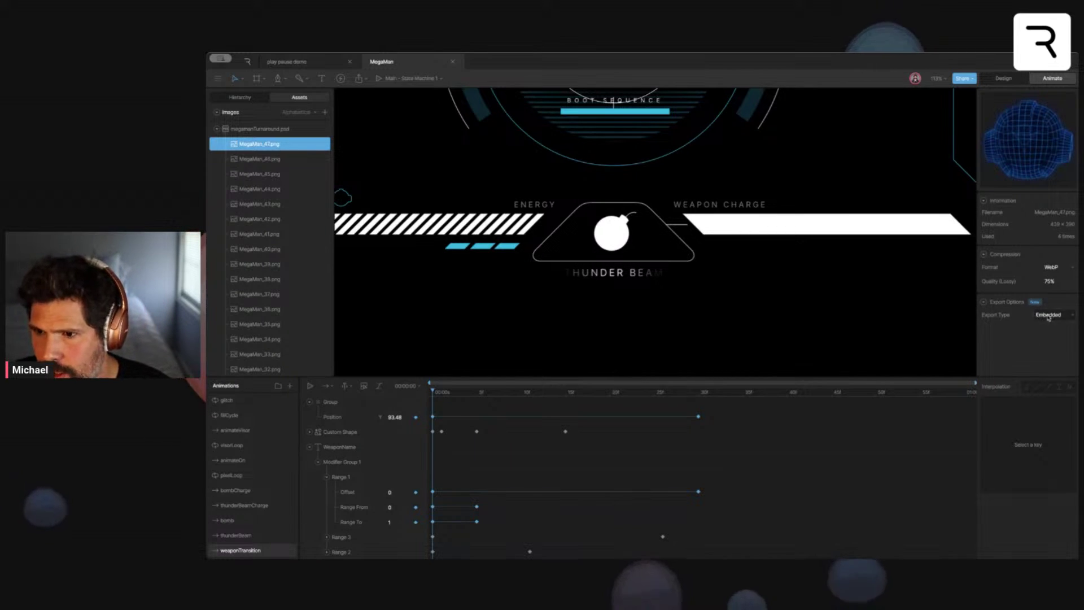
Review the Export Type choices for MegaMan_47.png, keeping it Embedded
{"action": "left_click", "coordinate": [1066, 317]}
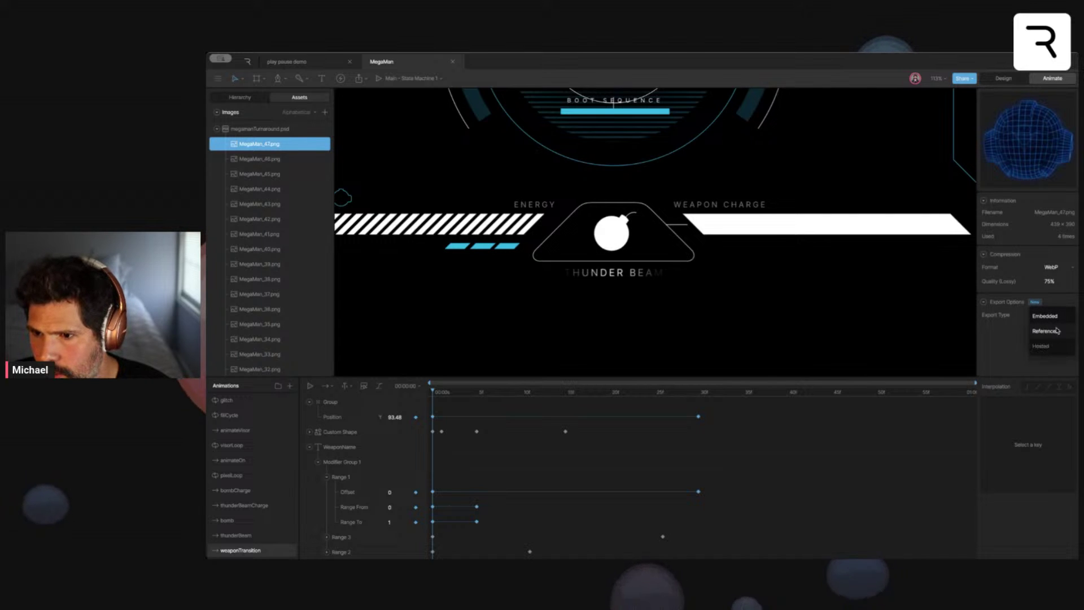
{"action": "left_click", "coordinate": [1043, 317]}
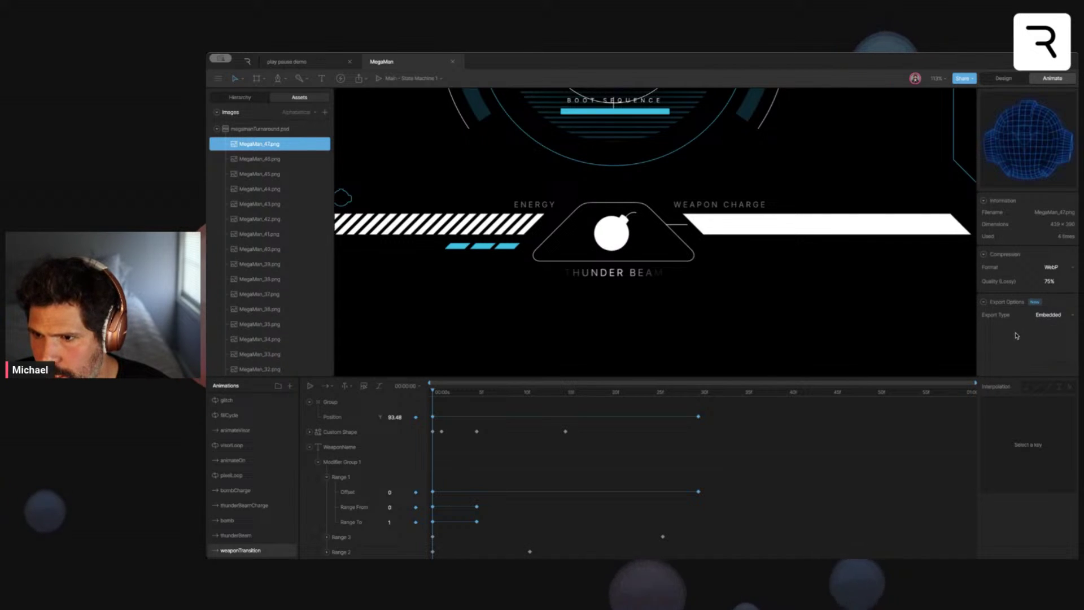
{"action": "left_click", "coordinate": [1043, 316]}
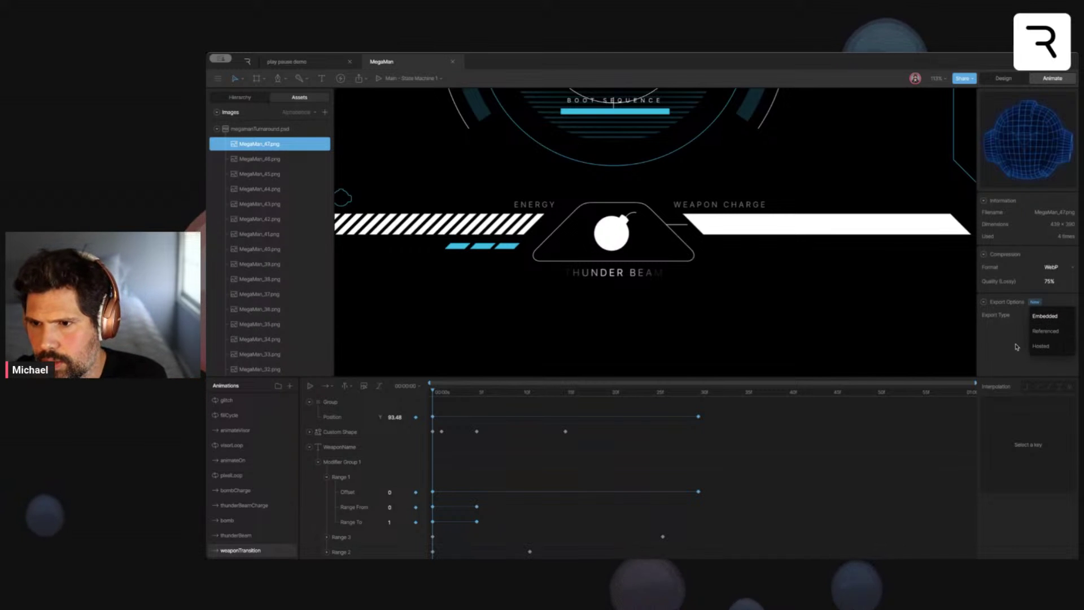
{"action": "left_click", "coordinate": [1015, 346]}
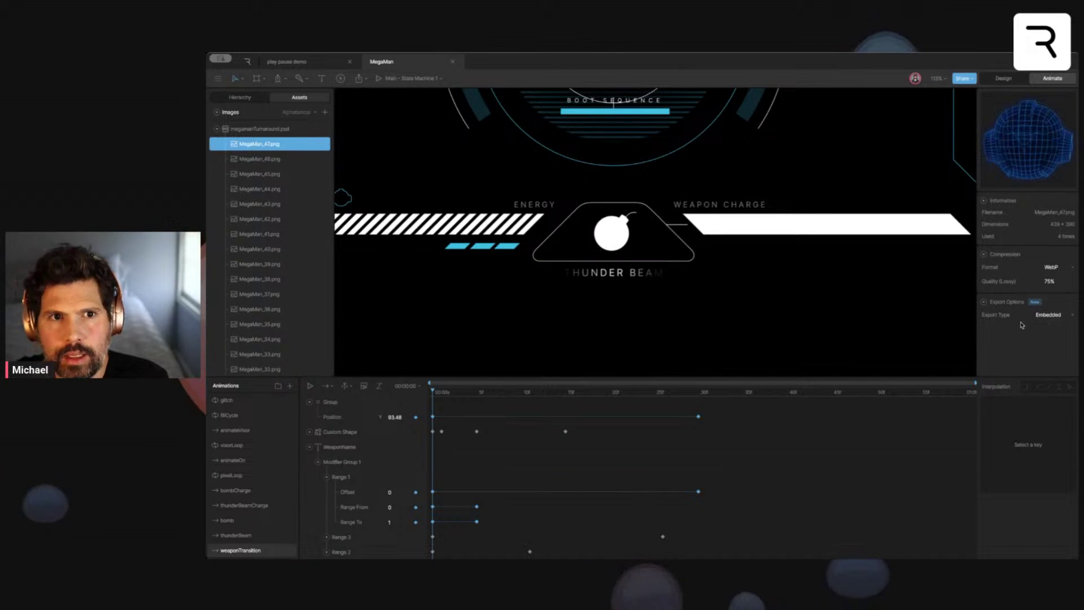
Deselect the image, bring the helmet into view, collapse megamanTurnaround.psd, and return to the object hierarchy
{"action": "left_click", "coordinate": [636, 337]}
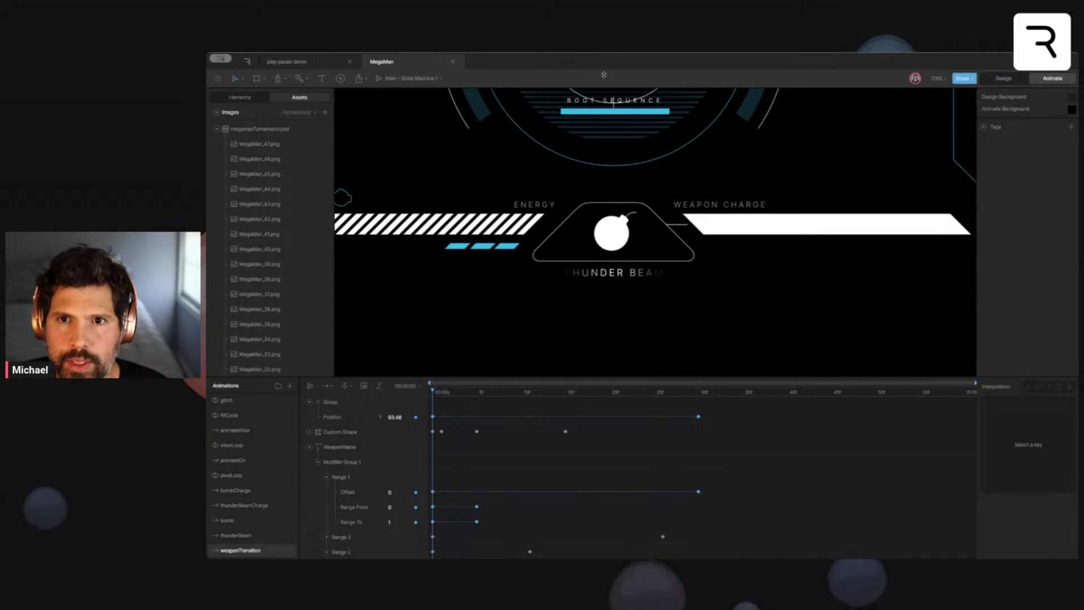
{"action": "scroll", "coordinate": [632, 145], "scroll_direction": "up", "scroll_amount": 8}
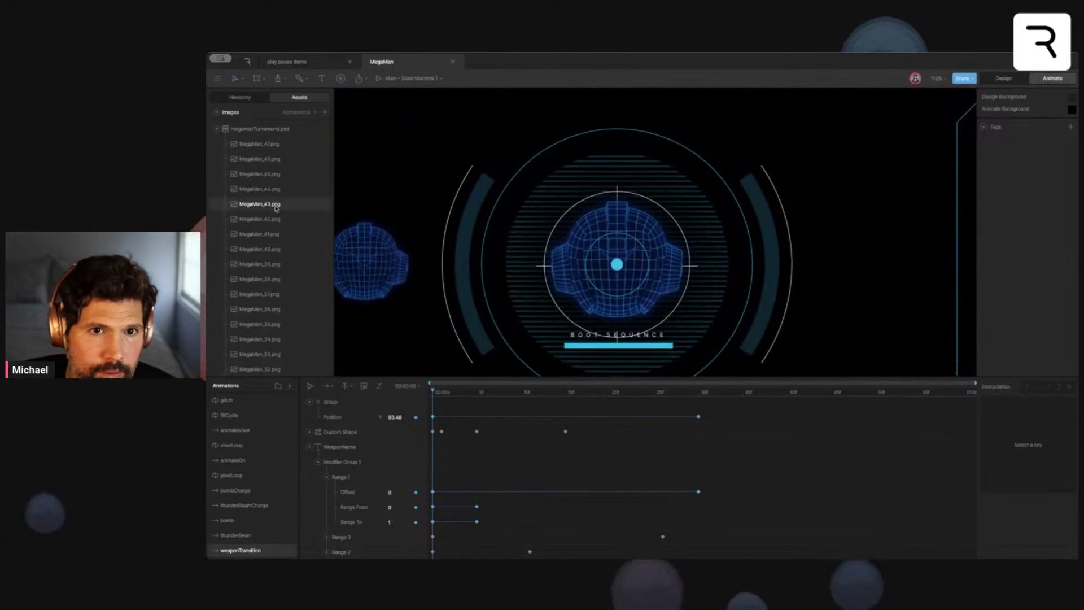
{"action": "left_click", "coordinate": [217, 130]}
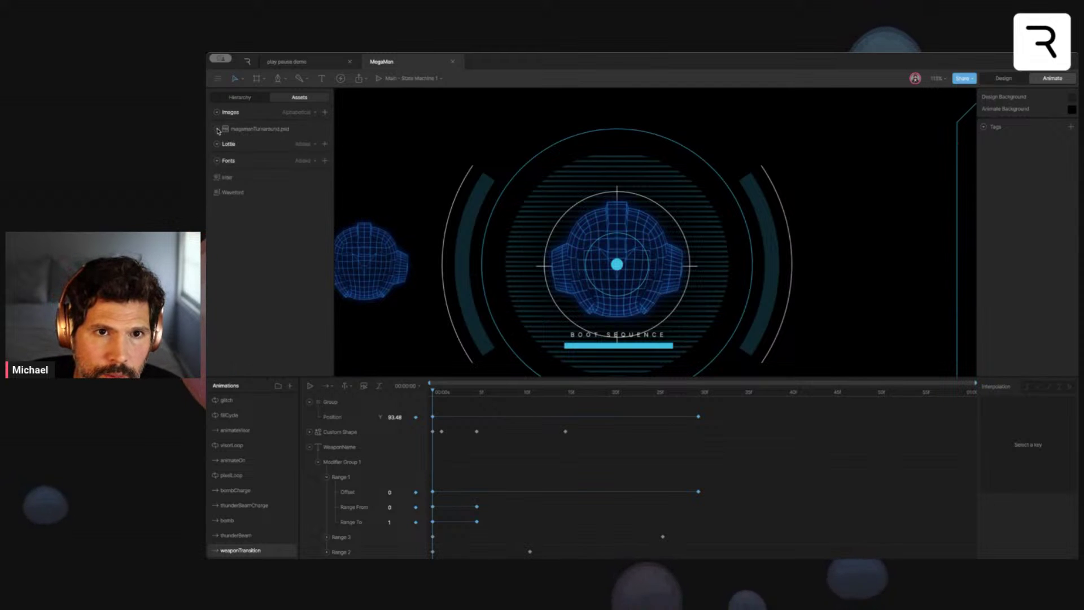
{"action": "left_click", "coordinate": [240, 98]}
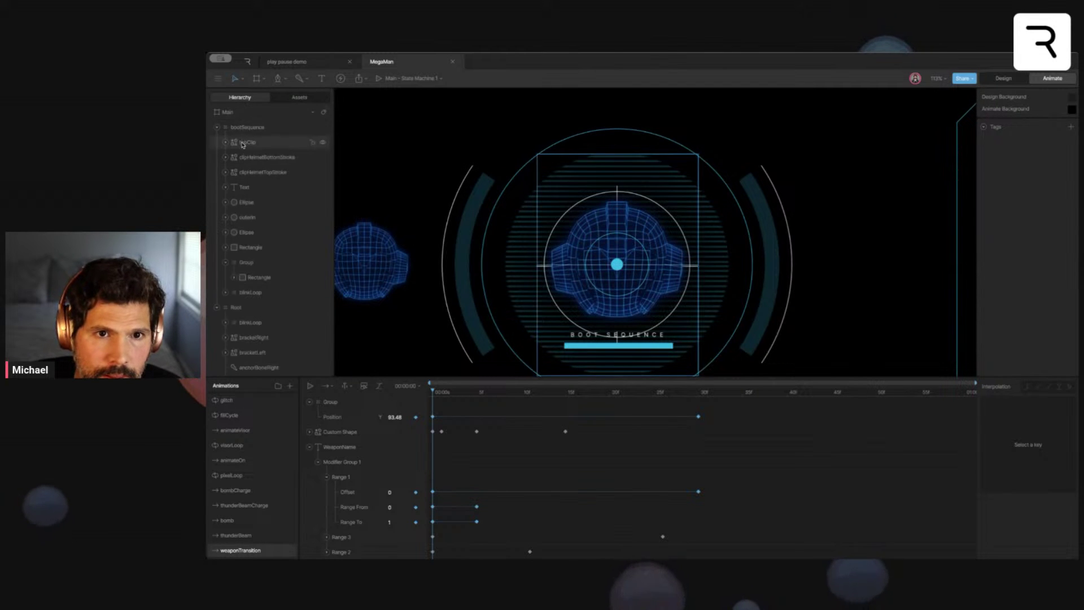
Open the glitch animation, play it over the helmet, and scrub back to about one second
{"action": "left_click", "coordinate": [250, 402]}
{"action": "left_click_drag", "start_coordinate": [511, 393], "coordinate": [474, 397]}
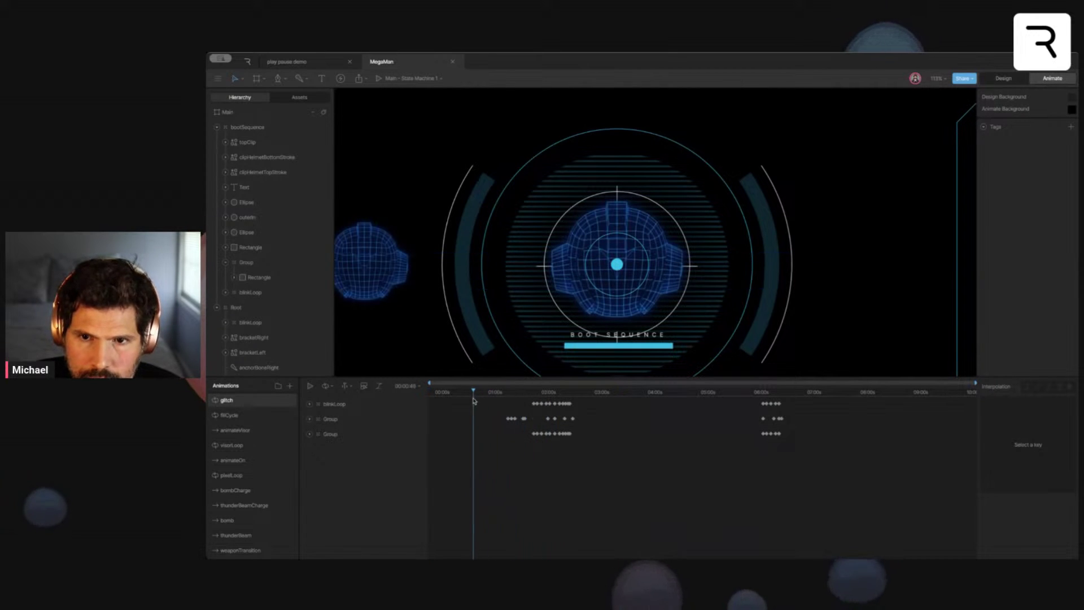
{"action": "key", "text": "space"}
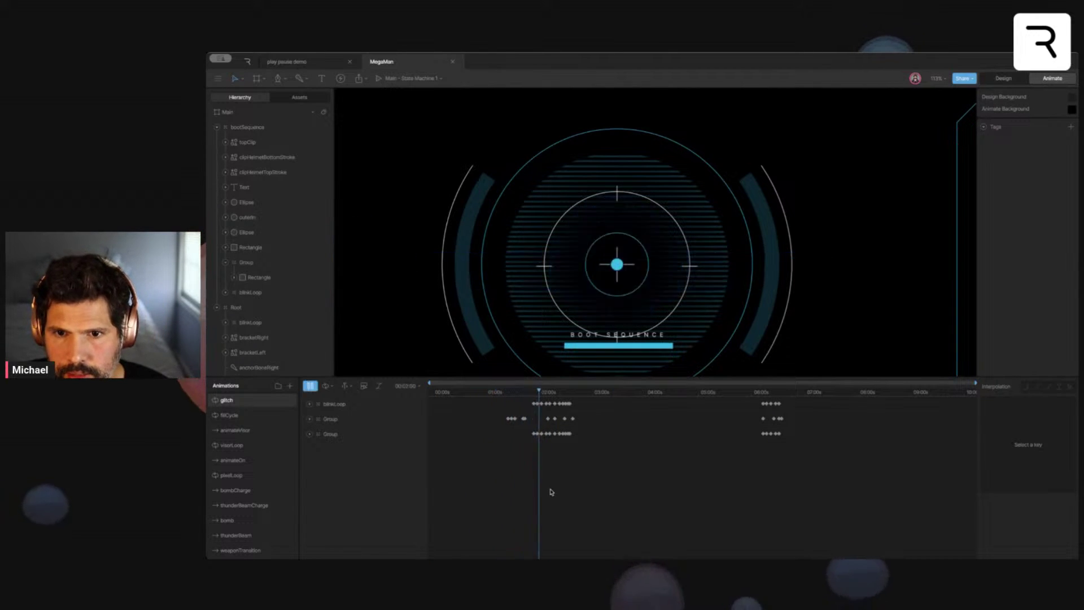
{"action": "left_click_drag", "start_coordinate": [556, 393], "coordinate": [493, 394]}
{"action": "key", "text": "space"}
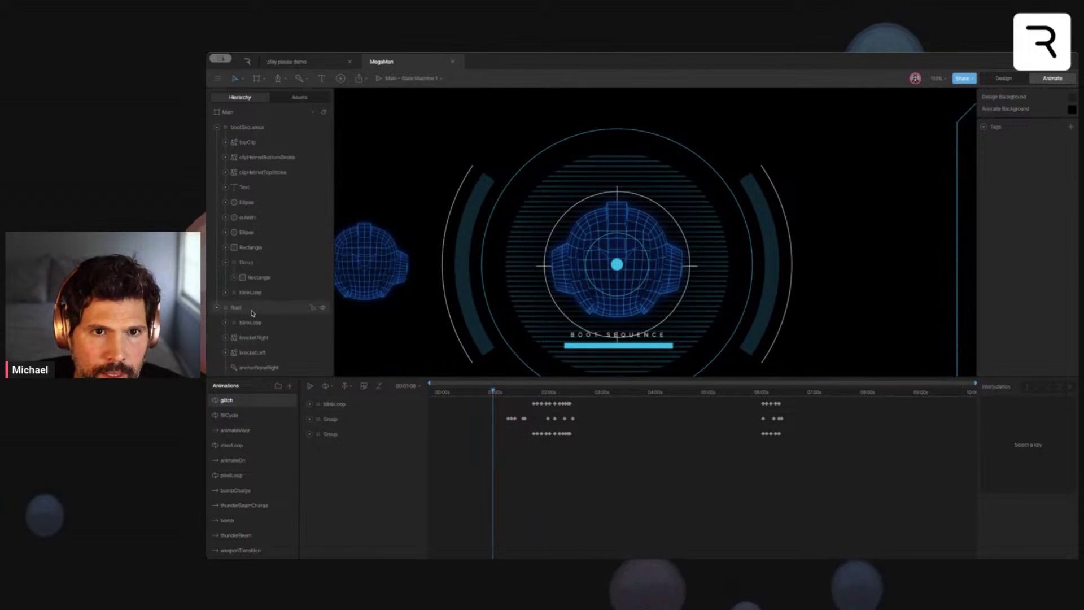
Hide the Root group to isolate the boot sequence helmet, and expand the blinkLoop group inside bootSequence
{"action": "left_click", "coordinate": [323, 308]}
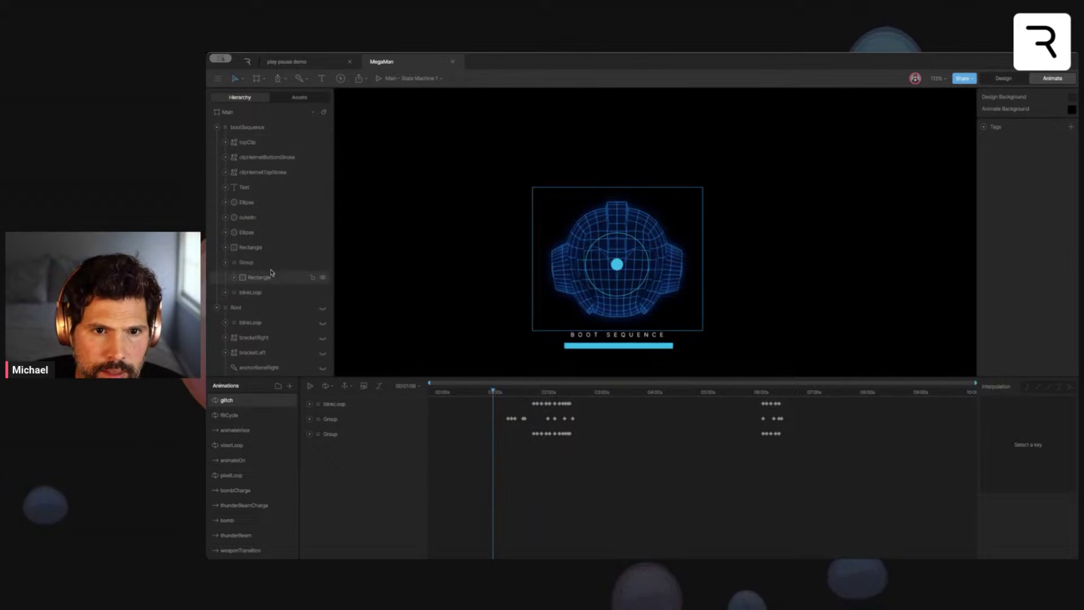
{"action": "left_click", "coordinate": [225, 292]}
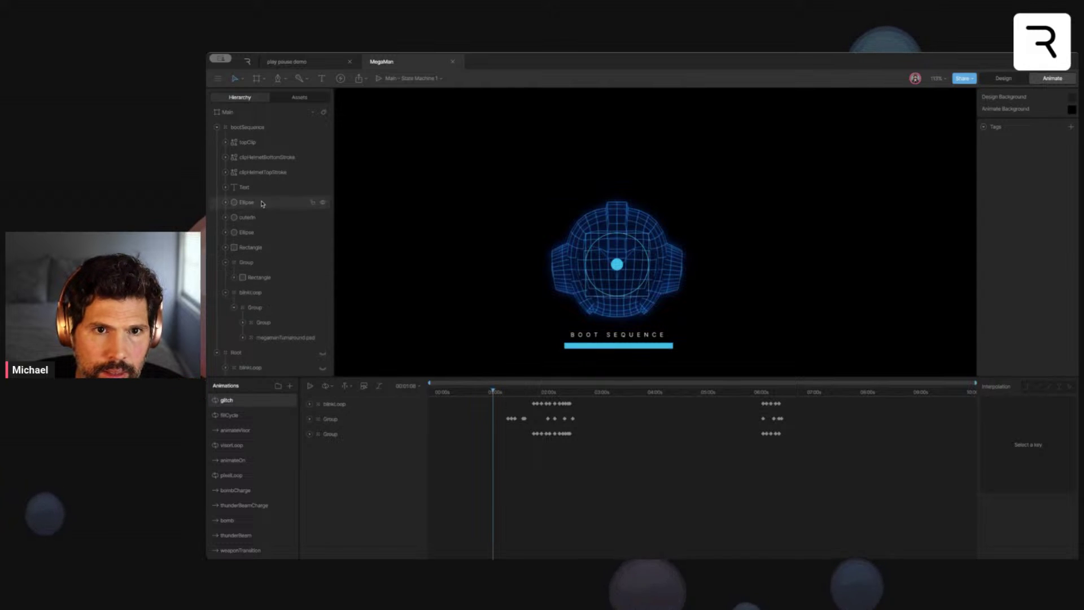
{"action": "left_click", "coordinate": [509, 392]}
{"action": "left_click_drag", "start_coordinate": [509, 392], "coordinate": [481, 393]}
{"action": "left_click", "coordinate": [322, 128]}
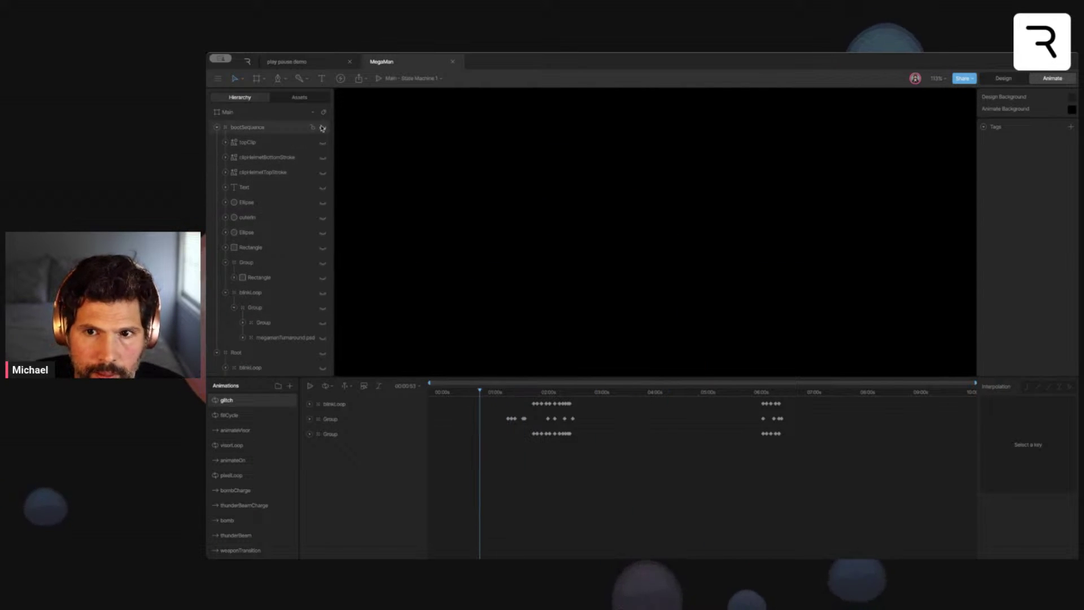
{"action": "left_click", "coordinate": [322, 128]}
Inspect blinkLoop's nested Group and megamanTurnaround.psd, expanding both and the clipped megamanTurnaround.psd copy inside the Group
{"action": "left_click", "coordinate": [263, 322]}
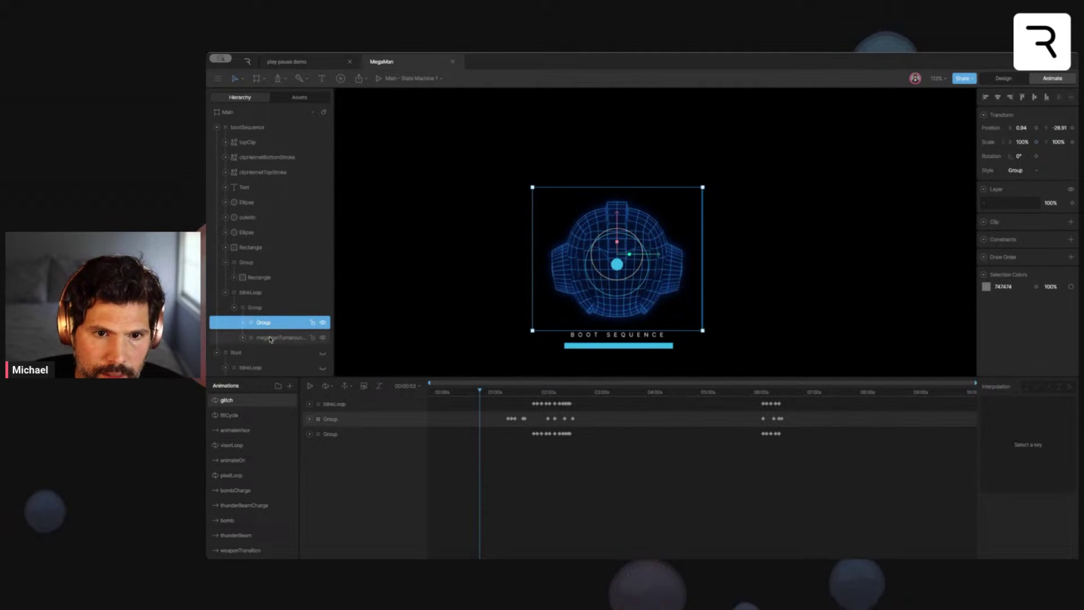
{"action": "left_click", "coordinate": [269, 337]}
{"action": "left_click", "coordinate": [476, 392]}
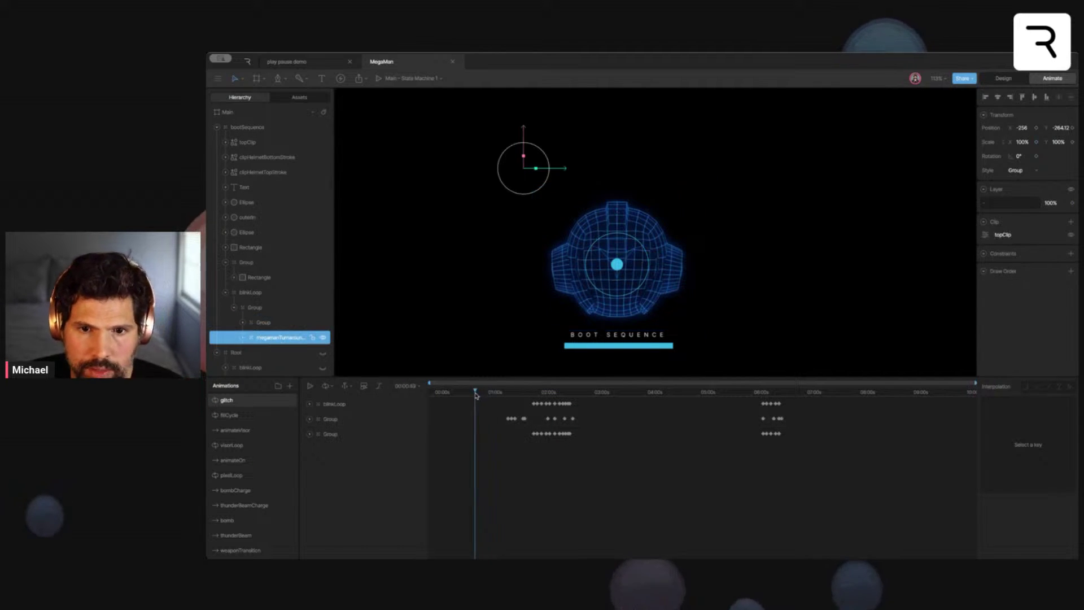
{"action": "left_click_drag", "start_coordinate": [476, 395], "coordinate": [474, 395]}
{"action": "left_click", "coordinate": [242, 338]}
{"action": "scroll", "coordinate": [271, 339], "scroll_direction": "down", "scroll_amount": 3}
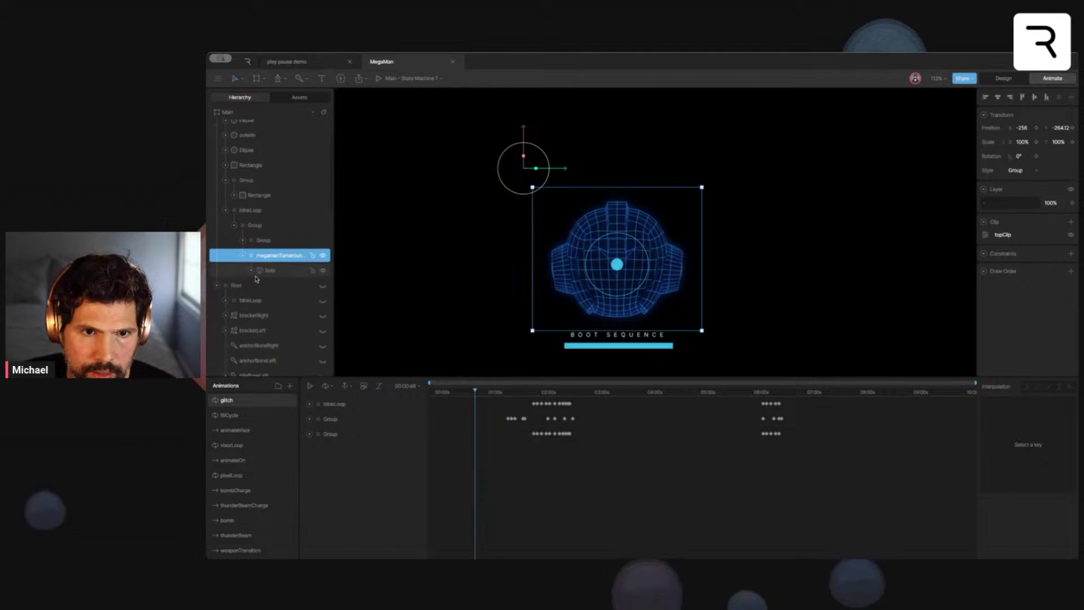
{"action": "left_click", "coordinate": [242, 237]}
{"action": "left_click", "coordinate": [286, 269]}
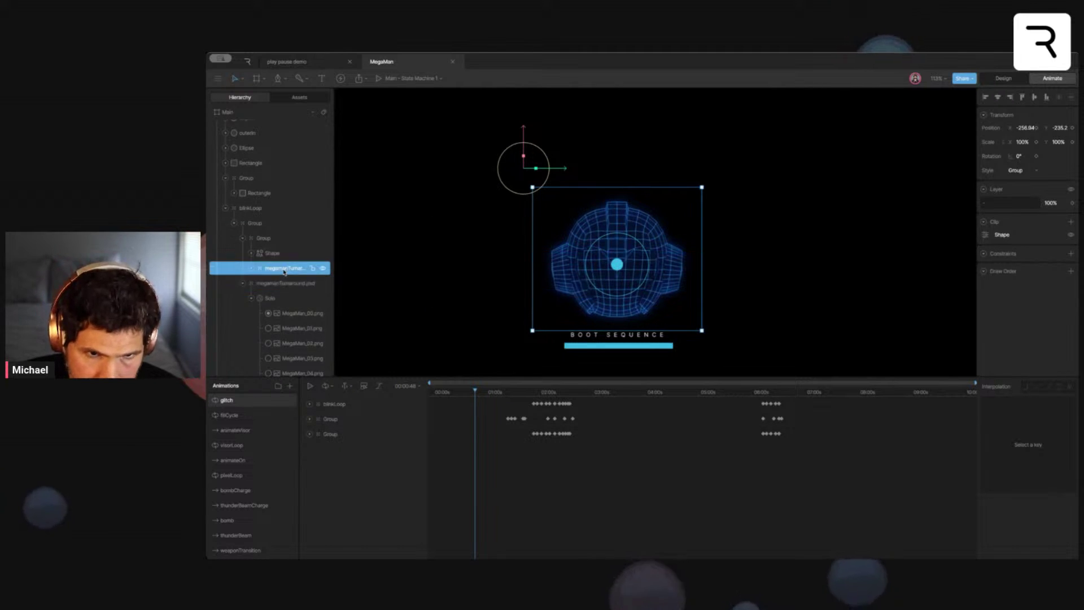
{"action": "left_click", "coordinate": [252, 269]}
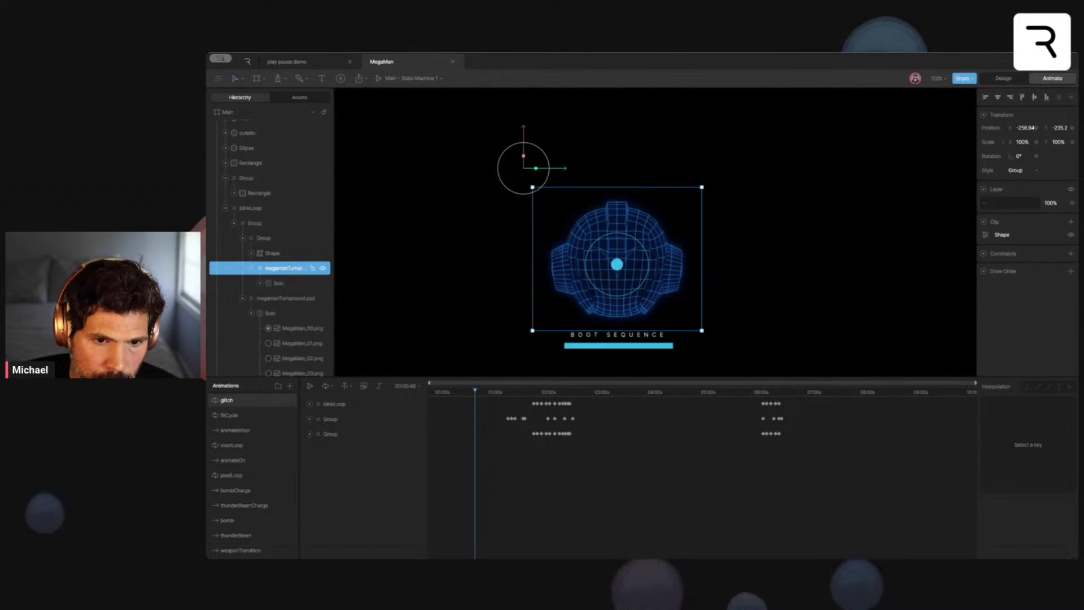
Open the visorLoop animation, play the helmet turnaround, and stop it
{"action": "left_click", "coordinate": [240, 434]}
{"action": "left_click", "coordinate": [243, 448]}
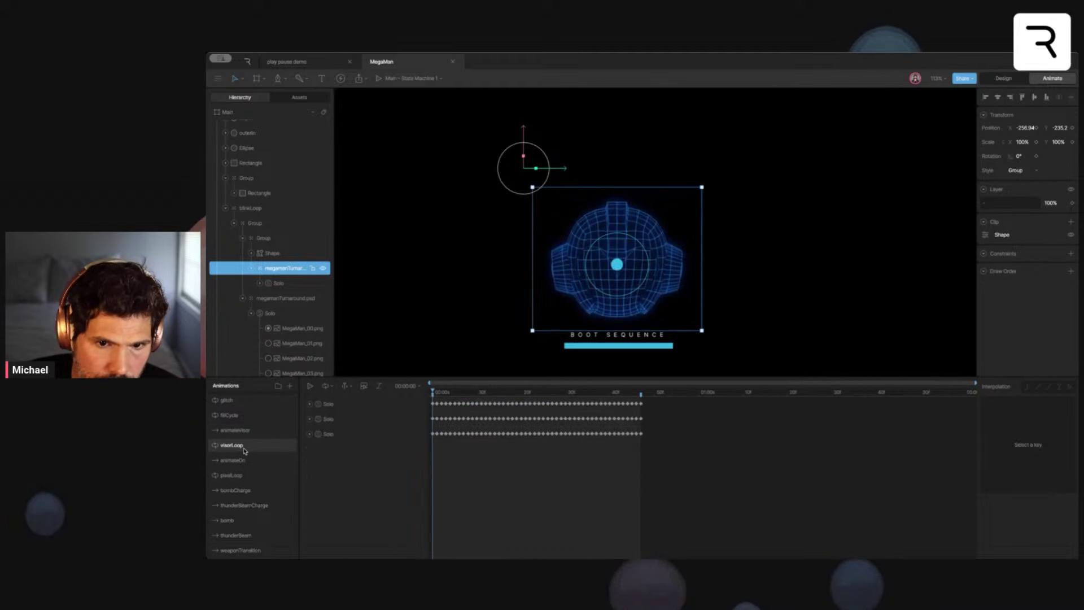
{"action": "key", "text": "space"}
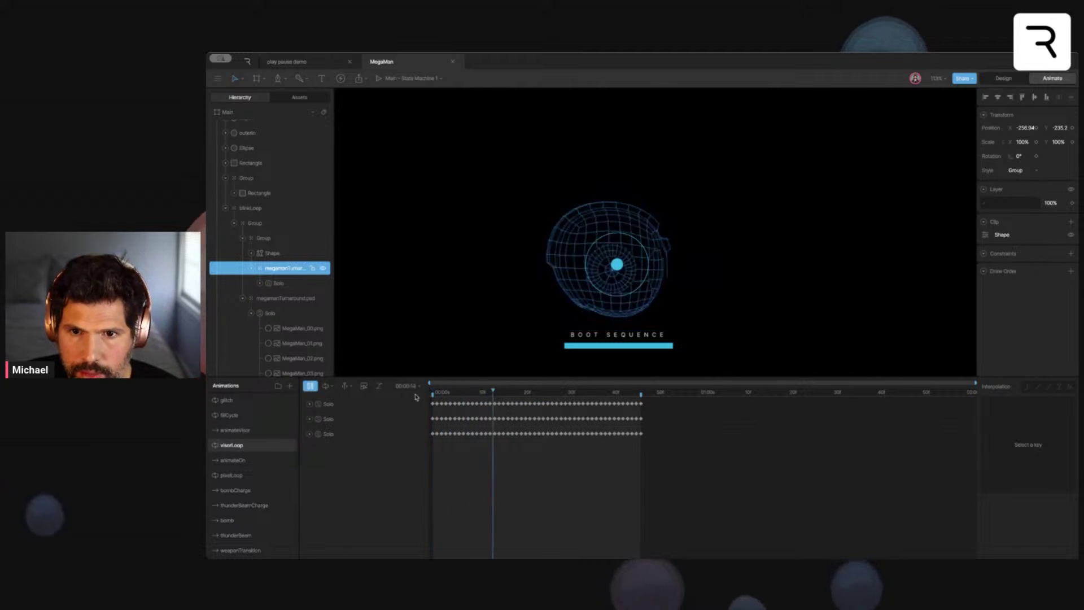
{"action": "key", "text": "space"}
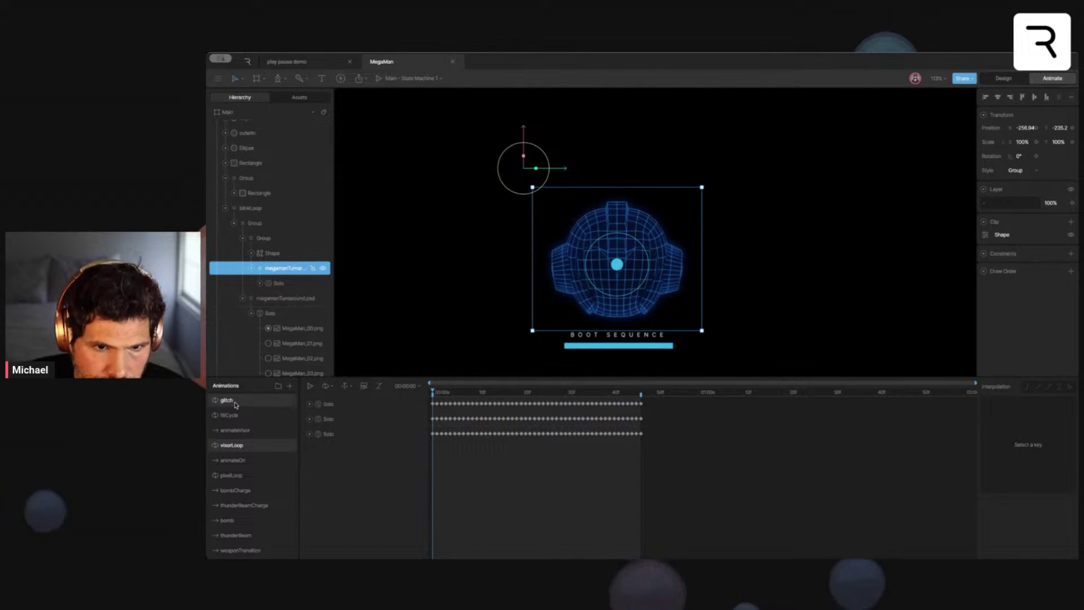
Reopen the glitch animation and select the Shape that clips the helmet copy to view its rectangle paths
{"action": "left_click", "coordinate": [236, 404]}
{"action": "left_click", "coordinate": [282, 255]}
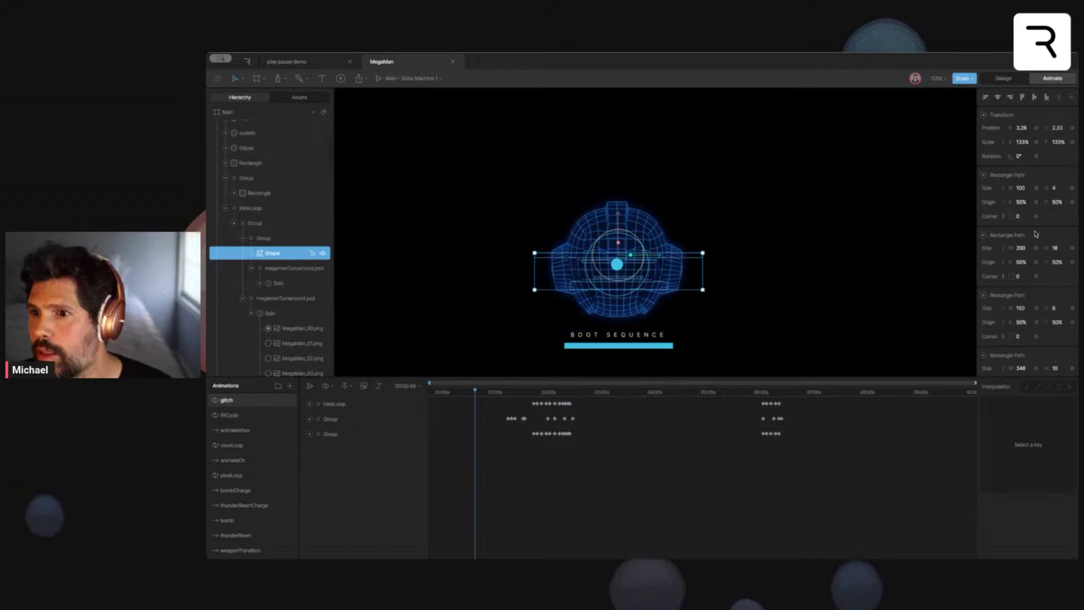
In Design mode, make the clipping Shape's 747474 fill visible and expand the Shape to list its paths
{"action": "left_click", "coordinate": [1009, 82]}
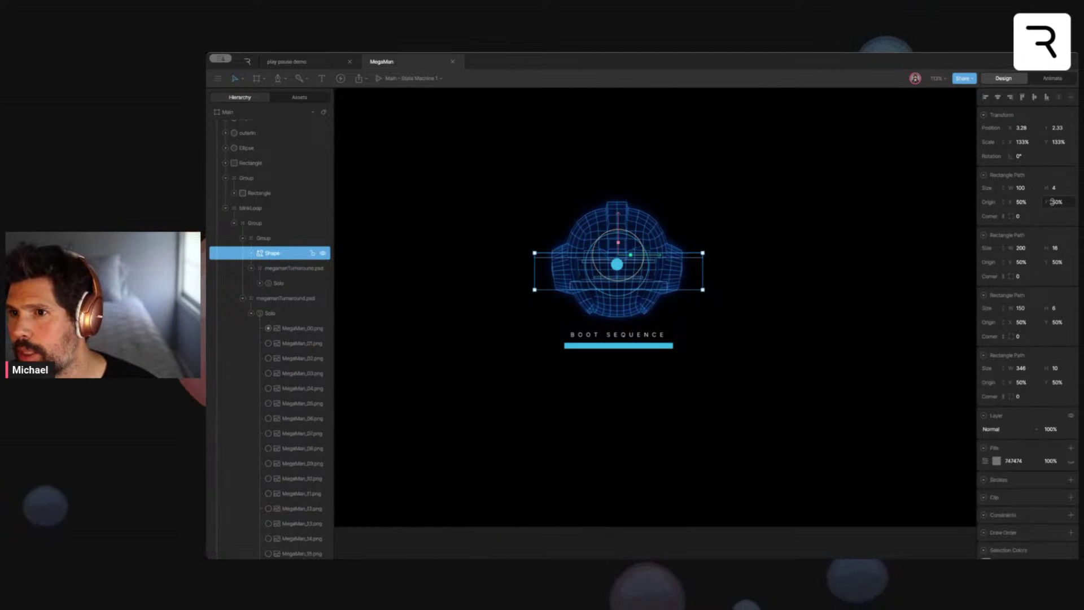
{"action": "left_click", "coordinate": [1071, 462]}
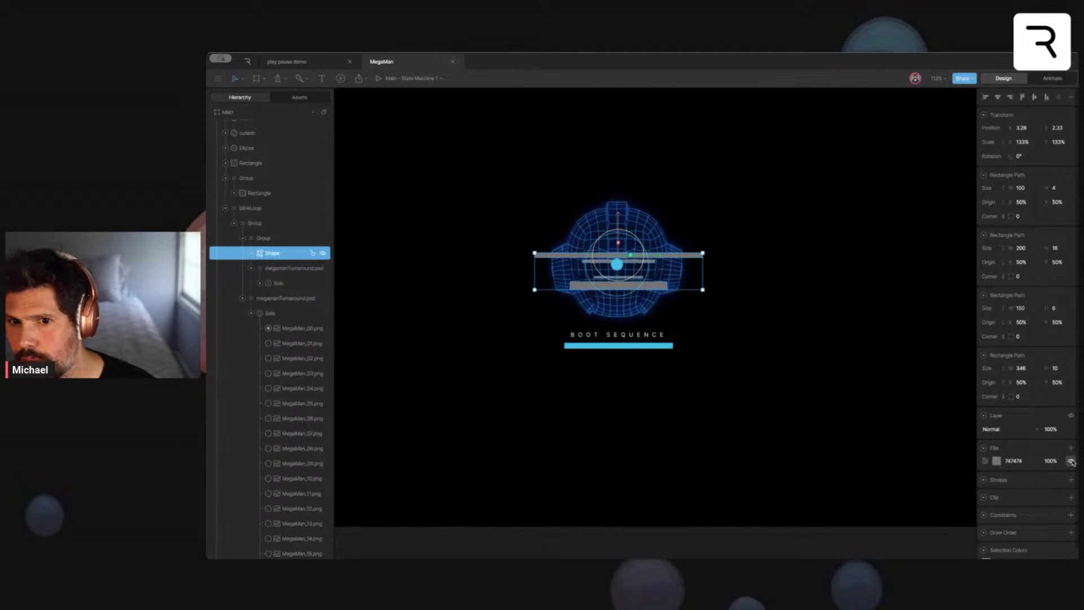
{"action": "left_click", "coordinate": [252, 253]}
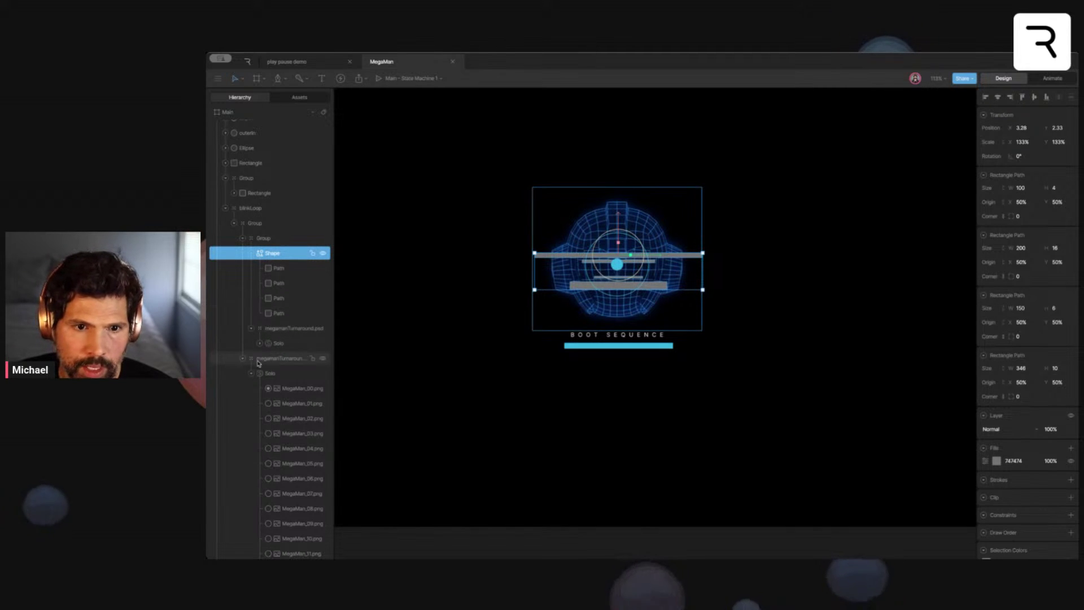
Hide the unclipped megamanTurnaround.psd to isolate the clipped strips, collapse the Shape, and select its parent Group
{"action": "left_click", "coordinate": [323, 360]}
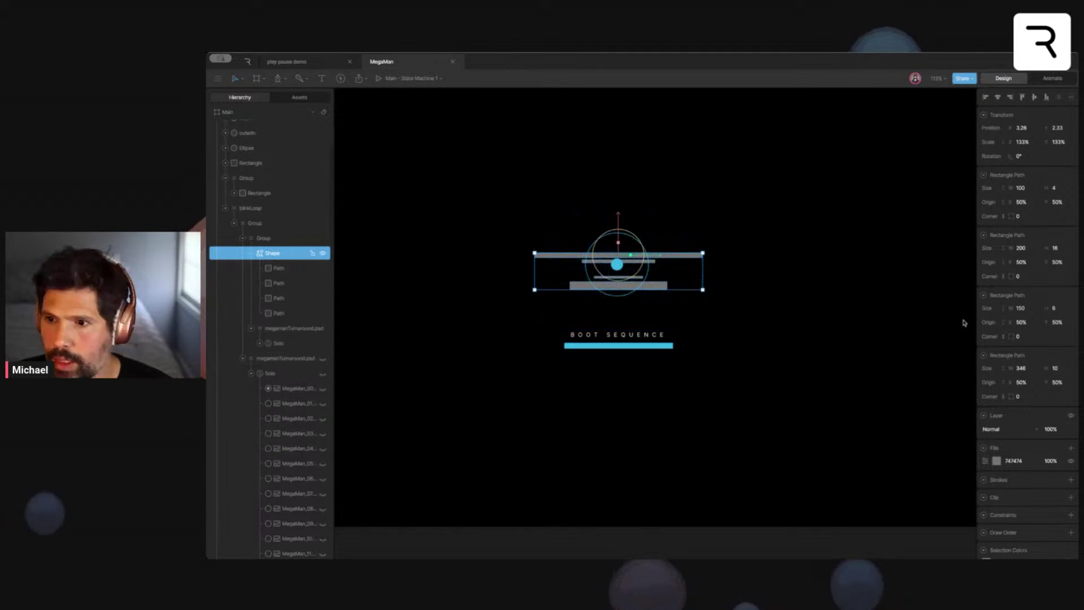
{"action": "left_click", "coordinate": [770, 271]}
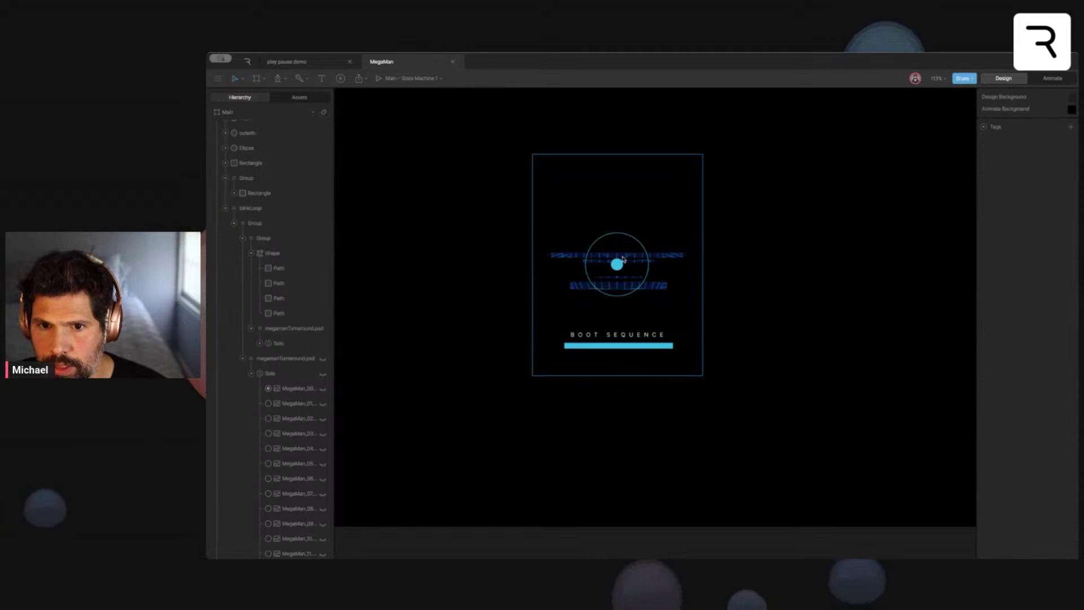
{"action": "left_click", "coordinate": [251, 253]}
{"action": "left_click", "coordinate": [261, 238]}
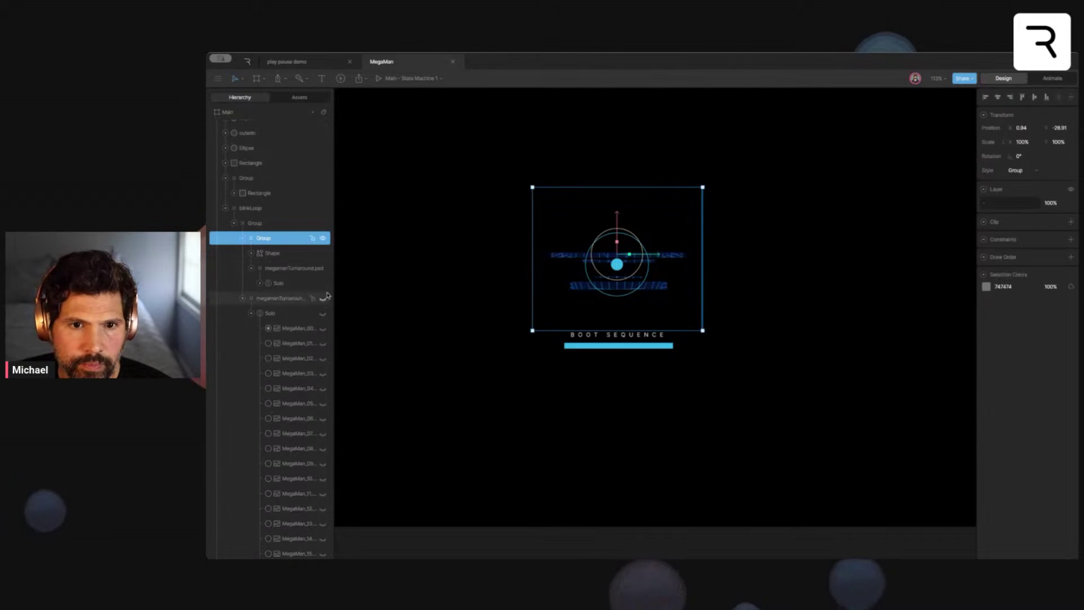
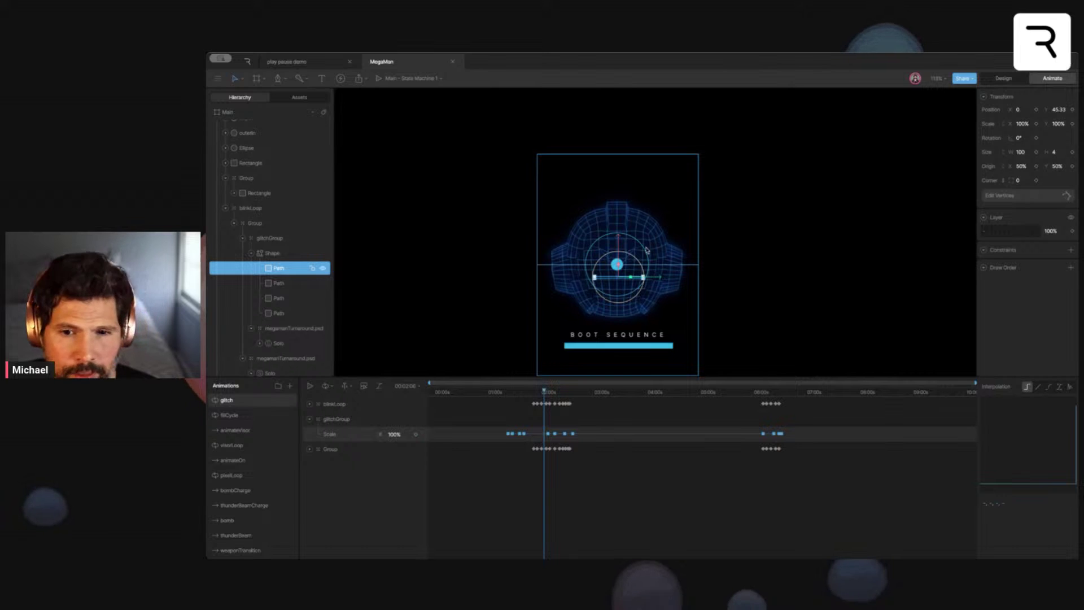
Play the glitch animation with nothing selected and return the playhead to the first glitchGroup Scale keys
{"action": "left_click_drag", "start_coordinate": [540, 395], "coordinate": [512, 394]}
{"action": "left_click", "coordinate": [782, 330]}
{"action": "key", "text": "space"}
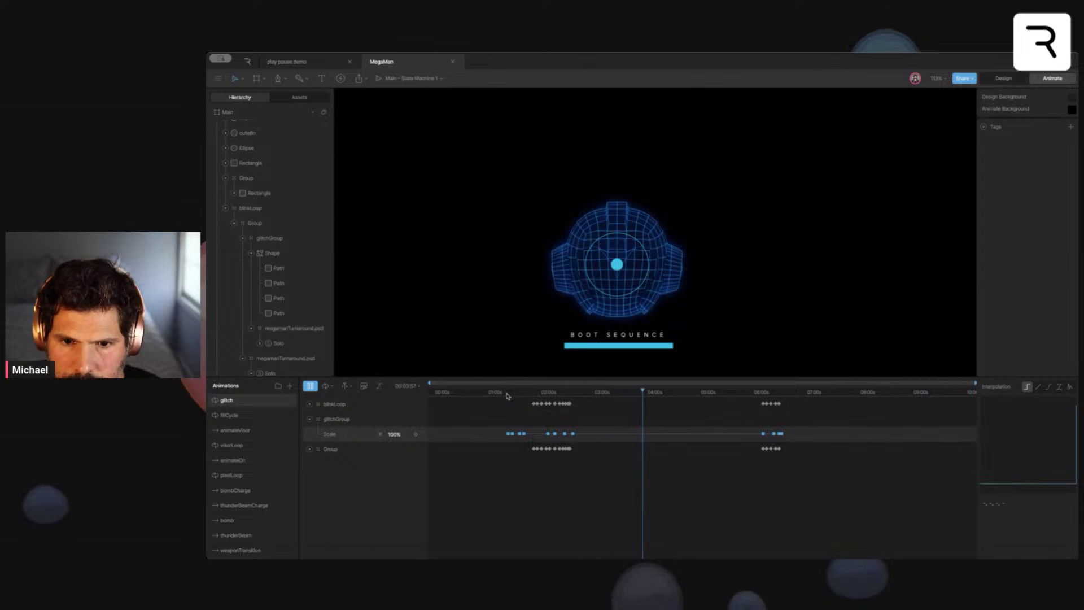
{"action": "left_click", "coordinate": [506, 392]}
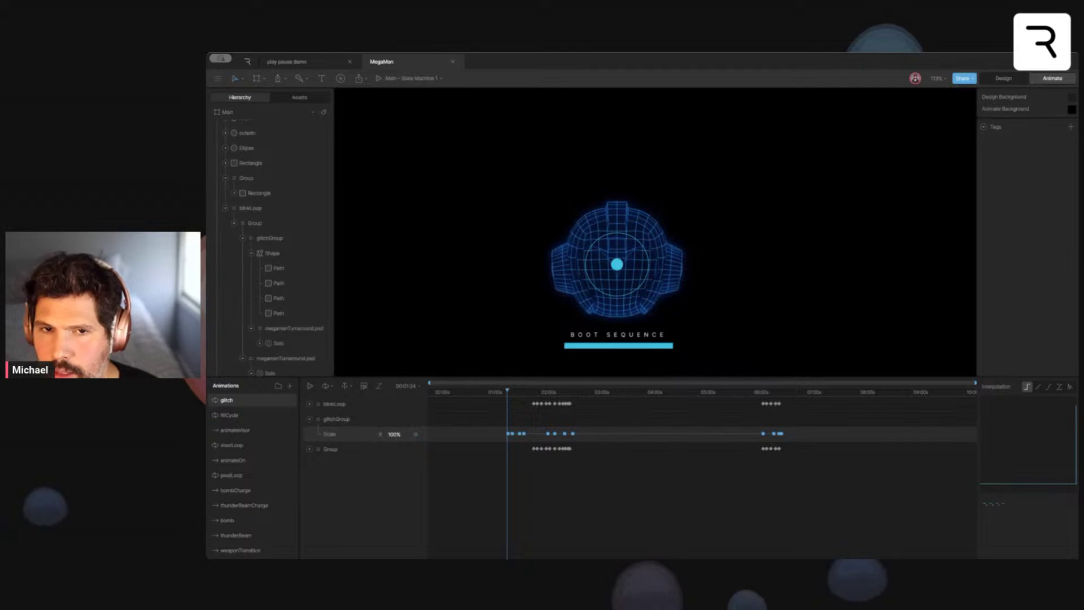
Switch to the play pause demo file, and select and frame the Lumberjack artboard
{"action": "left_click", "coordinate": [323, 63]}
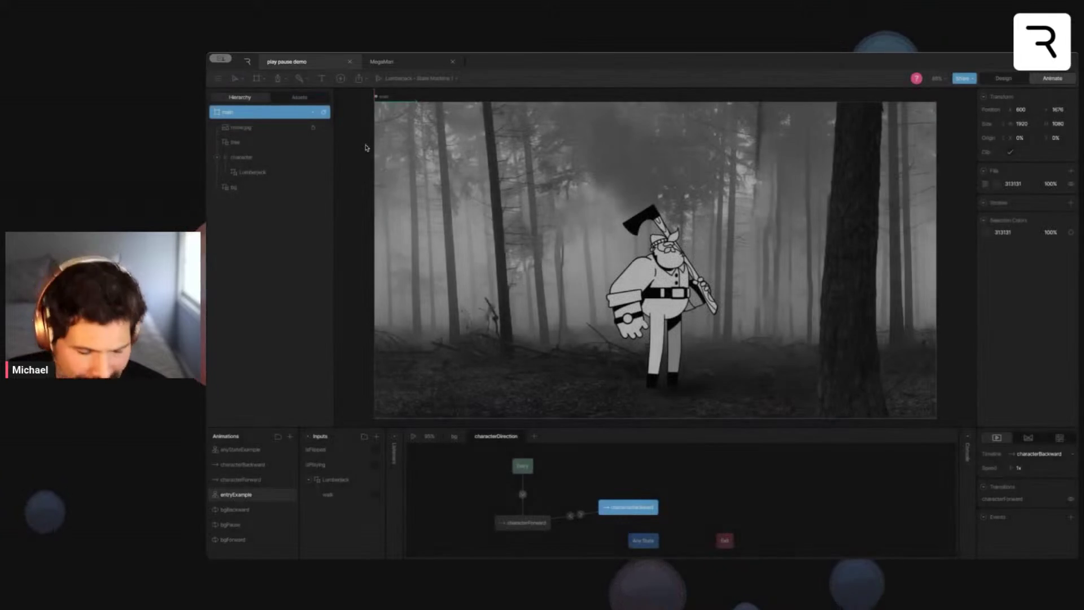
{"action": "scroll", "coordinate": [365, 148], "scroll_direction": "down", "scroll_amount": 5}
{"action": "scroll", "coordinate": [542, 248], "scroll_direction": "up", "scroll_amount": 2}
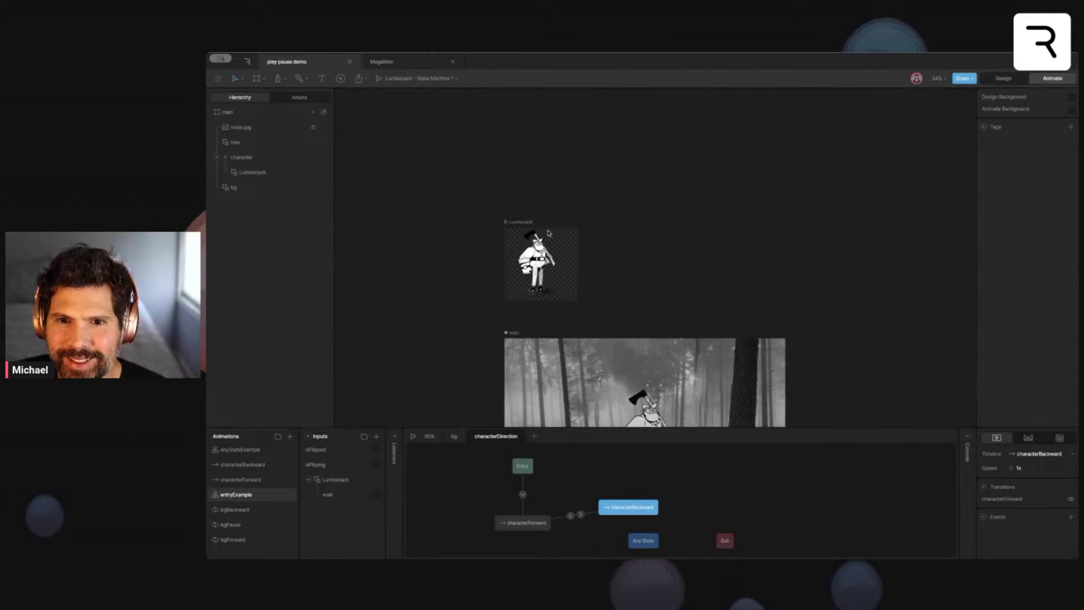
{"action": "left_click", "coordinate": [552, 251]}
{"action": "key", "text": "f"}
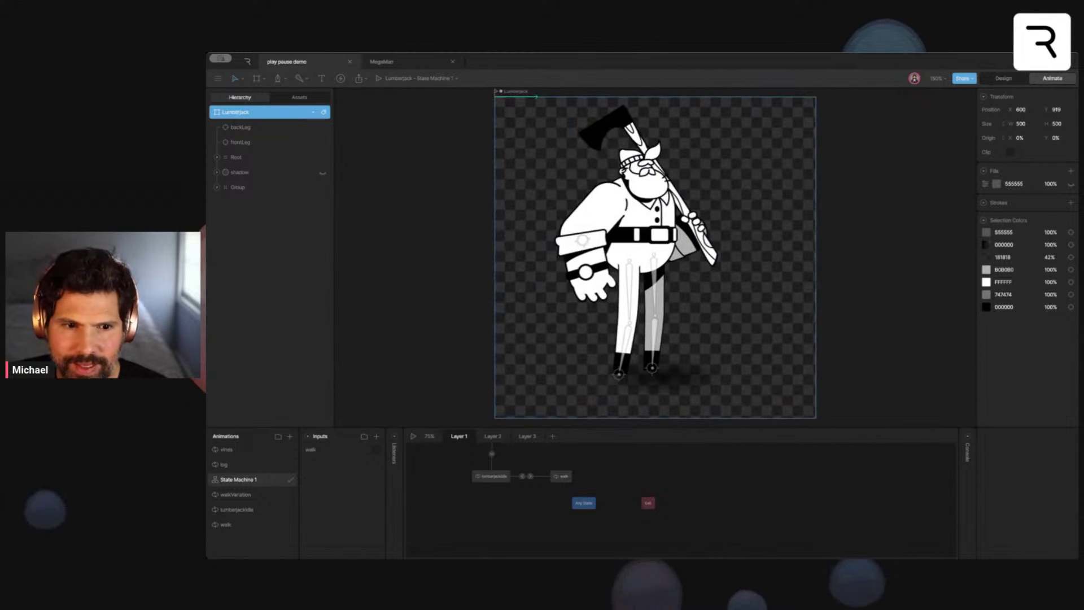
Review the three layers of the Lumberjack's State Machine 1 and open the walk animation
{"action": "left_click", "coordinate": [492, 436]}
{"action": "left_click", "coordinate": [523, 436]}
{"action": "left_click", "coordinate": [458, 435]}
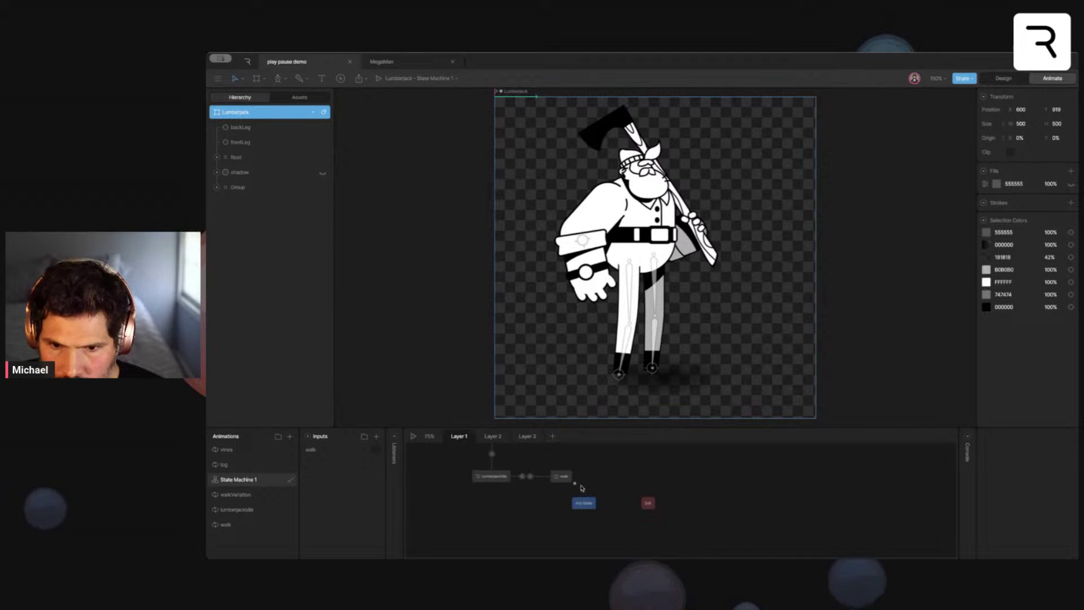
{"action": "left_click", "coordinate": [560, 476]}
{"action": "left_click", "coordinate": [236, 526]}
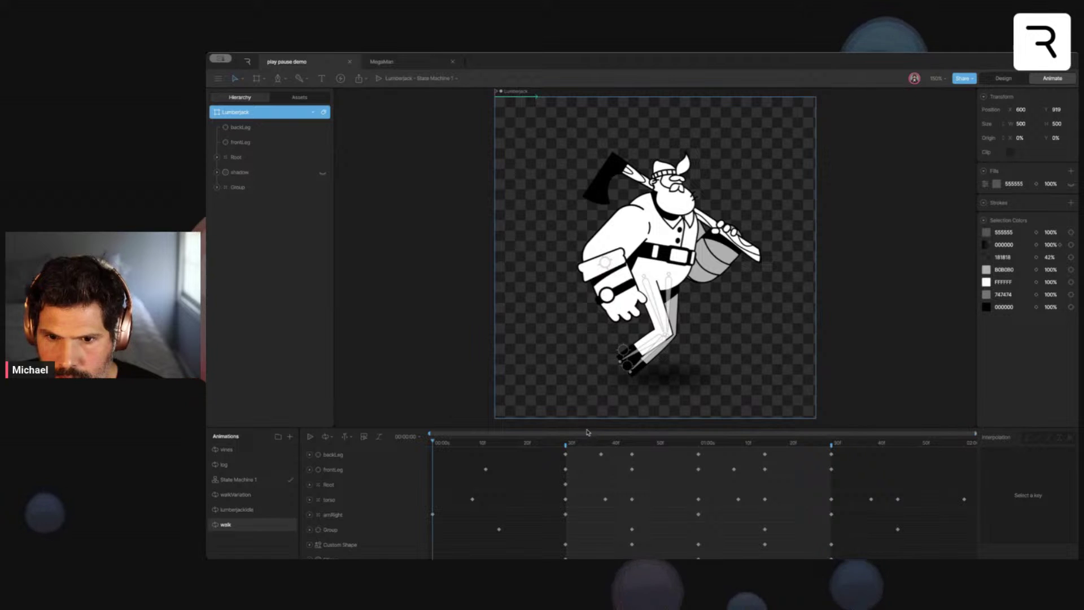
Compare the lumberjack's walk pose with its rest pose, finishing in Design mode
{"action": "left_click", "coordinate": [1010, 78]}
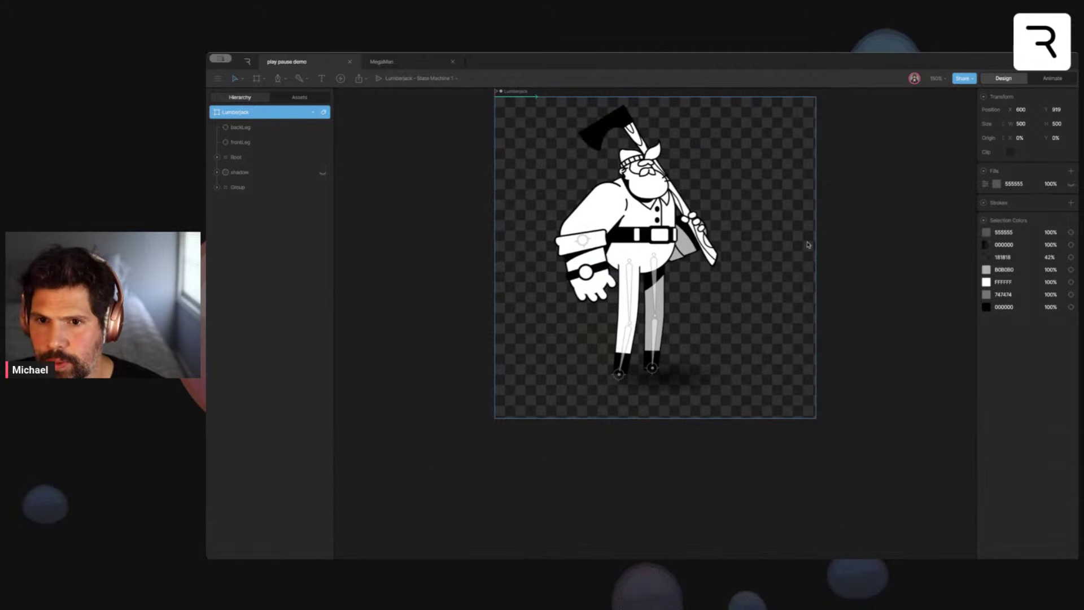
{"action": "left_click", "coordinate": [1046, 80]}
{"action": "left_click", "coordinate": [1003, 80]}
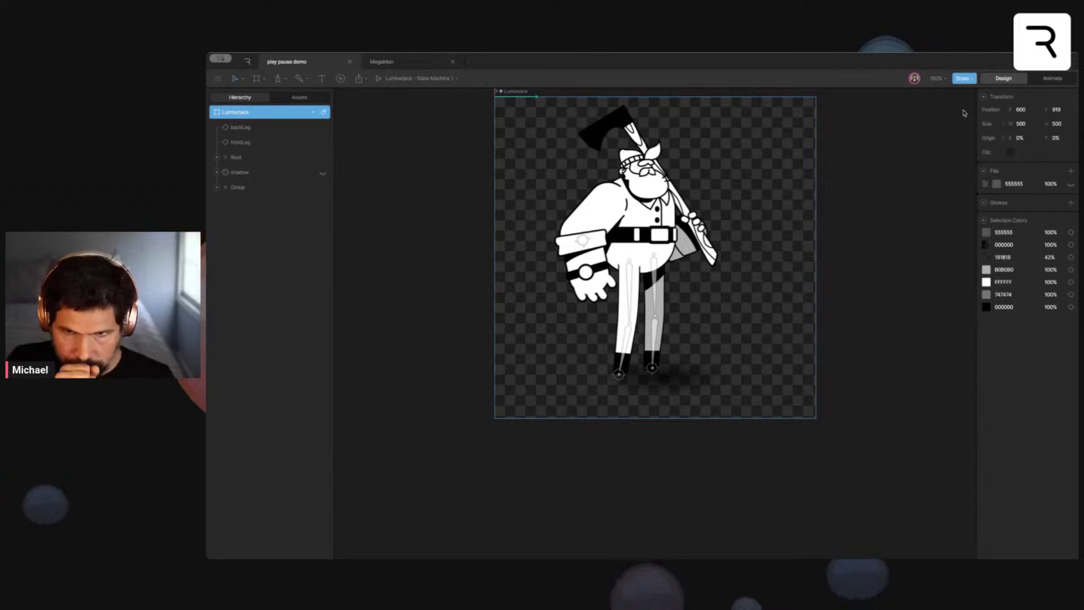
Try raising the lumberjack's torso group to a Y position of about -35
{"action": "left_click", "coordinate": [628, 289]}
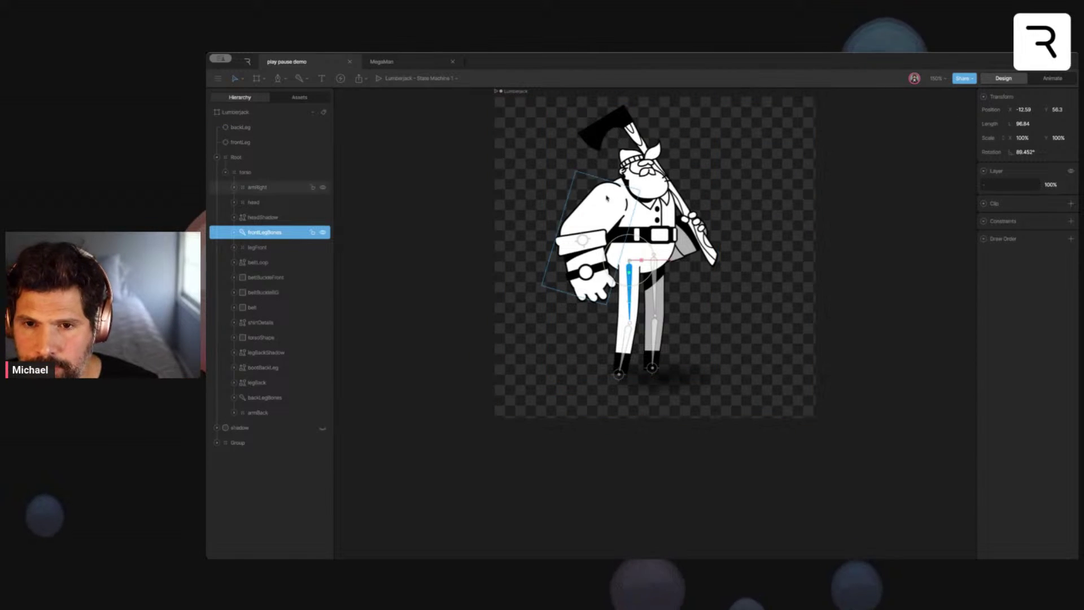
{"action": "left_click", "coordinate": [607, 219]}
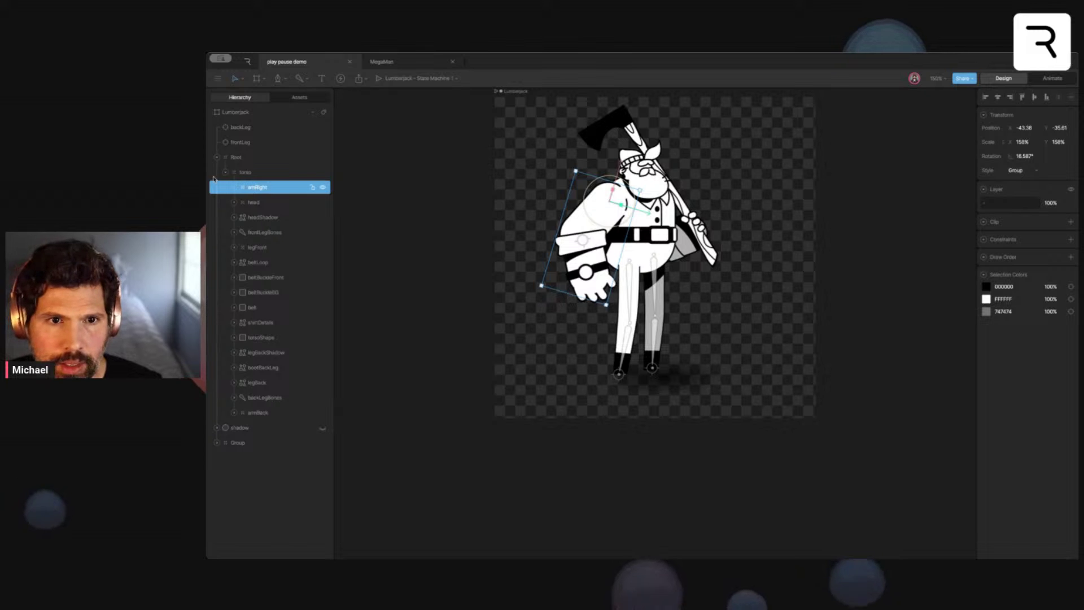
{"action": "left_click", "coordinate": [214, 176]}
{"action": "mouse_move", "coordinate": [639, 191]}
{"action": "left_mouse_down"}
{"action": "mouse_move", "coordinate": [639, 209]}
{"action": "mouse_move", "coordinate": [637, 184]}
{"action": "left_mouse_up"}
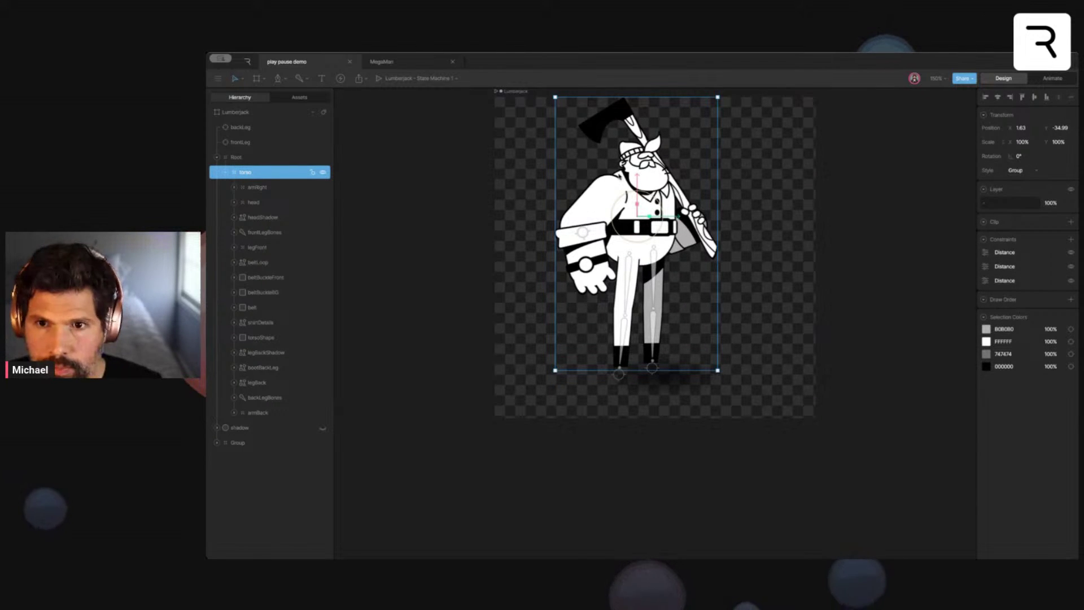
Inspect the settings of the head group's Distance constraint and delete the constraint
{"action": "left_click", "coordinate": [264, 232]}
{"action": "left_click", "coordinate": [265, 202]}
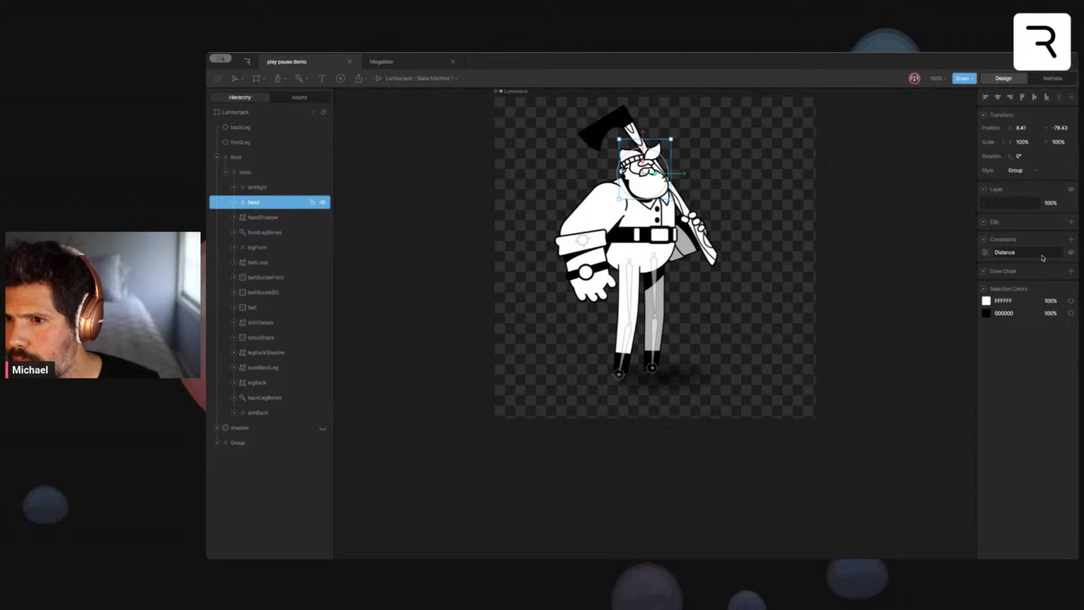
{"action": "left_click", "coordinate": [986, 253]}
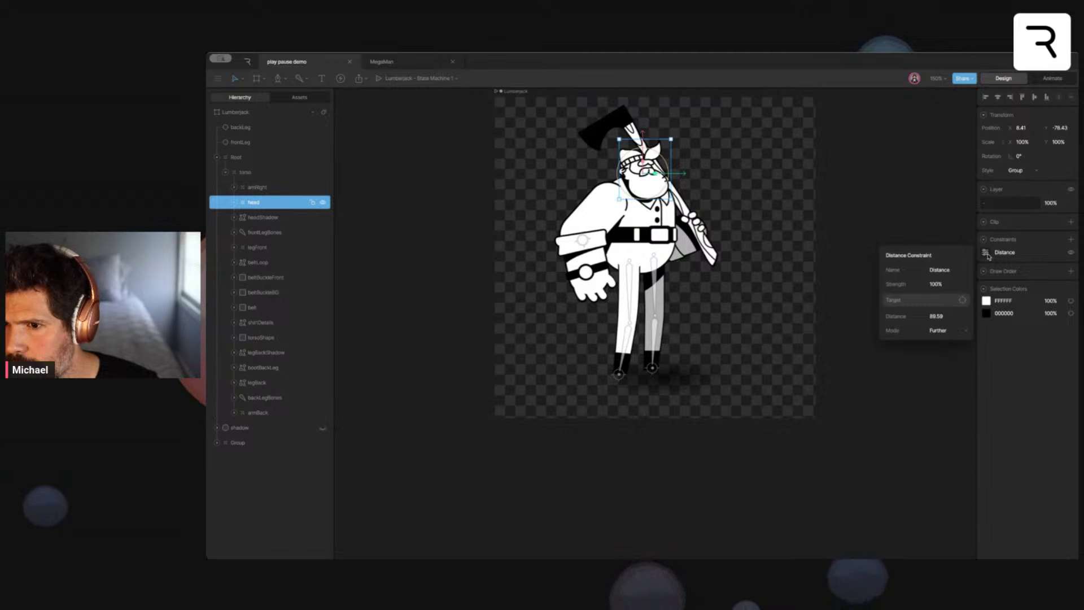
{"action": "left_click", "coordinate": [987, 255]}
{"action": "left_click", "coordinate": [1054, 254]}
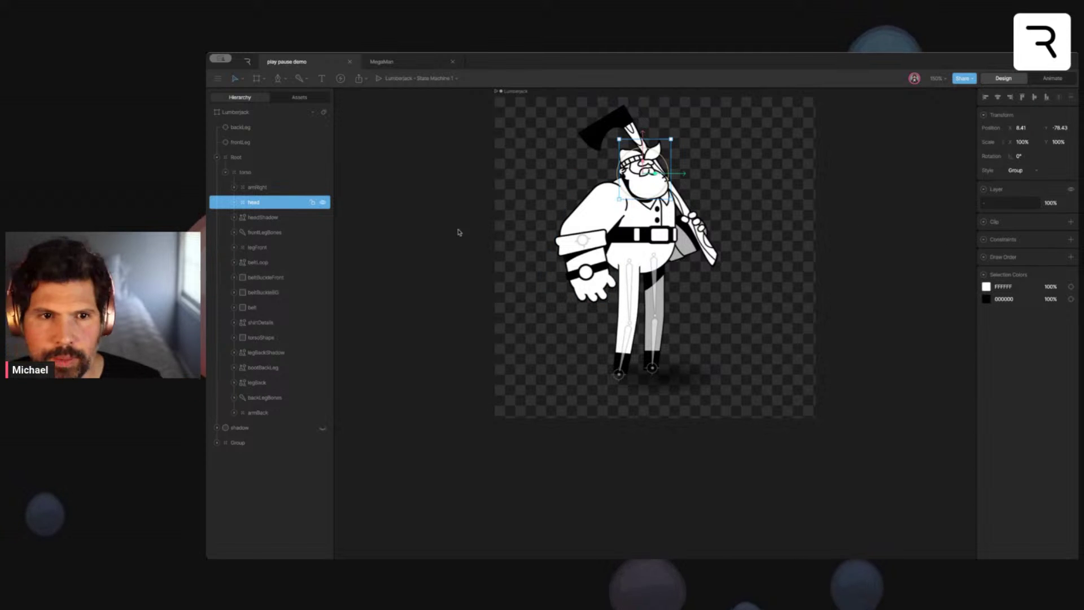
Check the armRight group, try lowering the torso group, and undo the move
{"action": "left_click", "coordinate": [237, 188]}
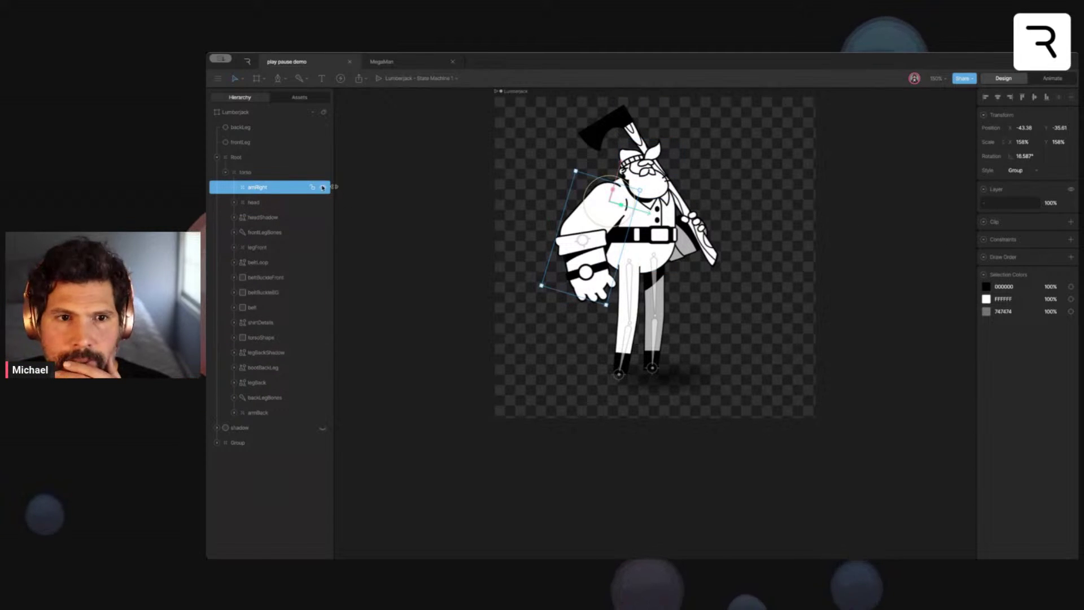
{"action": "left_click", "coordinate": [244, 172]}
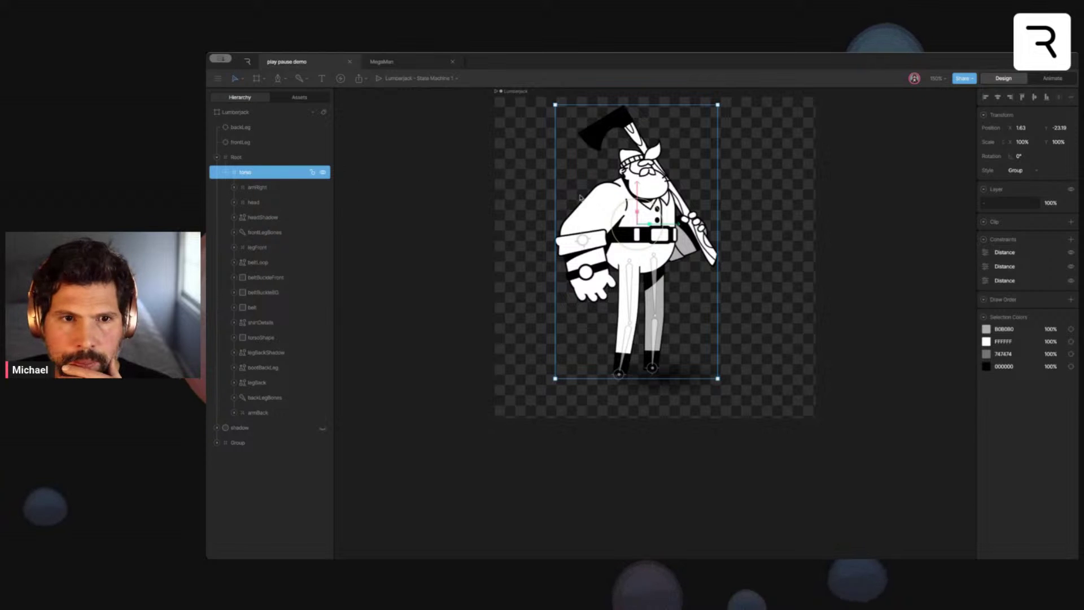
{"action": "left_click_drag", "start_coordinate": [643, 254], "coordinate": [643, 267]}
{"action": "key", "text": "ctrl+z"}
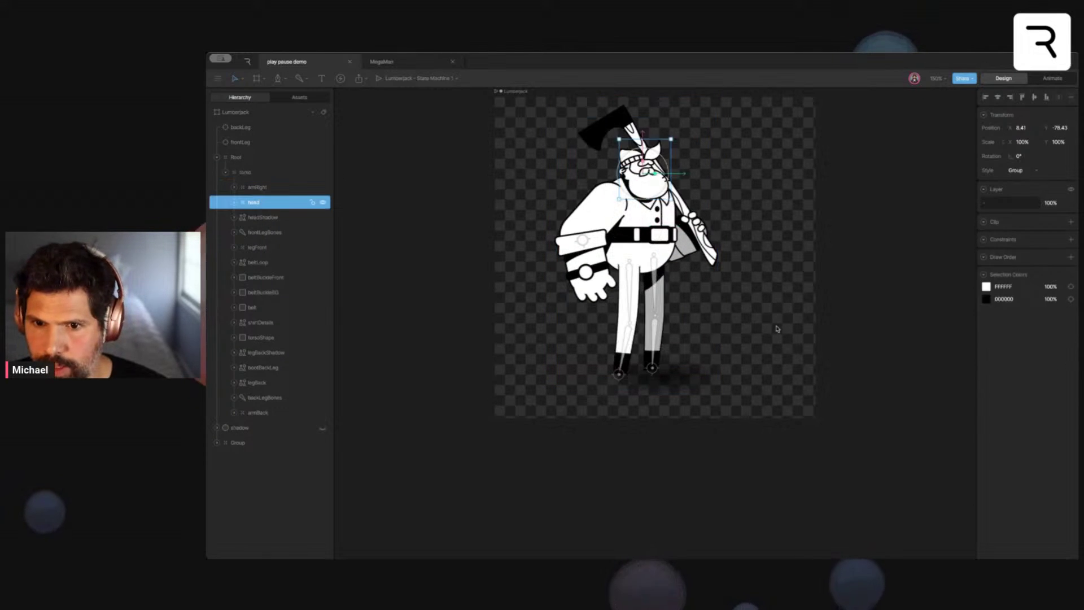
Try lifting the backLeg and frontLeg targets to bend both legs, and undo both moves
{"action": "left_click_drag", "start_coordinate": [652, 370], "coordinate": [689, 338]}
{"action": "mouse_move", "coordinate": [618, 373]}
{"action": "left_mouse_down"}
{"action": "mouse_move", "coordinate": [644, 353]}
{"action": "mouse_move", "coordinate": [615, 358]}
{"action": "mouse_move", "coordinate": [655, 361]}
{"action": "mouse_move", "coordinate": [629, 367]}
{"action": "mouse_move", "coordinate": [643, 361]}
{"action": "mouse_move", "coordinate": [632, 358]}
{"action": "left_mouse_up"}
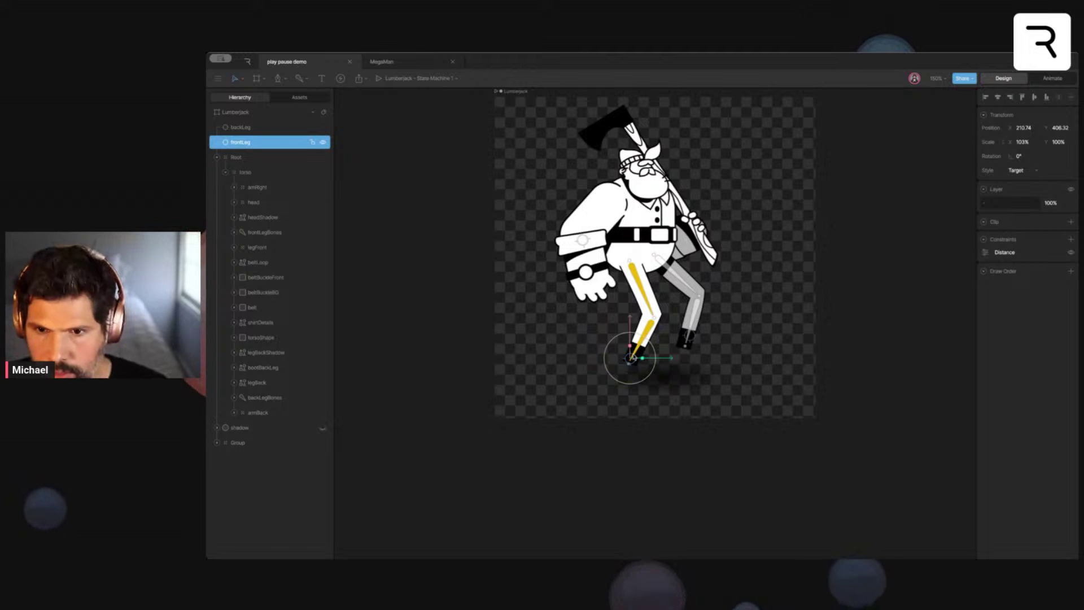
{"action": "key", "text": "ctrl+z"}
{"action": "key", "text": "ctrl+z"}
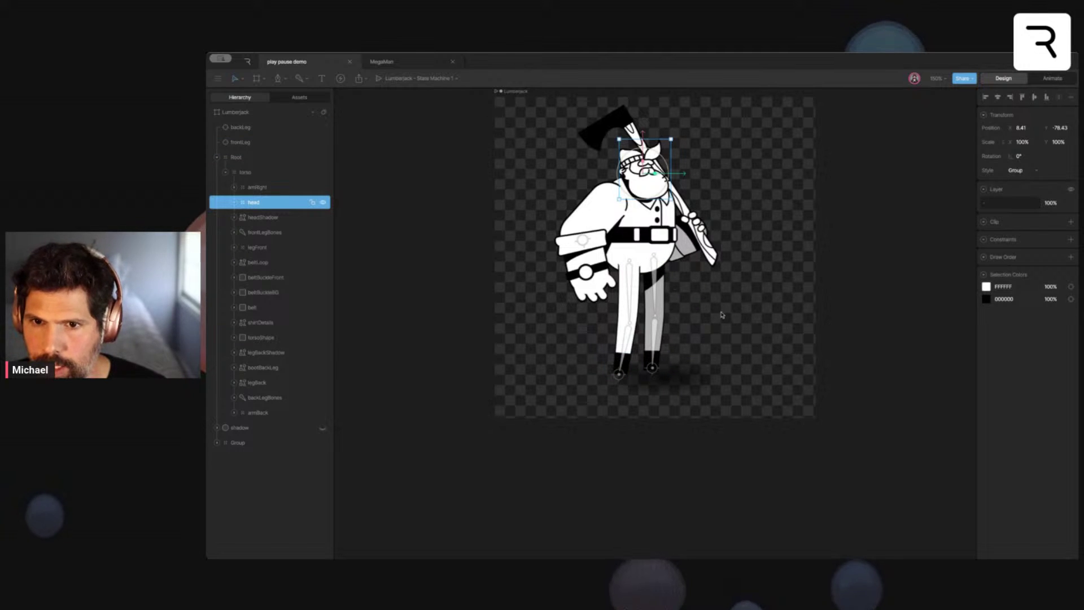
Select the torso group, nudge it slightly upward, and undo the nudge
{"action": "left_click", "coordinate": [634, 201]}
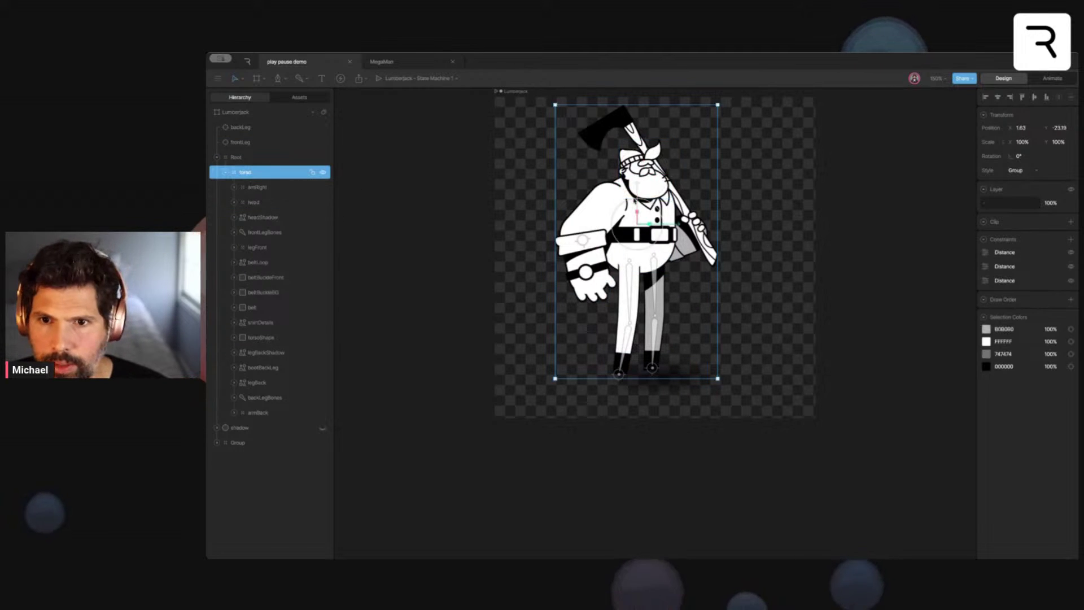
{"action": "mouse_move", "coordinate": [638, 192]}
{"action": "left_mouse_down"}
{"action": "mouse_move", "coordinate": [639, 210]}
{"action": "mouse_move", "coordinate": [637, 190]}
{"action": "left_mouse_up"}
{"action": "key", "text": "ctrl+z"}
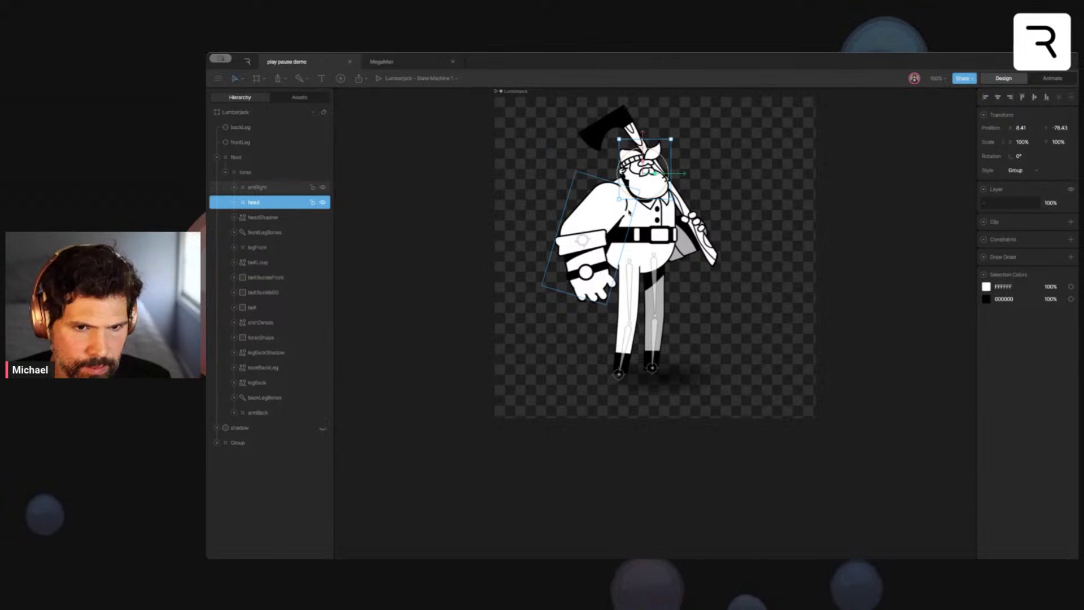
Return to the walk animation and examine the Root and torso keyframes in an enlarged timeline
{"action": "key", "text": "Tab"}
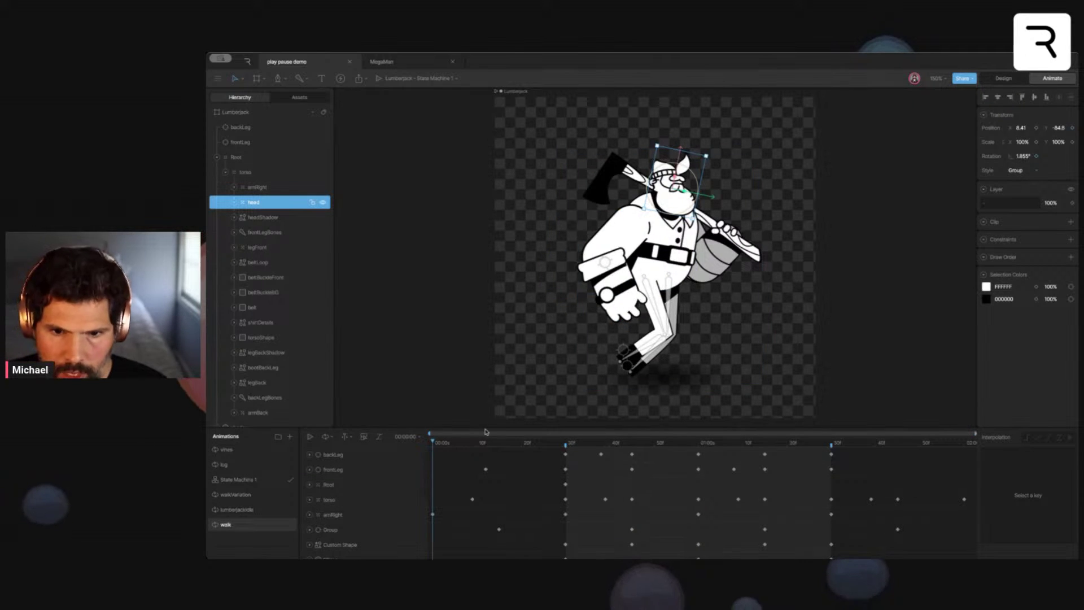
{"action": "left_click_drag", "start_coordinate": [527, 444], "coordinate": [536, 300]}
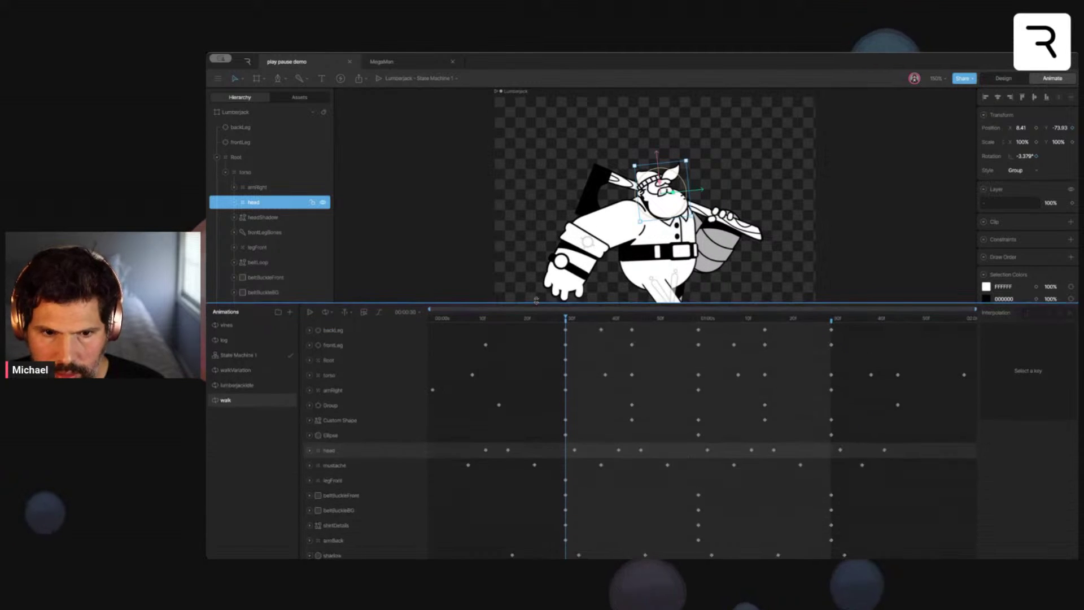
{"action": "left_click", "coordinate": [332, 361]}
{"action": "left_click", "coordinate": [366, 376]}
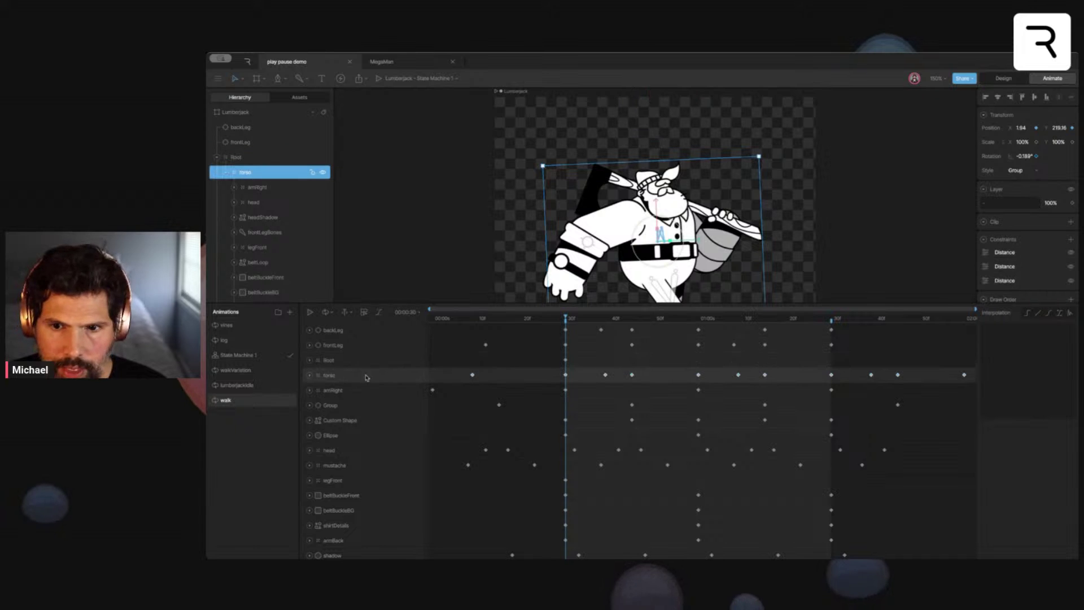
{"action": "left_click_drag", "start_coordinate": [566, 332], "coordinate": [641, 350]}
{"action": "left_click_drag", "start_coordinate": [661, 308], "coordinate": [566, 458]}
In Design mode, adjust the torso group's Y position, ending at -23.93
{"action": "left_click", "coordinate": [1003, 78]}
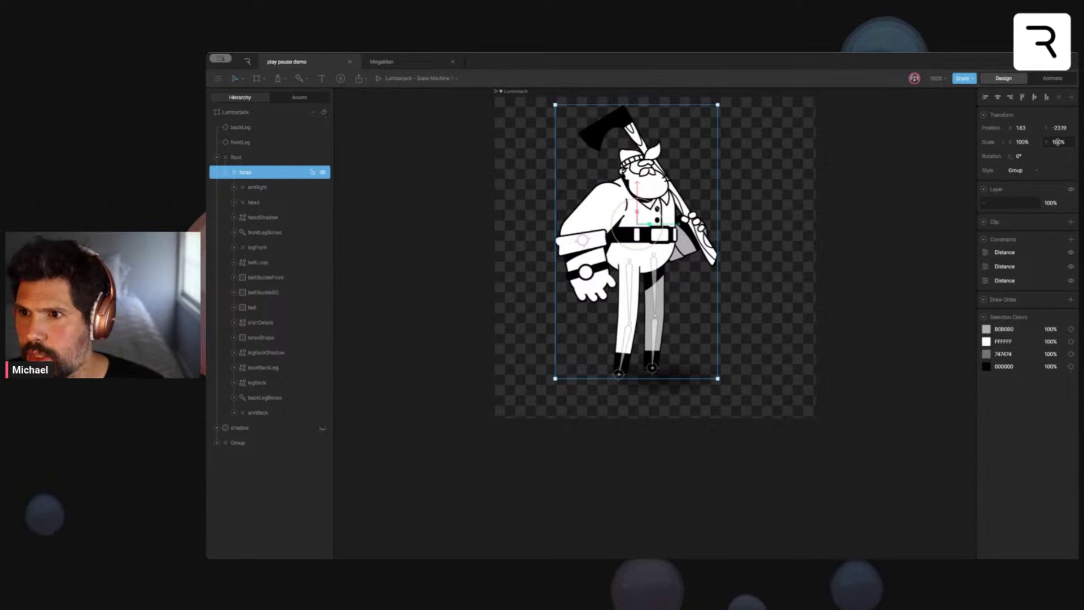
{"action": "left_click_drag", "start_coordinate": [1058, 128], "coordinate": [1059, 122]}
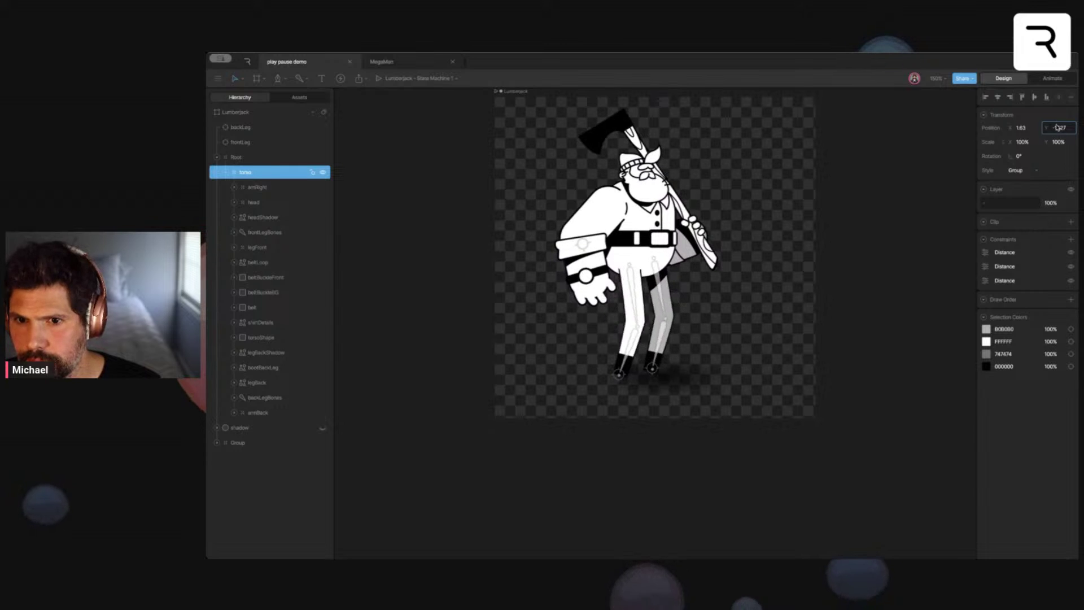
{"action": "left_click_drag", "start_coordinate": [1059, 129], "coordinate": [1059, 129]}
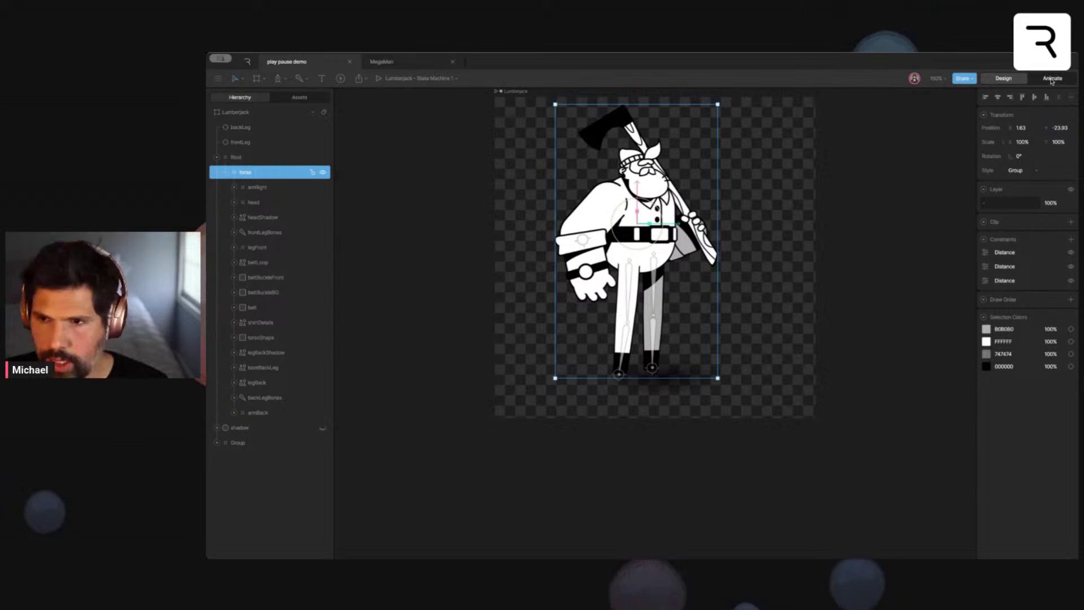
Return to the walk animation, scrub through it, and examine the frontLeg target's X and Y position keyframes
{"action": "left_click", "coordinate": [1051, 79]}
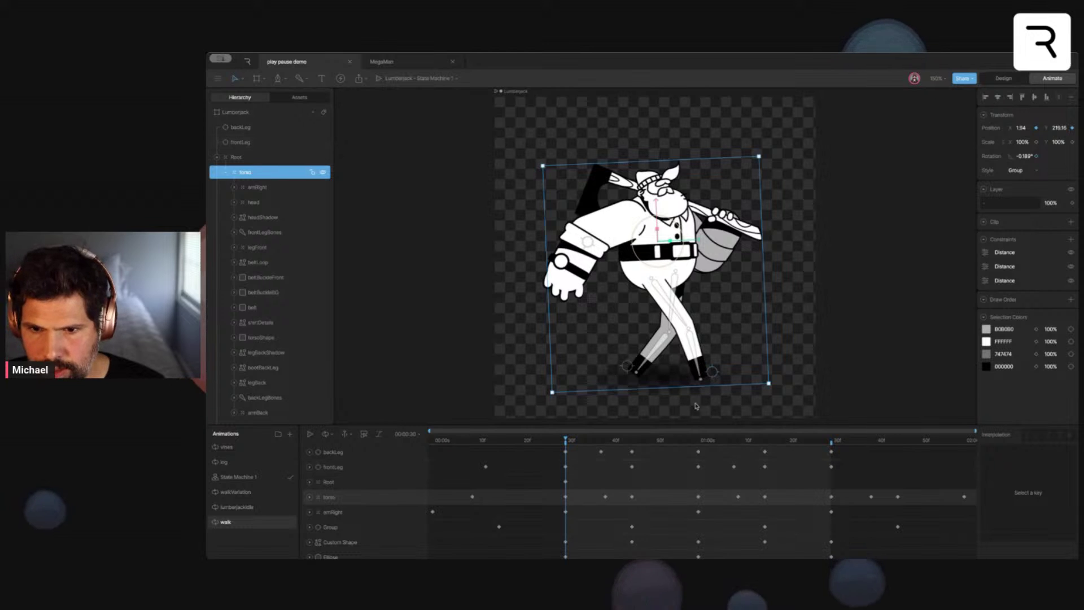
{"action": "left_click_drag", "start_coordinate": [565, 440], "coordinate": [567, 484]}
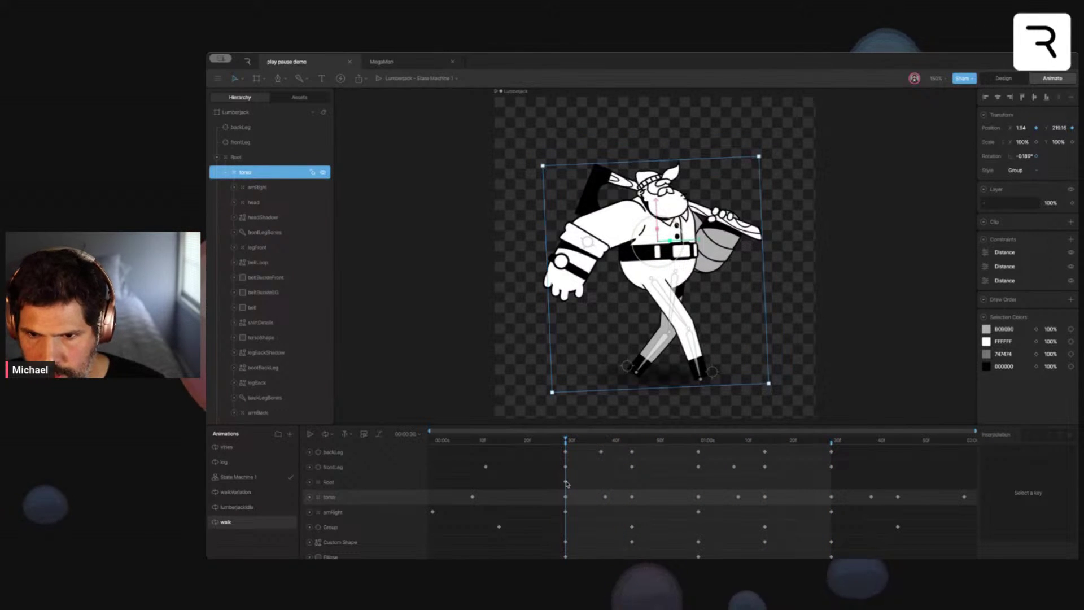
{"action": "left_click_drag", "start_coordinate": [572, 442], "coordinate": [806, 482]}
{"action": "left_click", "coordinate": [647, 376]}
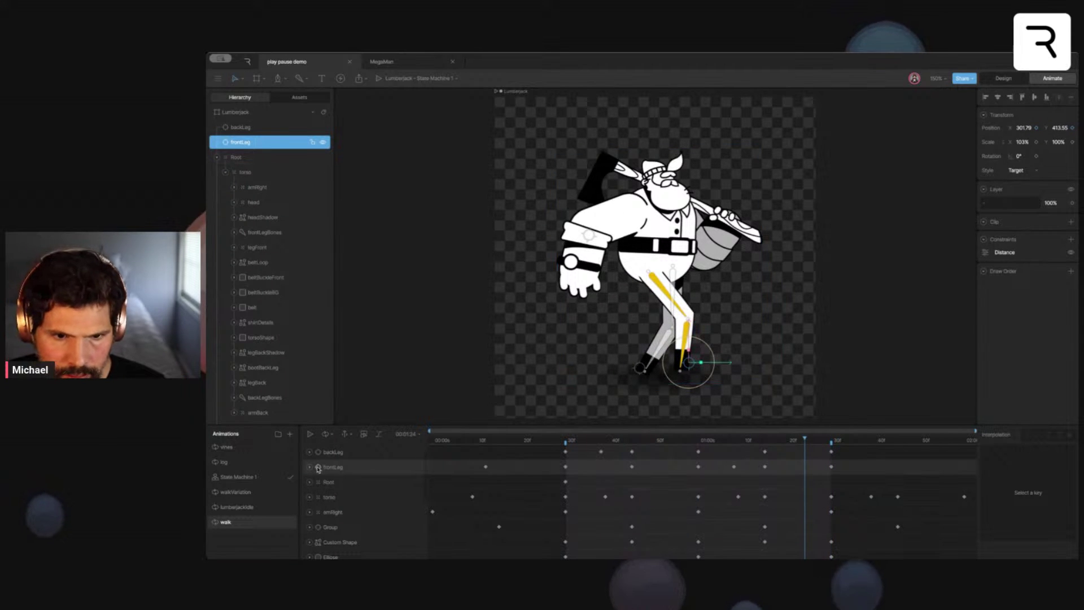
{"action": "left_click", "coordinate": [309, 467]}
{"action": "left_click_drag", "start_coordinate": [581, 442], "coordinate": [607, 444]}
{"action": "left_click_drag", "start_coordinate": [613, 444], "coordinate": [566, 443]}
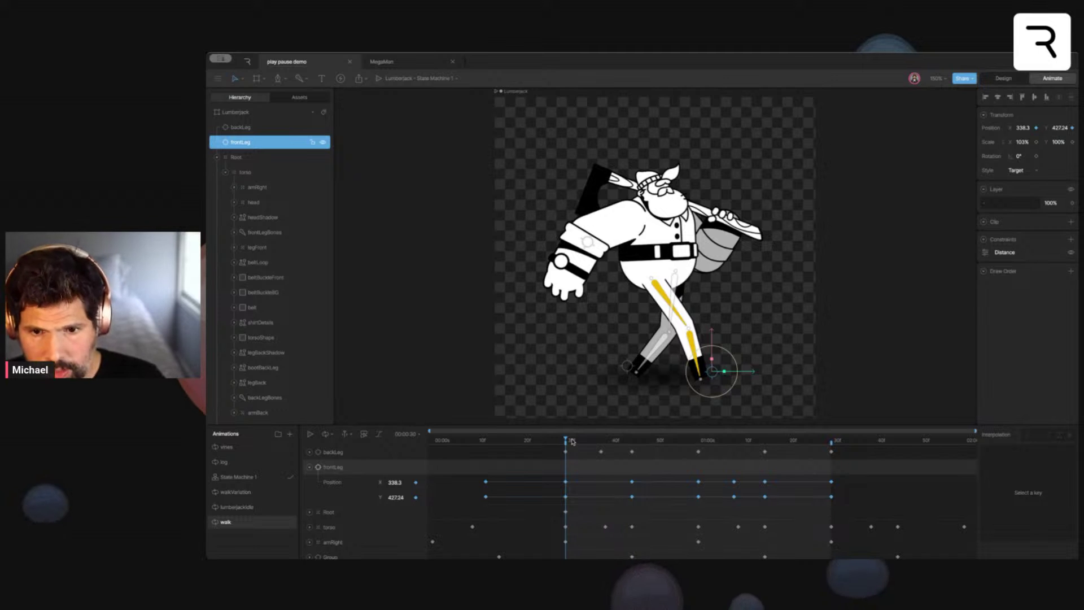
Play and scrub the walk cycle from frame 30 to review the front leg's movement
{"action": "key", "text": "space"}
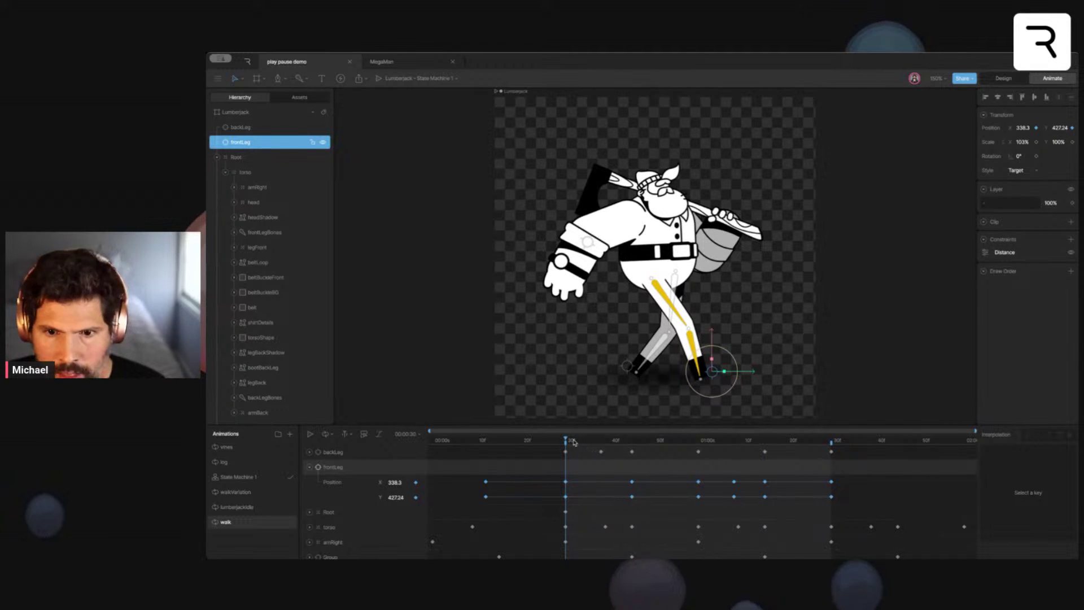
{"action": "left_click", "coordinate": [406, 433]}
{"action": "left_click_drag", "start_coordinate": [598, 440], "coordinate": [563, 440]}
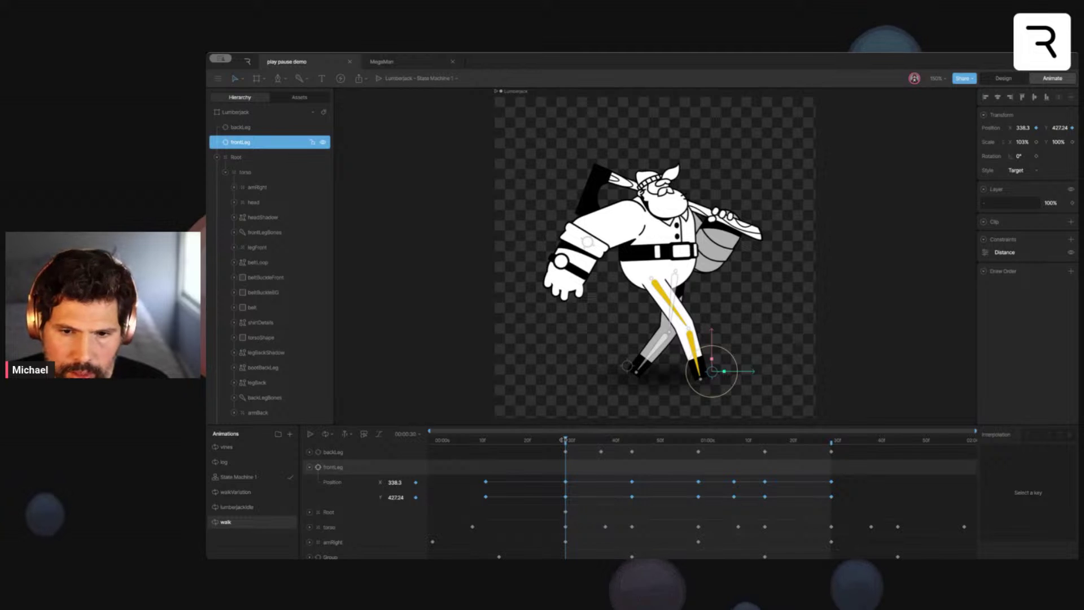
{"action": "key", "text": "space"}
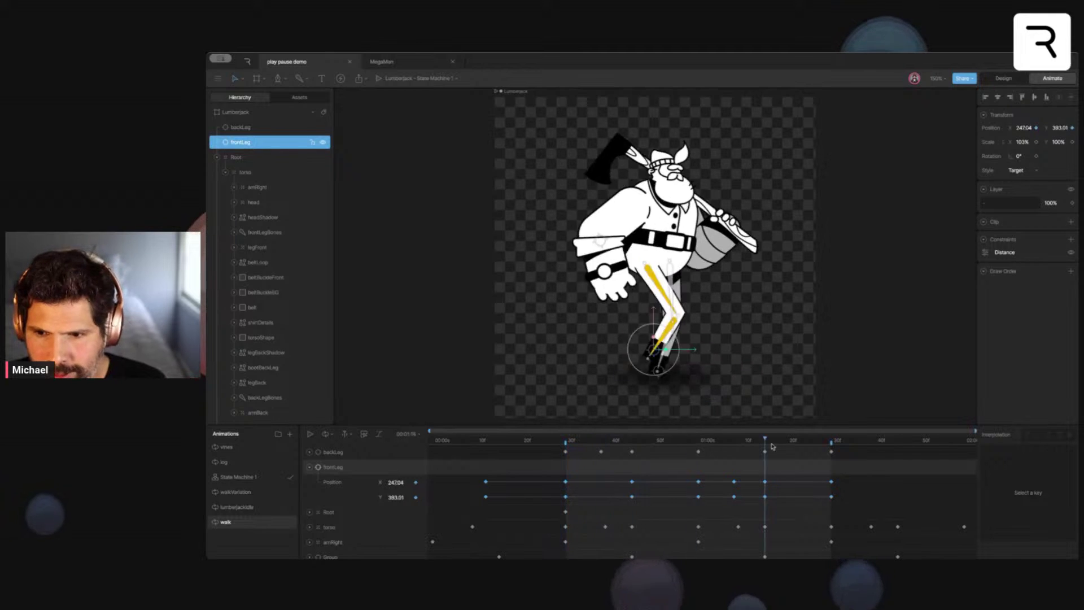
{"action": "left_click_drag", "start_coordinate": [641, 450], "coordinate": [434, 445]}
{"action": "scroll", "coordinate": [546, 473], "scroll_direction": "down", "scroll_amount": 3}
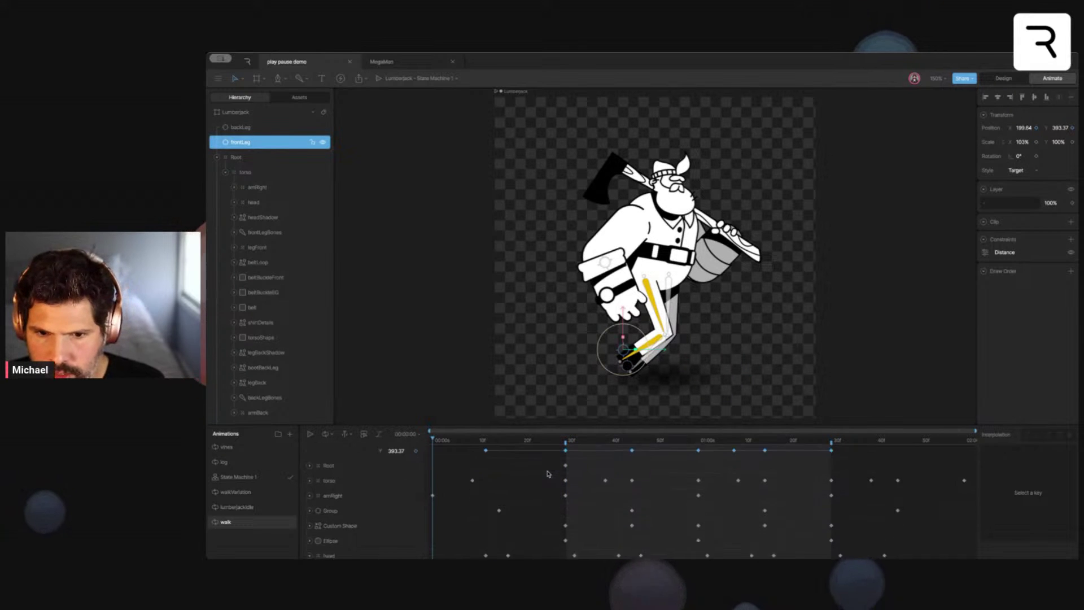
{"action": "scroll", "coordinate": [547, 476], "scroll_direction": "up", "scroll_amount": 3}
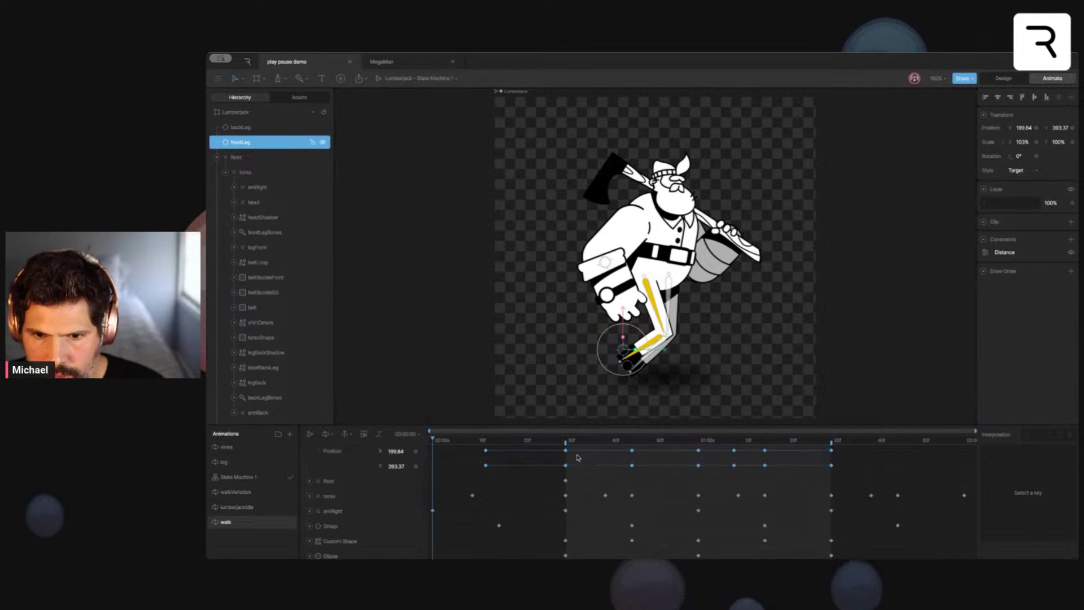
{"action": "left_click", "coordinate": [568, 440]}
{"action": "key", "text": "space"}
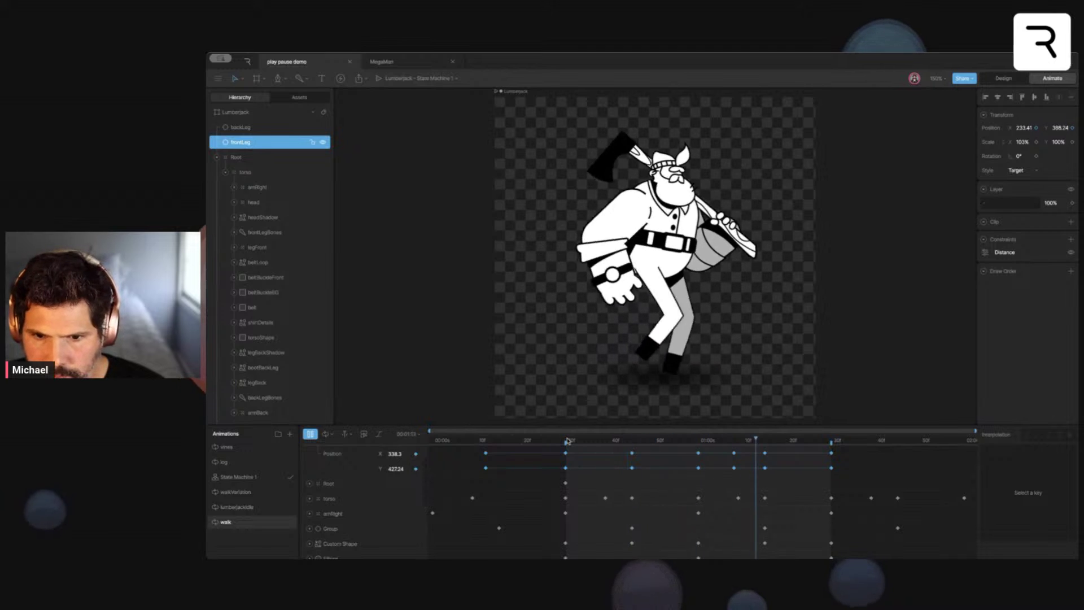
Expand the head and torso tracks in the walk timeline to examine their position and rotation keyframes
{"action": "scroll", "coordinate": [597, 474], "scroll_direction": "down", "scroll_amount": 5}
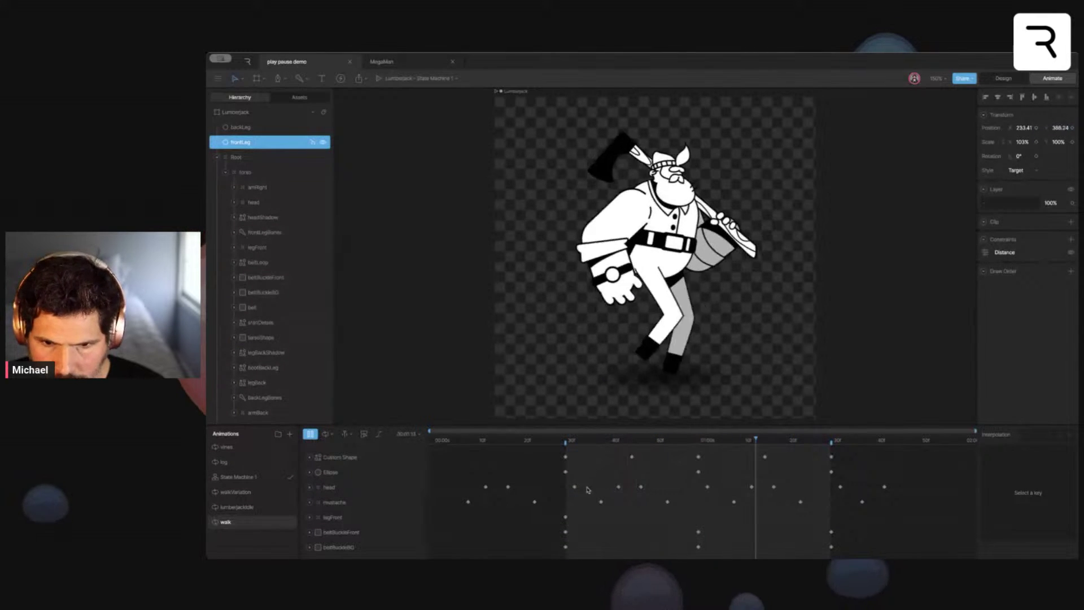
{"action": "left_click", "coordinate": [309, 488]}
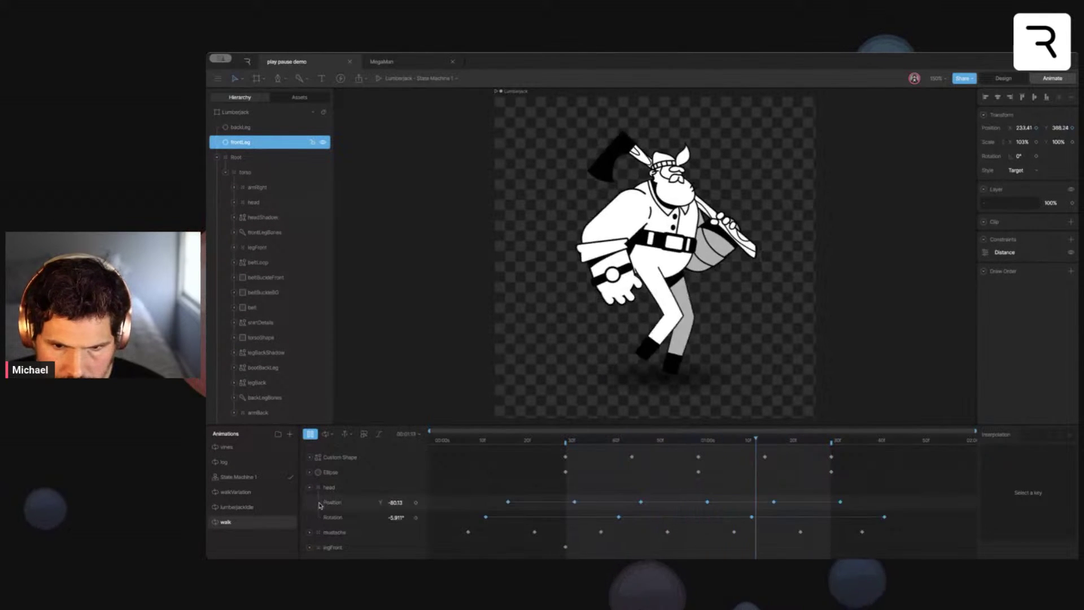
{"action": "left_click_drag", "start_coordinate": [855, 495], "coordinate": [496, 505]}
{"action": "scroll", "coordinate": [565, 496], "scroll_direction": "up", "scroll_amount": 4}
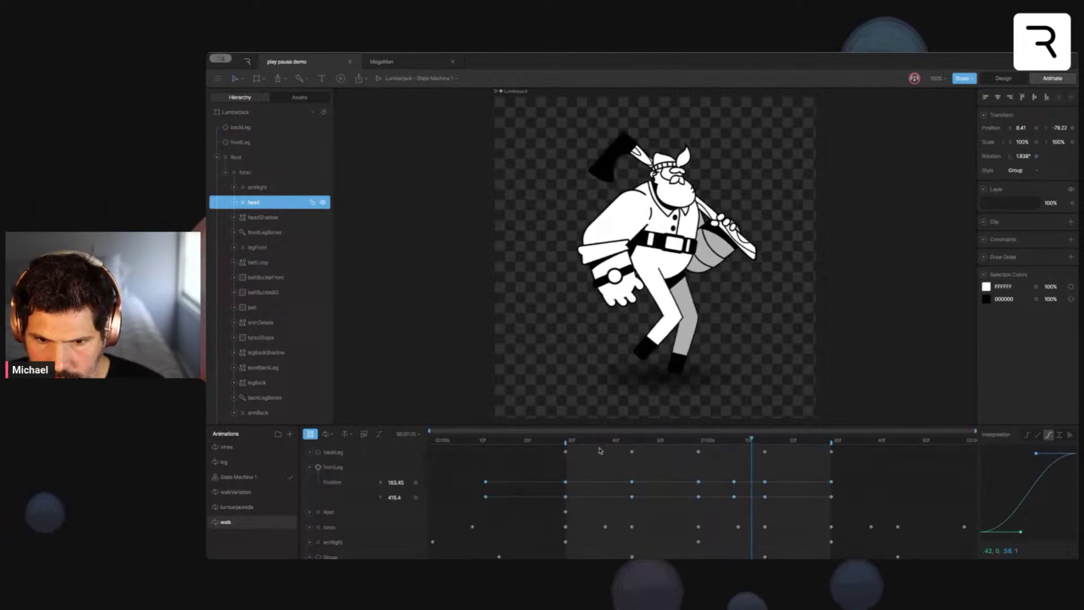
{"action": "scroll", "coordinate": [429, 500], "scroll_direction": "down", "scroll_amount": 1}
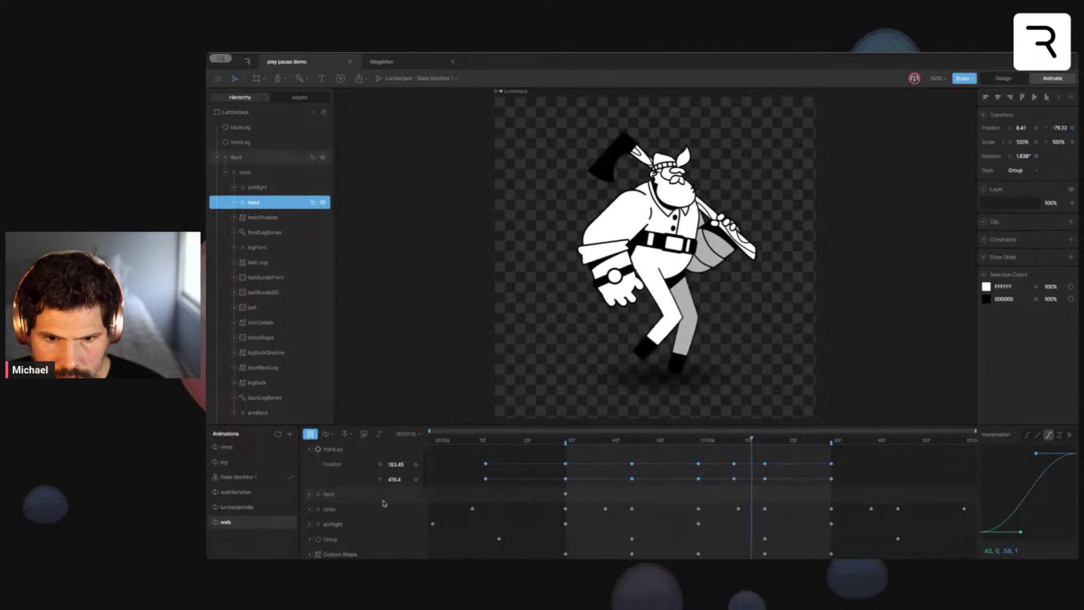
{"action": "scroll", "coordinate": [464, 510], "scroll_direction": "down", "scroll_amount": 2}
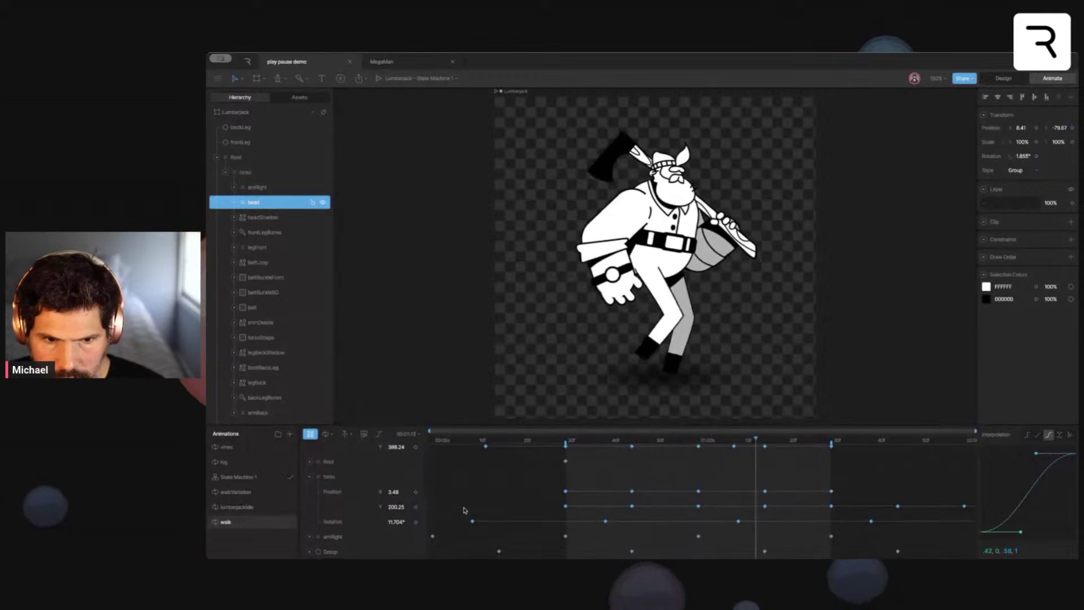
Replay the walk from frame 30 and compare the head's offset position and rotation keyframes with the body's motion
{"action": "left_click", "coordinate": [565, 446]}
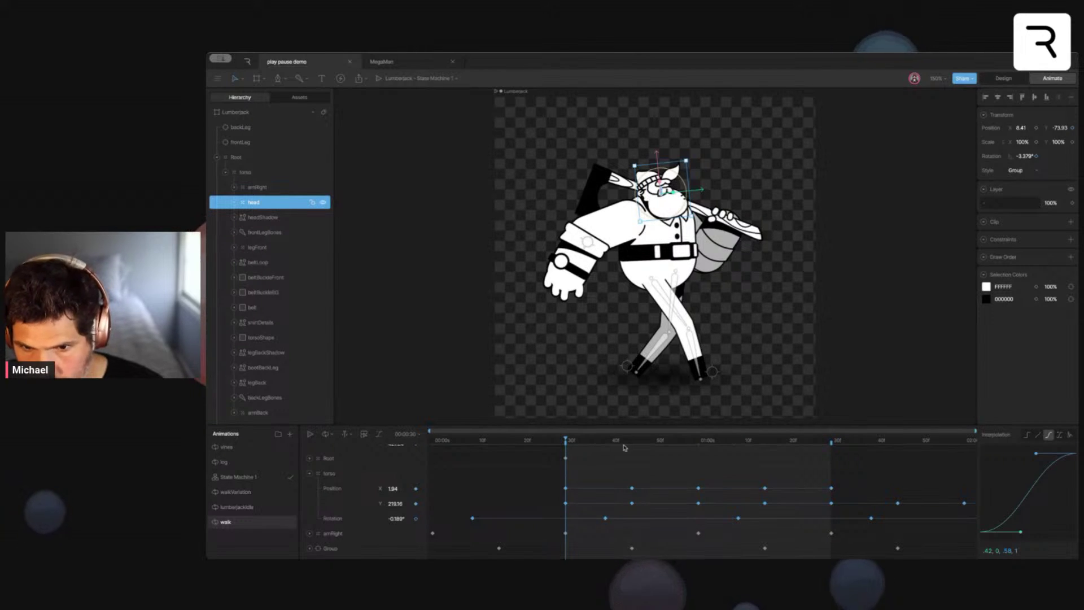
{"action": "scroll", "coordinate": [660, 468], "scroll_direction": "down", "scroll_amount": 5}
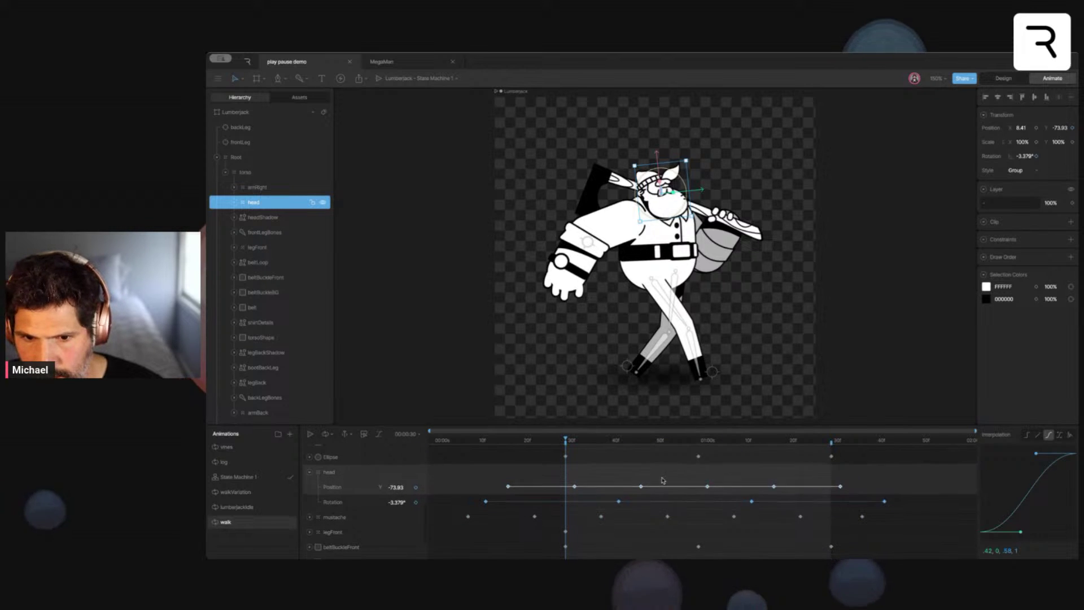
{"action": "key", "text": "space"}
{"action": "scroll", "coordinate": [658, 483], "scroll_direction": "up", "scroll_amount": 2}
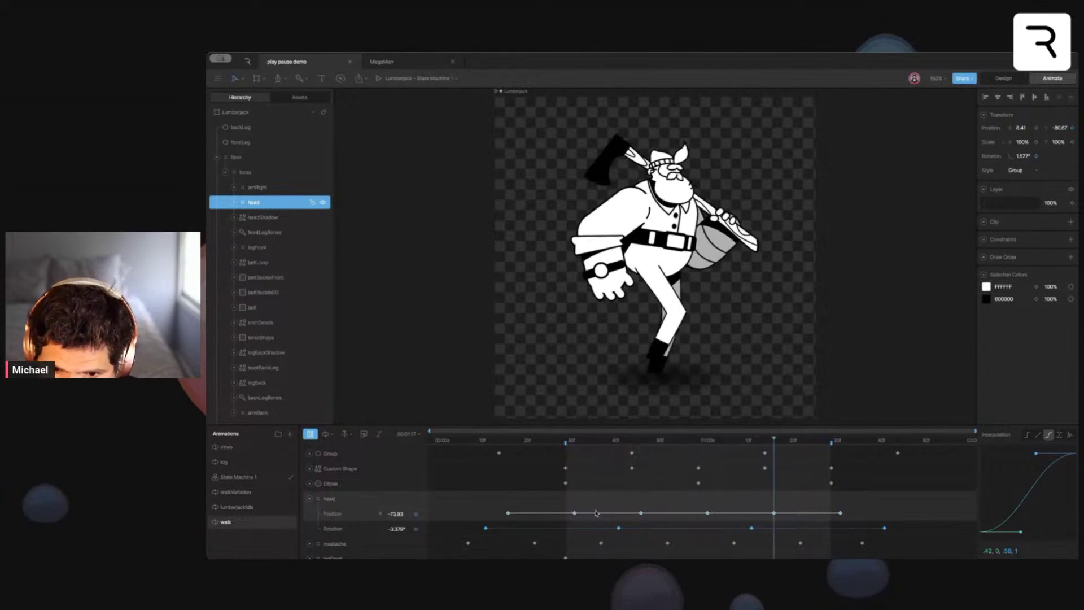
Return to frame 30, check the canvas display options, and inspect the backLeg and frontLeg targets' motion paths
{"action": "left_click", "coordinate": [565, 440]}
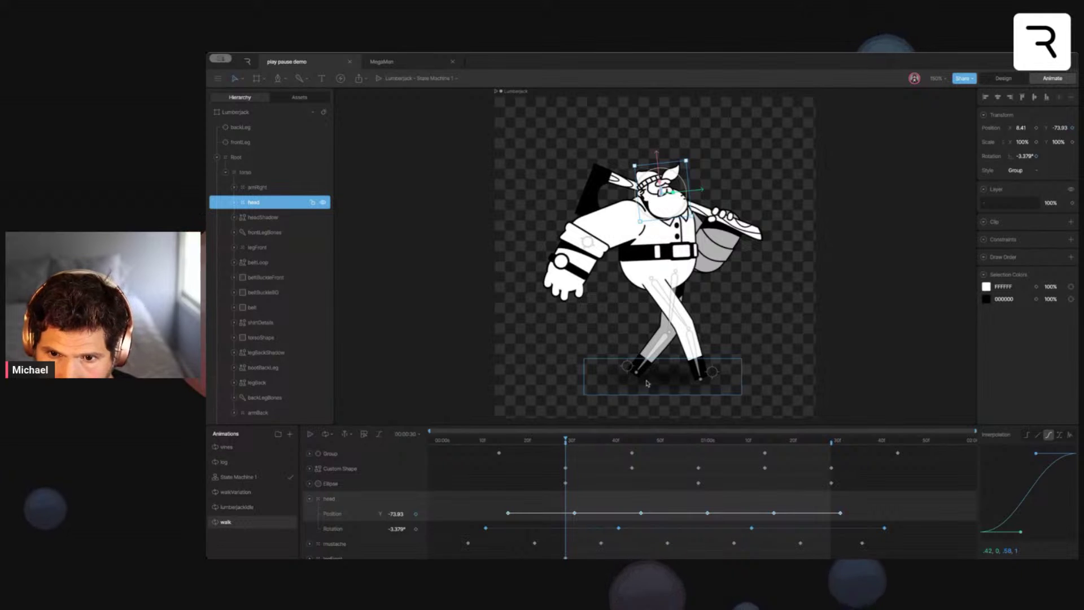
{"action": "left_click", "coordinate": [936, 77]}
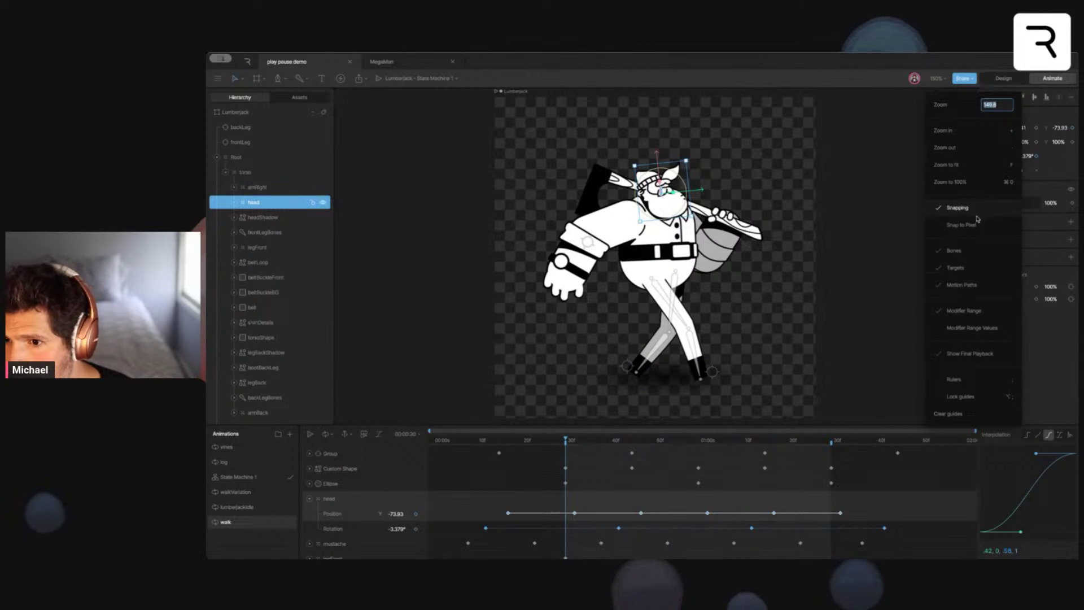
{"action": "left_click", "coordinate": [627, 366]}
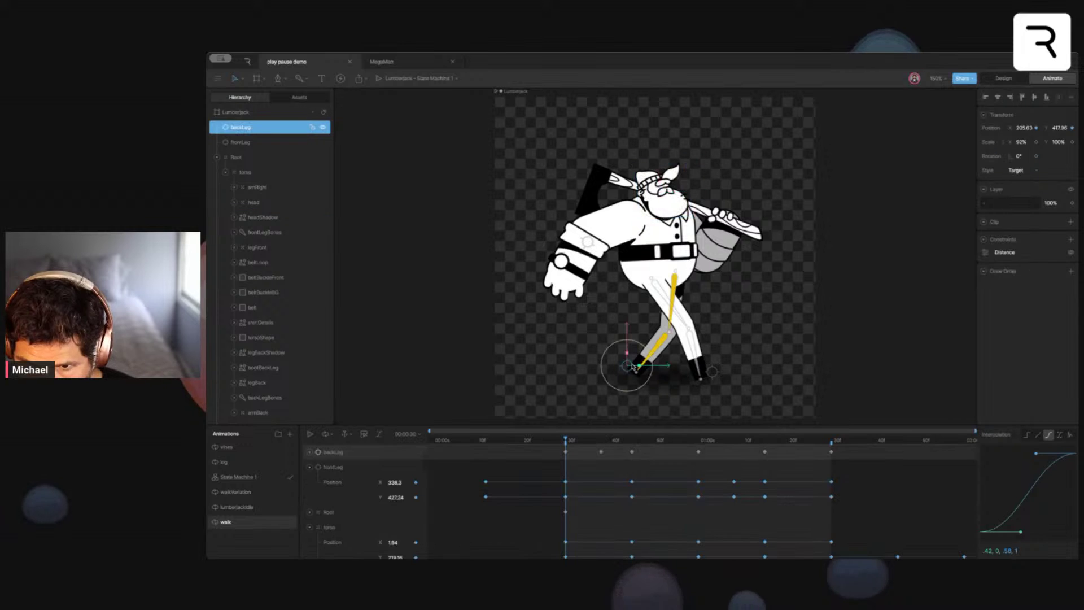
{"action": "left_click", "coordinate": [712, 371]}
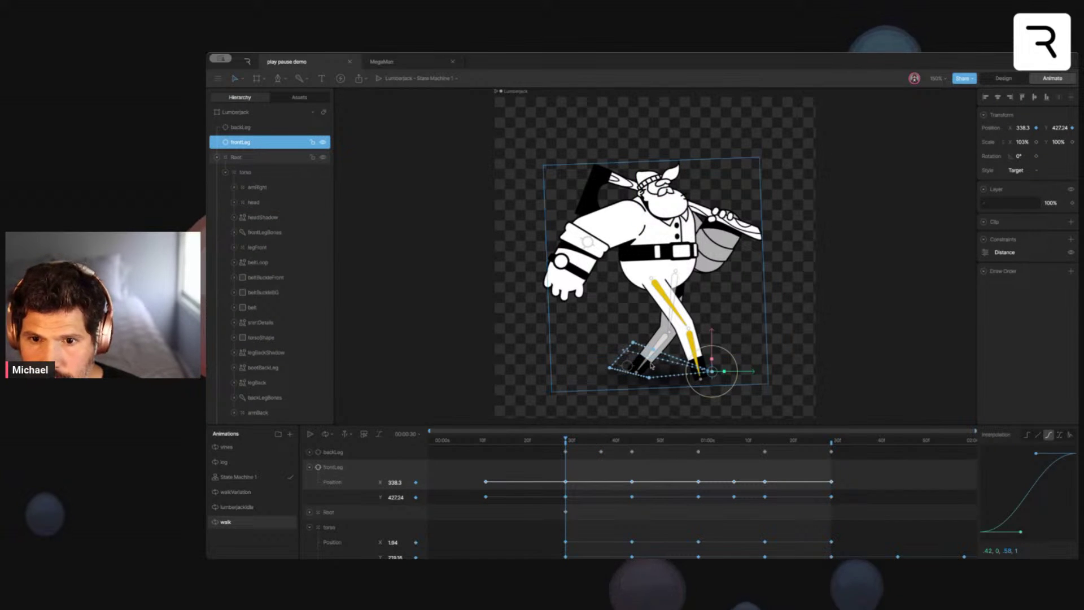
Enlarge the legs and trace the frontLeg target's motion path by scrubbing forward and back to frame 30
{"action": "key", "text": "ctrl+equal"}
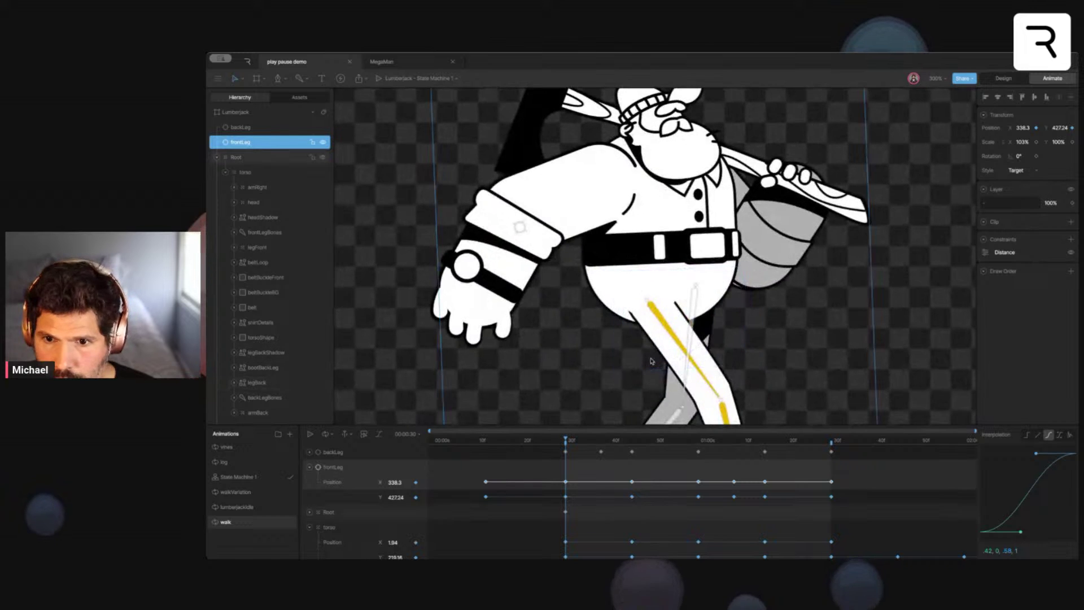
{"action": "left_click_drag", "start_coordinate": [649, 348], "coordinate": [581, 216]}
{"action": "key", "text": "Escape"}
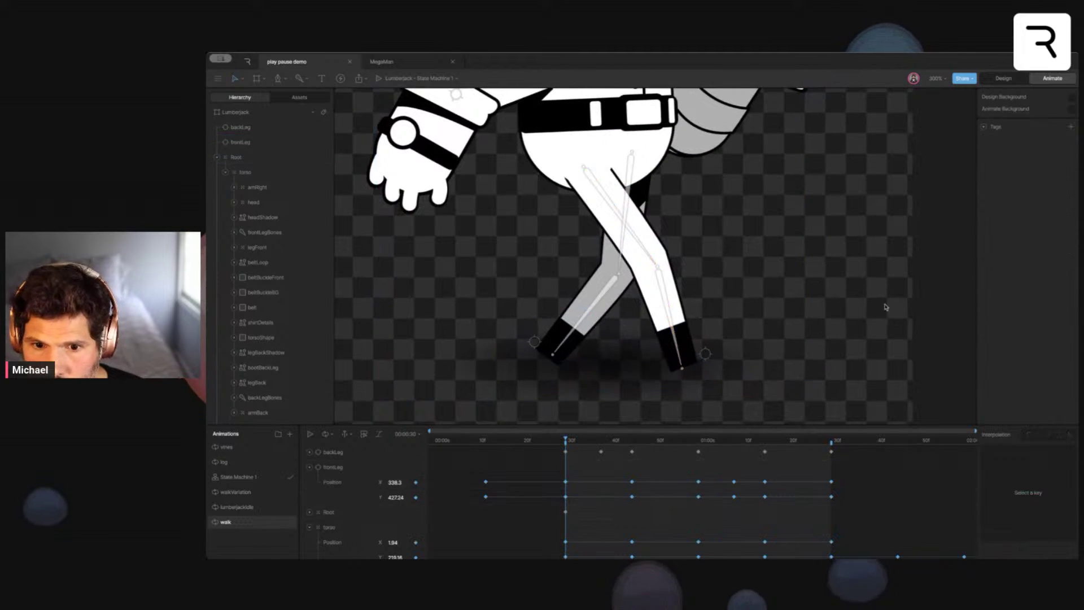
{"action": "left_click", "coordinate": [346, 486]}
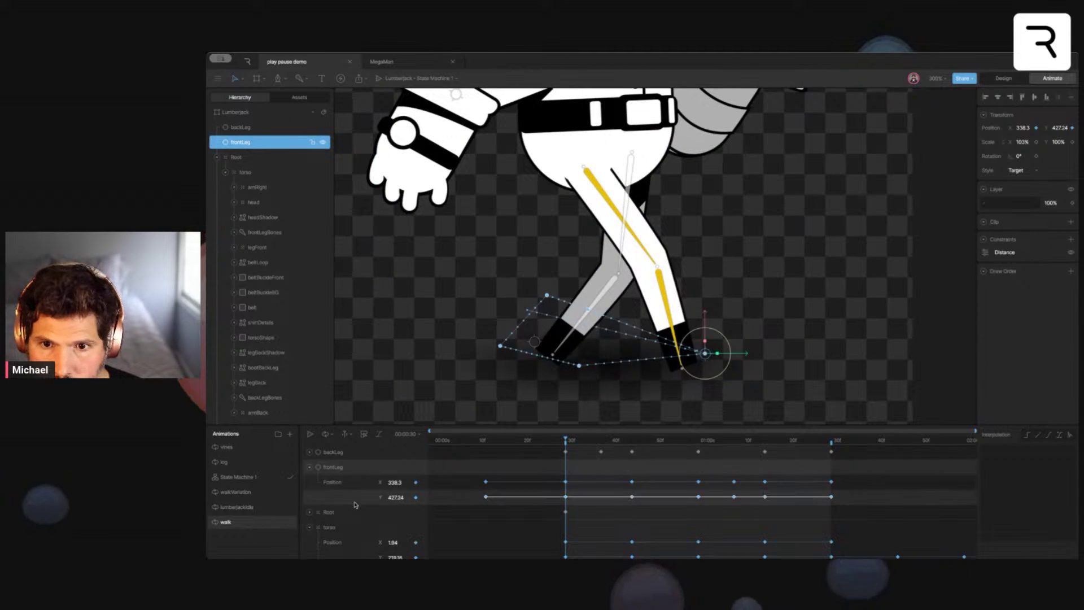
{"action": "left_click", "coordinate": [348, 484]}
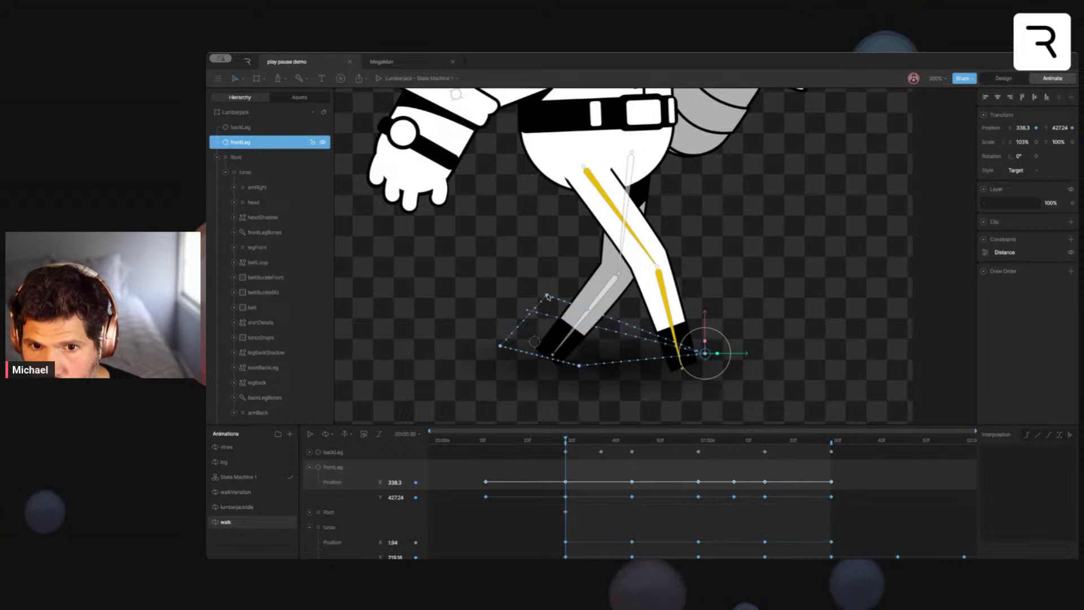
{"action": "left_click_drag", "start_coordinate": [565, 440], "coordinate": [696, 443]}
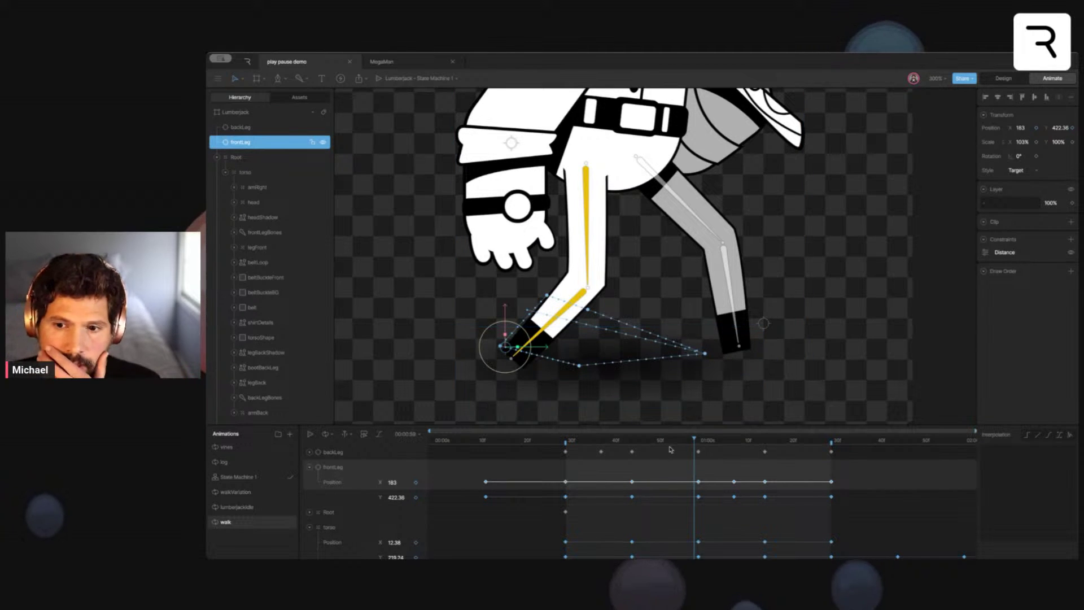
{"action": "left_click_drag", "start_coordinate": [678, 439], "coordinate": [565, 440]}
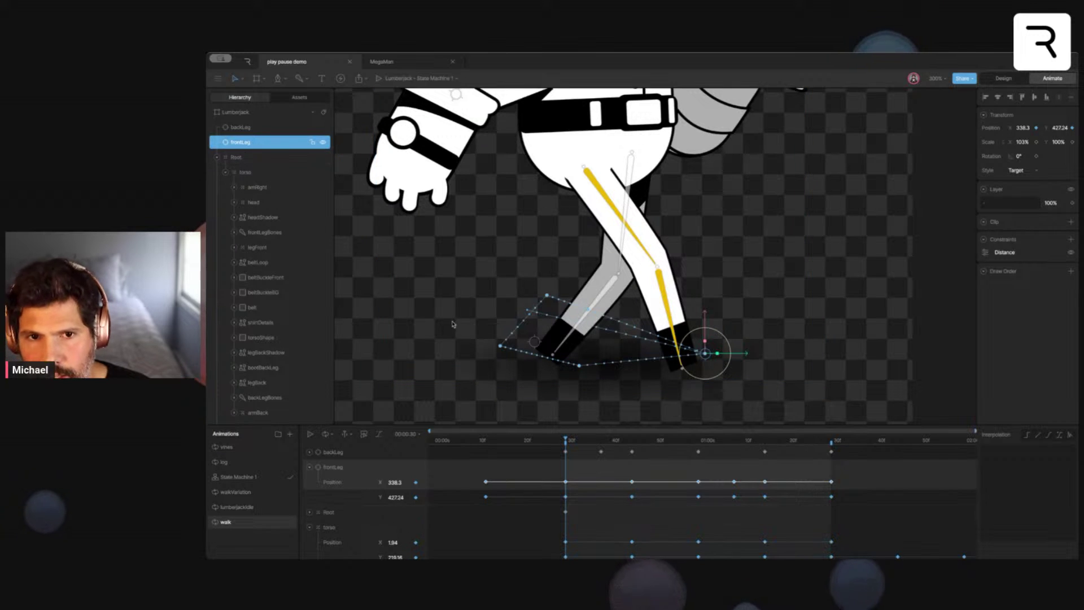
{"action": "scroll", "coordinate": [499, 250], "scroll_direction": "up", "scroll_amount": 3}
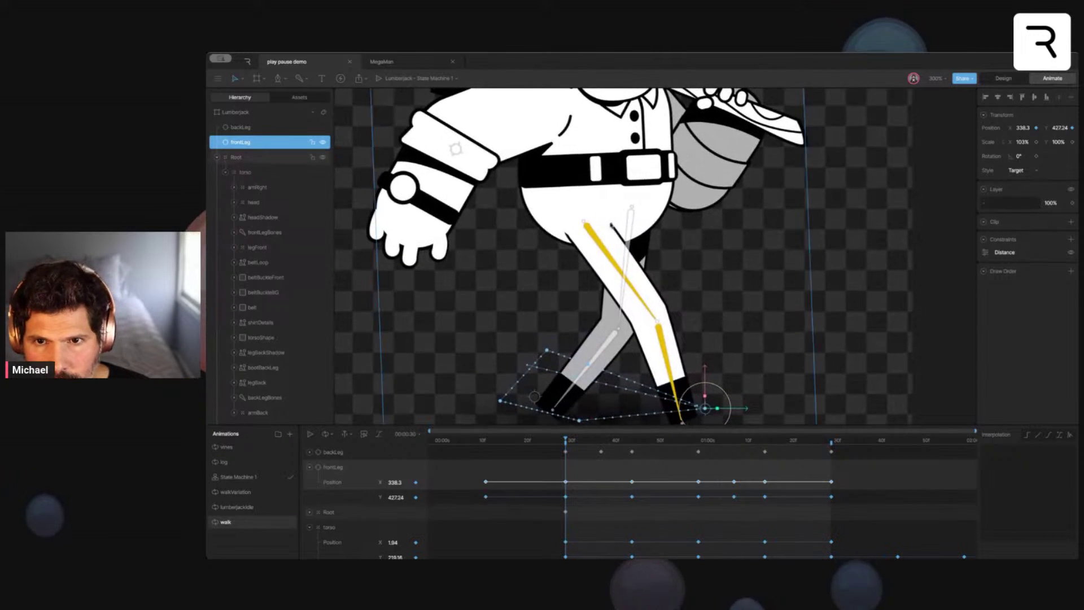
{"action": "scroll", "coordinate": [625, 323], "scroll_direction": "down", "scroll_amount": 1}
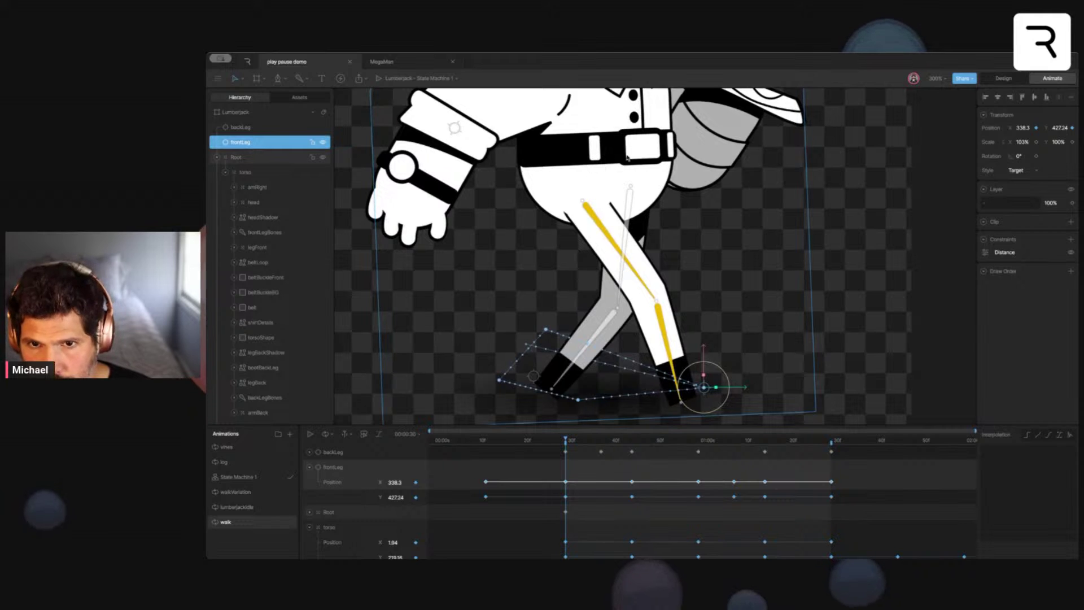